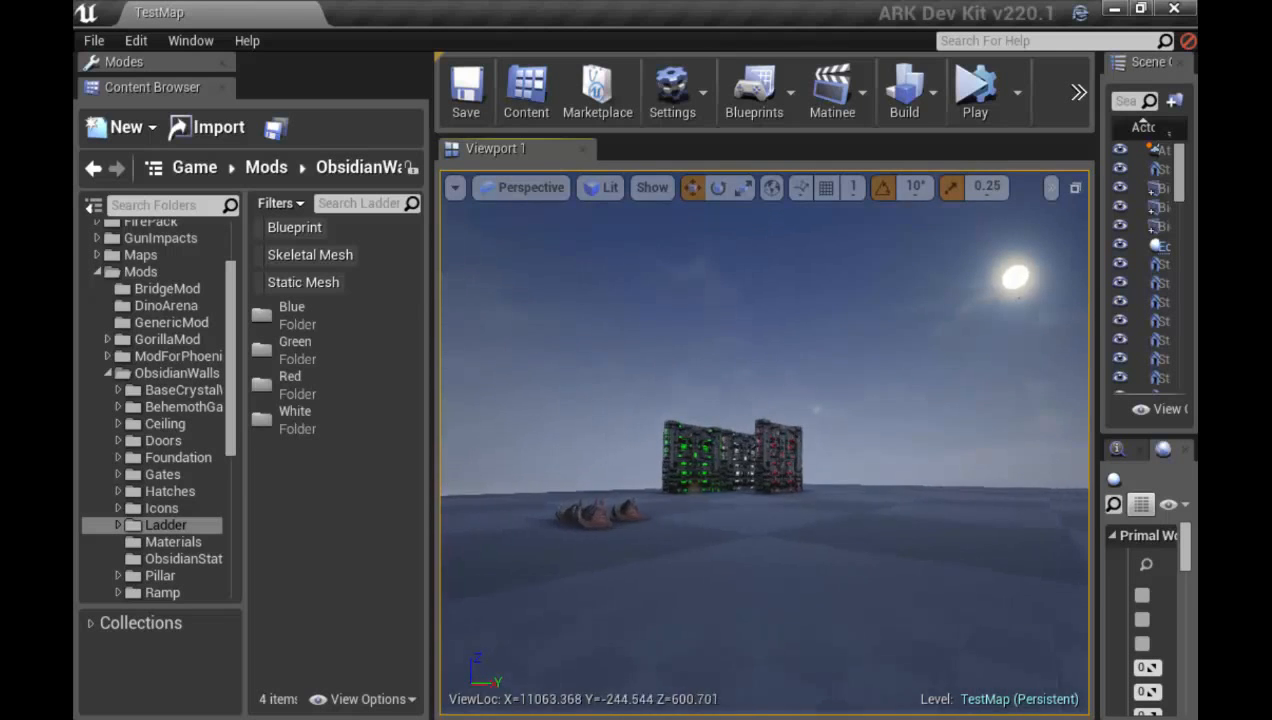
pyautogui.press('w')
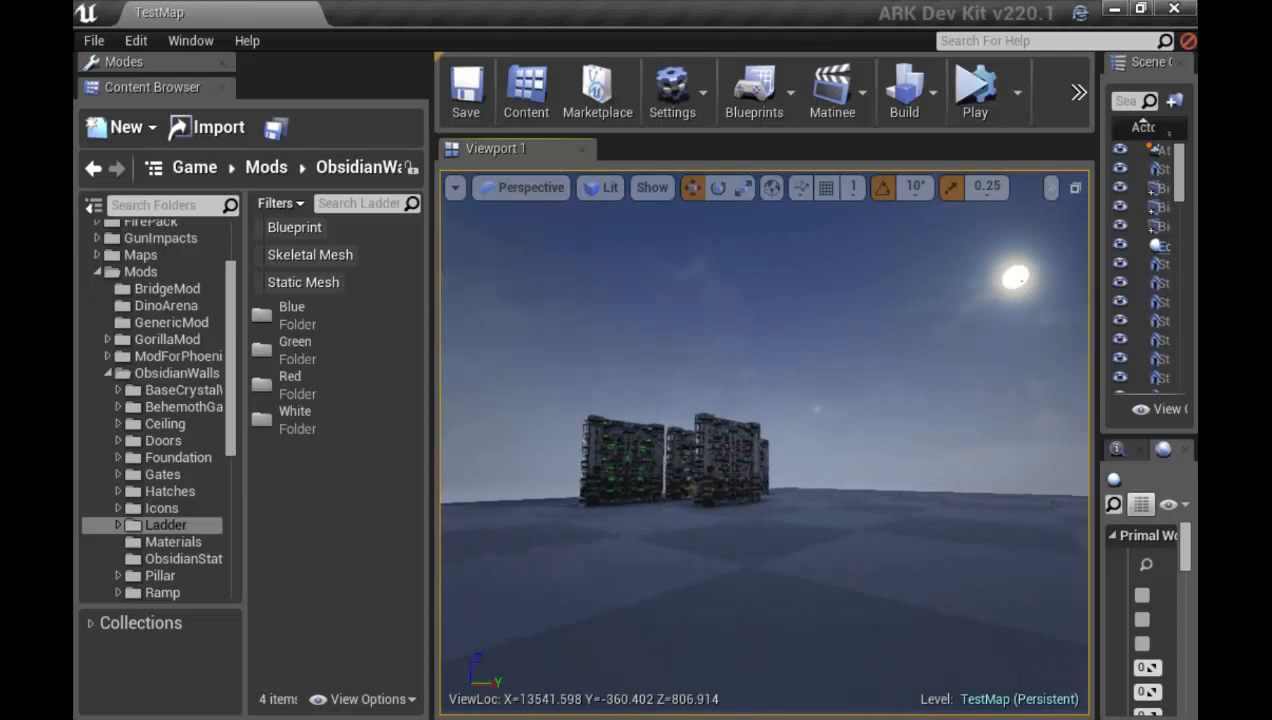
pyautogui.press('a')
pyautogui.press('w')
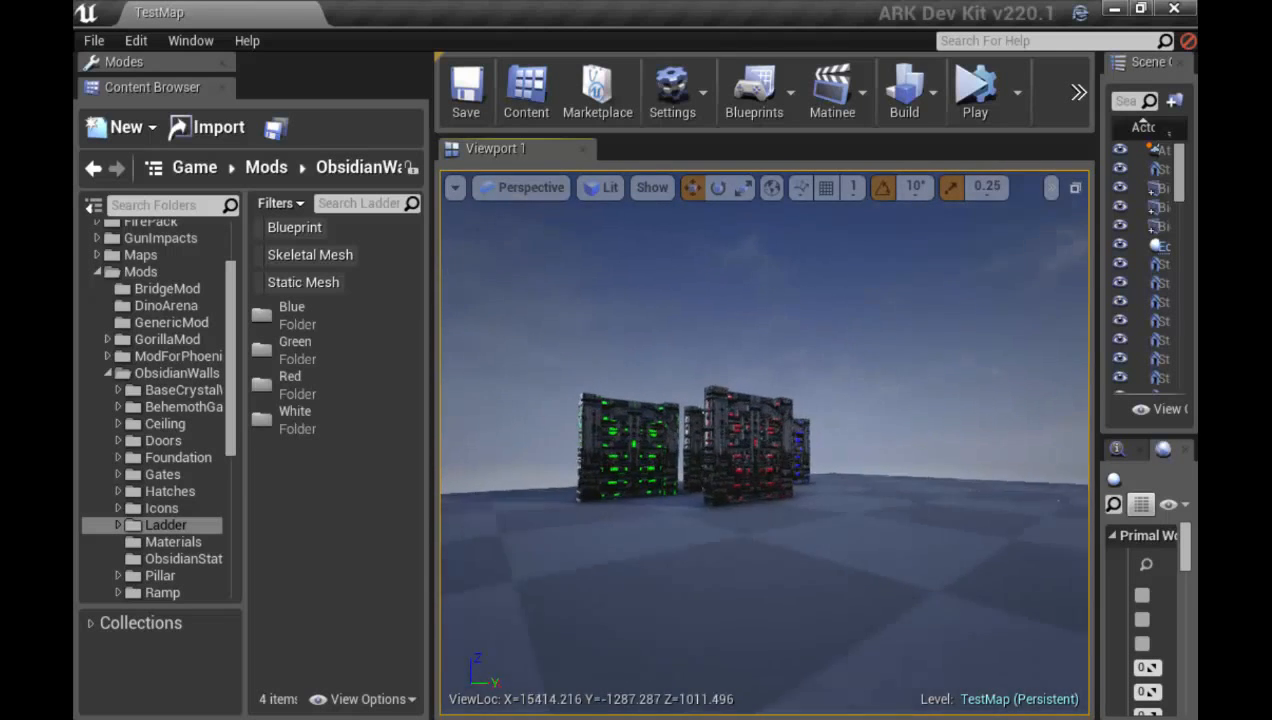
pyautogui.press('w')
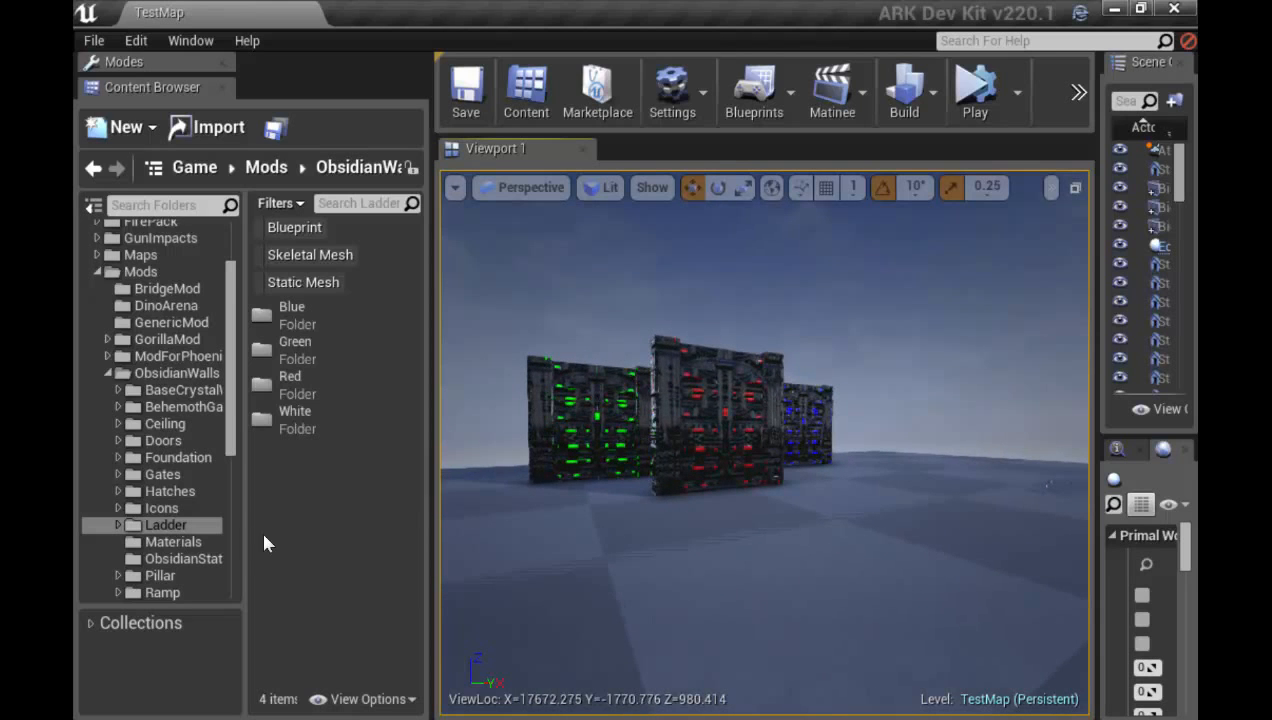
# Select the Ladder folder of the ObsidianWalls mod and expand its subfolders in the folder tree
pyautogui.click(176, 373)
pyautogui.click(150, 524)
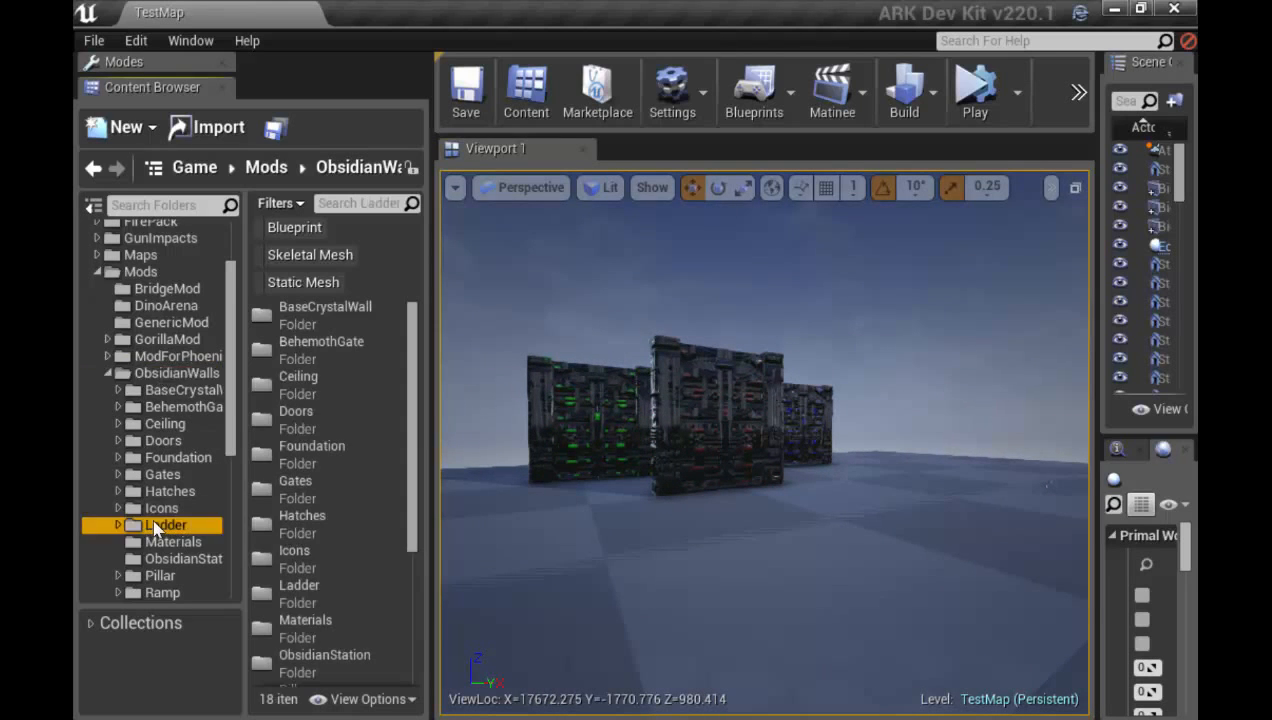
pyautogui.rightClick(162, 524)
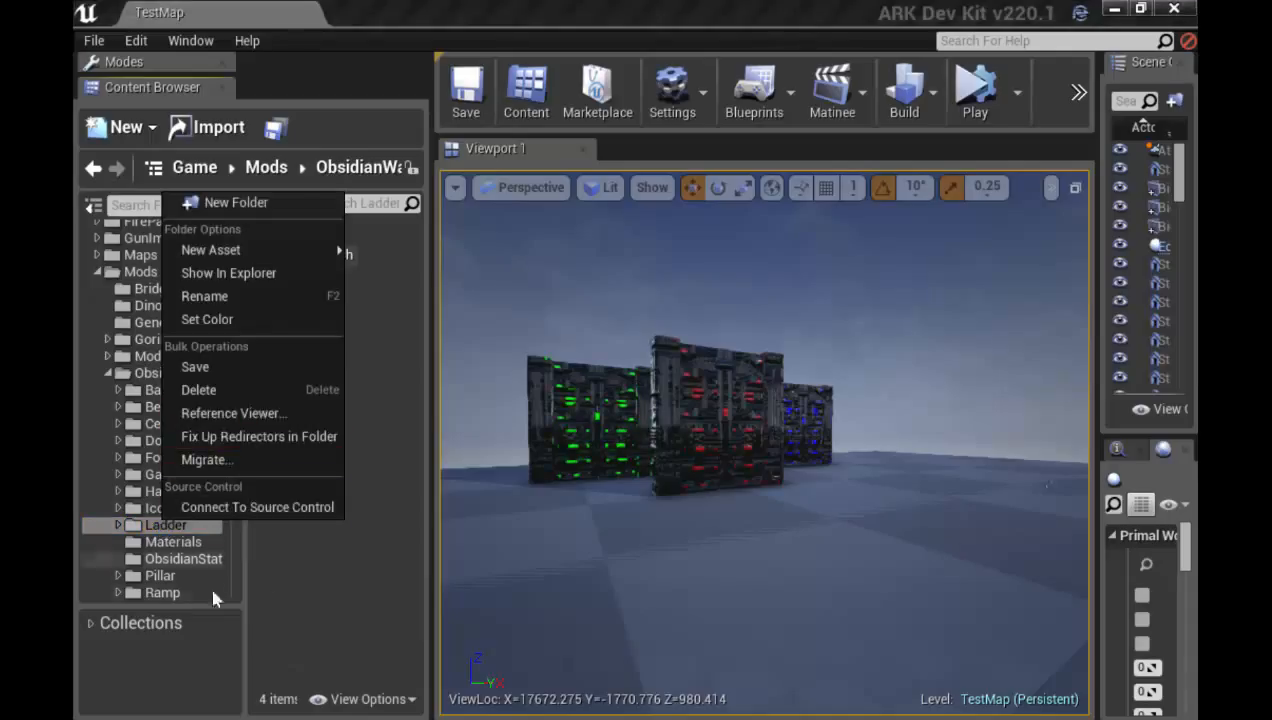
pyautogui.click(220, 524)
pyautogui.click(176, 373)
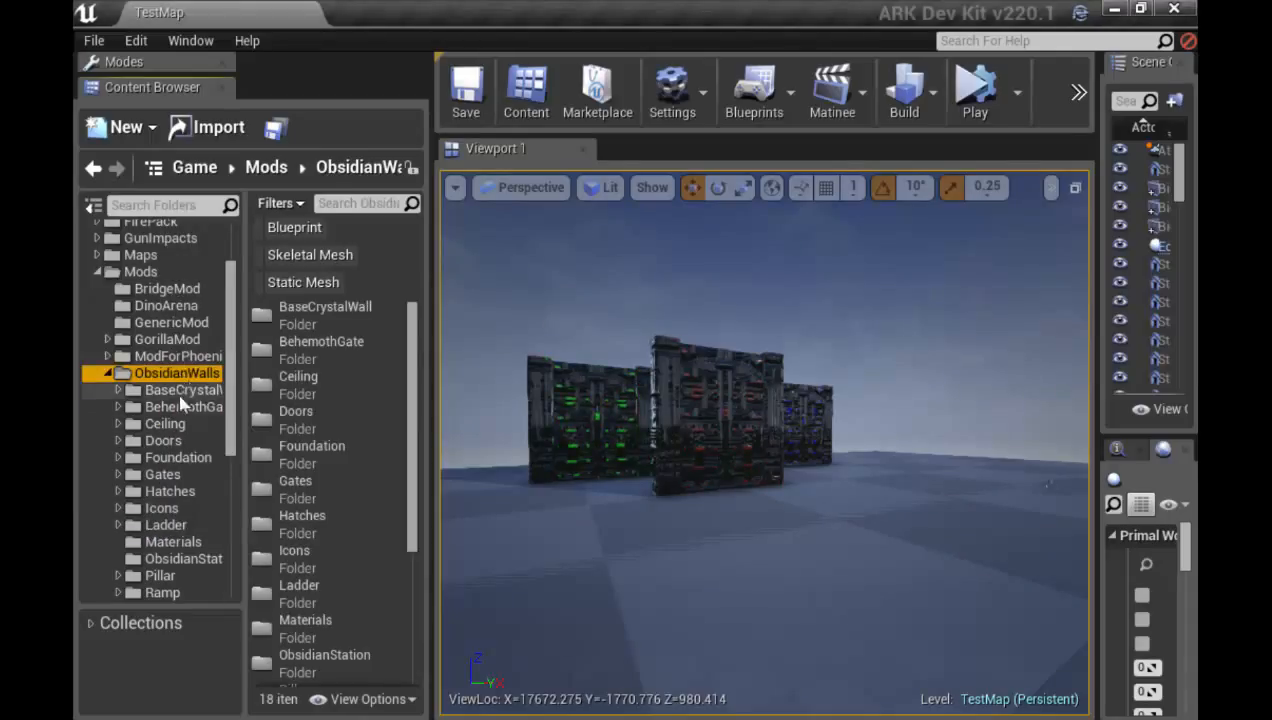
pyautogui.click(118, 127)
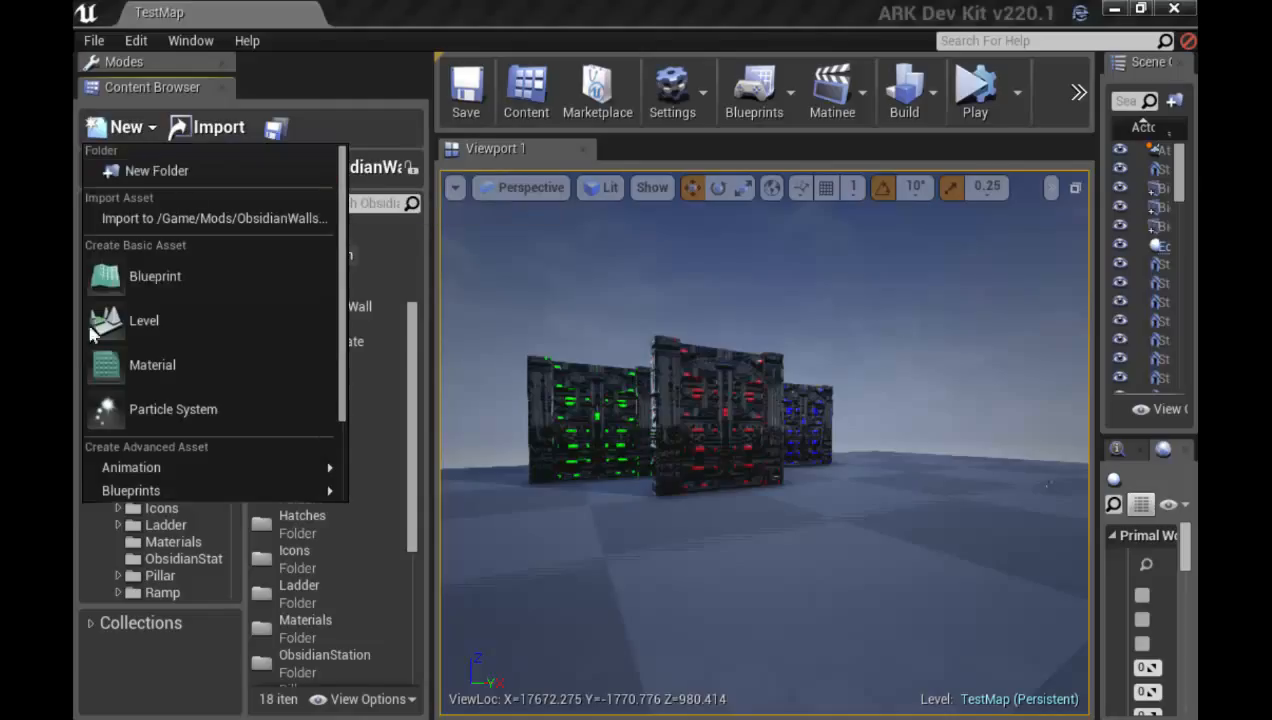
pyautogui.click(180, 530)
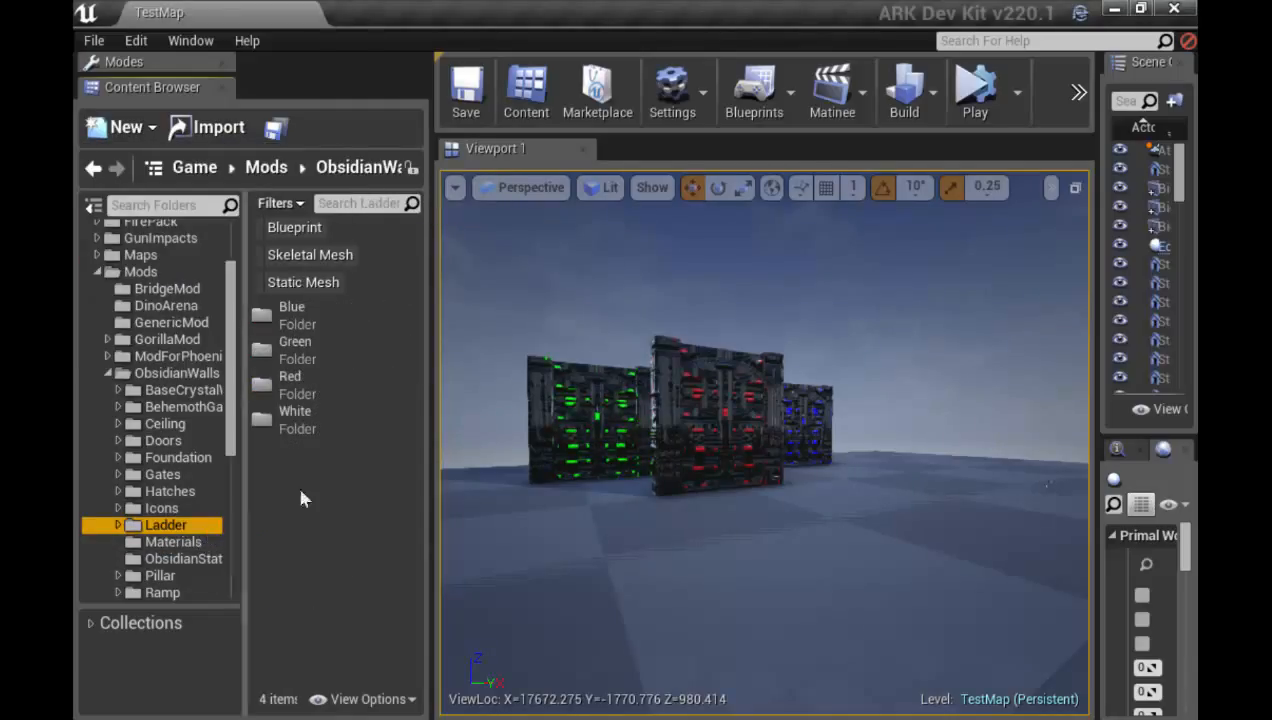
pyautogui.click(118, 525)
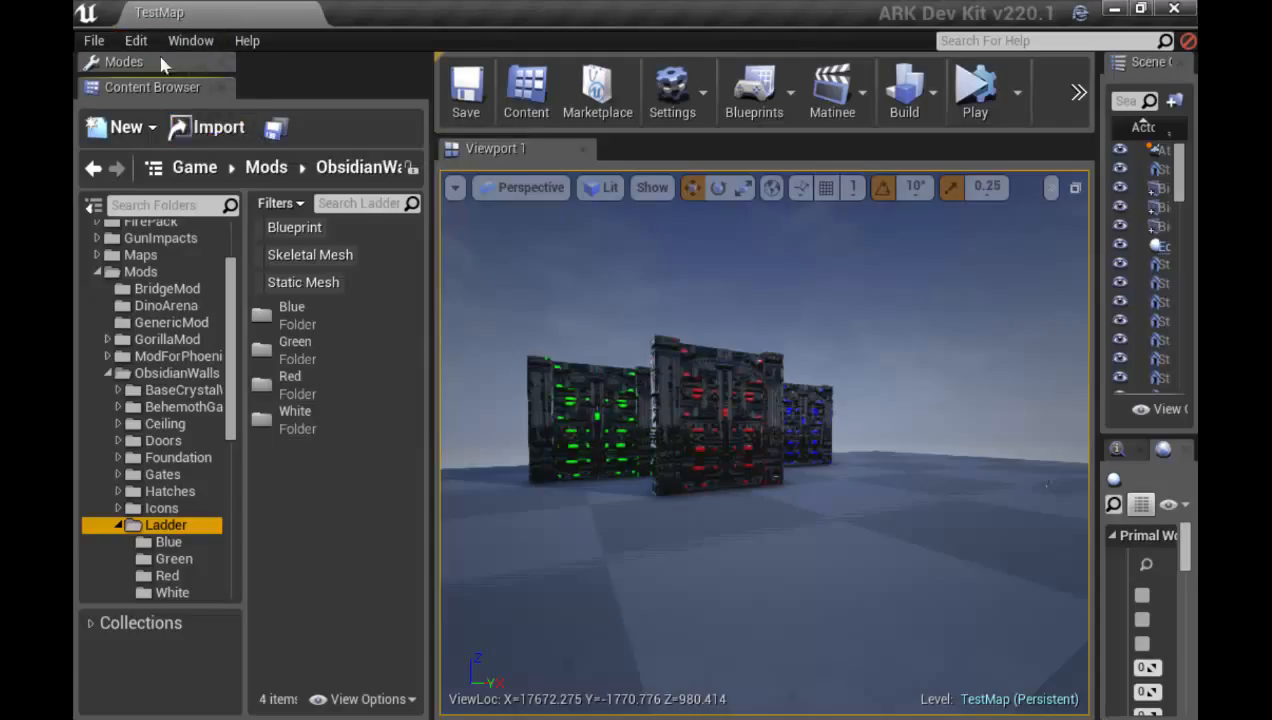
# Open a second Content Browser beside the main one and search the Game folder in it for "Metal Ladder"
pyautogui.click(190, 40)
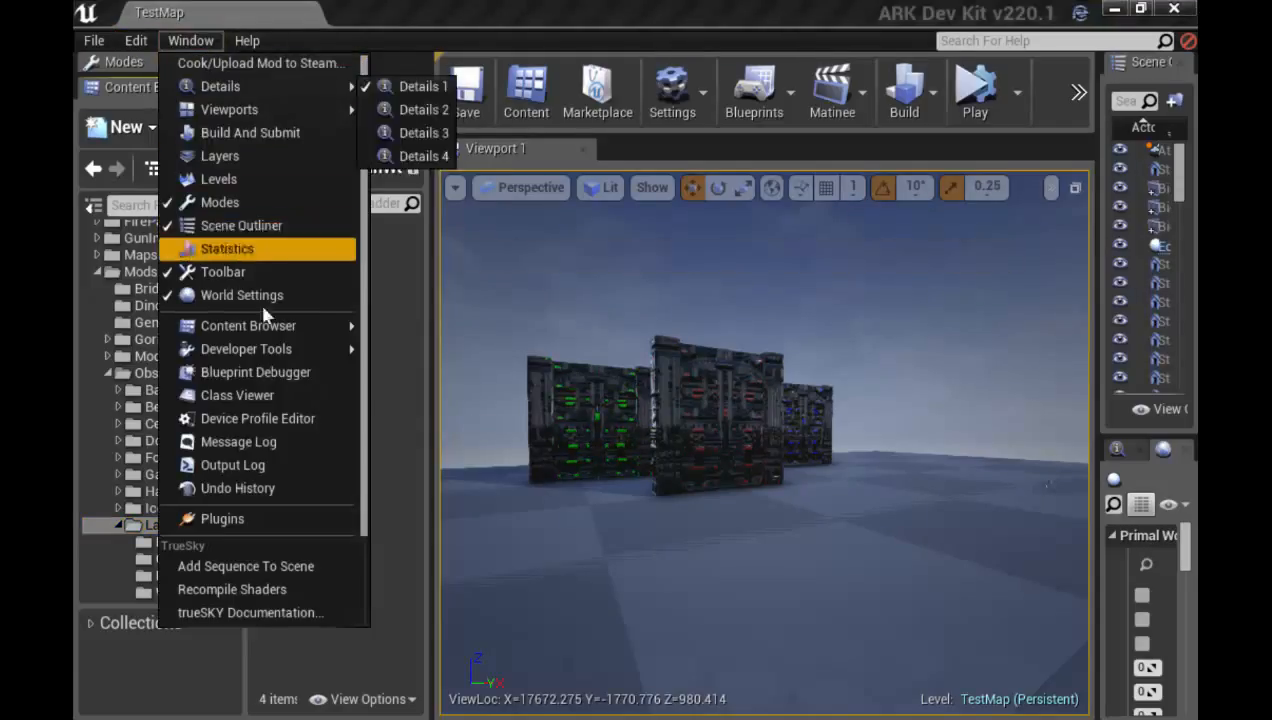
pyautogui.moveTo(288, 326)
pyautogui.click(433, 355)
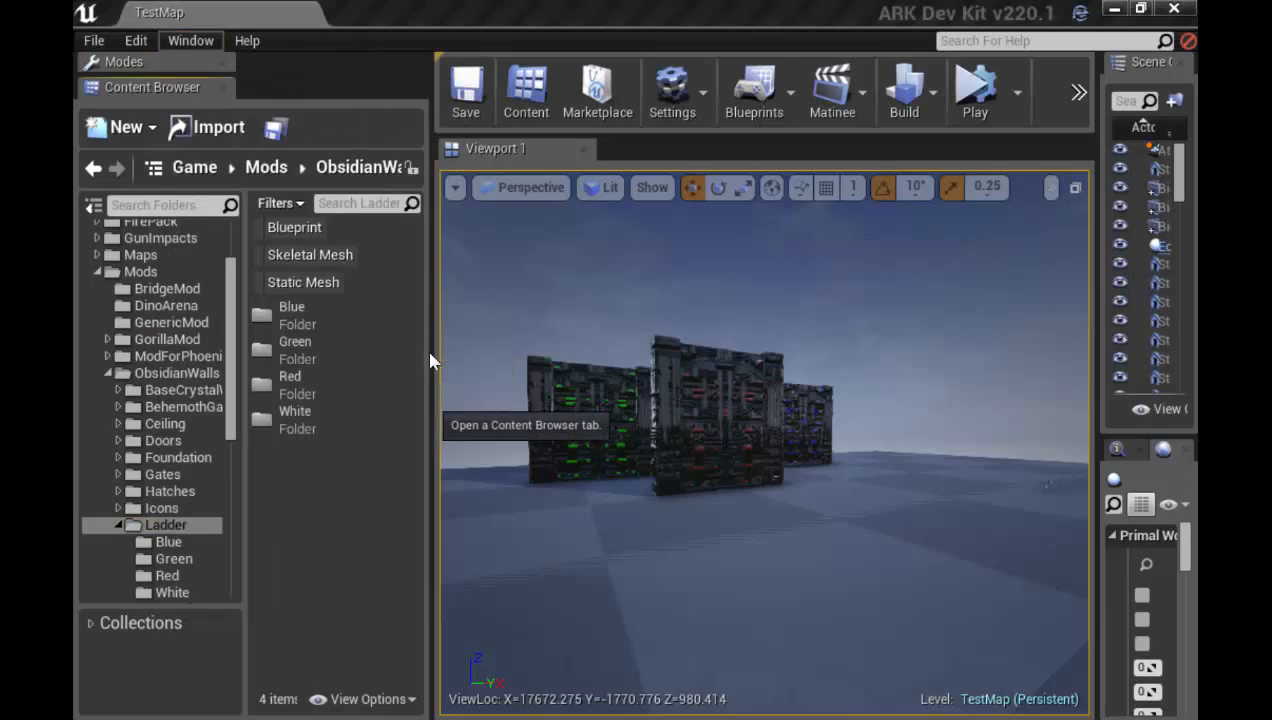
pyautogui.moveTo(550, 371); pyautogui.dragTo(1195, 290)
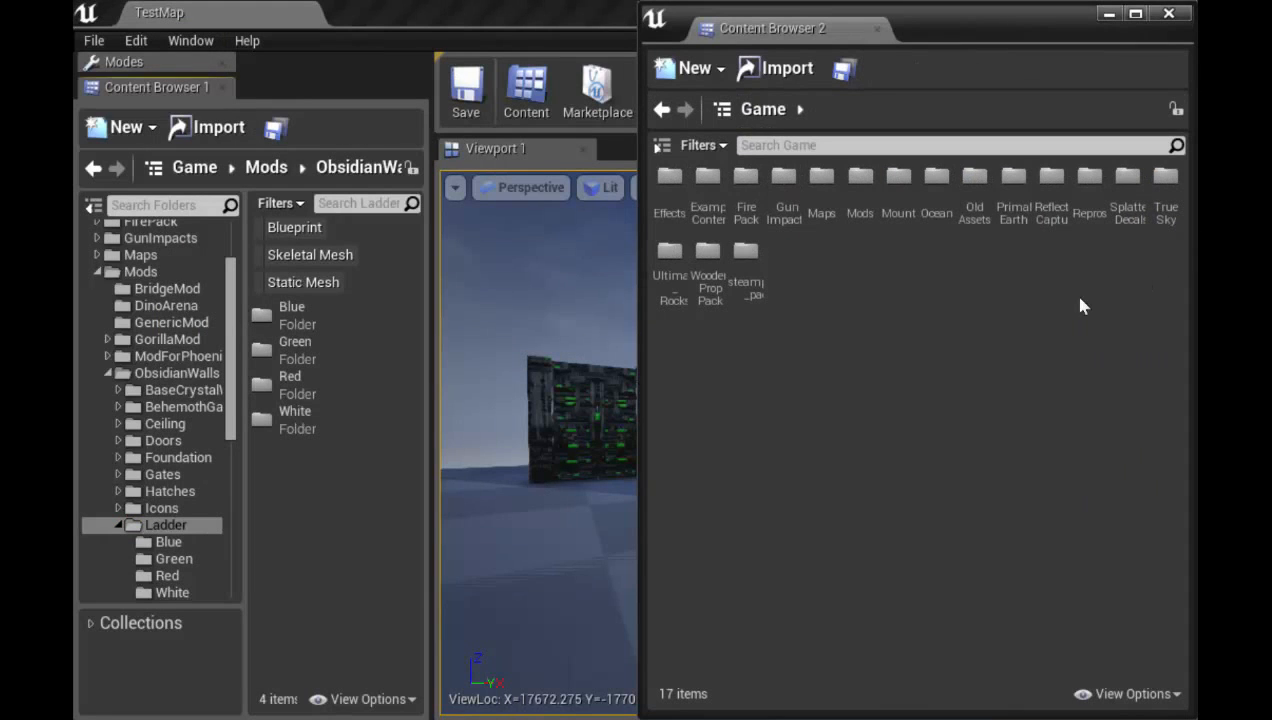
pyautogui.click(783, 146)
pyautogui.write('M')
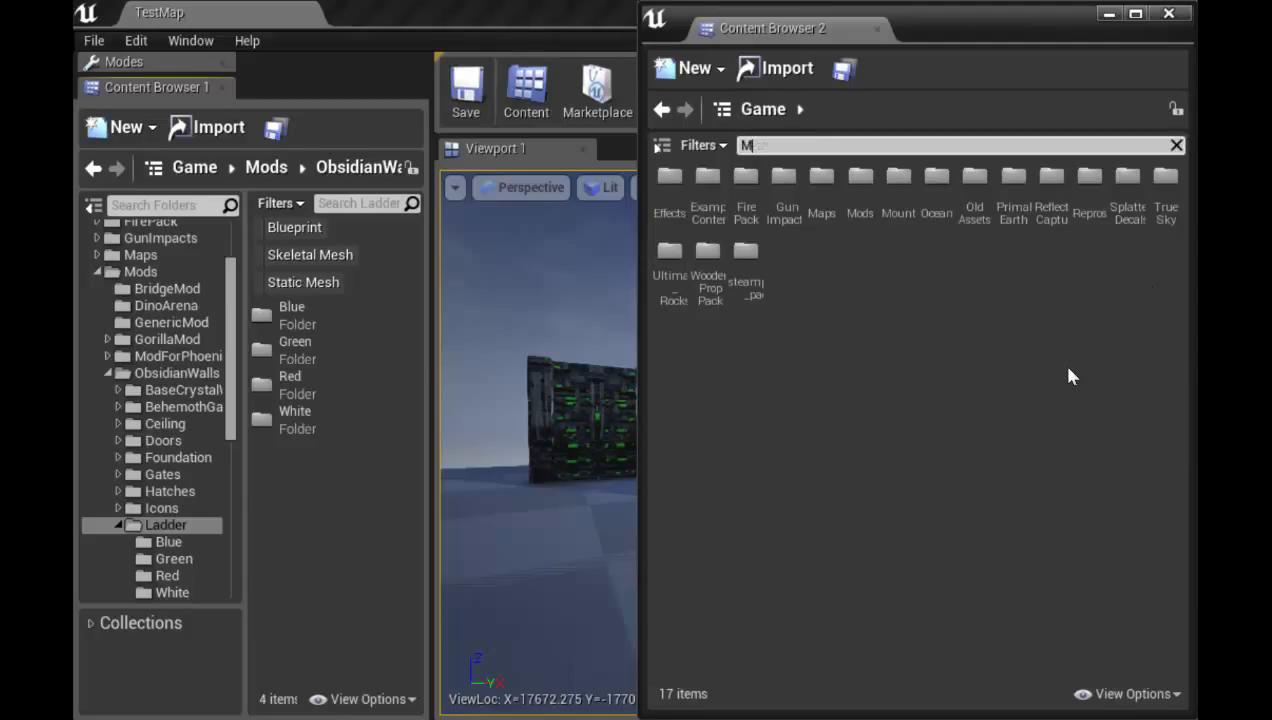
pyautogui.write('etal Ladder')
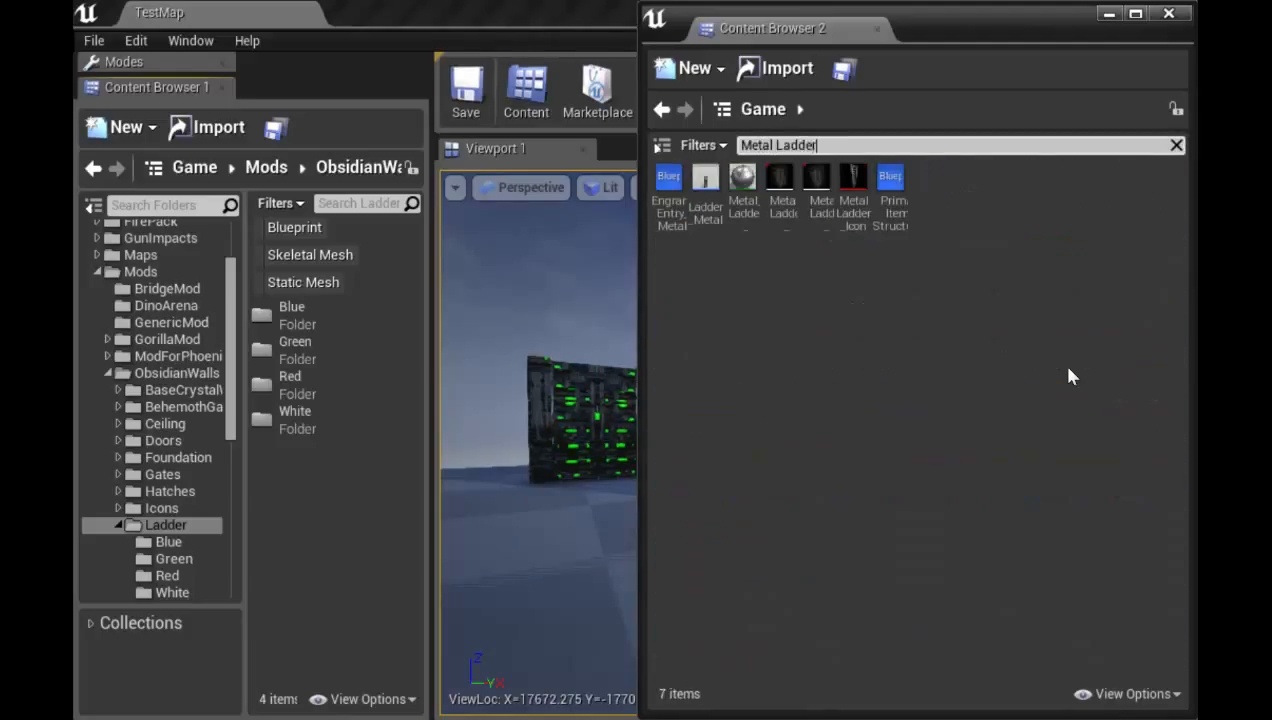
# Copy the metal ladder's PrimalItemStructure, Ladder_Metal and EngramEntry blueprints into the ObsidianWalls Ladder folder
pyautogui.click(889, 190)
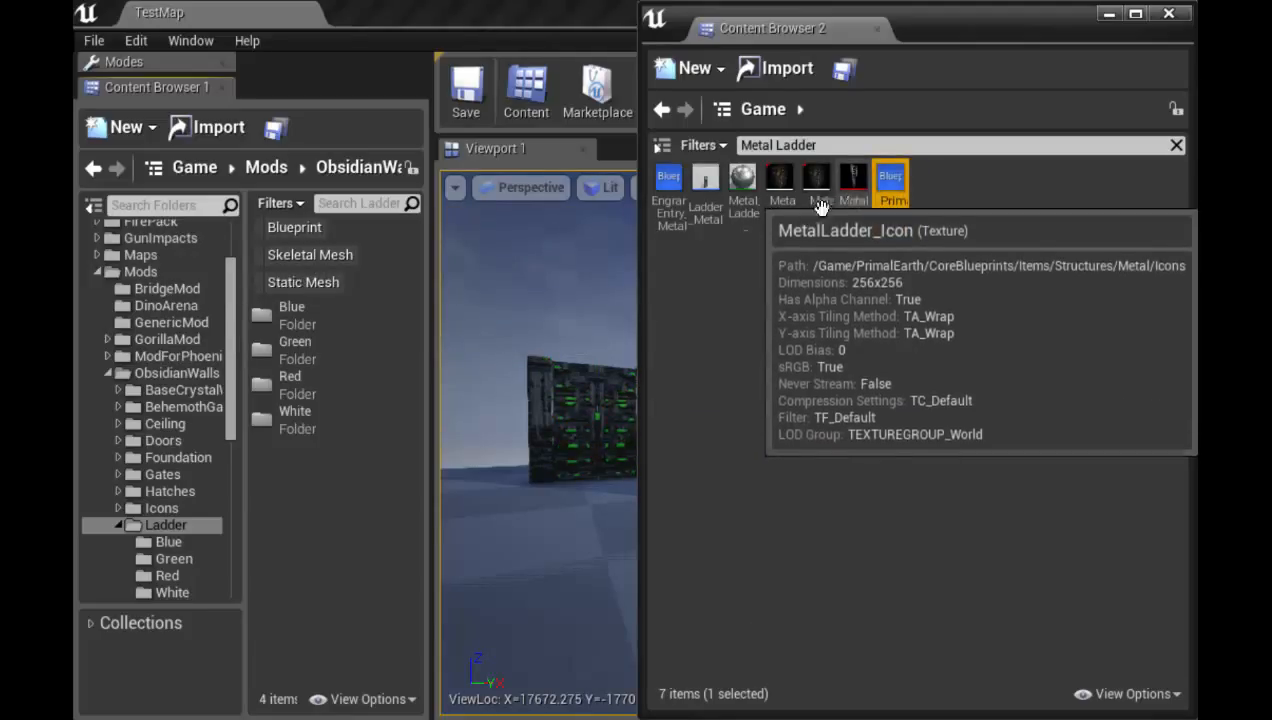
pyautogui.keyDown('ctrl'); pyautogui.click(703, 186); pyautogui.keyUp('ctrl')
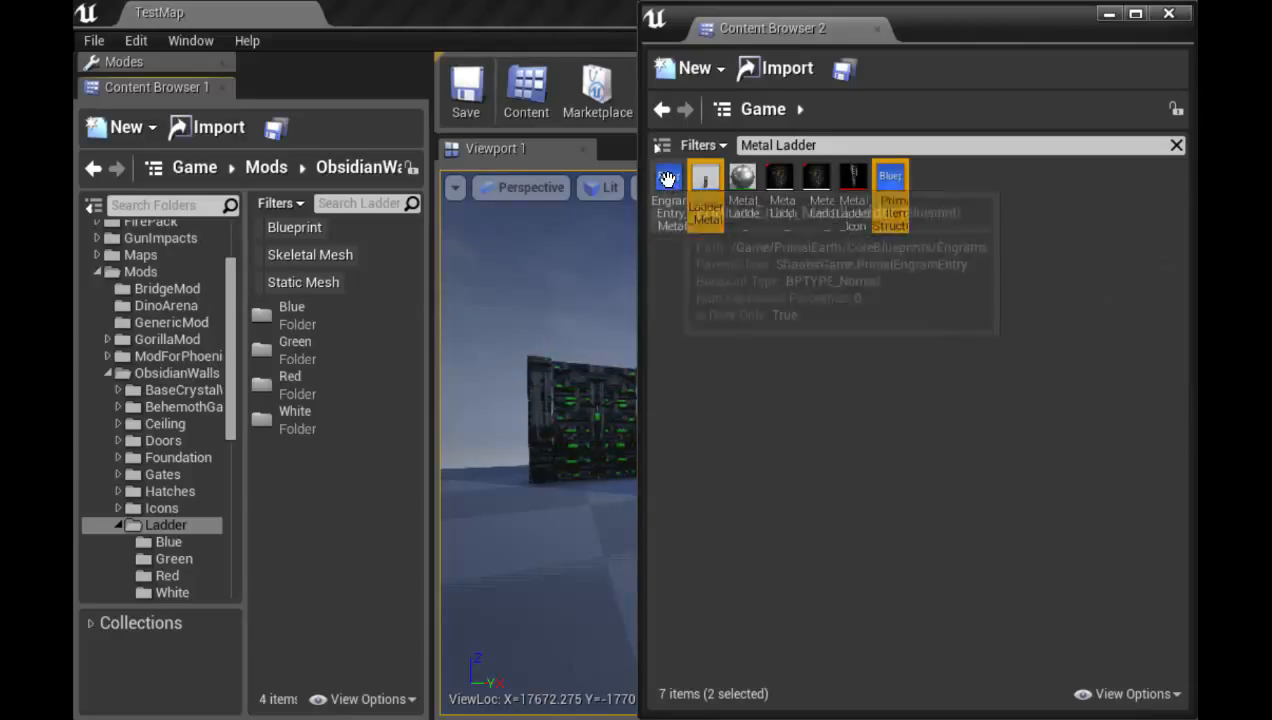
pyautogui.keyDown('ctrl'); pyautogui.click(668, 184); pyautogui.keyUp('ctrl')
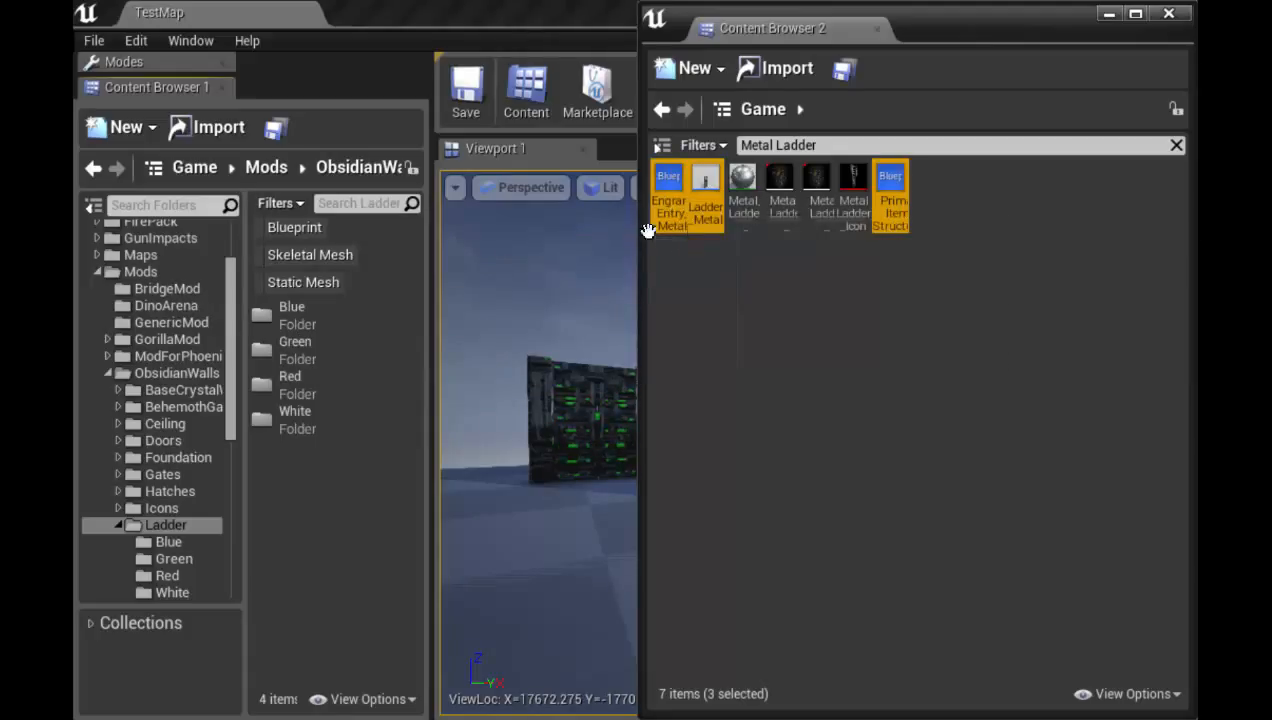
pyautogui.moveTo(670, 190); pyautogui.dragTo(205, 524)
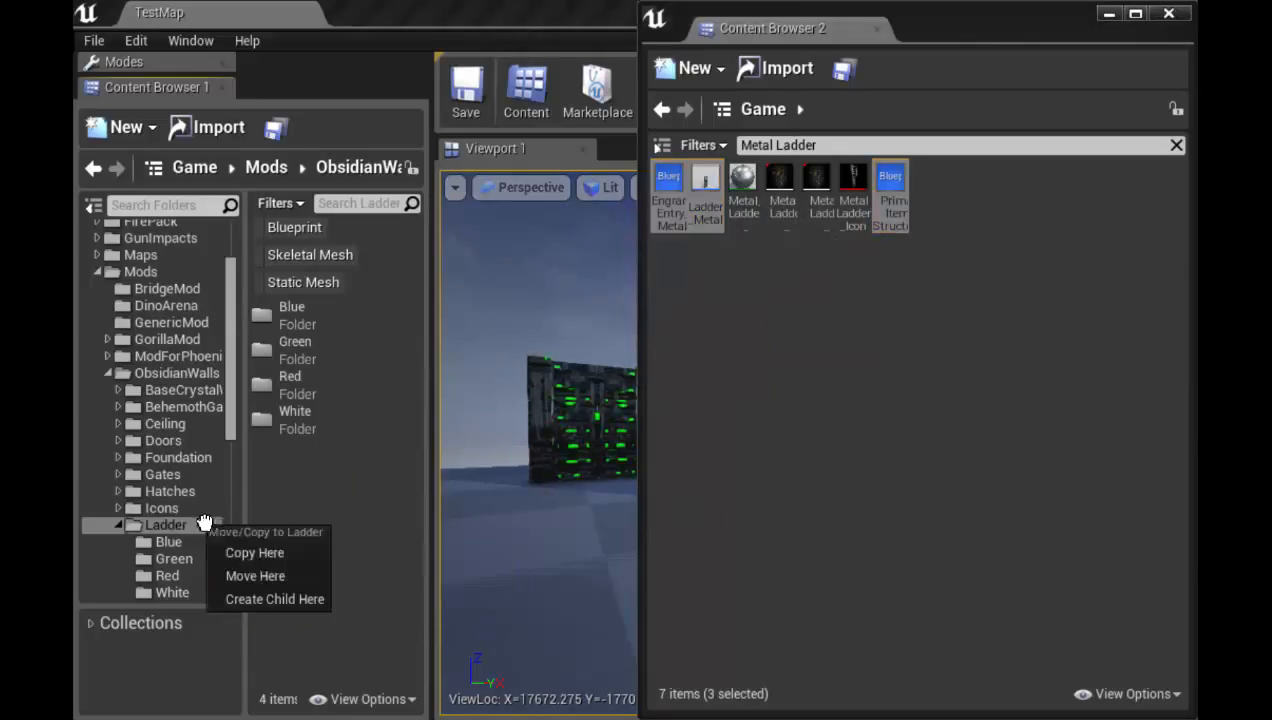
pyautogui.click(261, 556)
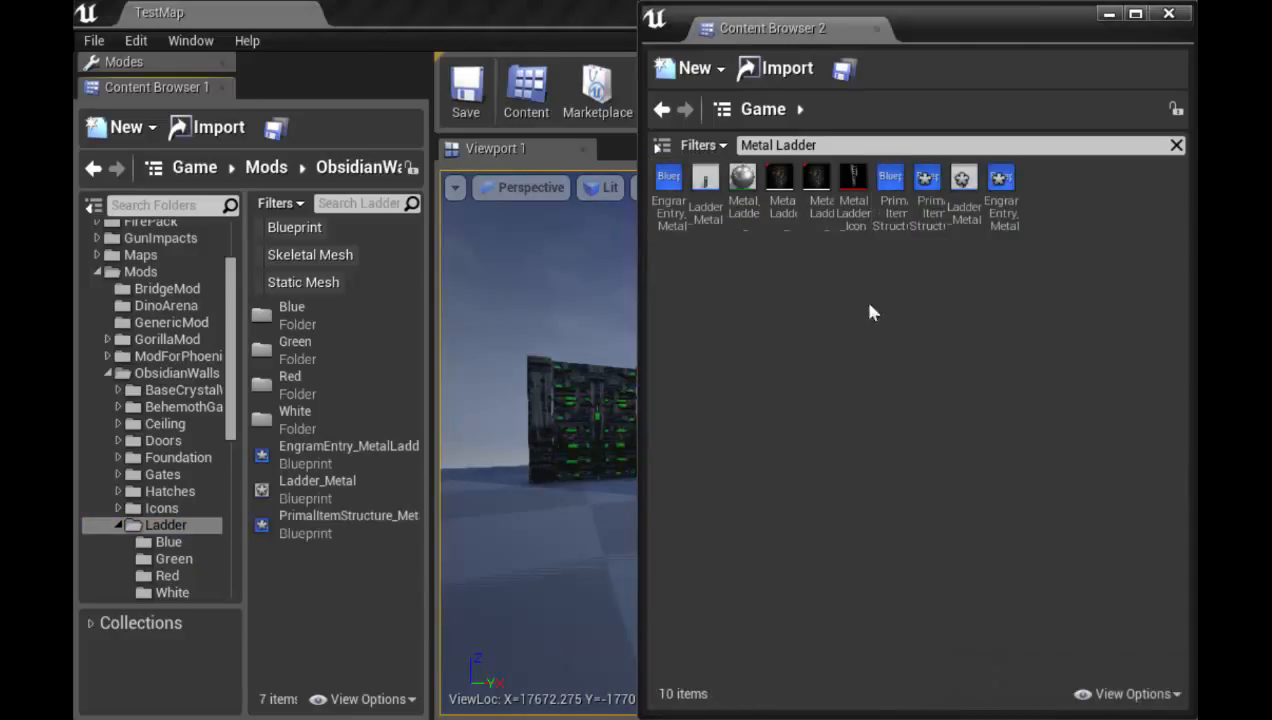
# Export the MetalLadder_Icon texture as MetalLadder_Icon.TGA to the ark\Icons\Ladder folder and close the second Content Browser
pyautogui.click(853, 180)
pyautogui.rightClick(853, 180)
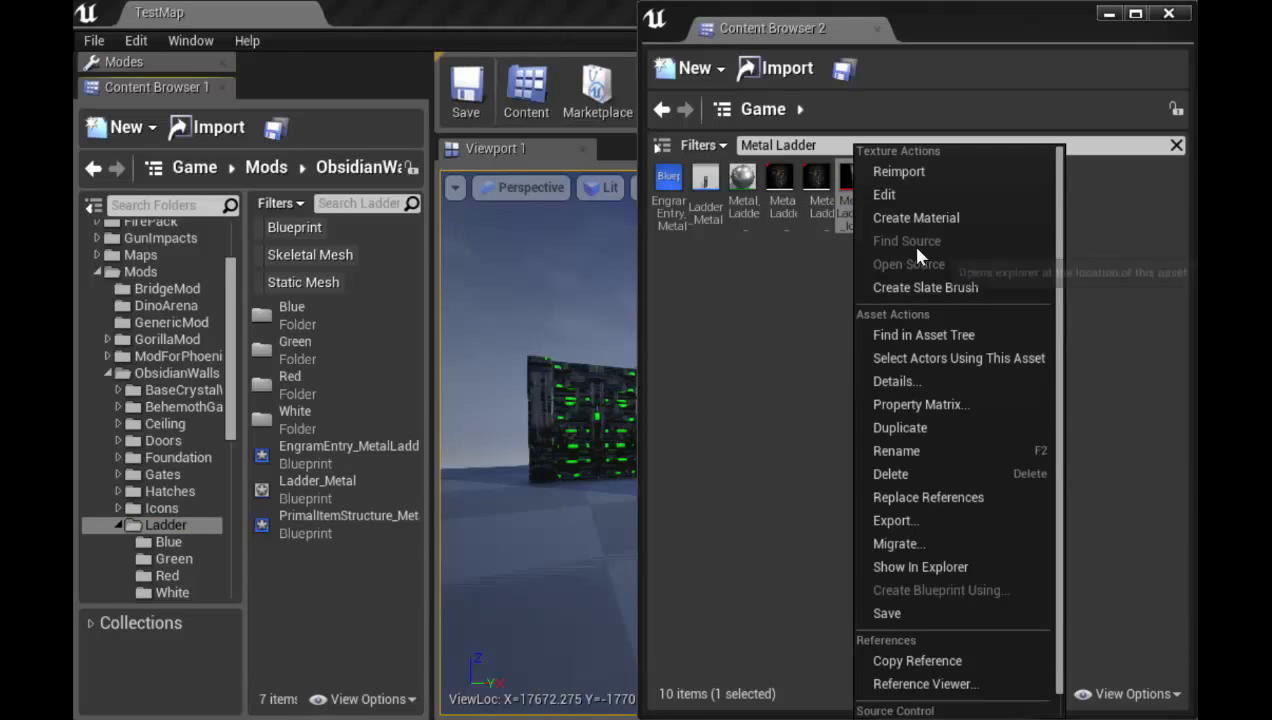
pyautogui.click(956, 520)
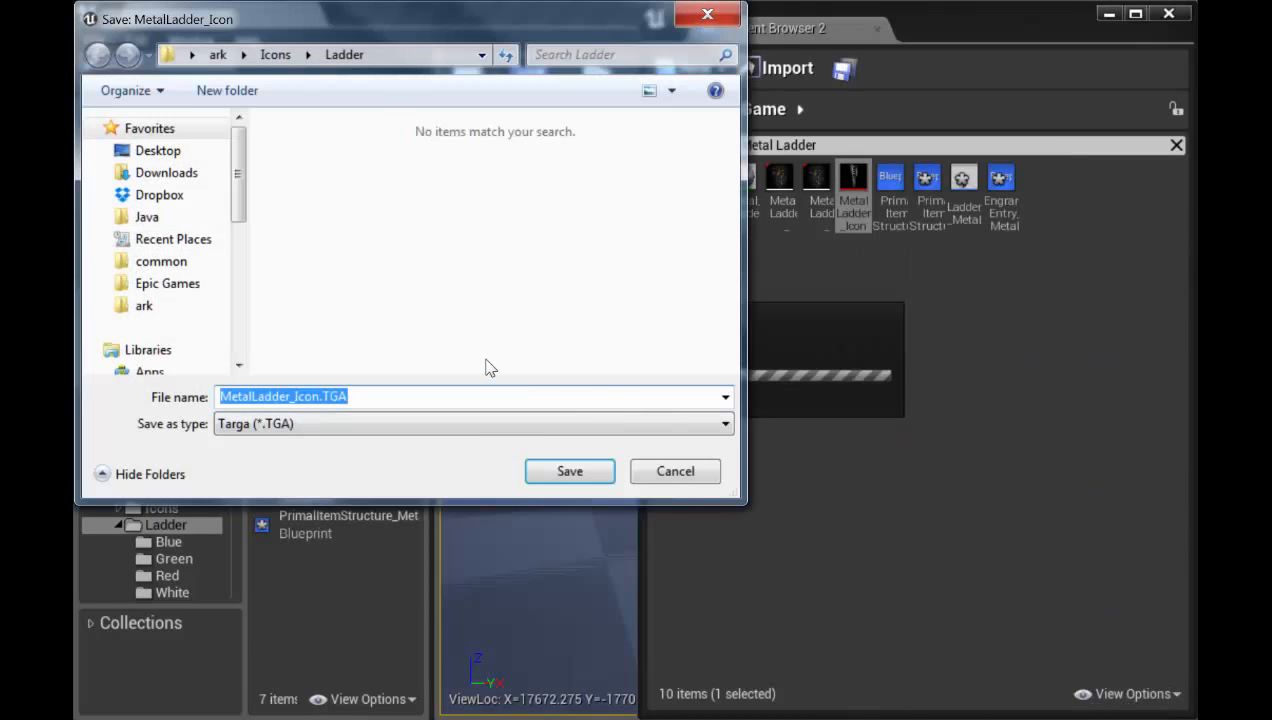
pyautogui.click(224, 55)
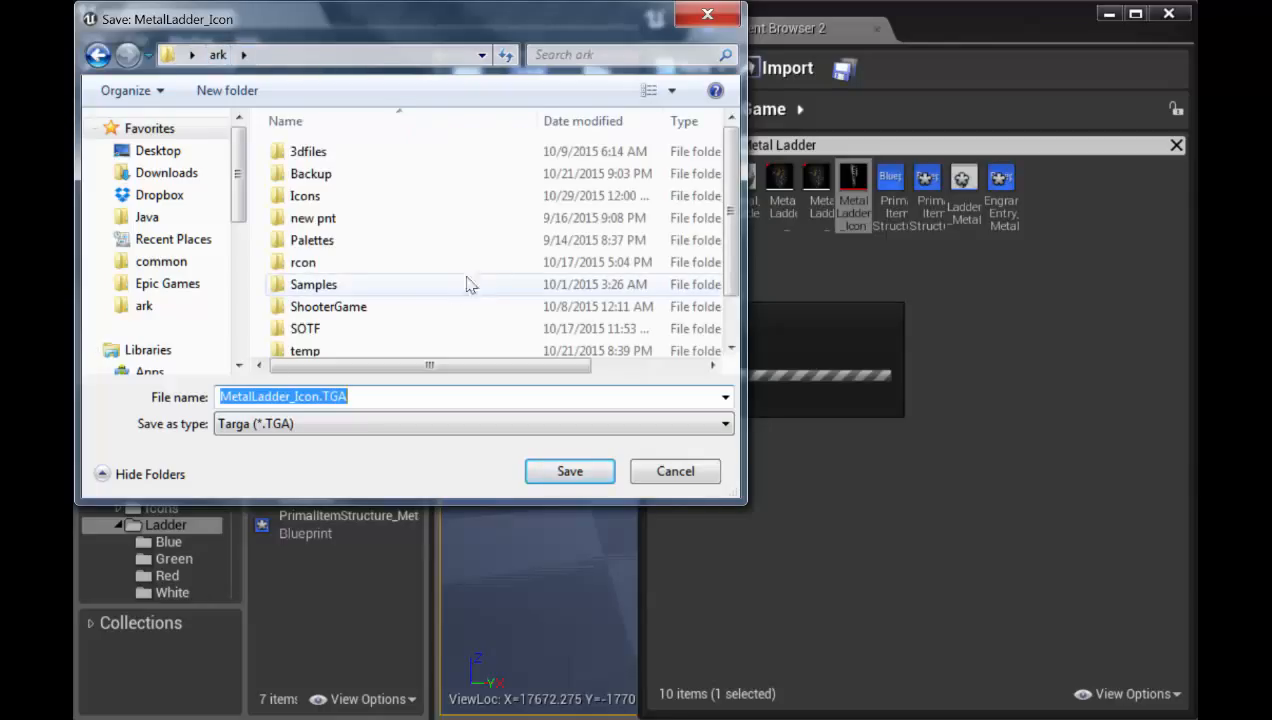
pyautogui.click(333, 198)
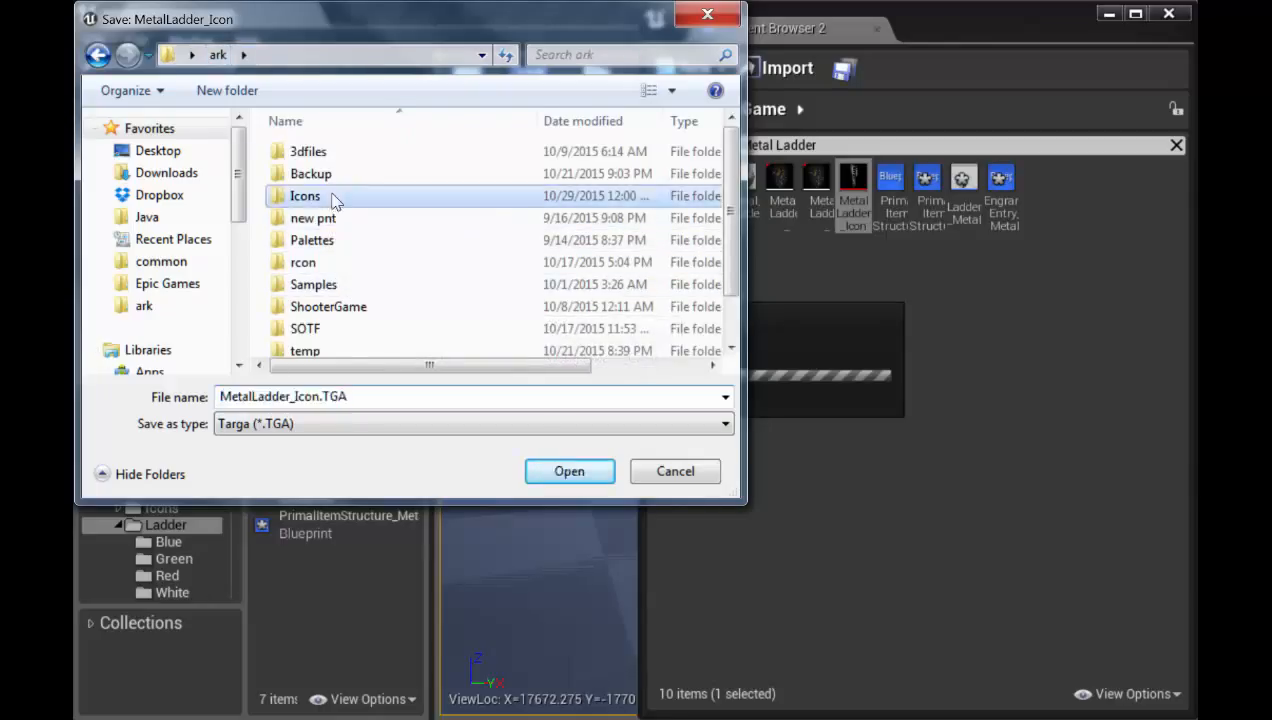
pyautogui.doubleClick(333, 198)
pyautogui.moveTo(725, 167); pyautogui.dragTo(733, 130)
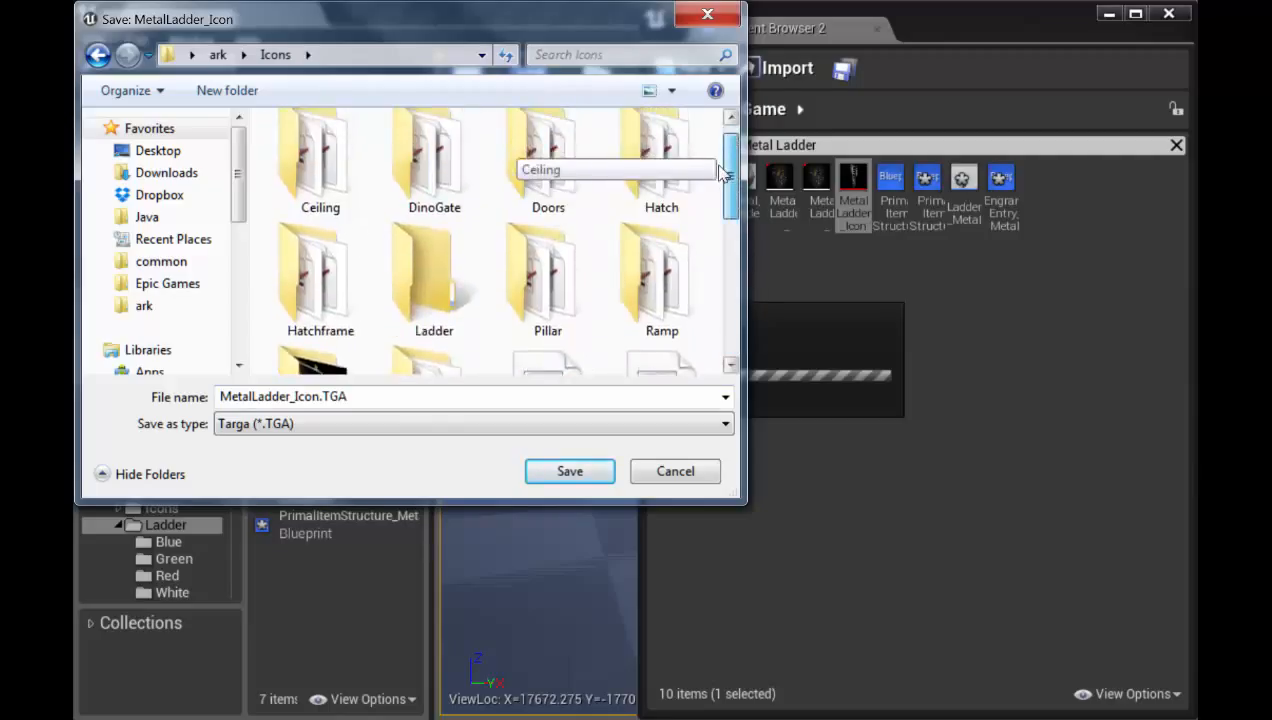
pyautogui.doubleClick(429, 280)
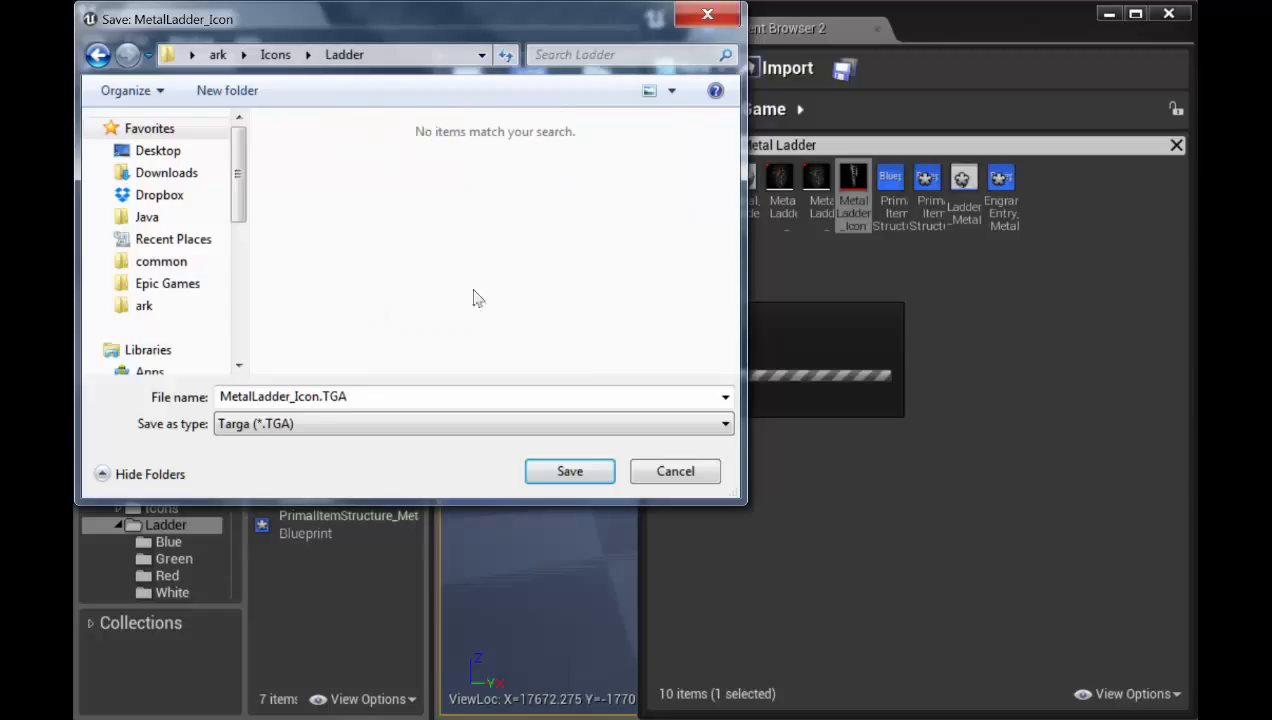
pyautogui.click(570, 472)
pyautogui.click(935, 300)
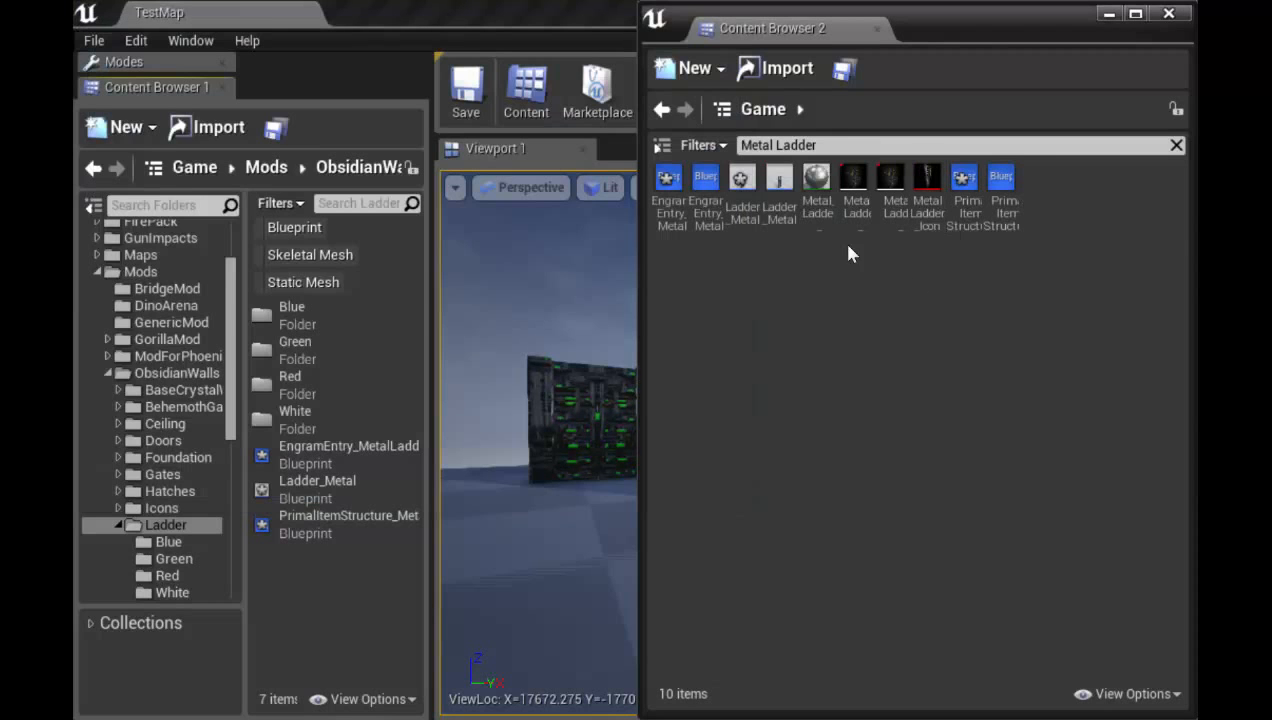
pyautogui.click(1160, 14)
# Rename the copied EngramEntry blueprint in the Ladder folder as EngramEntry_ObLadder
pyautogui.moveTo(818, 438); pyautogui.dragTo(560, 438, button='right')
pyautogui.doubleClick(374, 452)
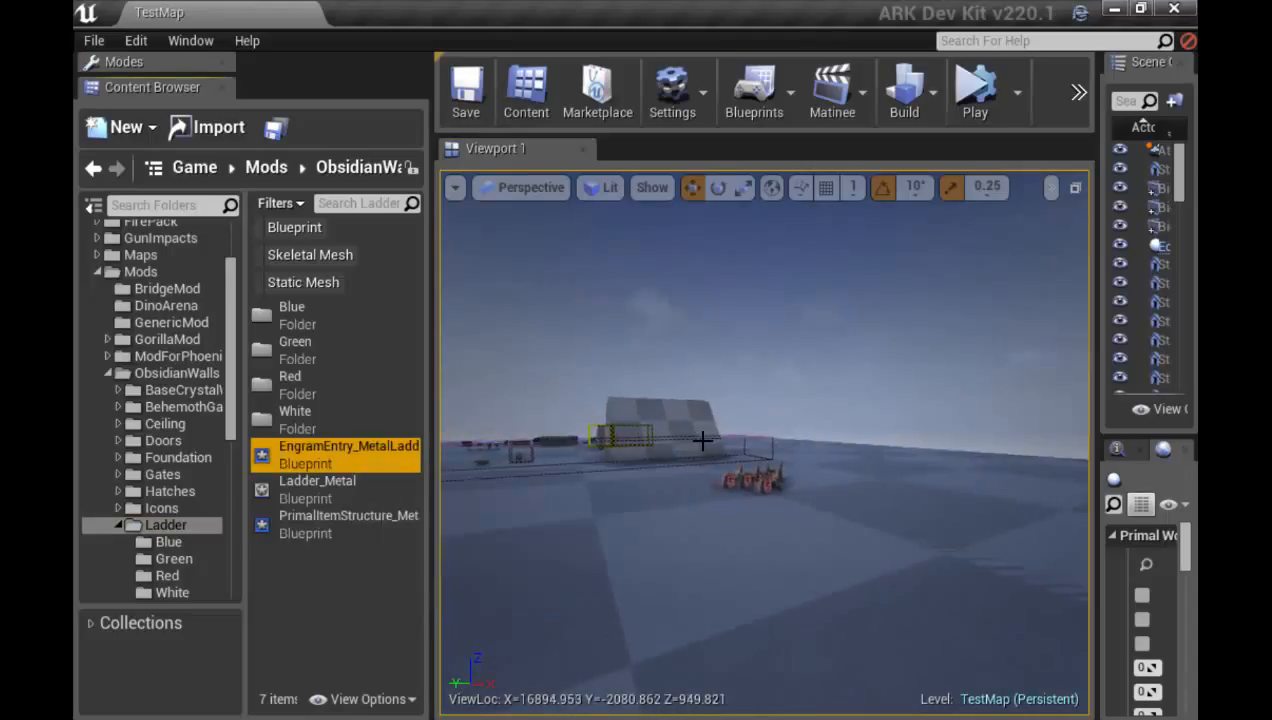
pyautogui.press('F2')
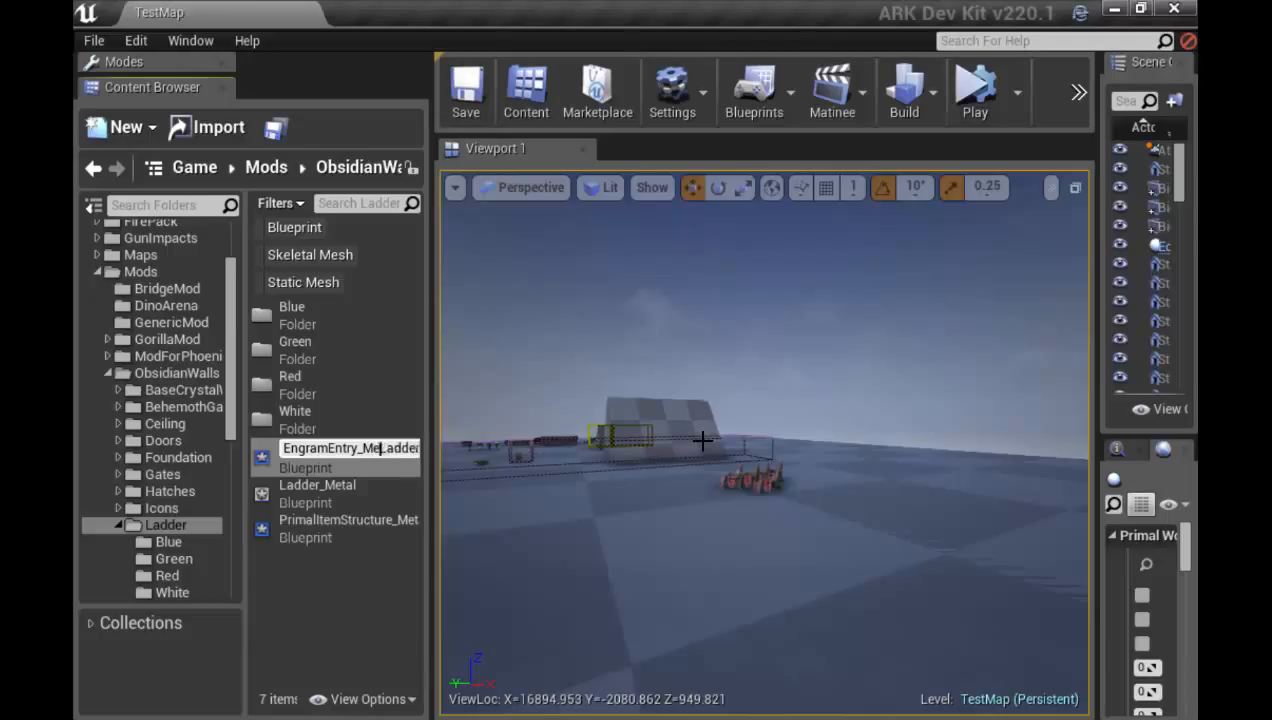
pyautogui.press('BackSpace')
pyautogui.press('BackSpace')
pyautogui.press('BackSpace')
pyautogui.write('Ob')
pyautogui.press('Left')
pyautogui.press('Left')
pyautogui.write('_')
pyautogui.press('Return')
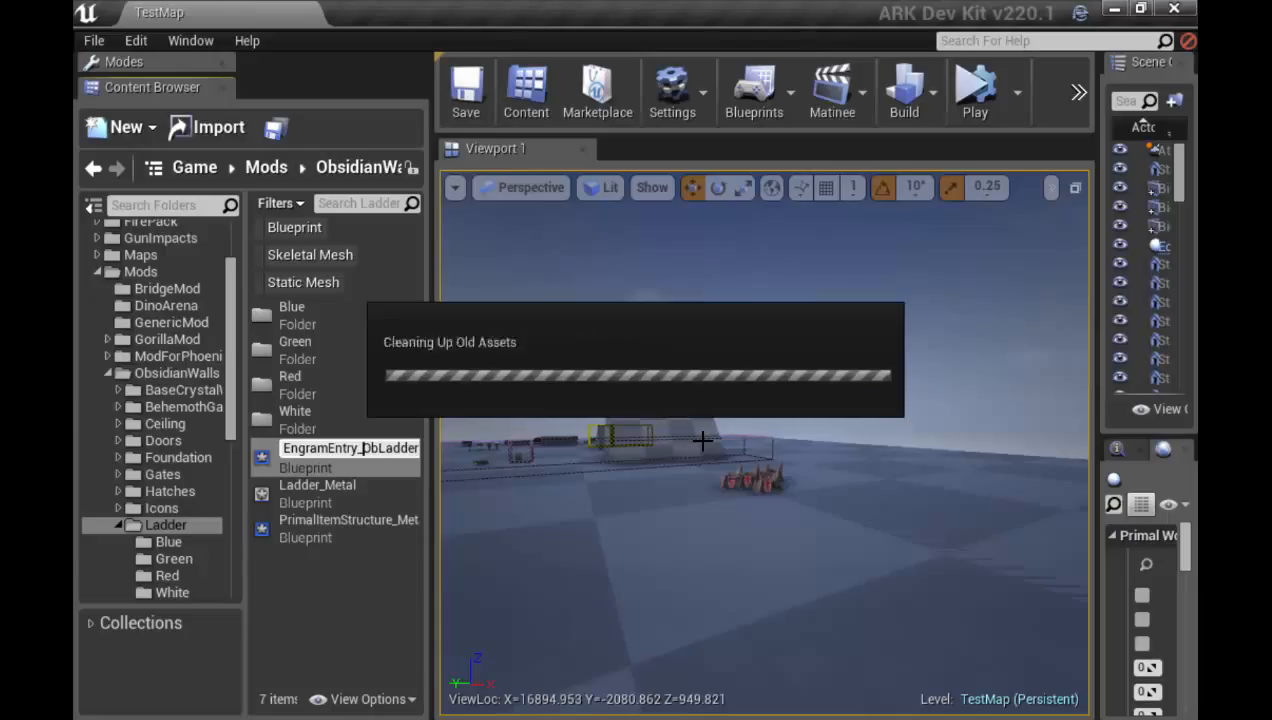
# Rename the copied Ladder_Metal blueprint as Ladder_Ob
pyautogui.press('Down')
pyautogui.press('F2')
pyautogui.press('End')
pyautogui.press('BackSpace')
pyautogui.press('BackSpace')
pyautogui.press('BackSpace')
pyautogui.press('BackSpace')
pyautogui.press('BackSpace')
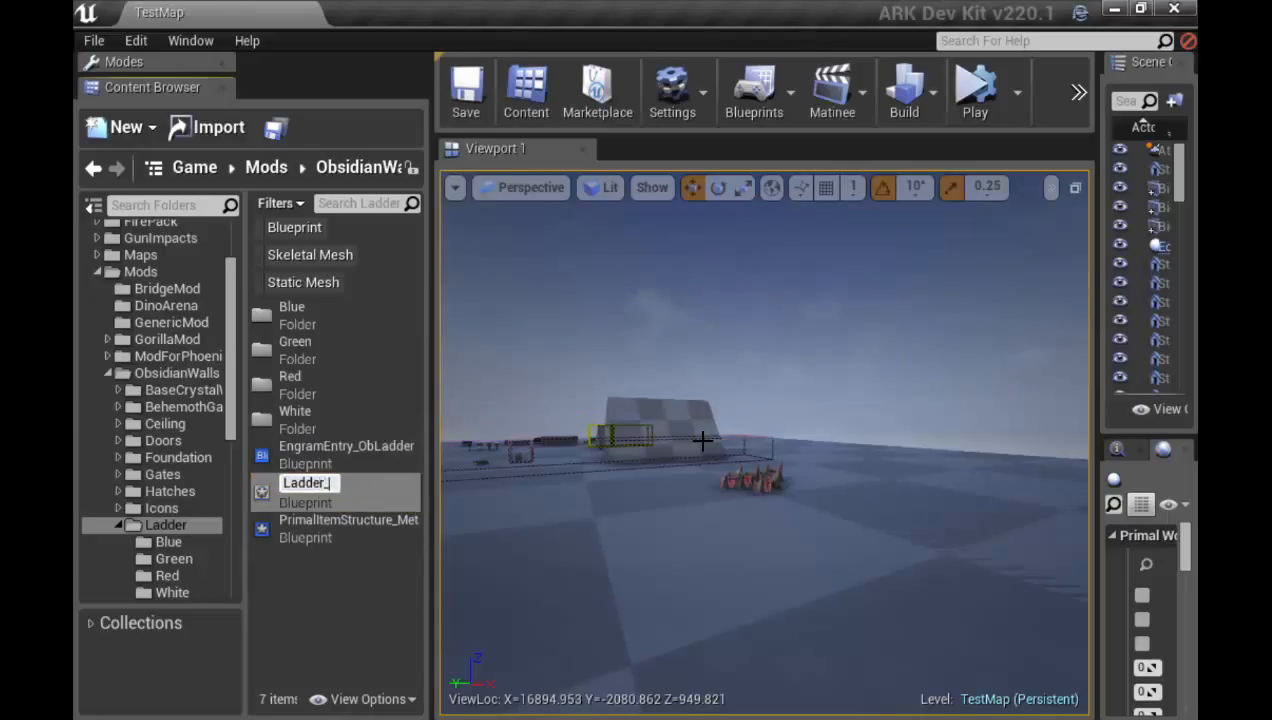
pyautogui.press('Return')
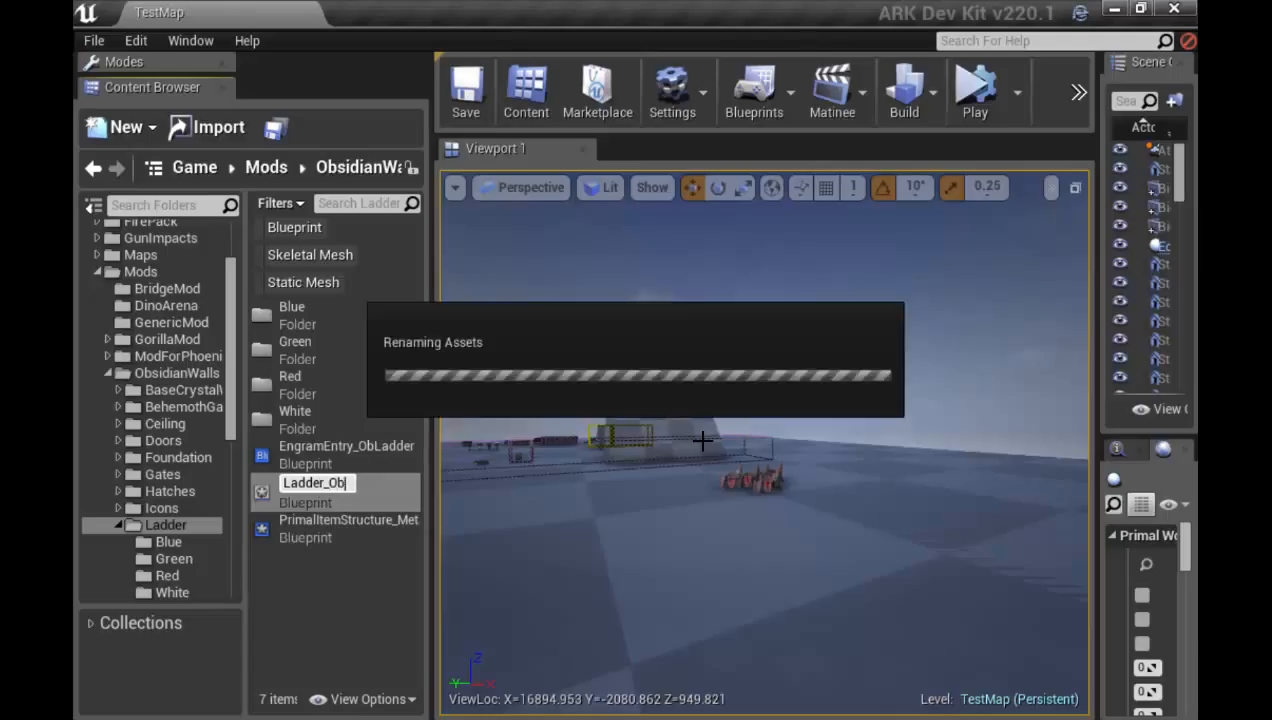
# Rename the copied PrimalItemStructure blueprint as PrimalItemStructure_ObLadder
pyautogui.press('Down')
pyautogui.press('F2')
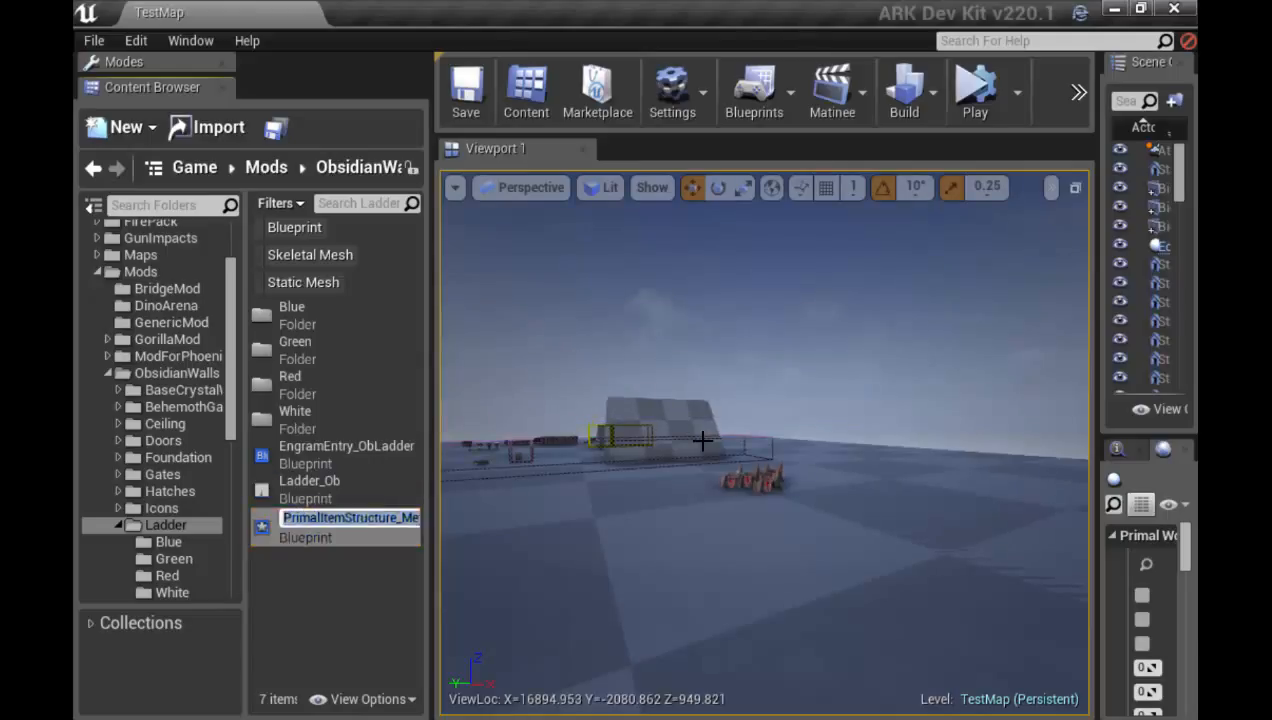
pyautogui.press('End')
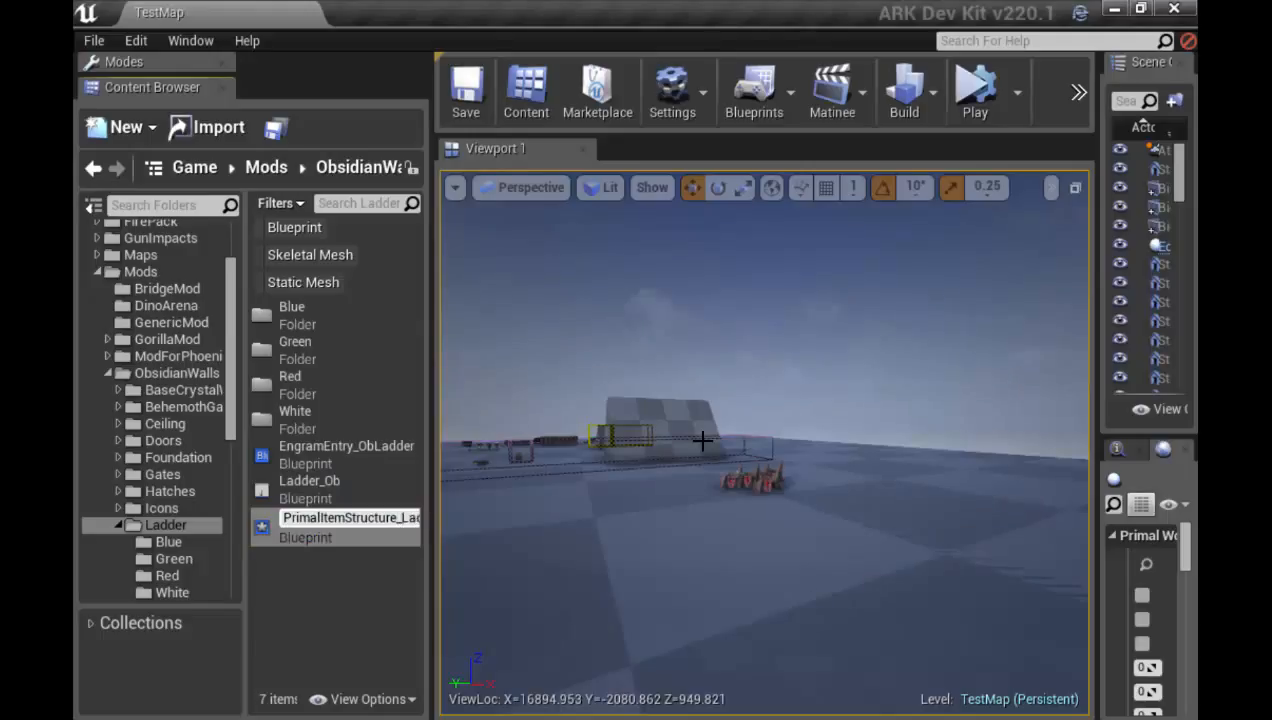
pyautogui.press('Return')
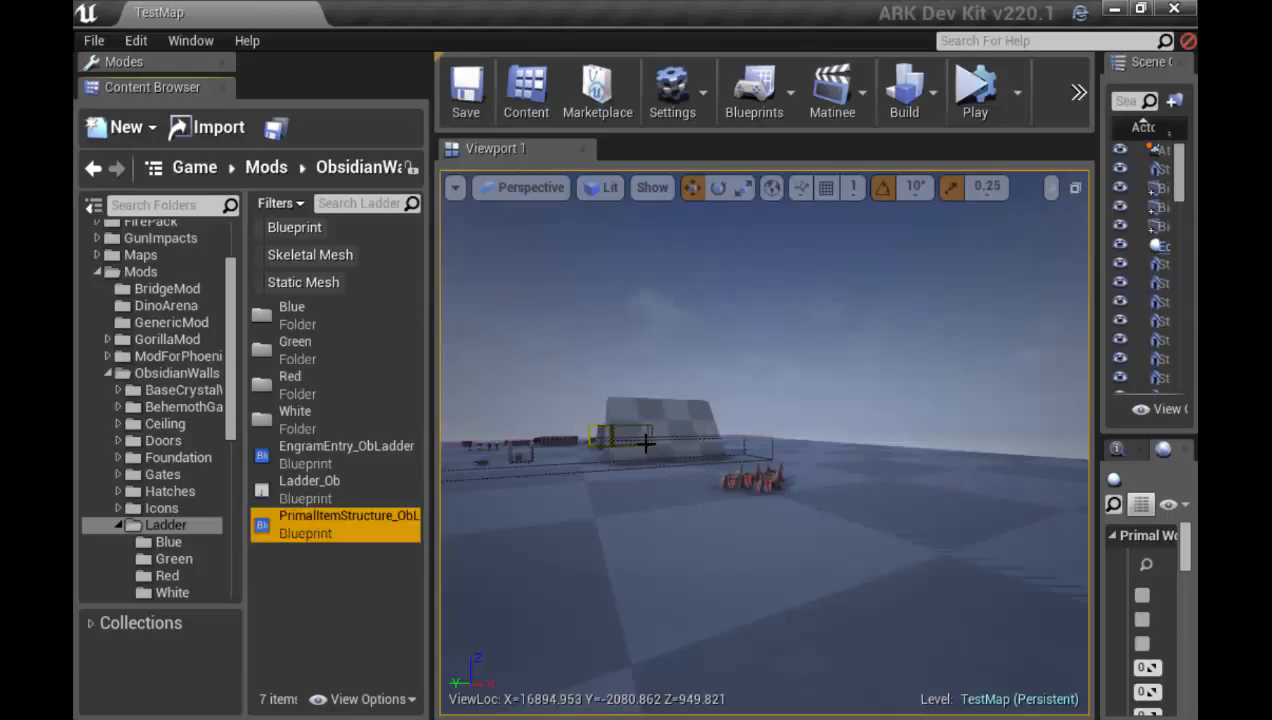
pyautogui.click(341, 564)
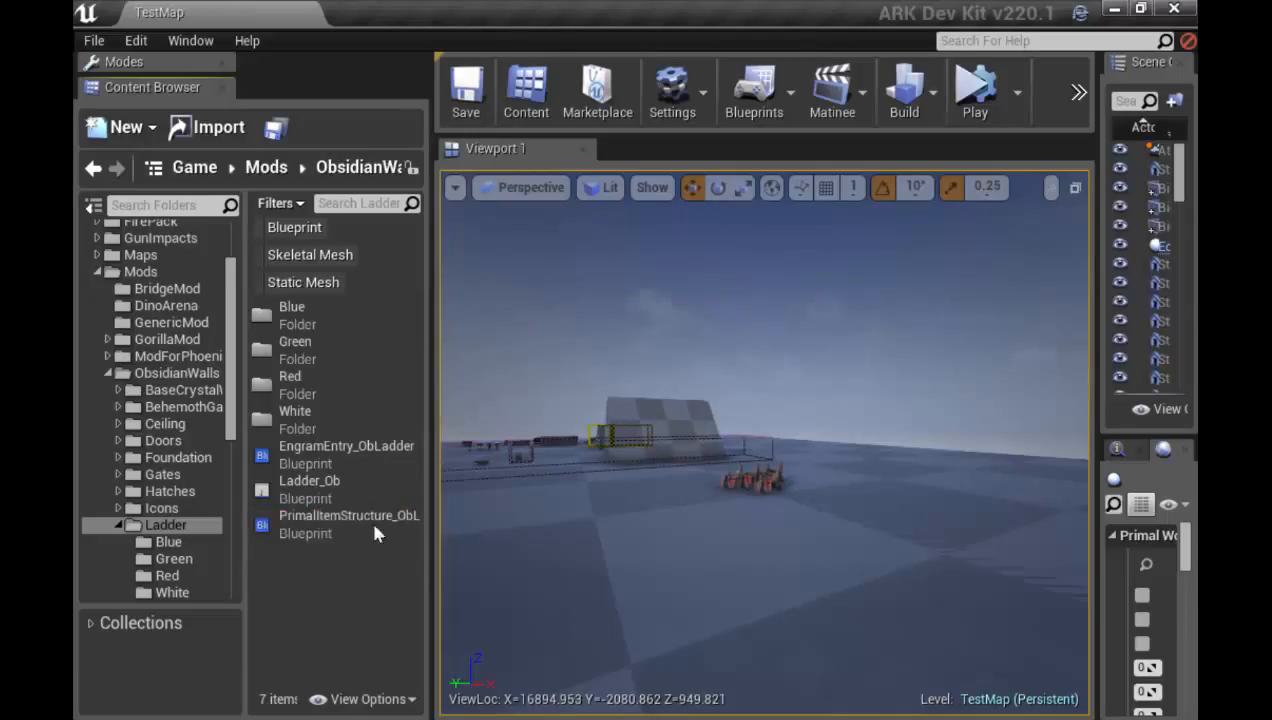
# Switch to GIMP and open MetalLadder_Icon.TGA from the ark\Icons\Ladder folder on the desktop
pyautogui.moveTo(231, 386); pyautogui.dragTo(222, 433)
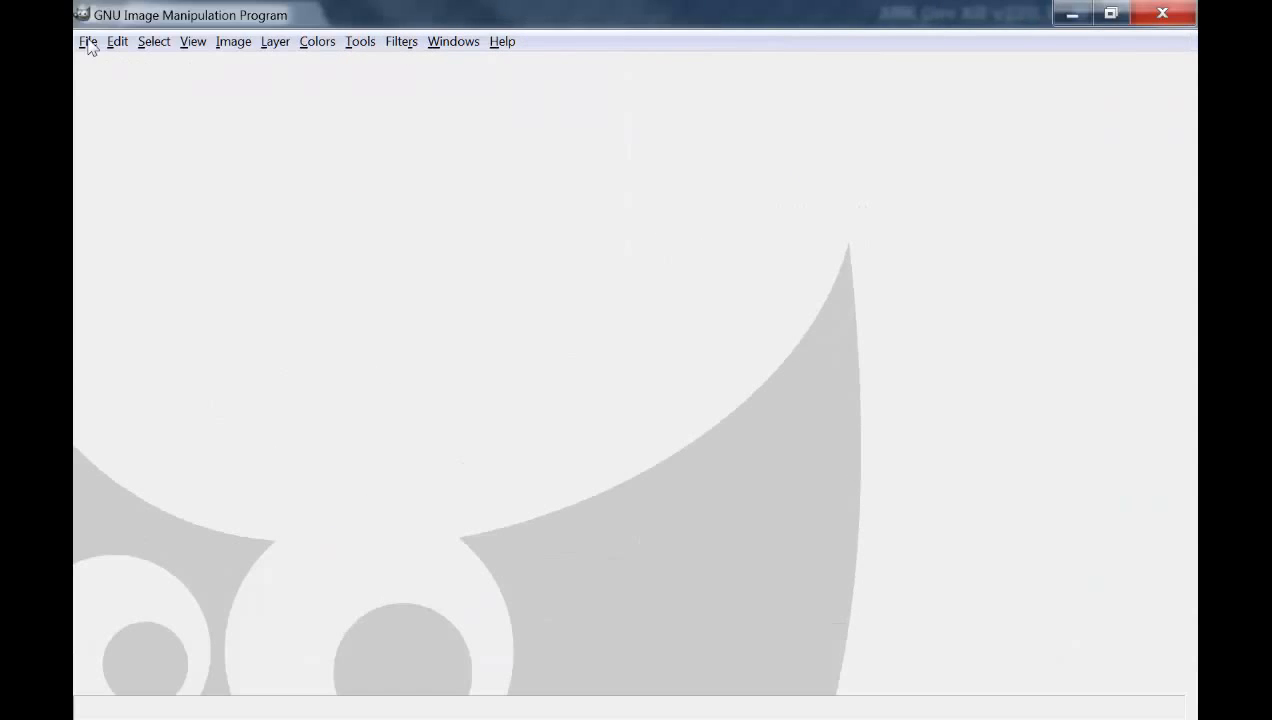
pyautogui.click(88, 44)
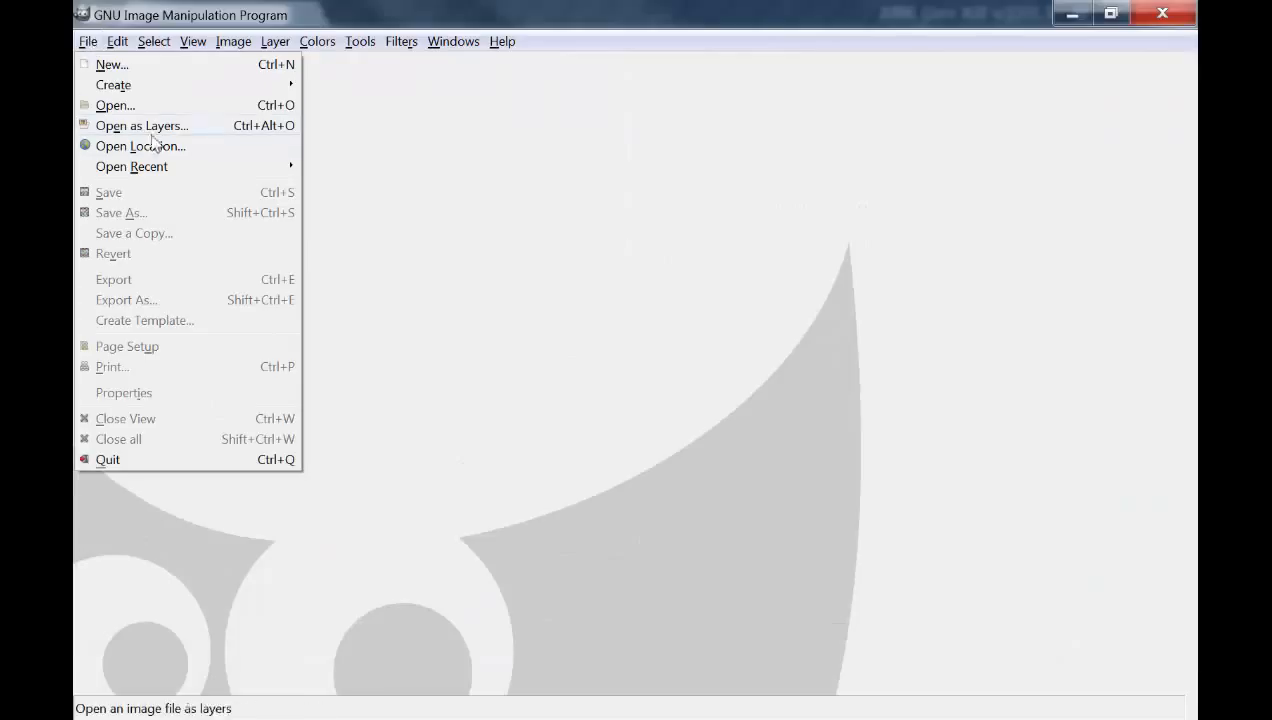
pyautogui.click(184, 106)
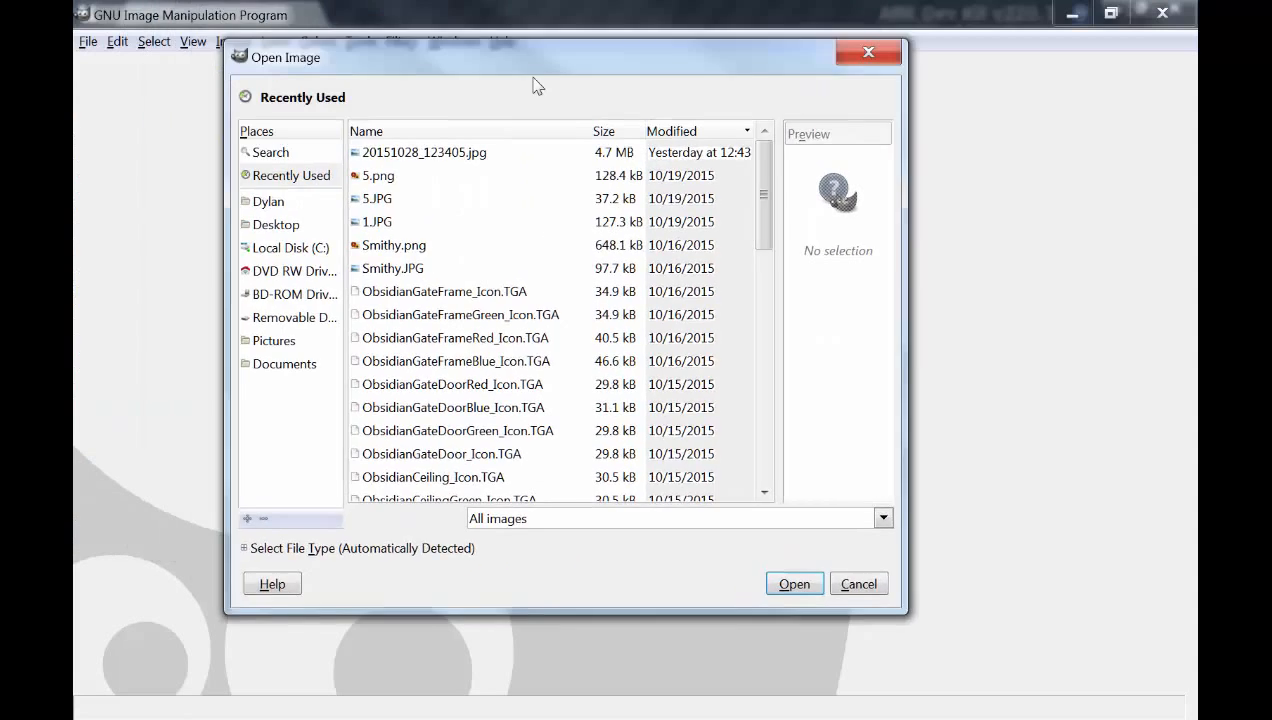
pyautogui.click(295, 232)
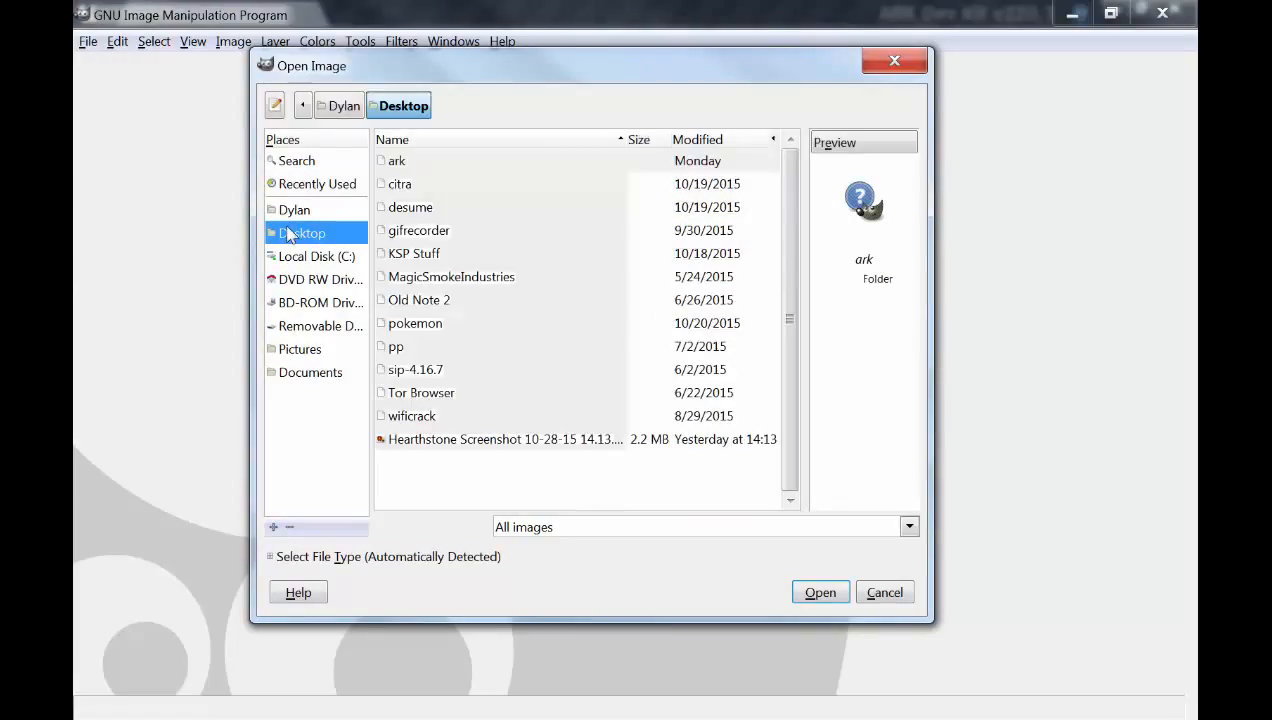
pyautogui.doubleClick(455, 163)
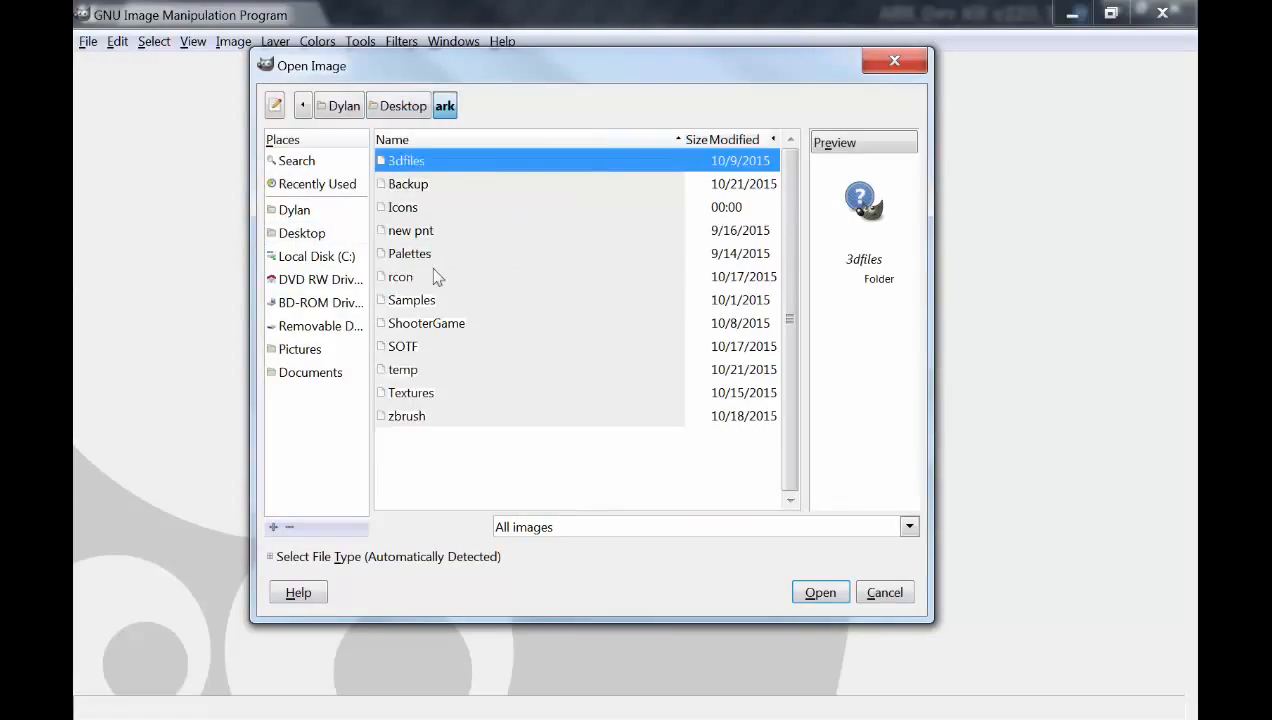
pyautogui.click(435, 276)
pyautogui.doubleClick(428, 207)
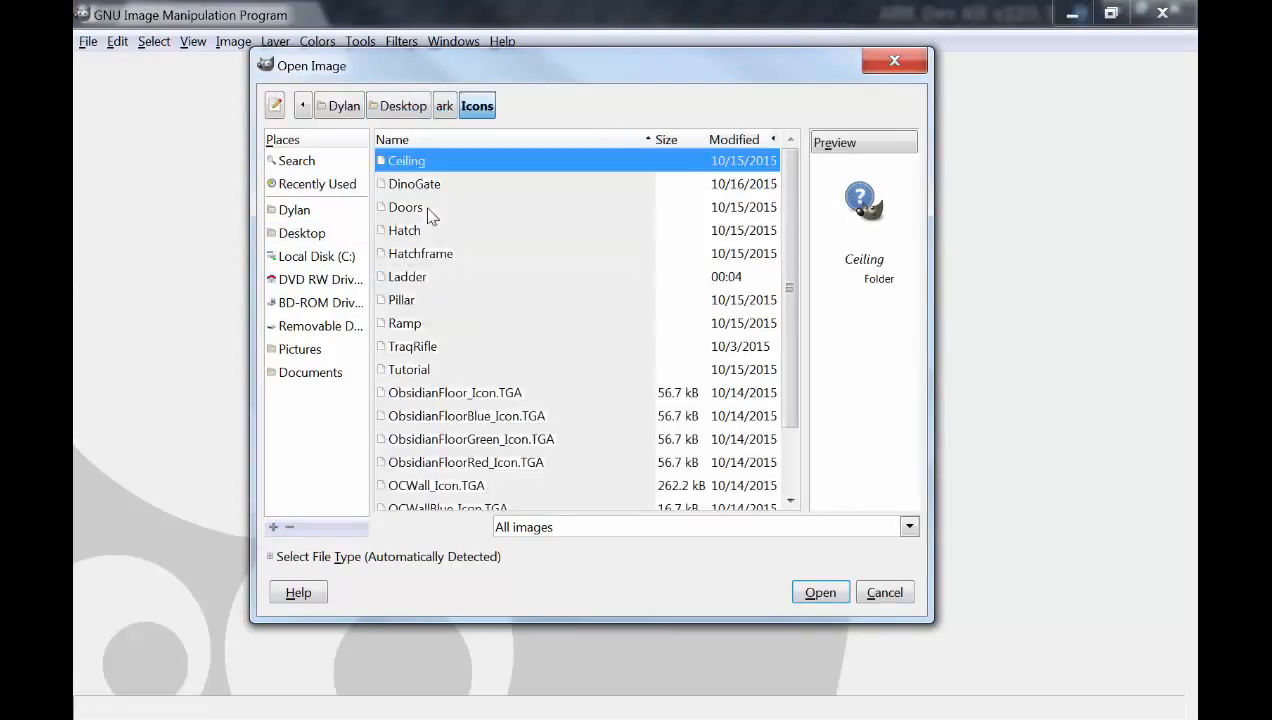
pyautogui.doubleClick(417, 276)
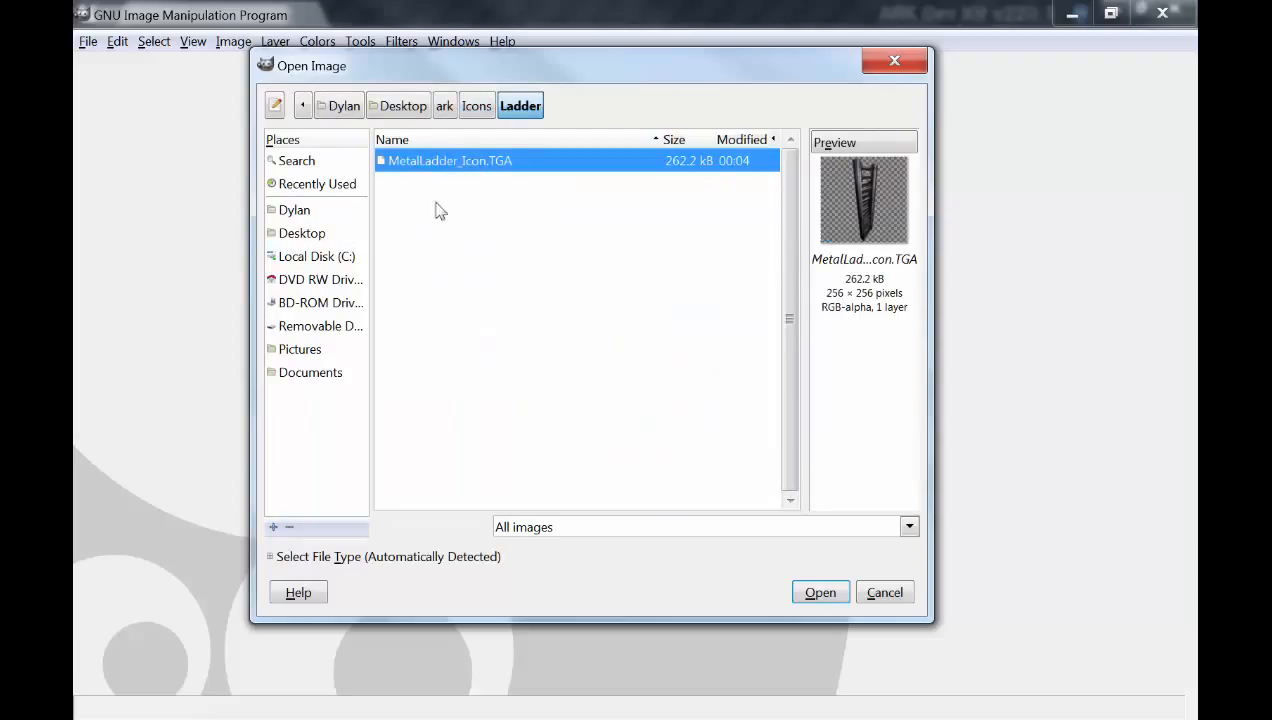
pyautogui.click(821, 592)
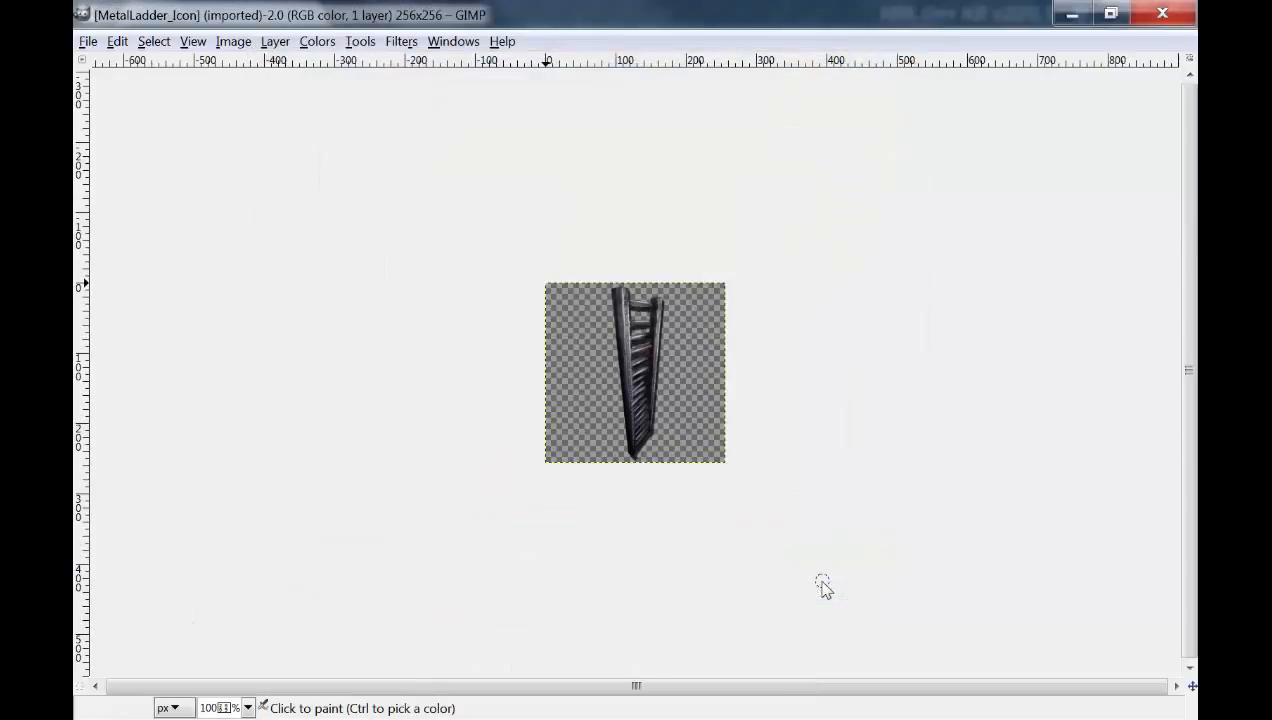
pyautogui.press('3')
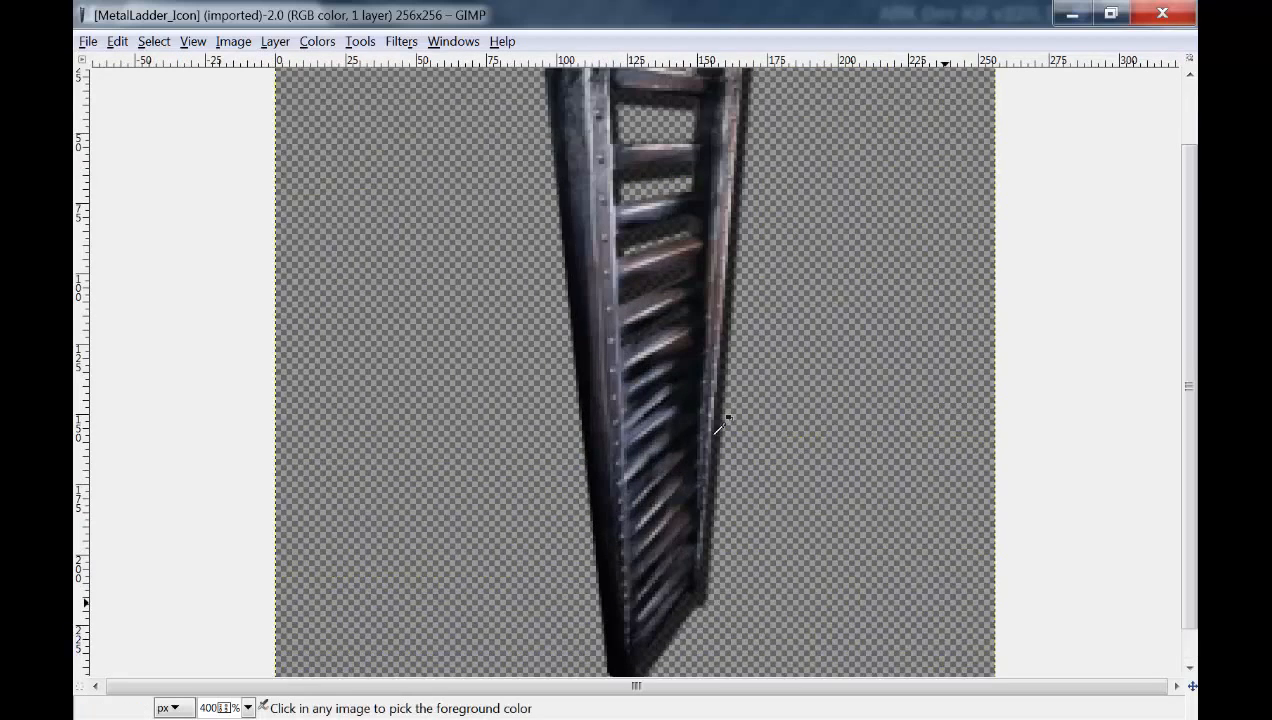
pyautogui.press('-')
pyautogui.click(276, 44)
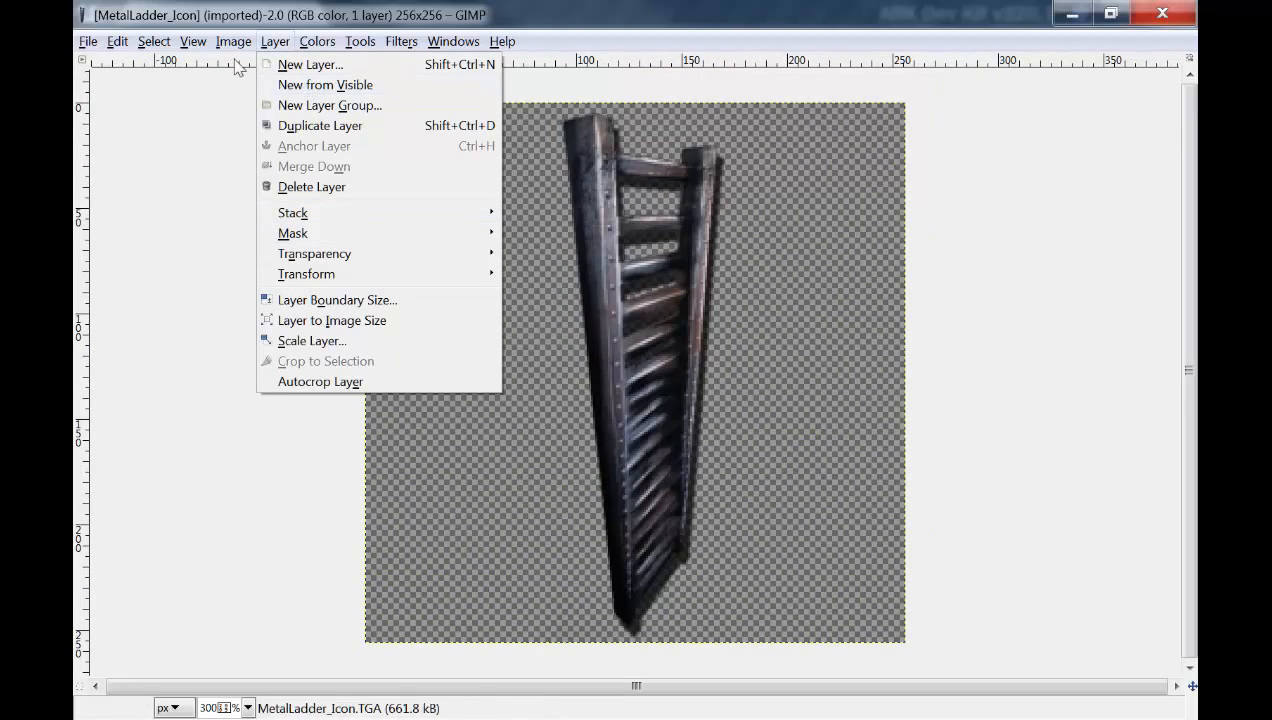
pyautogui.moveTo(229, 48)
pyautogui.moveTo(317, 42)
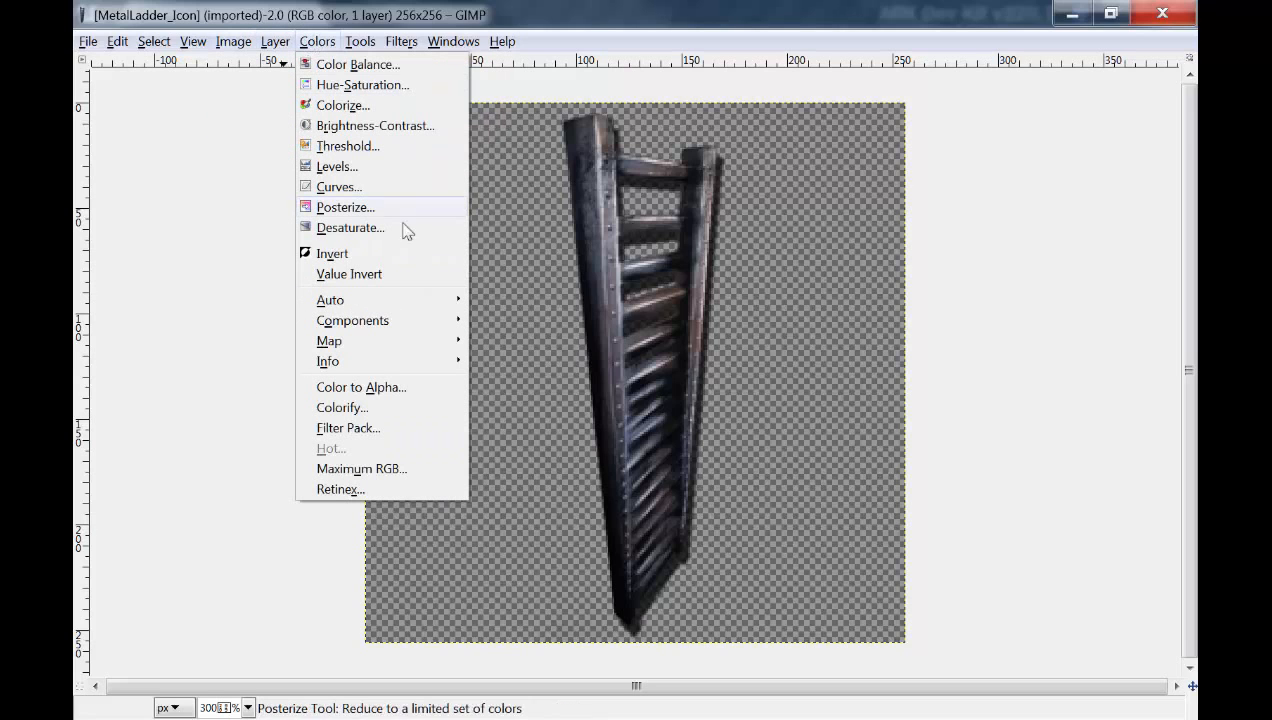
pyautogui.click(410, 142)
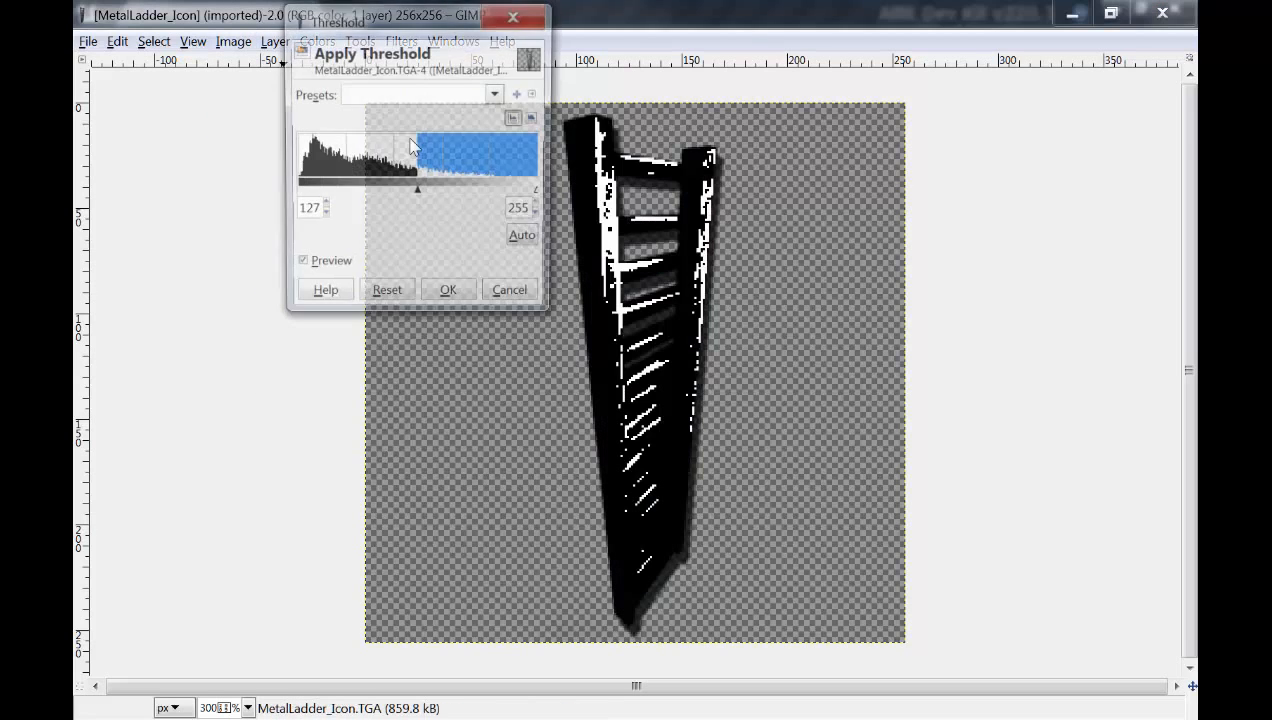
pyautogui.click(513, 22)
# Darken the ladder icon to near black by strongly lowering its brightness with Brightness-Contrast
pyautogui.click(326, 42)
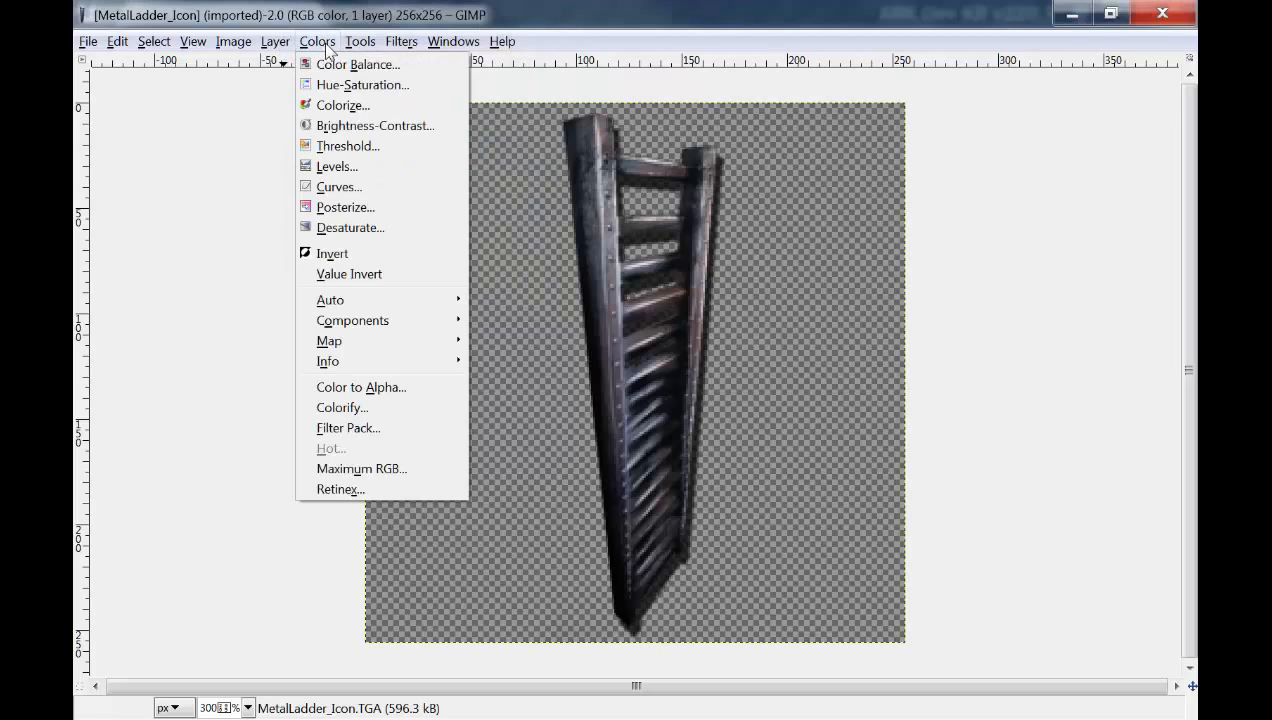
pyautogui.click(350, 130)
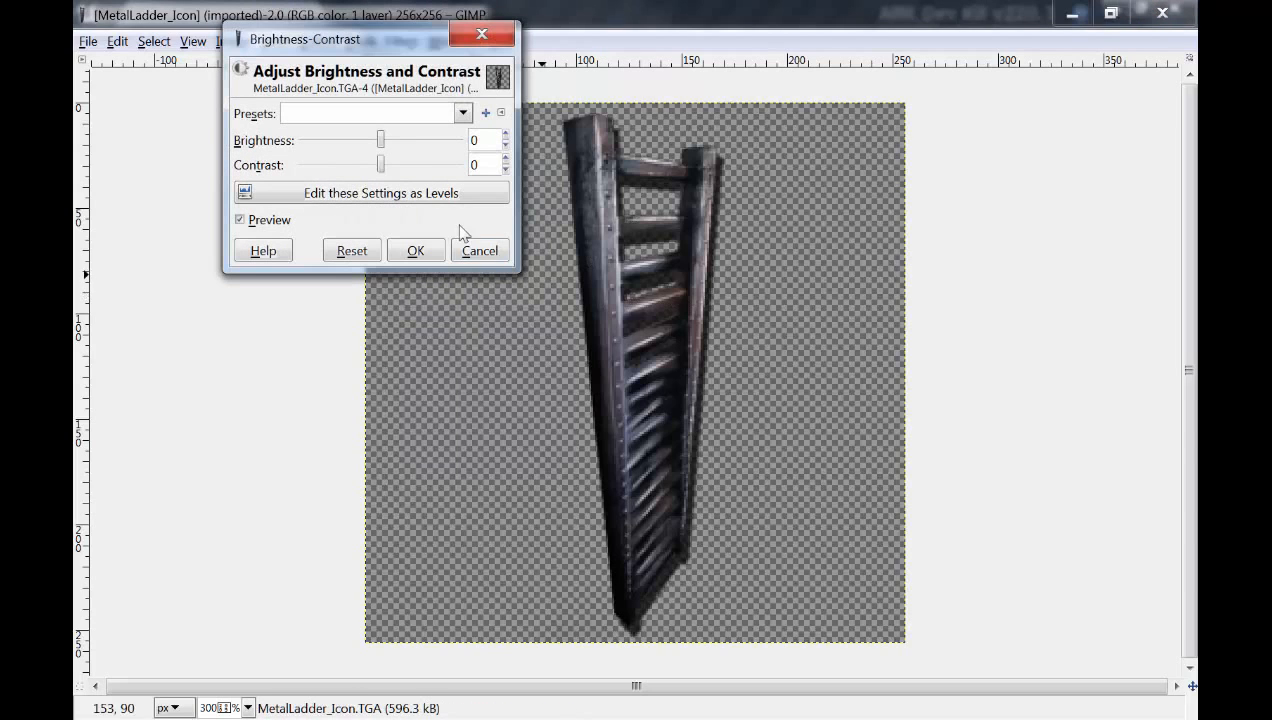
pyautogui.moveTo(379, 145); pyautogui.dragTo(328, 143)
pyautogui.click(413, 255)
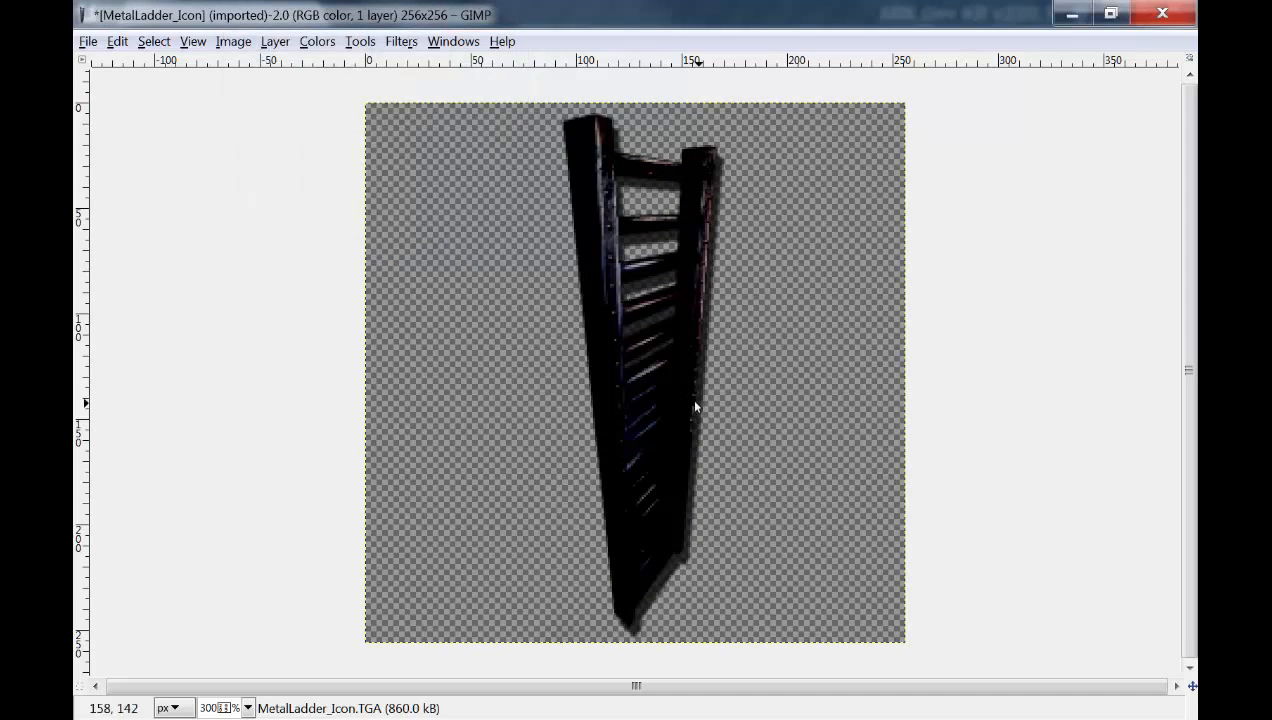
# Make a narrow rectangular selection across the full width of the ladder's lower part
pyautogui.click(150, 42)
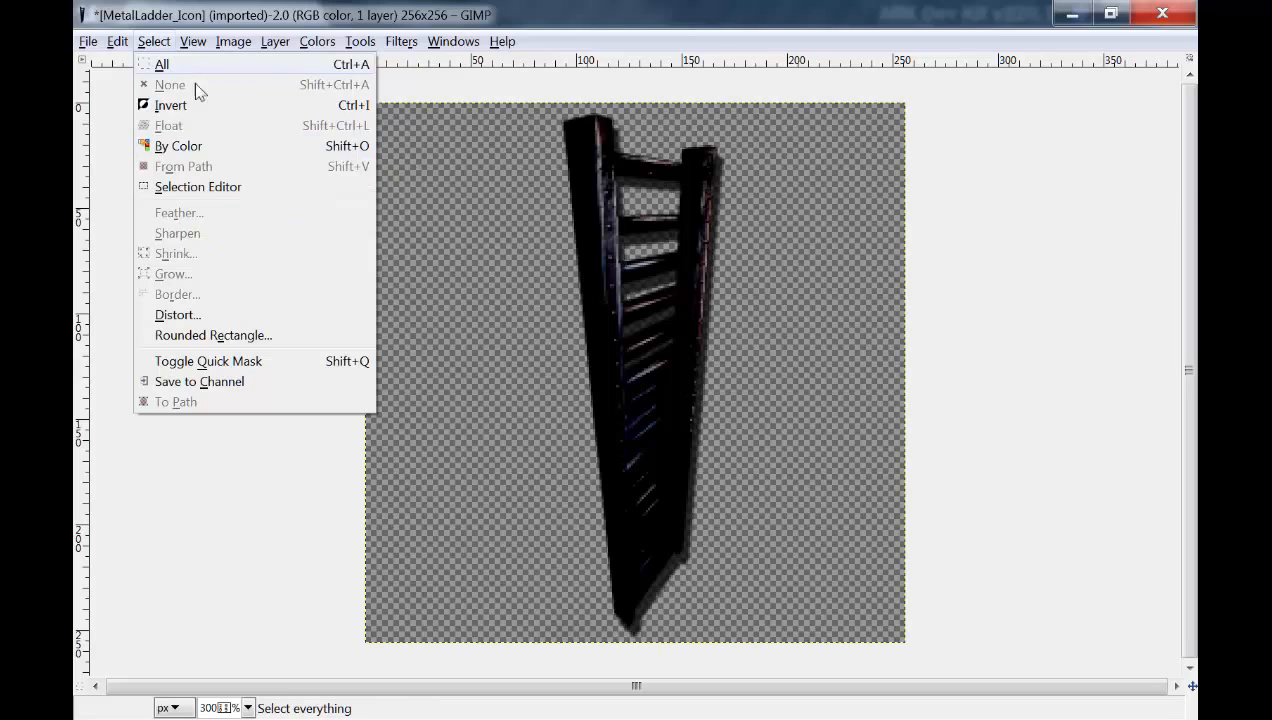
pyautogui.click(360, 41)
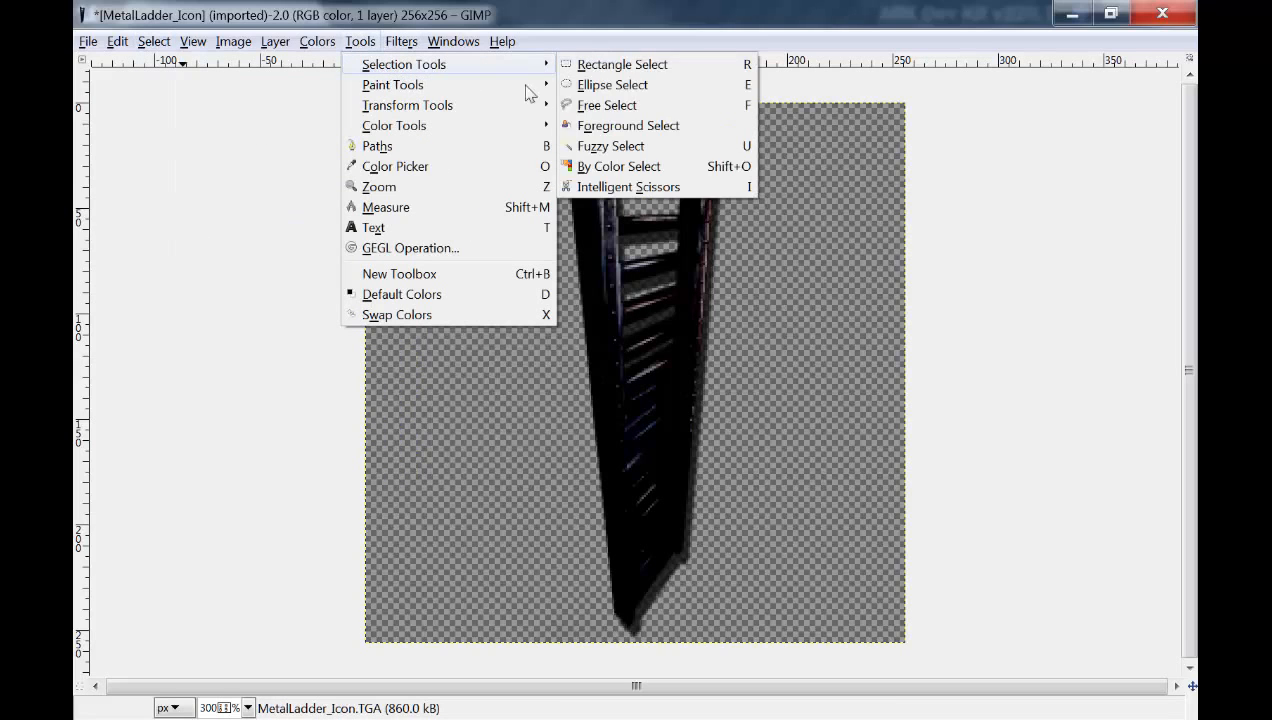
pyautogui.moveTo(510, 66)
pyautogui.click(583, 64)
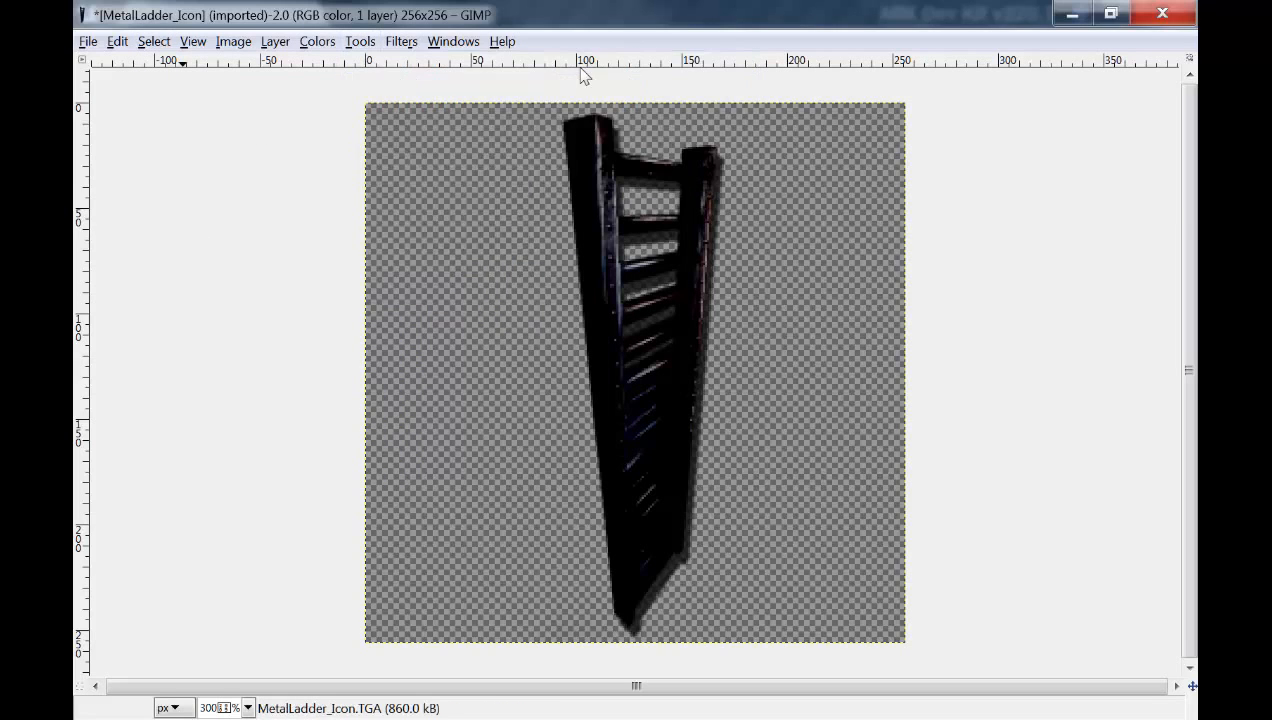
pyautogui.moveTo(577, 457); pyautogui.dragTo(652, 487)
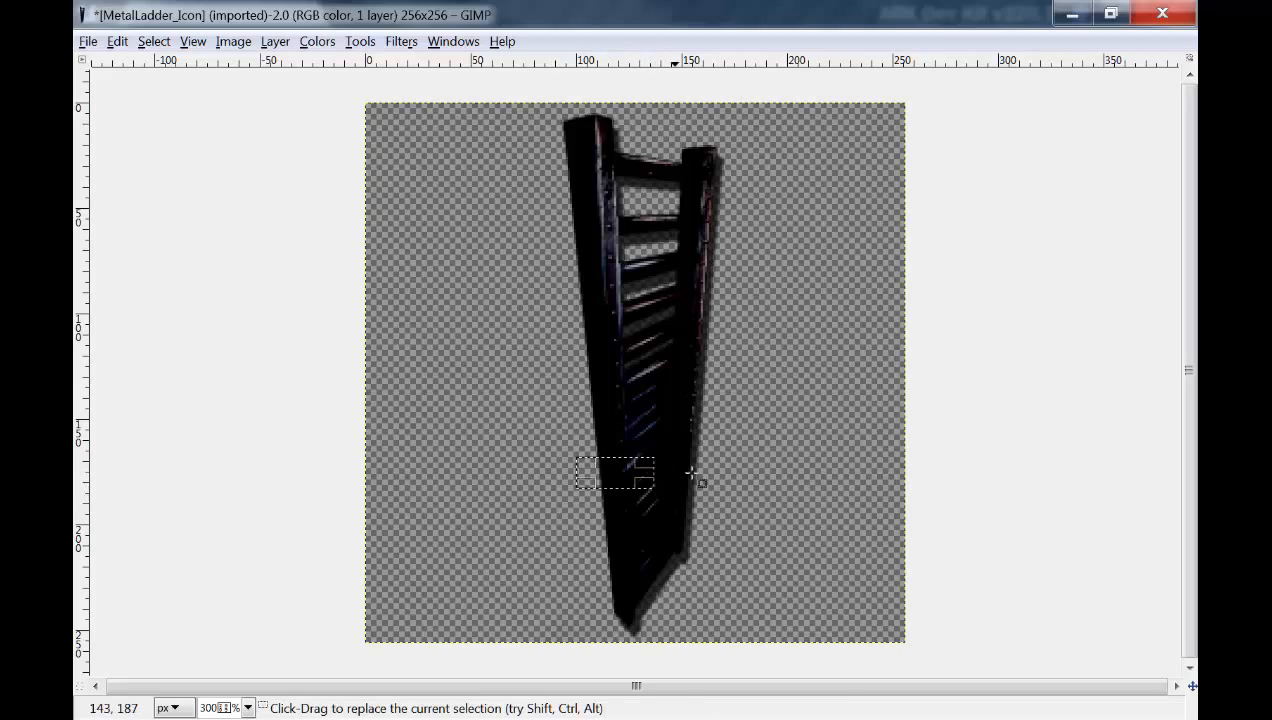
pyautogui.moveTo(690, 478); pyautogui.dragTo(585, 509)
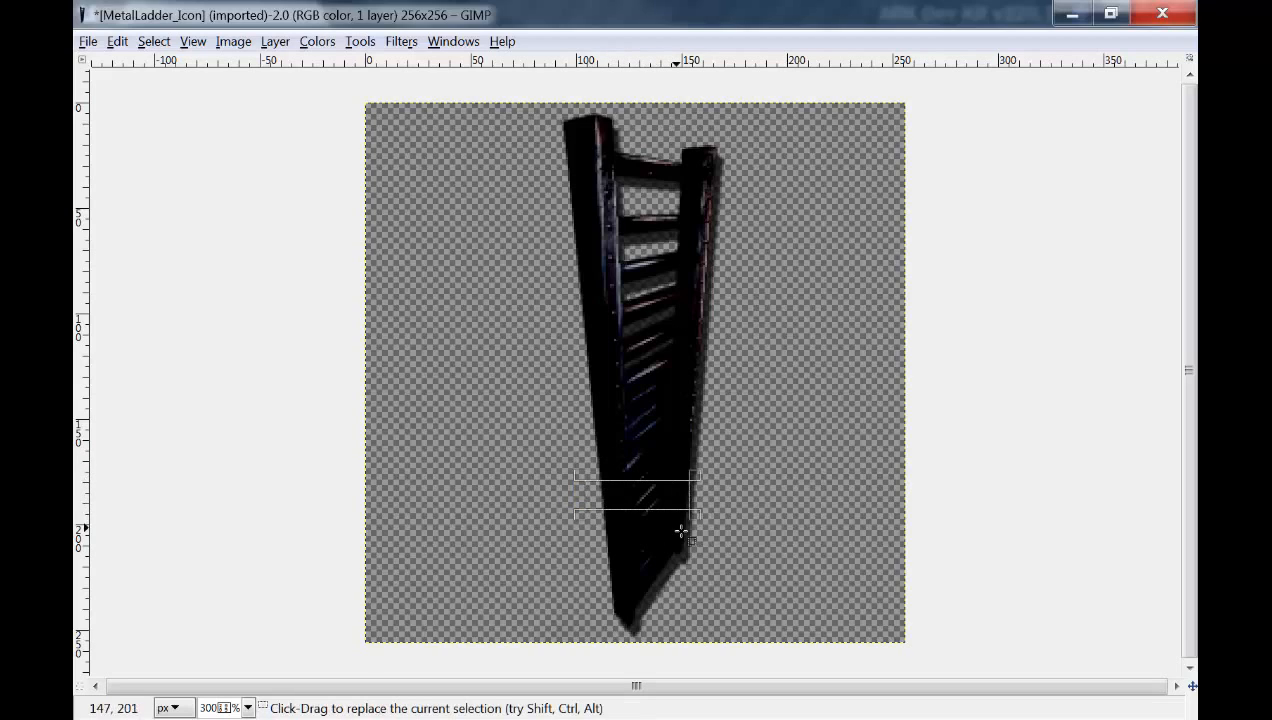
# Activate the Bucket Fill tool and reopen the recently closed Toolbox - Tool Options dock
pyautogui.click(362, 41)
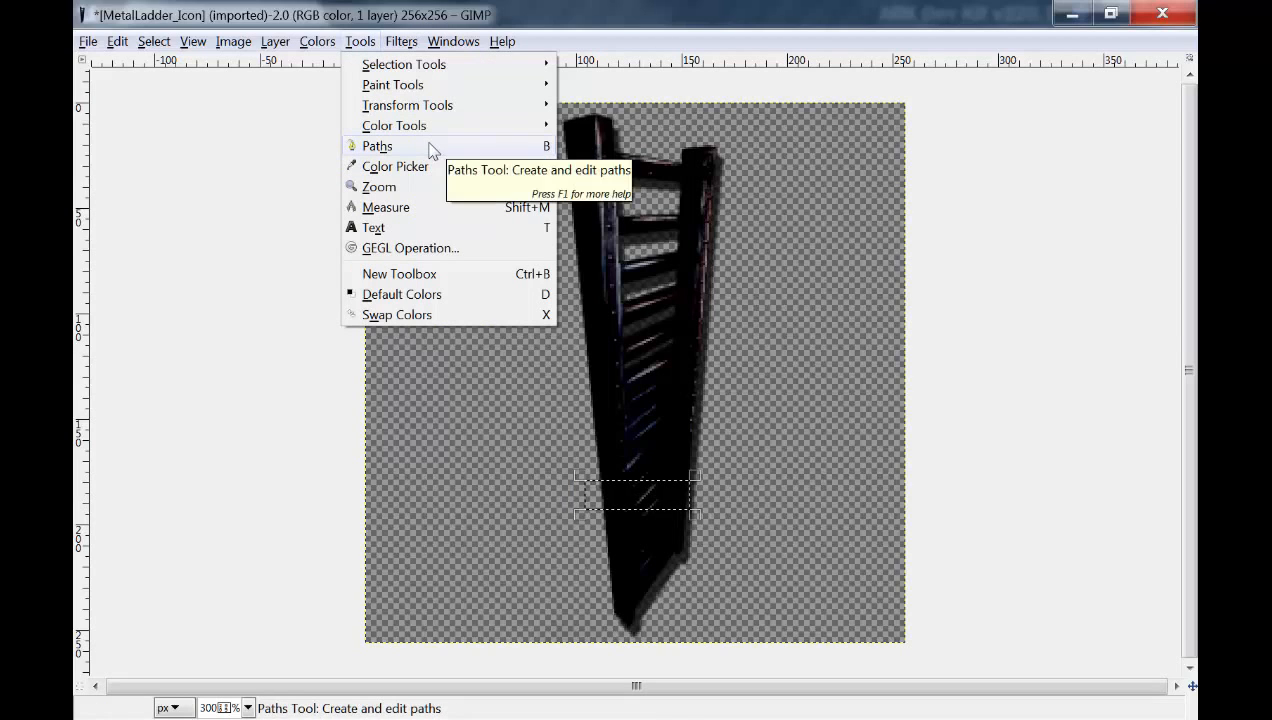
pyautogui.moveTo(470, 88)
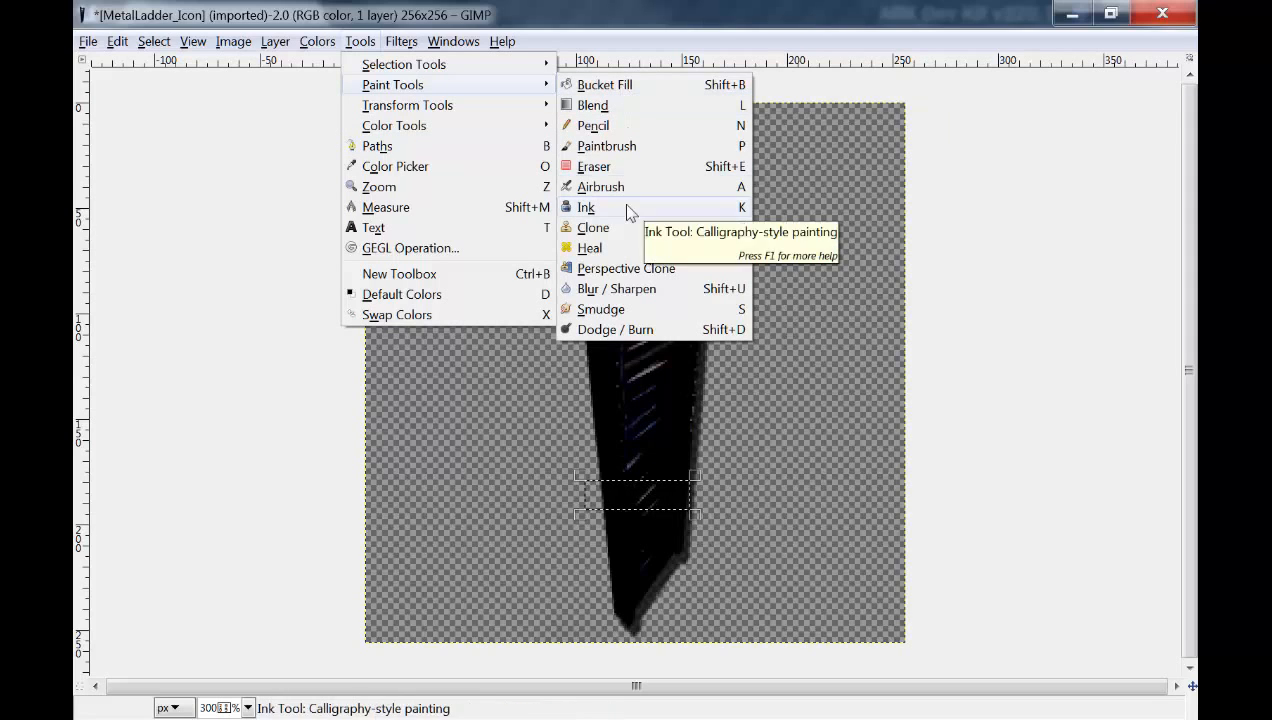
pyautogui.click(605, 85)
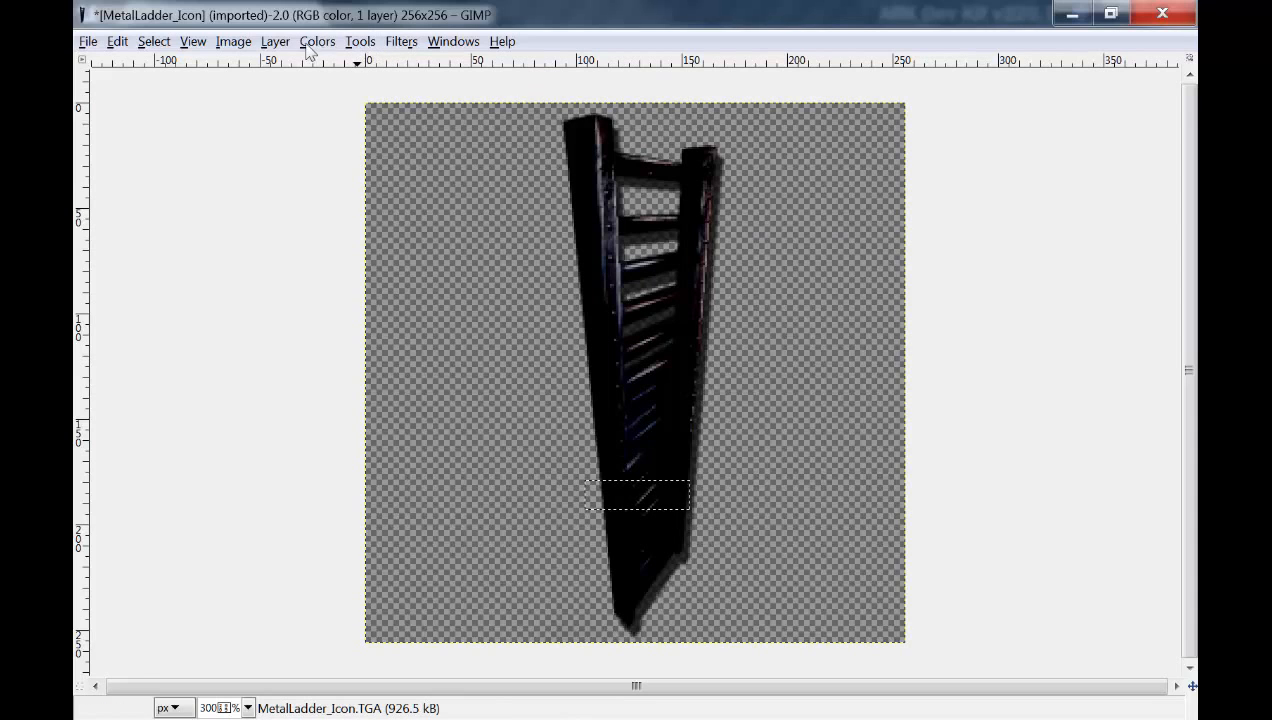
pyautogui.click(352, 45)
pyautogui.moveTo(318, 45)
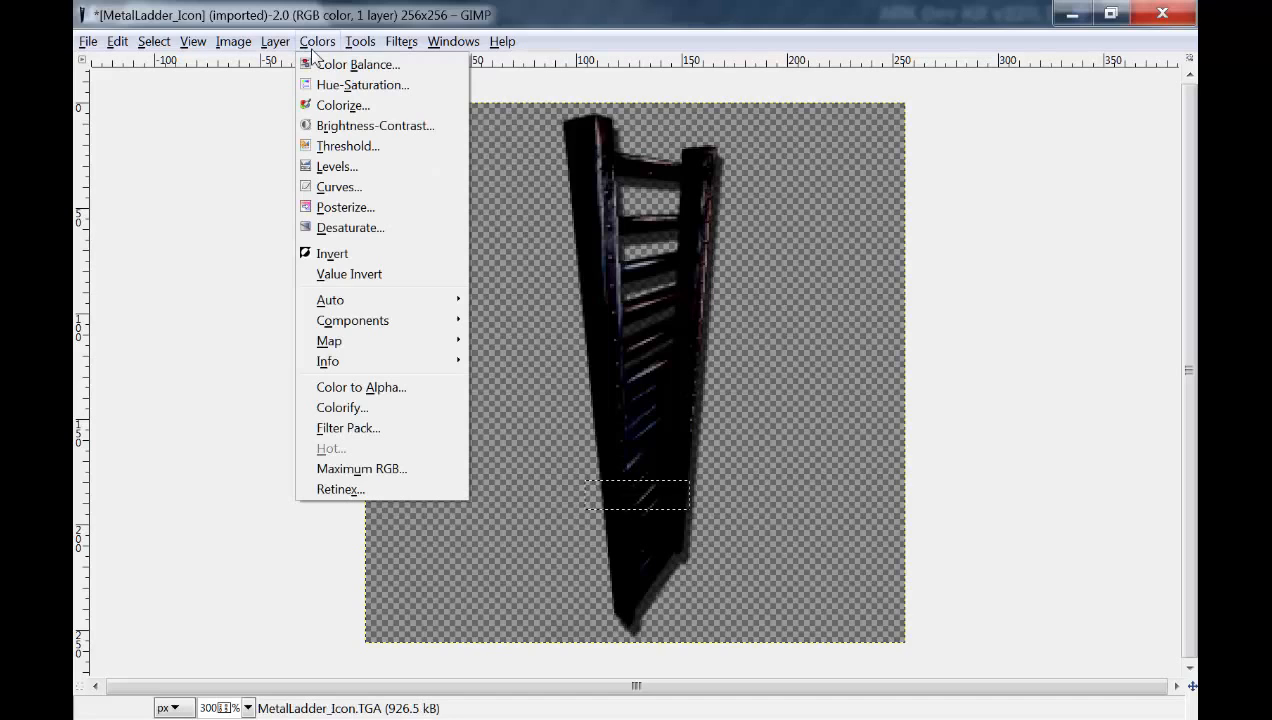
pyautogui.moveTo(453, 41)
pyautogui.moveTo(456, 64)
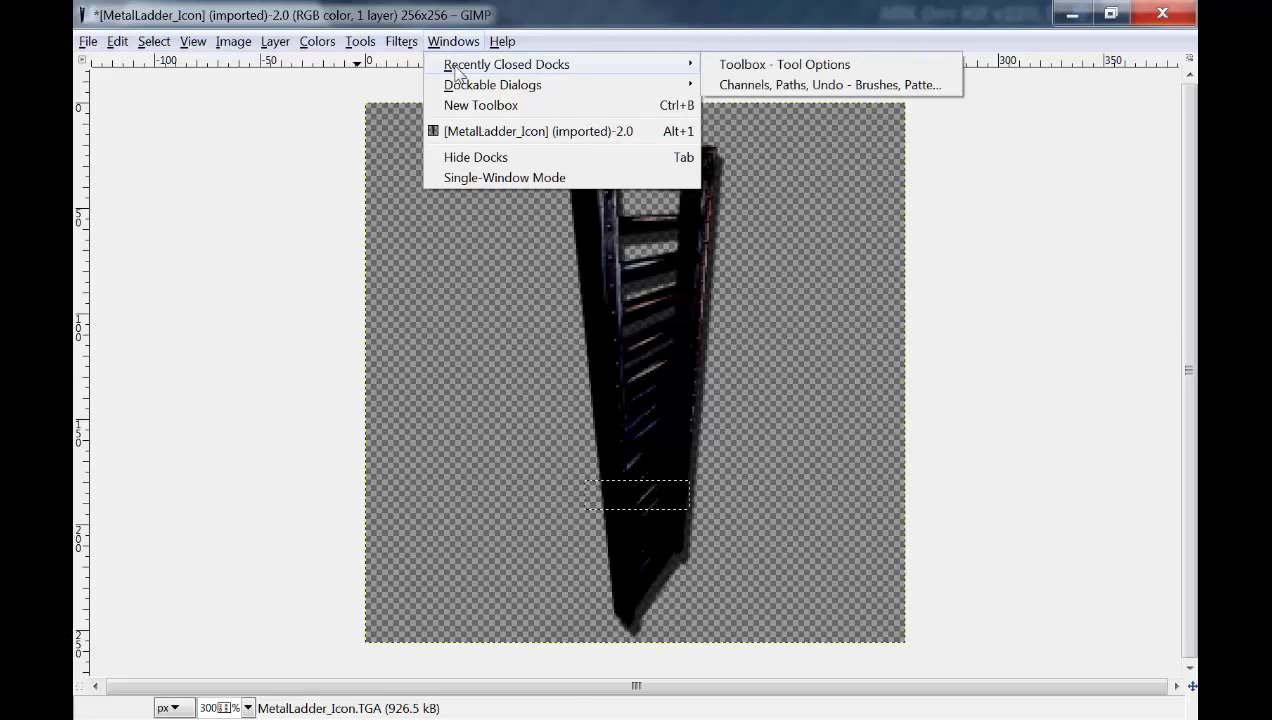
pyautogui.click(743, 66)
pyautogui.moveTo(372, 128); pyautogui.dragTo(350, 117)
# Set the foreground color to the saved green 34d00b
pyautogui.click(332, 200)
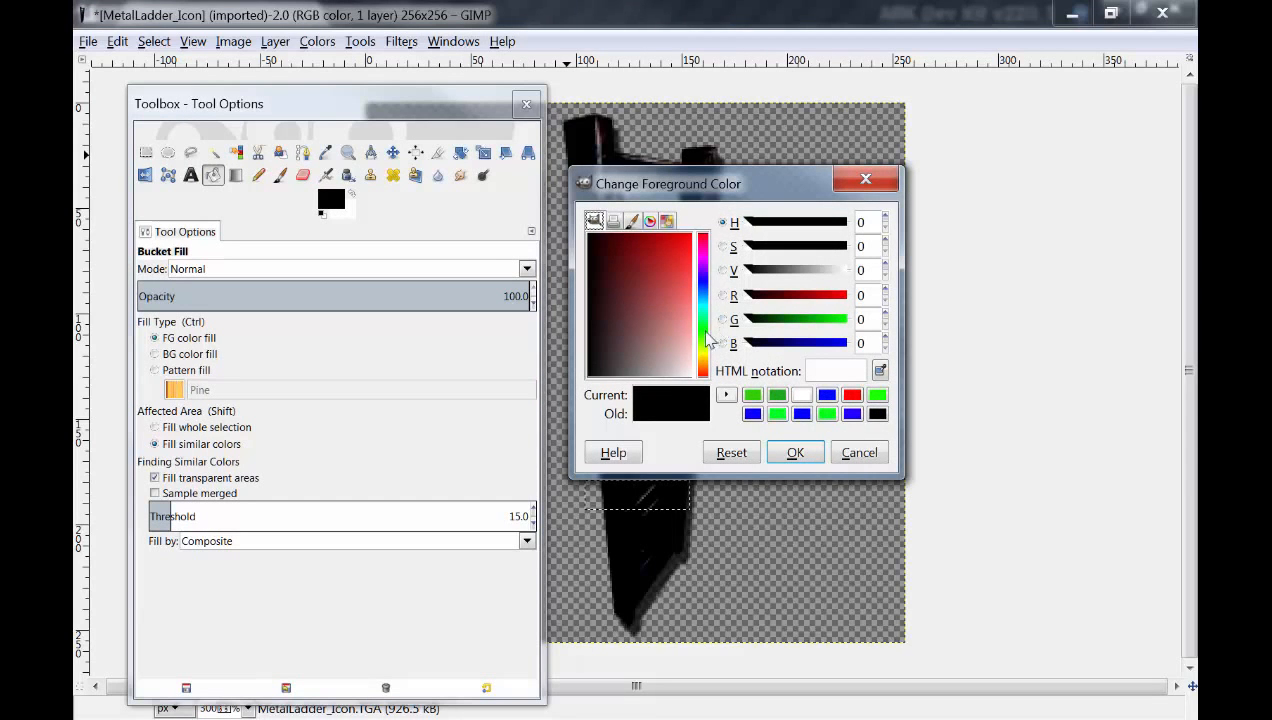
pyautogui.click(705, 334)
pyautogui.click(752, 395)
pyautogui.click(795, 453)
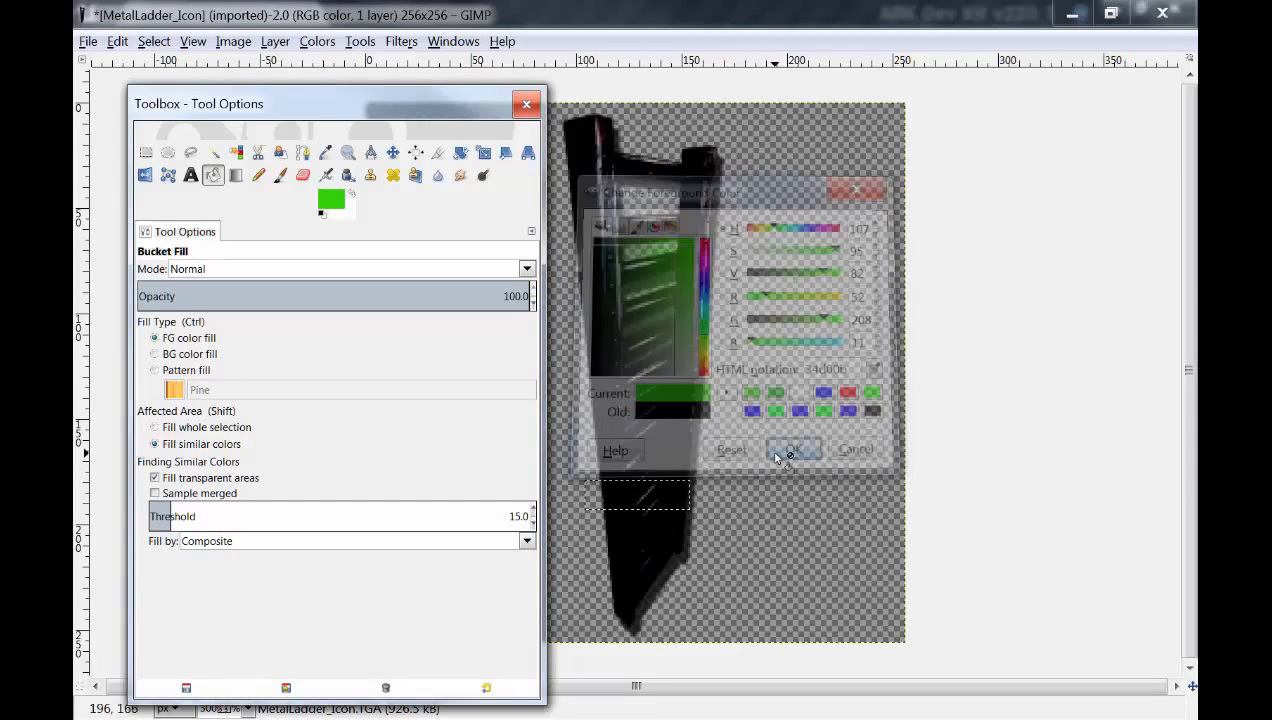
# Fill the selected band on the ladder with green and cover its remaining gaps using the size 20 Paintbrush
pyautogui.click(665, 501)
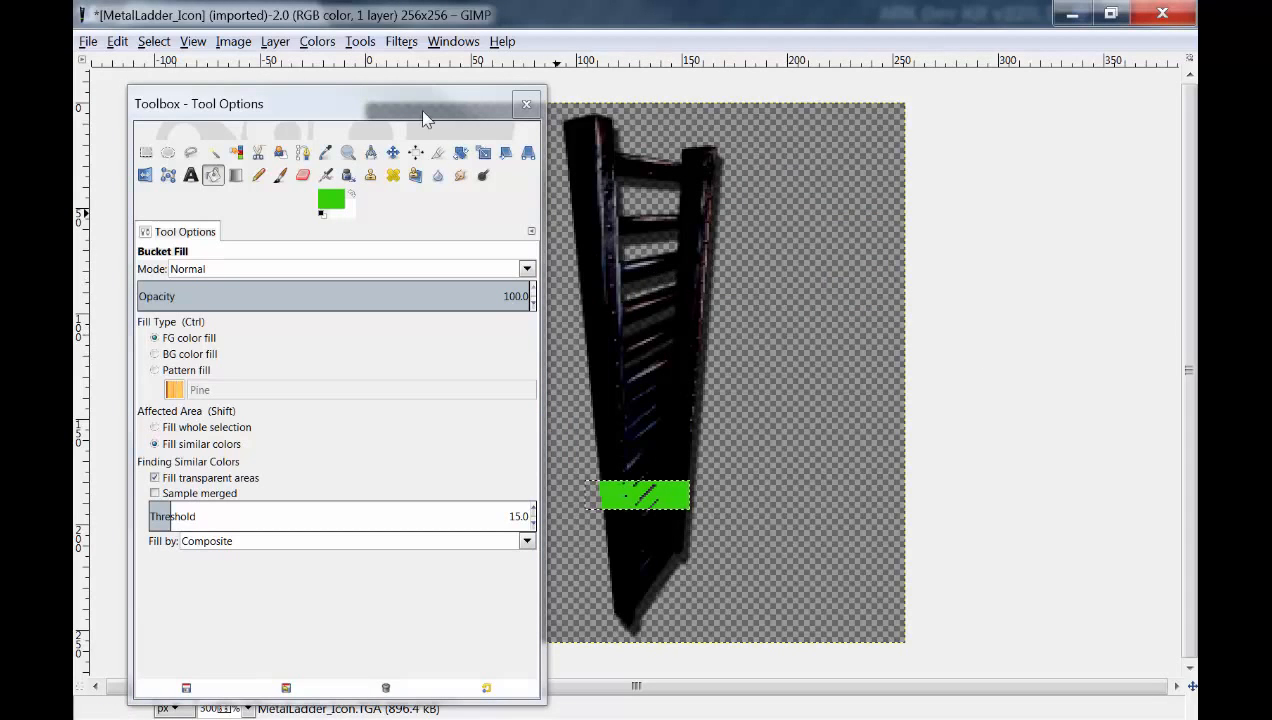
pyautogui.click(280, 175)
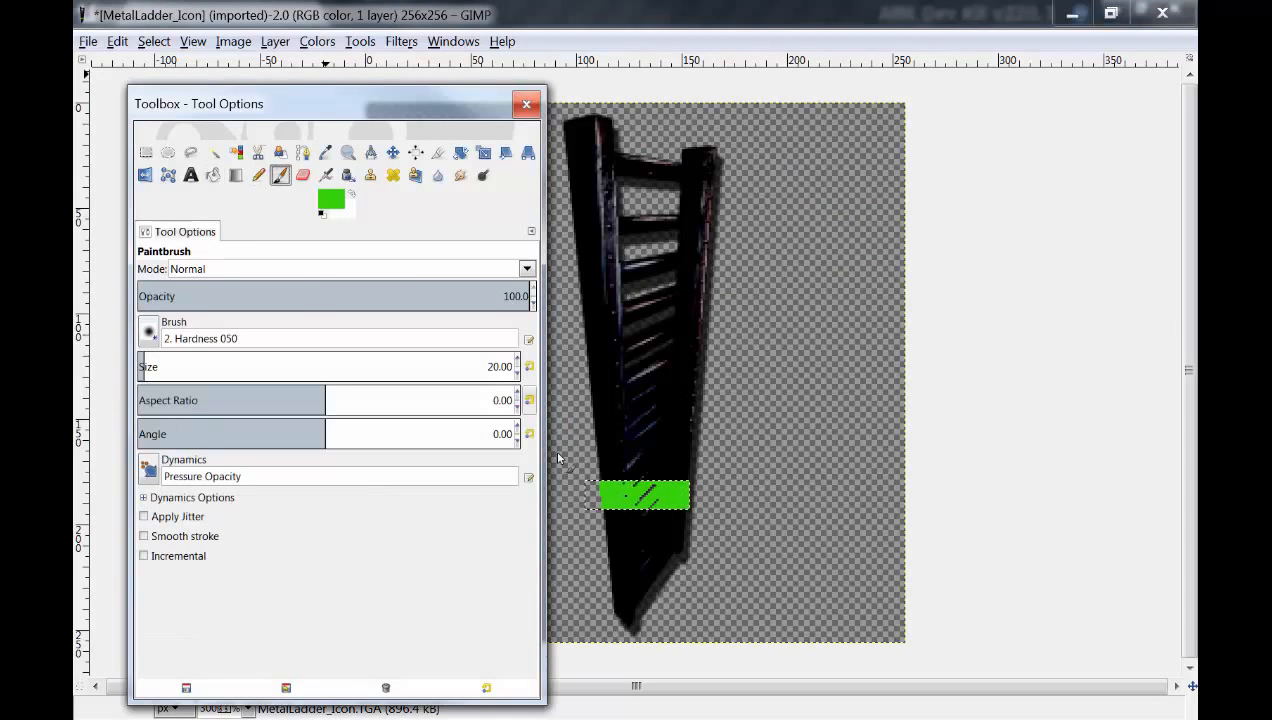
pyautogui.moveTo(647, 505)
pyautogui.mouseDown()
pyautogui.moveTo(515, 462)
pyautogui.moveTo(664, 480)
pyautogui.mouseUp()
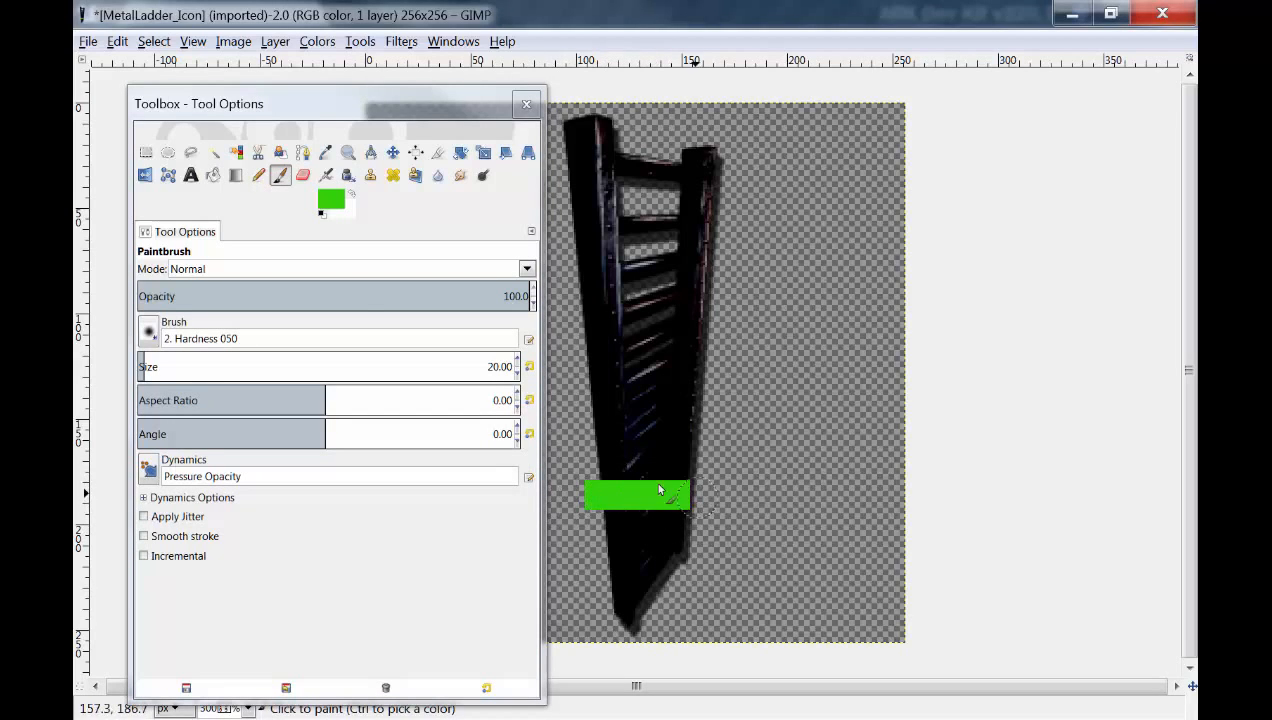
# Export the green-banded ladder icon as ObLadderGreen_Icon.TGA in the Ladder icons folder, keeping RLE compression and the bottom-left origin
pyautogui.click(88, 42)
pyautogui.click(177, 298)
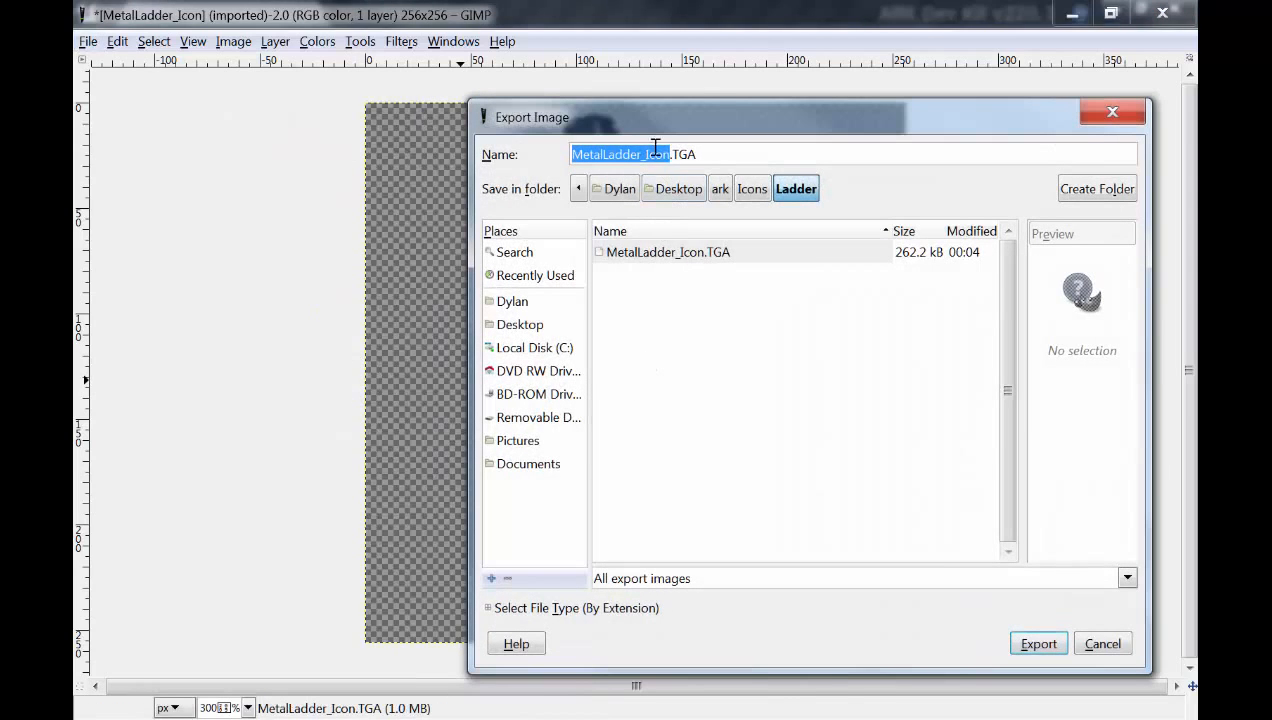
pyautogui.click(600, 155)
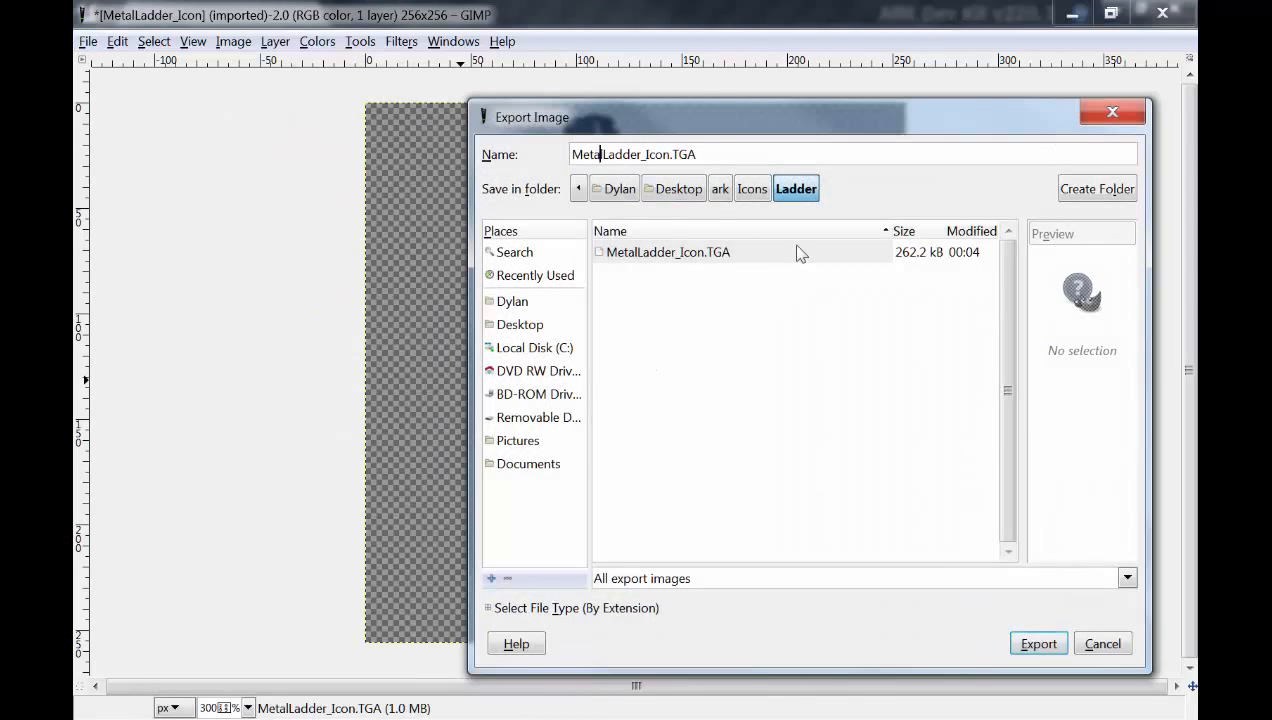
pyautogui.press('BackSpace')
pyautogui.press('BackSpace')
pyautogui.press('BackSpace')
pyautogui.press('BackSpace')
pyautogui.press('BackSpace')
pyautogui.write('C')
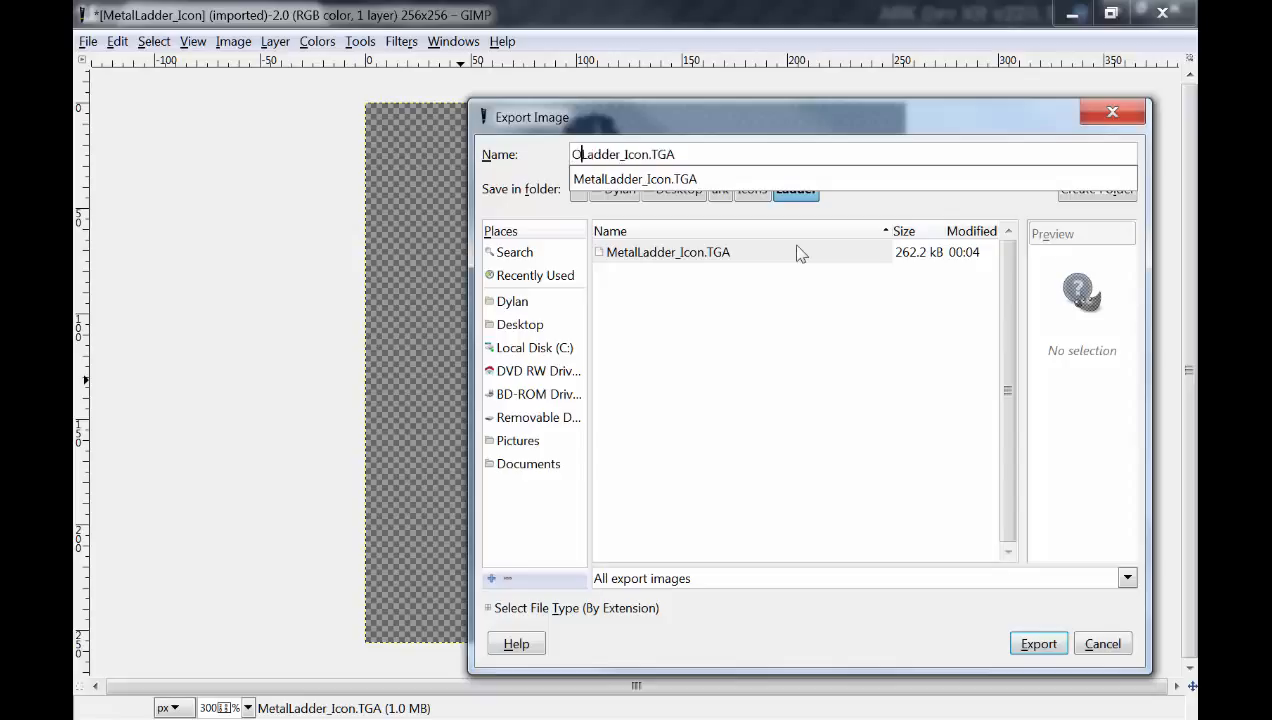
pyautogui.write('b')
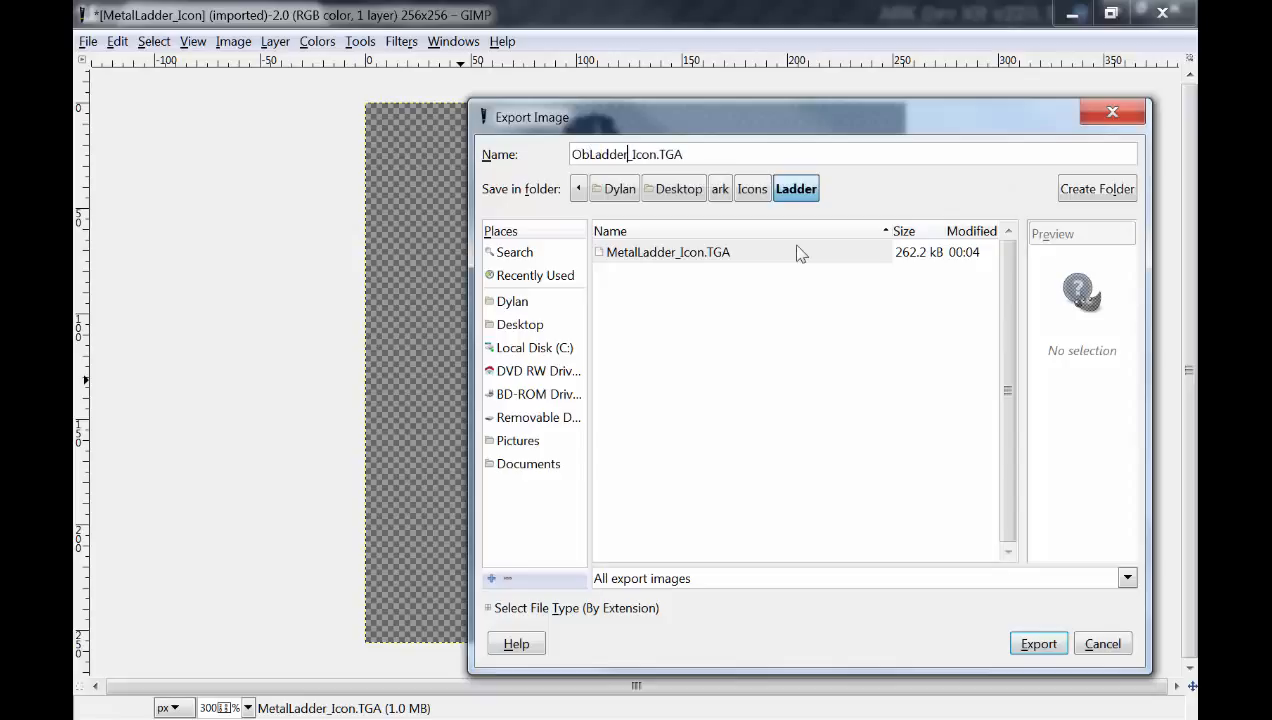
pyautogui.write('Green')
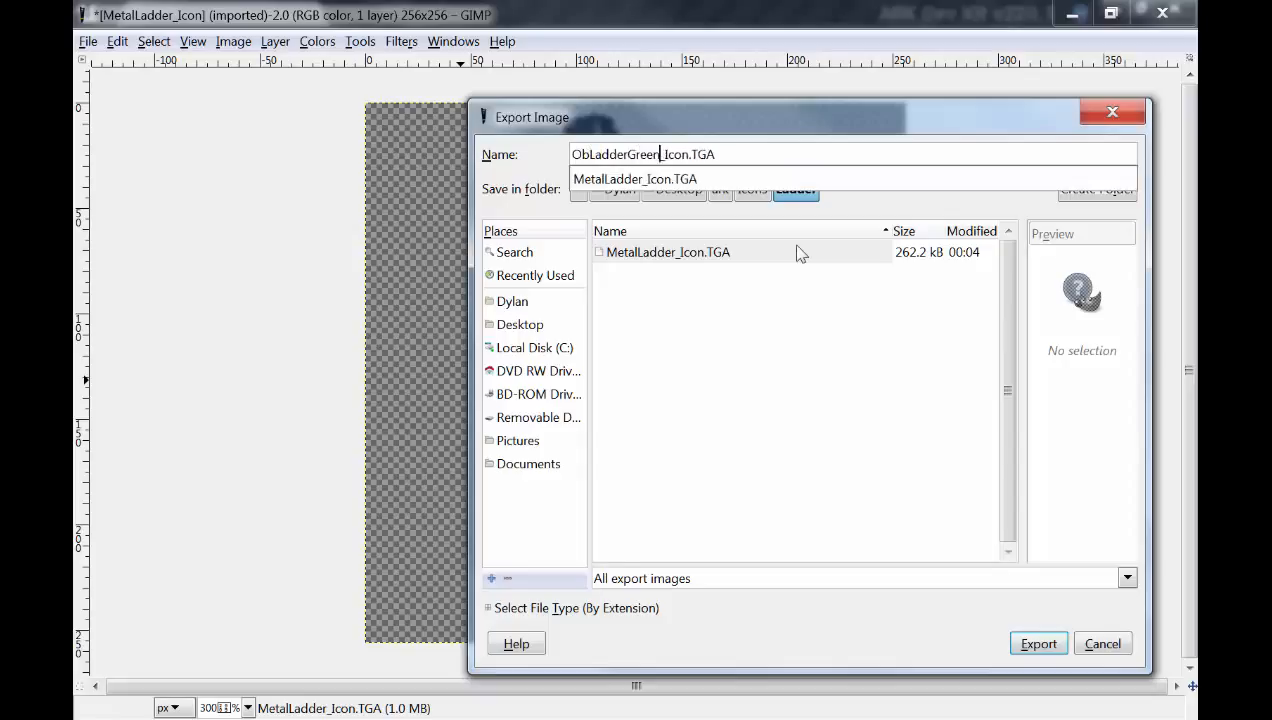
pyautogui.press('Return')
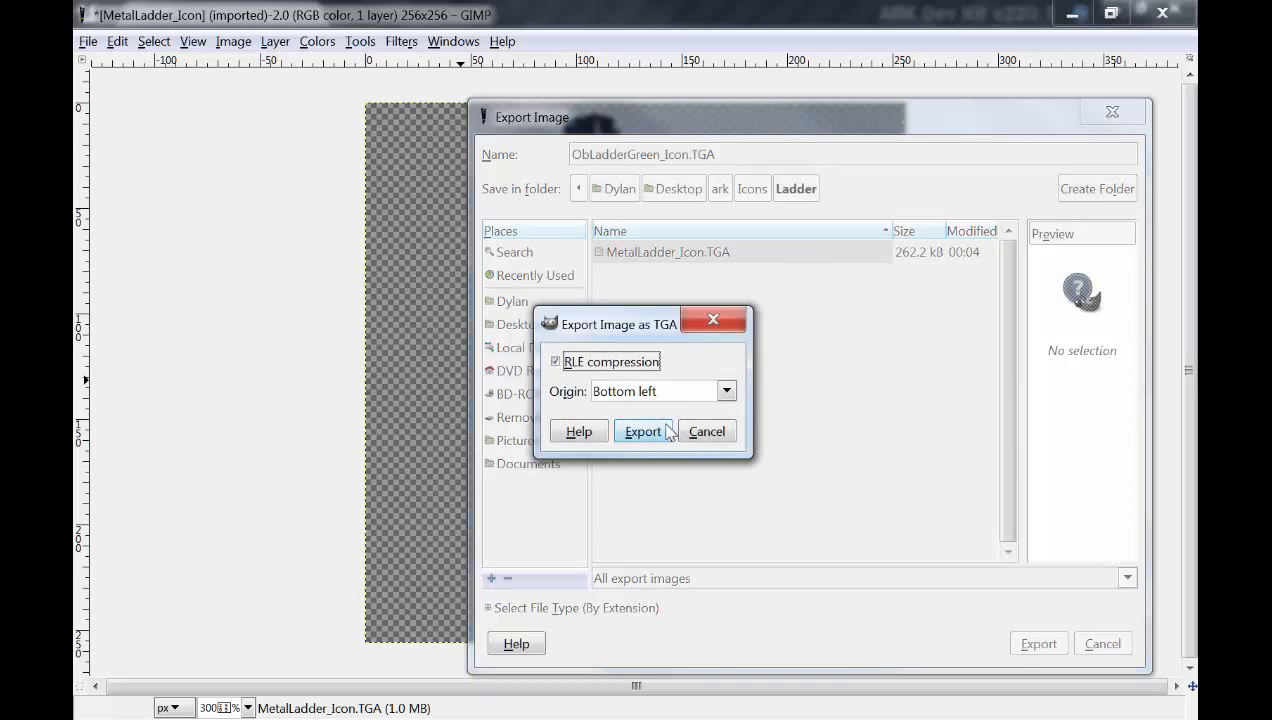
pyautogui.click(665, 430)
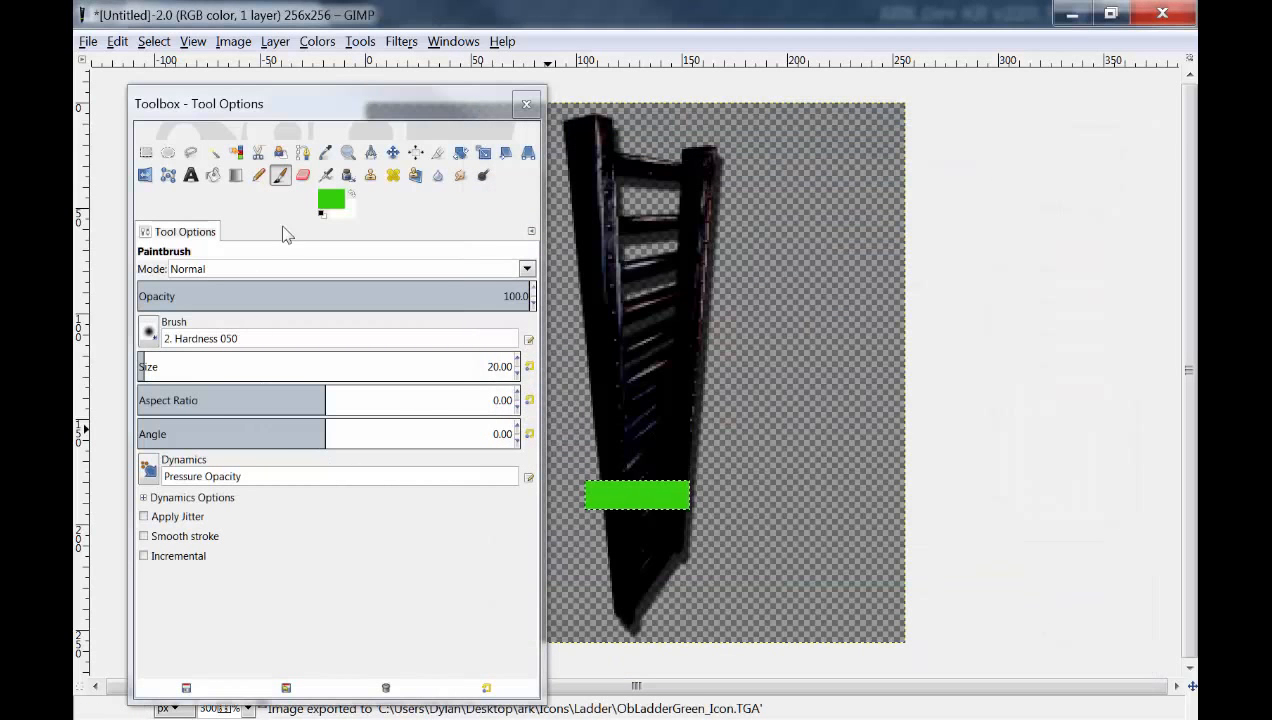
# Set the foreground color to the saved blue 000cff and repaint the selected band on the ladder with it
pyautogui.click(331, 200)
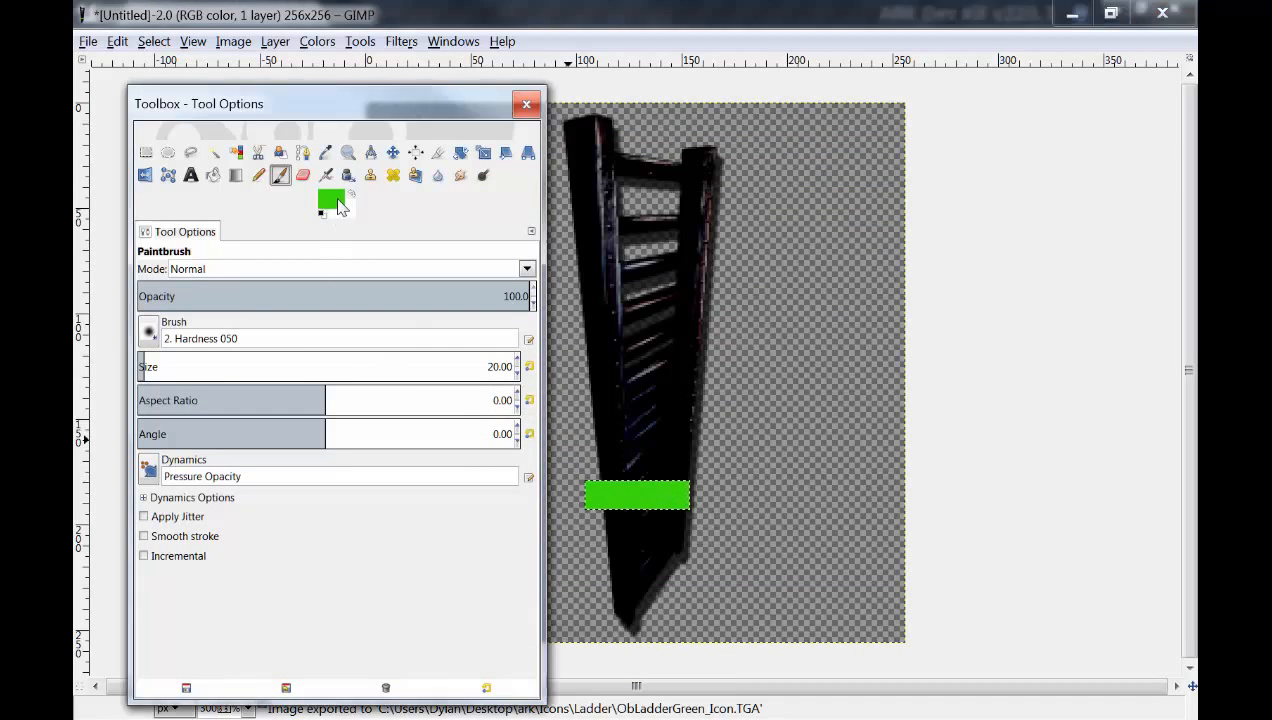
pyautogui.click(800, 413)
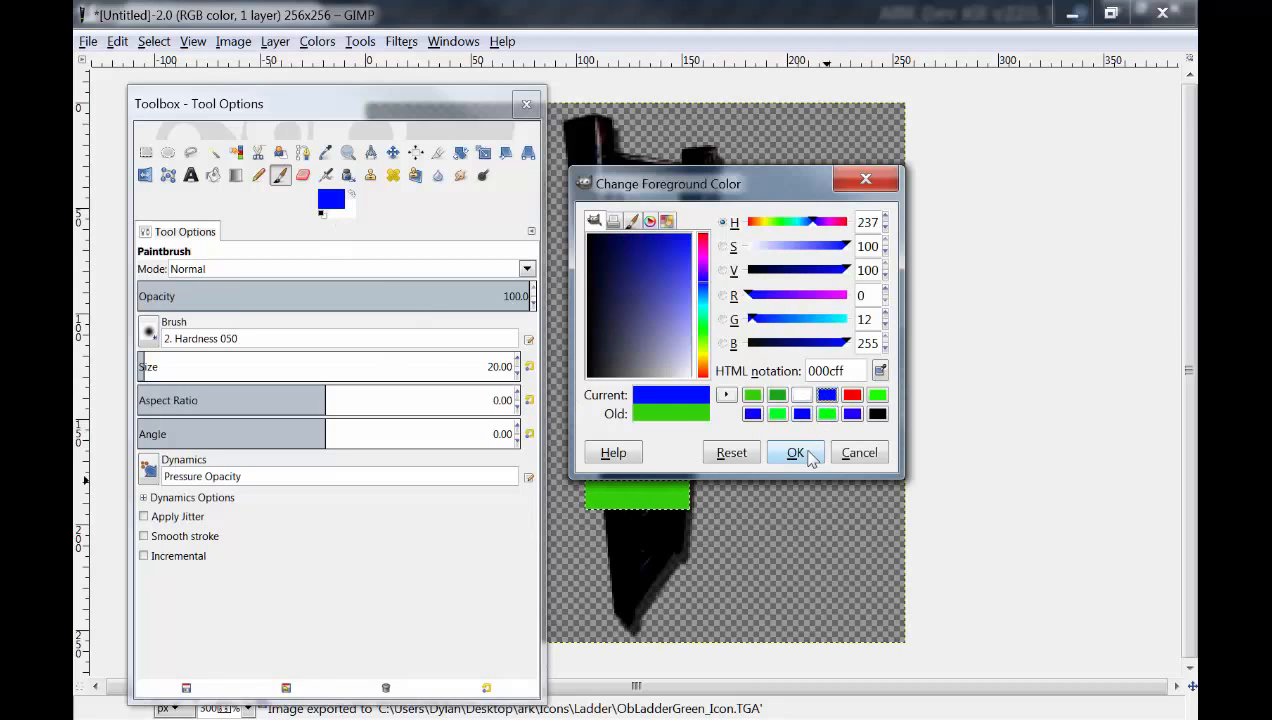
pyautogui.click(796, 452)
pyautogui.moveTo(655, 492)
pyautogui.mouseDown()
pyautogui.moveTo(680, 495)
pyautogui.moveTo(640, 497)
pyautogui.moveTo(675, 485)
pyautogui.mouseUp()
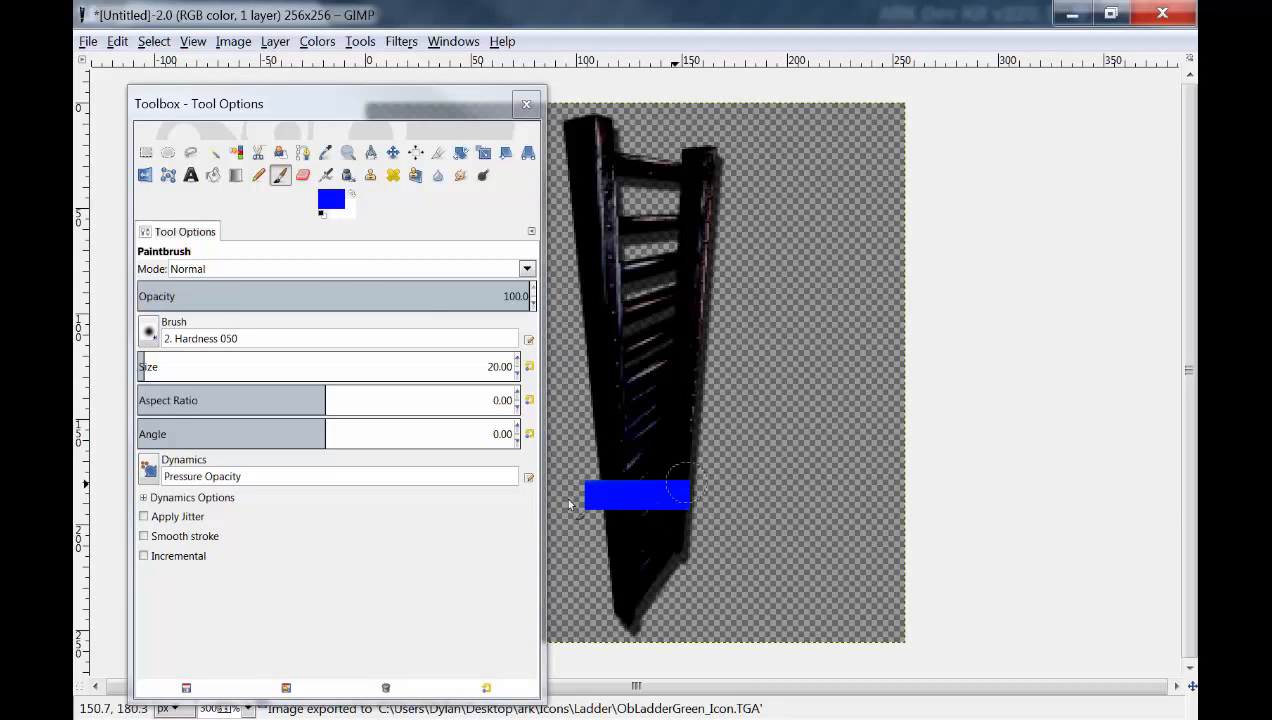
# Export the blue-banded icon as ObLadderBlue_Icon.TGA in the same Ladder folder with the default TGA options
pyautogui.click(98, 40)
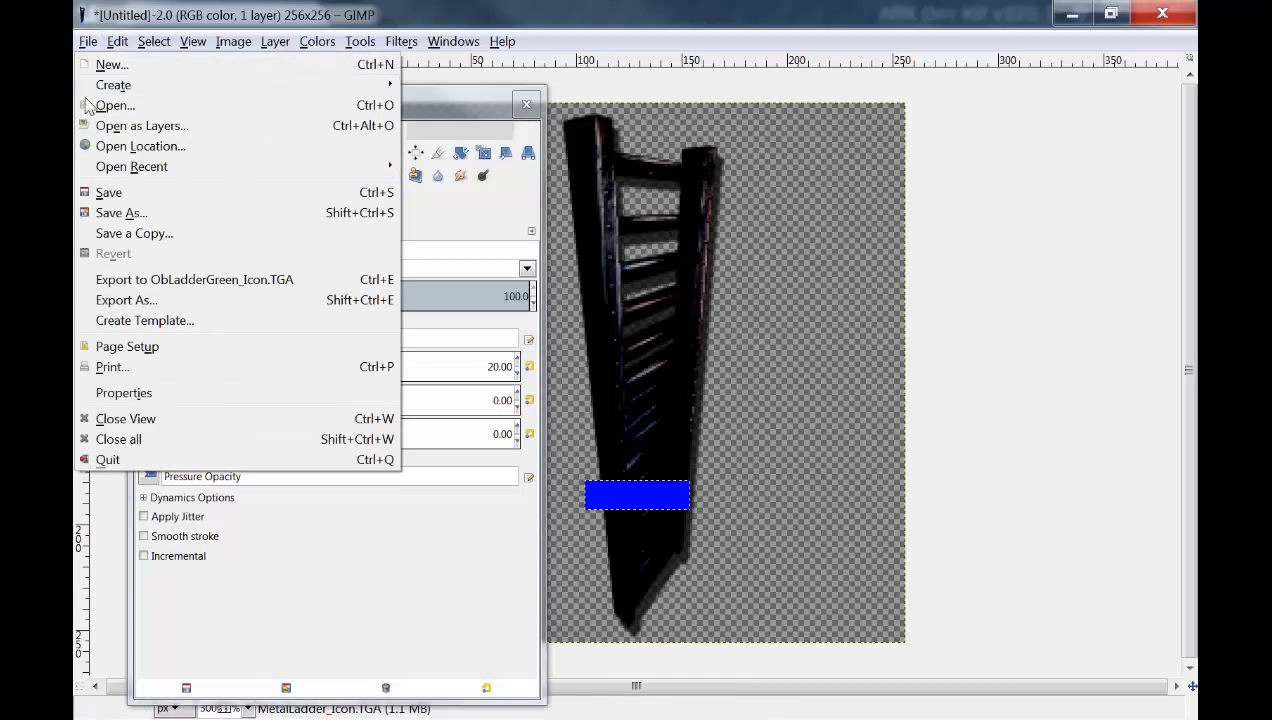
pyautogui.click(170, 301)
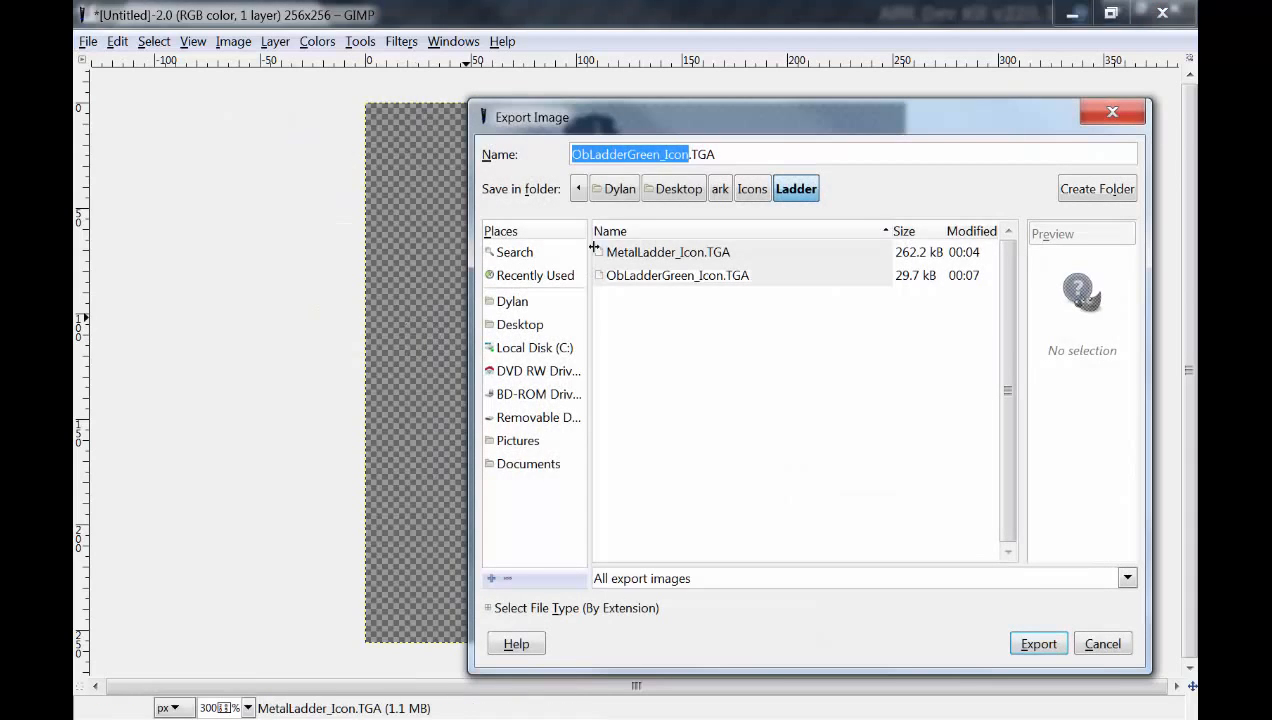
pyautogui.click(641, 154)
pyautogui.press('BackSpace')
pyautogui.press('BackSpace')
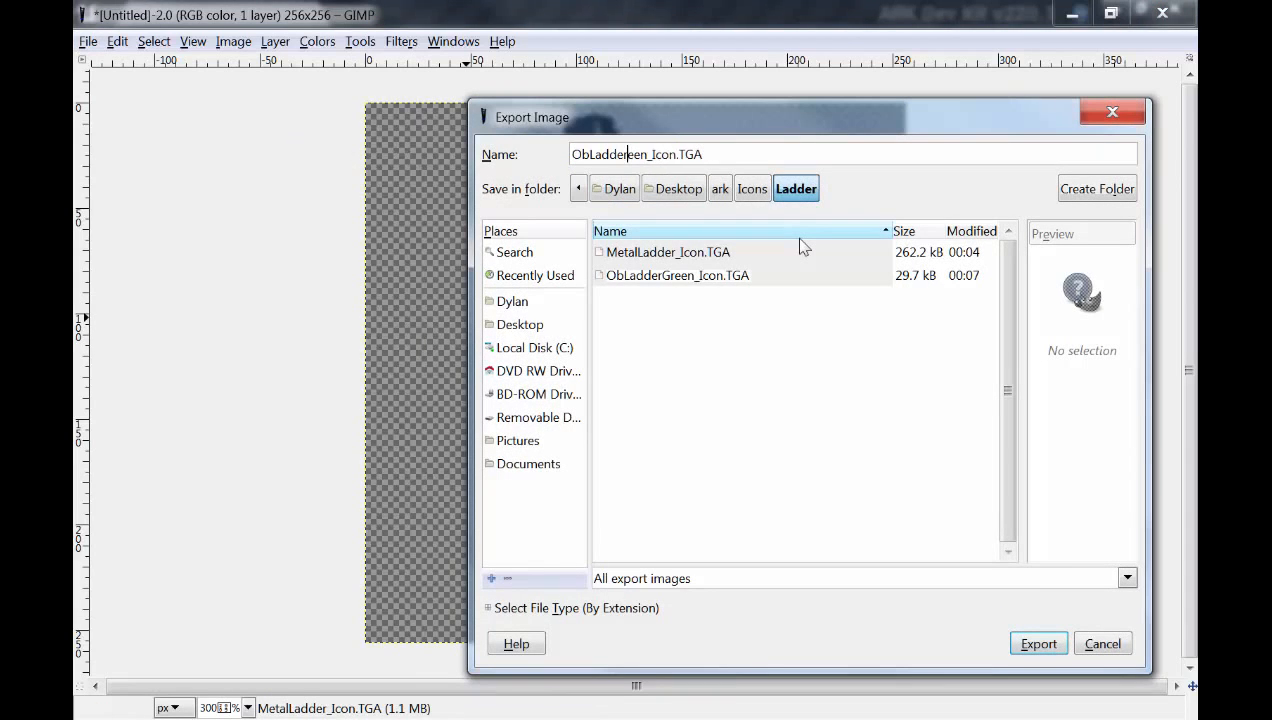
pyautogui.write('Blue')
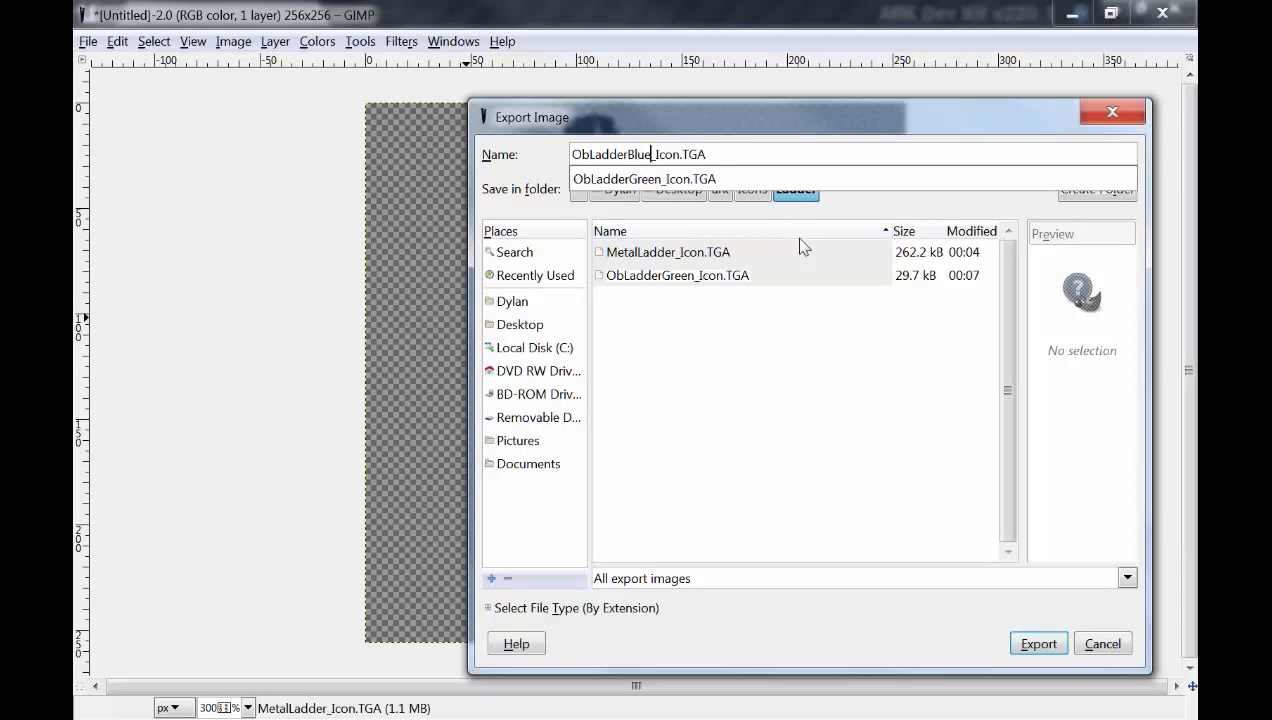
pyautogui.press('Return')
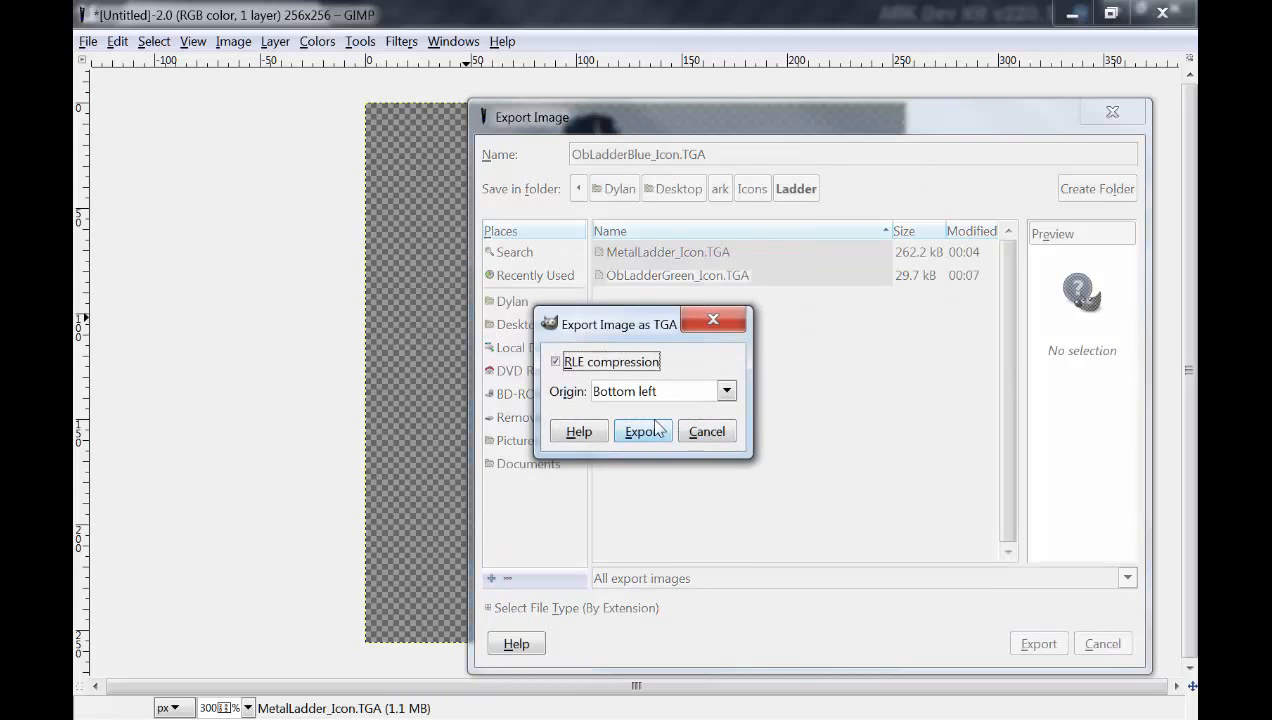
pyautogui.click(645, 432)
# Set the foreground color to the saved red ff0000 and repaint the selected band on the ladder with it
pyautogui.click(329, 199)
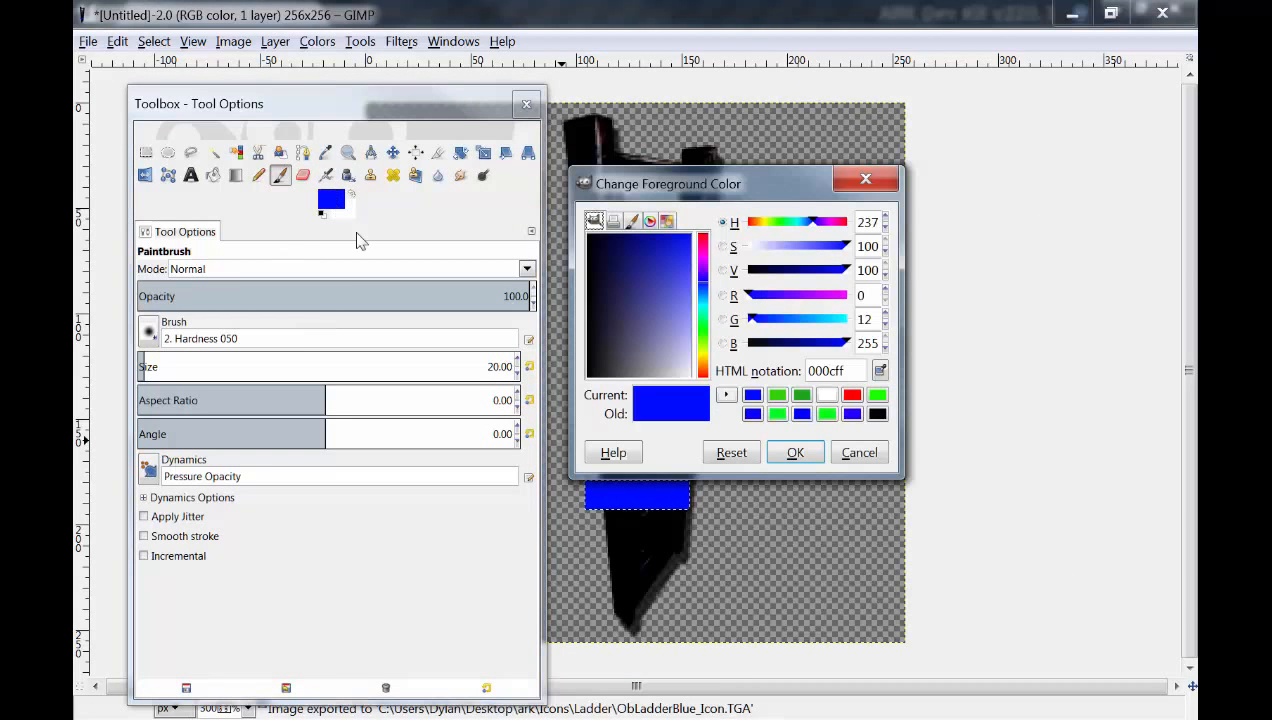
pyautogui.click(851, 394)
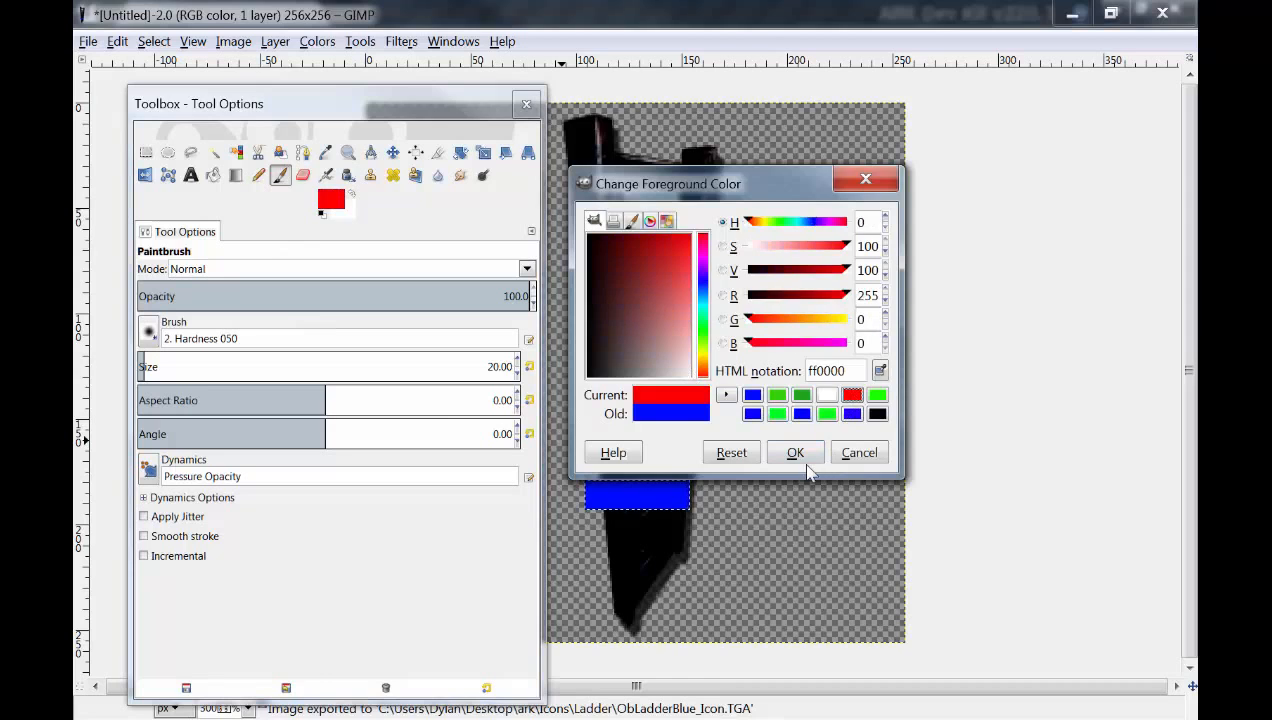
pyautogui.click(797, 453)
pyautogui.moveTo(686, 494)
pyautogui.mouseDown()
pyautogui.moveTo(594, 490)
pyautogui.moveTo(665, 498)
pyautogui.mouseUp()
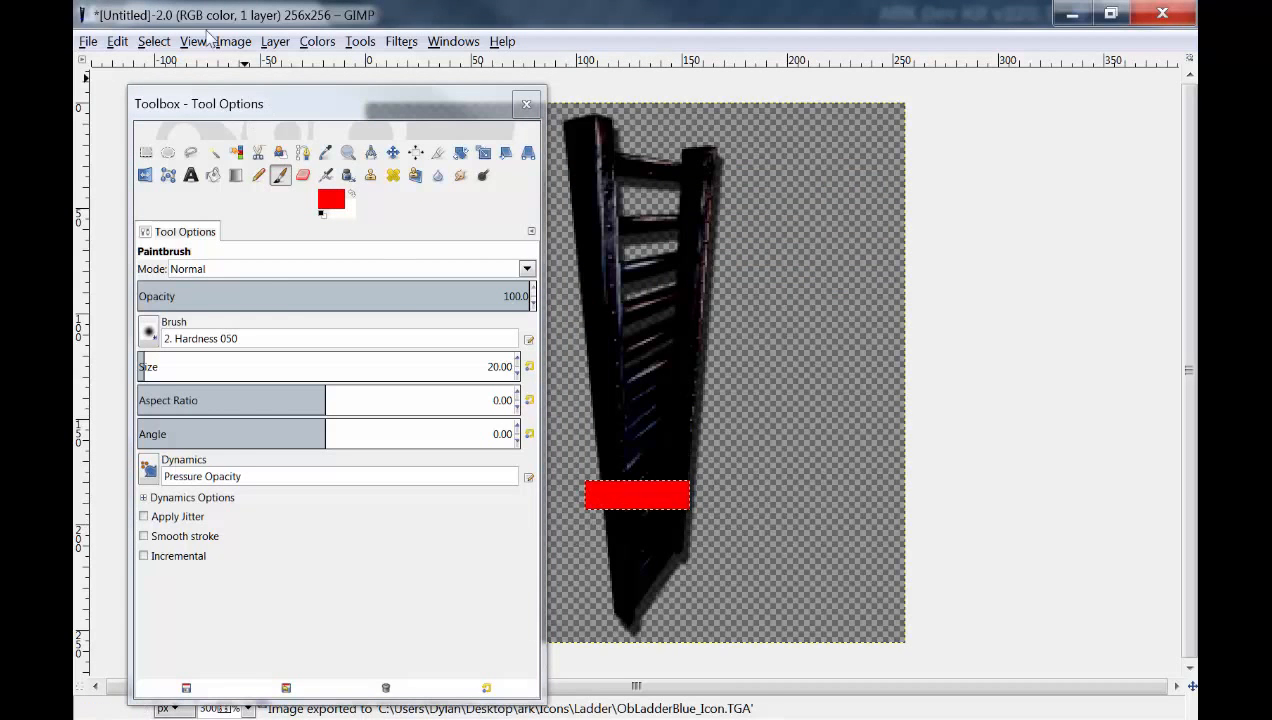
# Export the red-banded icon as ObLadderRed_Icon.TGA in the Ladder folder with the default TGA options
pyautogui.click(88, 41)
pyautogui.click(155, 303)
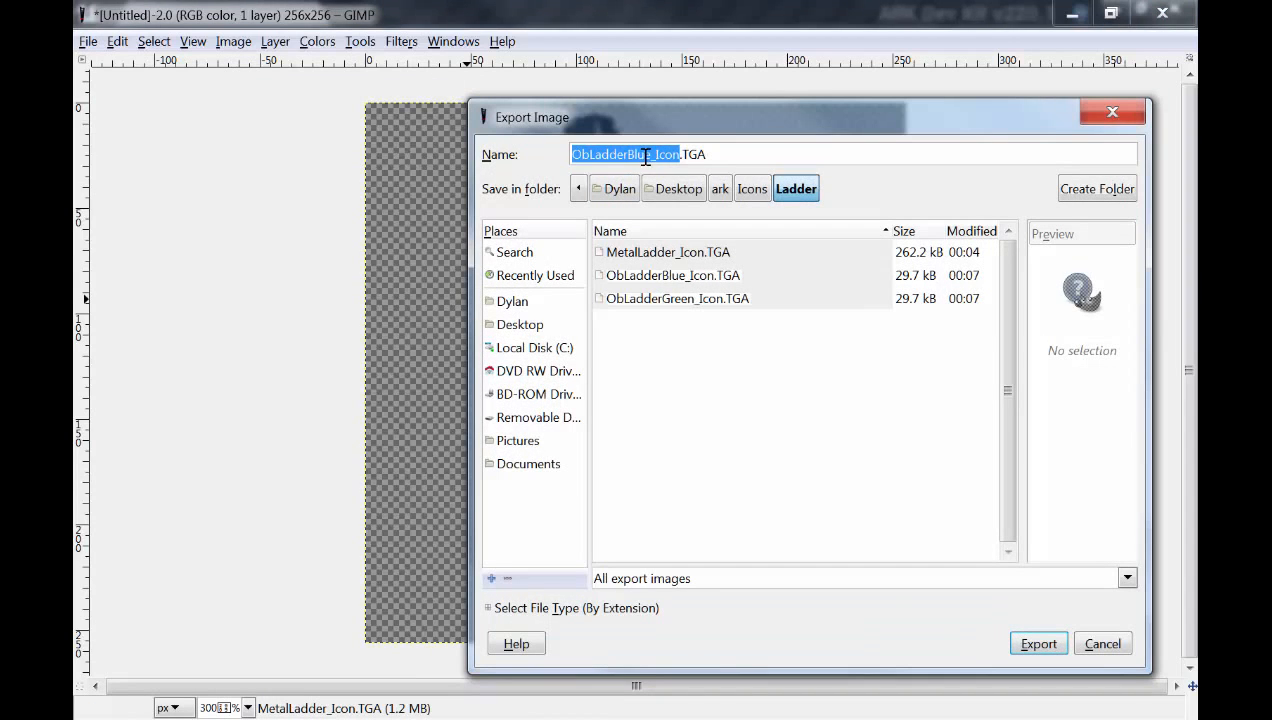
pyautogui.click(645, 156)
pyautogui.press('BackSpace')
pyautogui.press('BackSpace')
pyautogui.press('BackSpace')
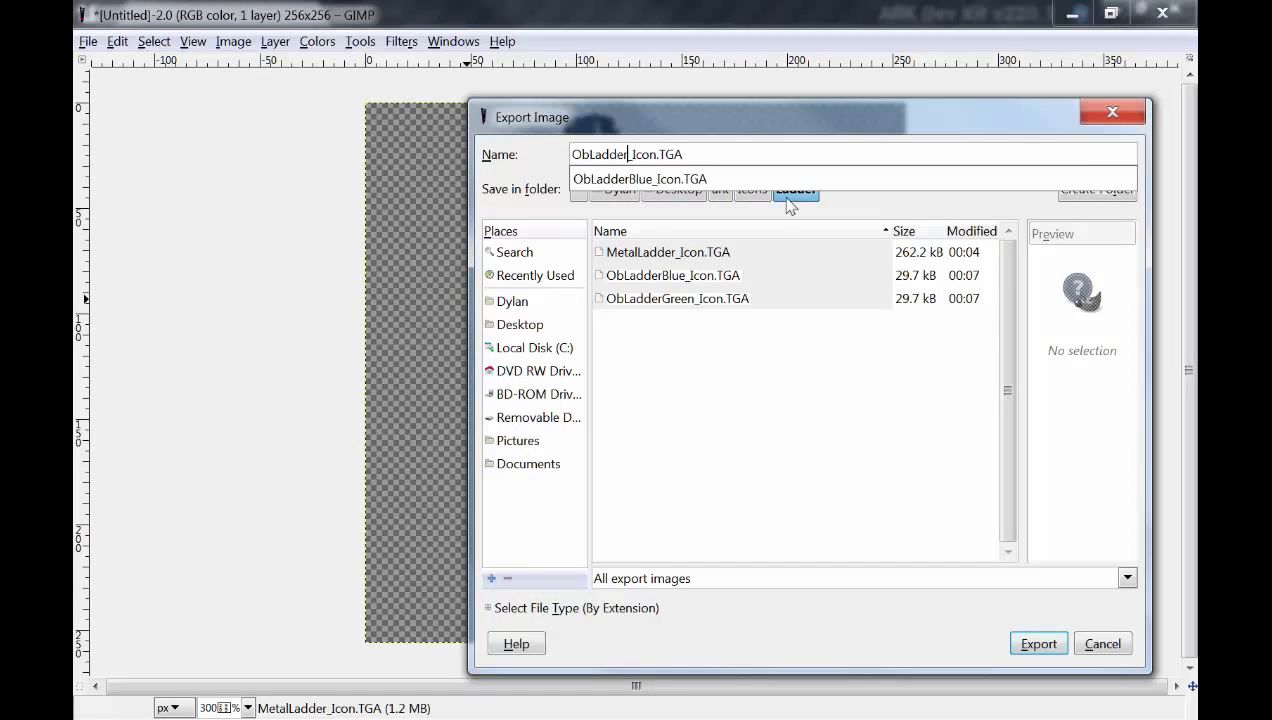
pyautogui.write('Red')
pyautogui.press('Return')
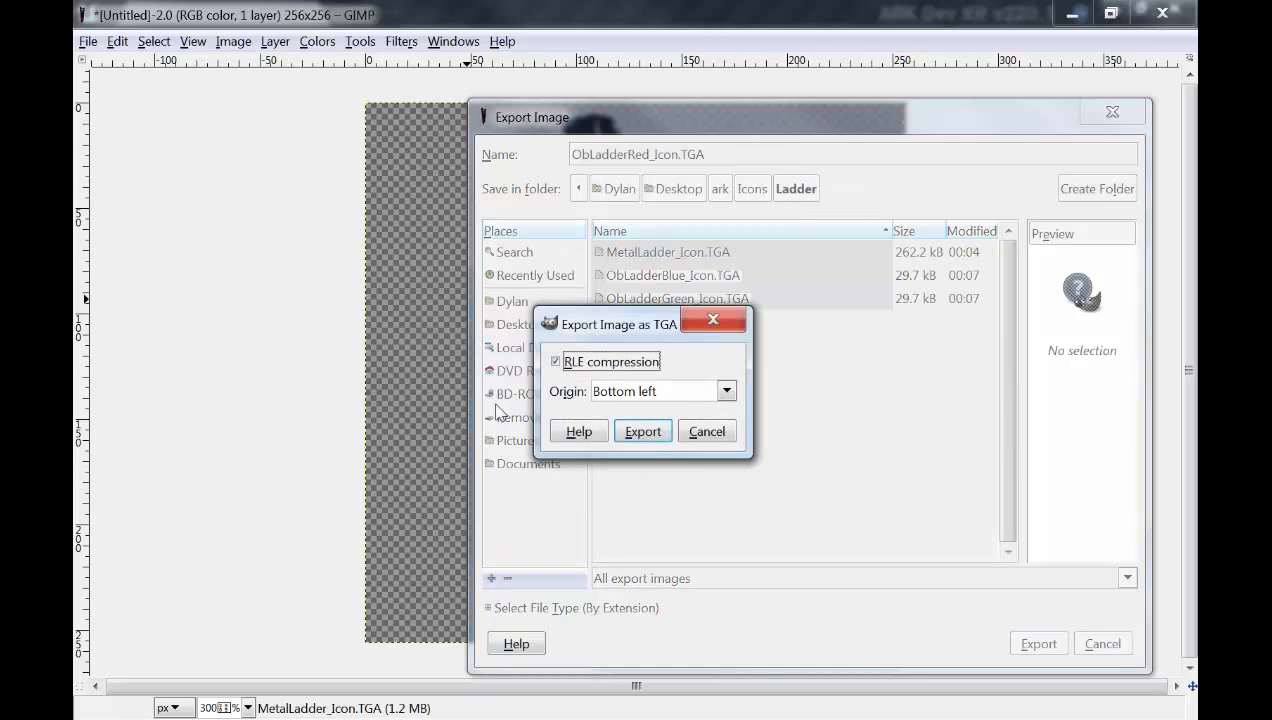
pyautogui.click(641, 431)
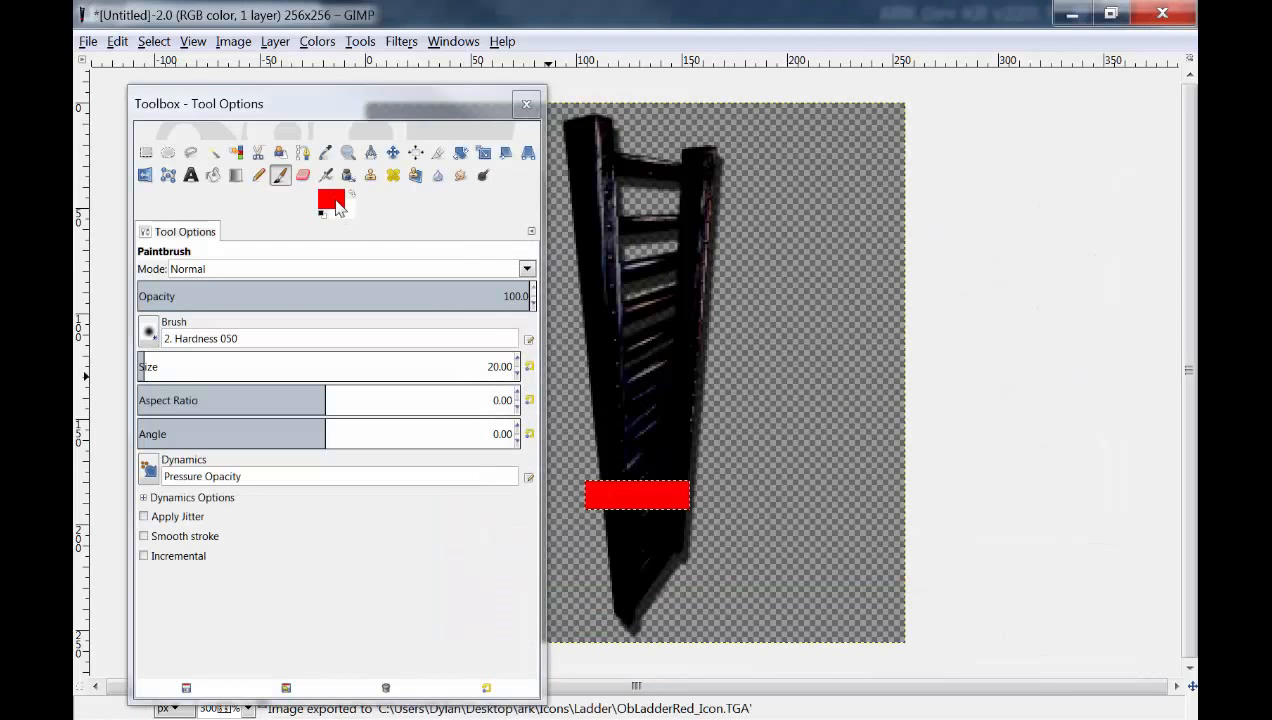
# Set the foreground color to the saved white ffffff and repaint the selected band on the ladder with it
pyautogui.click(340, 207)
pyautogui.click(851, 395)
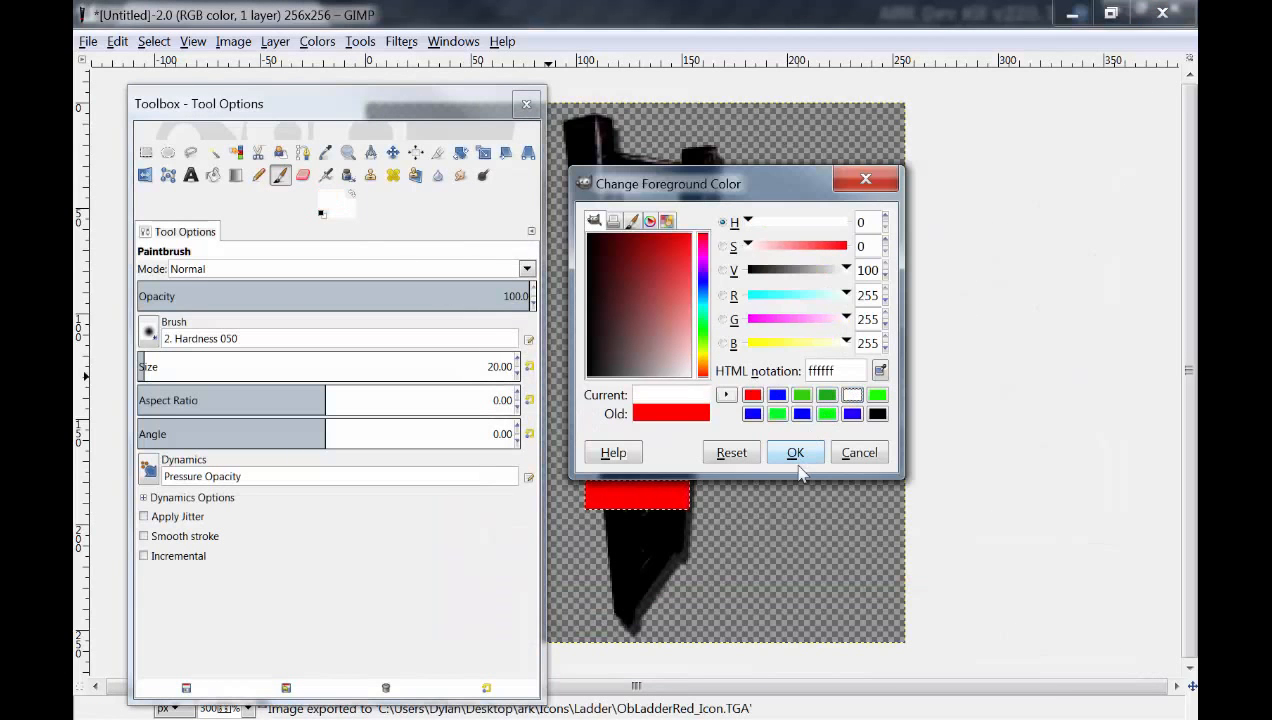
pyautogui.click(796, 453)
pyautogui.moveTo(688, 495)
pyautogui.mouseDown()
pyautogui.moveTo(605, 500)
pyautogui.moveTo(618, 525)
pyautogui.moveTo(590, 490)
pyautogui.moveTo(685, 495)
pyautogui.mouseUp()
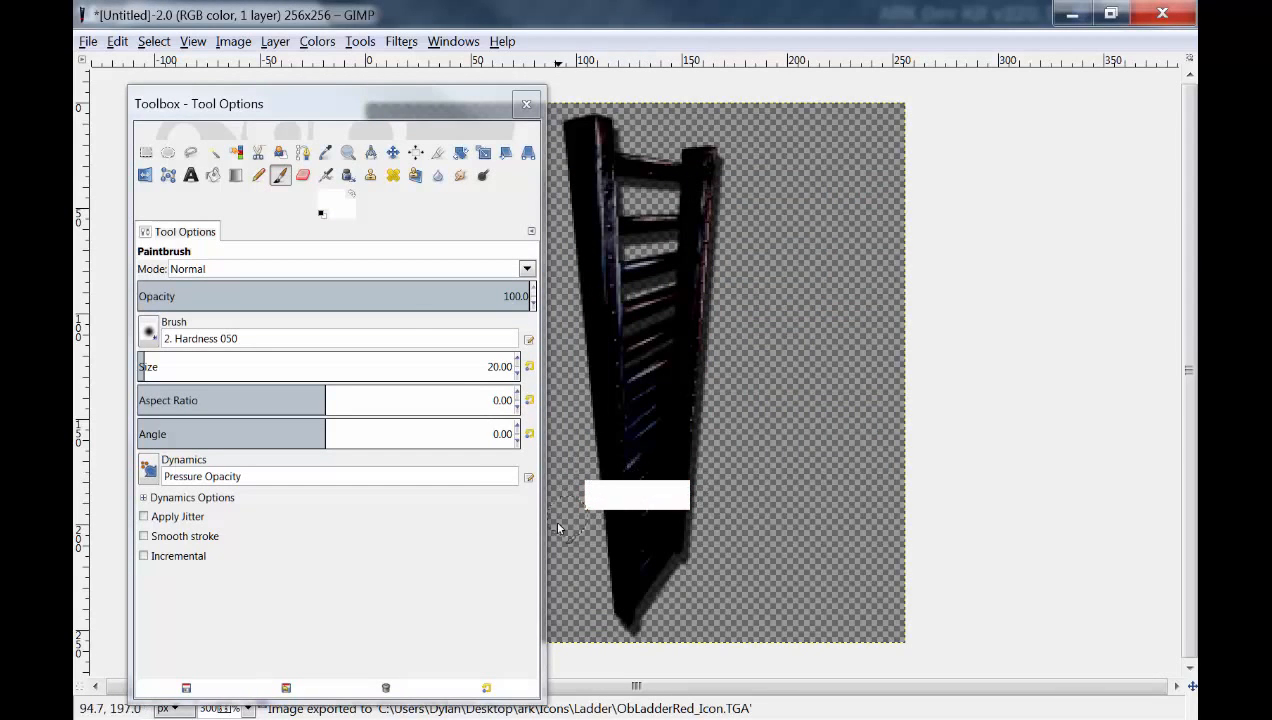
# Export the white-banded icon as ObLadder_Icon.TGA in the Ladder folder with the default TGA options
pyautogui.click(88, 41)
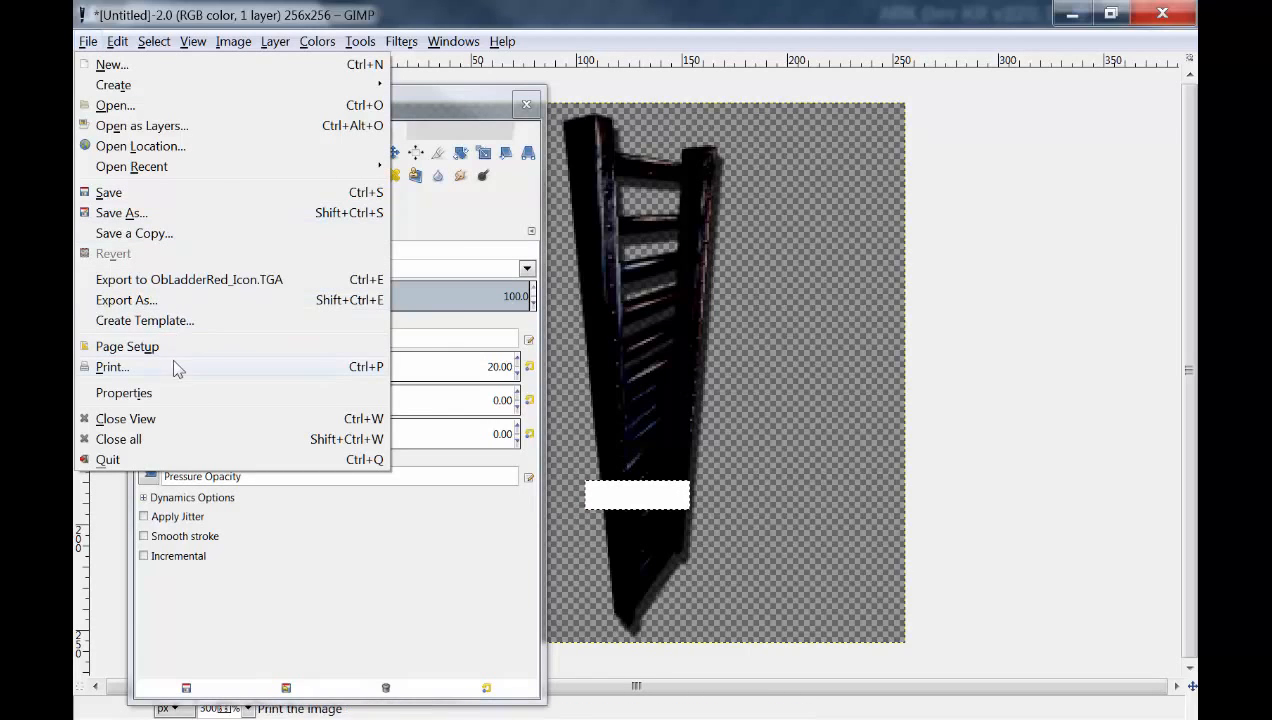
pyautogui.click(170, 303)
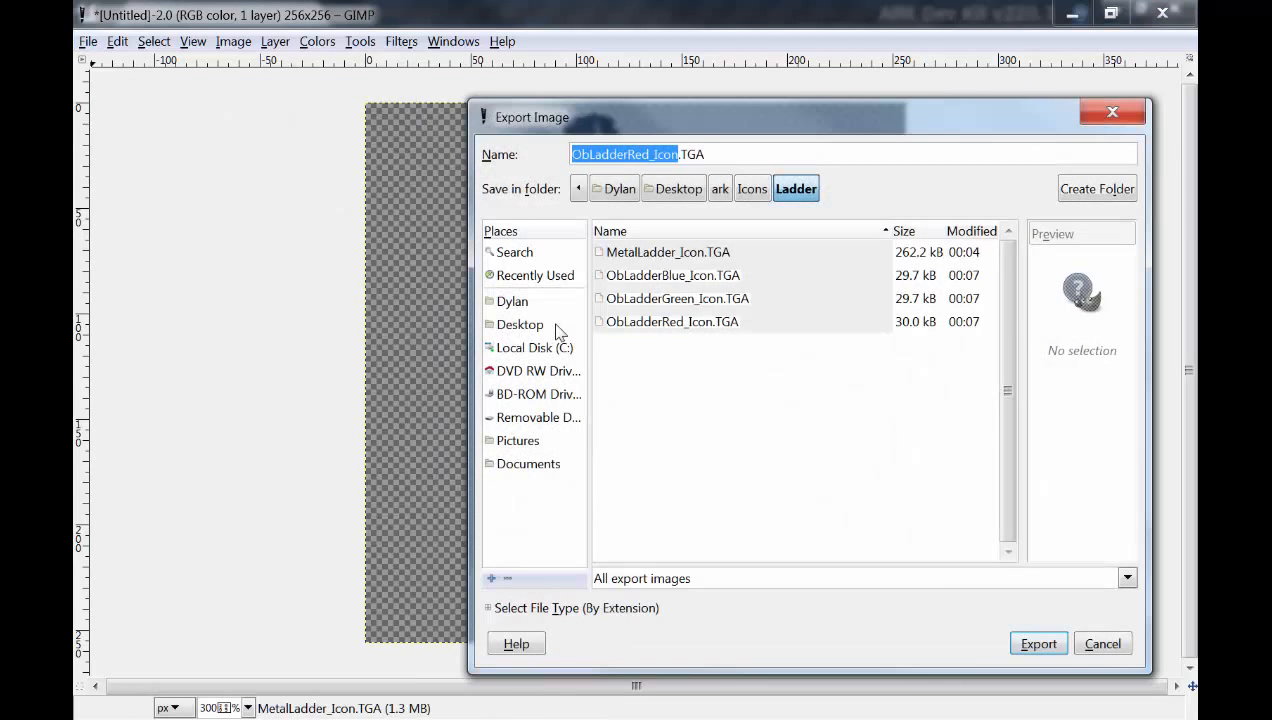
pyautogui.click(649, 155)
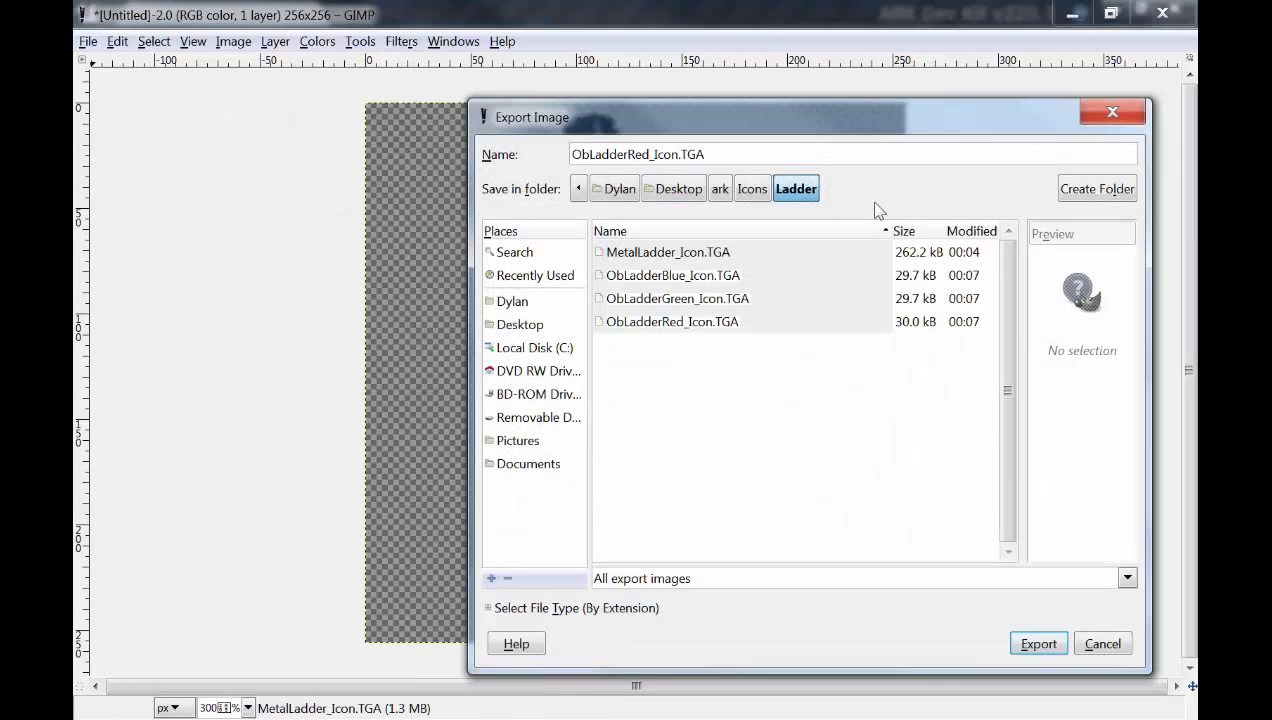
pyautogui.press('BackSpace')
pyautogui.press('BackSpace')
pyautogui.press('BackSpace')
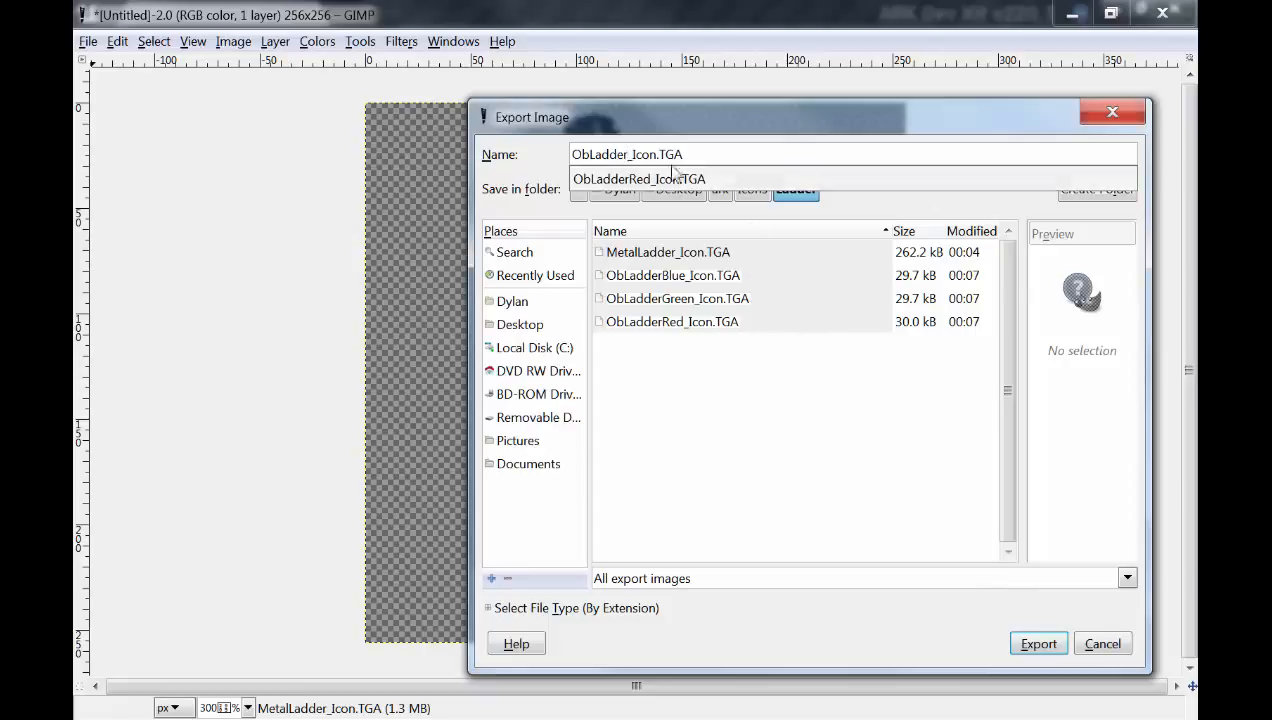
pyautogui.click(1046, 646)
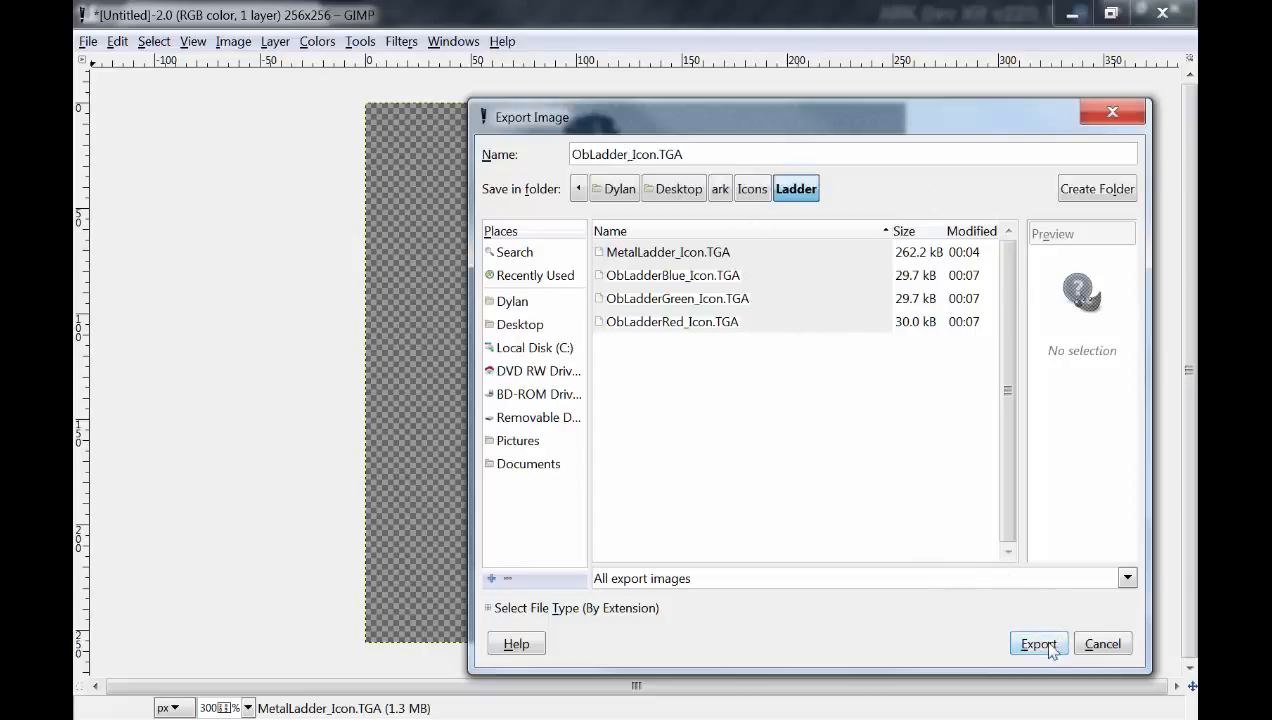
pyautogui.click(1040, 645)
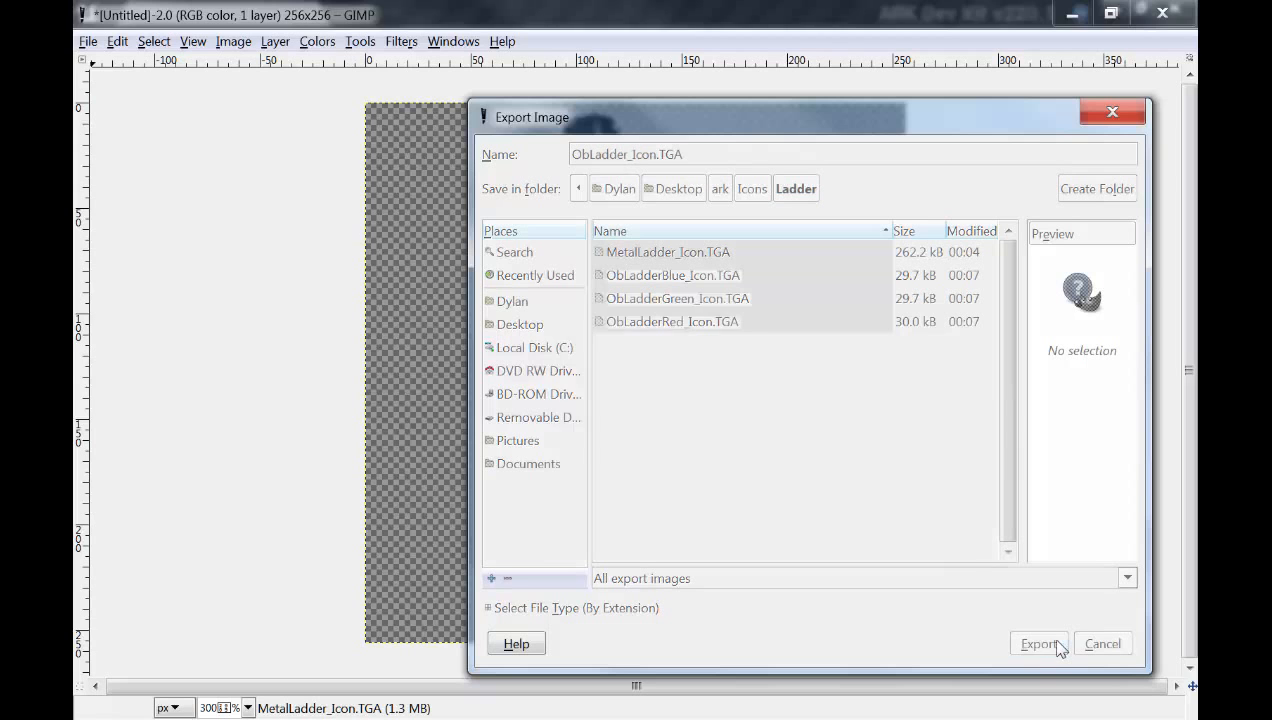
pyautogui.click(641, 432)
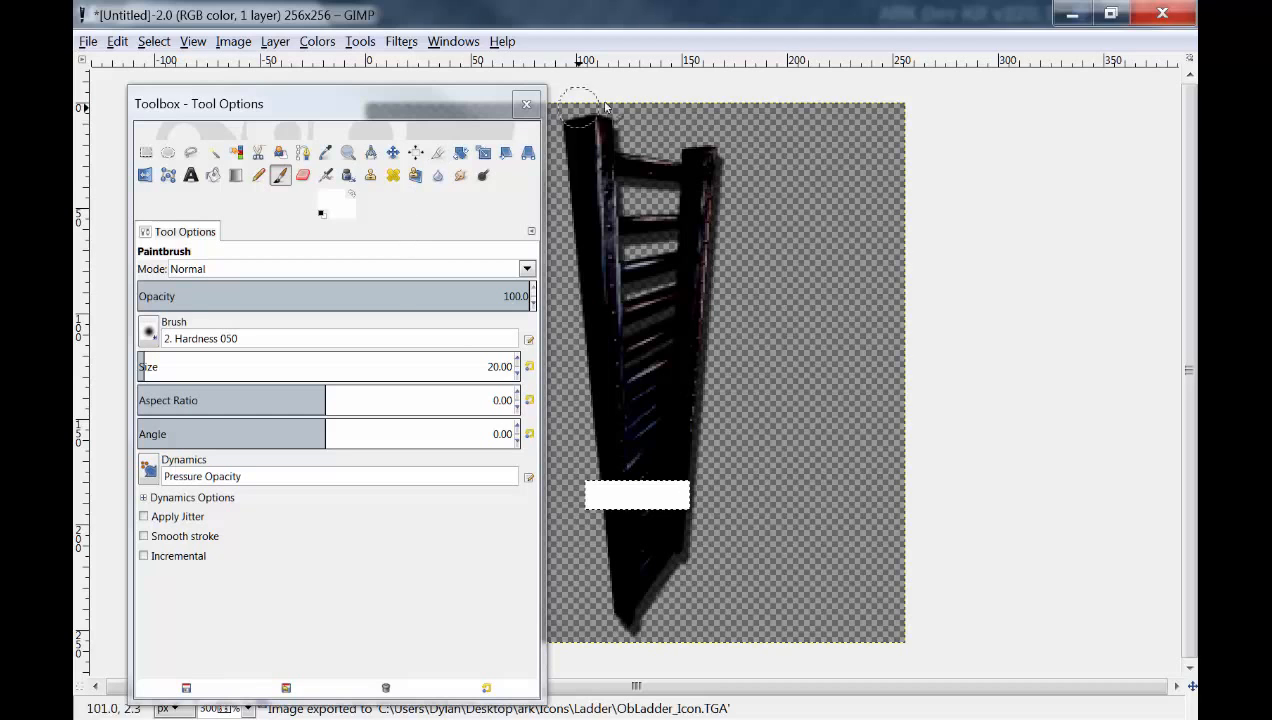
# Close the ladder image without saving its changes and quit GIMP to return to the ARK Dev Kit
pyautogui.click(1176, 13)
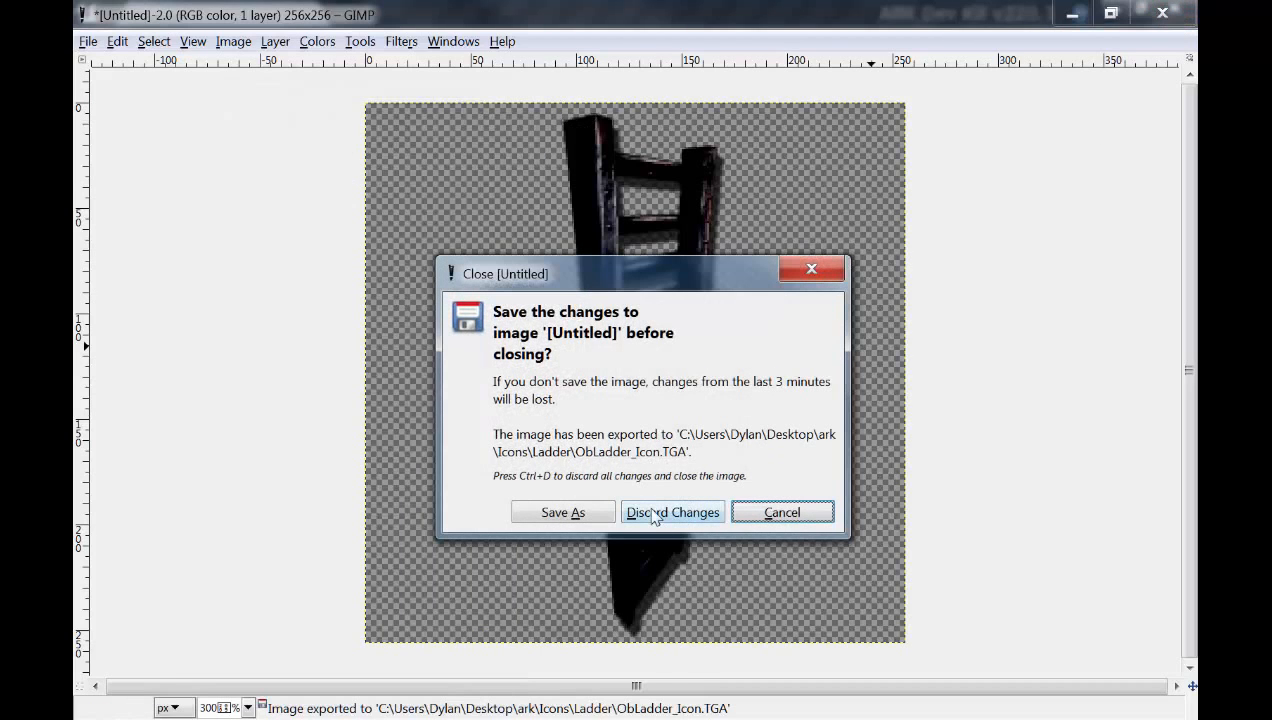
pyautogui.click(654, 513)
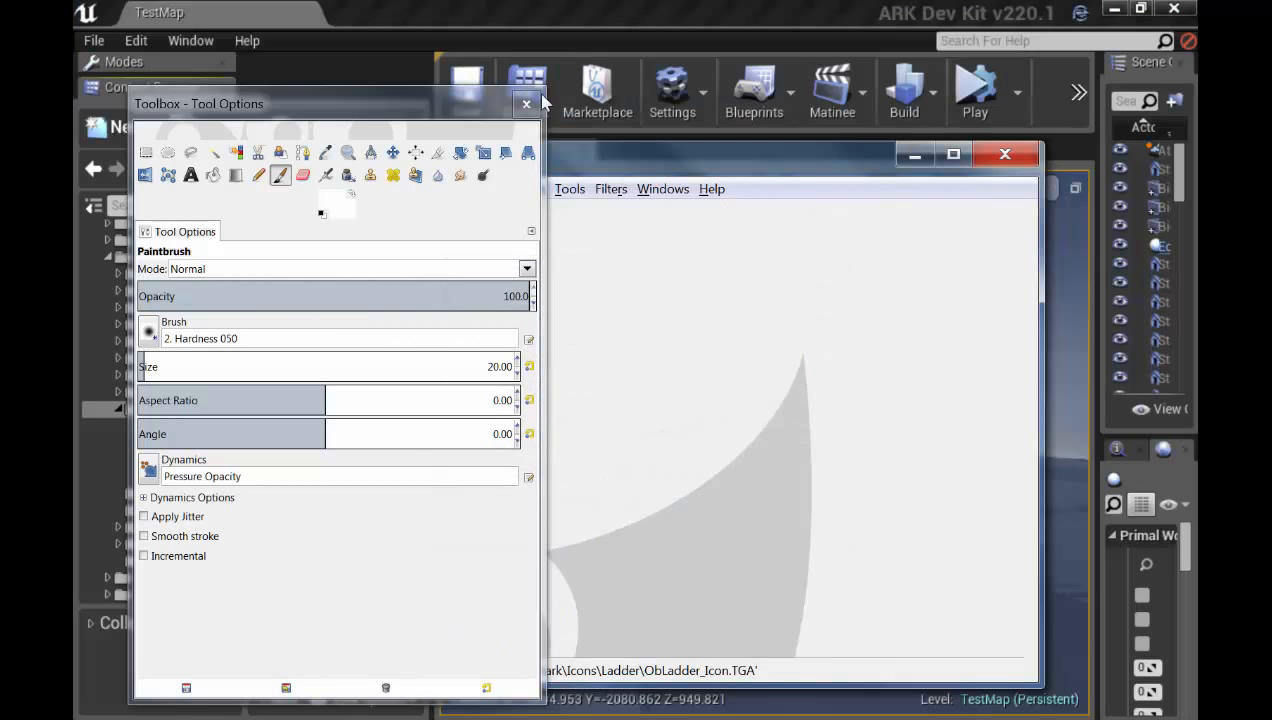
pyautogui.click(1005, 154)
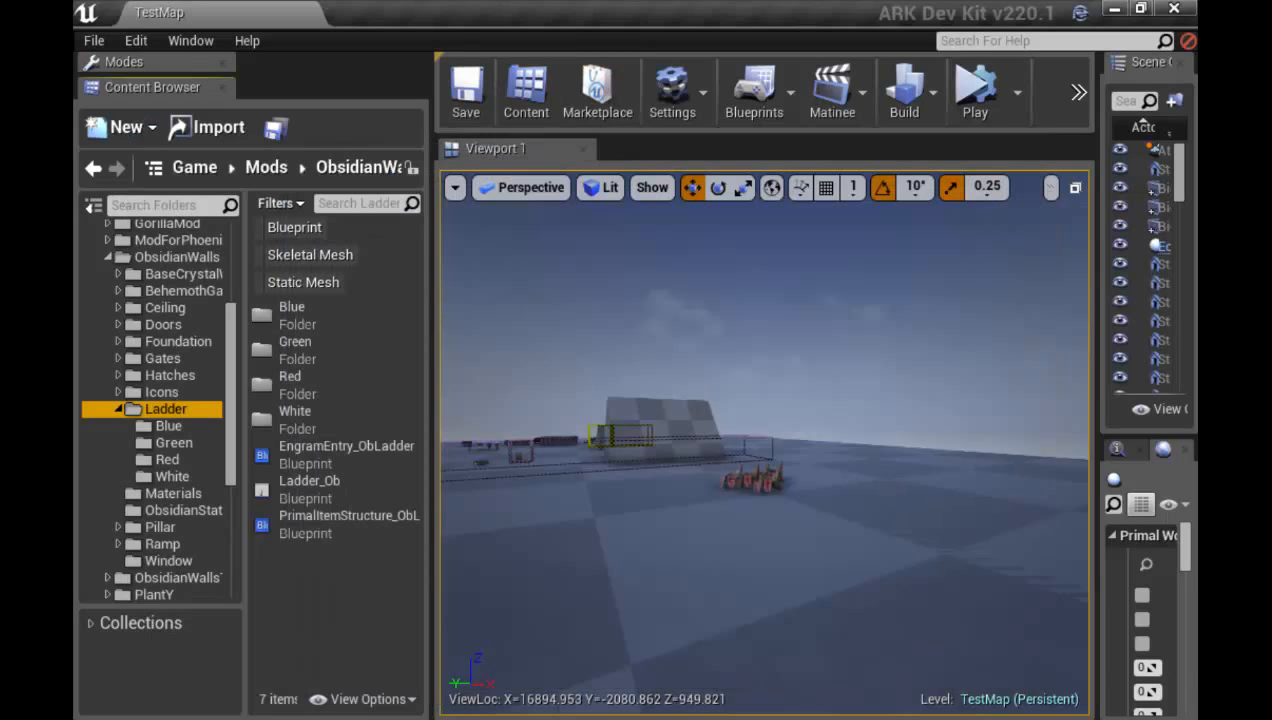
pyautogui.press('w')
pyautogui.moveTo(889, 488); pyautogui.dragTo(770, 450, button='right')
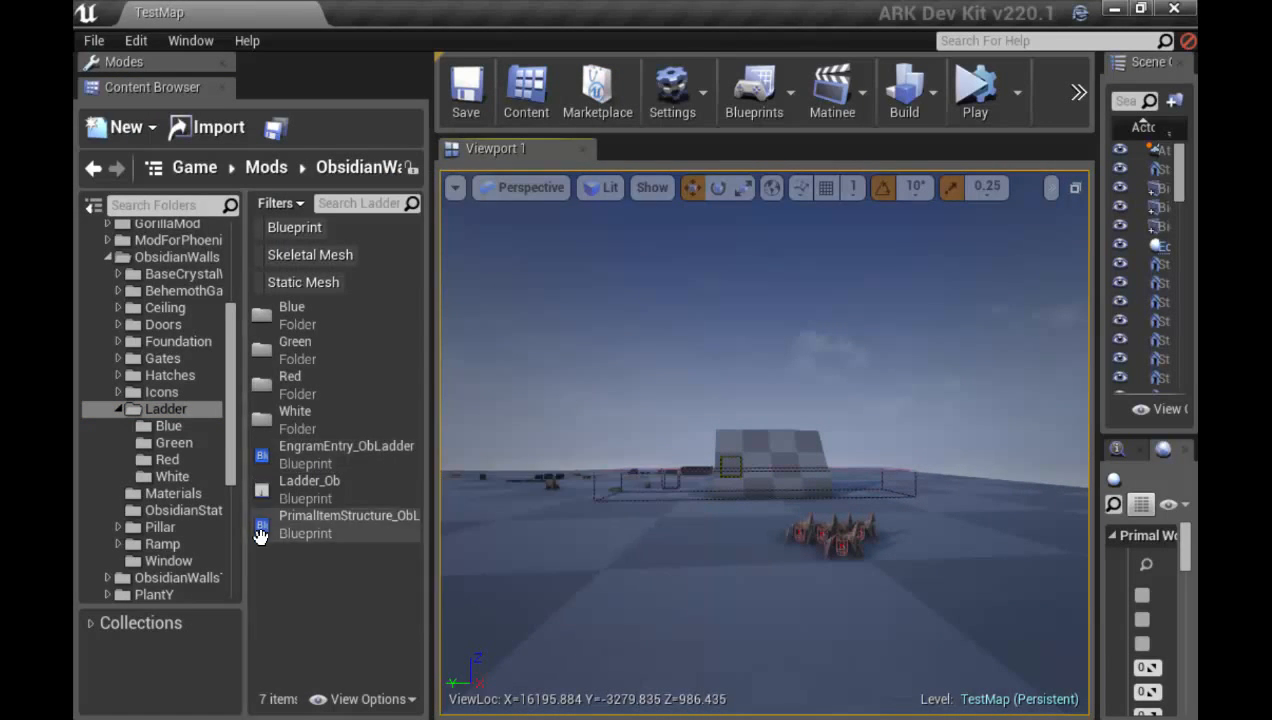
# Create a folder named OCLadder inside the Icons folder of the ObsidianWalls mod
pyautogui.scroll(-3, 224, 440)
pyautogui.scroll(1, 224, 440)
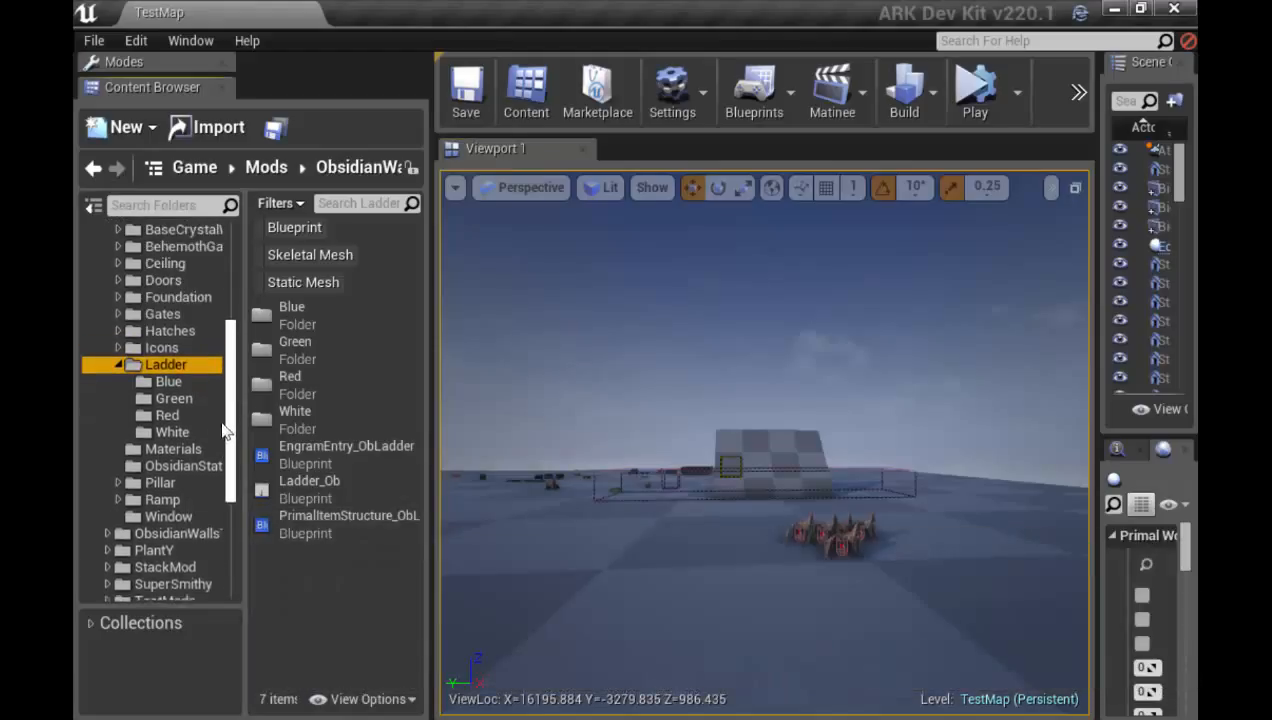
pyautogui.click(119, 357)
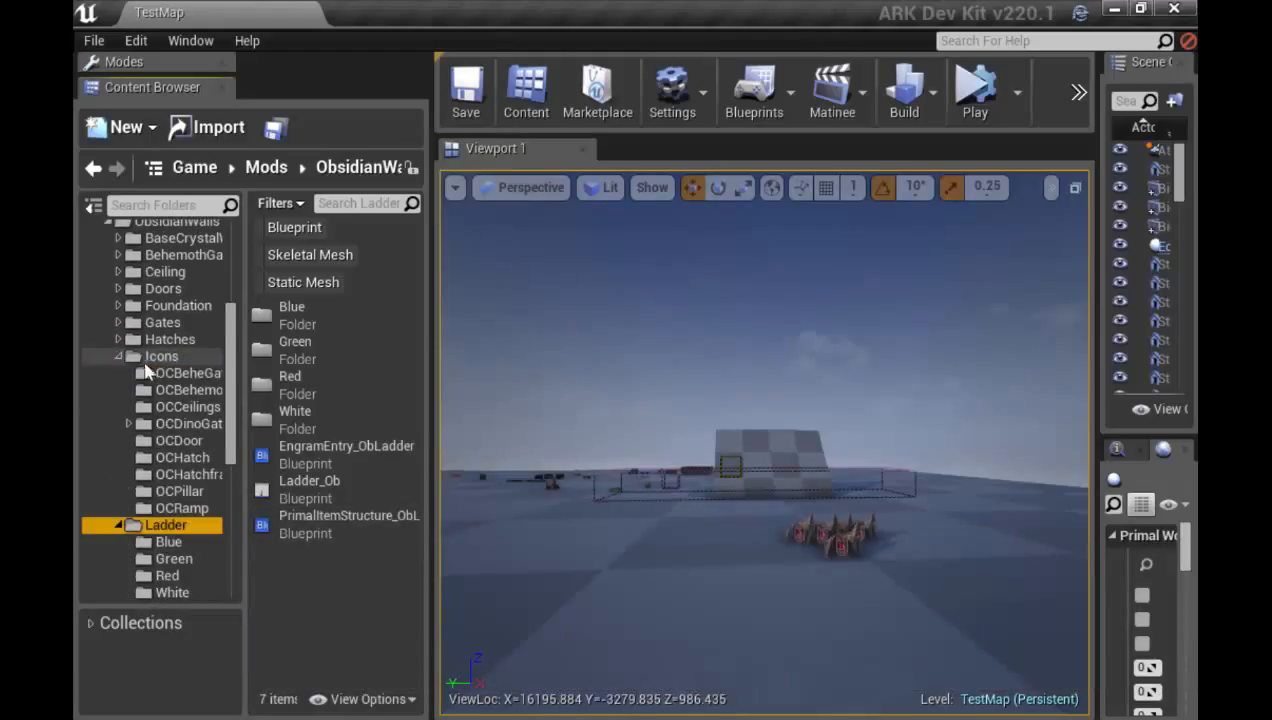
pyautogui.click(152, 360)
pyautogui.click(135, 122)
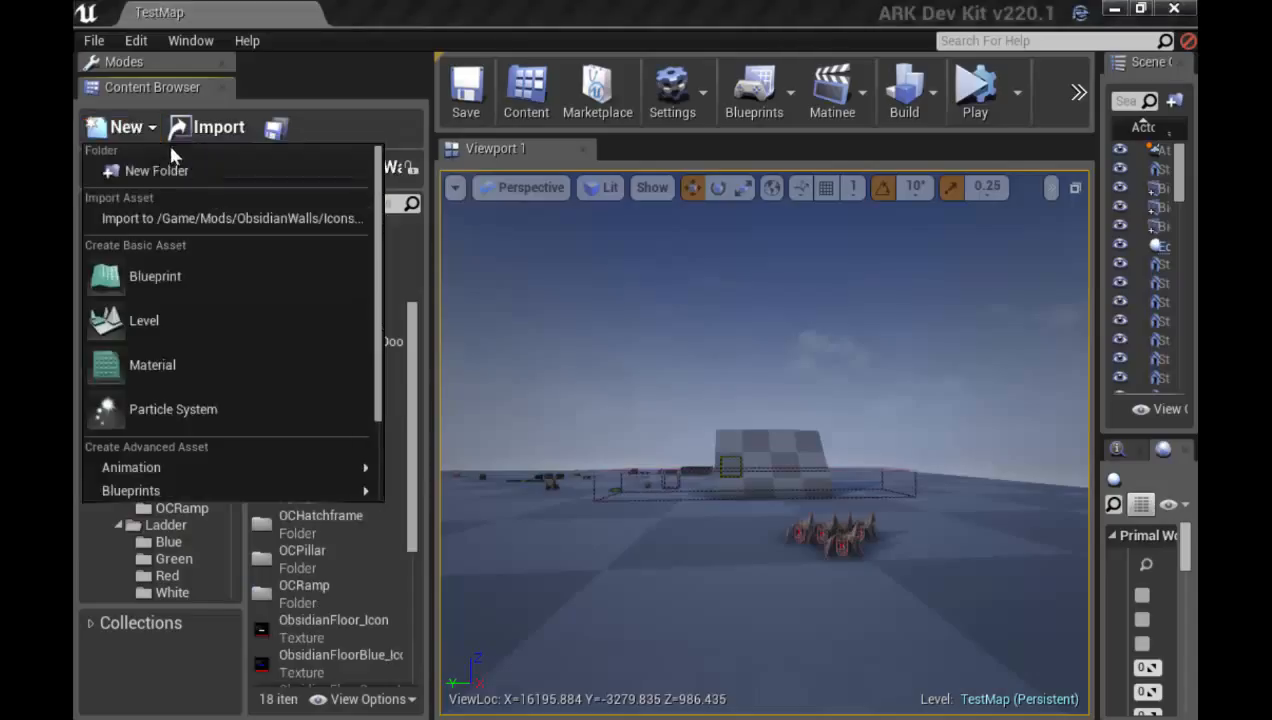
pyautogui.click(182, 174)
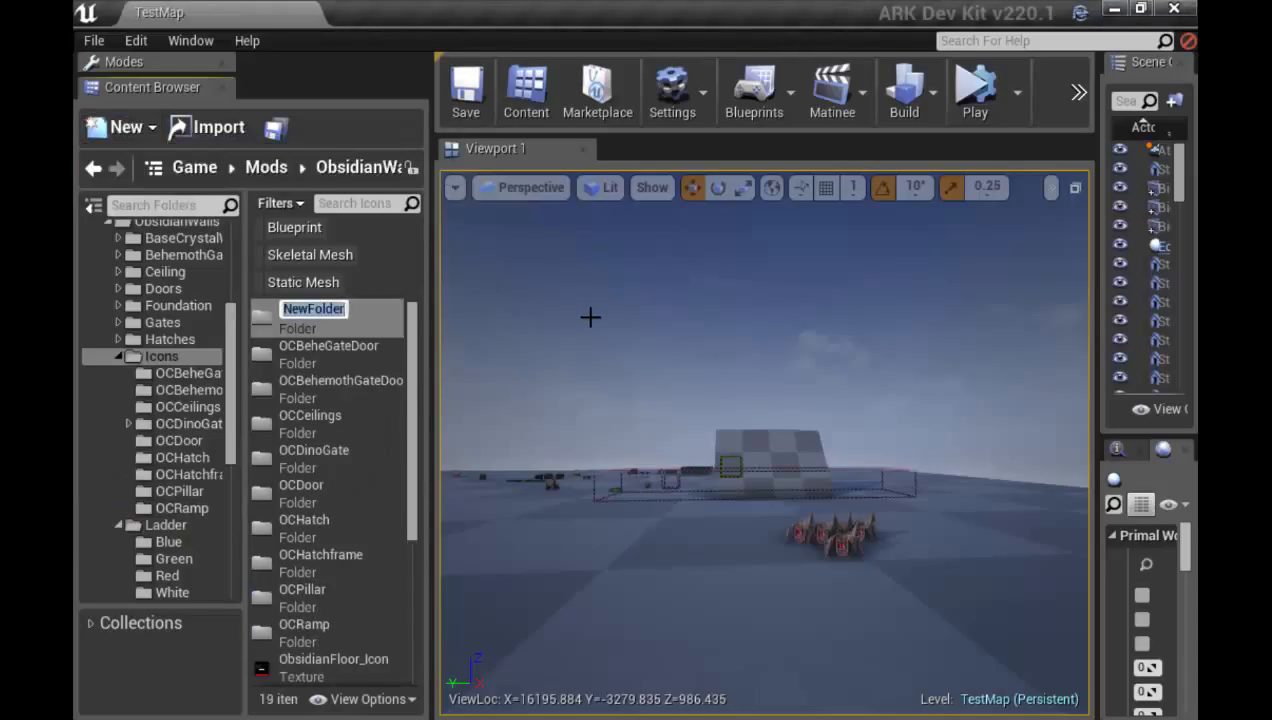
pyautogui.write('OCL')
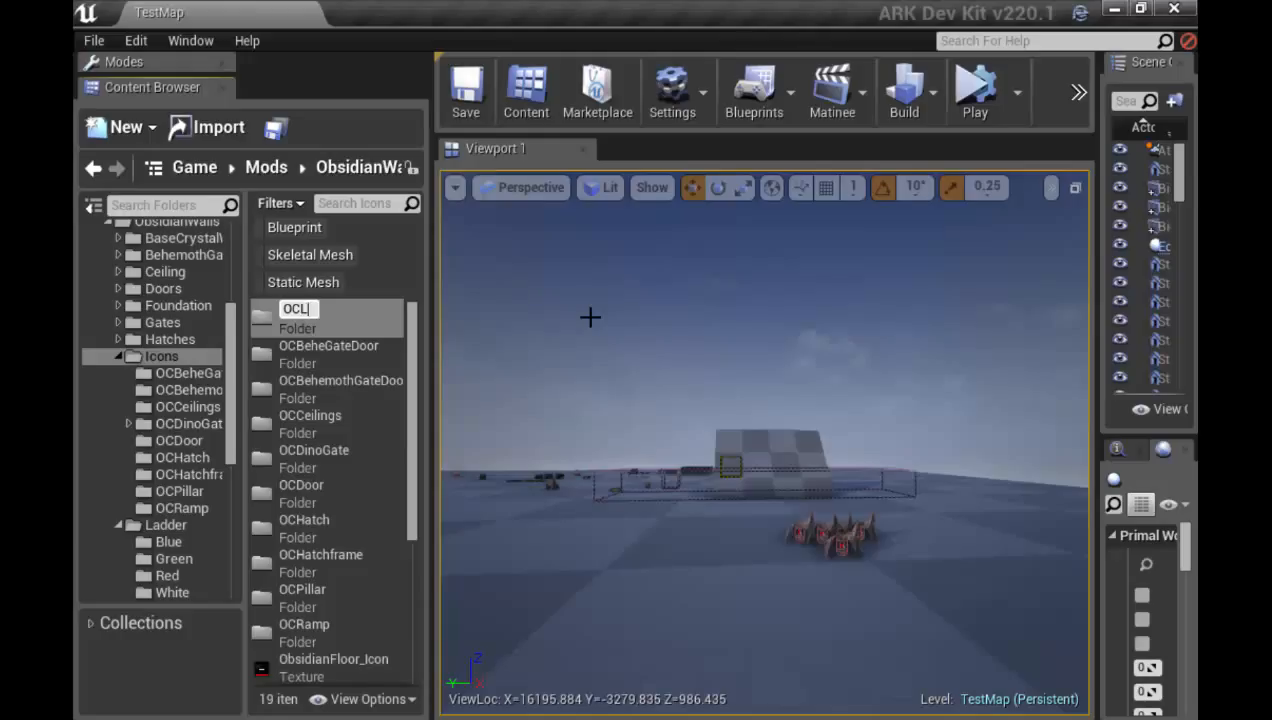
pyautogui.write('adder')
pyautogui.press('Return')
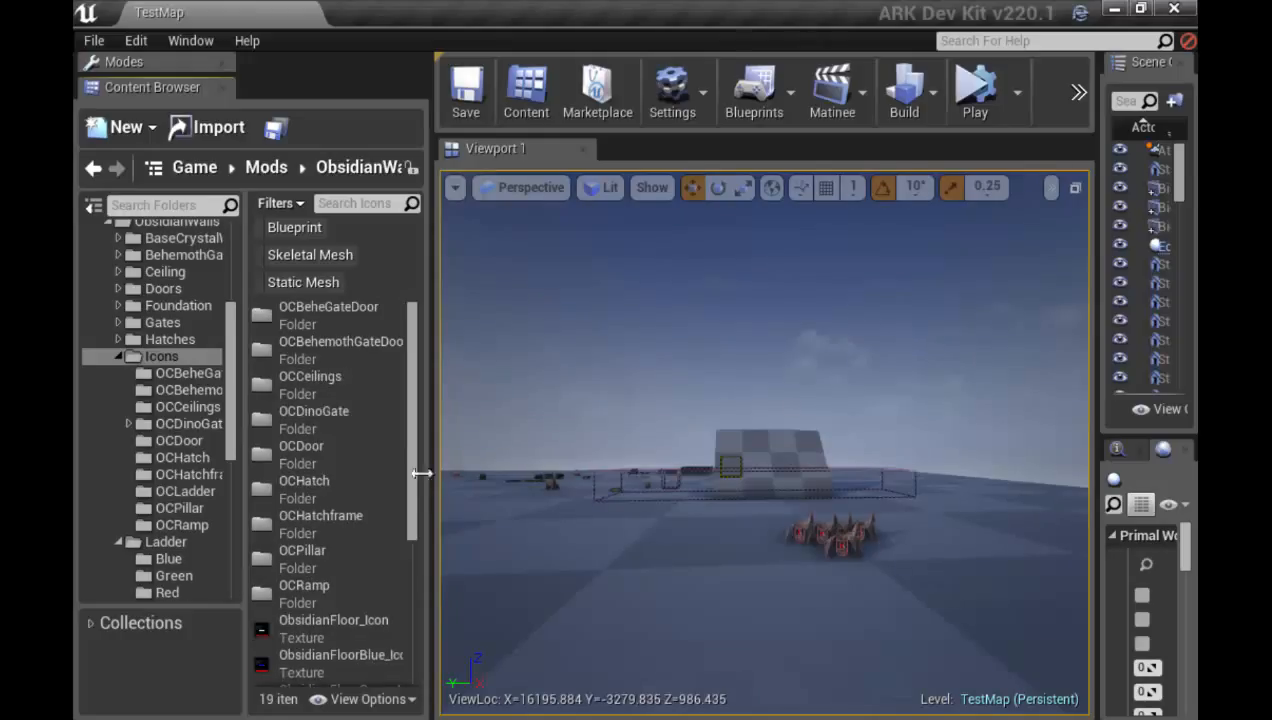
# Import ObLadder_Icon, ObLadderBlue_Icon, ObLadderGreen_Icon and ObLadderRed_Icon TGA files into the OCLadder folder
pyautogui.scroll(-3, 370, 591)
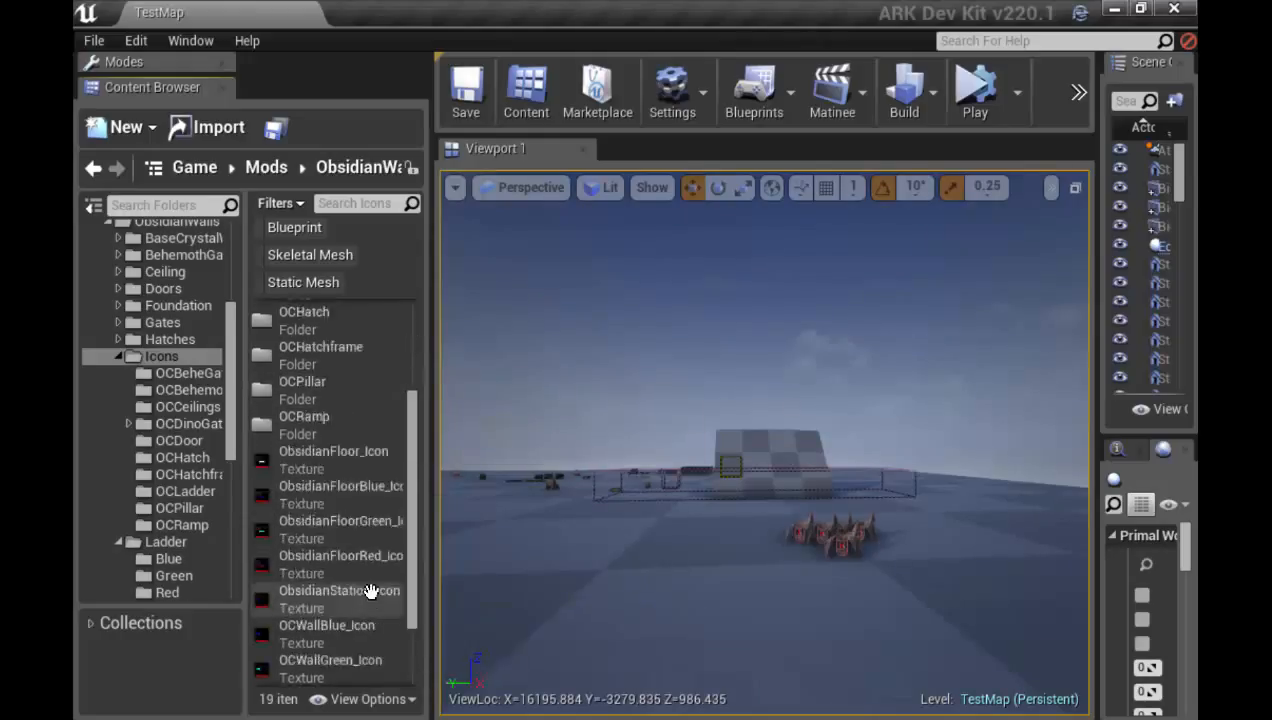
pyautogui.scroll(-3, 370, 591)
pyautogui.click(353, 665)
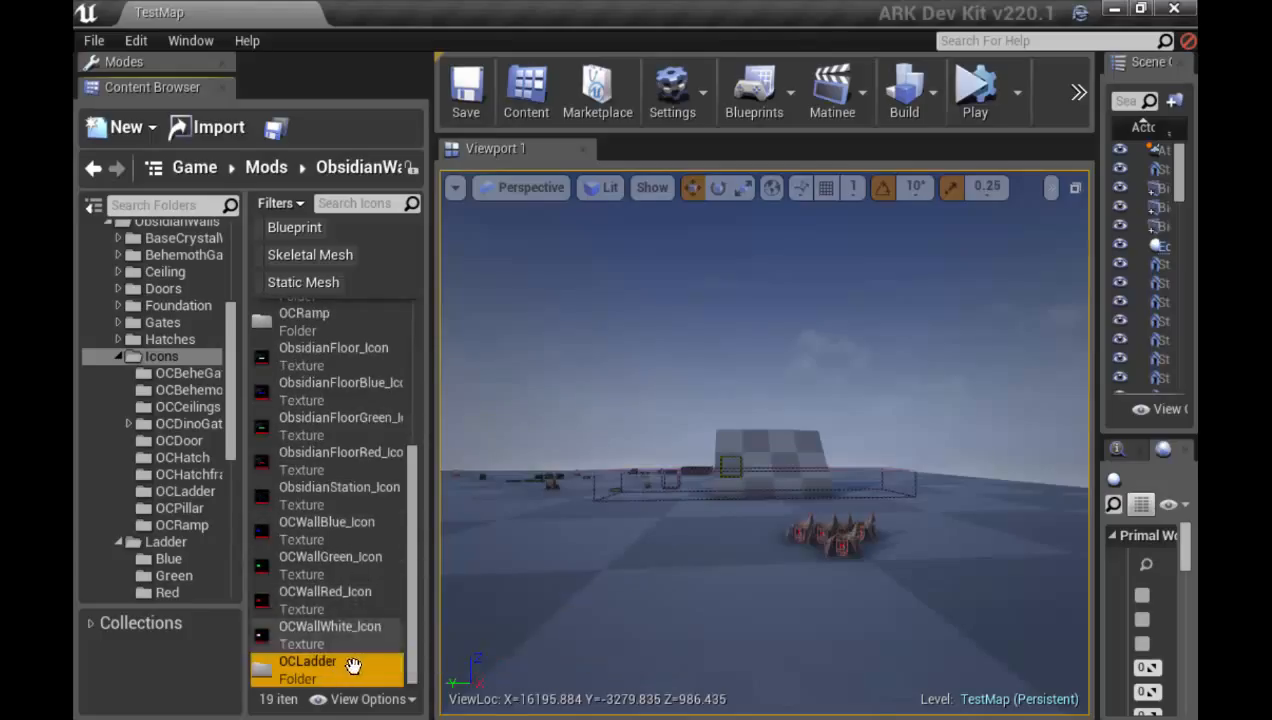
pyautogui.doubleClick(345, 675)
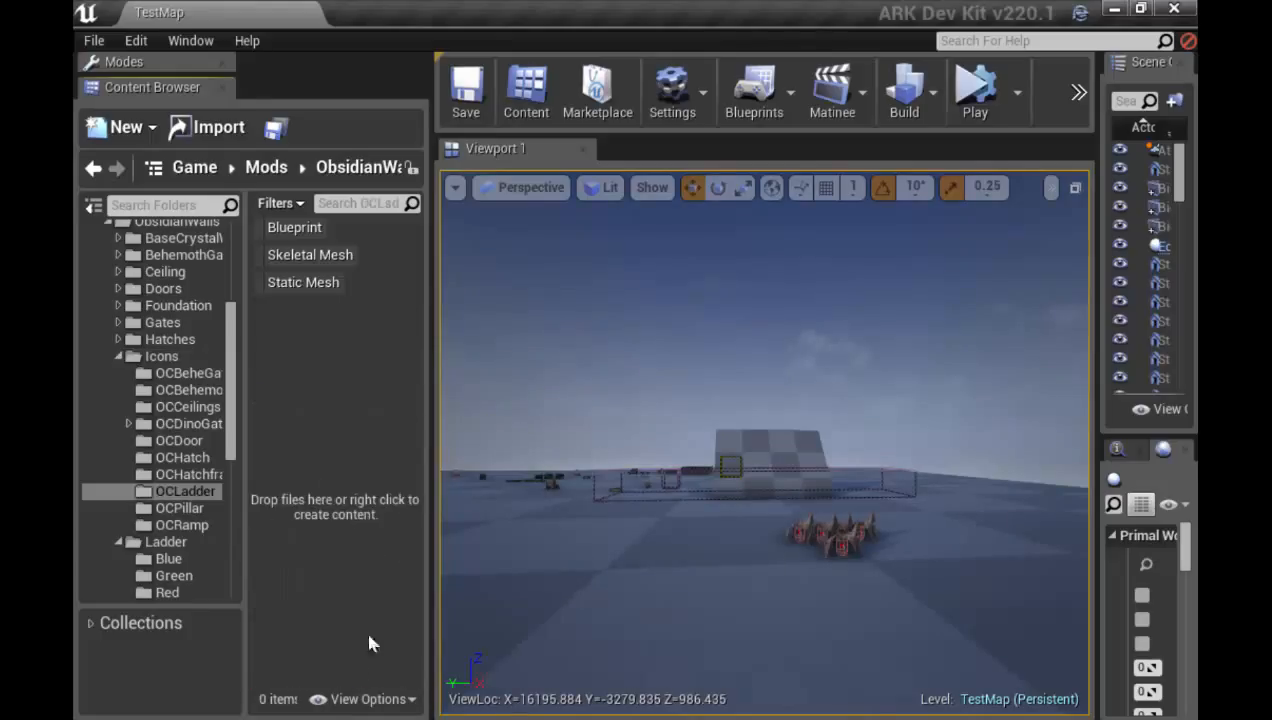
pyautogui.click(216, 125)
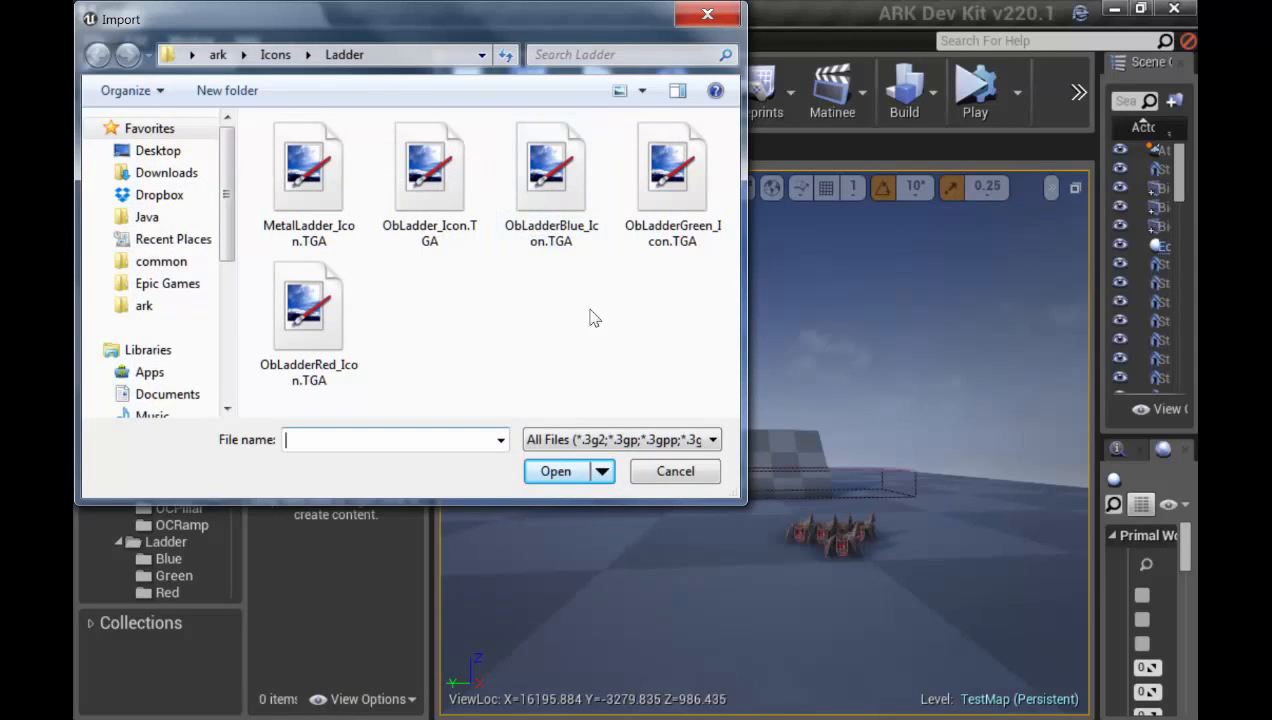
pyautogui.moveTo(660, 358); pyautogui.dragTo(420, 170)
pyautogui.keyDown('ctrl'); pyautogui.click(300, 303); pyautogui.keyUp('ctrl')
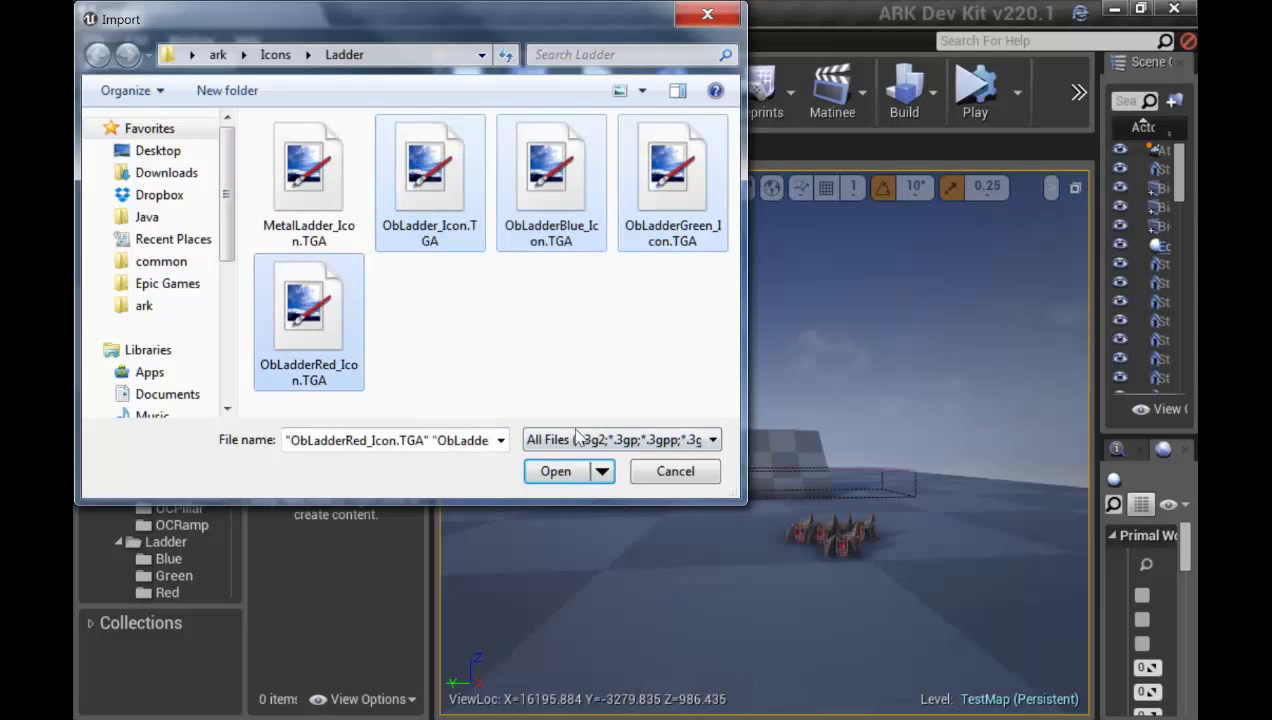
pyautogui.click(566, 467)
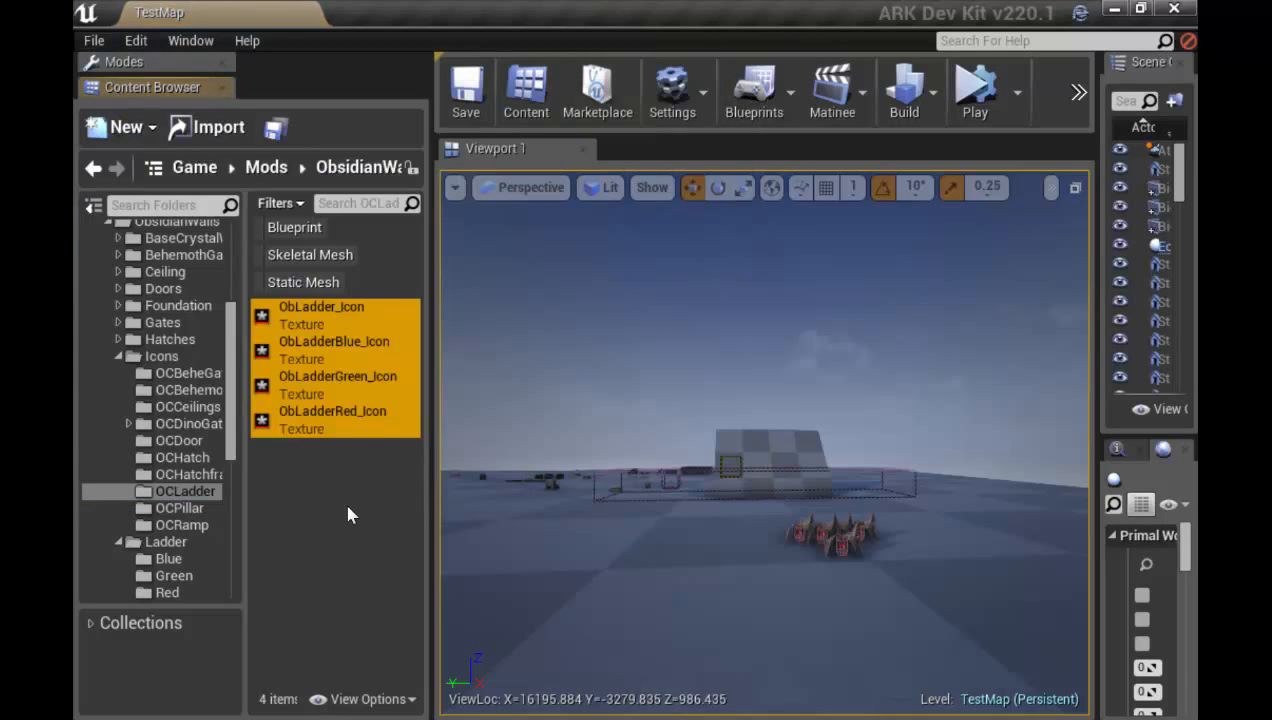
# Save all four imported ladder icon textures in the OCLadder folder
pyautogui.click(344, 499)
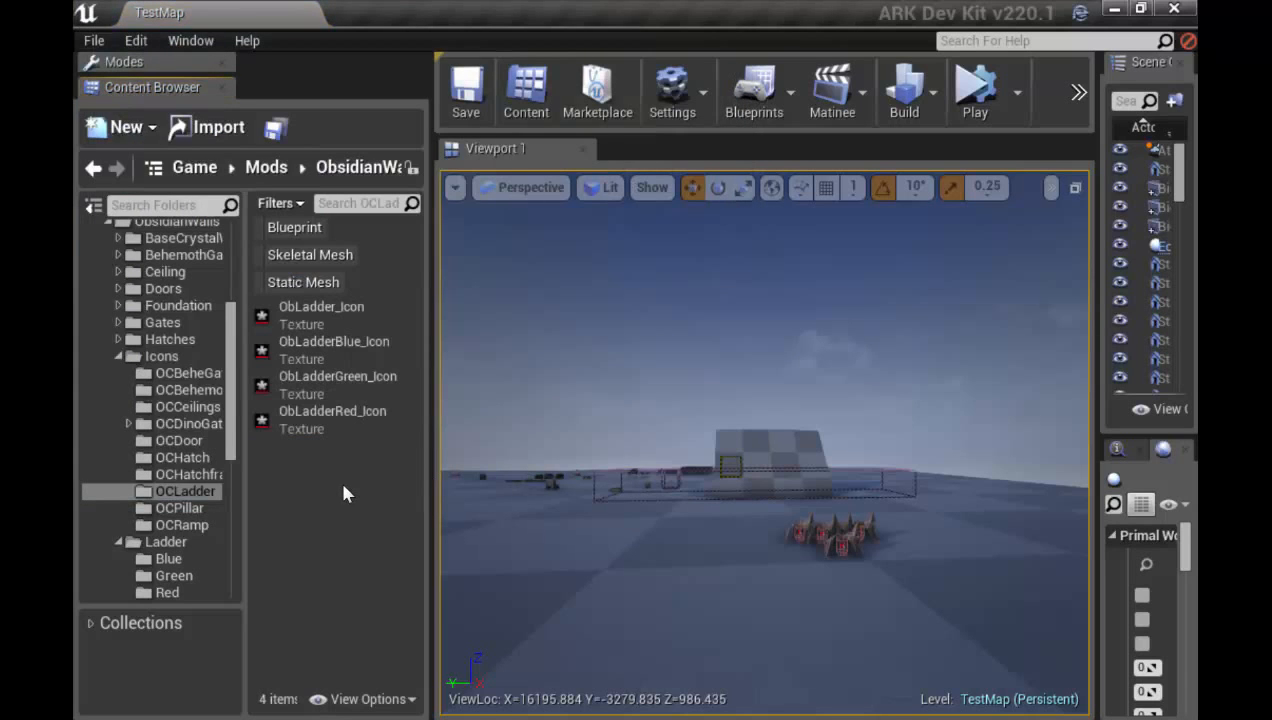
pyautogui.click(302, 331)
pyautogui.keyDown('ctrl'); pyautogui.click(303, 355); pyautogui.keyUp('ctrl')
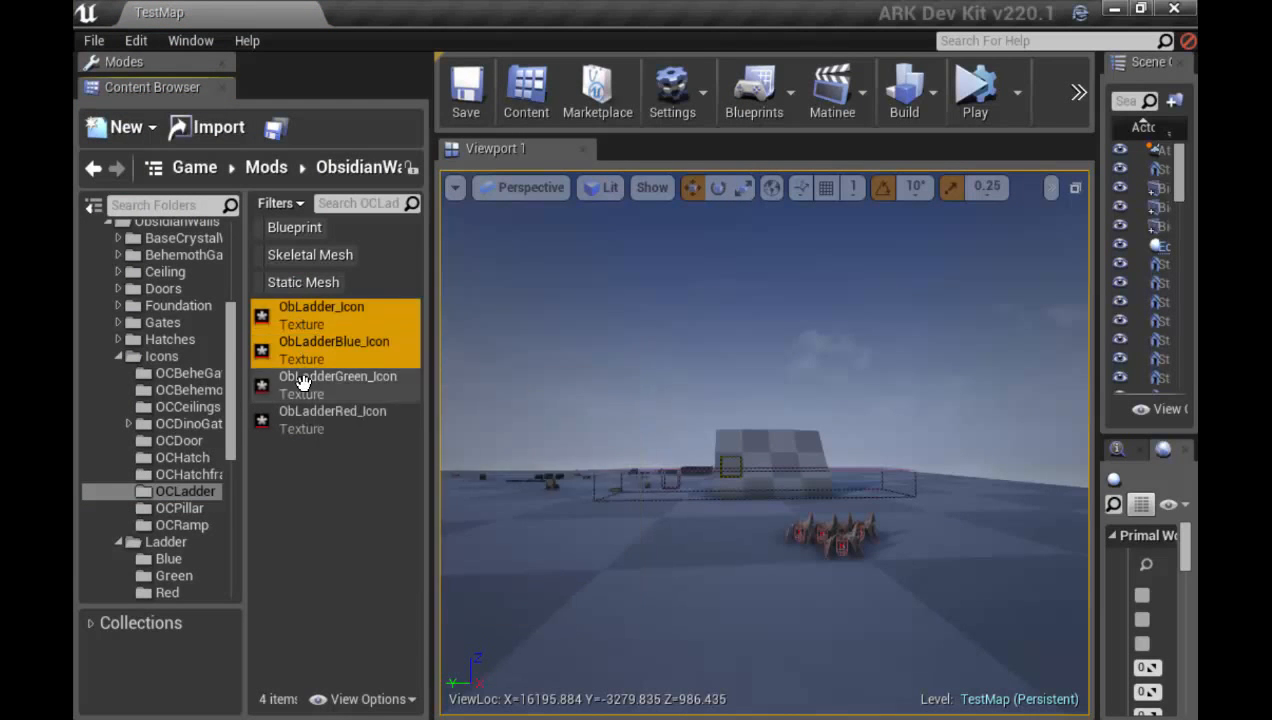
pyautogui.keyDown('ctrl'); pyautogui.click(304, 386); pyautogui.keyUp('ctrl')
pyautogui.keyDown('ctrl'); pyautogui.click(304, 423); pyautogui.keyUp('ctrl')
pyautogui.rightClick(326, 436)
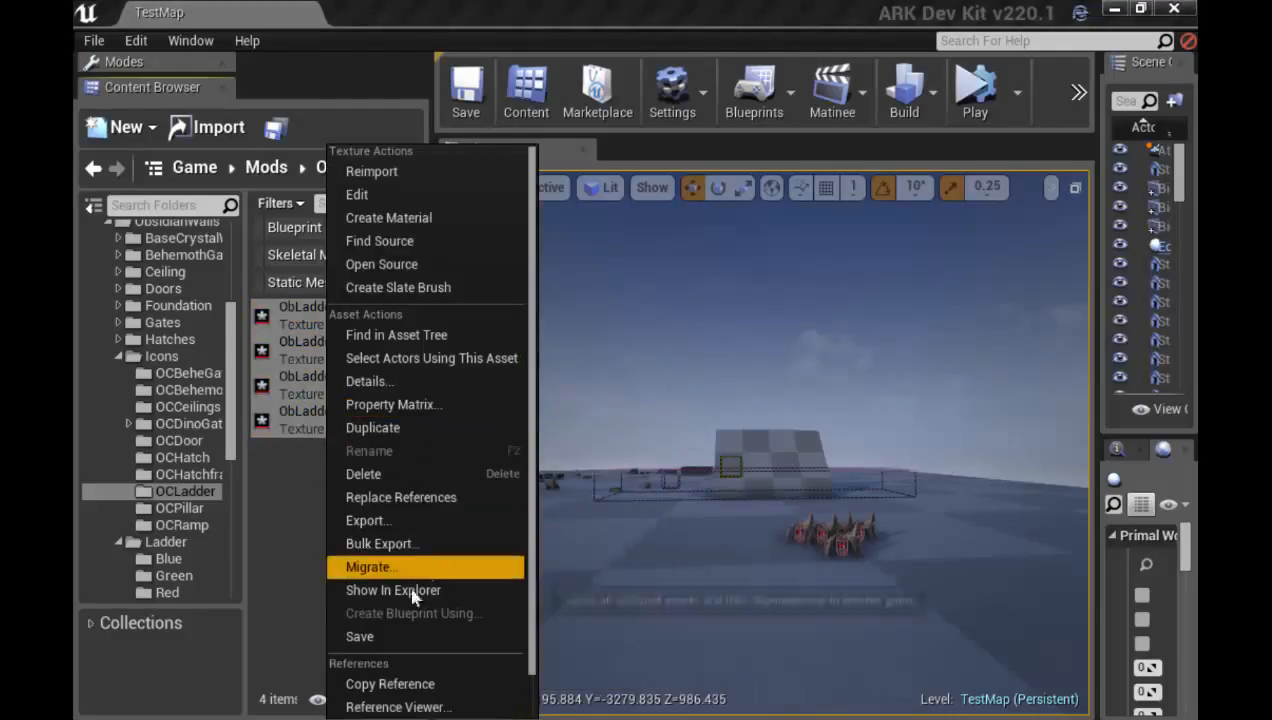
pyautogui.click(470, 637)
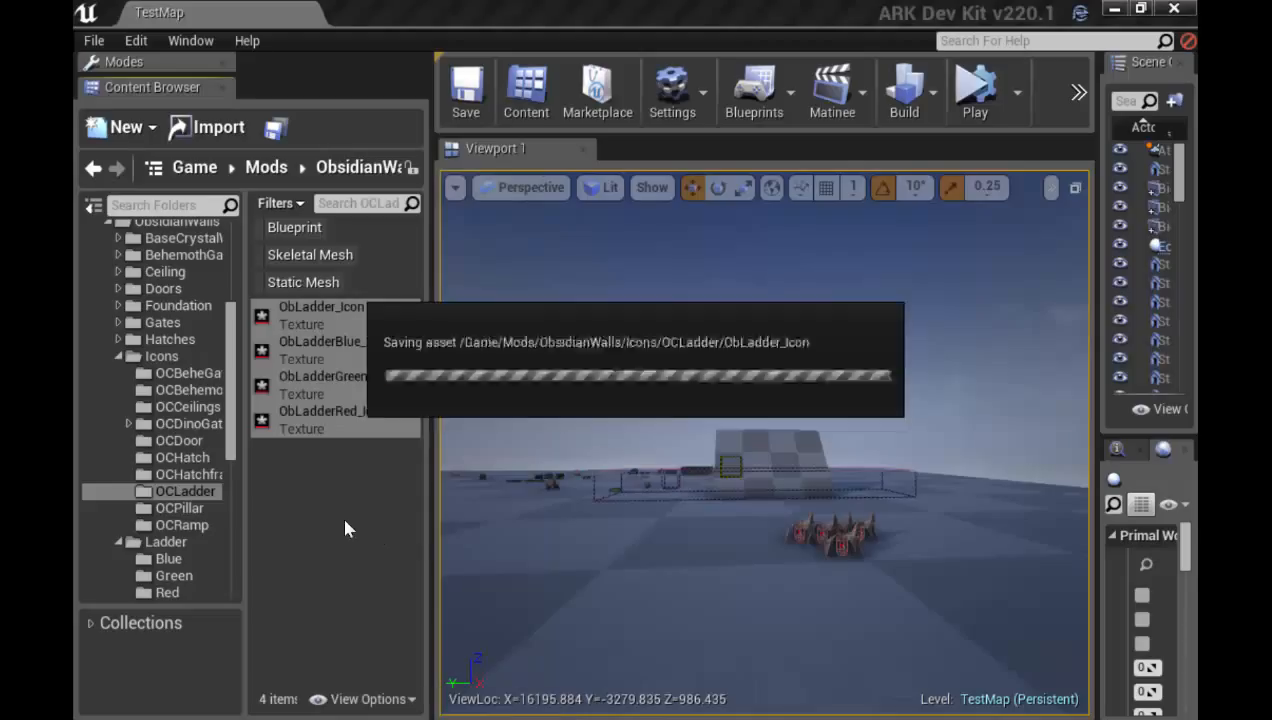
# In EngramEntry_ObLadder from the Ladder folder, clear the Engram Requirement Sets and set Blue Print Entry to PrimalItemStructure_ObLadder
pyautogui.scroll(-5, 236, 400)
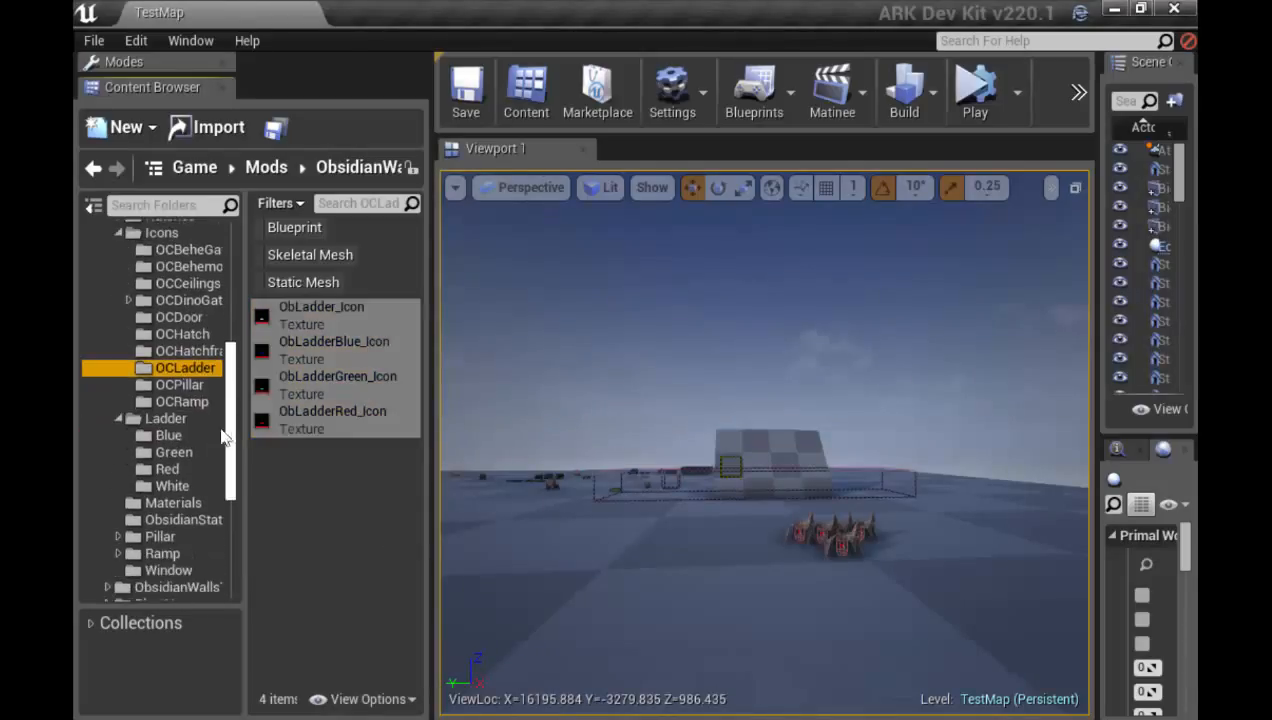
pyautogui.click(170, 419)
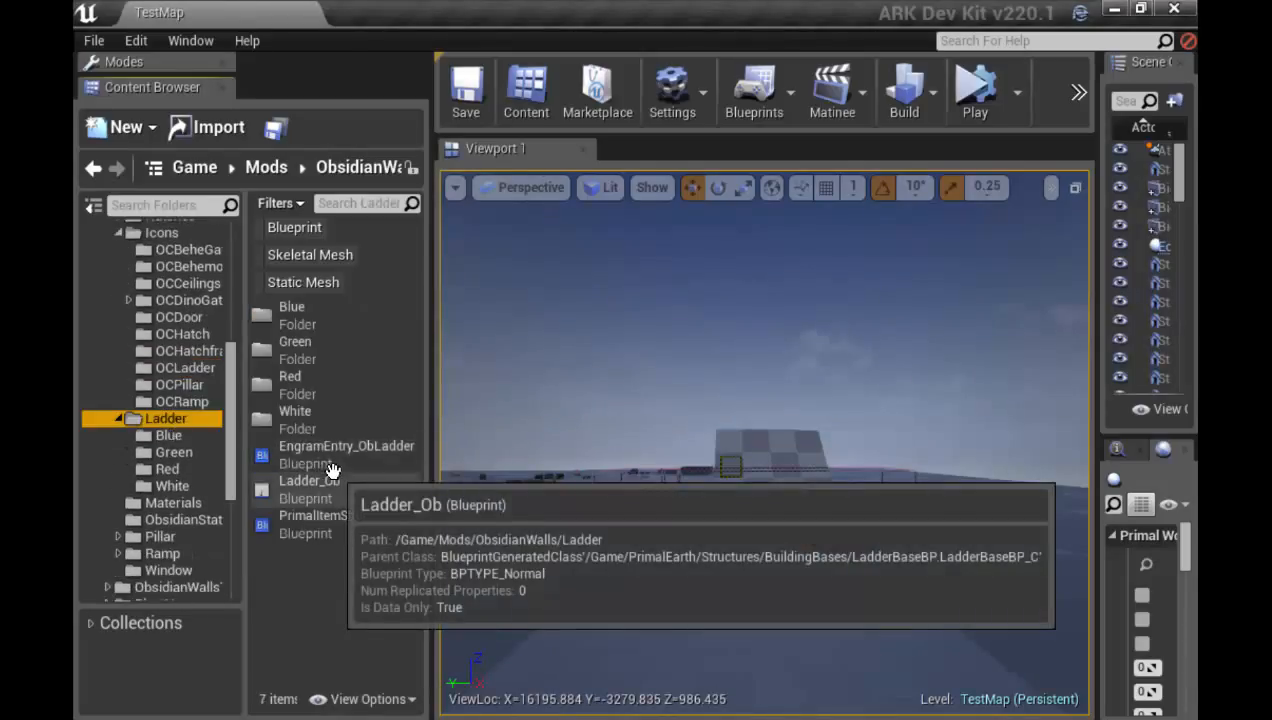
pyautogui.click(340, 456)
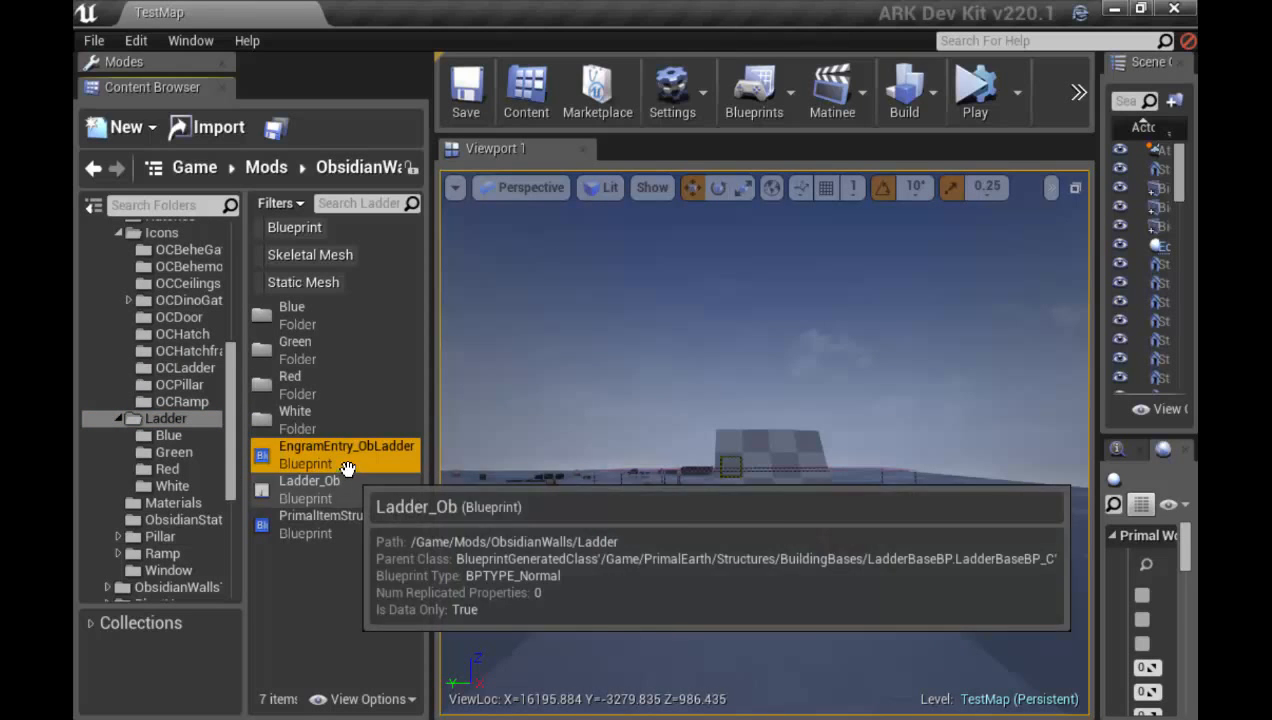
pyautogui.doubleClick(381, 458)
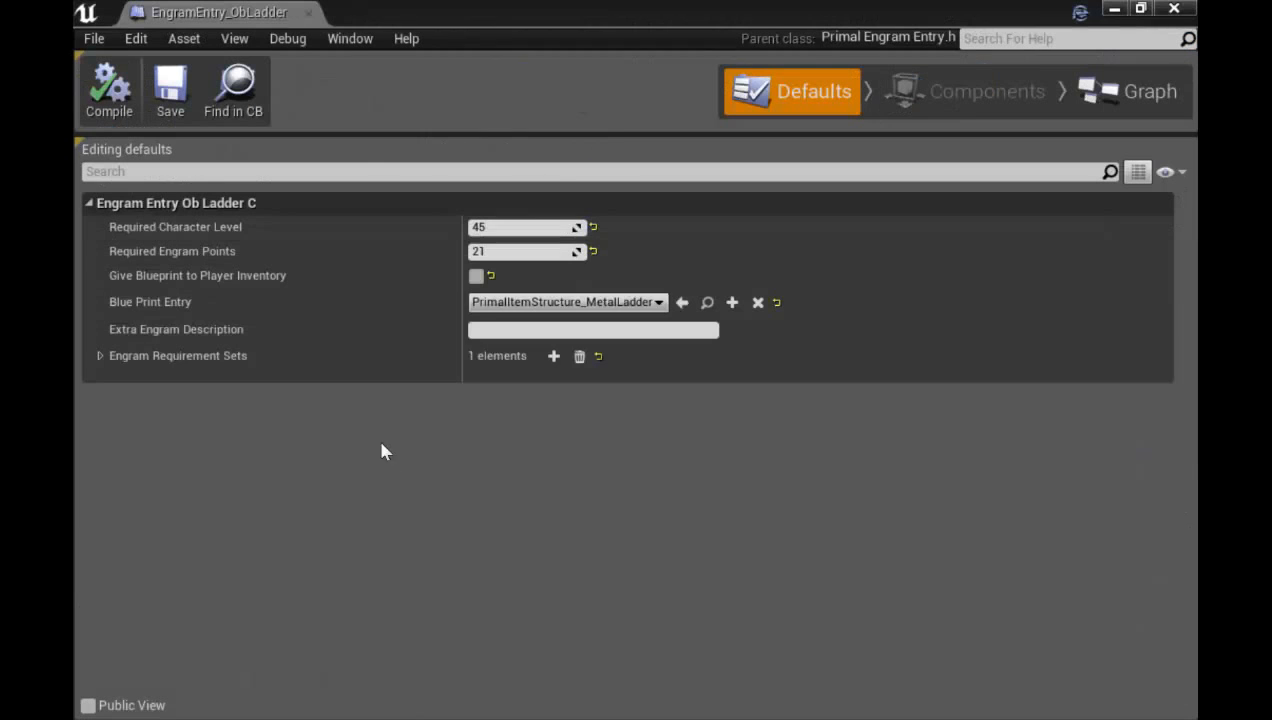
pyautogui.moveTo(494, 11); pyautogui.dragTo(1195, 300)
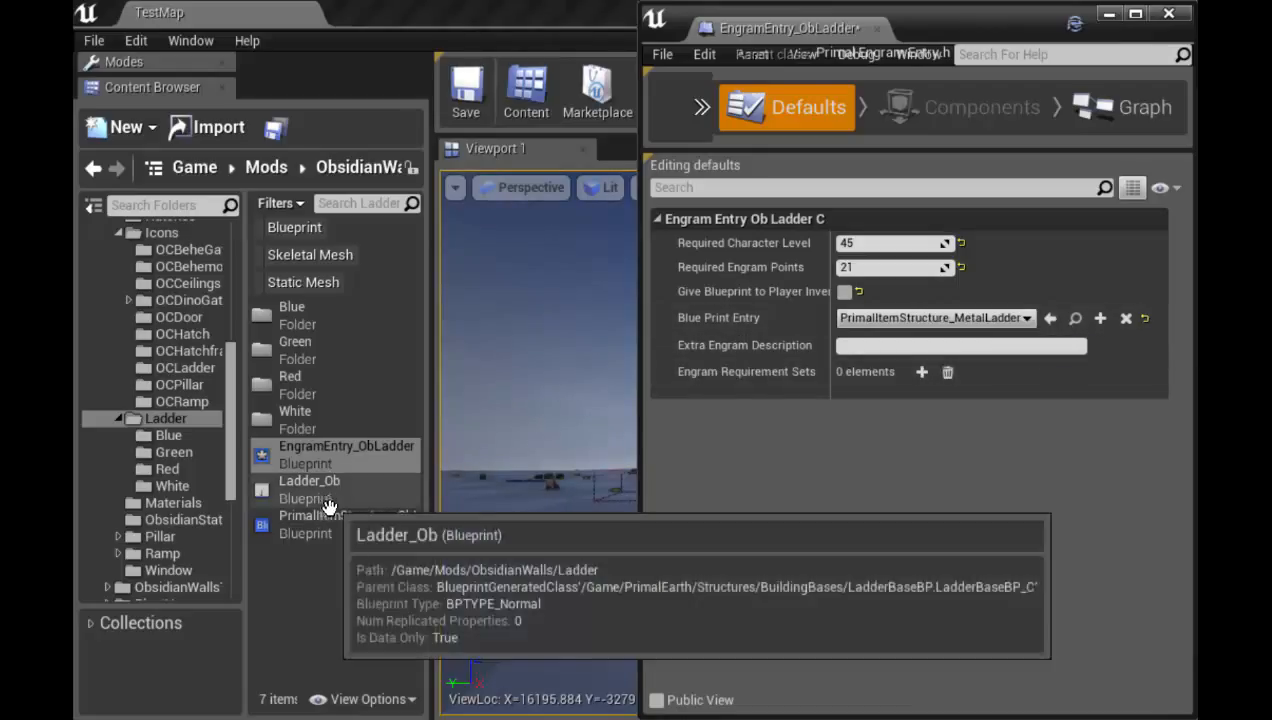
pyautogui.click(331, 518)
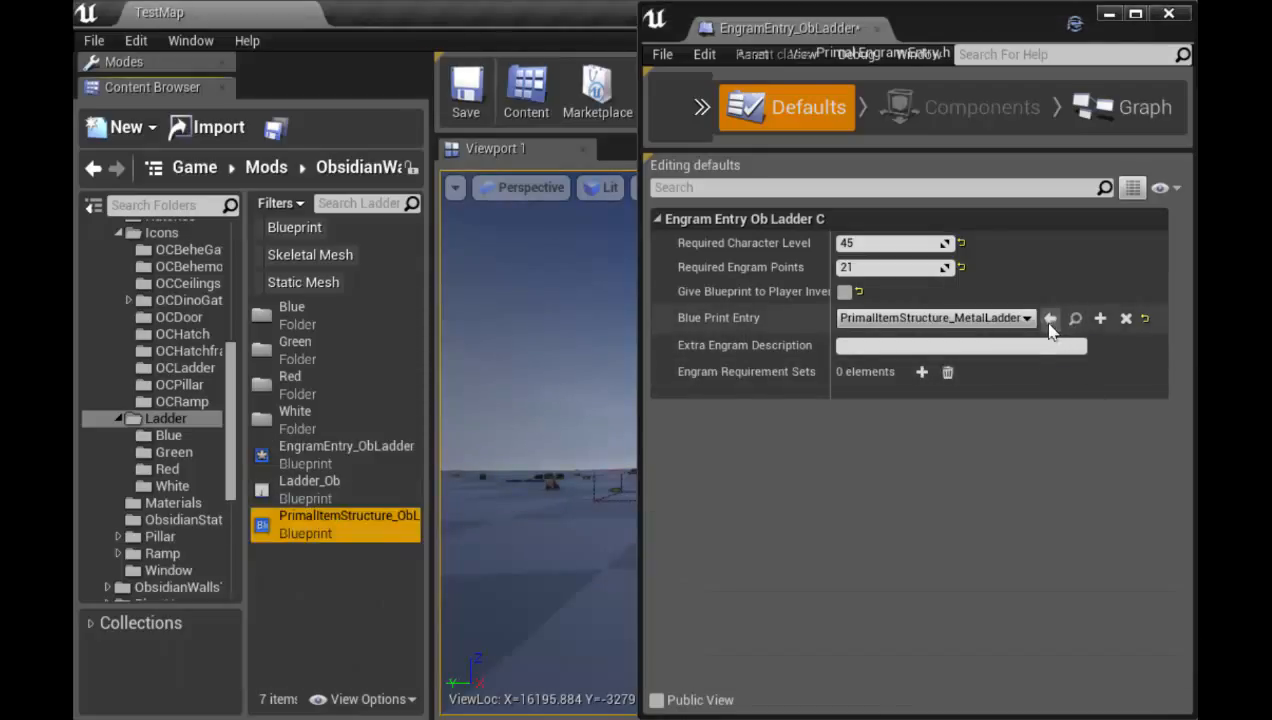
pyautogui.click(1050, 318)
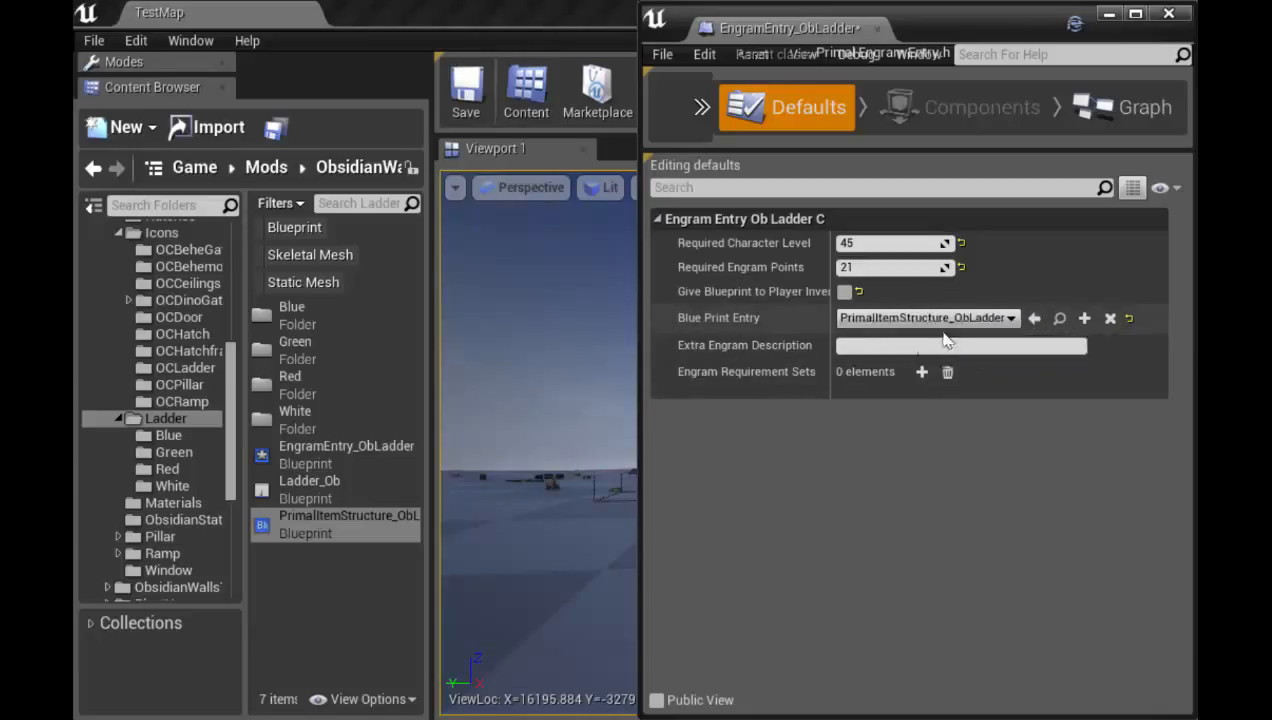
# Set Required Character Level to 55 and Required Engram Points to 1, then save and close the engram entry
pyautogui.click(880, 243)
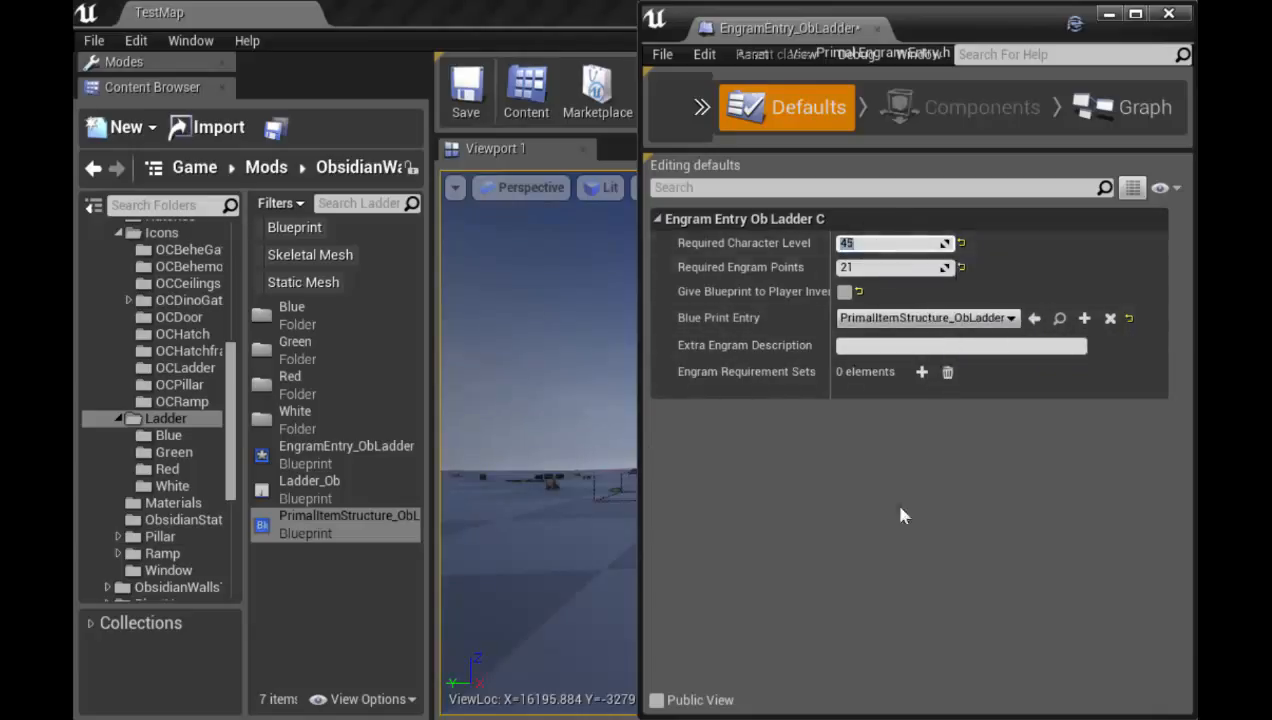
pyautogui.press('Tab')
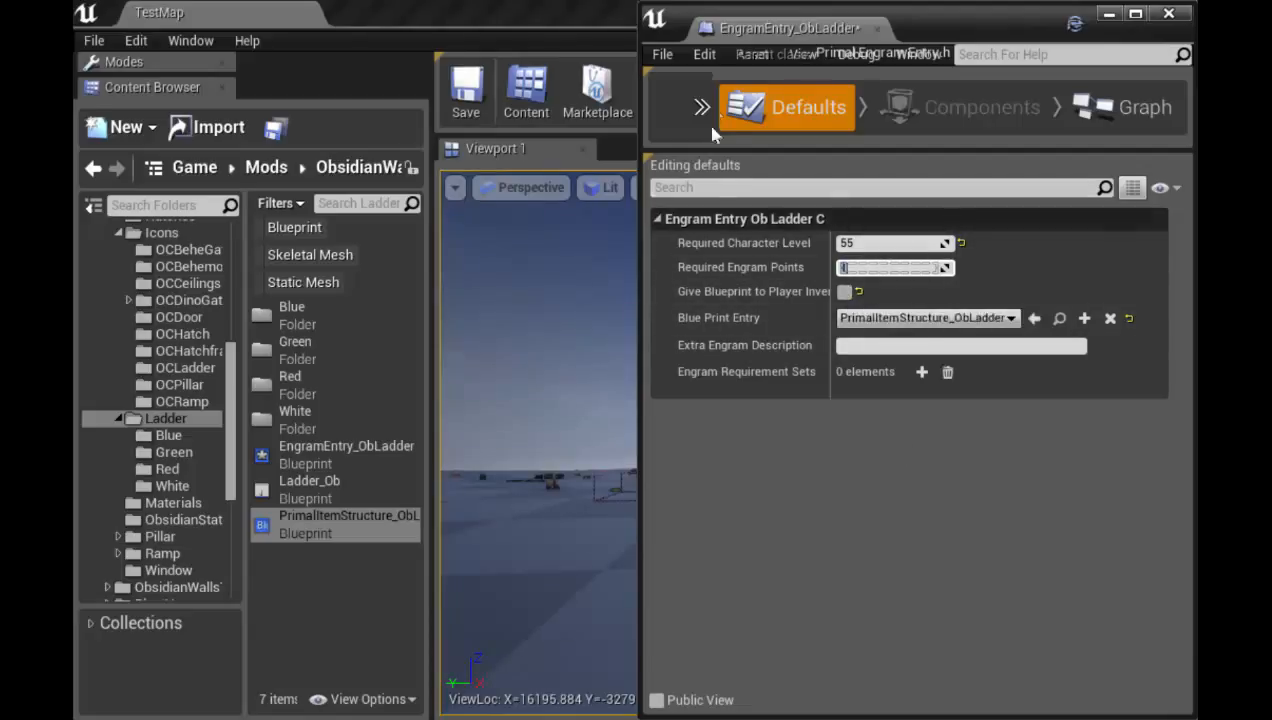
pyautogui.click(1135, 14)
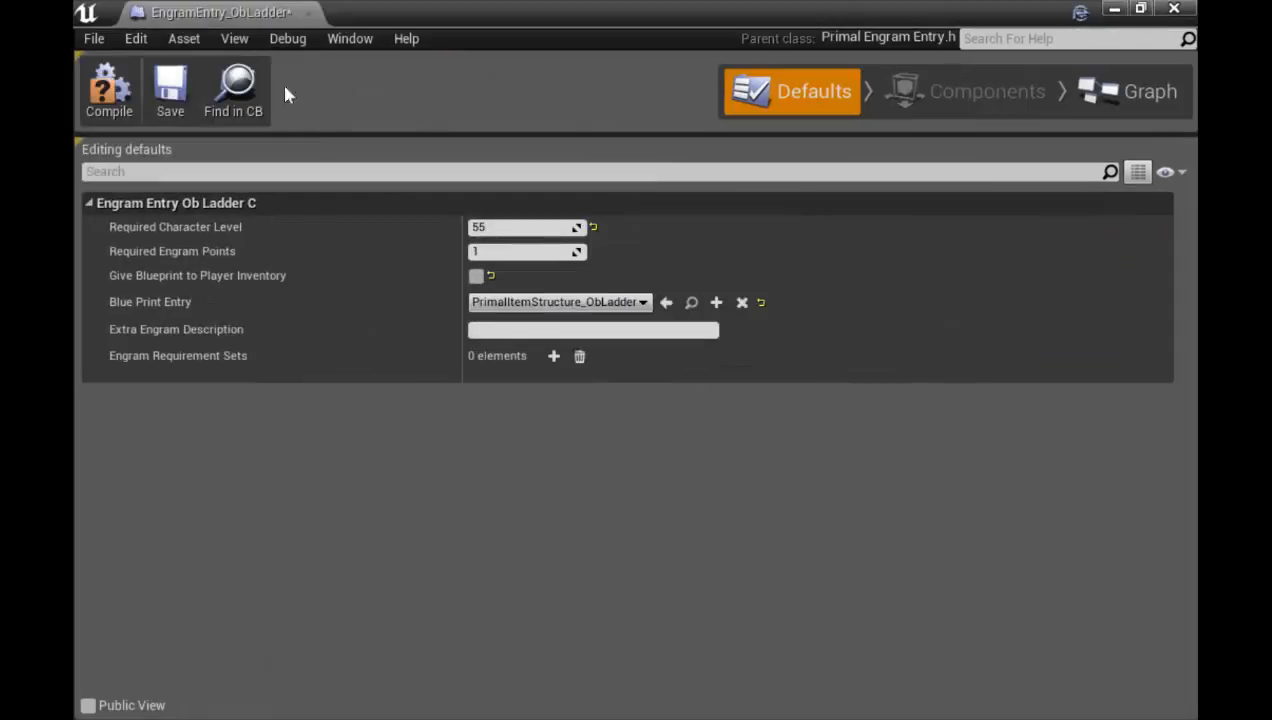
pyautogui.click(171, 95)
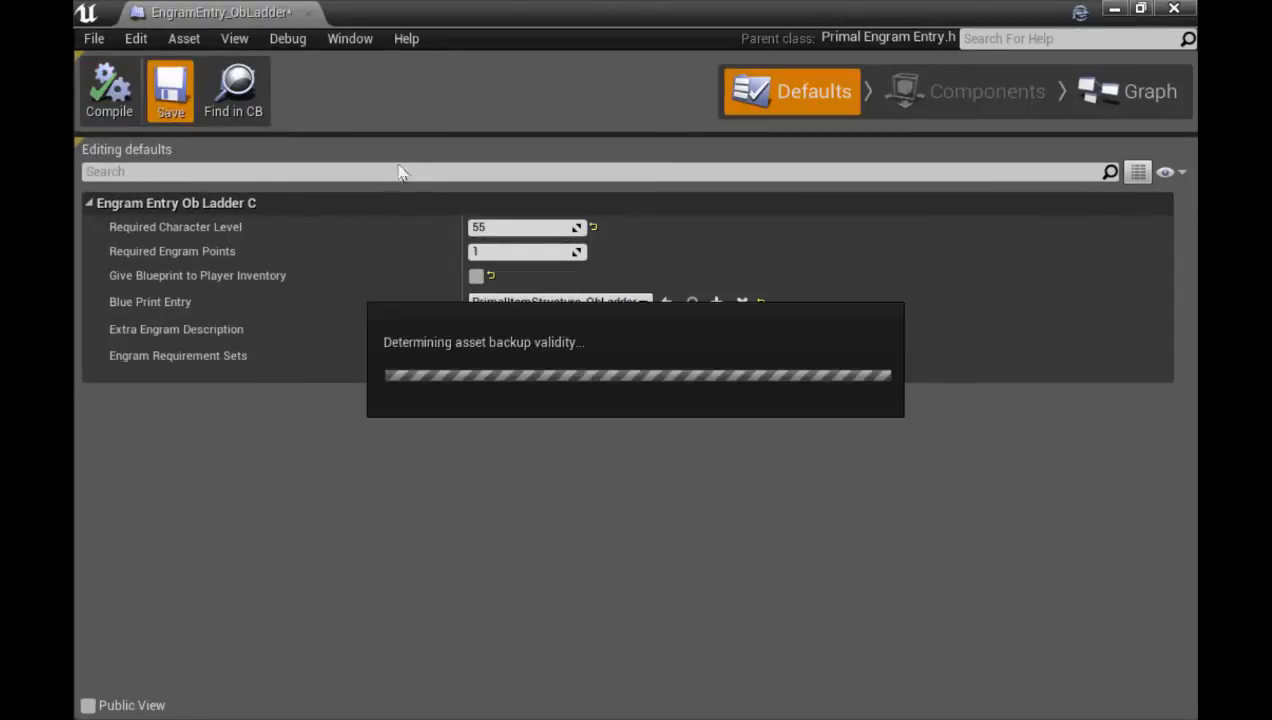
pyautogui.click(1175, 10)
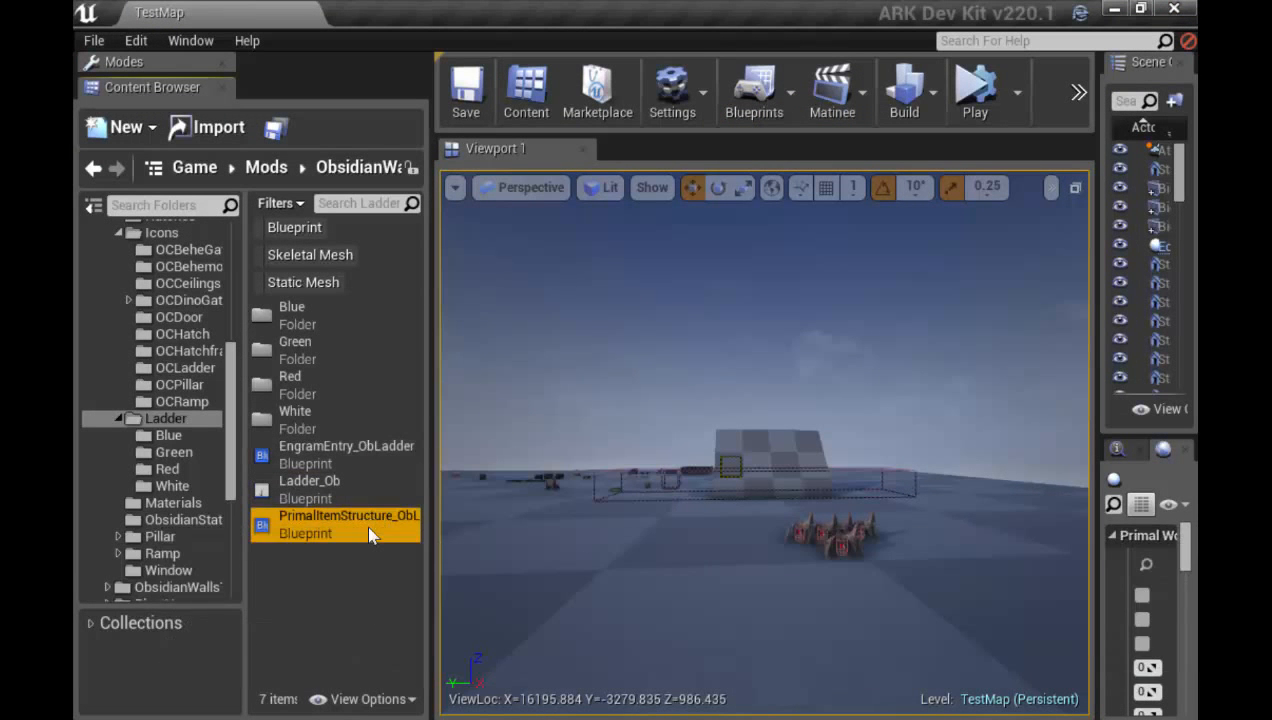
# Open the PrimalItemStructure_ObLadder blueprint beside the content list and set its Descriptive Name Base to Obsidian Ladder
pyautogui.doubleClick(368, 530)
pyautogui.moveTo(608, 8); pyautogui.dragTo(1196, 150)
pyautogui.scroll(-15, 897, 448)
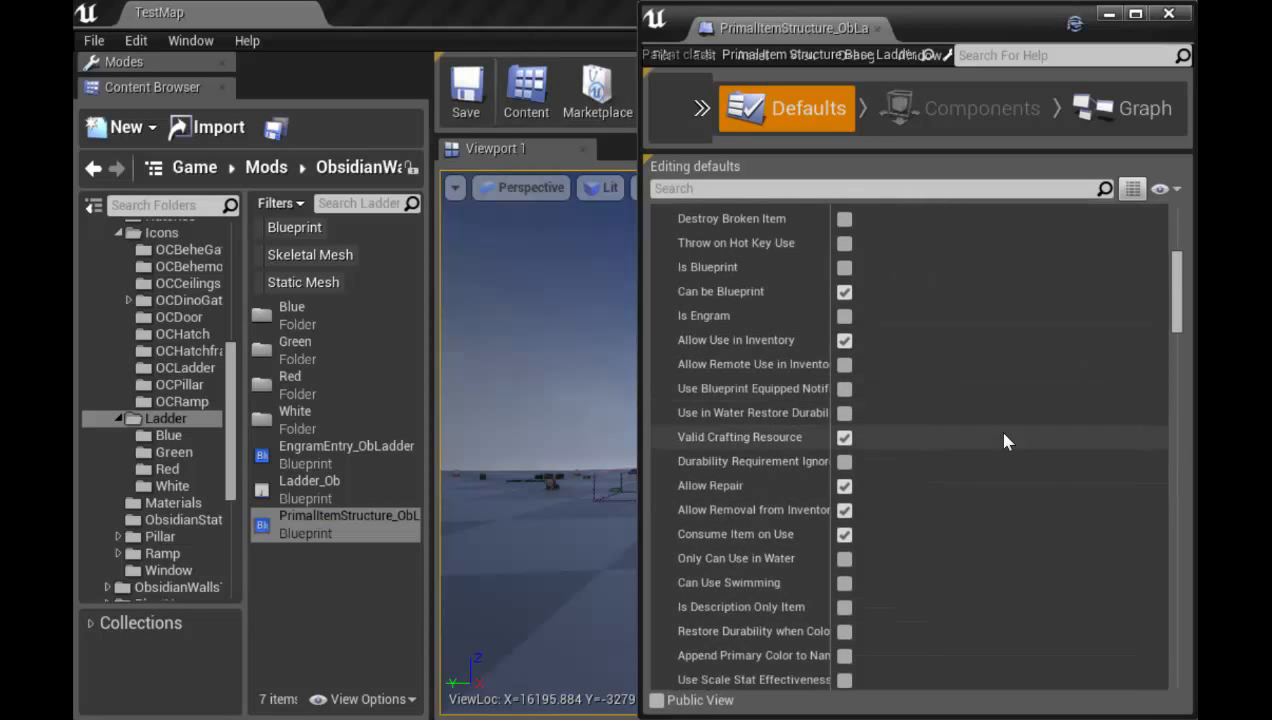
pyautogui.scroll(-10, 1005, 441)
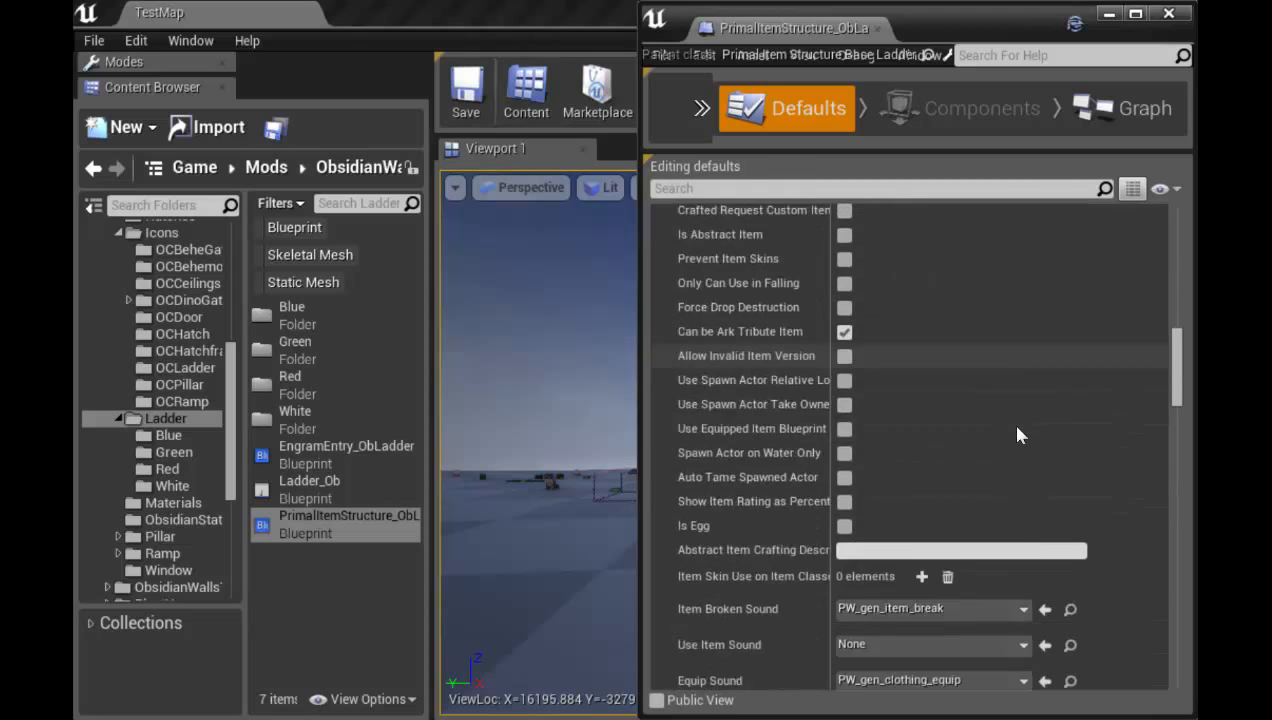
pyautogui.scroll(-12, 1017, 430)
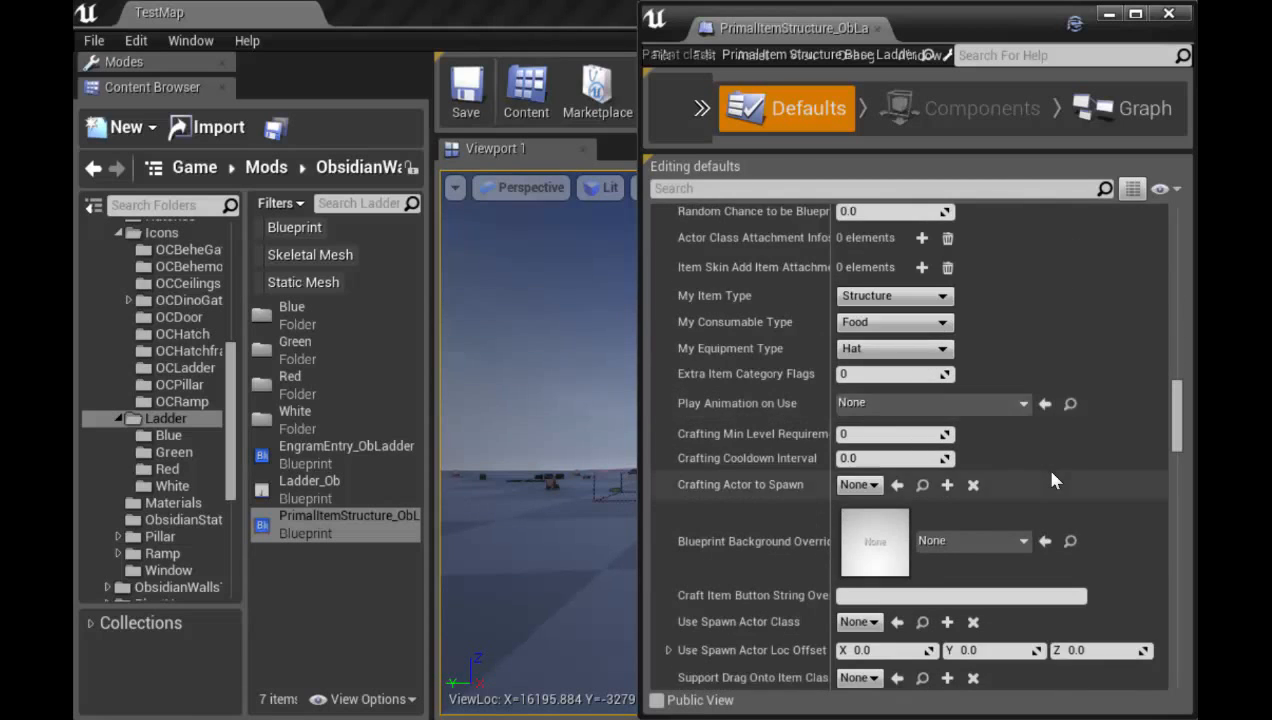
pyautogui.scroll(-2, 1050, 470)
pyautogui.scroll(-3, 1052, 452)
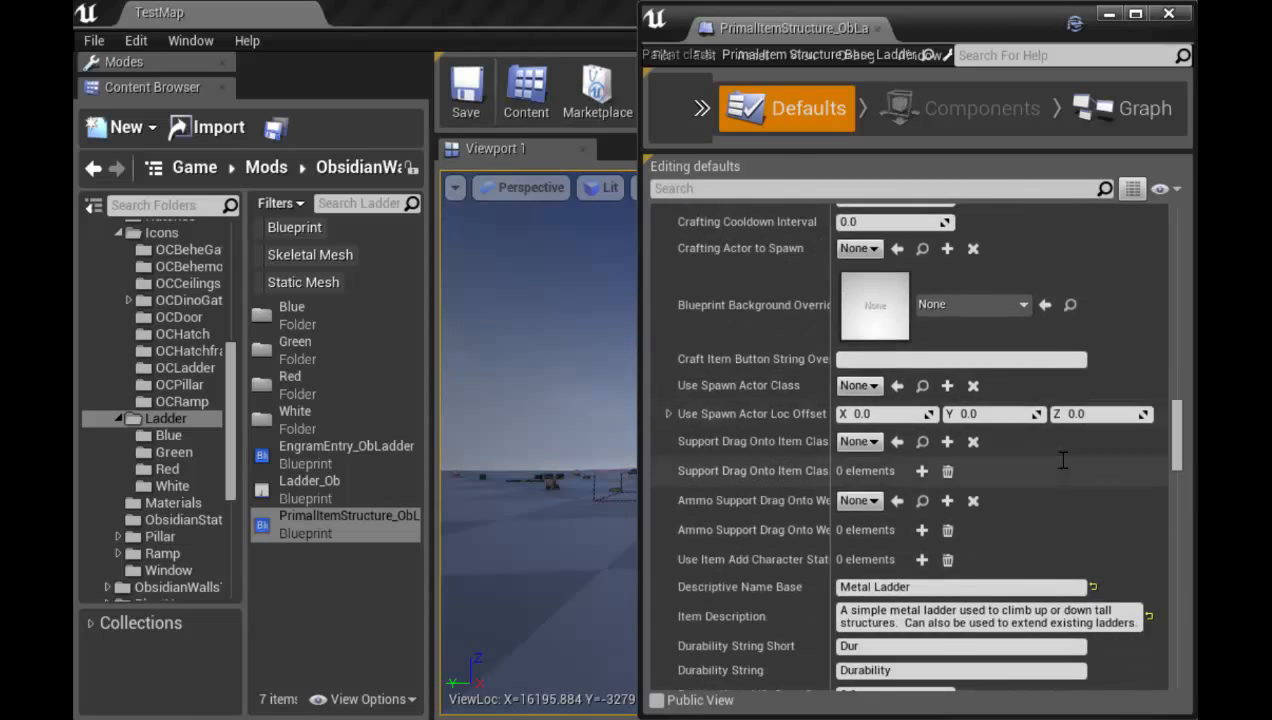
pyautogui.scroll(-1, 1063, 460)
pyautogui.moveTo(872, 553); pyautogui.dragTo(833, 547)
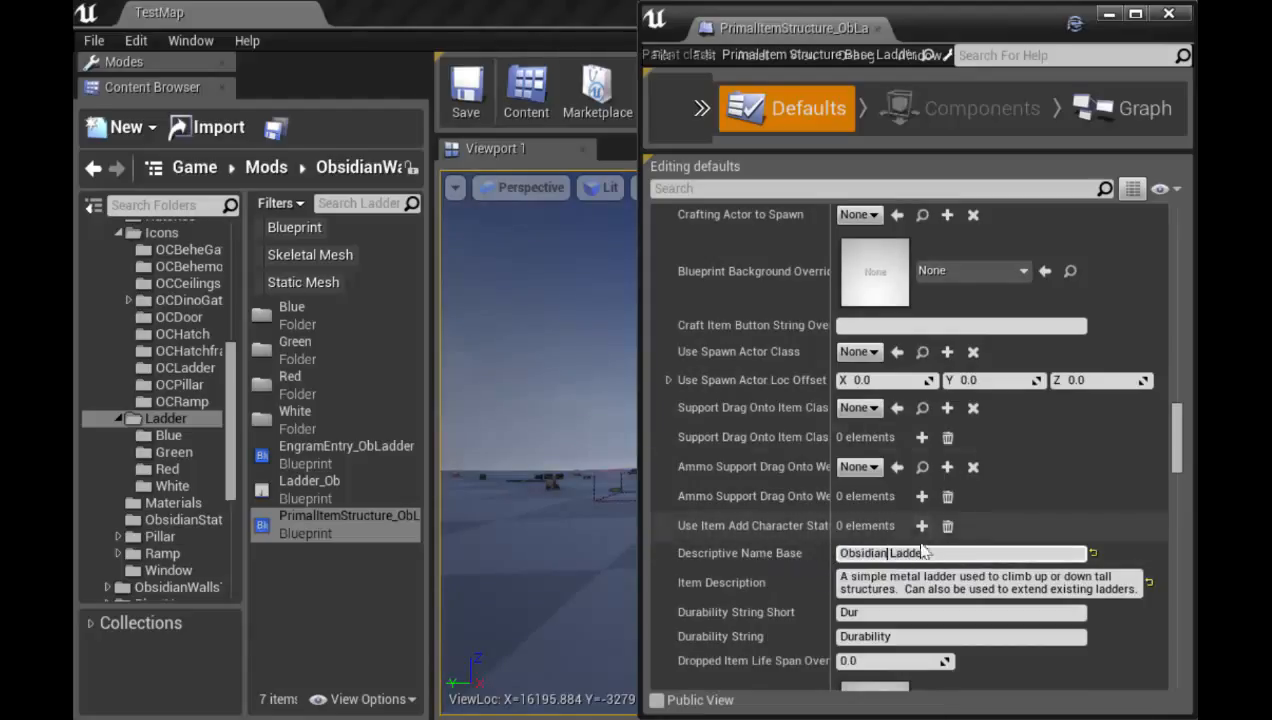
# Remove the word "metal" from the ladder's Item Description
pyautogui.click(917, 581)
pyautogui.moveTo(917, 581); pyautogui.dragTo(899, 577)
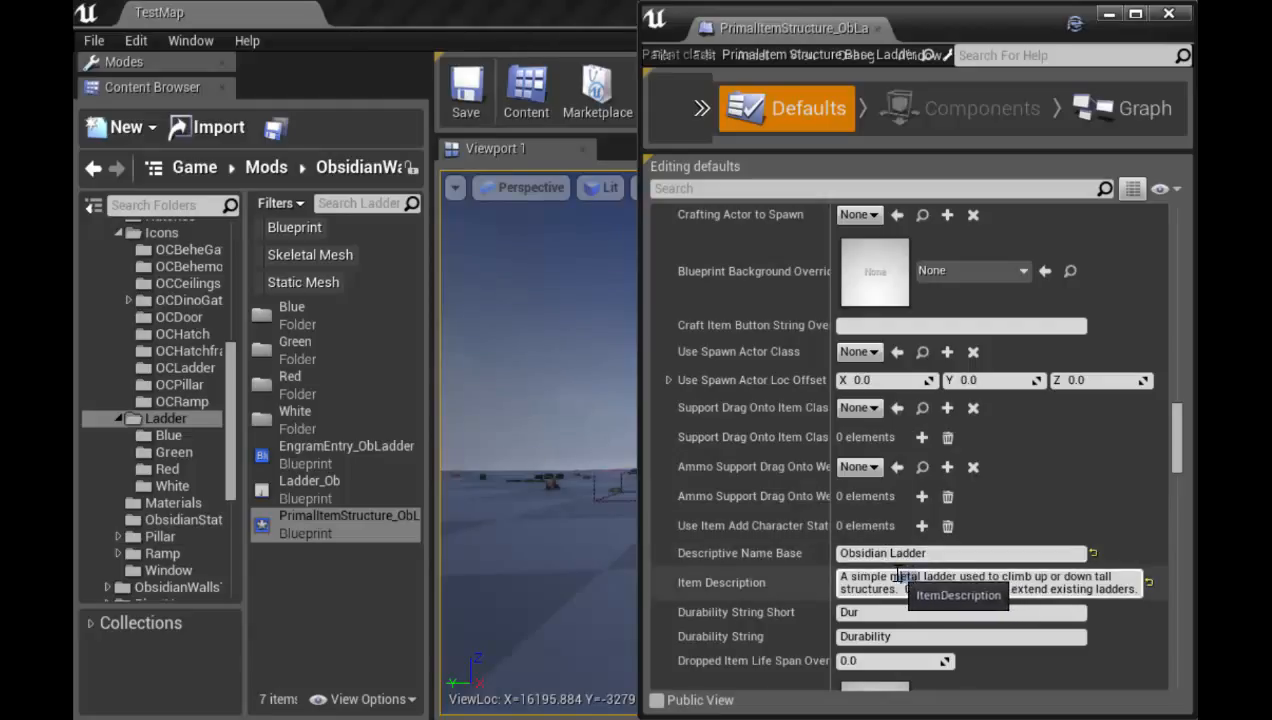
pyautogui.press('BackSpace')
pyautogui.press('BackSpace')
pyautogui.press('BackSpace')
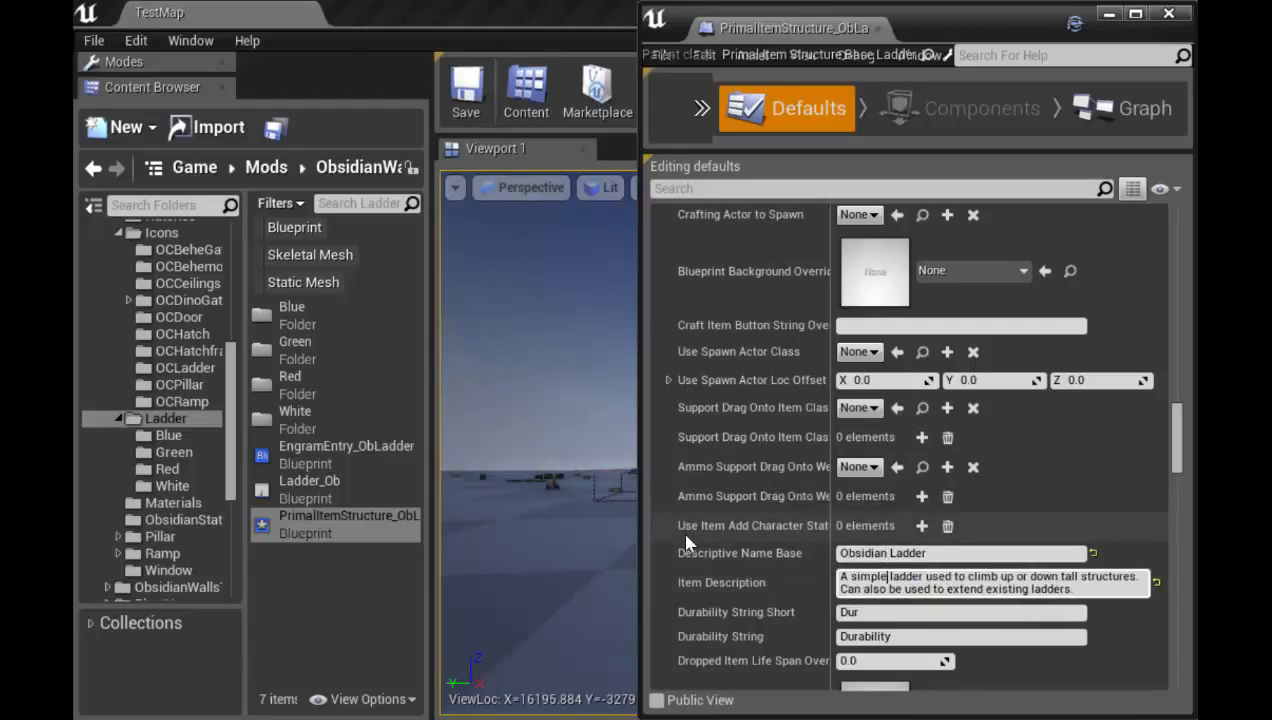
# Insert the word "obsidian" before "ladder" in the Item Description, maximize the blueprint window, and compile and save the blueprint
pyautogui.write('ob')
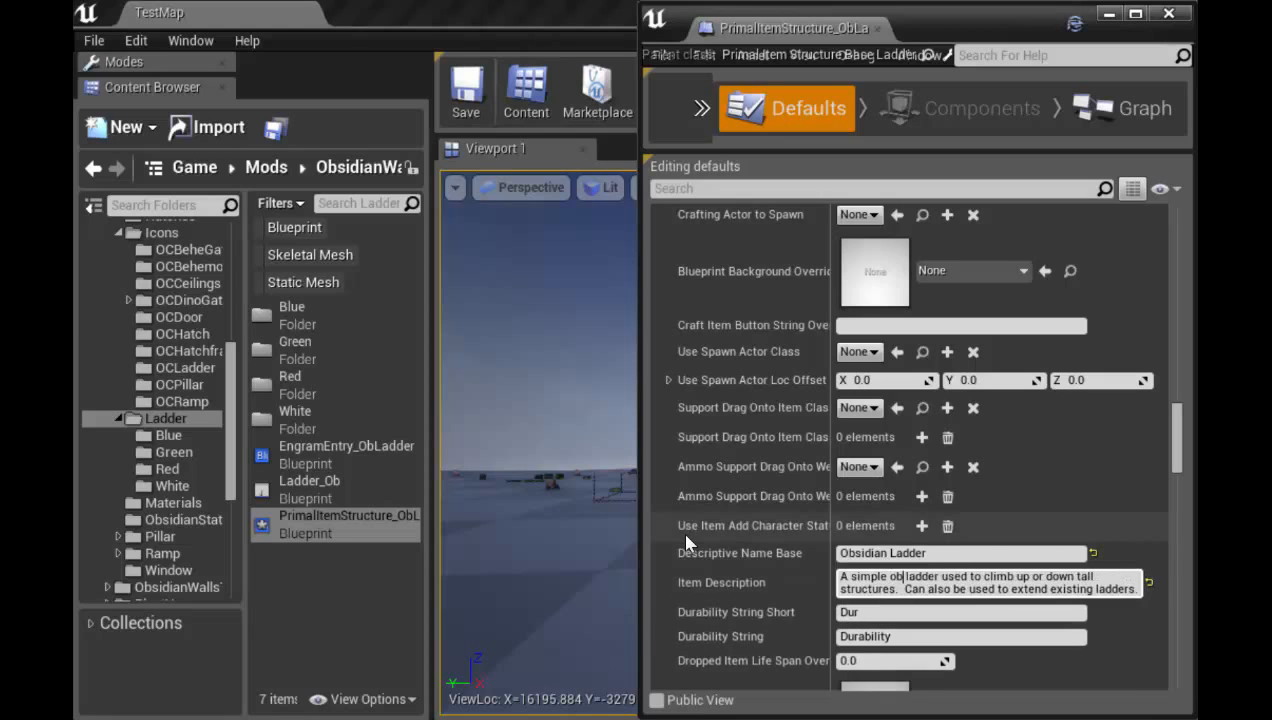
pyautogui.write('sidian')
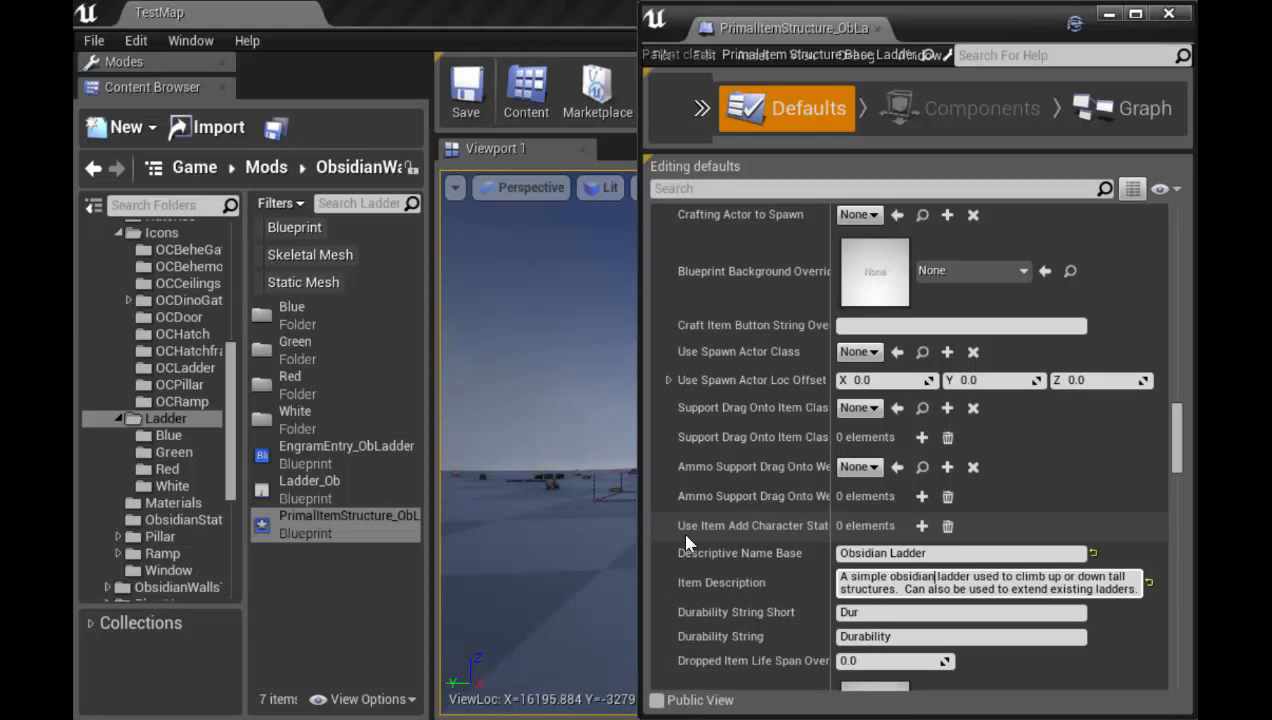
pyautogui.click(1144, 13)
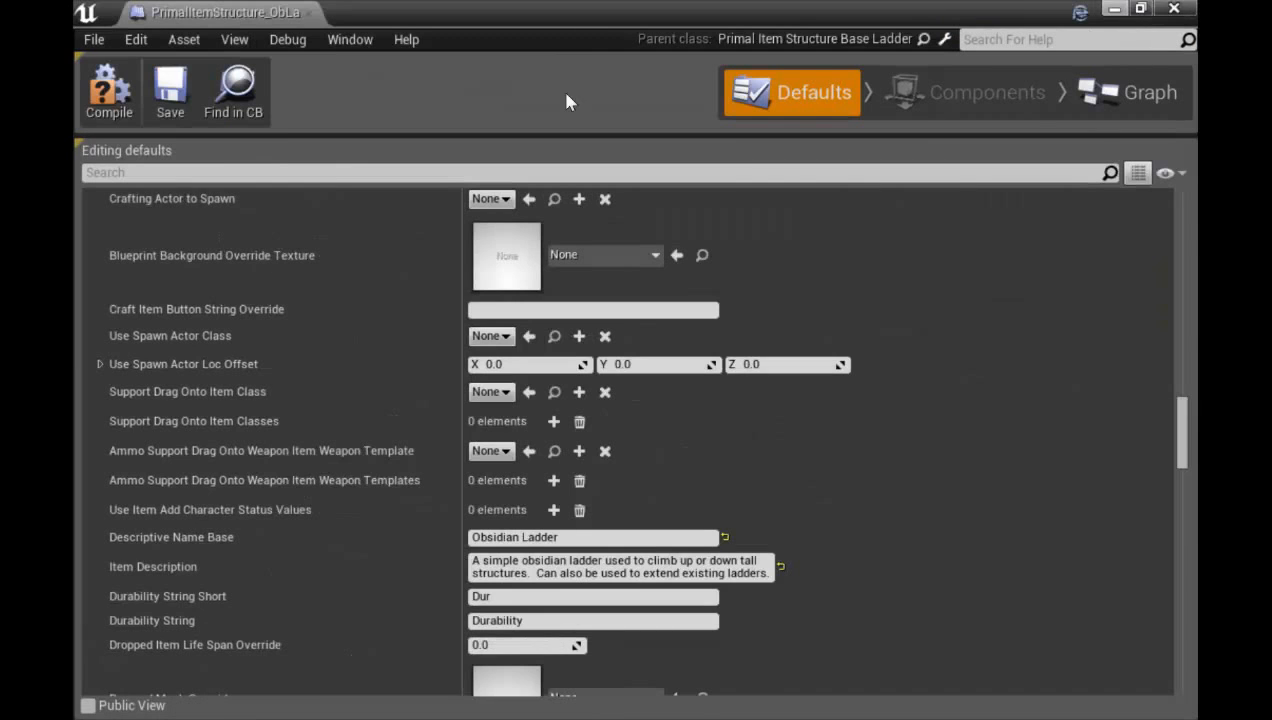
pyautogui.click(167, 108)
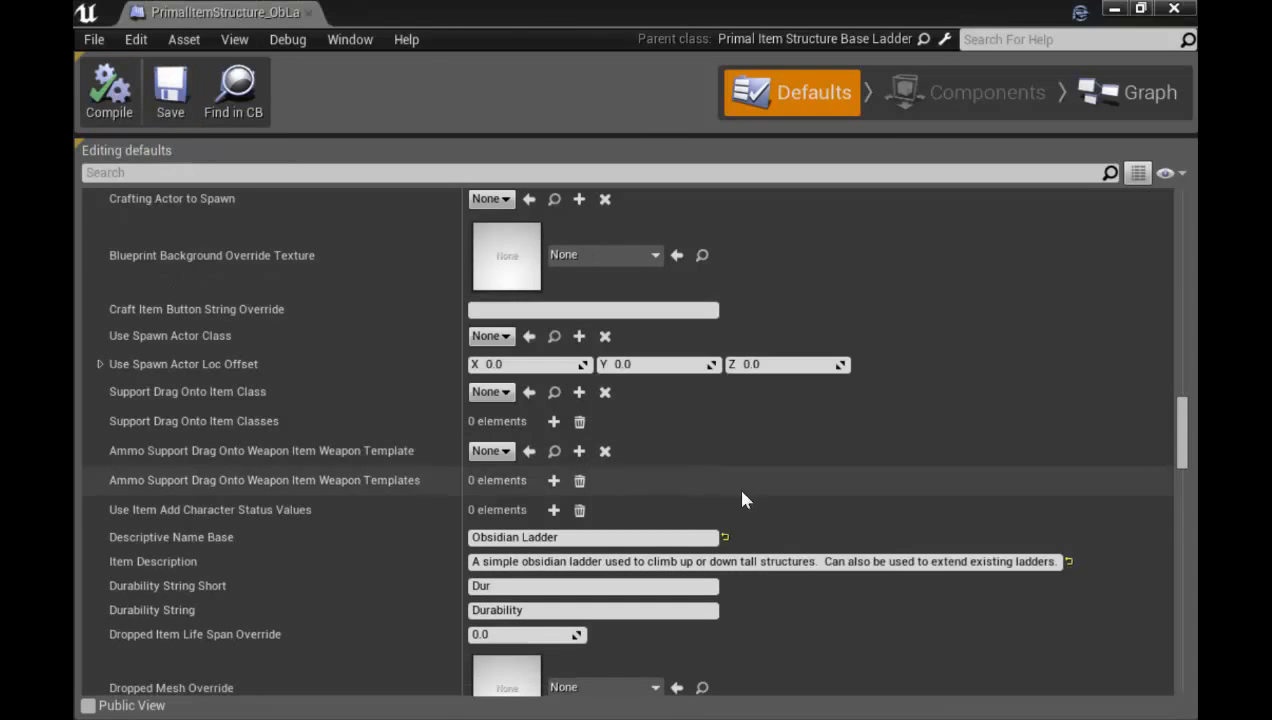
# Set the existing Base Crafting Resource Requirements entry to 10 of PrimalItemResource_Crystal
pyautogui.scroll(-10, 742, 499)
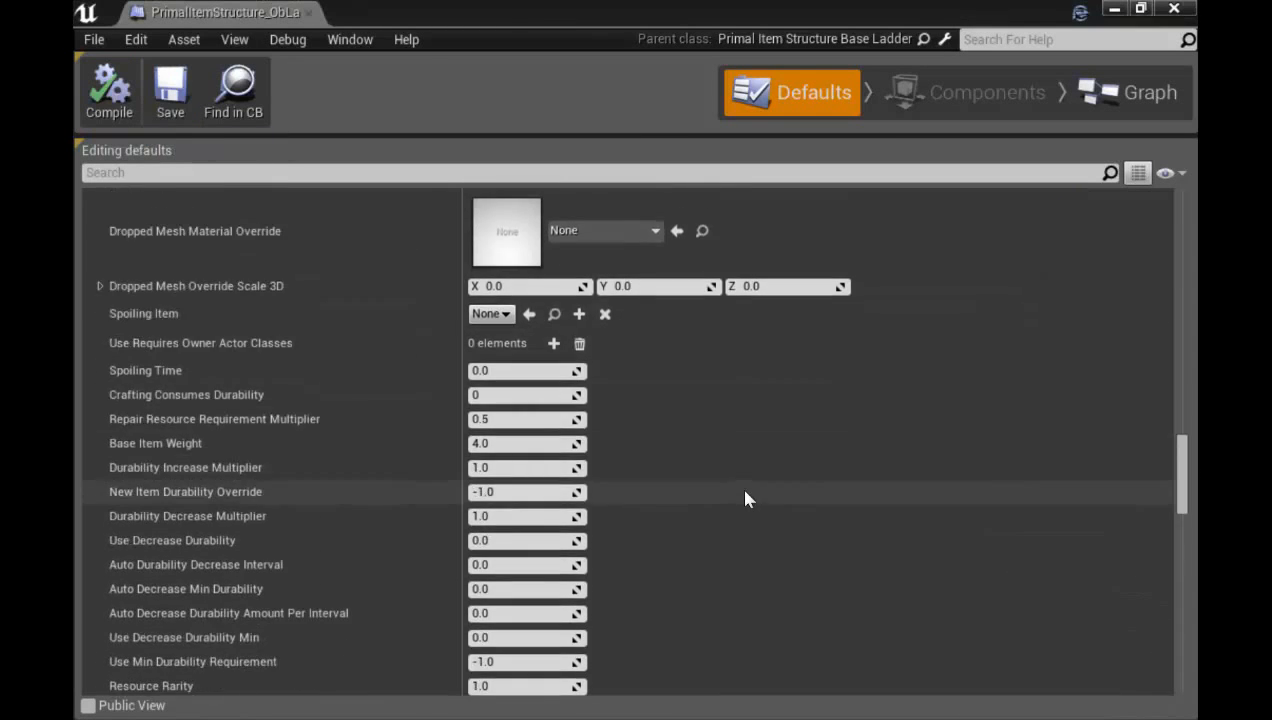
pyautogui.scroll(-5, 745, 499)
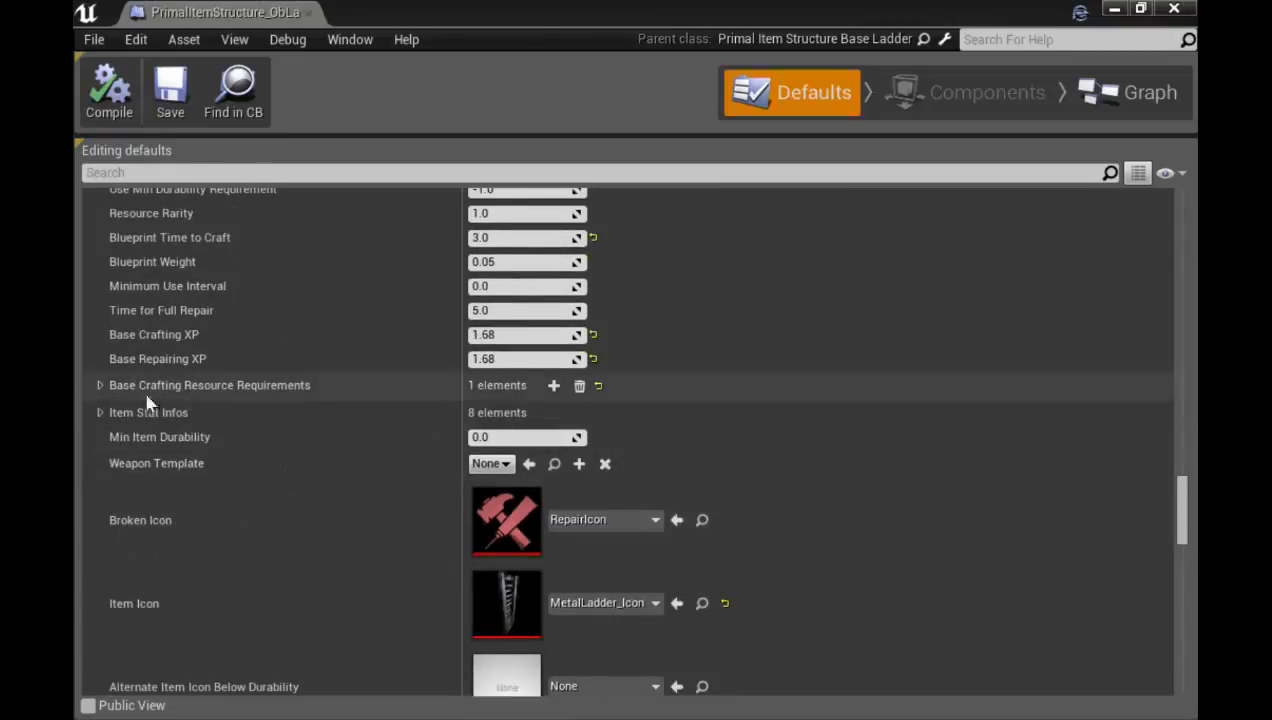
pyautogui.click(99, 385)
pyautogui.click(110, 411)
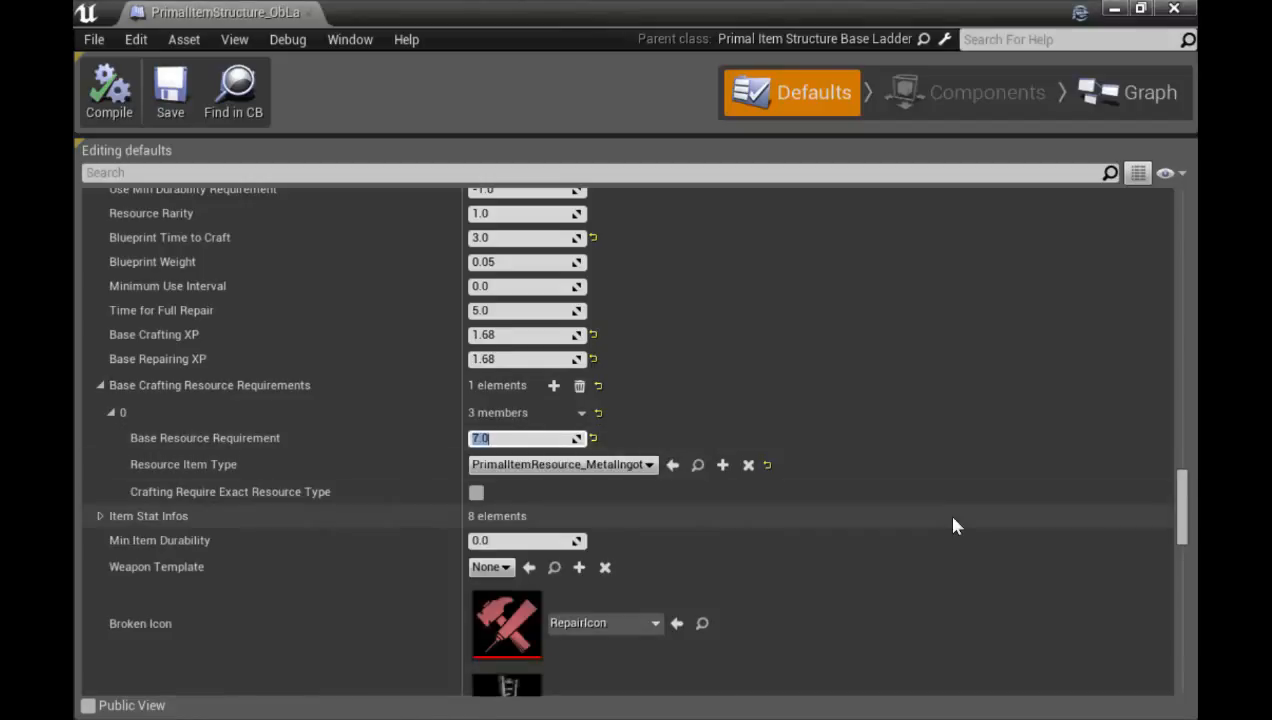
pyautogui.write('10')
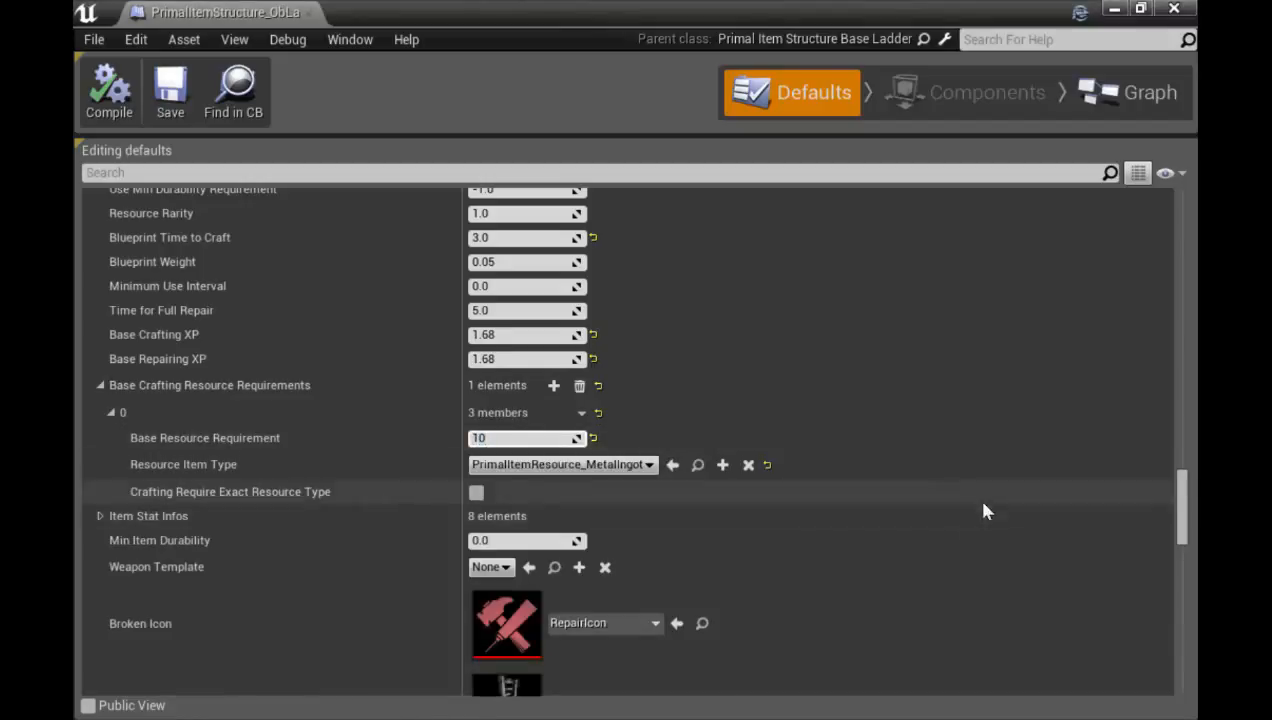
pyautogui.press('Return')
pyautogui.click(647, 466)
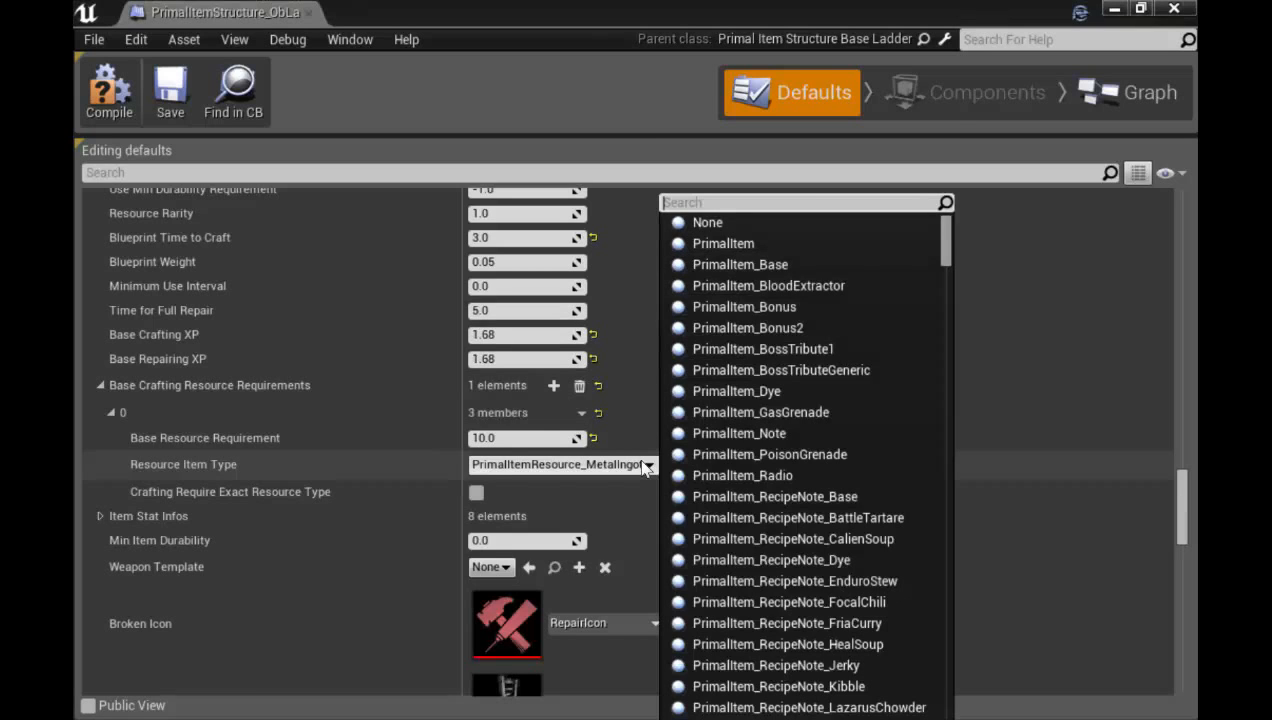
pyautogui.write('cry')
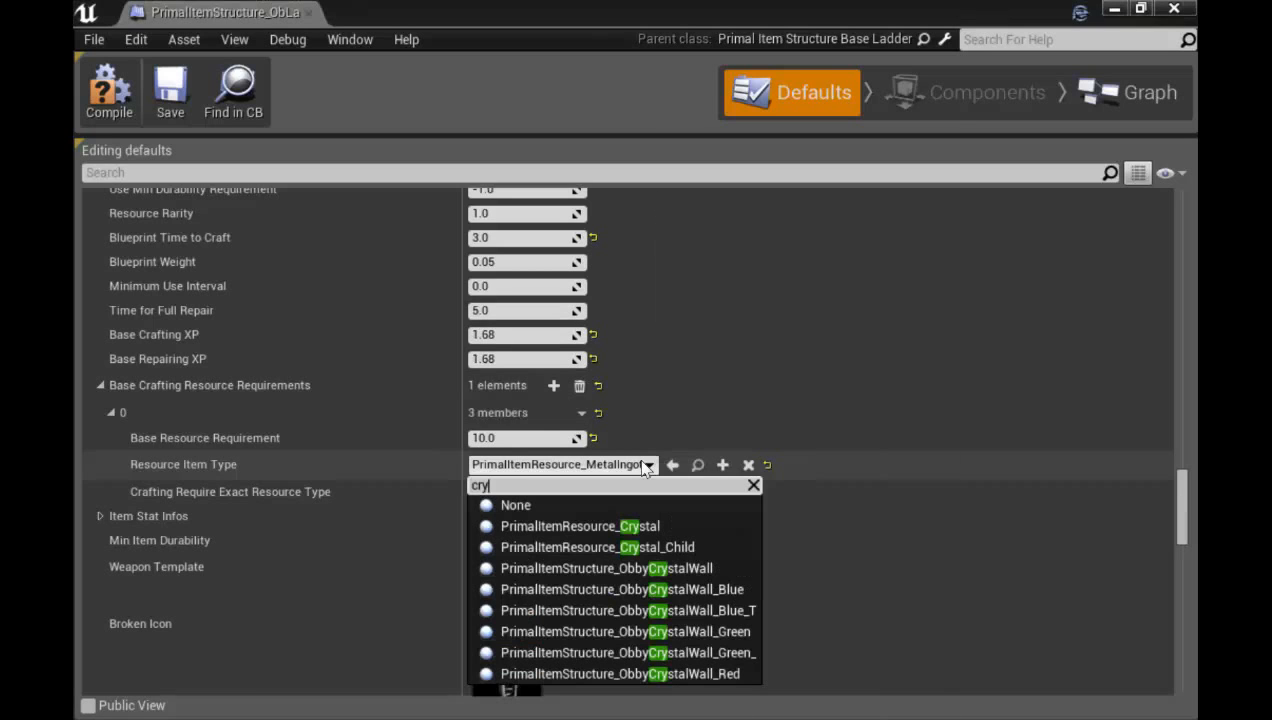
pyautogui.click(636, 527)
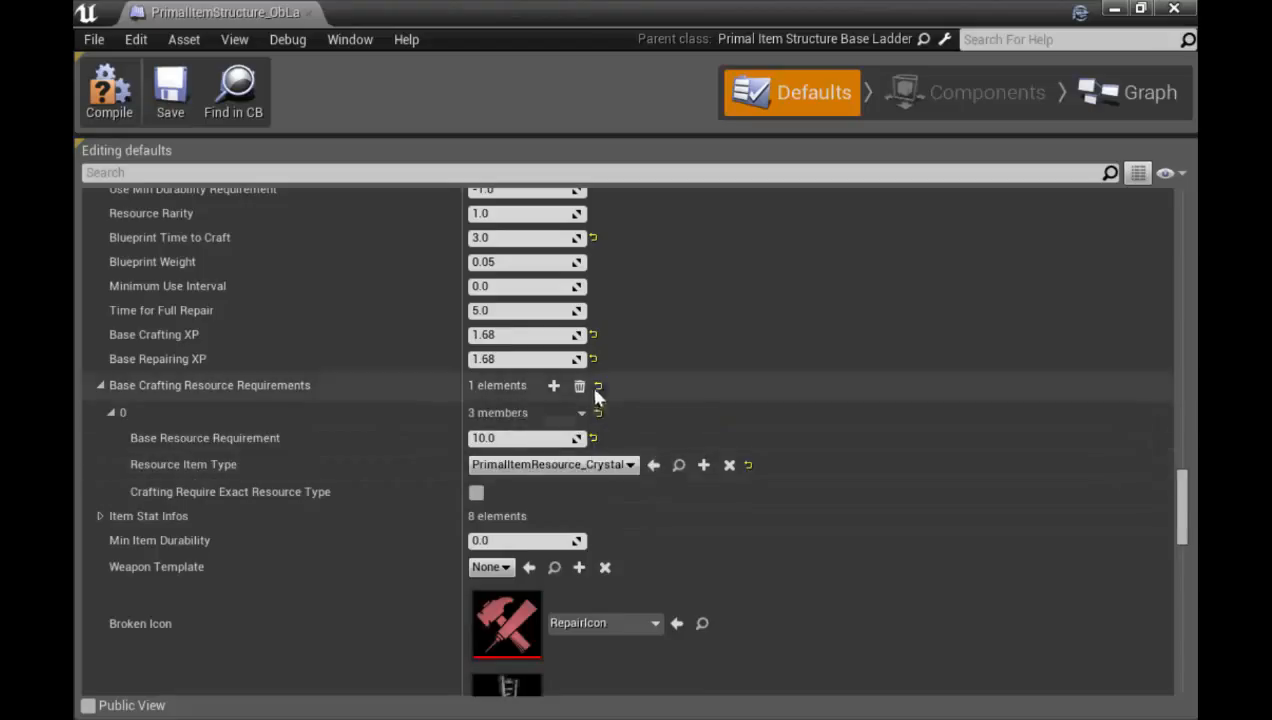
# Add a second crafting resource requirement of 5 PrimalItemResource_Obsidian, and compile and save the blueprint
pyautogui.click(553, 385)
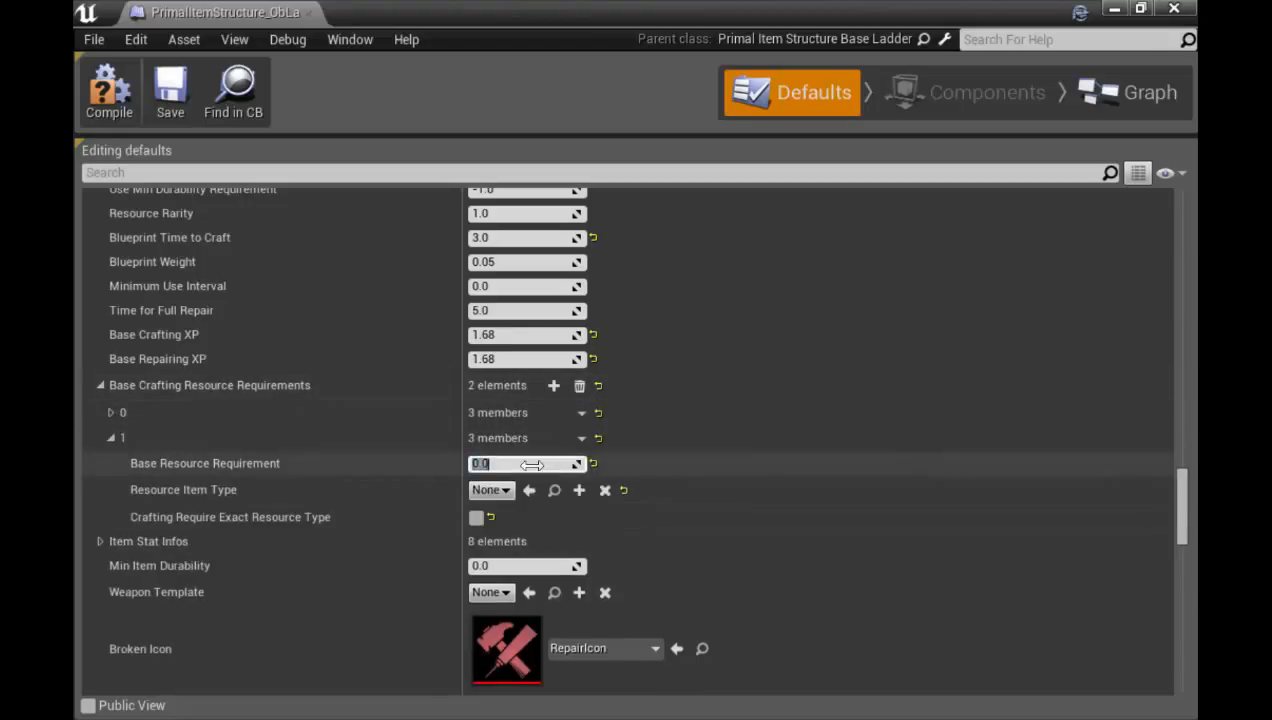
pyautogui.press('Return')
pyautogui.click(503, 490)
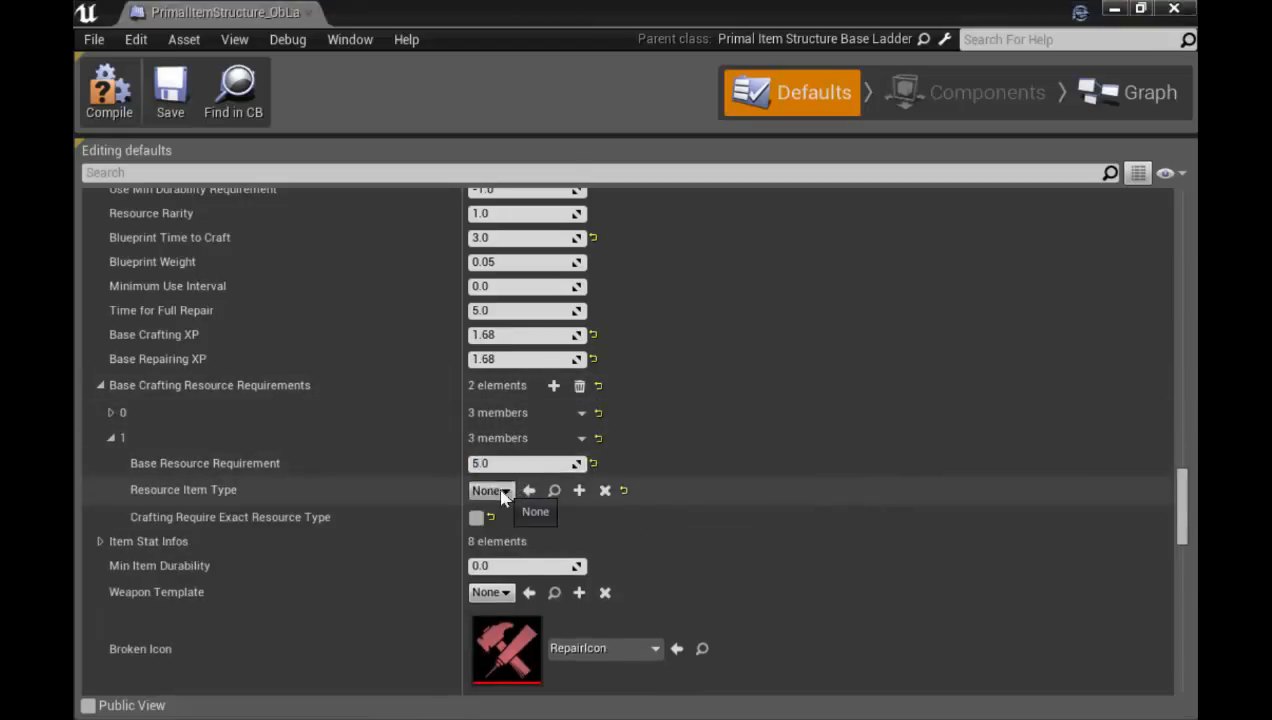
pyautogui.write('obsi')
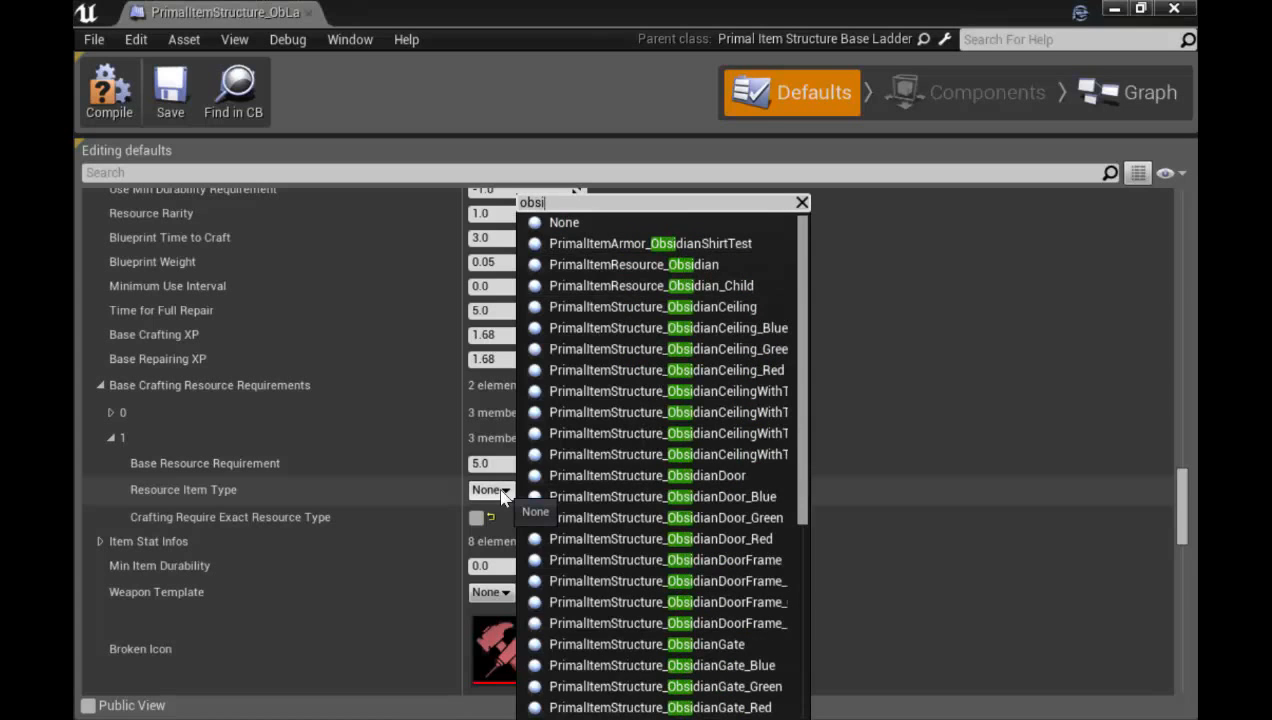
pyautogui.click(695, 264)
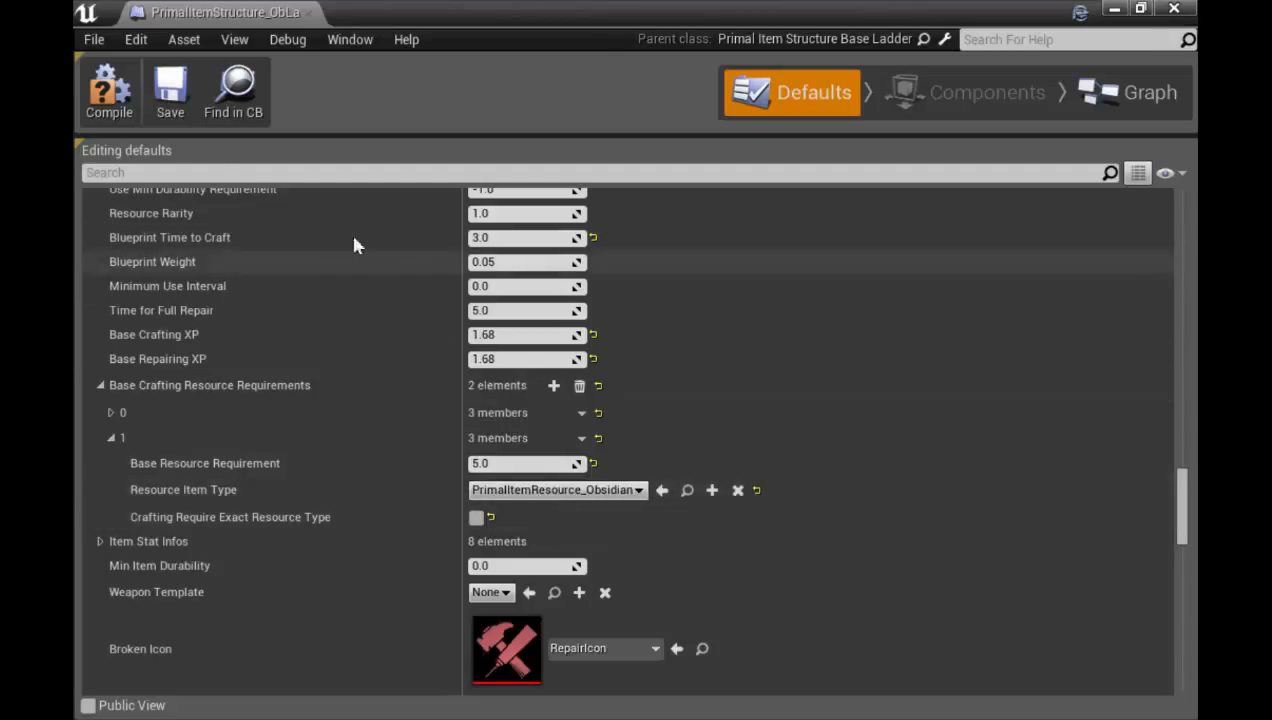
pyautogui.click(110, 112)
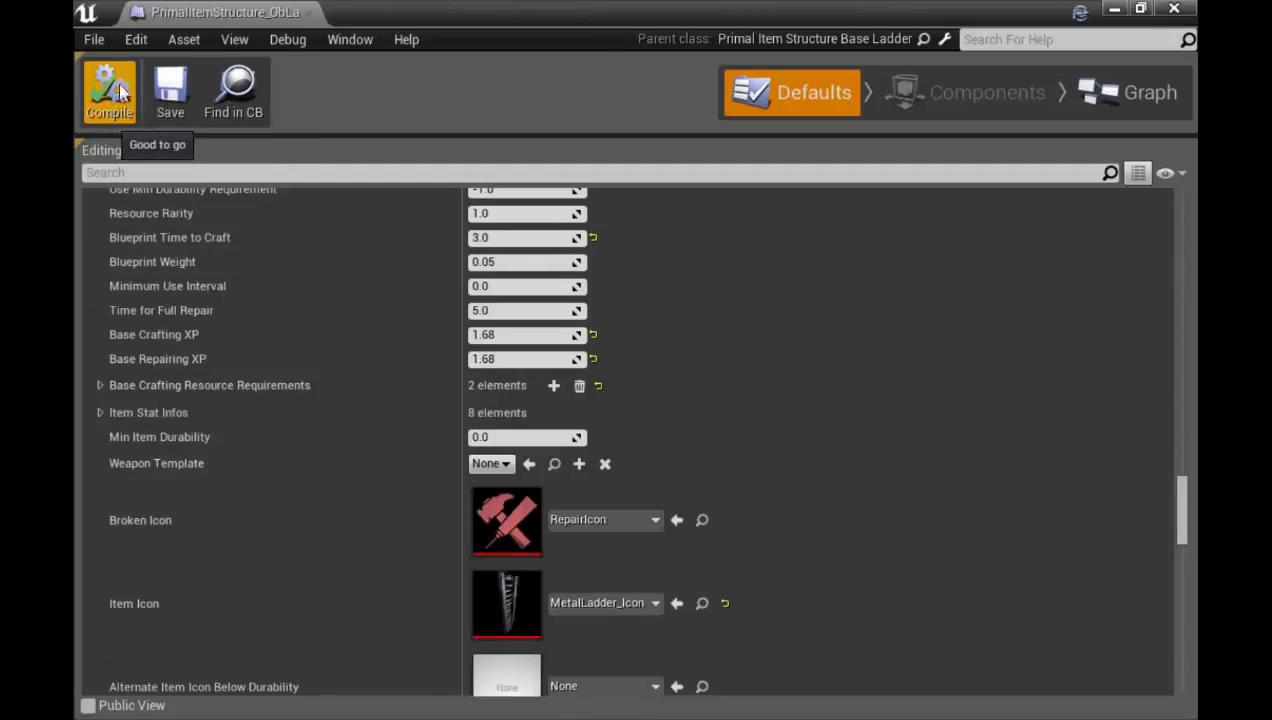
pyautogui.click(167, 97)
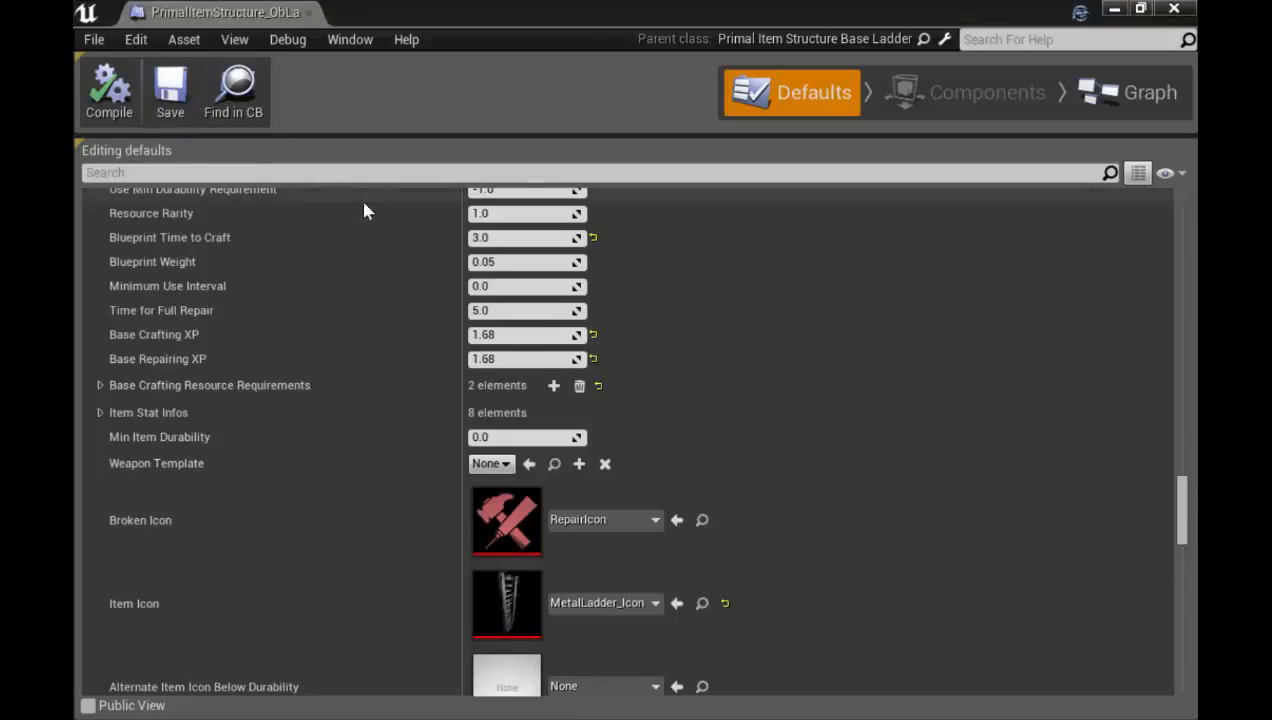
# Restore the blueprint window beside the content list and set the Item Icon to ObLadder_Icon
pyautogui.scroll(1, 420, 494)
pyautogui.scroll(-1, 420, 494)
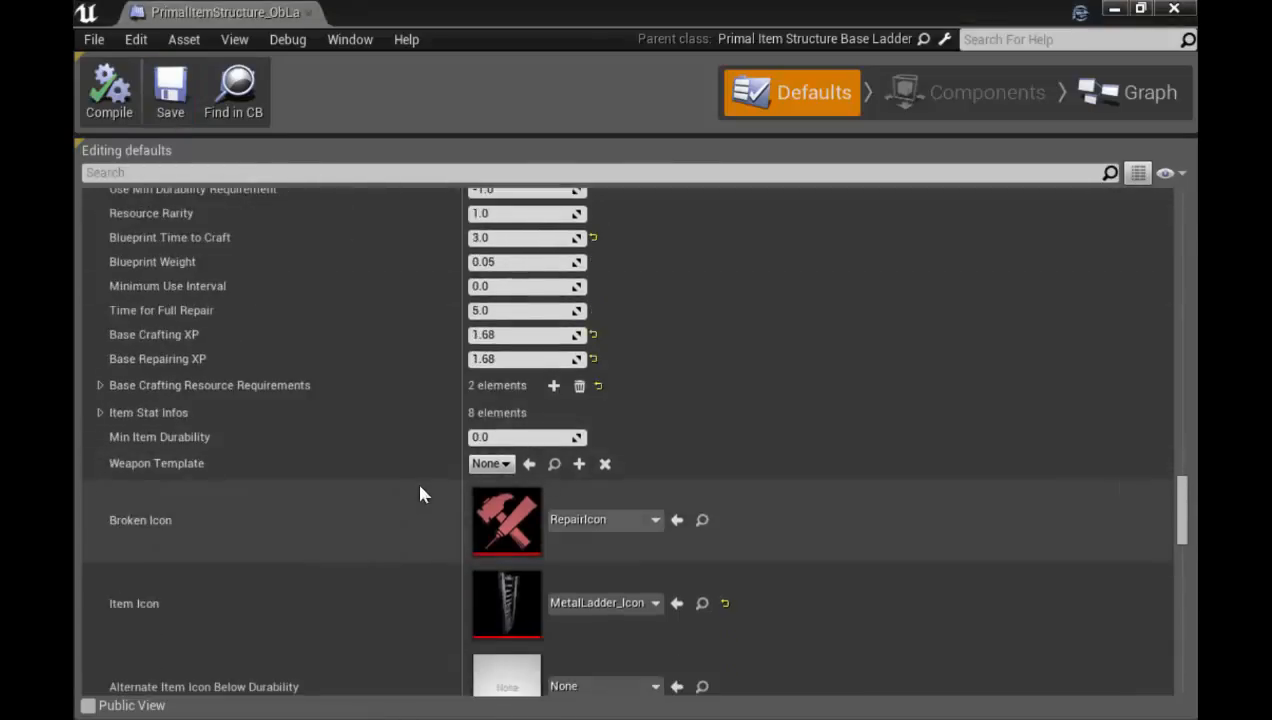
pyautogui.scroll(-2, 488, 527)
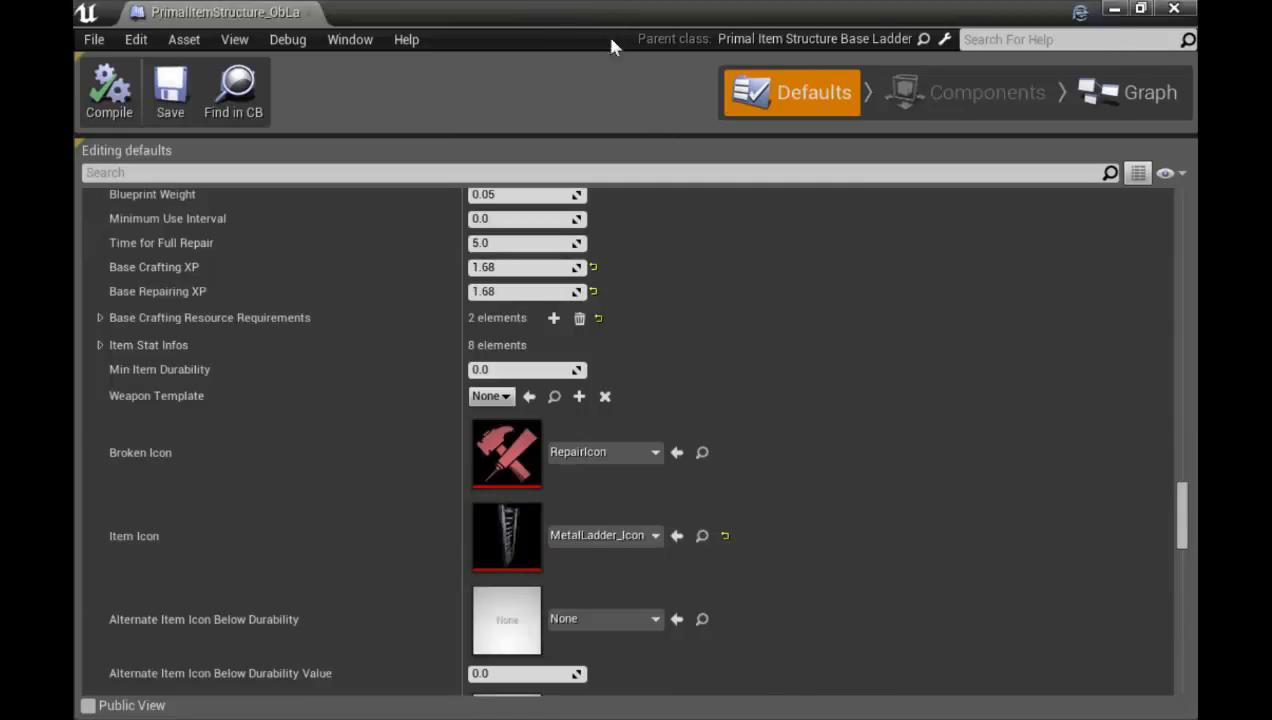
pyautogui.moveTo(612, 46); pyautogui.dragTo(1195, 240)
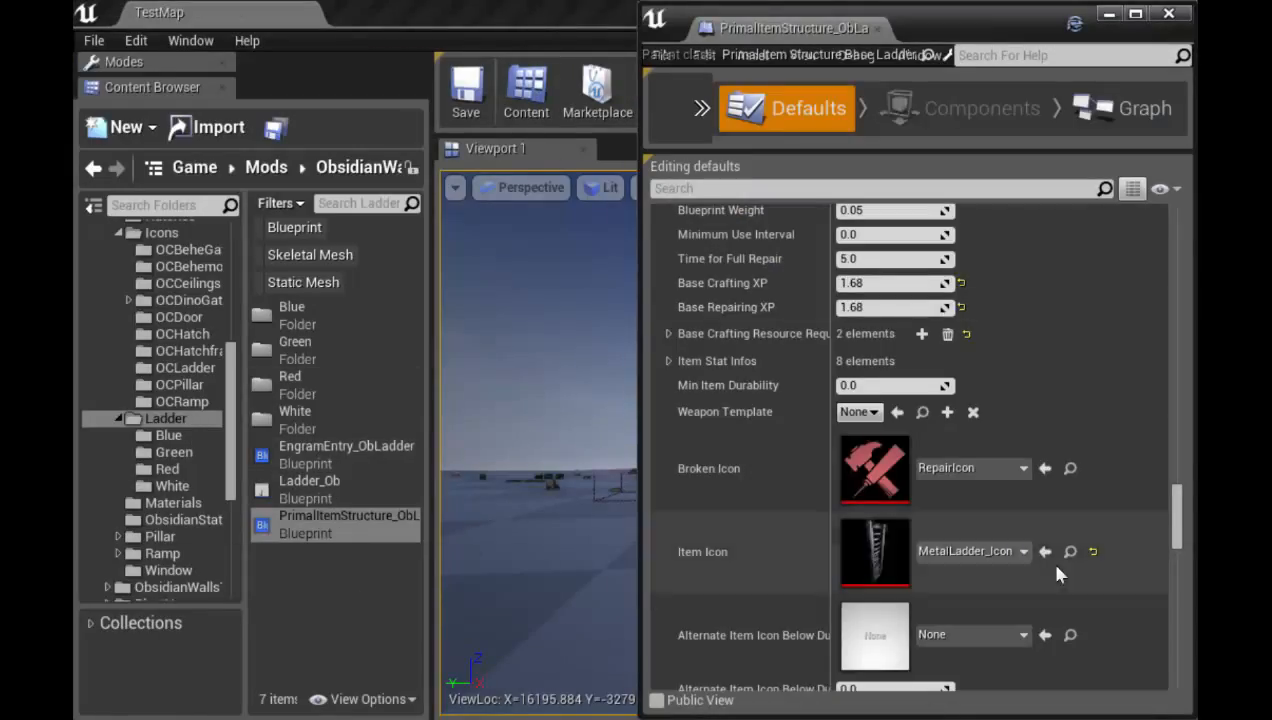
pyautogui.click(968, 560)
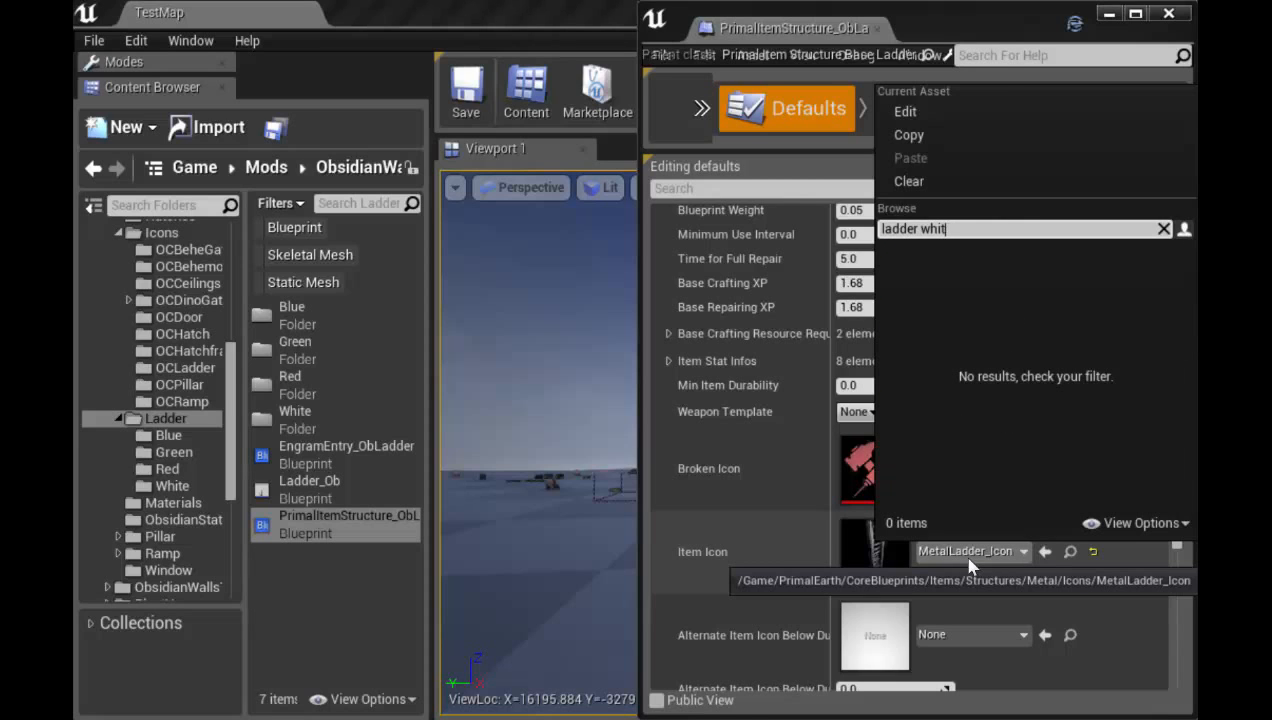
pyautogui.press('BackSpace')
pyautogui.press('BackSpace')
pyautogui.press('BackSpace')
pyautogui.press('BackSpace')
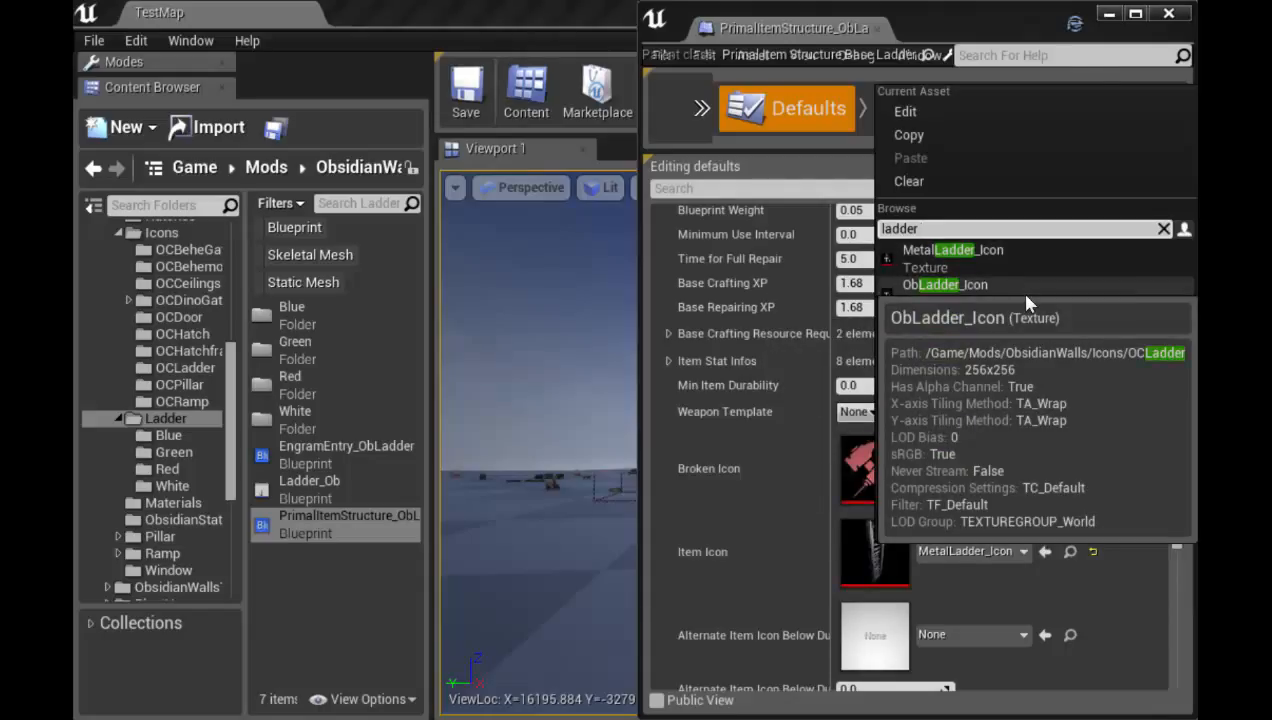
pyautogui.click(1025, 290)
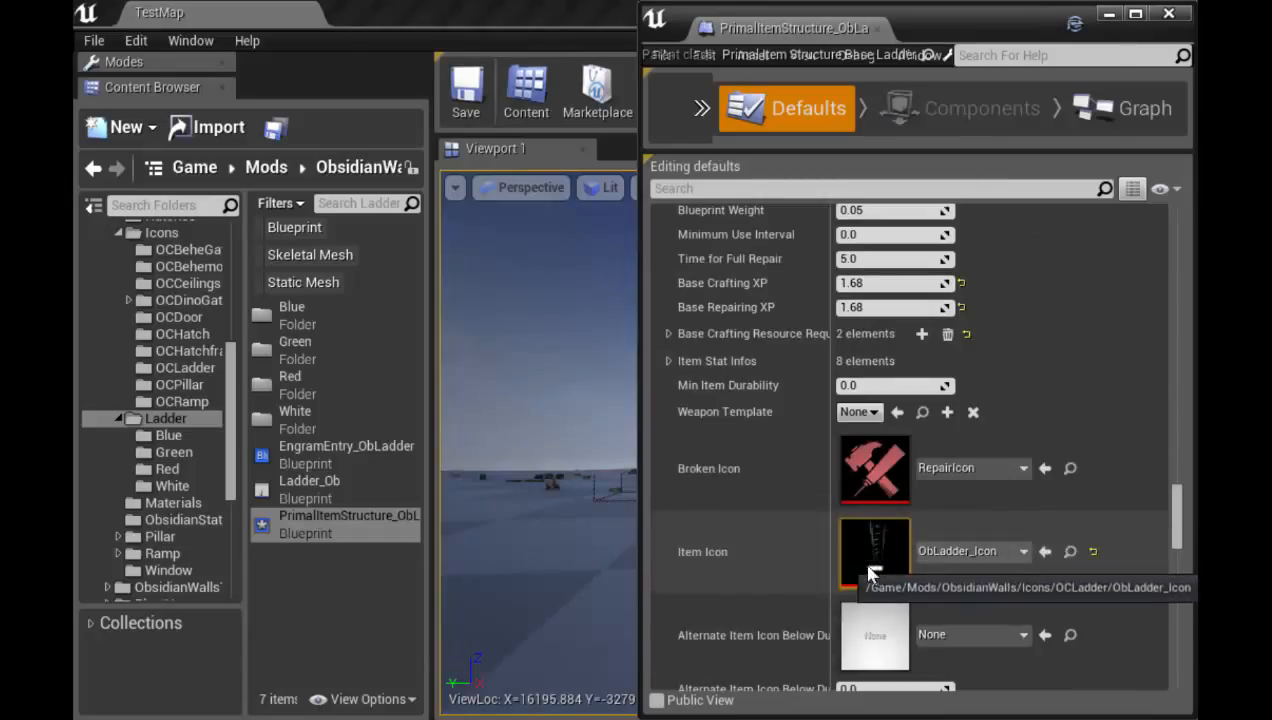
# Assign the Ladder_Ob blueprint from the Ladder folder as the item's Structure to Build
pyautogui.scroll(-6, 748, 513)
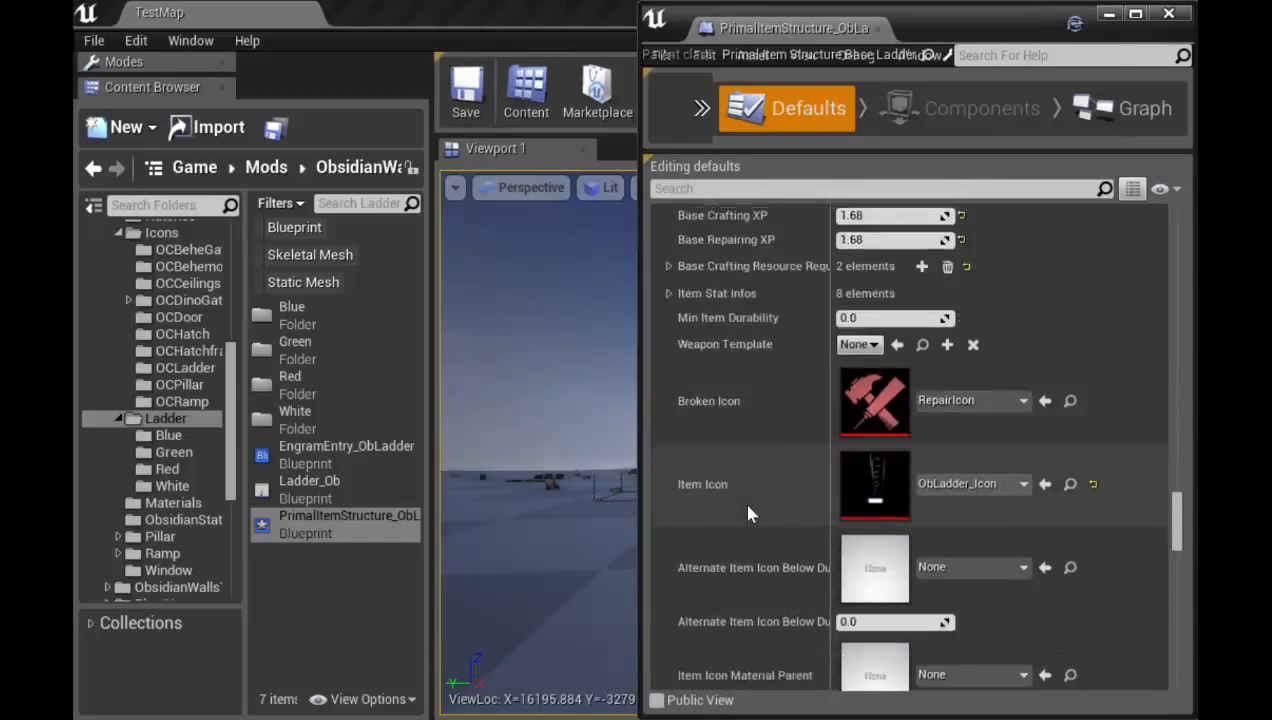
pyautogui.scroll(-2, 752, 540)
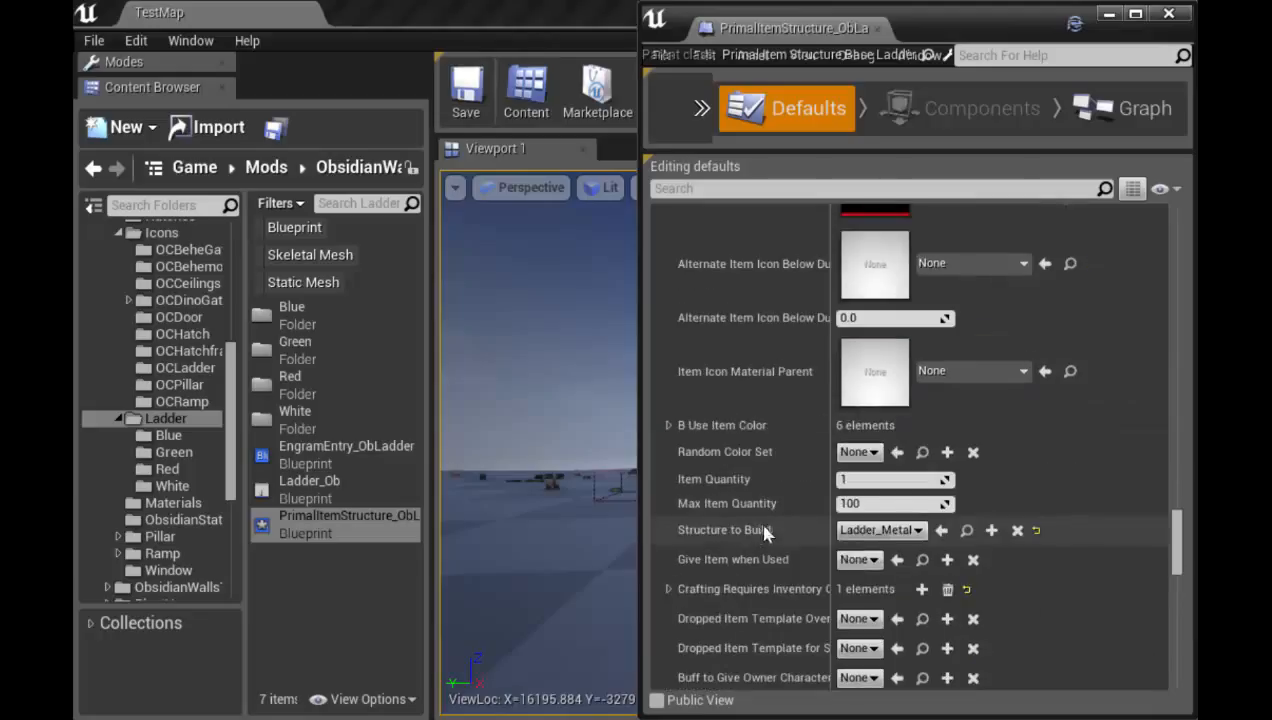
pyautogui.click(330, 480)
pyautogui.click(941, 530)
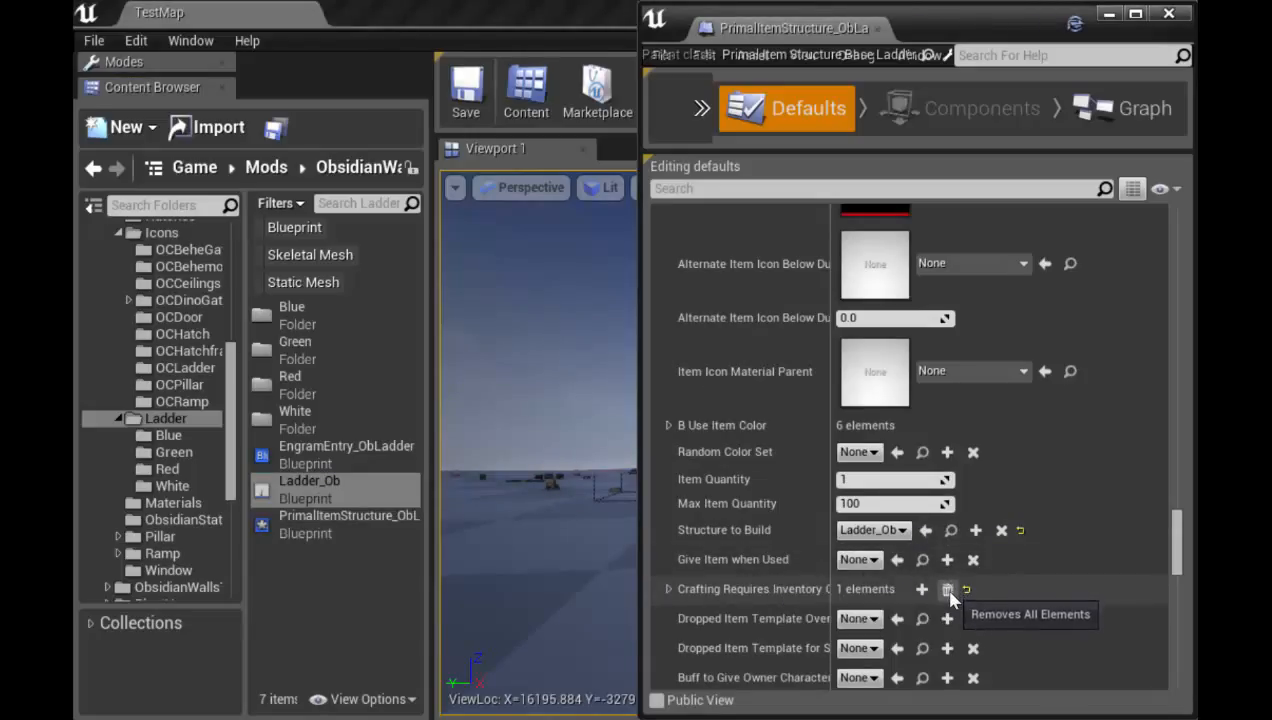
# Maximize the blueprint window and set the Crafting Requires Inventory Component entry to PrimalInventoryBP_ObsidianStation
pyautogui.click(1135, 13)
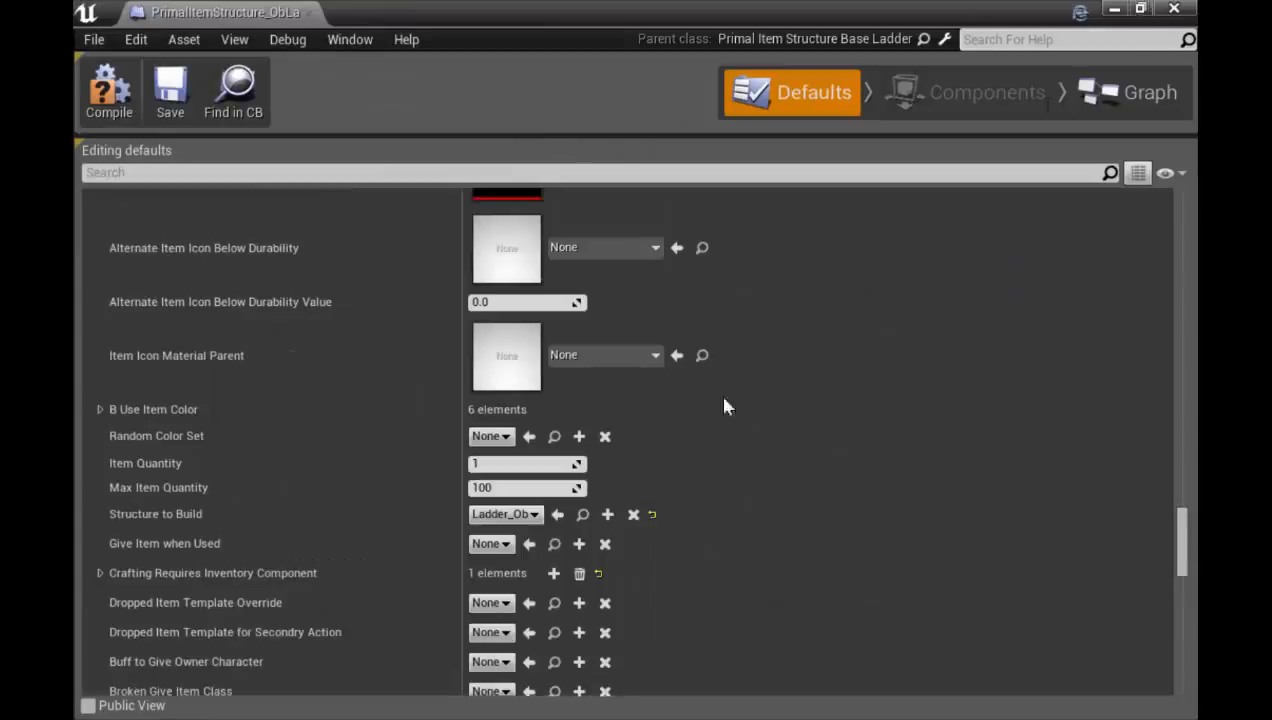
pyautogui.click(98, 573)
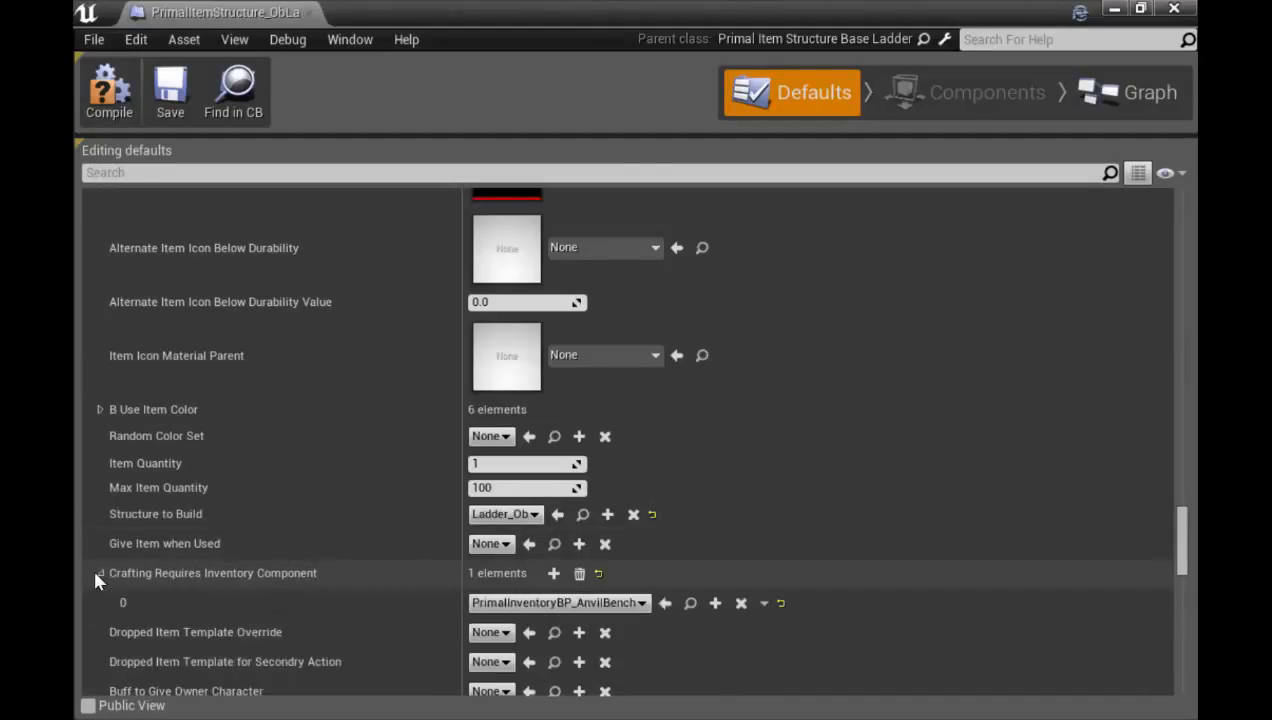
pyautogui.click(617, 603)
pyautogui.scroll(-5, 673, 320)
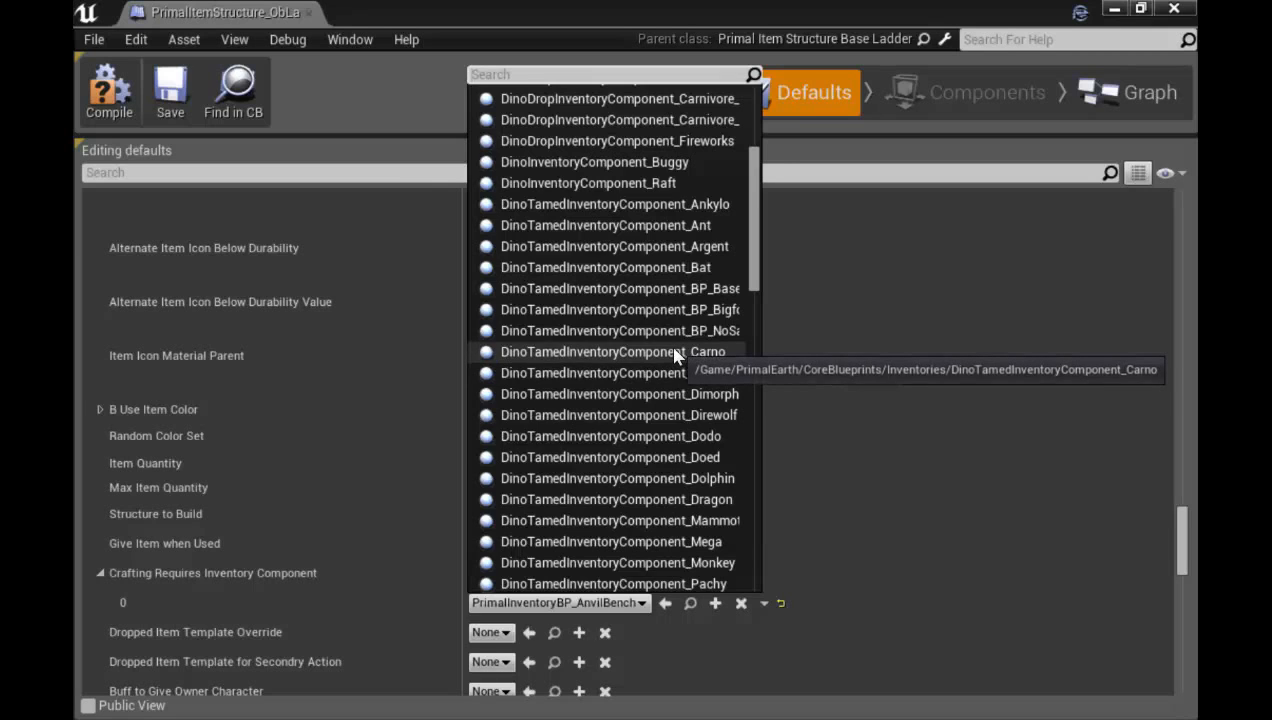
pyautogui.write('smith')
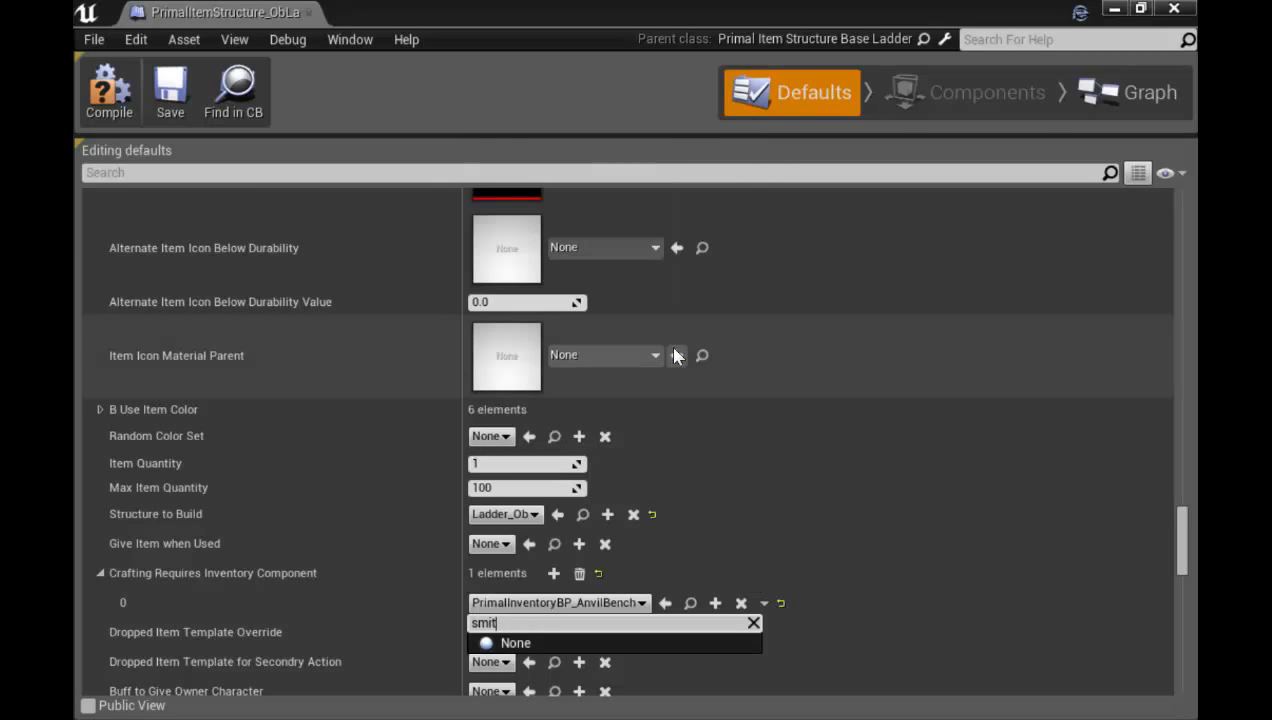
pyautogui.press('BackSpace')
pyautogui.press('BackSpace')
pyautogui.press('BackSpace')
pyautogui.press('BackSpace')
pyautogui.write('ob')
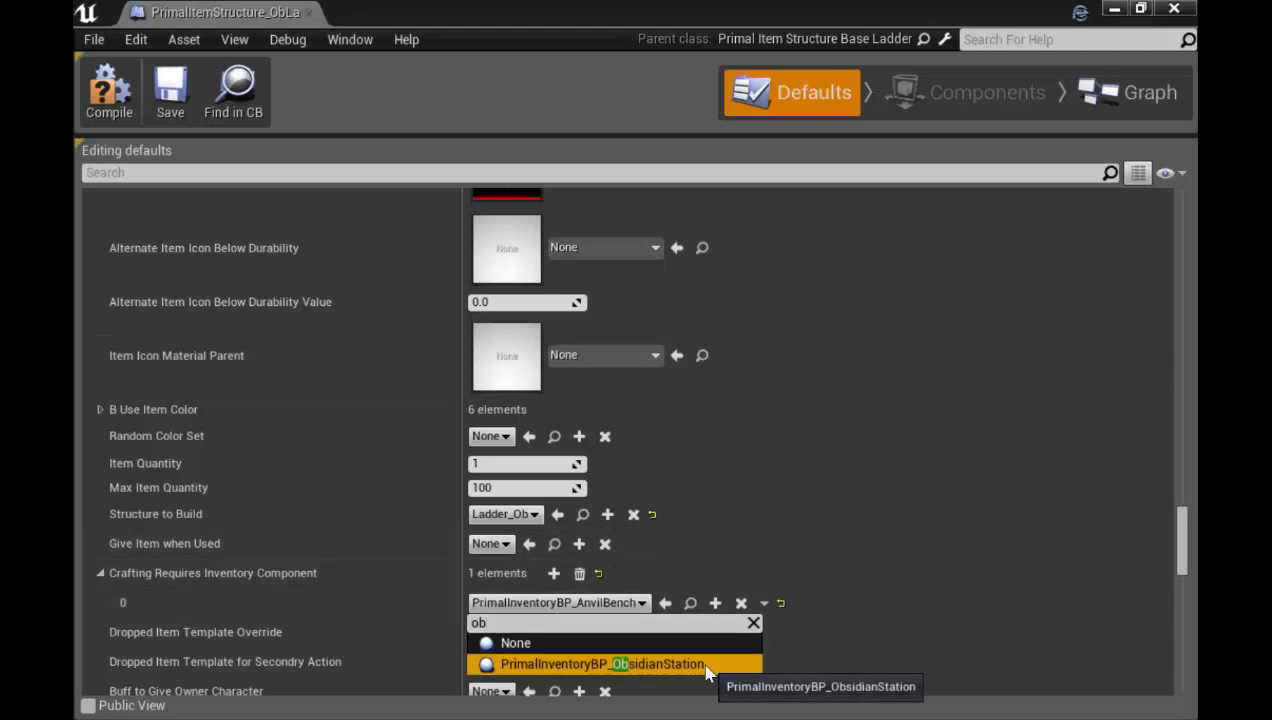
pyautogui.click(690, 664)
# Review the remaining item defaults below the crafting inventory requirement, through the Color Preview and Crops sections
pyautogui.scroll(-3, 845, 575)
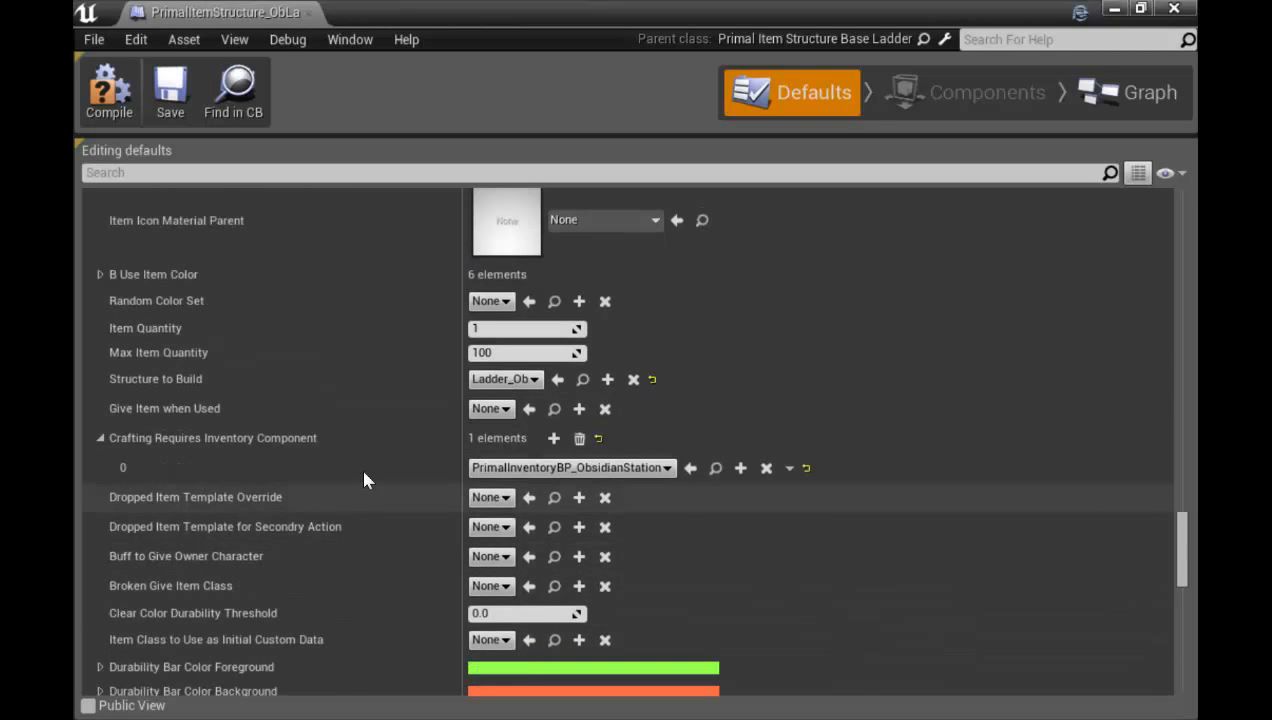
pyautogui.scroll(-2, 365, 468)
pyautogui.scroll(-4, 425, 465)
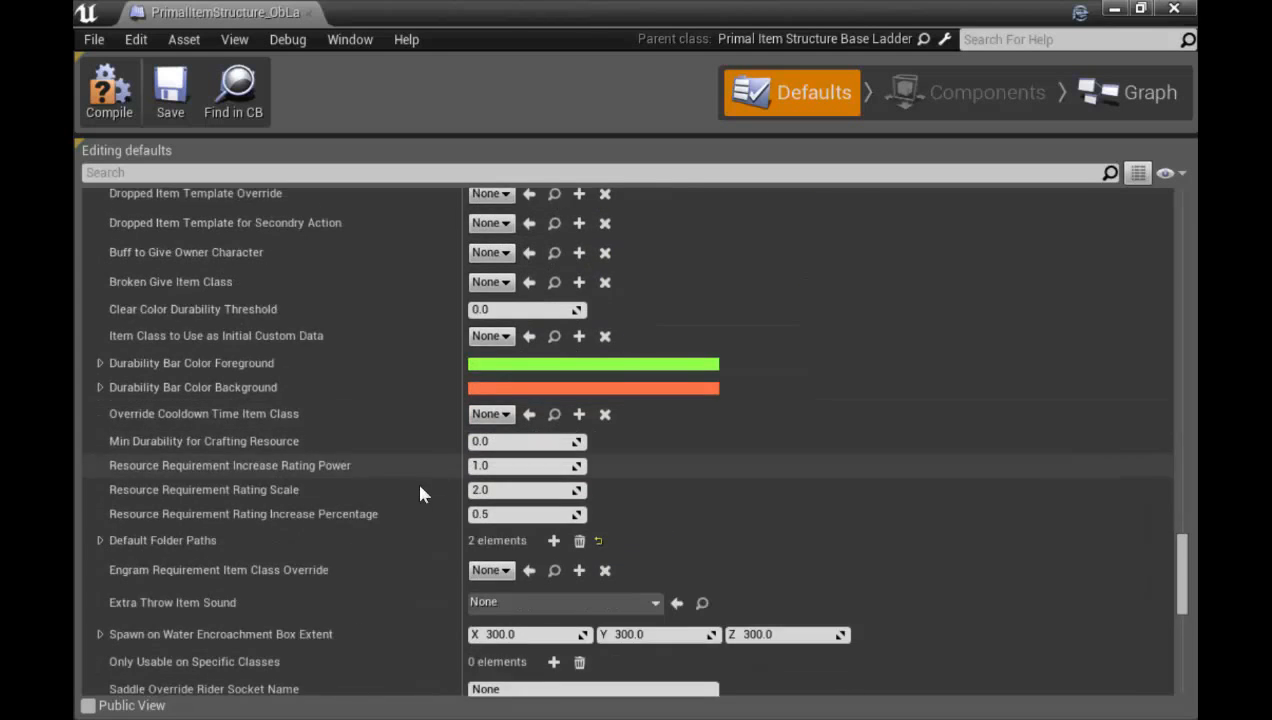
pyautogui.scroll(-8, 930, 535)
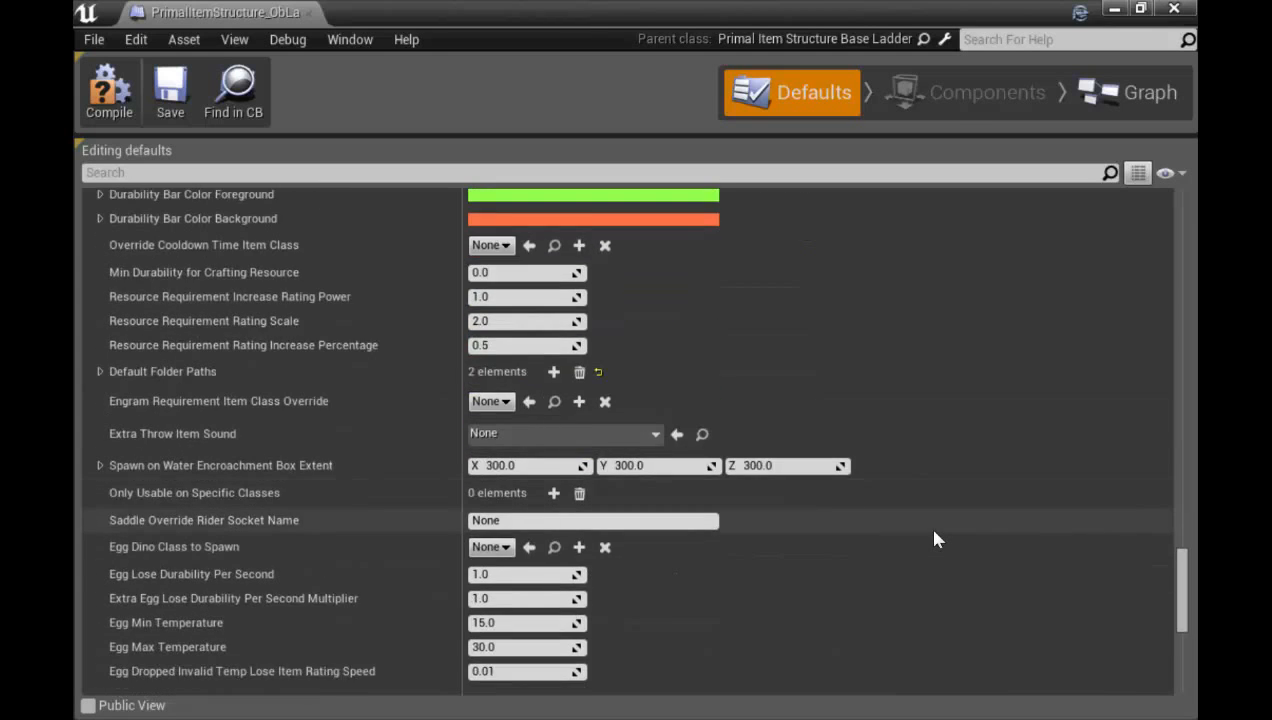
pyautogui.scroll(-7, 934, 533)
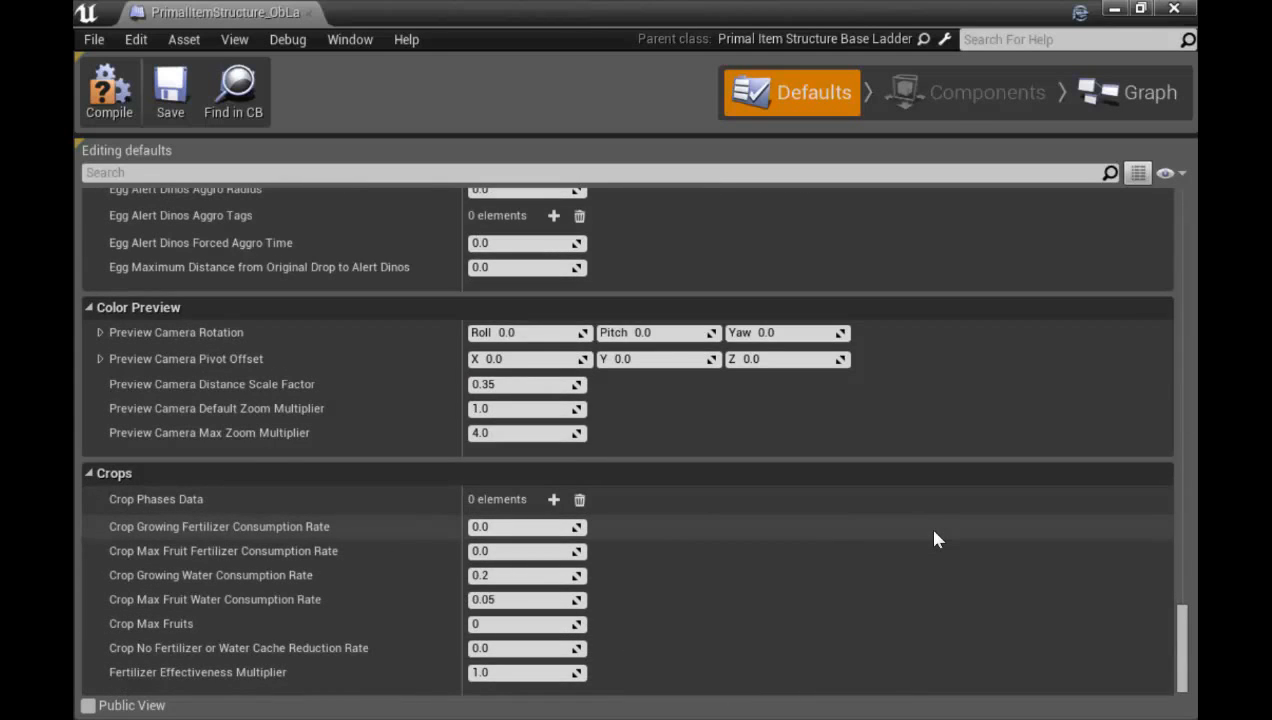
# Compile the obsidian ladder item blueprint and review its defaults back up through the crafting requirements and item sounds
pyautogui.scroll(8, 934, 539)
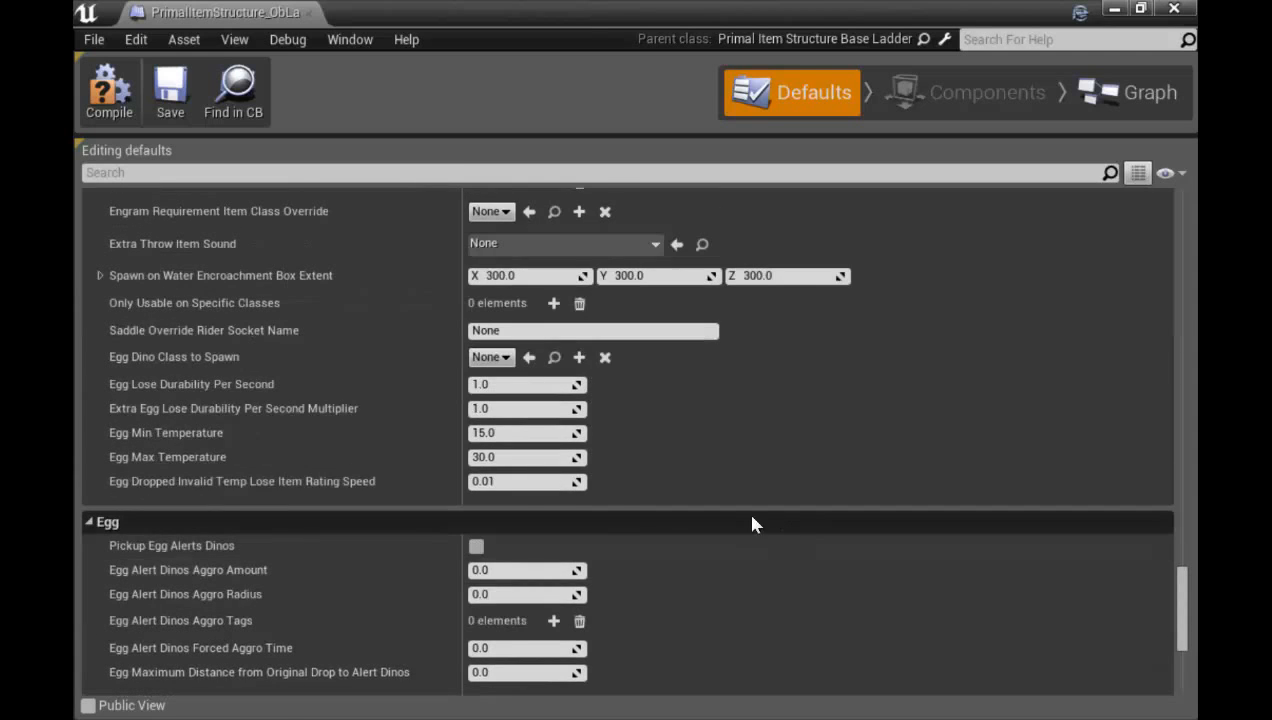
pyautogui.scroll(13, 386, 438)
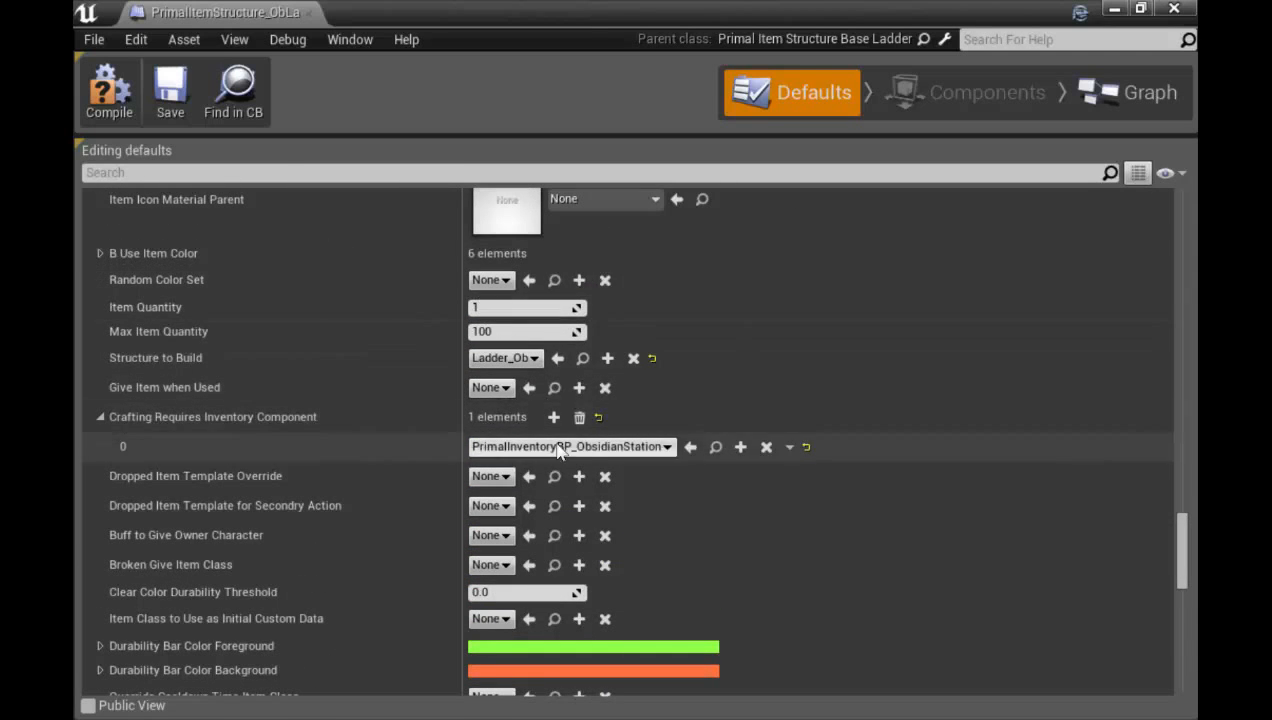
pyautogui.click(113, 105)
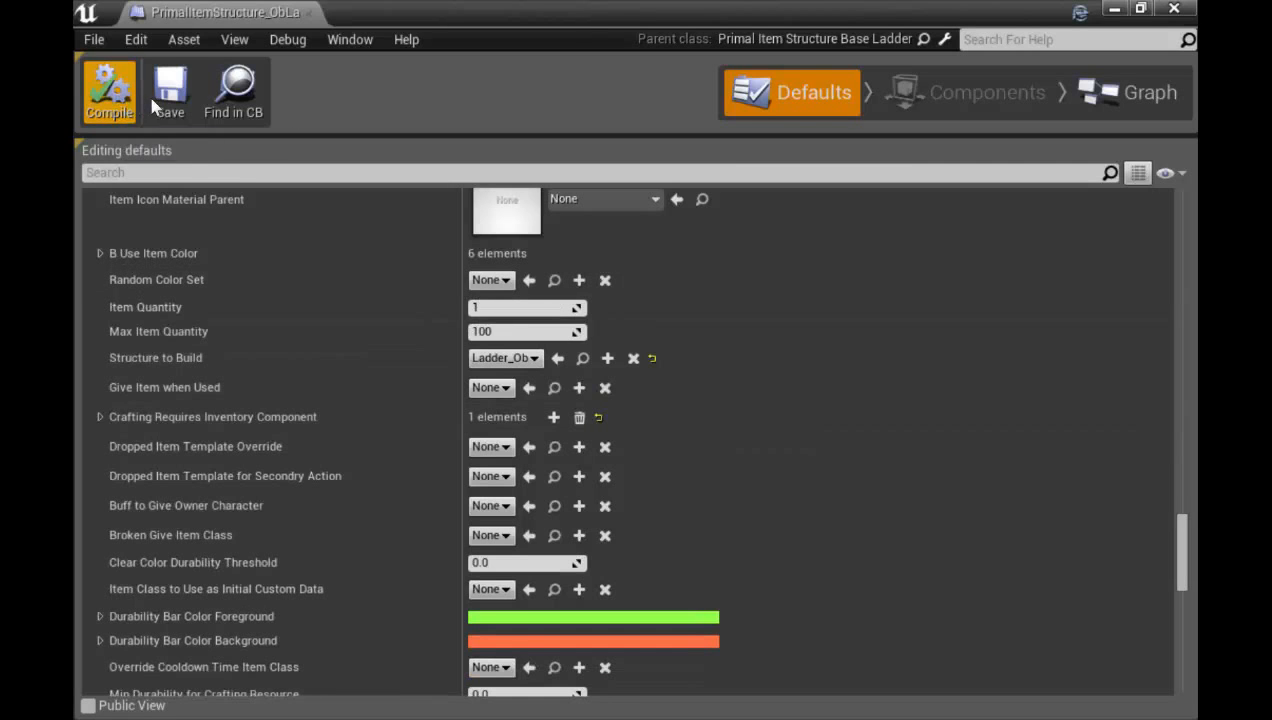
pyautogui.scroll(1, 412, 406)
pyautogui.scroll(8, 412, 412)
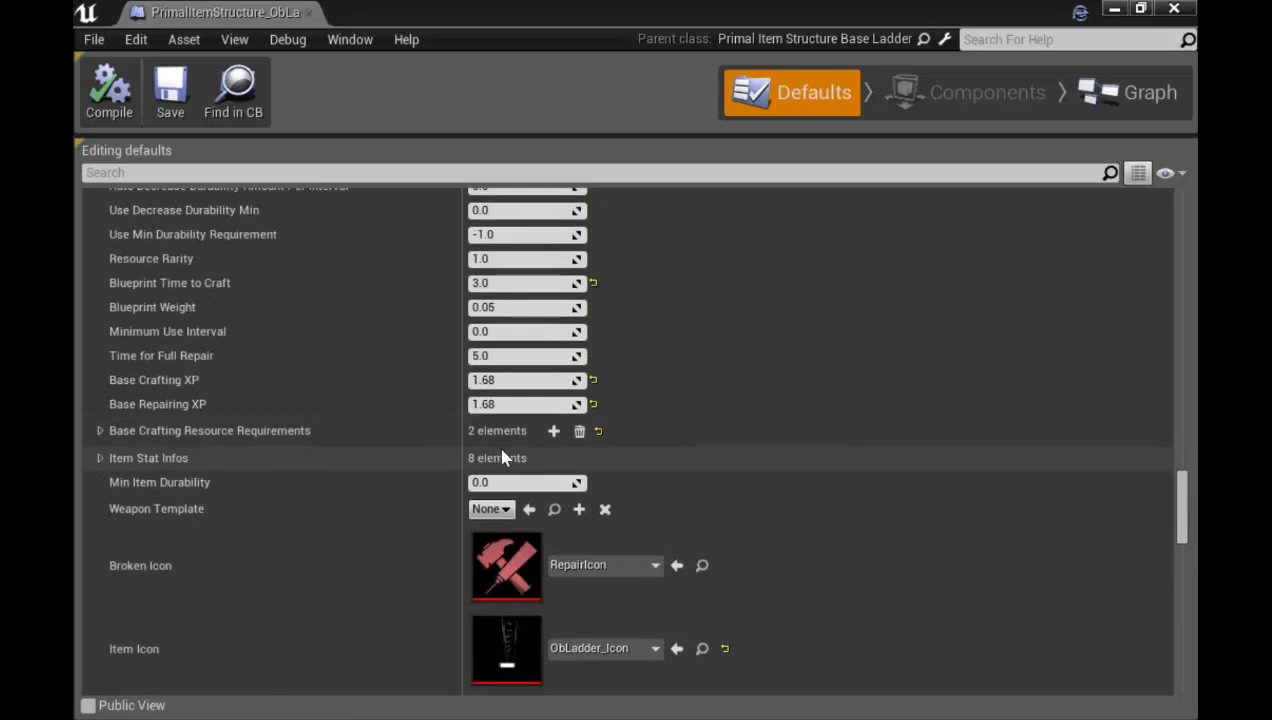
pyautogui.scroll(12, 503, 455)
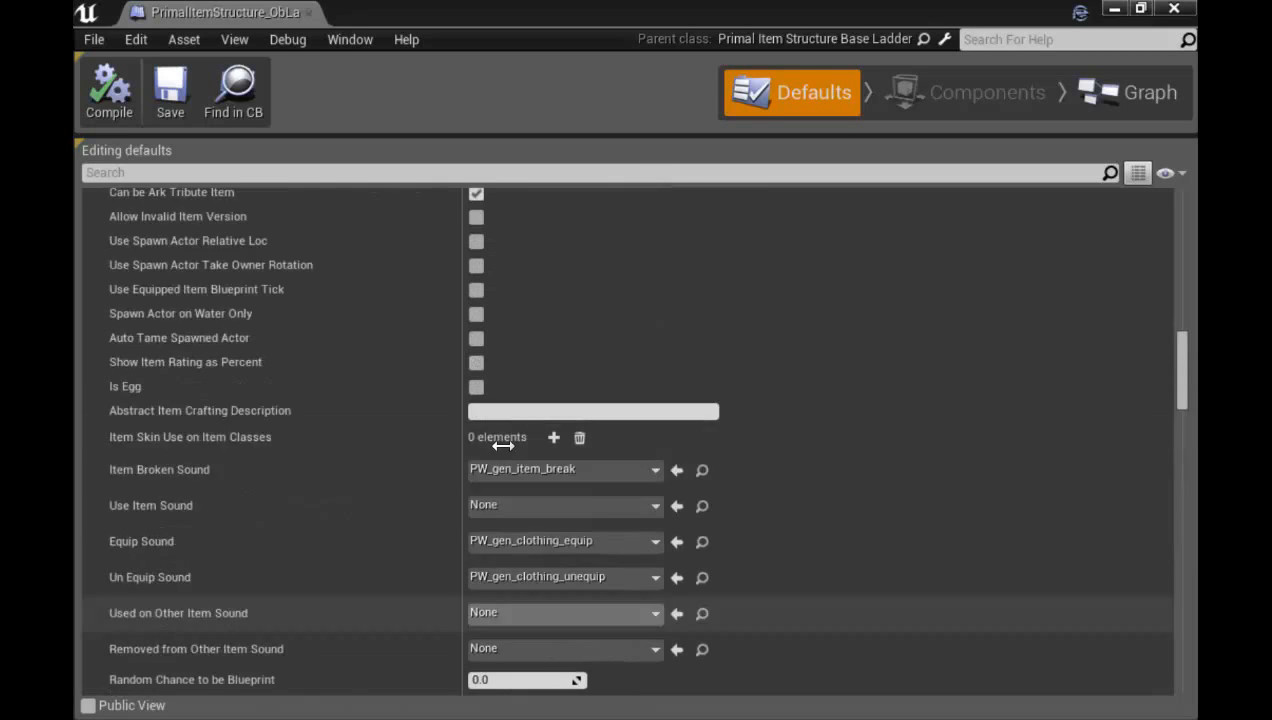
pyautogui.scroll(10, 503, 445)
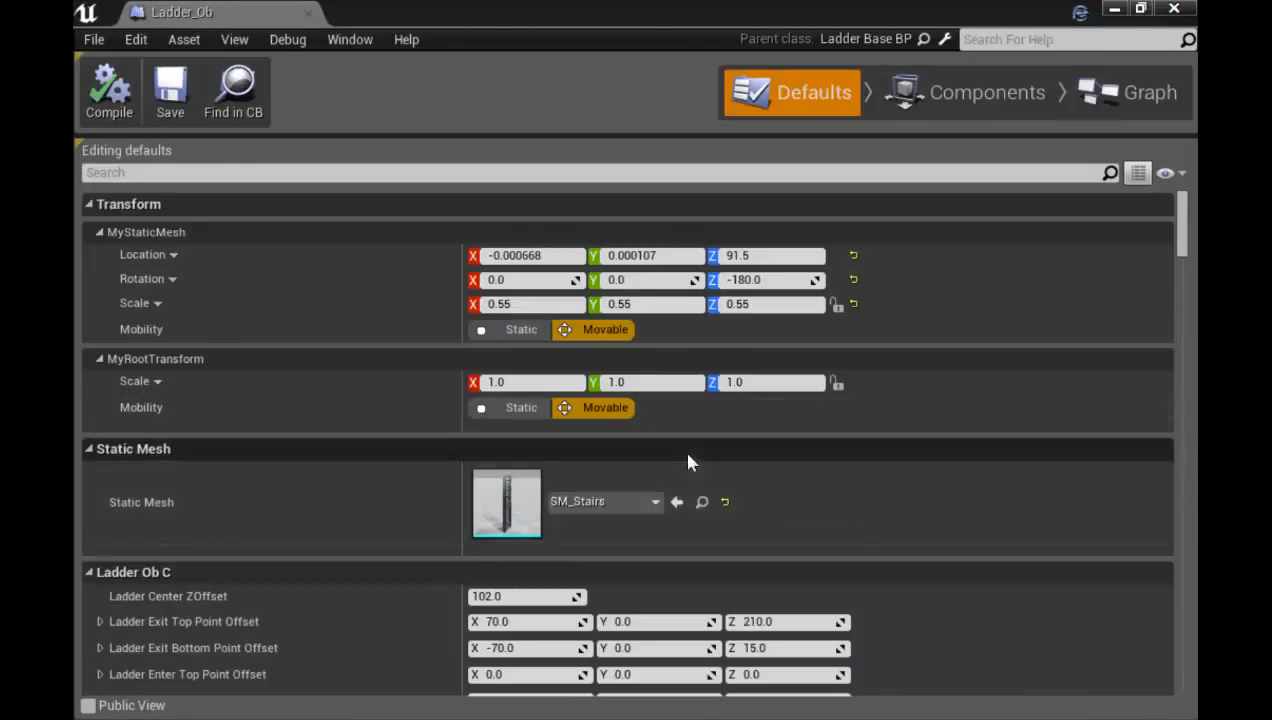
# Locate Ladder_Ob's SM_Stairs static mesh in the Content Browser and restore the blueprint window beside the asset list
pyautogui.scroll(-1, 688, 462)
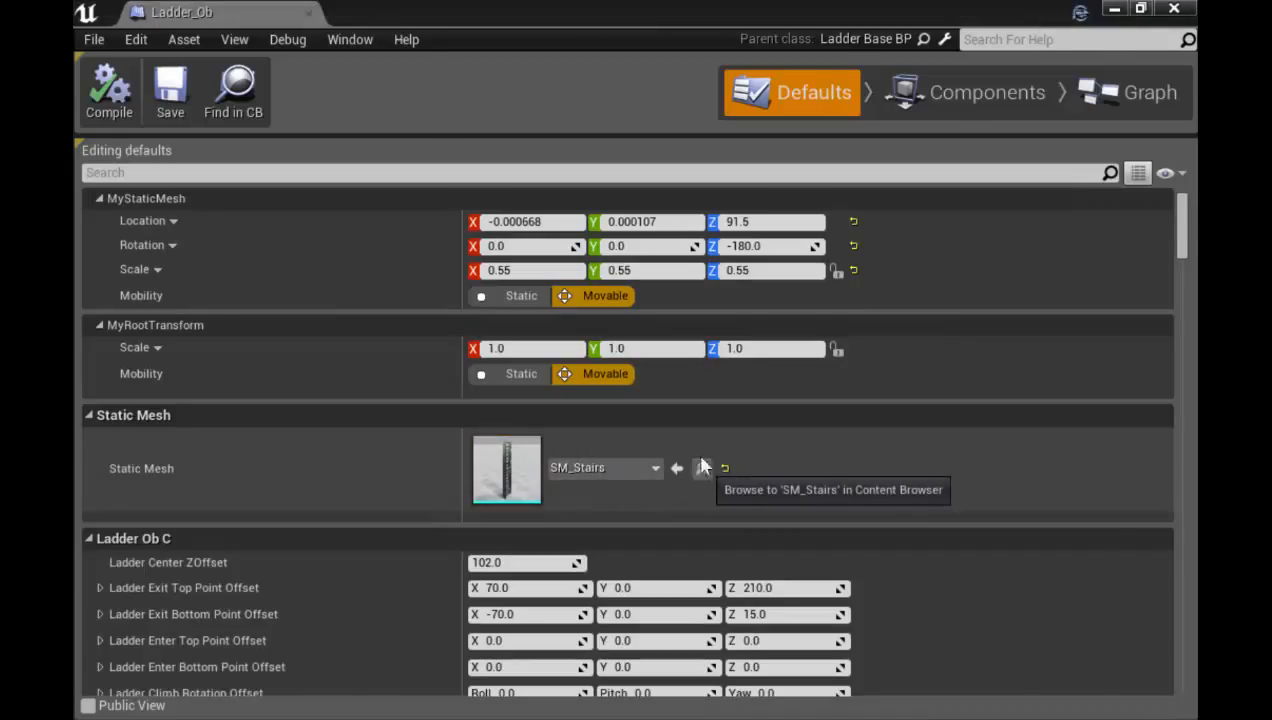
pyautogui.click(702, 469)
pyautogui.moveTo(1040, 240); pyautogui.dragTo(1197, 150)
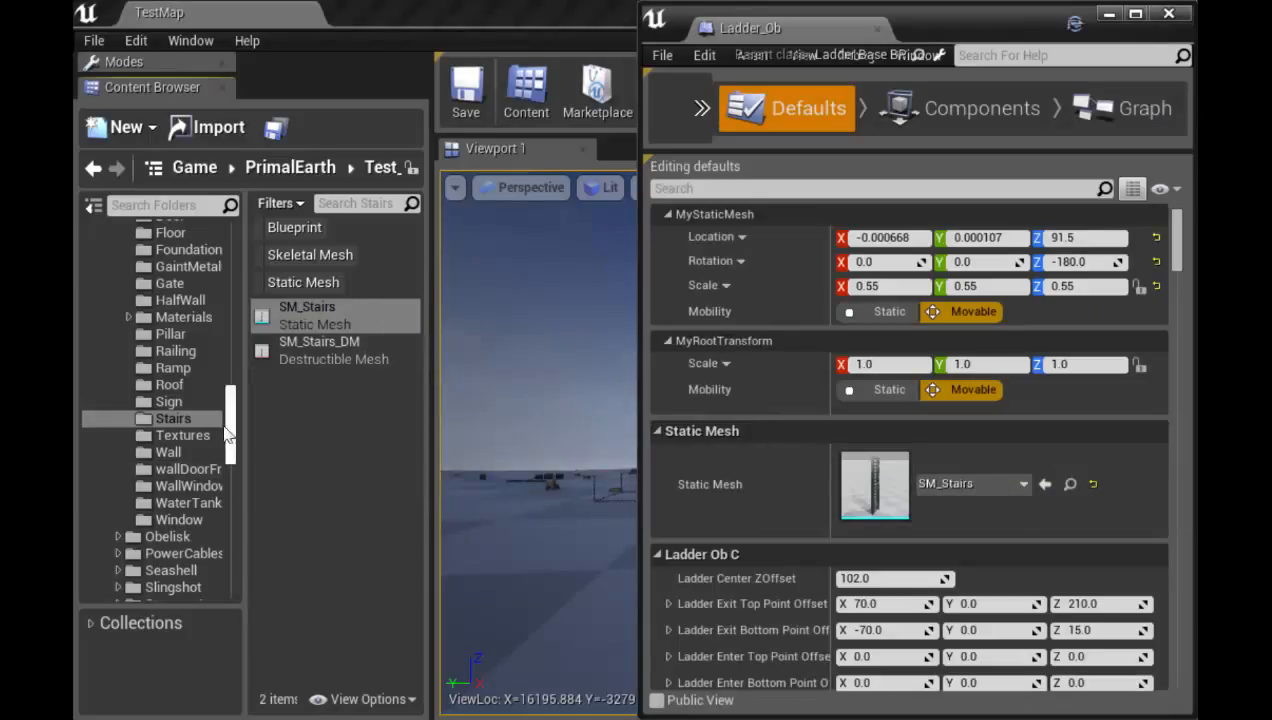
# Copy the SM_Stairs static mesh into the Ladder folder of the ObsidianWalls mod
pyautogui.scroll(10, 186, 452)
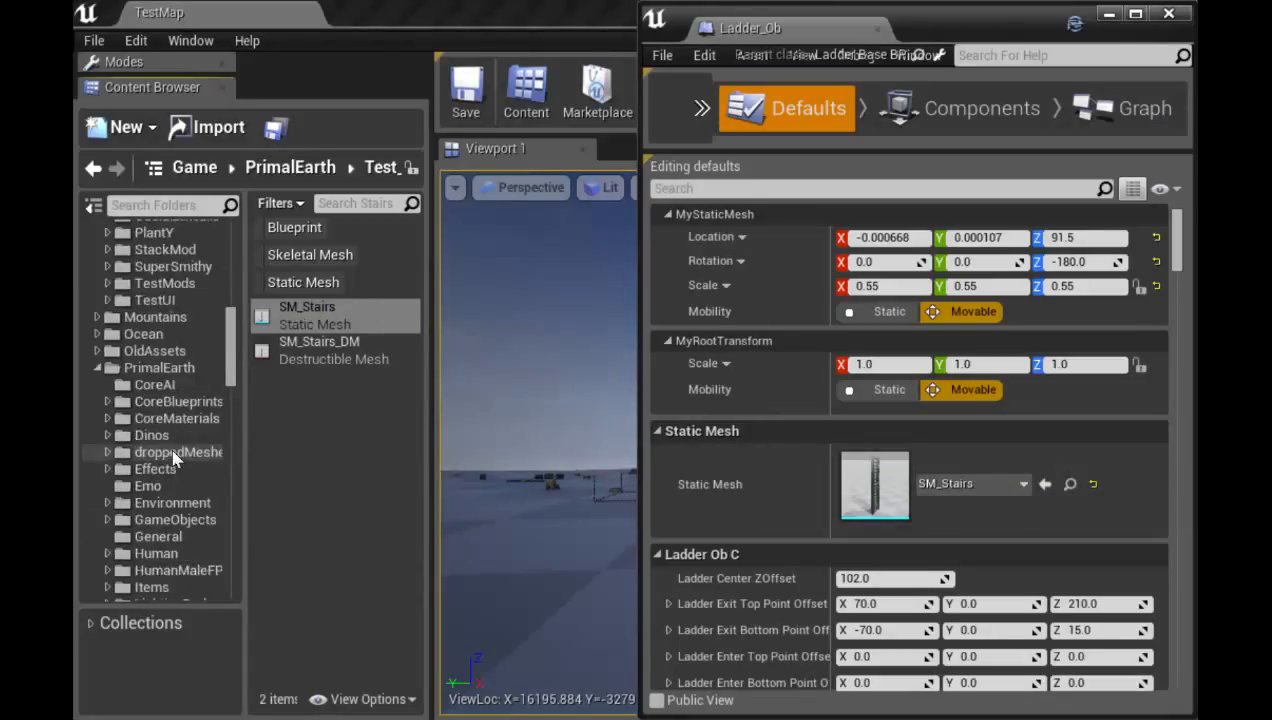
pyautogui.scroll(4, 170, 454)
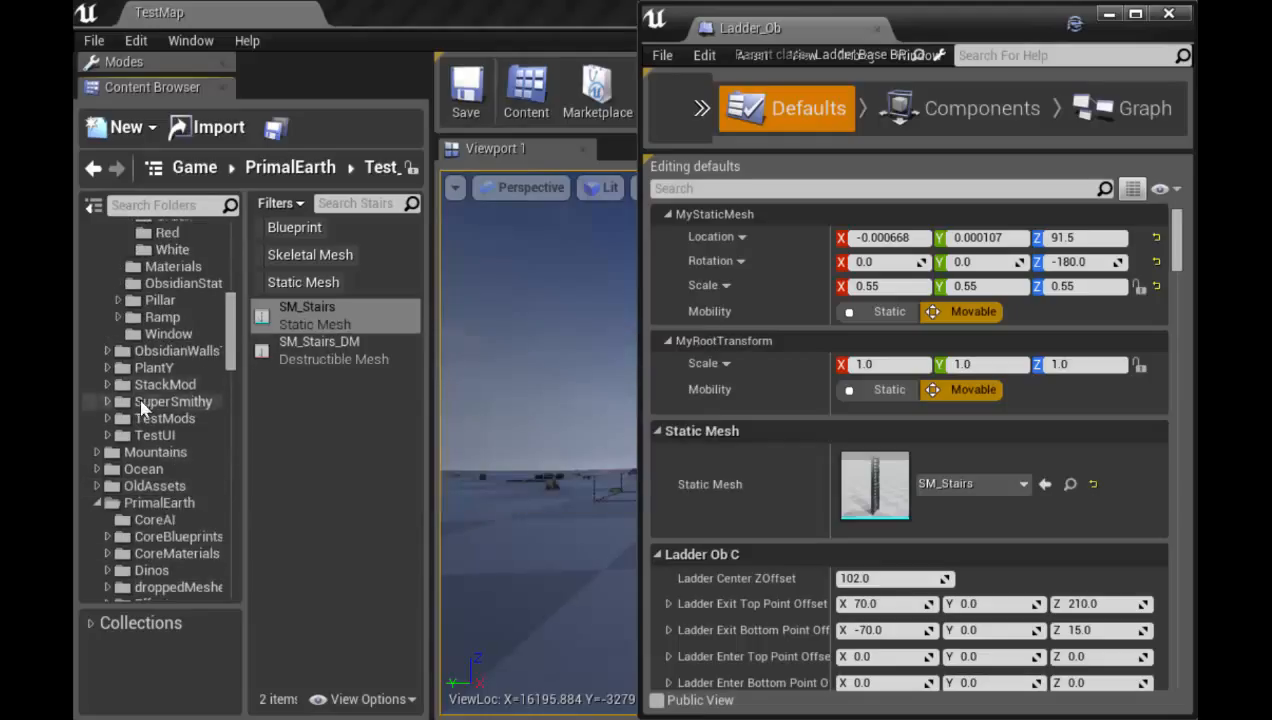
pyautogui.scroll(4, 141, 408)
pyautogui.scroll(2, 165, 422)
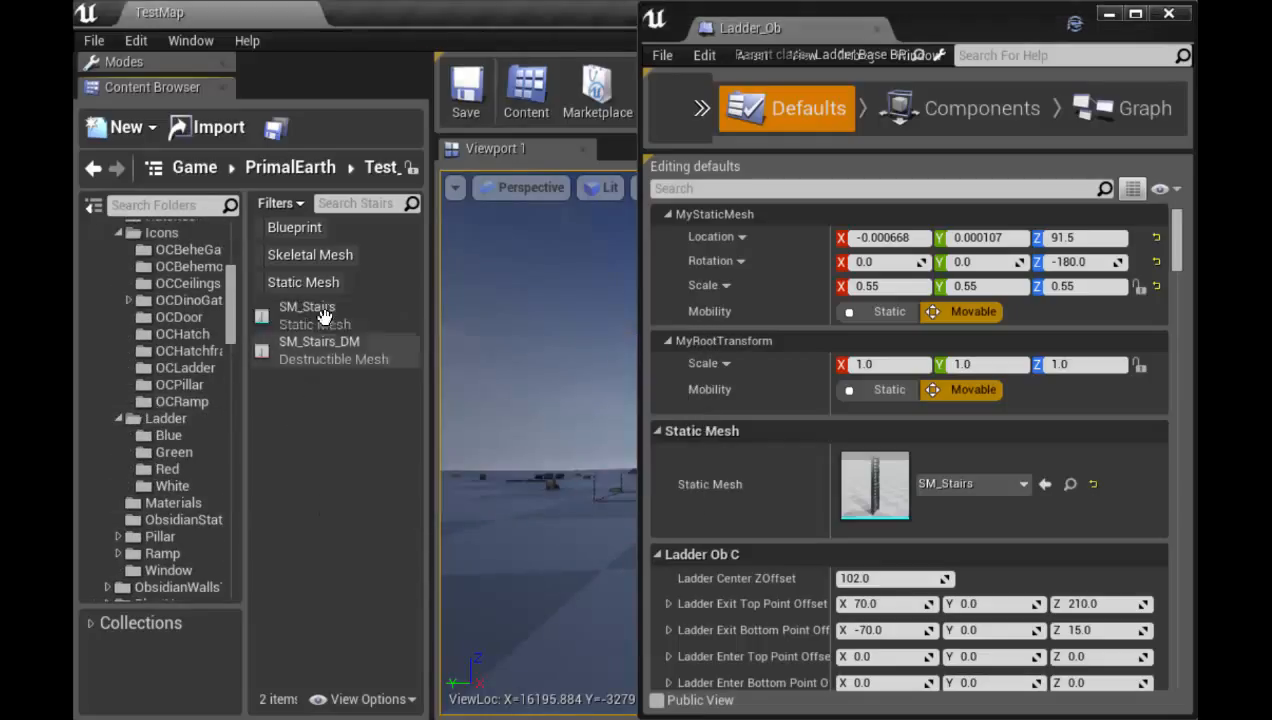
pyautogui.moveTo(303, 315); pyautogui.dragTo(178, 420)
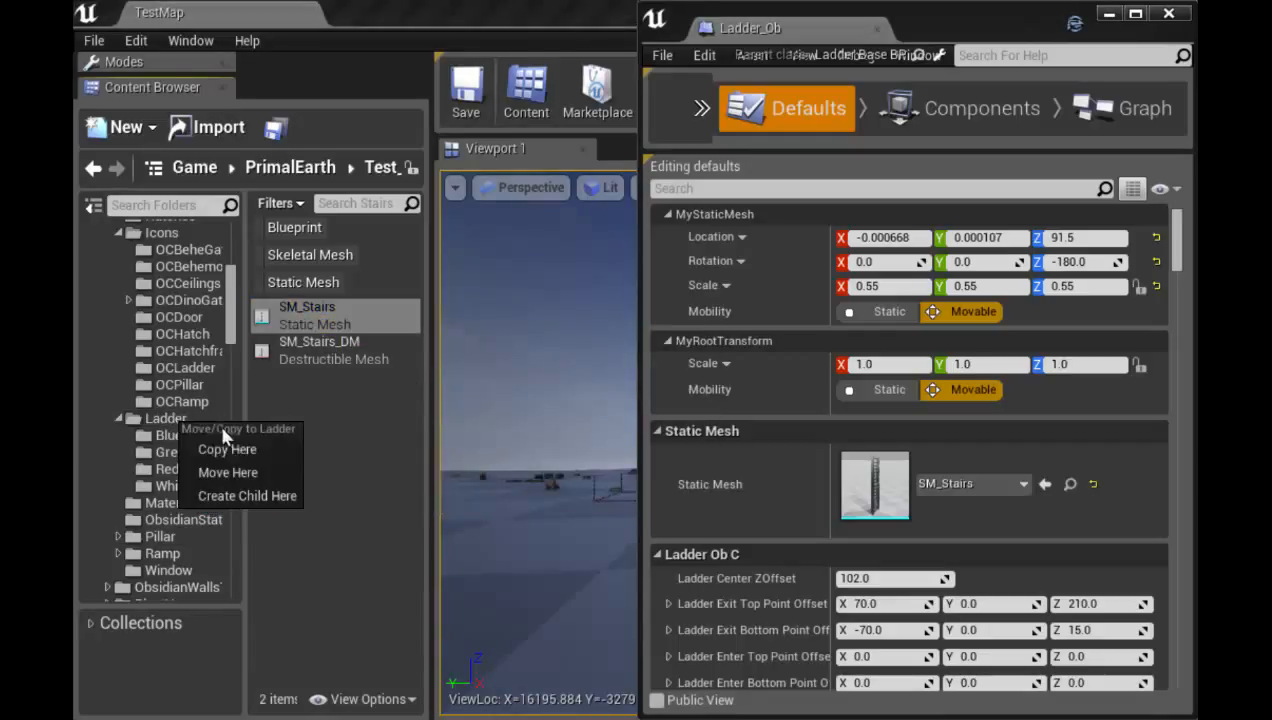
pyautogui.click(232, 447)
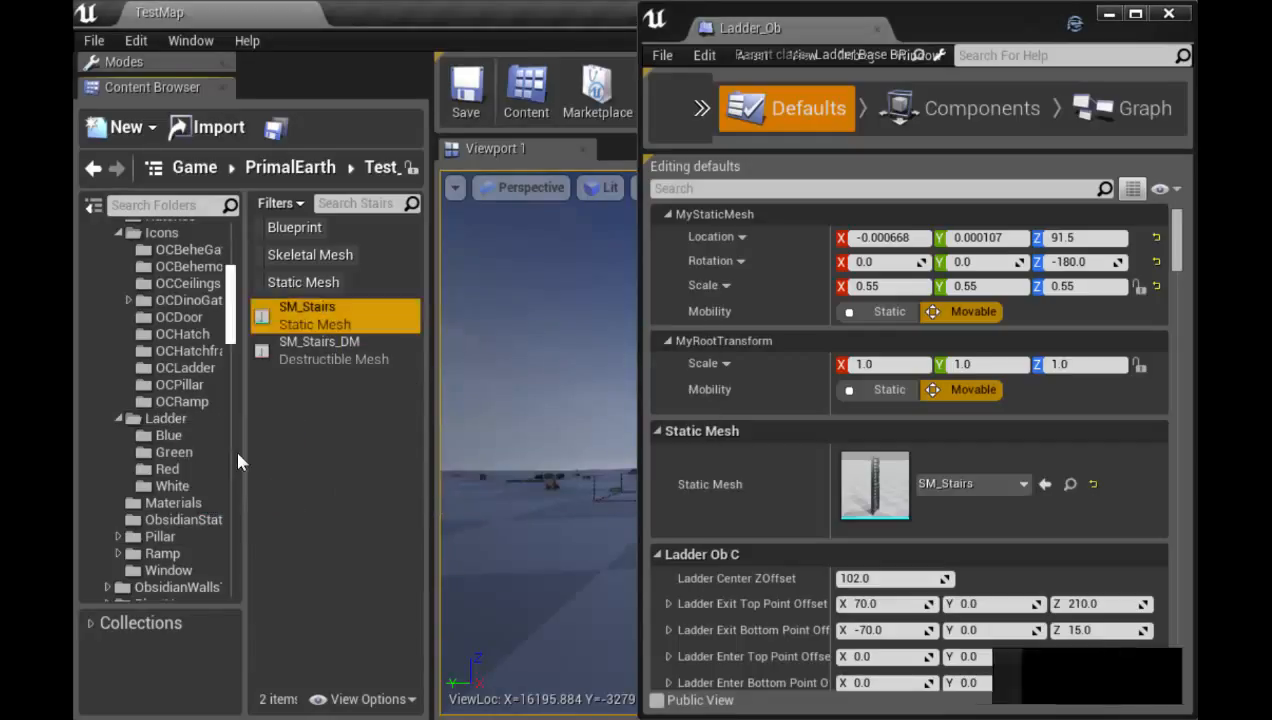
# Rename the copied mesh in the Ladder folder as SM_StairsOB and assign it as Ladder_Ob's static mesh
pyautogui.click(180, 418)
pyautogui.click(356, 566)
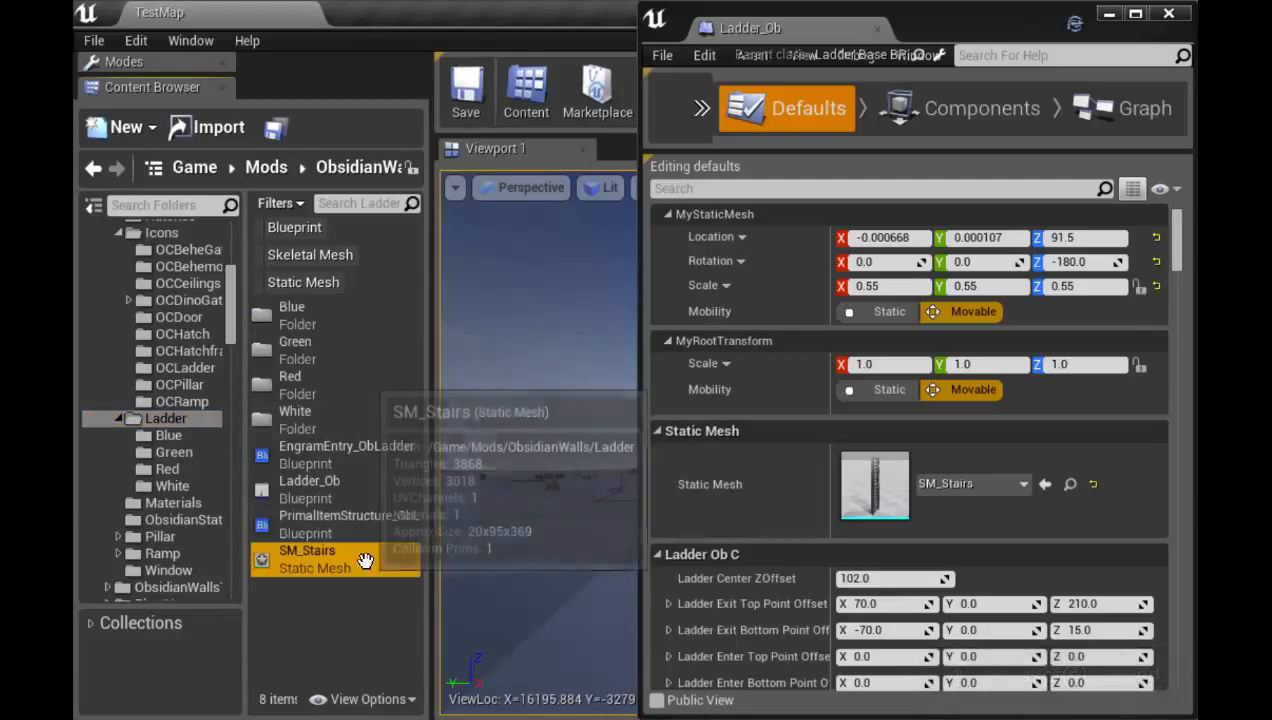
pyautogui.press('F2')
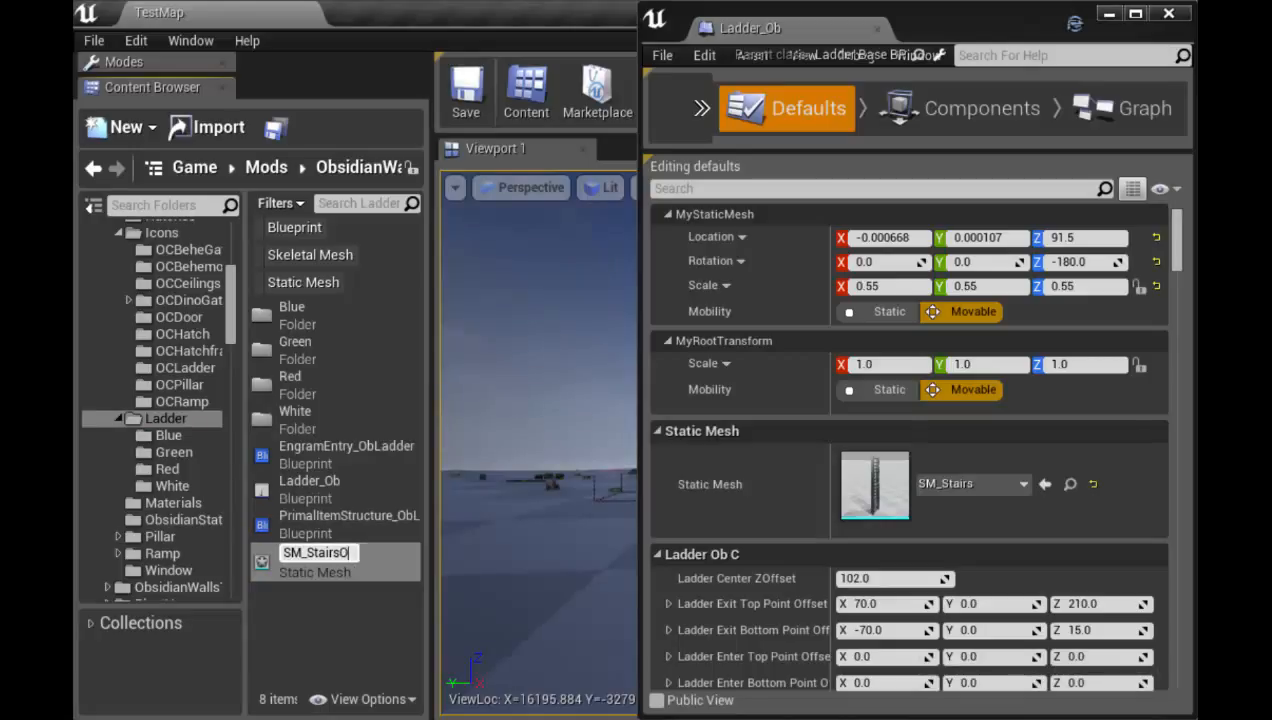
pyautogui.press('Return')
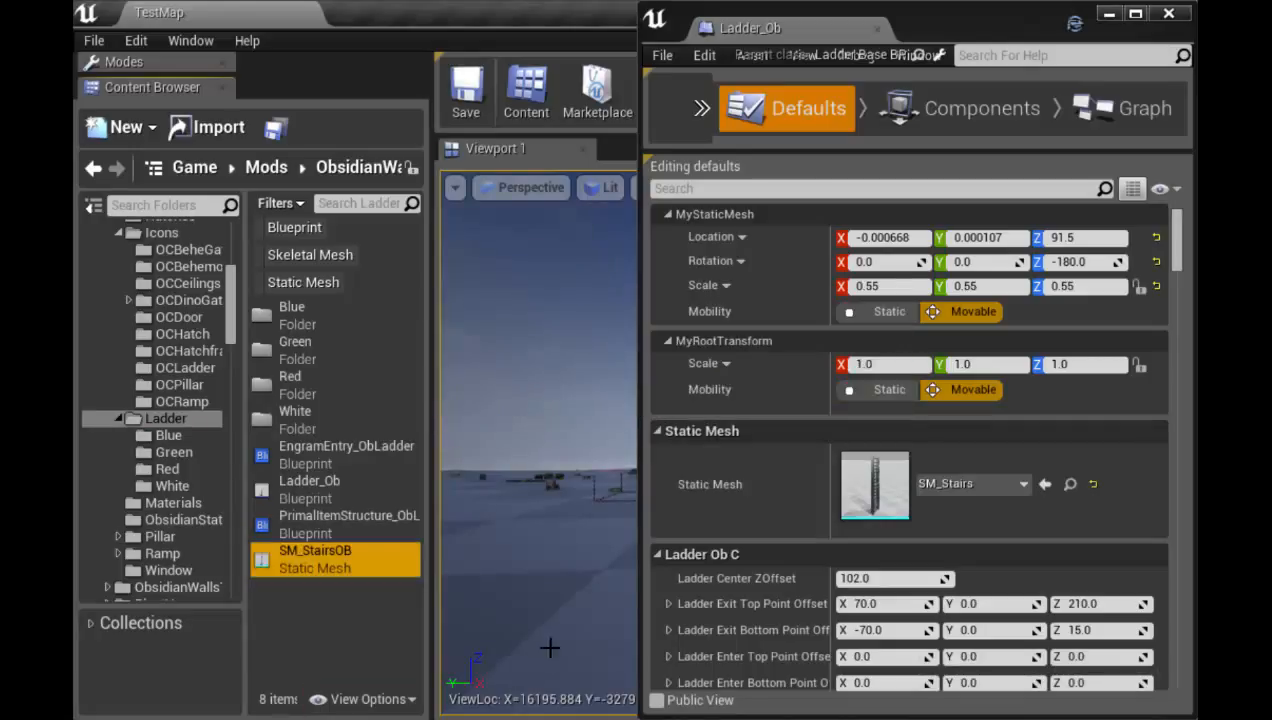
pyautogui.click(1046, 485)
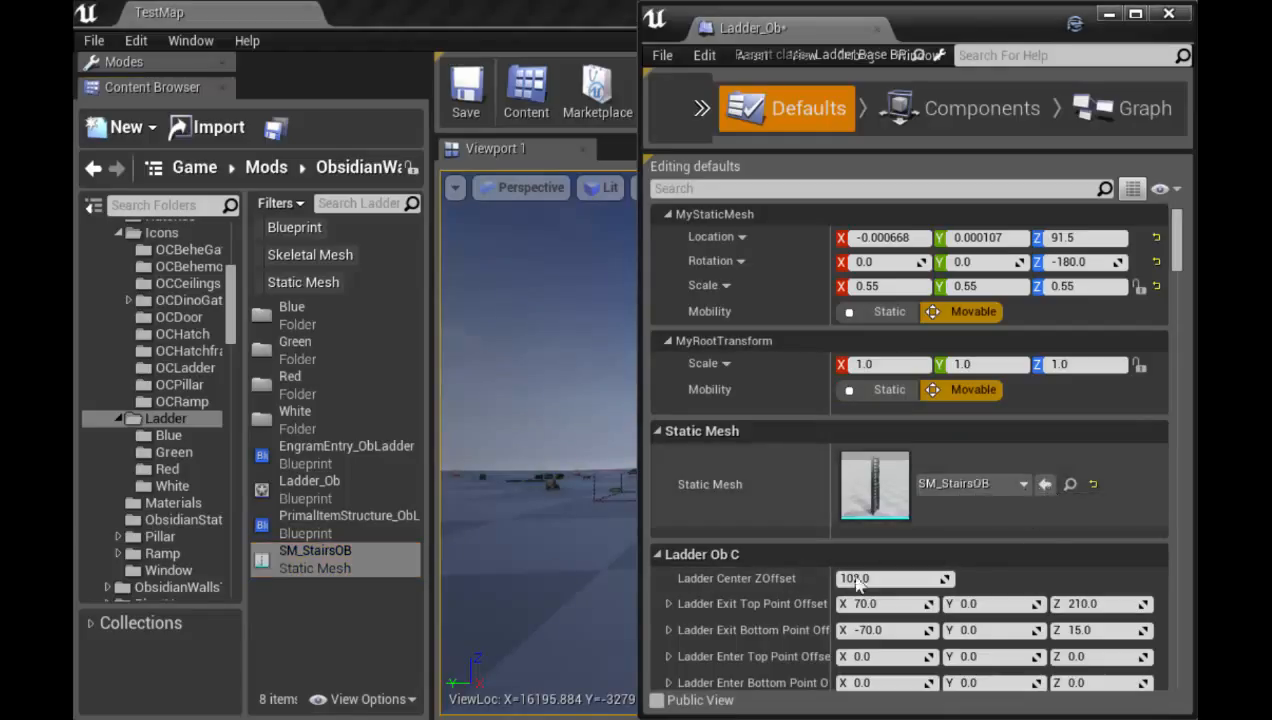
# Open SM_StairsOB in a maximized mesh editor, set its Element 0 material to OCWhiteWall, and save the mesh
pyautogui.click(295, 553)
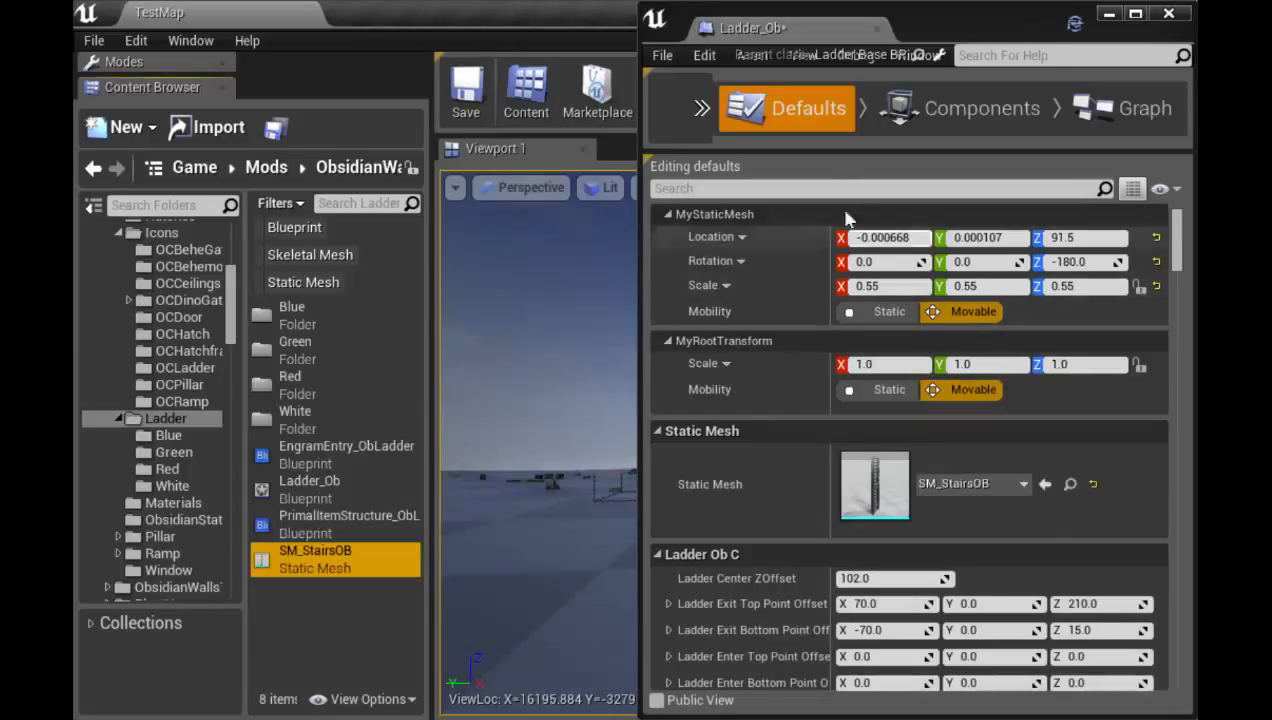
pyautogui.doubleClick(300, 558)
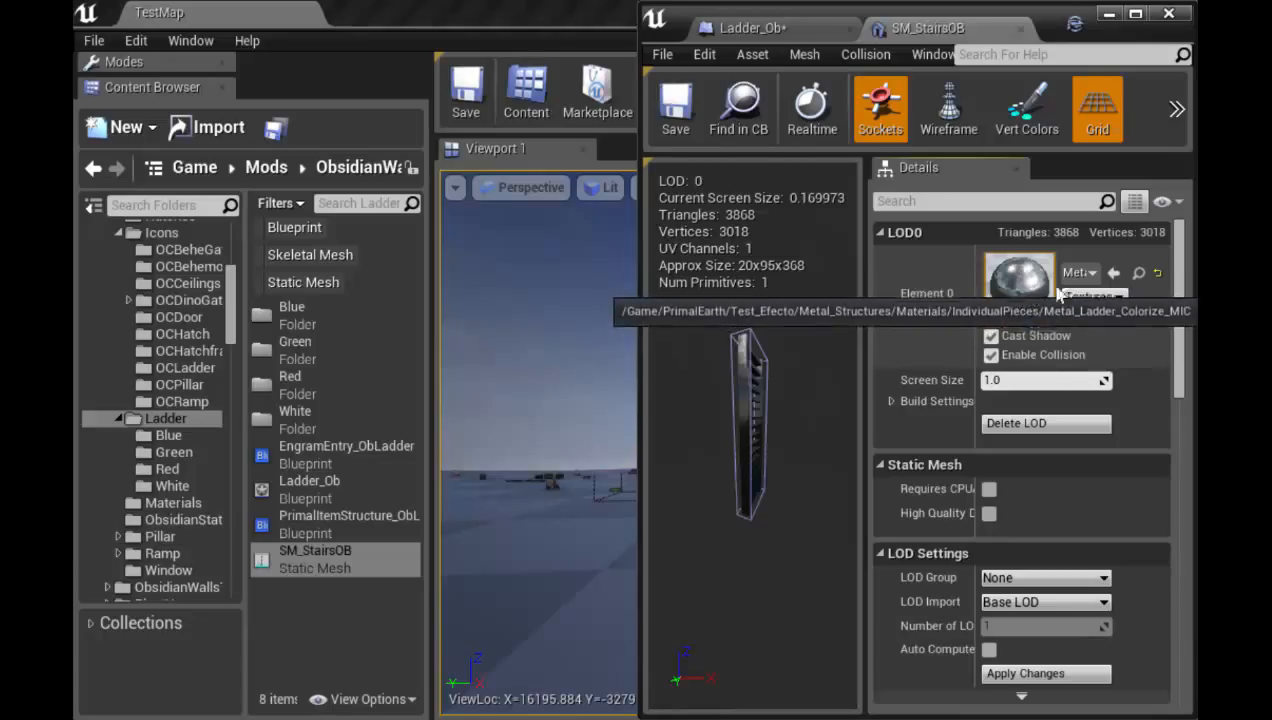
pyautogui.click(1135, 14)
pyautogui.moveTo(404, 396)
pyautogui.mouseDown()
pyautogui.moveTo(362, 405)
pyautogui.moveTo(430, 470)
pyautogui.moveTo(360, 480)
pyautogui.moveTo(350, 430)
pyautogui.moveTo(386, 405)
pyautogui.mouseUp()
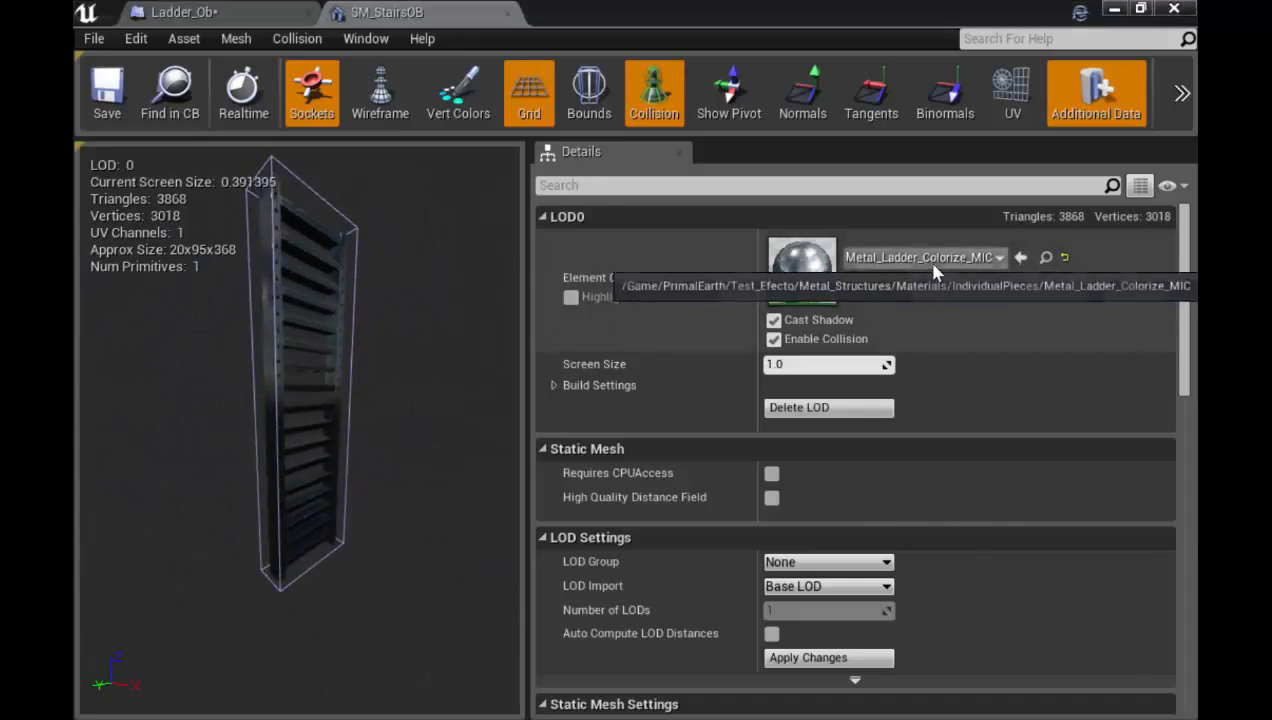
pyautogui.click(925, 260)
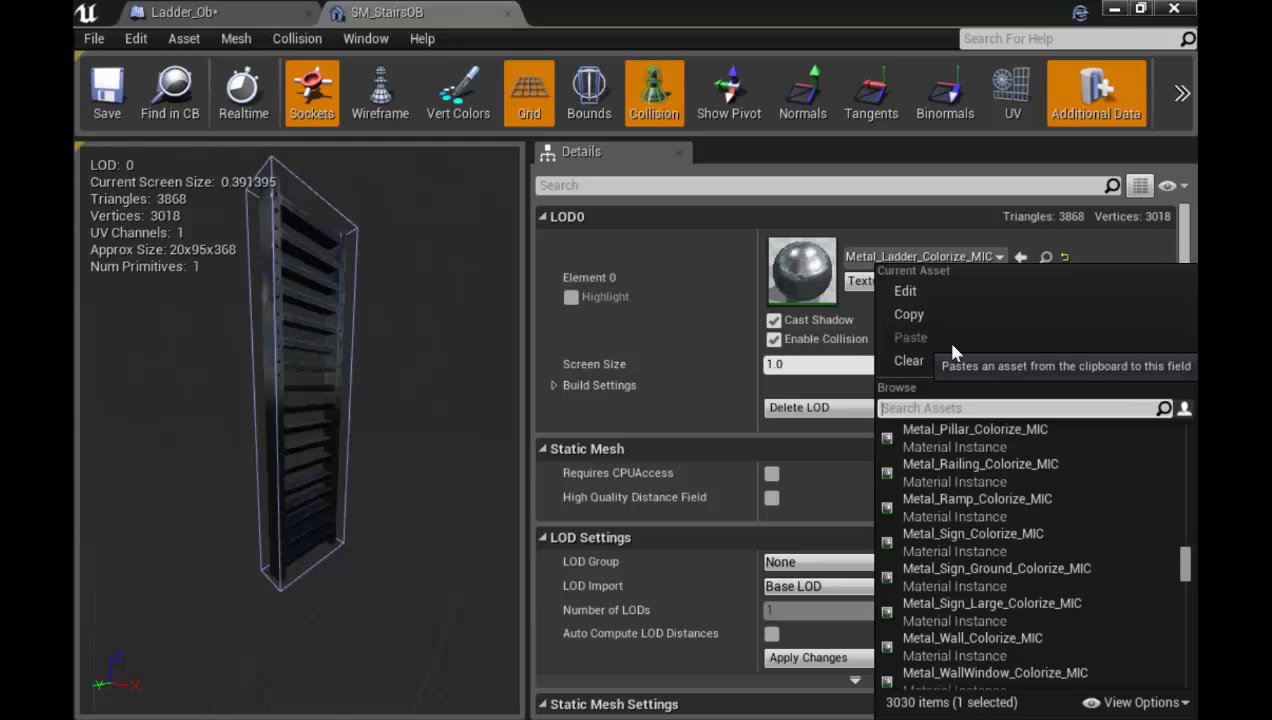
pyautogui.write('white')
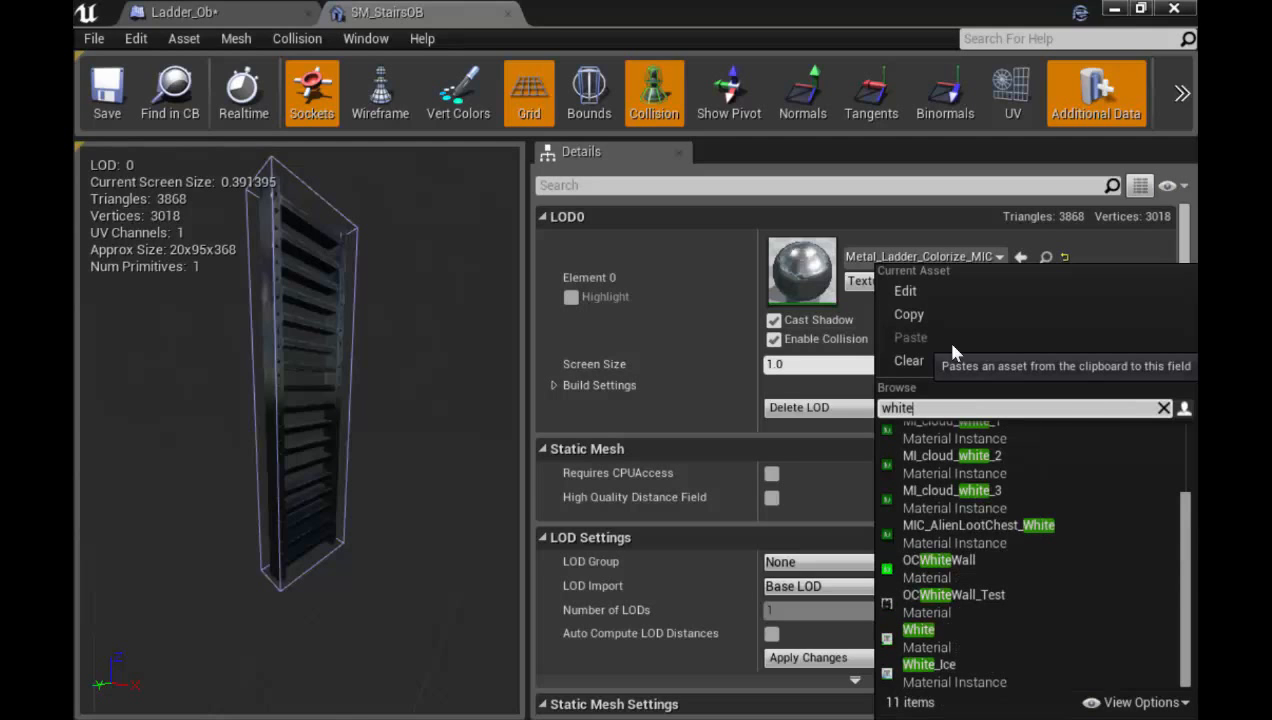
pyautogui.click(1000, 562)
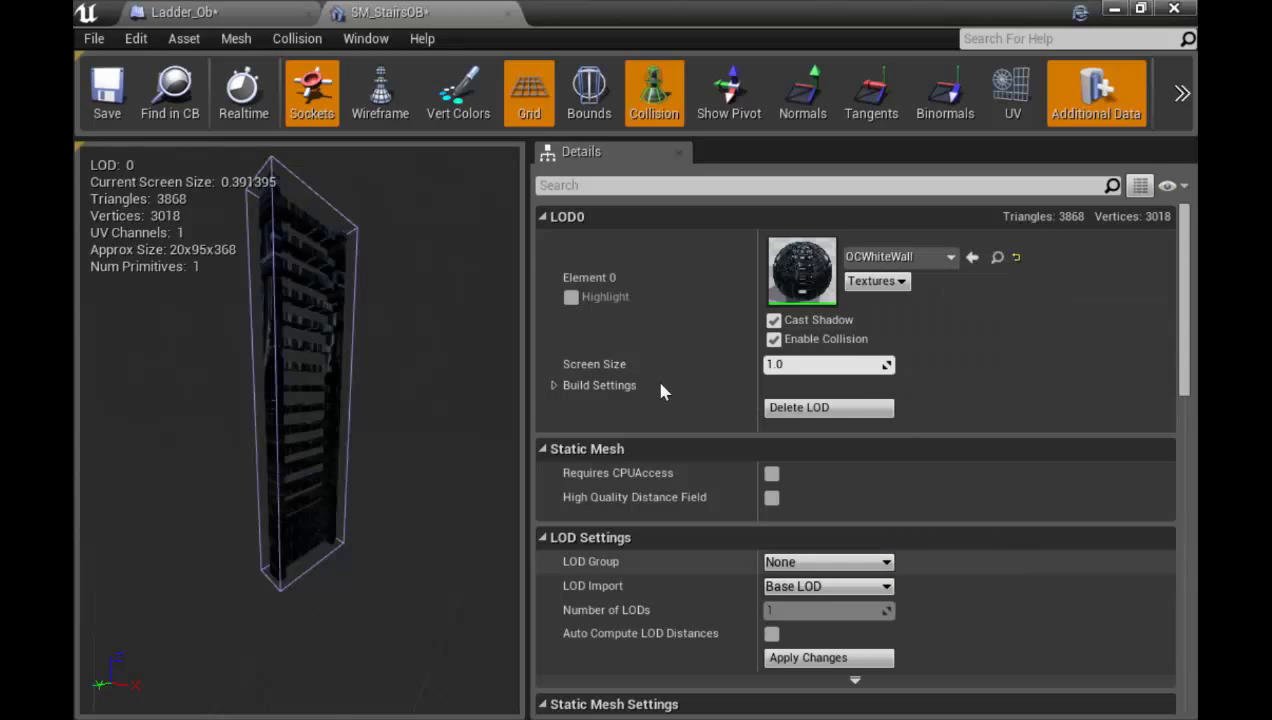
pyautogui.moveTo(400, 430); pyautogui.dragTo(200, 430)
pyautogui.moveTo(300, 430)
pyautogui.mouseDown()
pyautogui.moveTo(250, 430)
pyautogui.moveTo(300, 420)
pyautogui.moveTo(310, 325)
pyautogui.moveTo(255, 398)
pyautogui.moveTo(310, 400)
pyautogui.moveTo(290, 430)
pyautogui.moveTo(300, 415)
pyautogui.moveTo(380, 500)
pyautogui.moveTo(380, 470)
pyautogui.moveTo(300, 500)
pyautogui.moveTo(290, 415)
pyautogui.mouseUp()
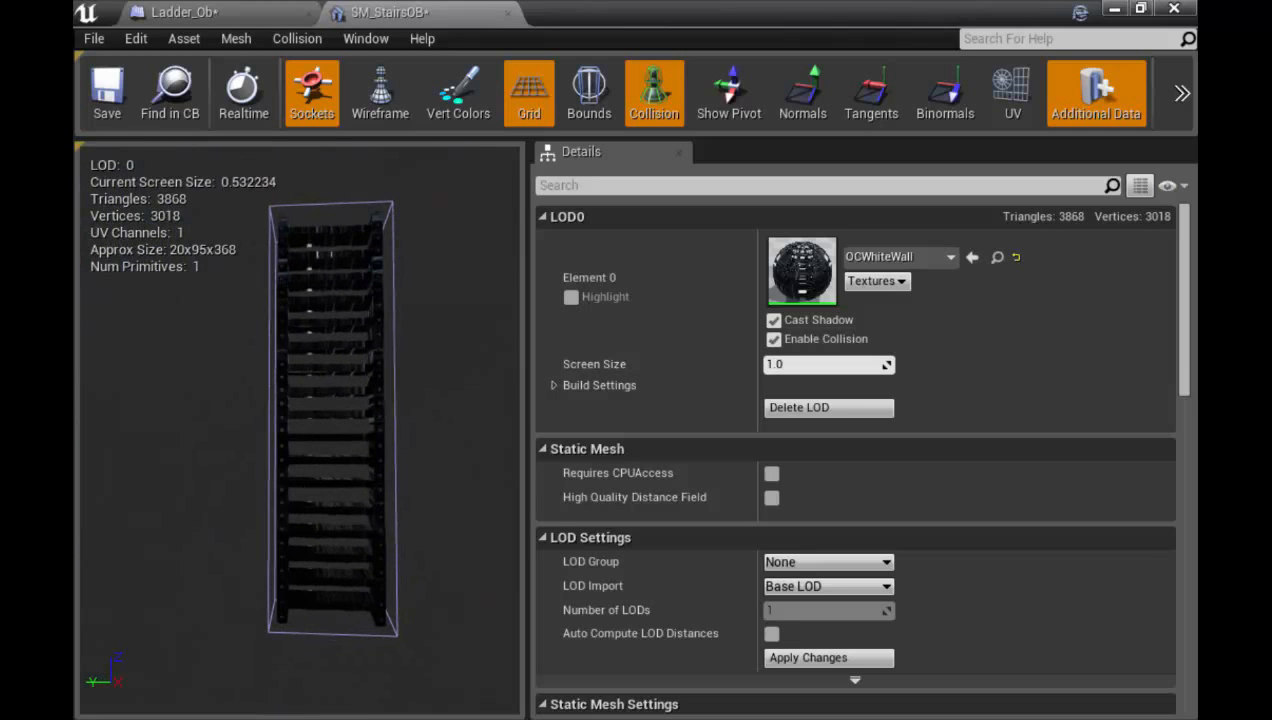
pyautogui.moveTo(268, 478)
pyautogui.mouseDown()
pyautogui.moveTo(235, 478)
pyautogui.moveTo(268, 478)
pyautogui.mouseUp()
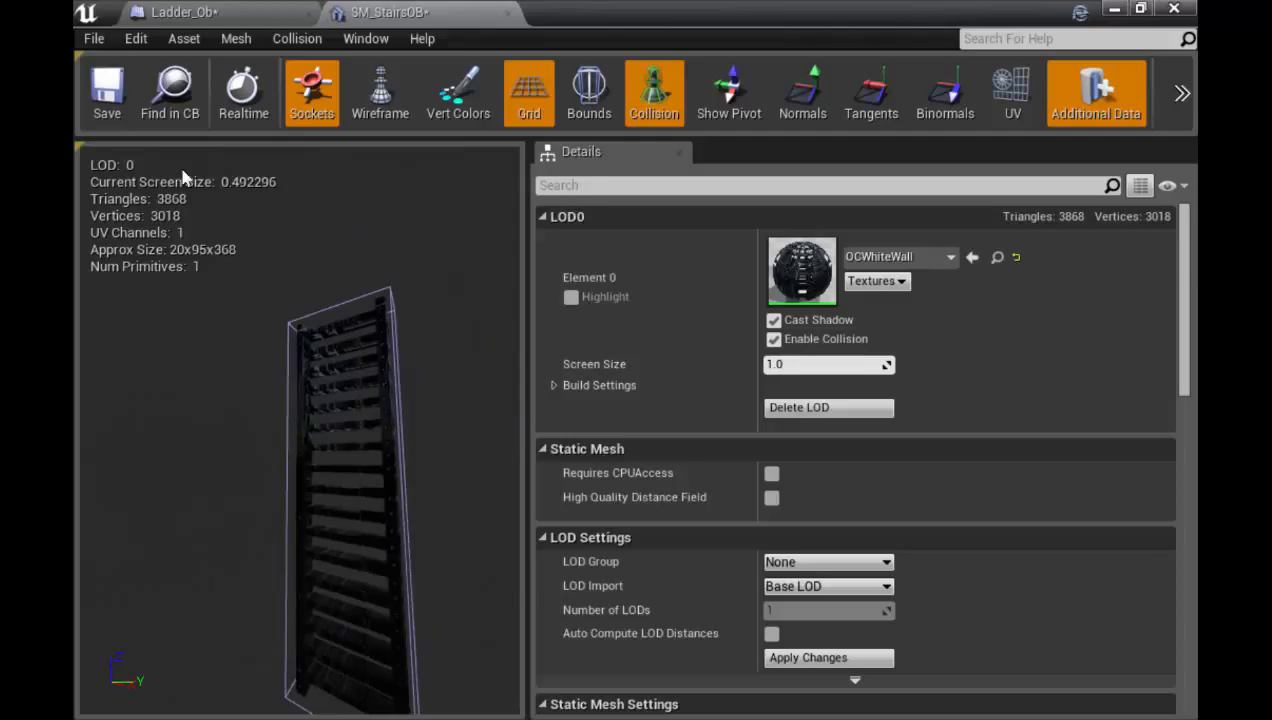
pyautogui.click(100, 100)
# Return to the Ladder_Ob defaults, reassign SM_StairsOB from the Ladder folder as the static mesh, and maximize the blueprint window
pyautogui.click(265, 13)
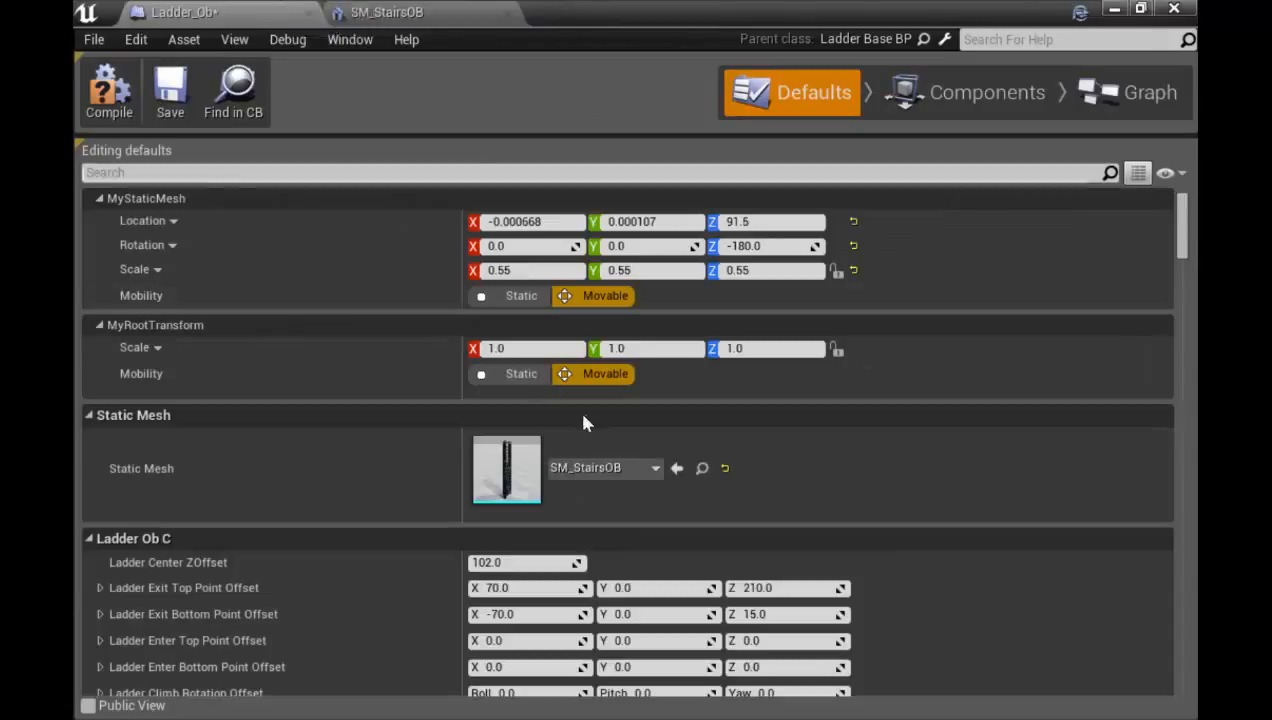
pyautogui.moveTo(616, 9); pyautogui.dragTo(1196, 212)
pyautogui.click(320, 552)
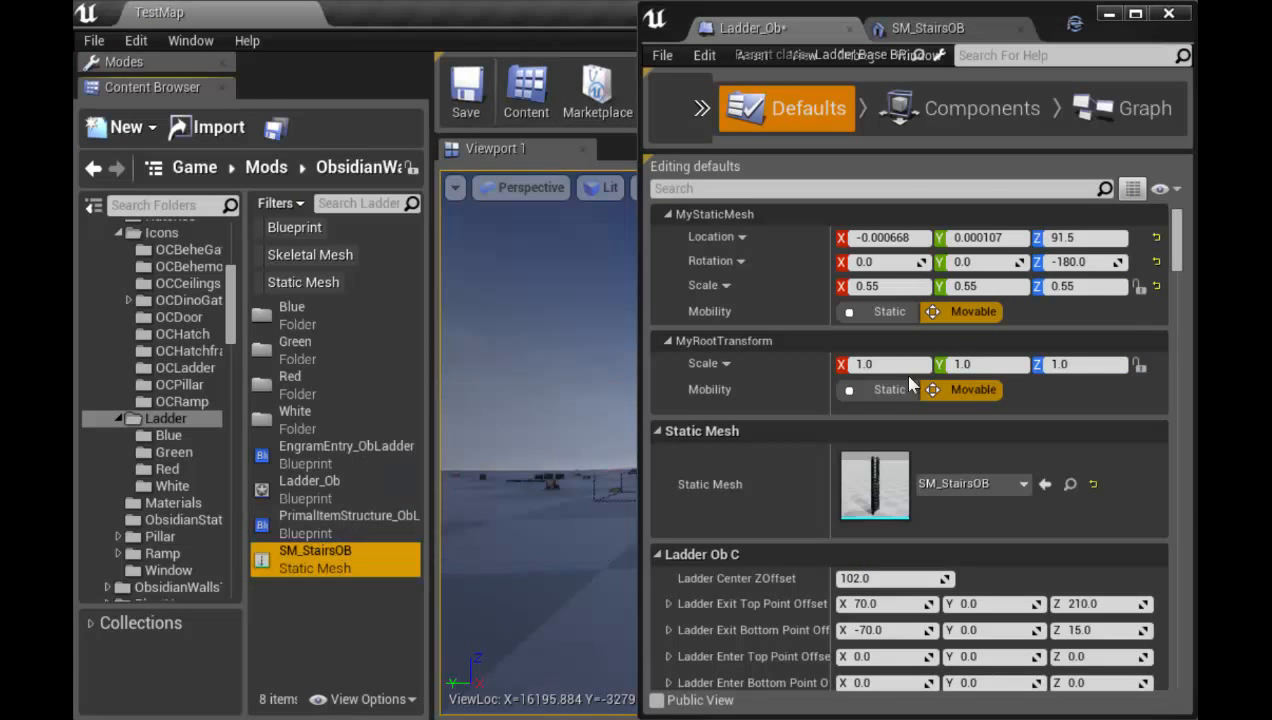
pyautogui.click(1045, 484)
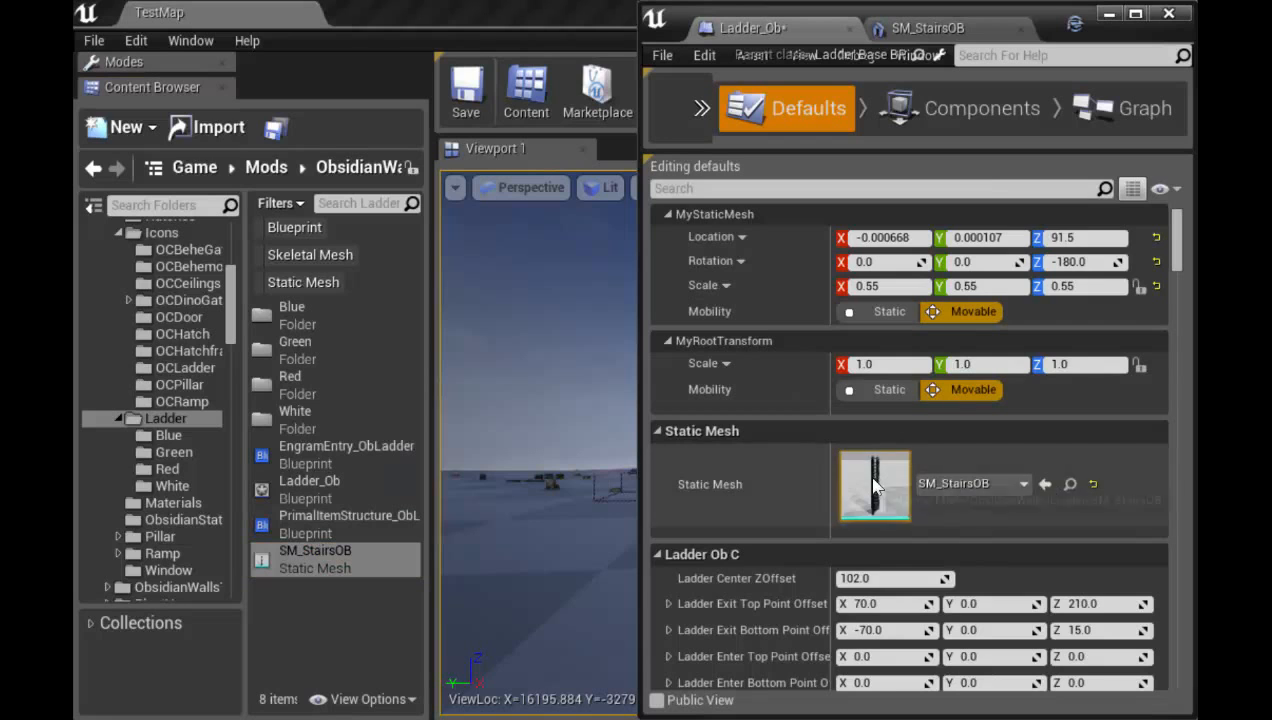
pyautogui.click(1135, 16)
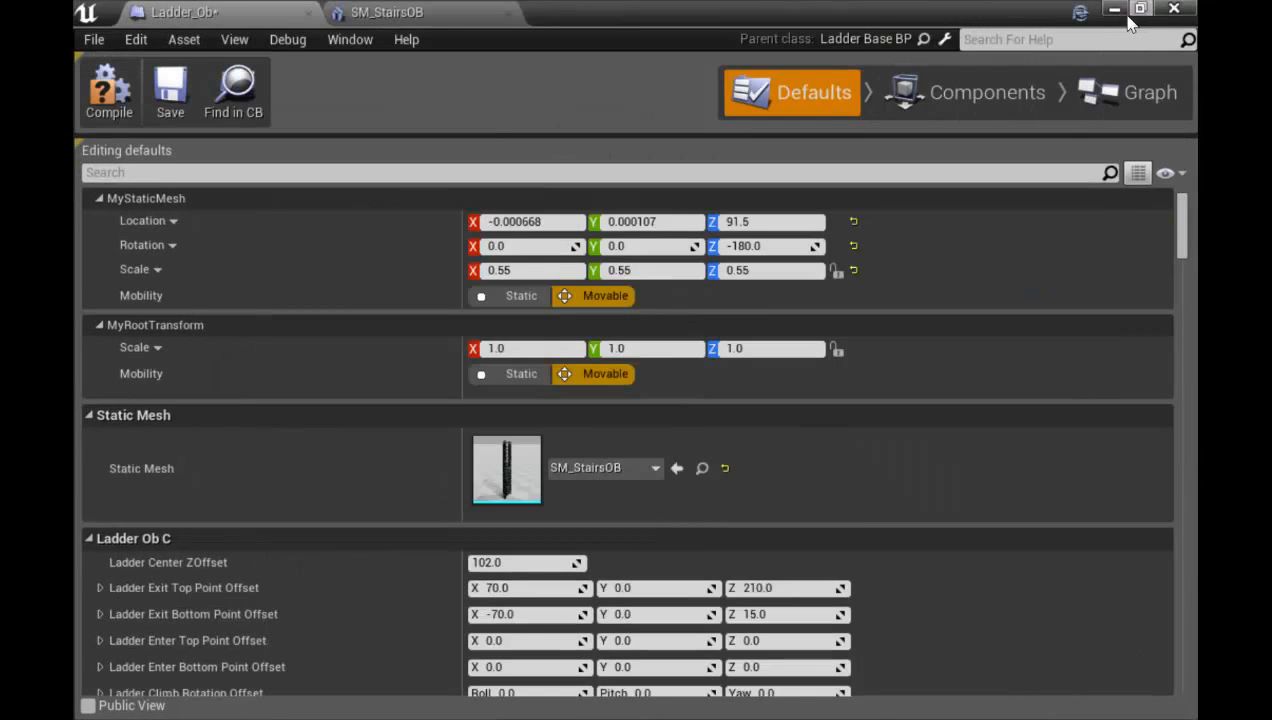
# Set Consumes Primal Item in Ladder_Ob's Structure defaults to PrimalItemStructure_ObLadder
pyautogui.scroll(-1, 856, 489)
pyautogui.scroll(-15, 897, 506)
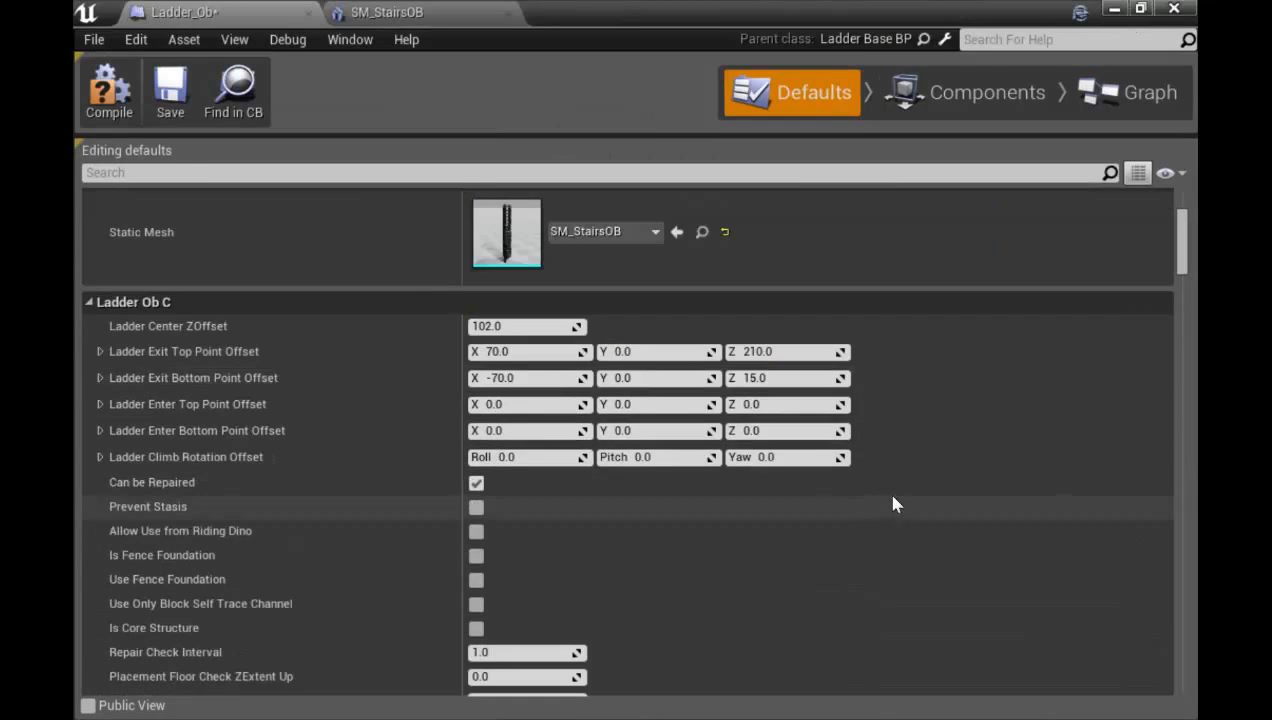
pyautogui.scroll(-10, 897, 469)
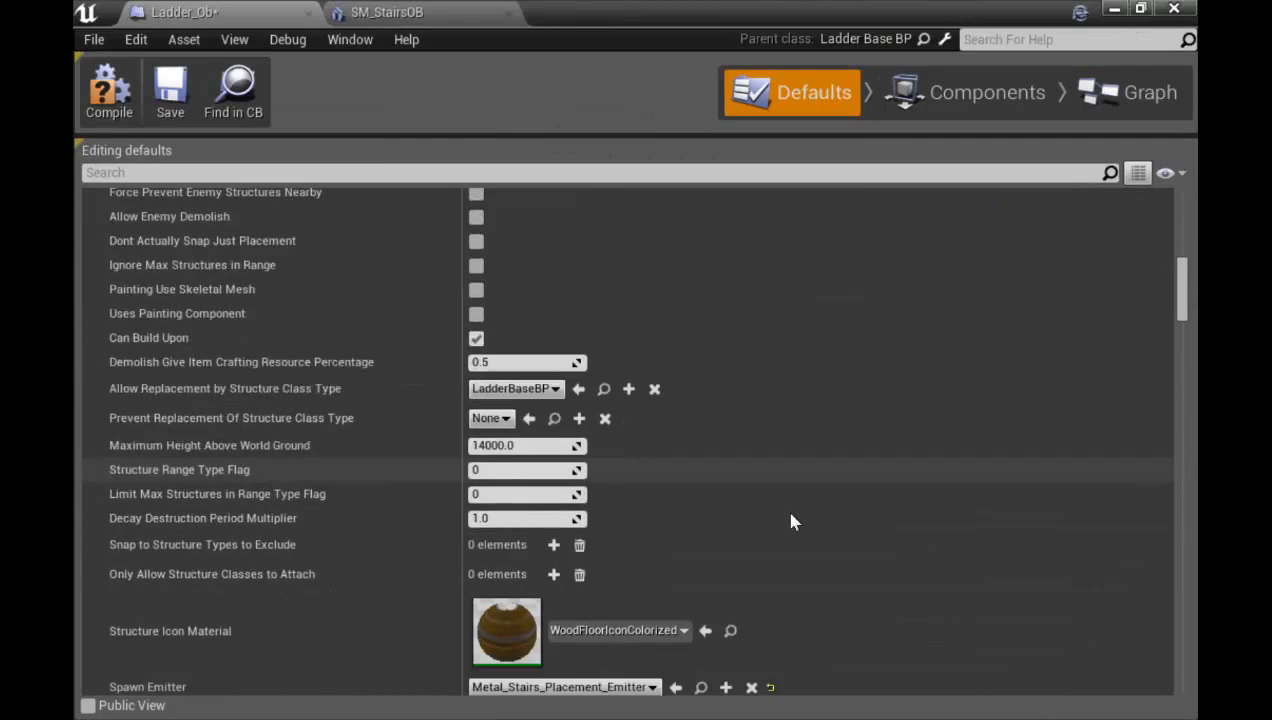
pyautogui.scroll(-10, 815, 503)
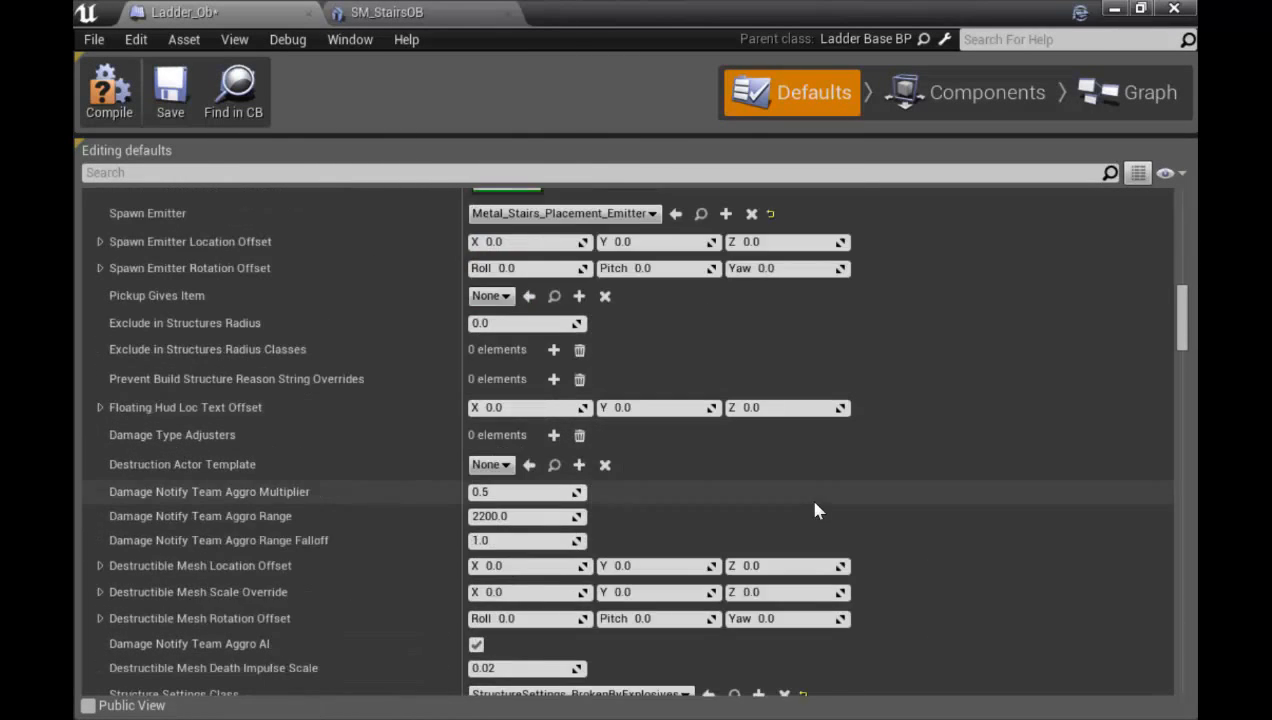
pyautogui.scroll(-10, 814, 526)
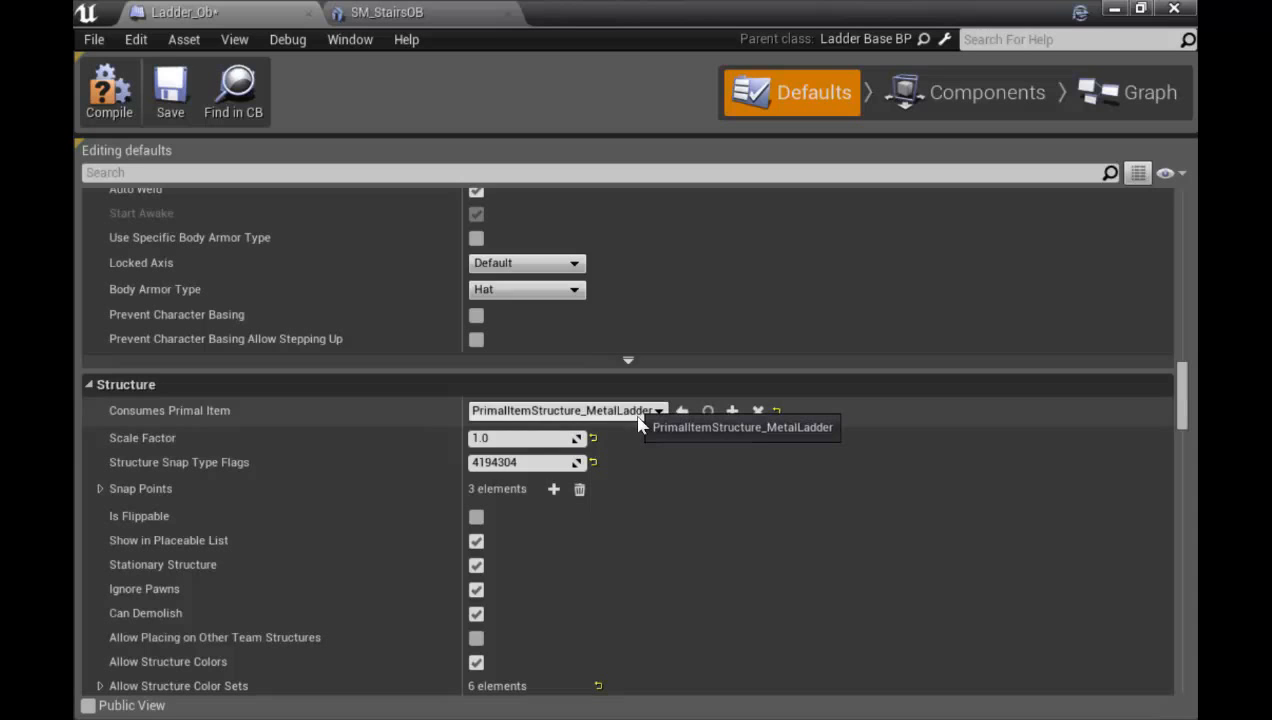
pyautogui.click(572, 411)
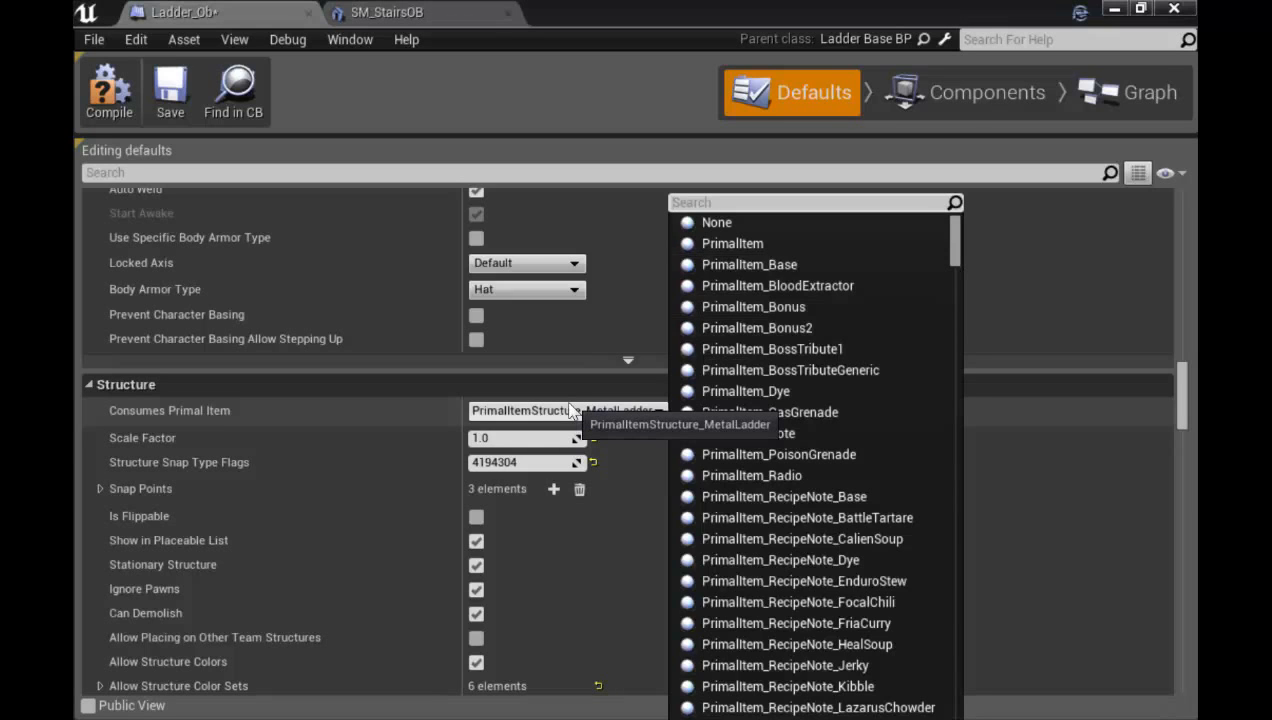
pyautogui.write('obvv')
pyautogui.press('BackSpace')
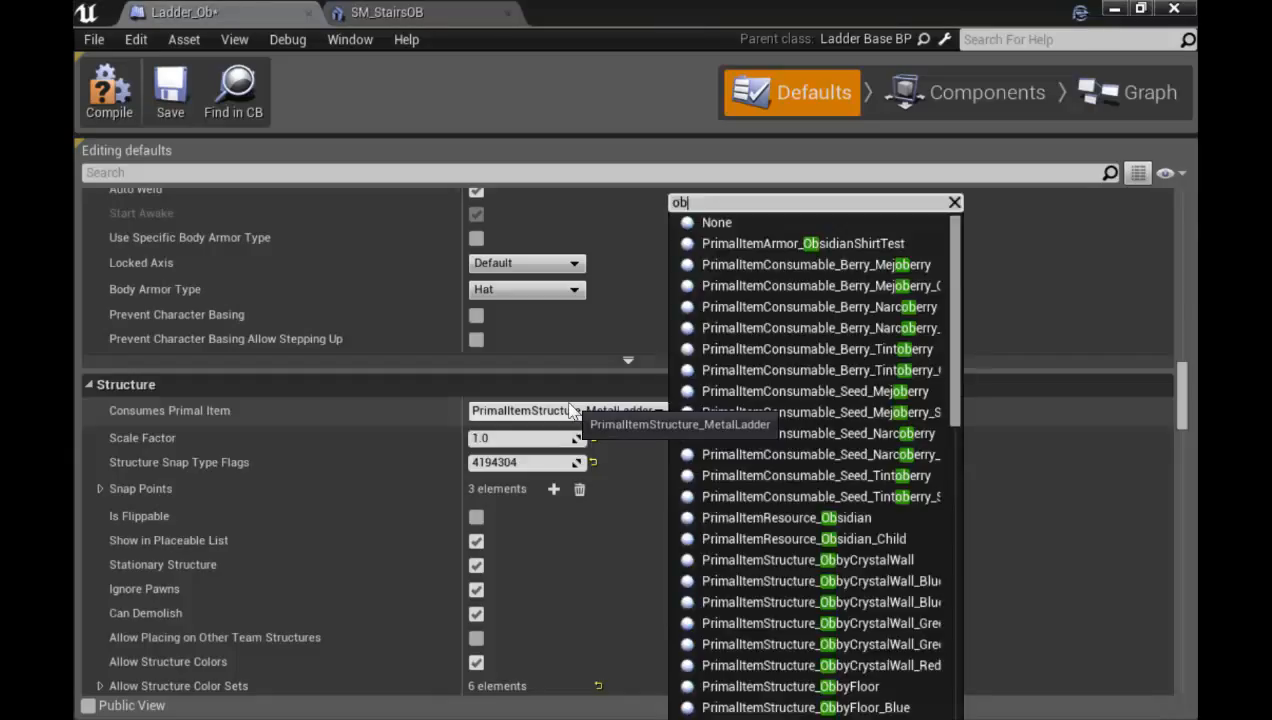
pyautogui.write('lad')
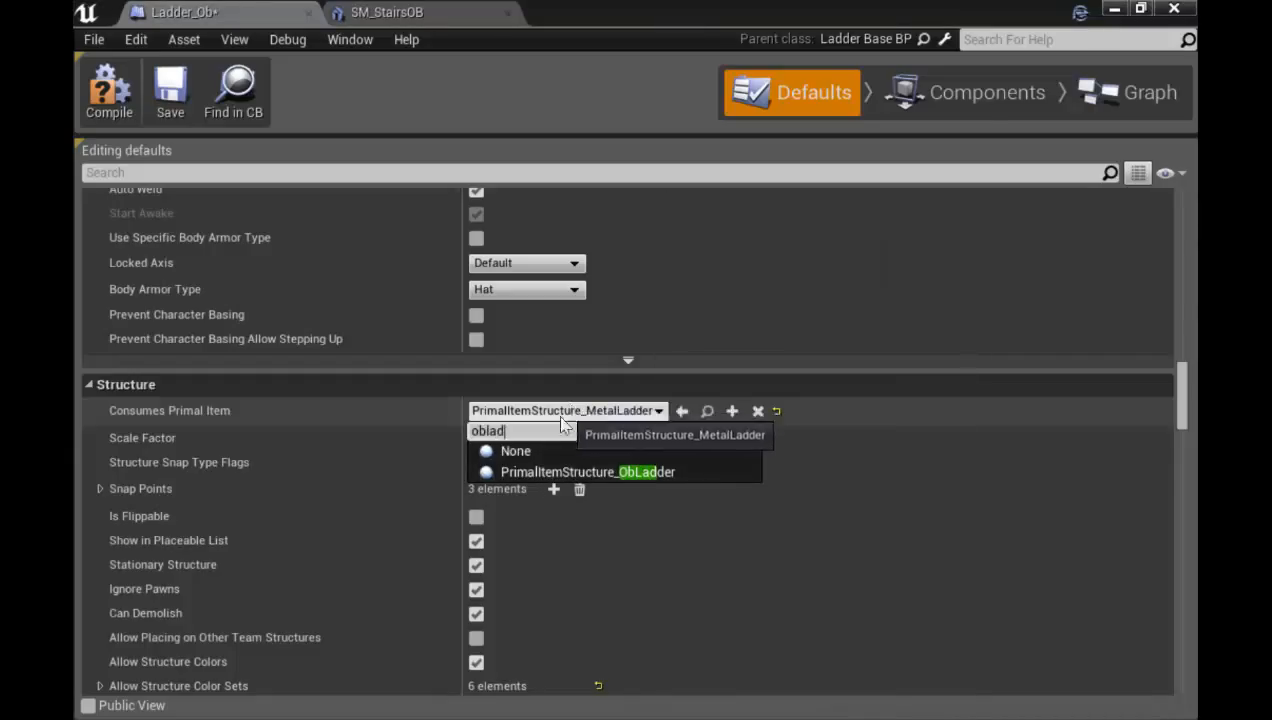
pyautogui.click(600, 472)
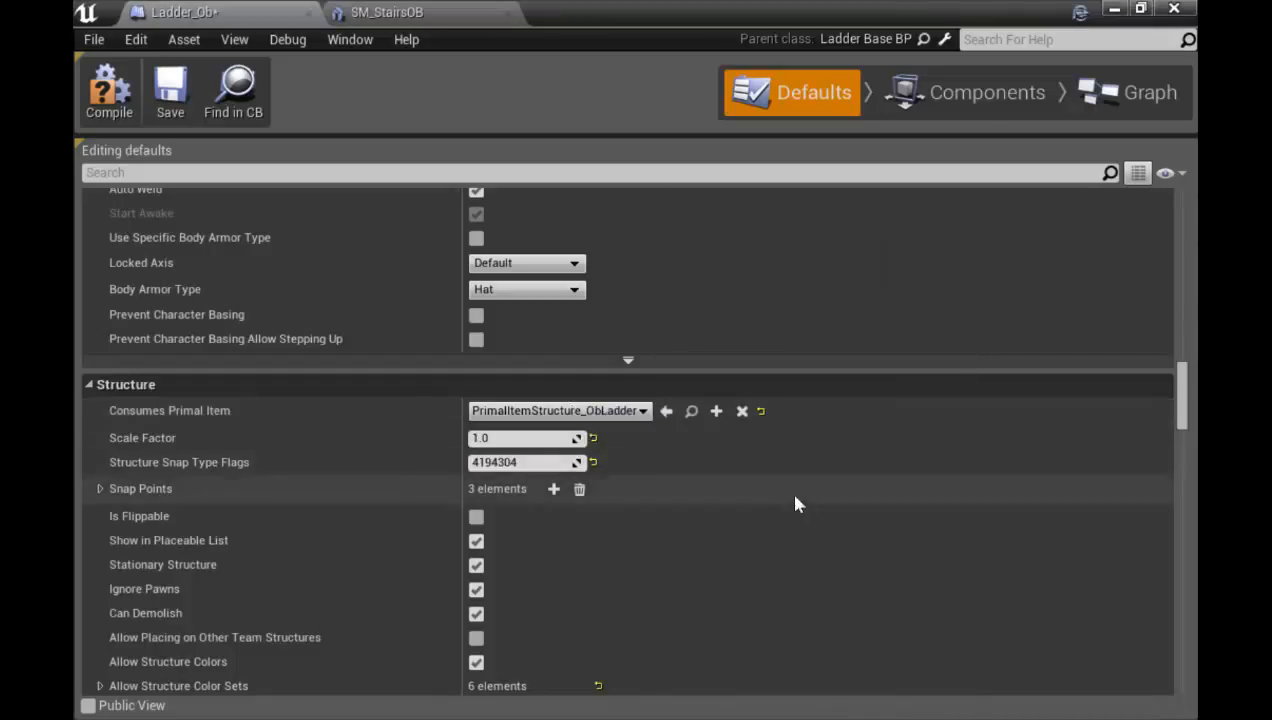
# Find the Destroyed Mesh setting in Ladder_Ob's defaults and create a destructible mesh from SM_StairsOB in the Ladder folder
pyautogui.scroll(-10, 790, 500)
pyautogui.scroll(-12, 790, 500)
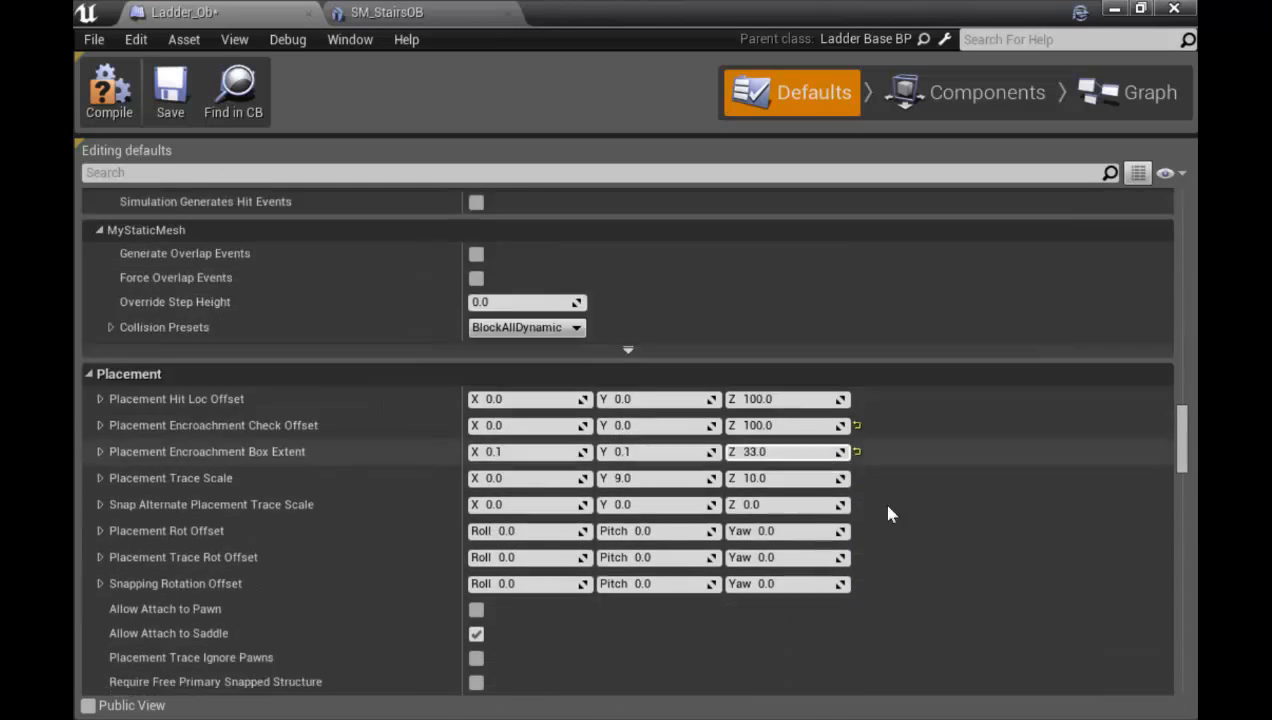
pyautogui.scroll(-12, 1094, 502)
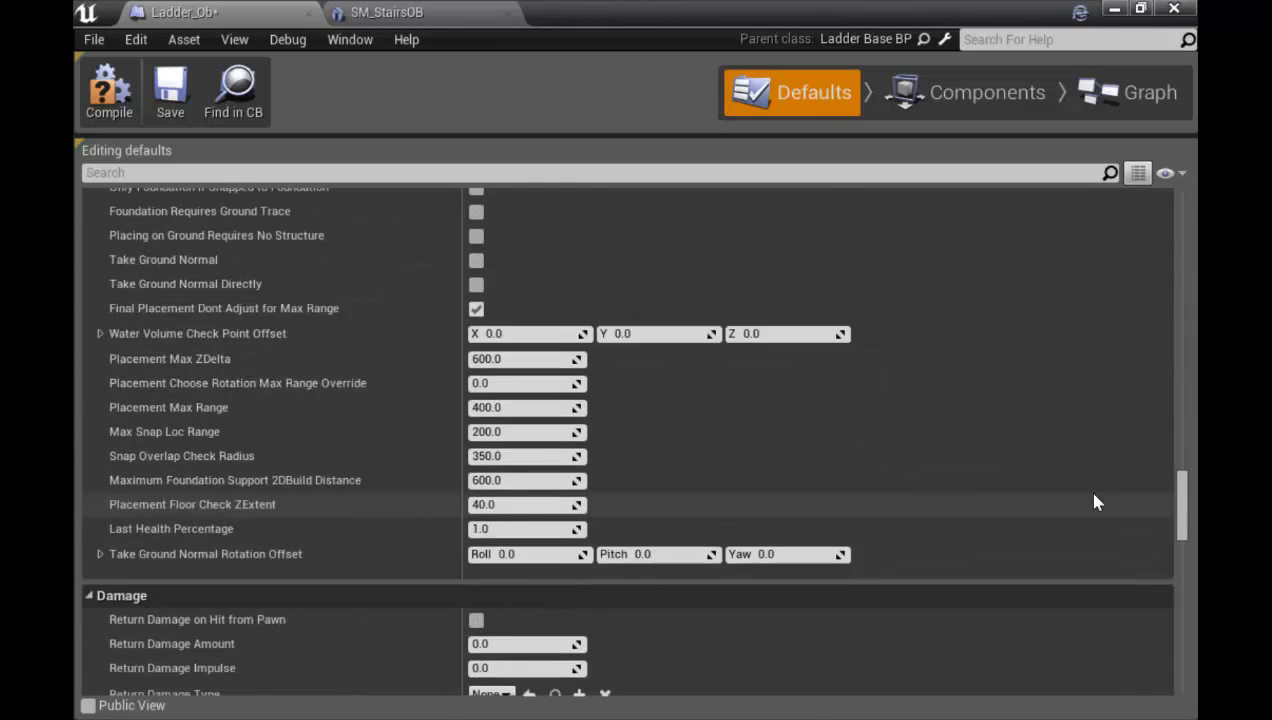
pyautogui.scroll(-3, 955, 478)
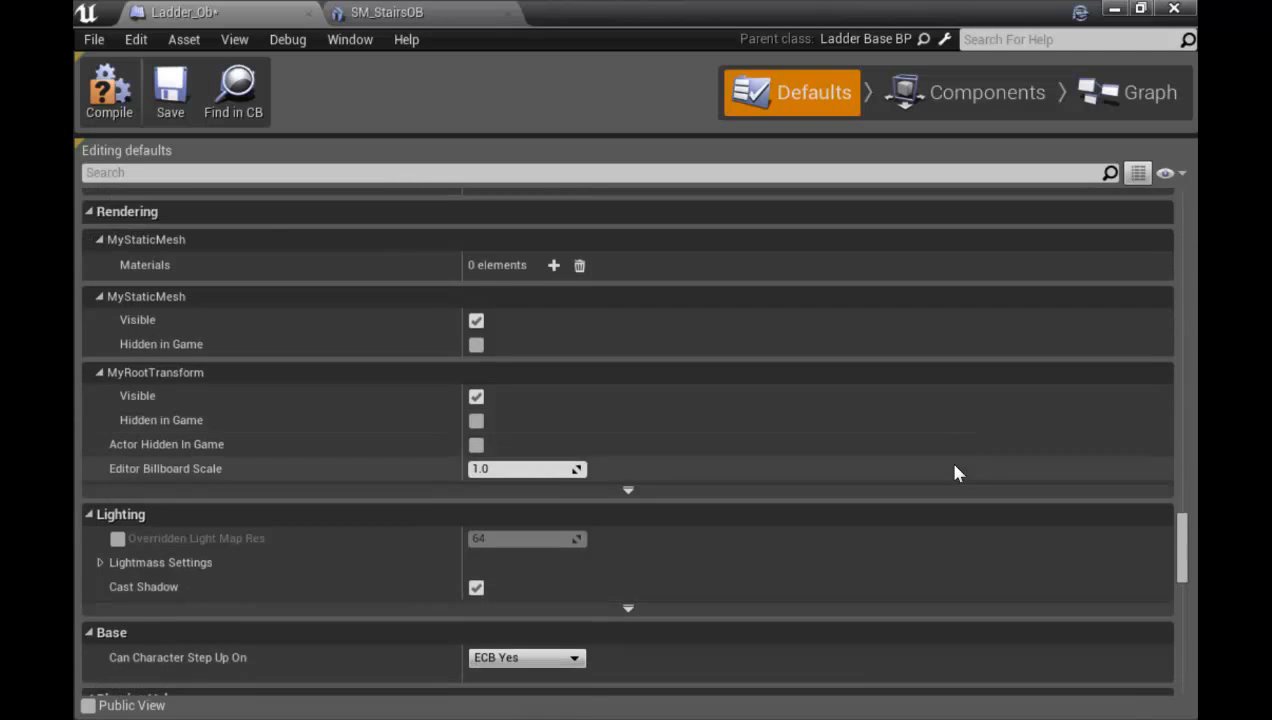
pyautogui.scroll(2, 954, 475)
pyautogui.scroll(1, 917, 471)
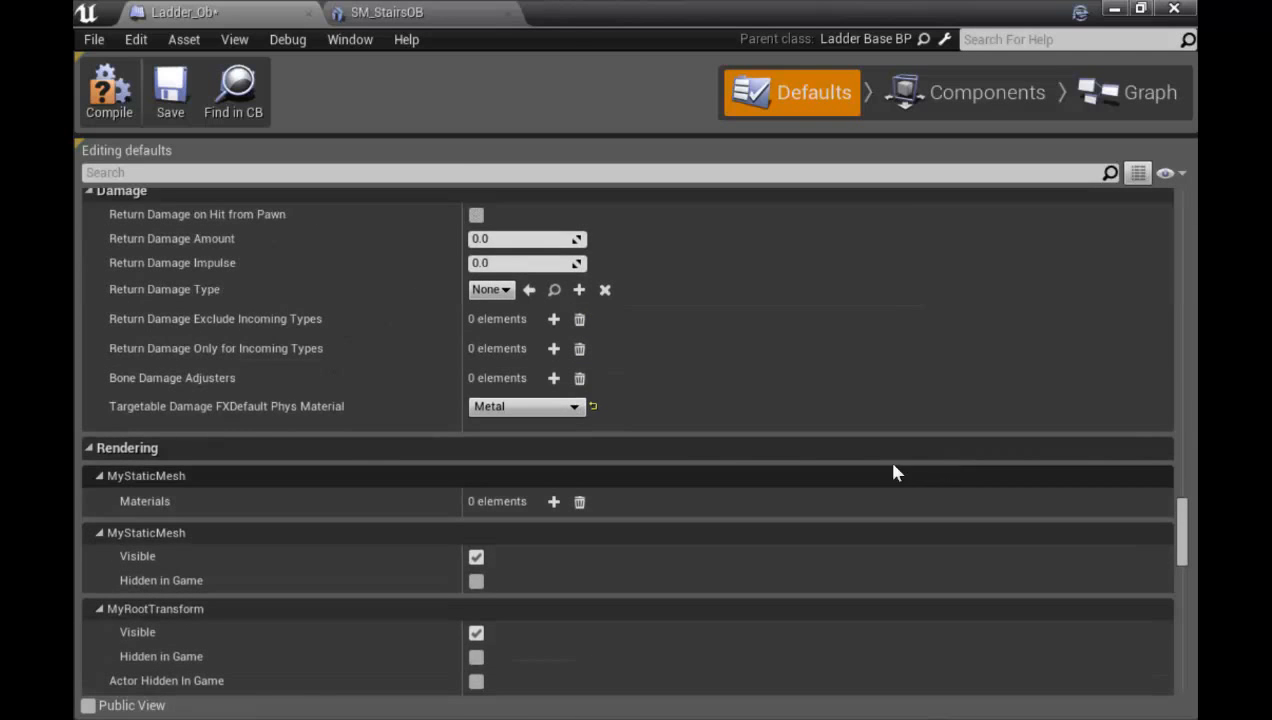
pyautogui.scroll(-10, 870, 505)
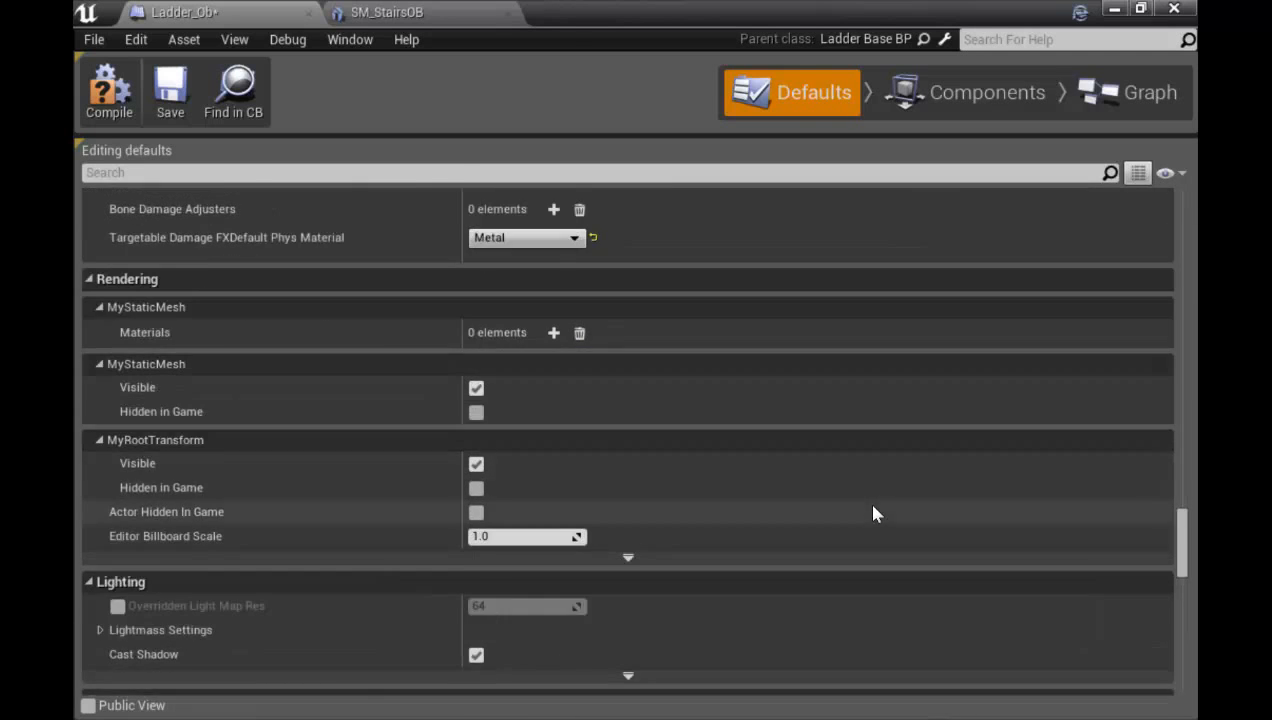
pyautogui.scroll(-12, 862, 537)
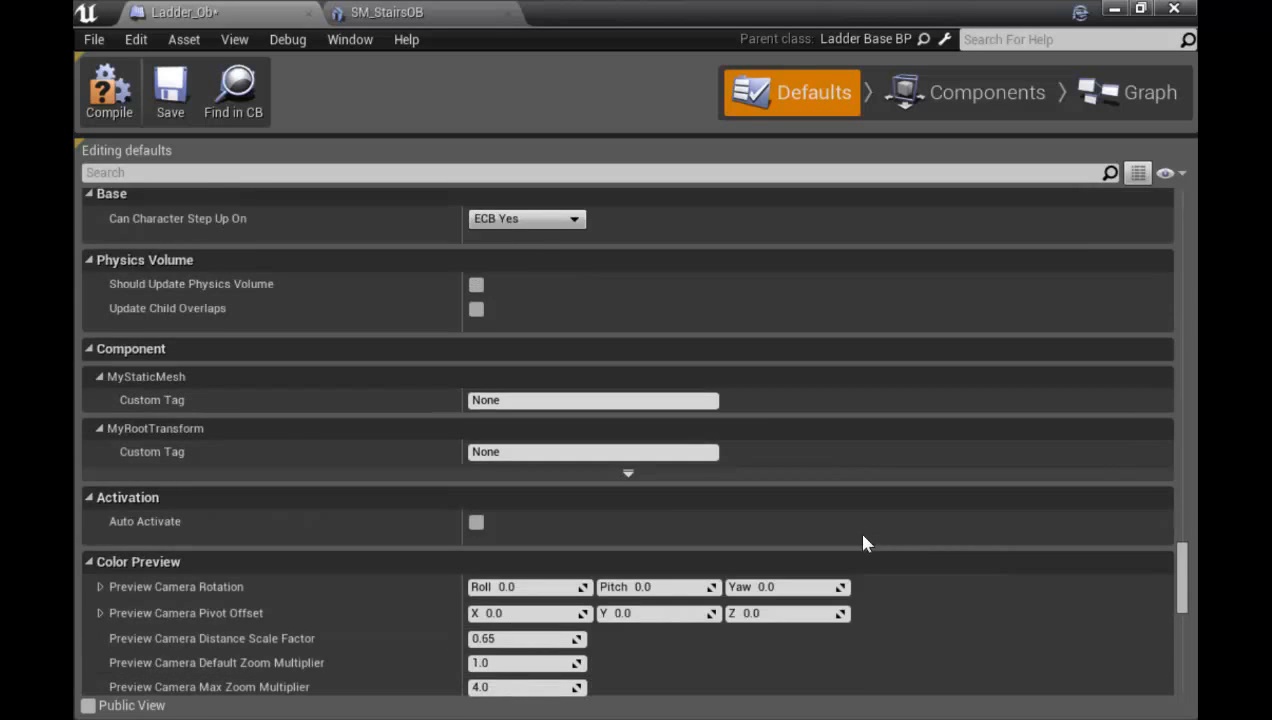
pyautogui.scroll(-11, 871, 533)
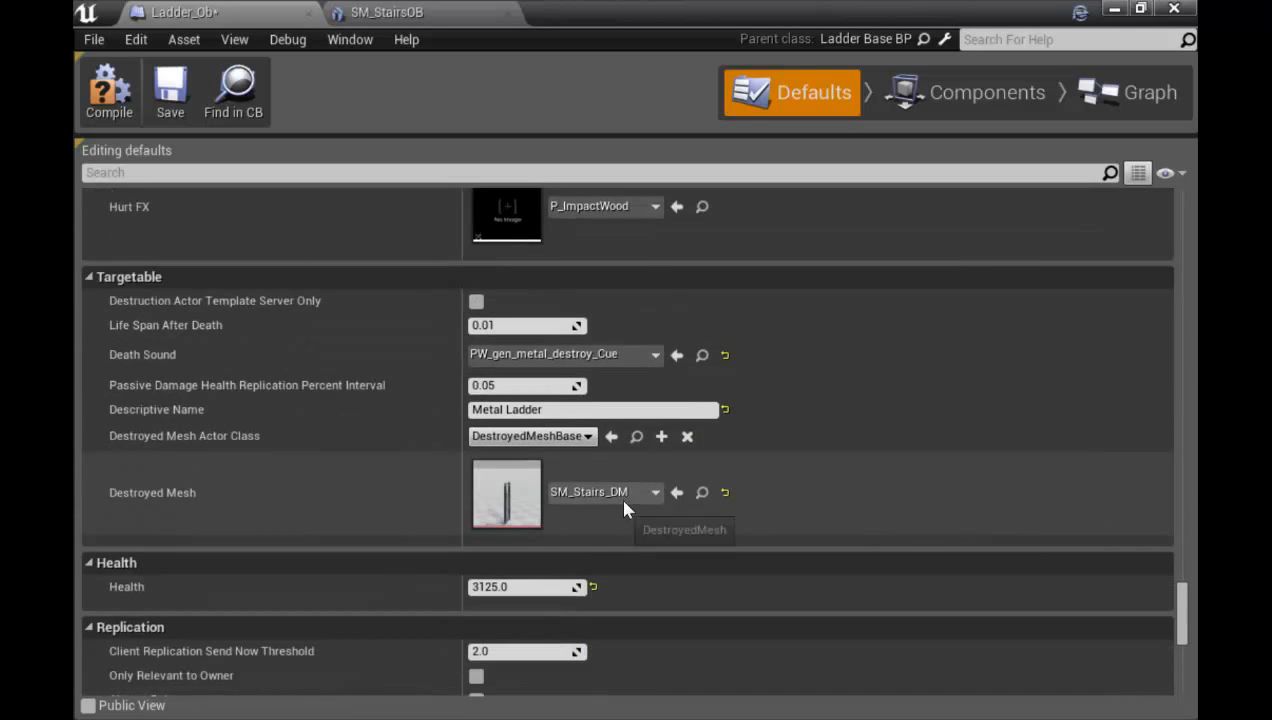
pyautogui.moveTo(681, 8); pyautogui.dragTo(1196, 120)
pyautogui.rightClick(312, 557)
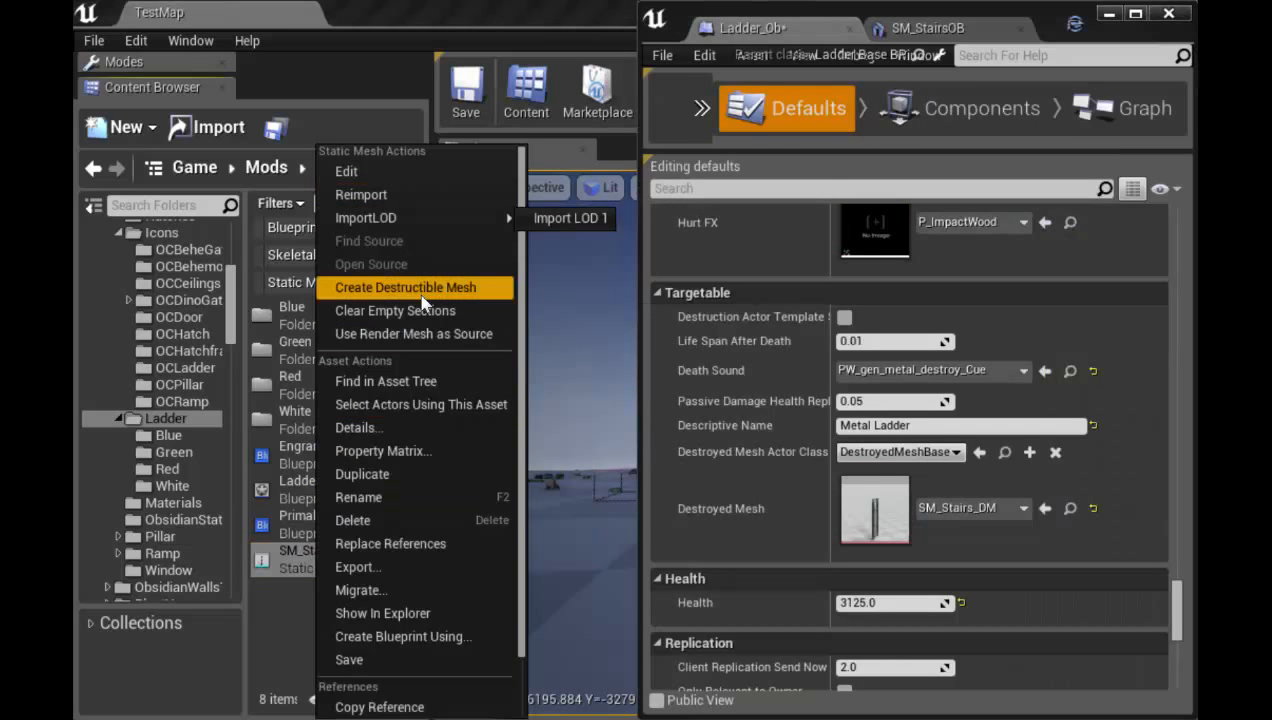
pyautogui.click(418, 290)
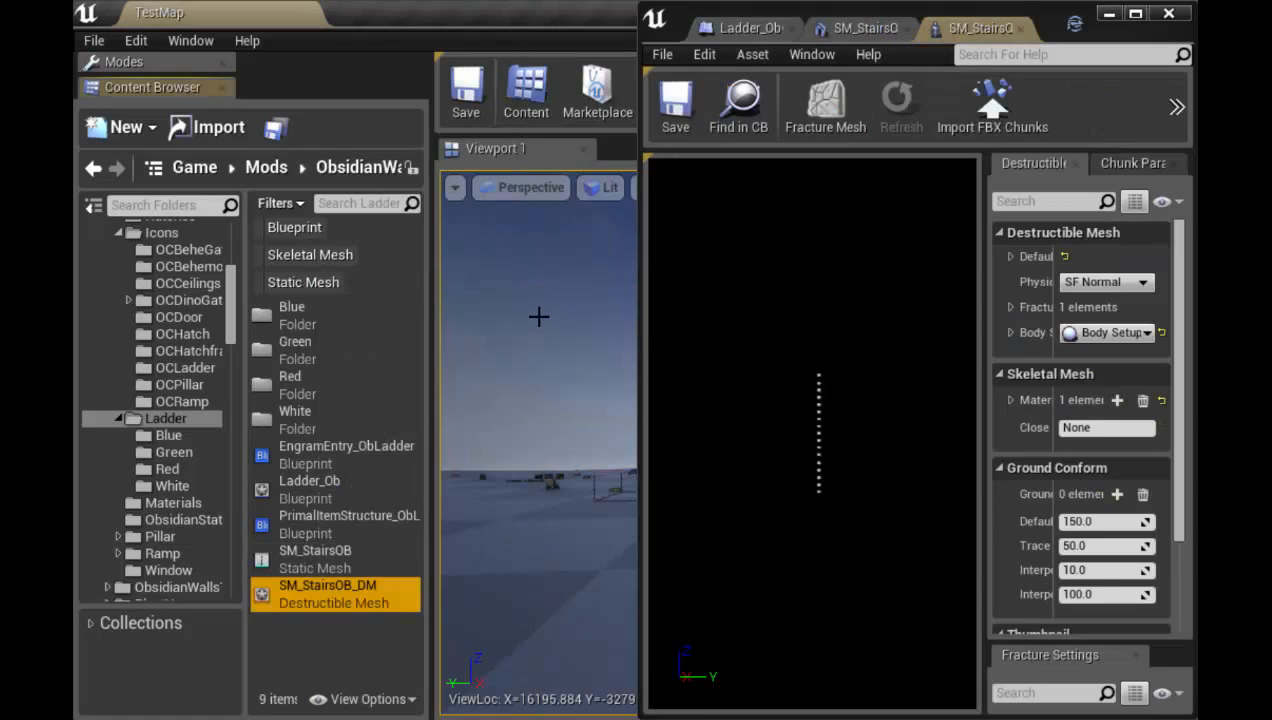
# Maximize the SM_StairsOB_DM editor, fracture the mesh, set the explode amount to 0.0, save it, and close its editor
pyautogui.click(1135, 14)
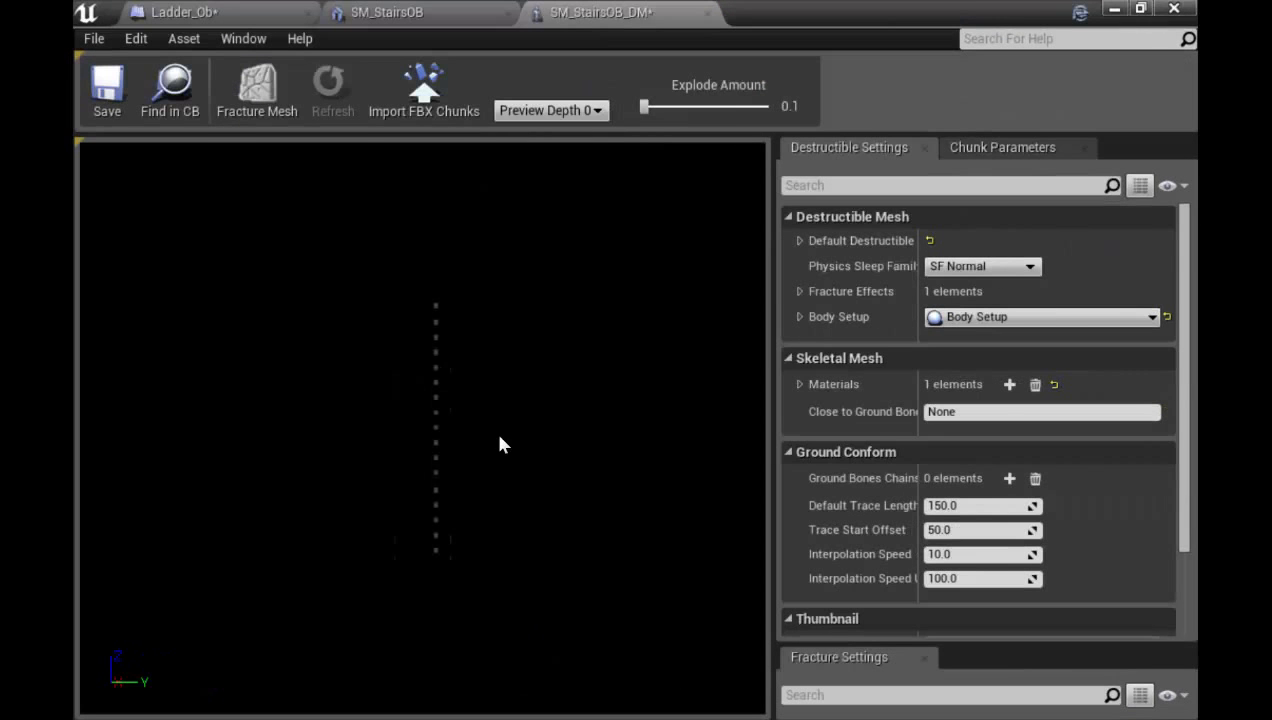
pyautogui.moveTo(423, 427)
pyautogui.mouseDown()
pyautogui.moveTo(375, 427)
pyautogui.moveTo(540, 400)
pyautogui.moveTo(398, 427)
pyautogui.moveTo(370, 390)
pyautogui.moveTo(580, 390)
pyautogui.moveTo(536, 420)
pyautogui.moveTo(442, 440)
pyautogui.mouseUp()
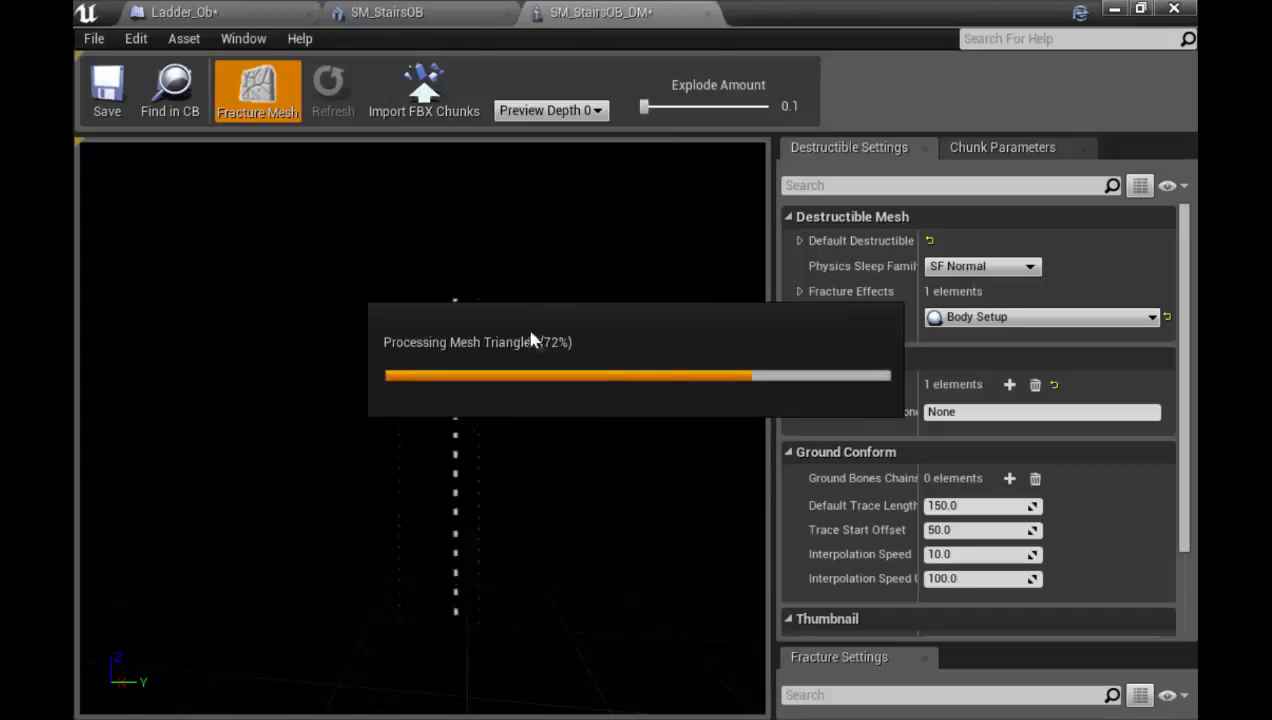
pyautogui.moveTo(533, 387); pyautogui.dragTo(533, 330)
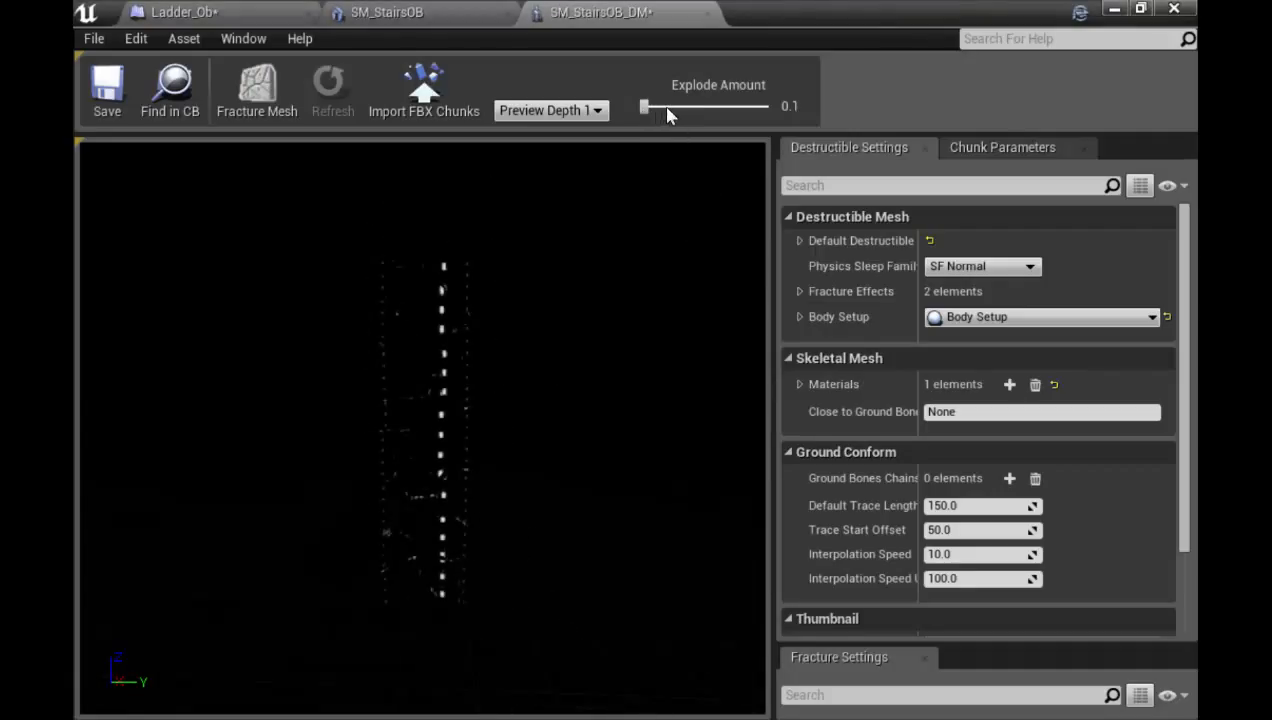
pyautogui.moveTo(646, 107); pyautogui.dragTo(558, 128)
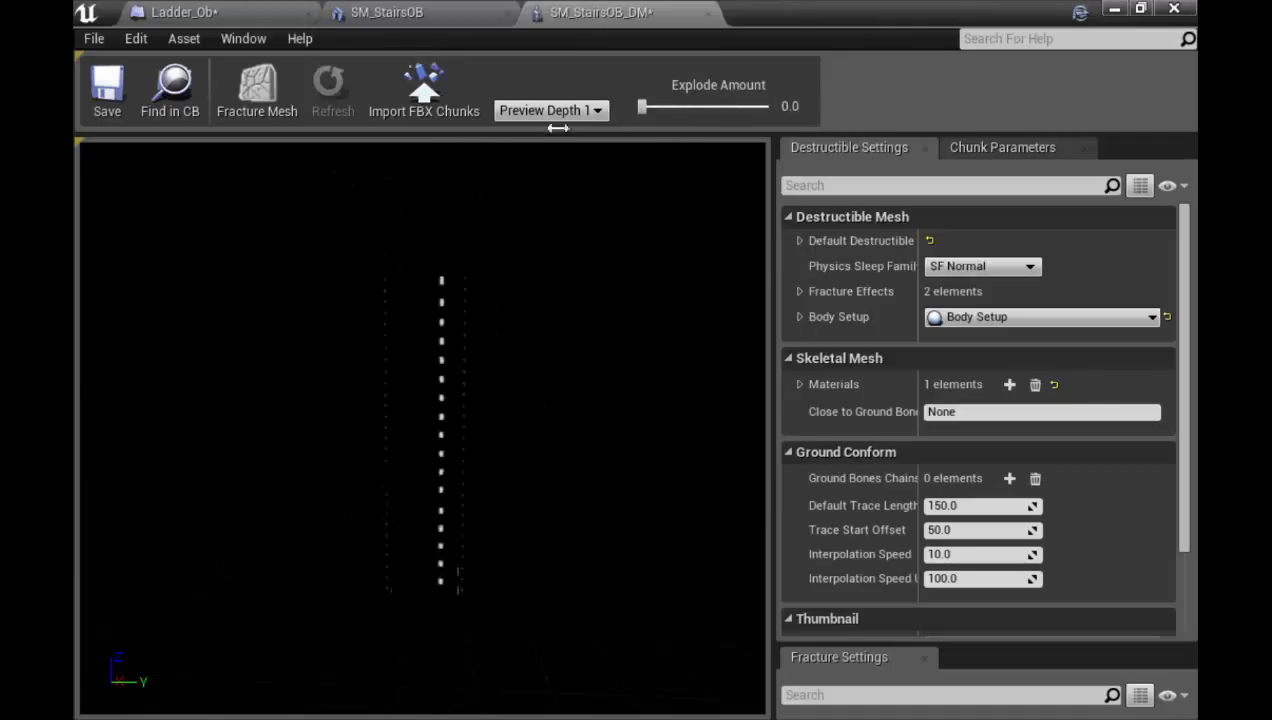
pyautogui.click(125, 103)
pyautogui.click(708, 12)
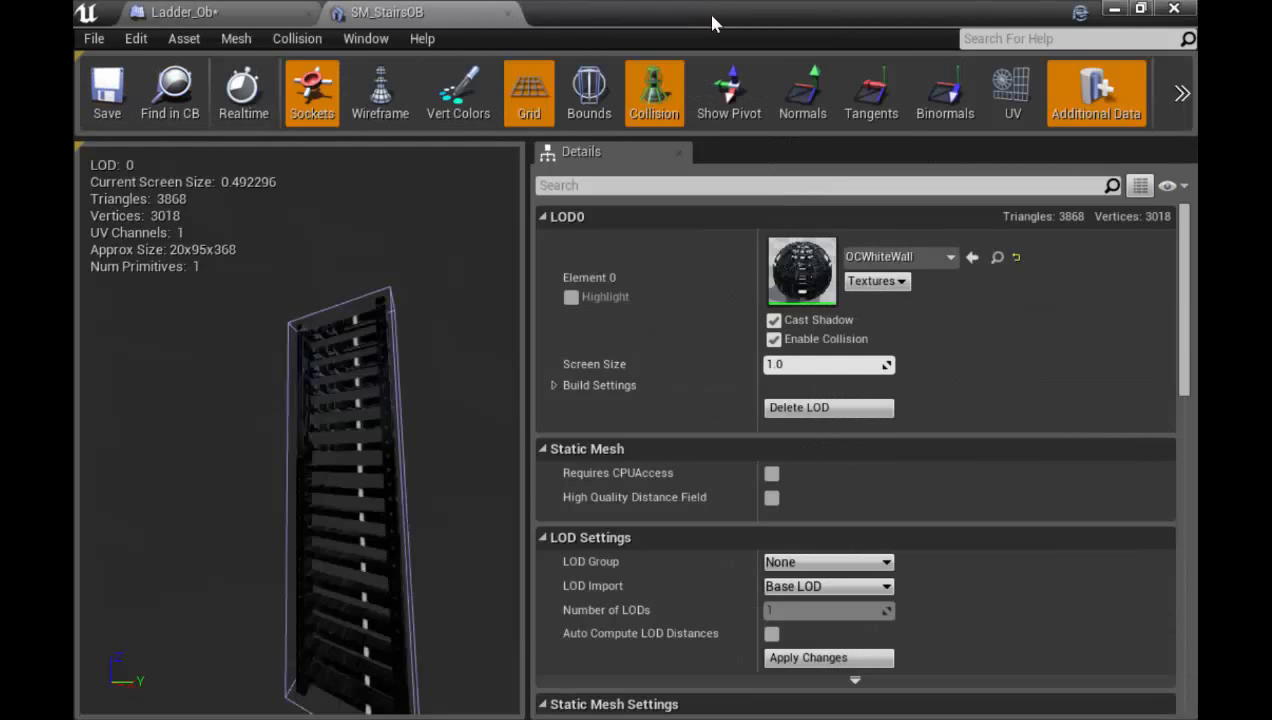
# Close SM_StairsOB, applying its level of detail changes, and assign SM_StairsOB_DM as Ladder_Ob's destroyed mesh
pyautogui.moveTo(708, 14); pyautogui.dragTo(1195, 75)
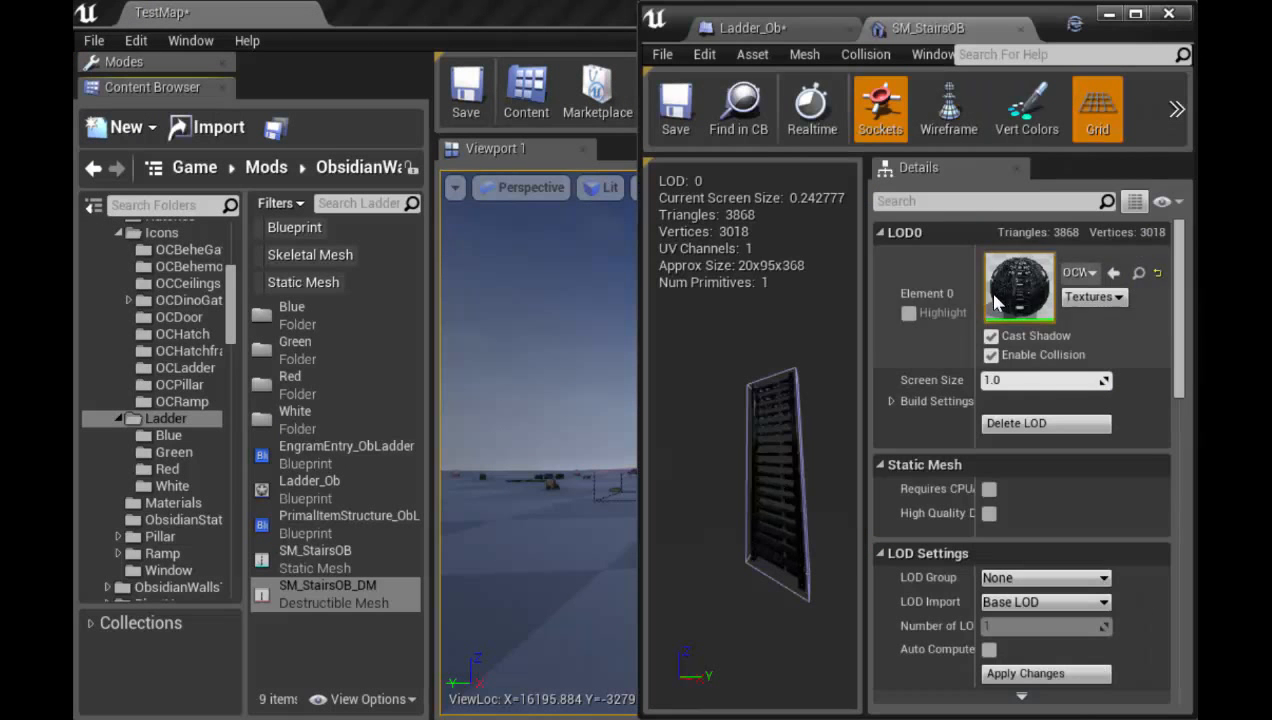
pyautogui.click(1020, 28)
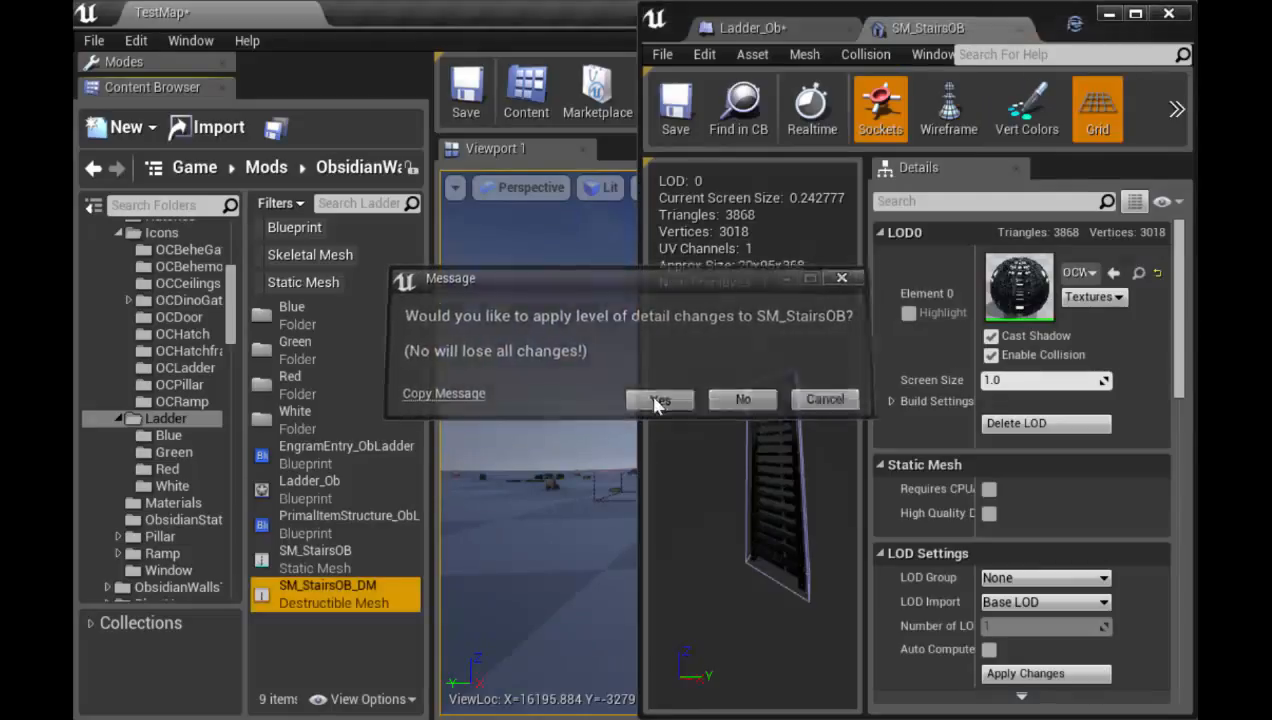
pyautogui.click(660, 400)
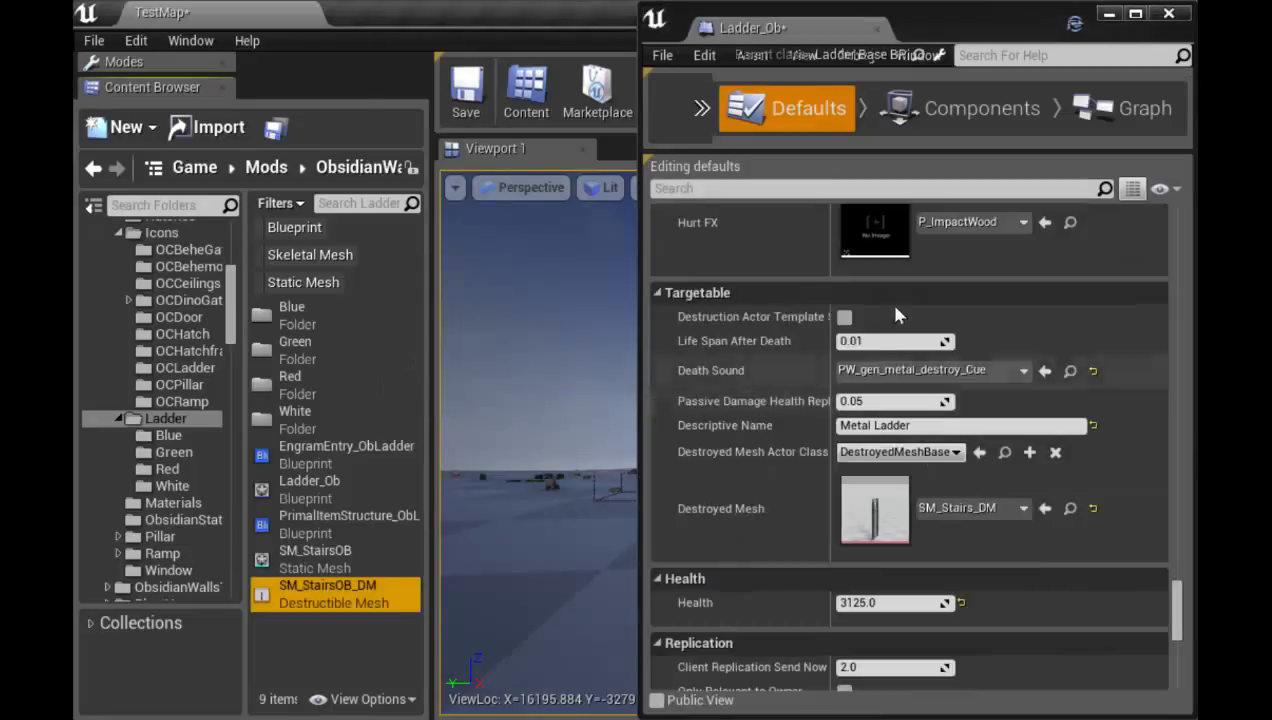
pyautogui.click(1045, 508)
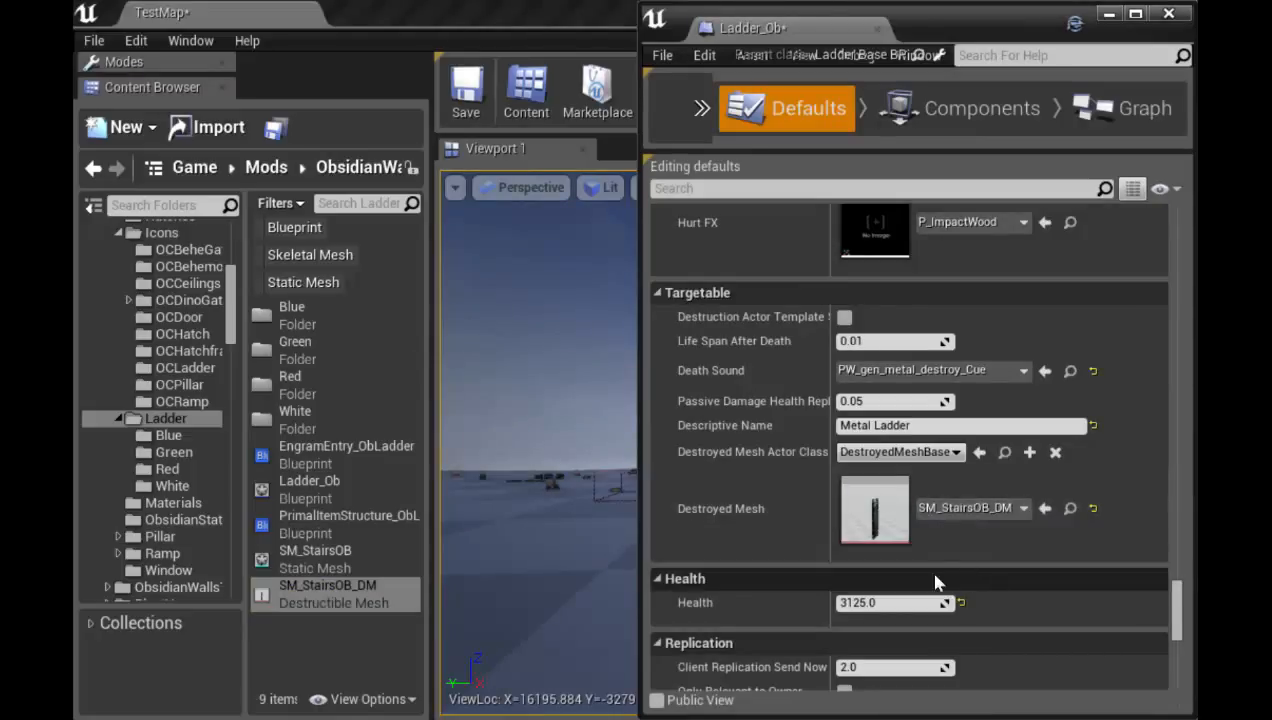
# Set Ladder_Ob's descriptive name to Obsidian Ladder and its health to 6250
pyautogui.moveTo(874, 425); pyautogui.dragTo(768, 439)
pyautogui.press('BackSpace')
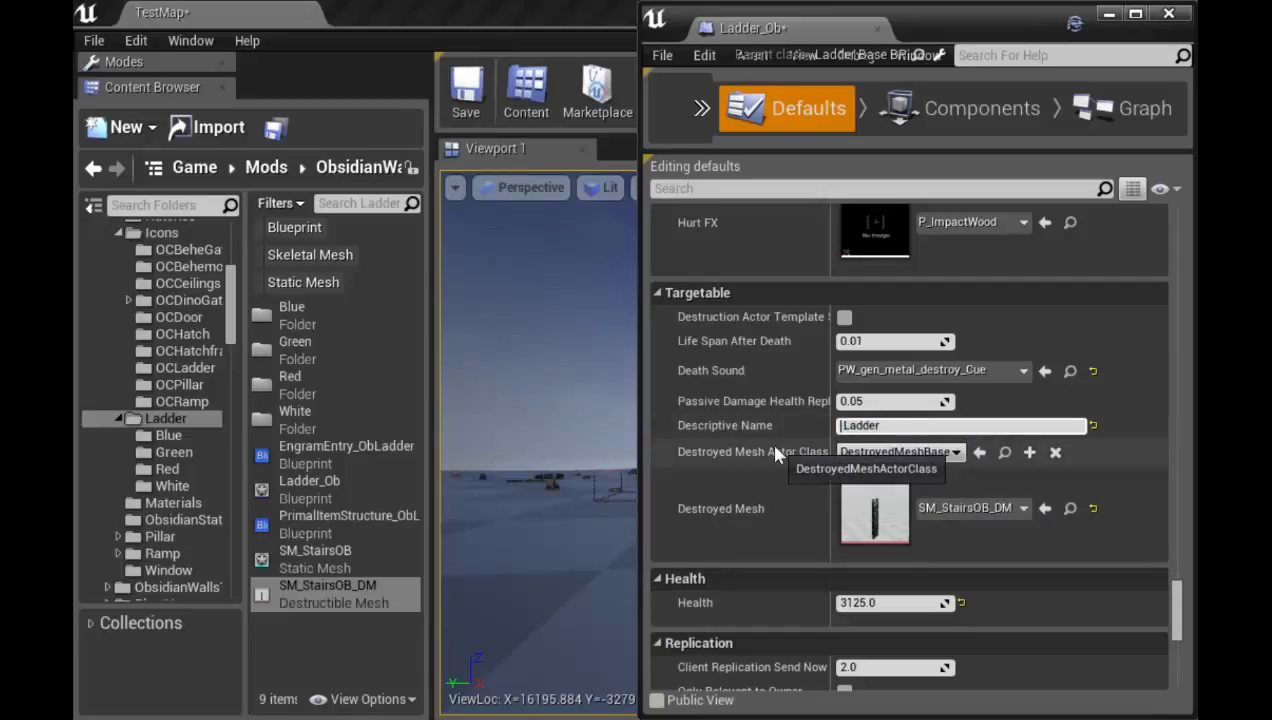
pyautogui.write('Obsidian')
pyautogui.scroll(-1, 872, 558)
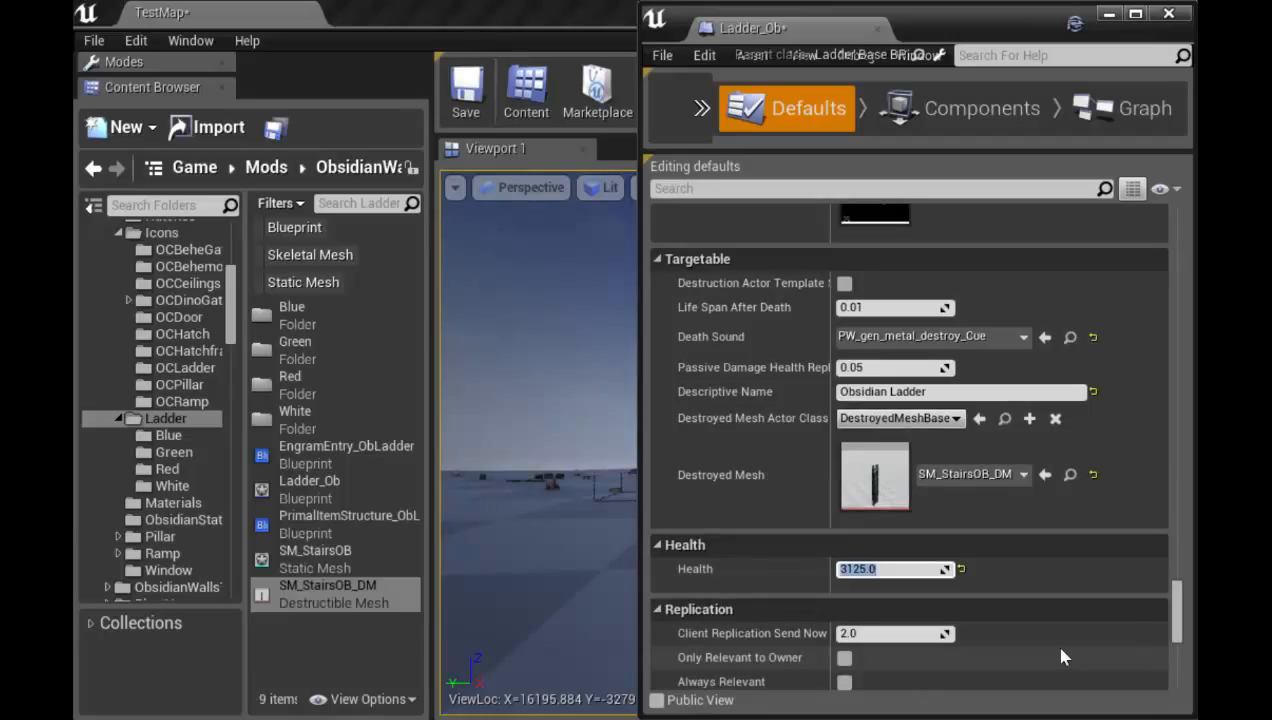
pyautogui.write('62')
pyautogui.scroll(-2, 1025, 605)
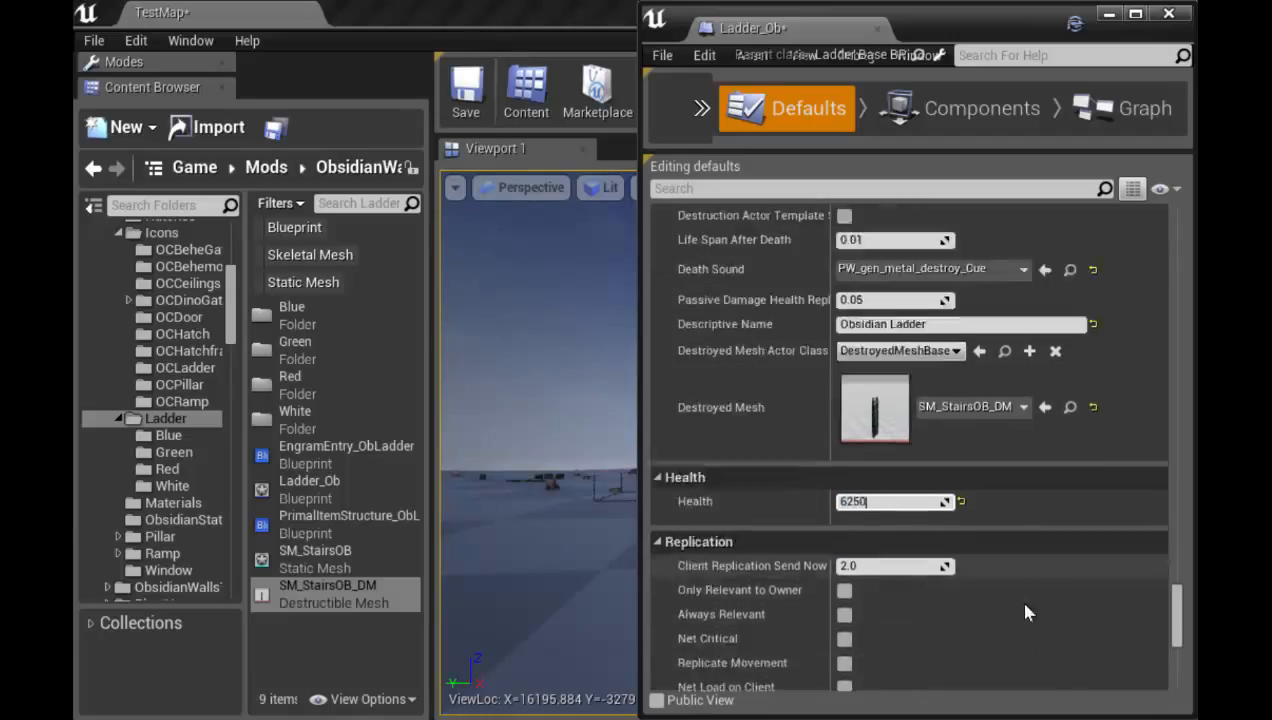
# Check the remaining Ladder_Ob defaults, and compile and save the blueprint
pyautogui.scroll(-10, 1065, 545)
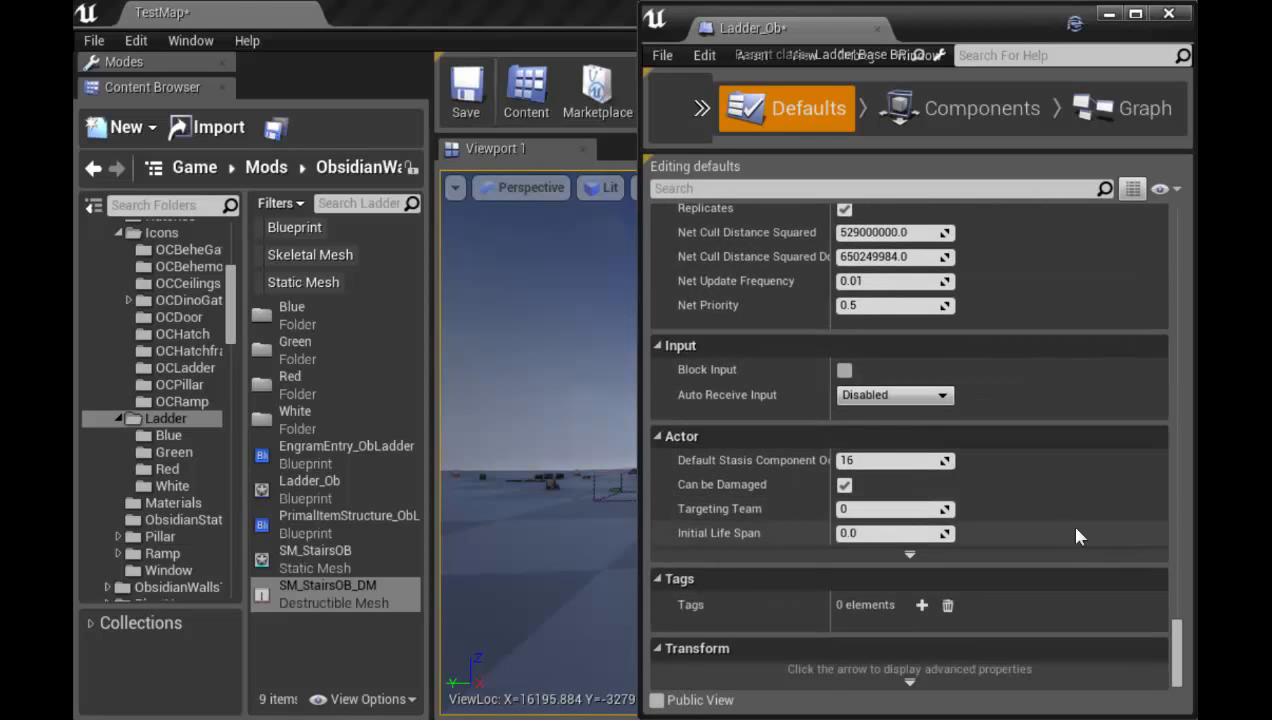
pyautogui.scroll(10, 1077, 538)
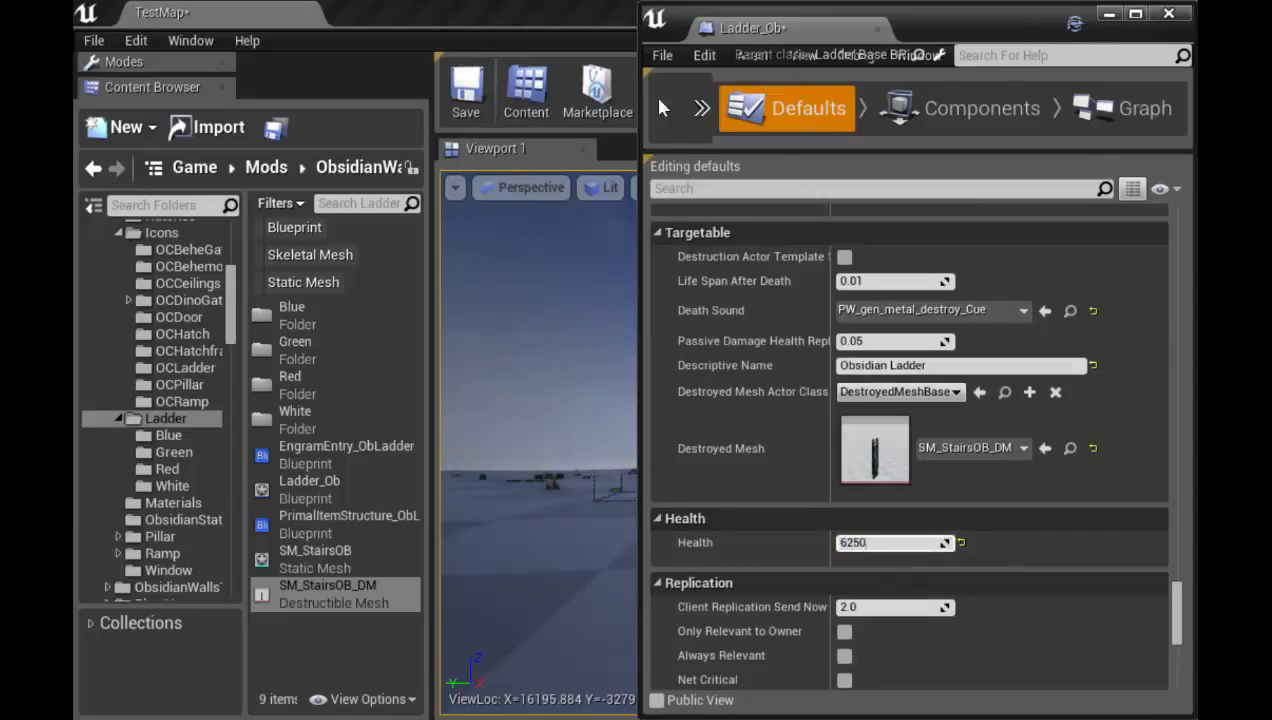
pyautogui.click(709, 108)
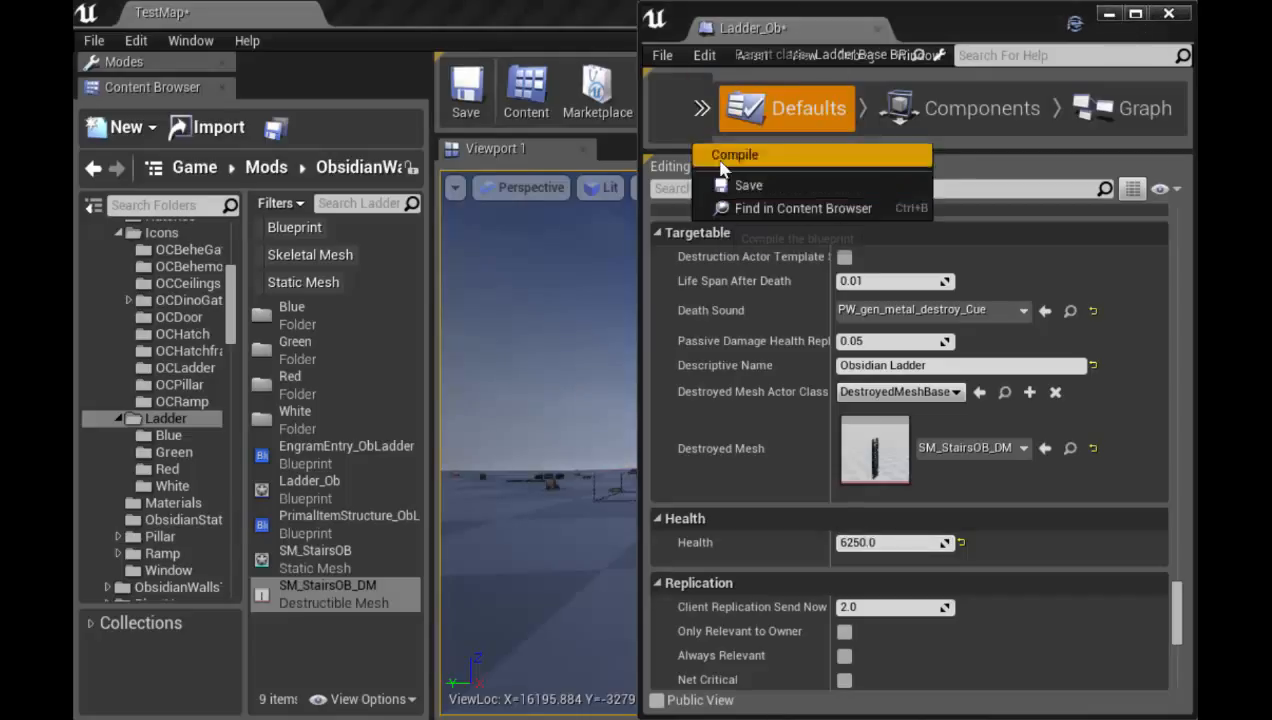
pyautogui.click(722, 157)
pyautogui.click(701, 108)
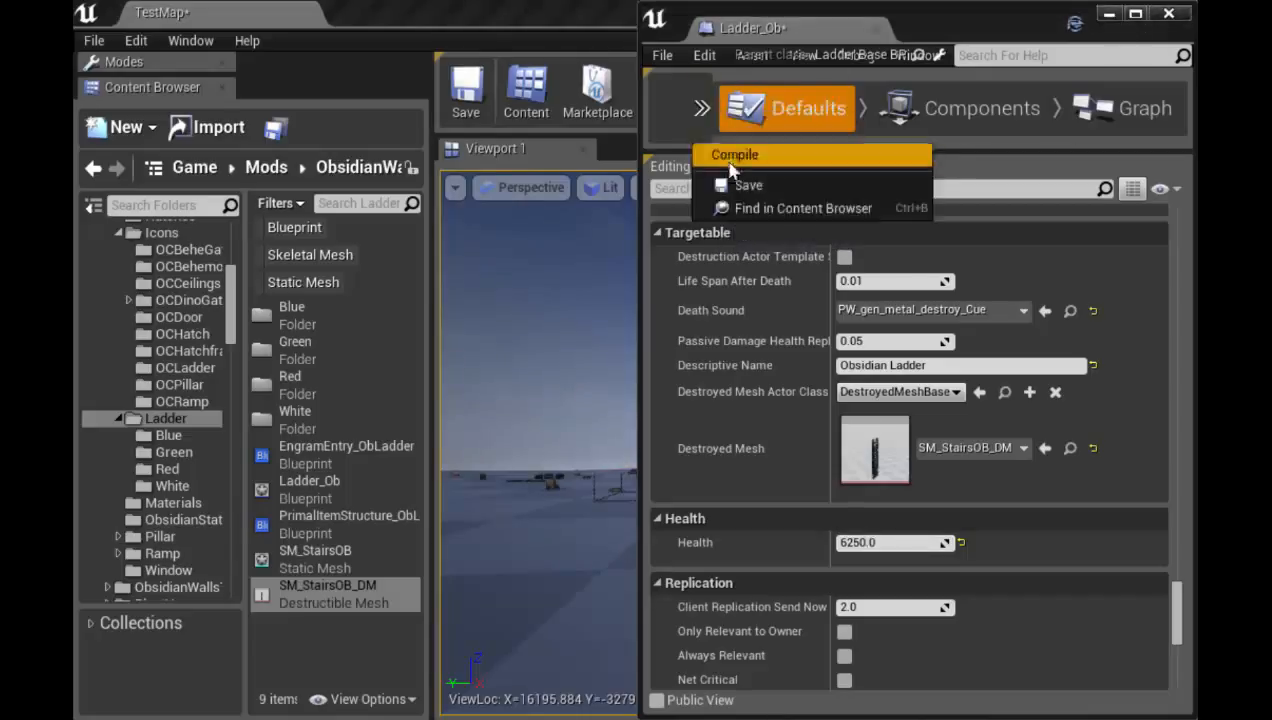
pyautogui.click(736, 185)
pyautogui.scroll(8, 1044, 516)
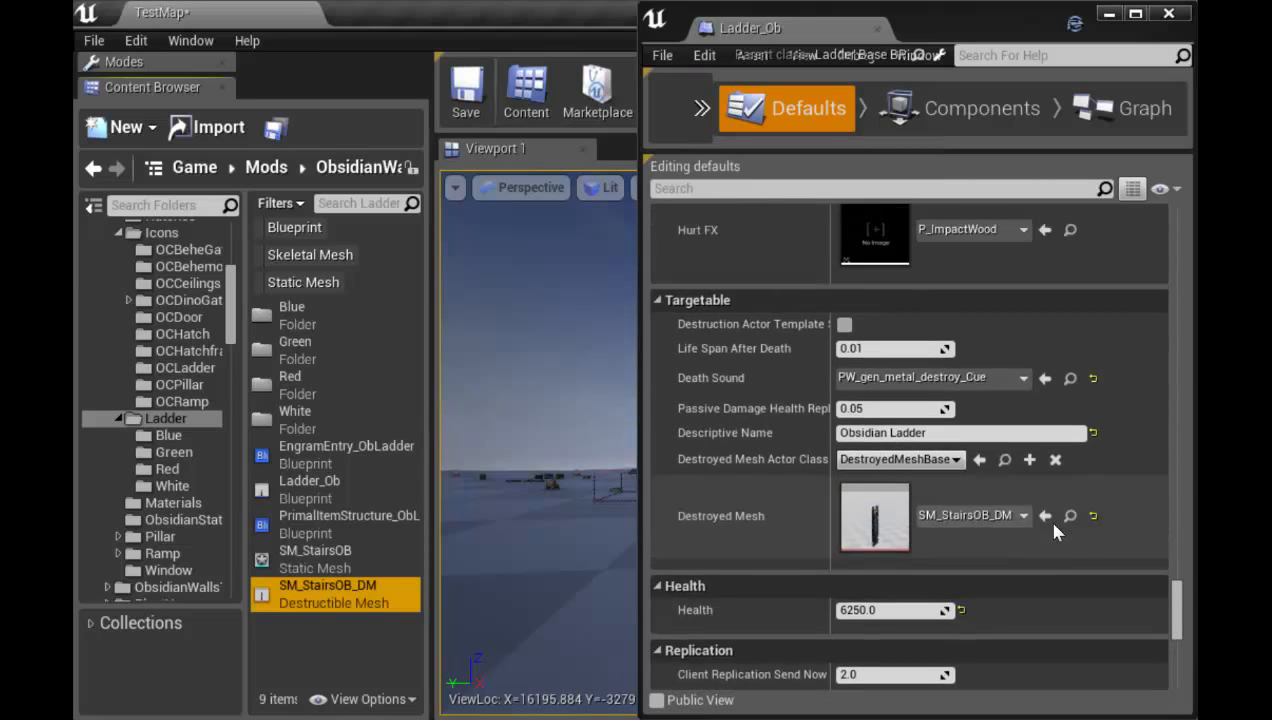
pyautogui.scroll(12, 1054, 535)
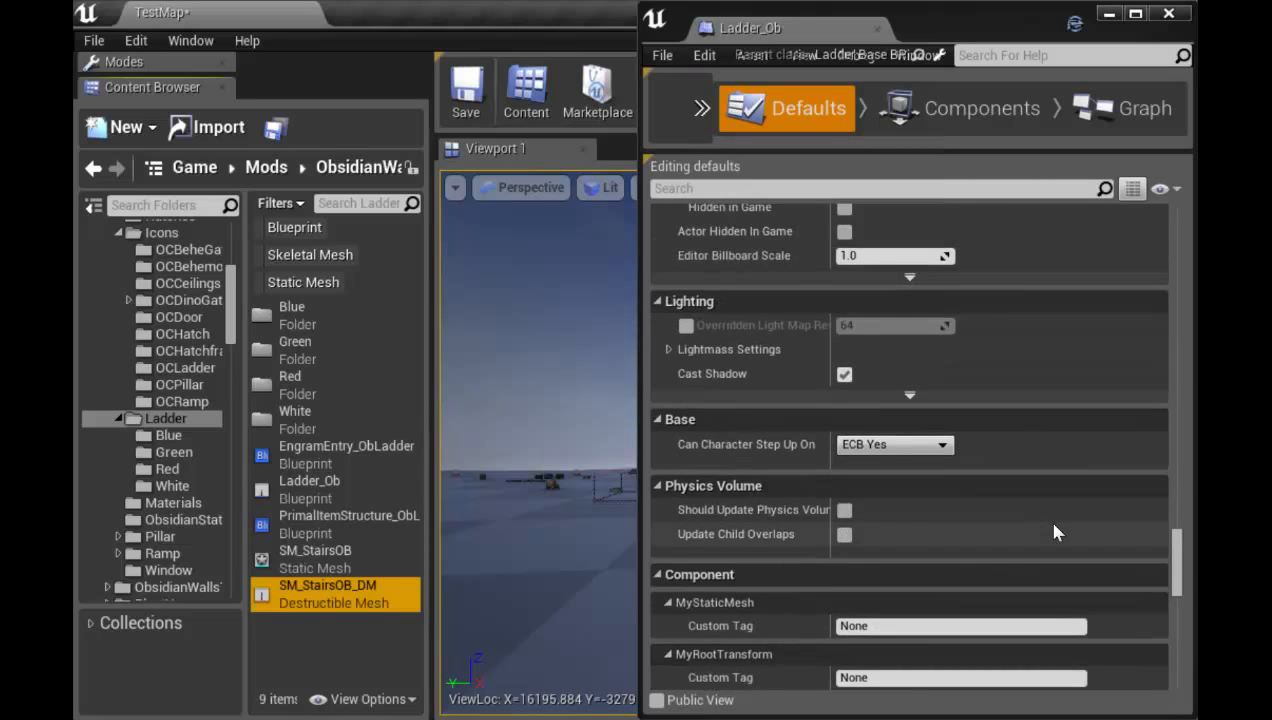
# Find Ladder_Ob's Structure Settings Class property and open the BaseCrystalWall folder of the ObsidianWalls mod
pyautogui.scroll(7, 1054, 536)
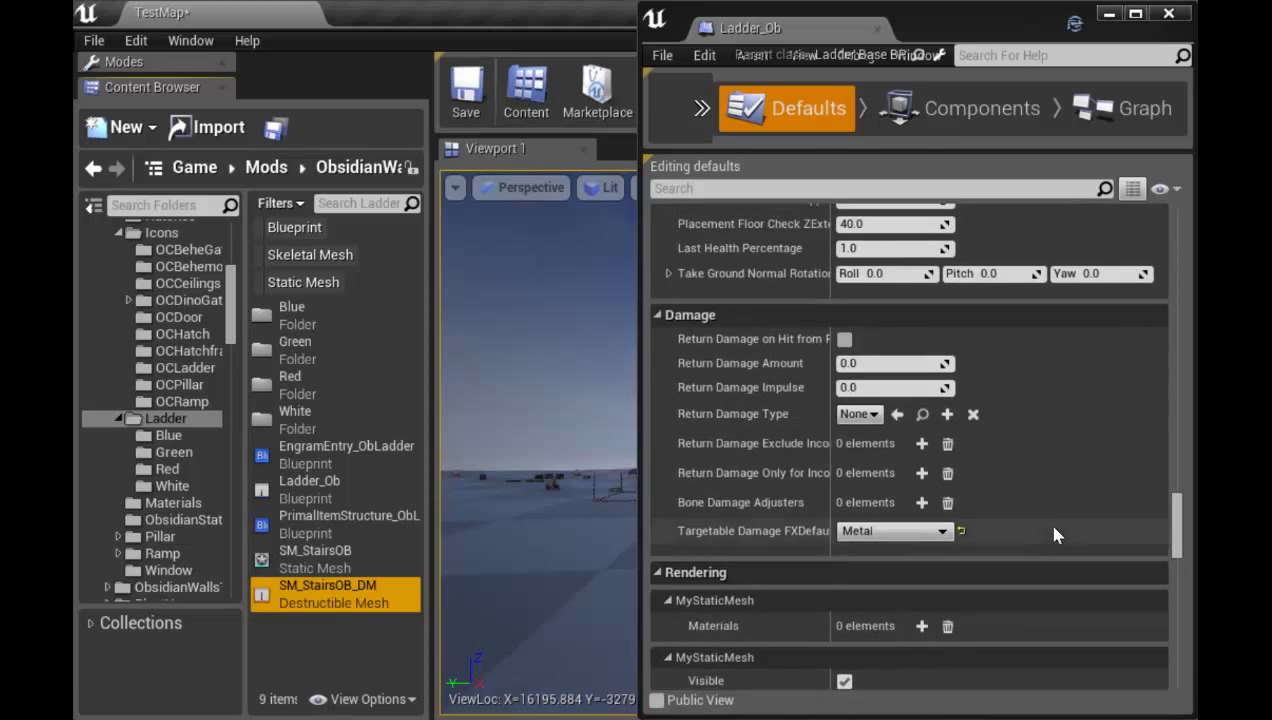
pyautogui.scroll(20, 1063, 519)
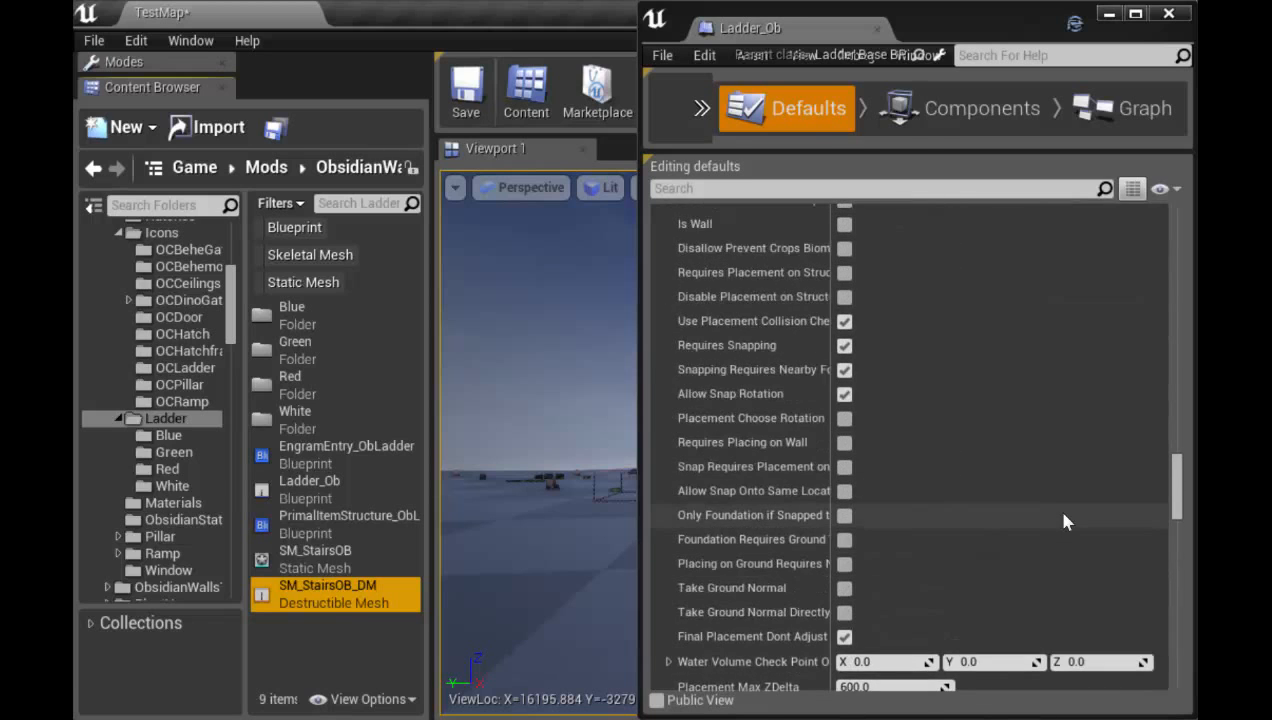
pyautogui.scroll(9, 1060, 510)
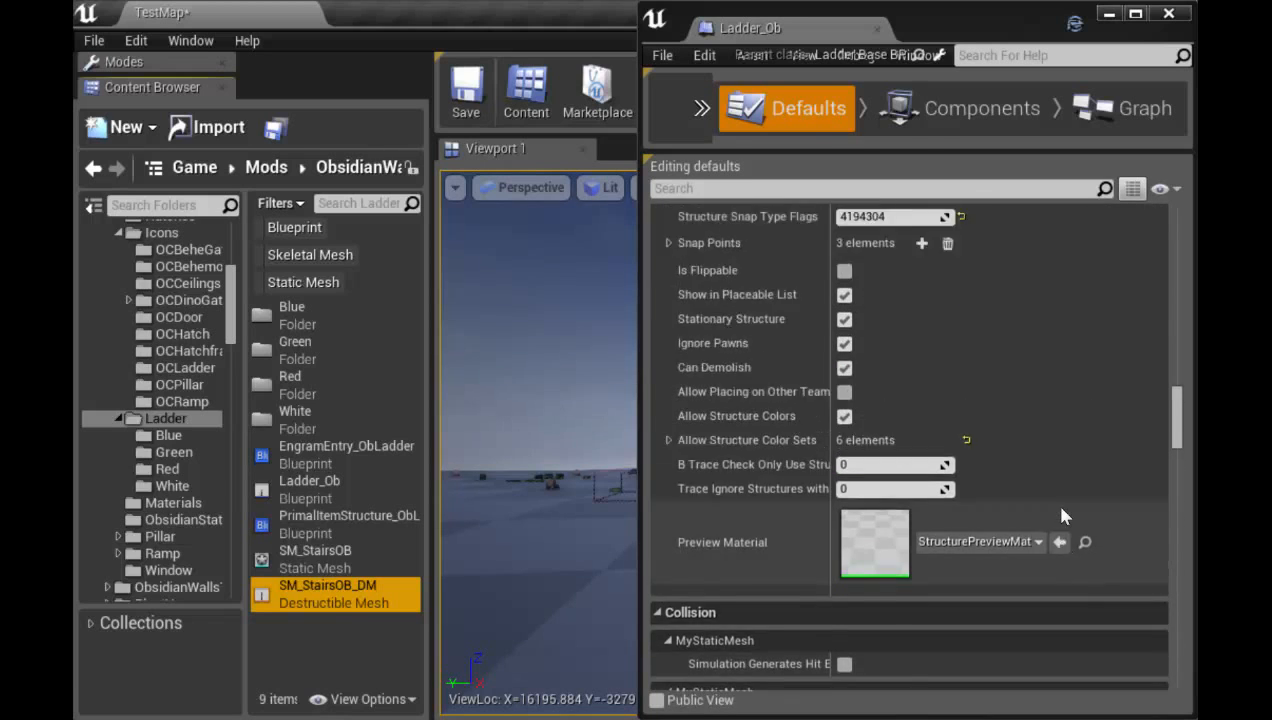
pyautogui.scroll(20, 1043, 497)
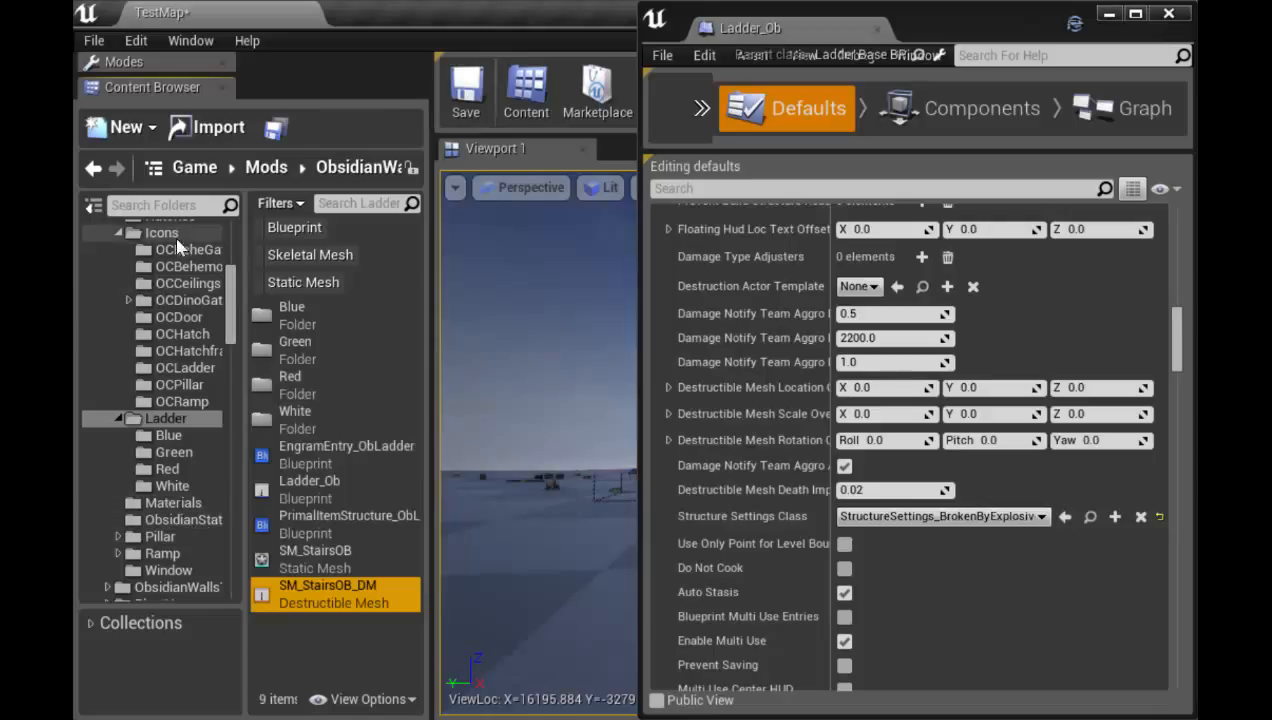
pyautogui.moveTo(229, 307); pyautogui.dragTo(229, 302)
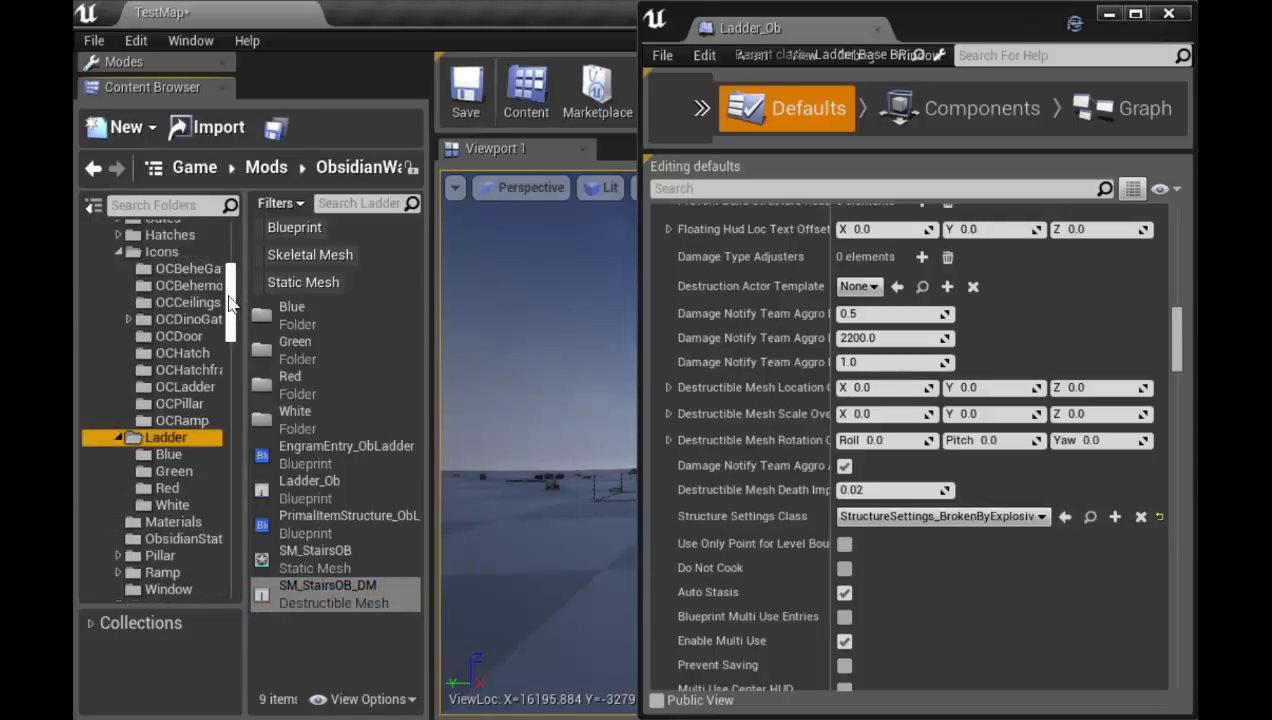
pyautogui.scroll(4, 231, 307)
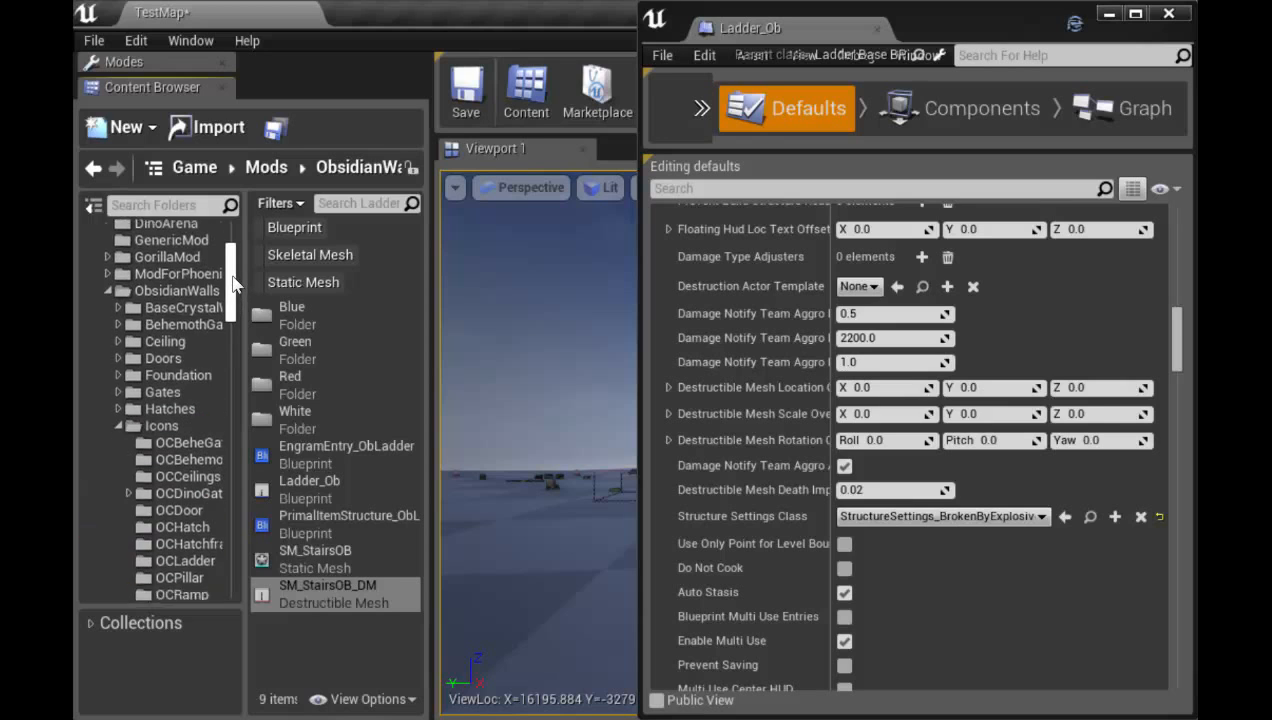
pyautogui.click(175, 308)
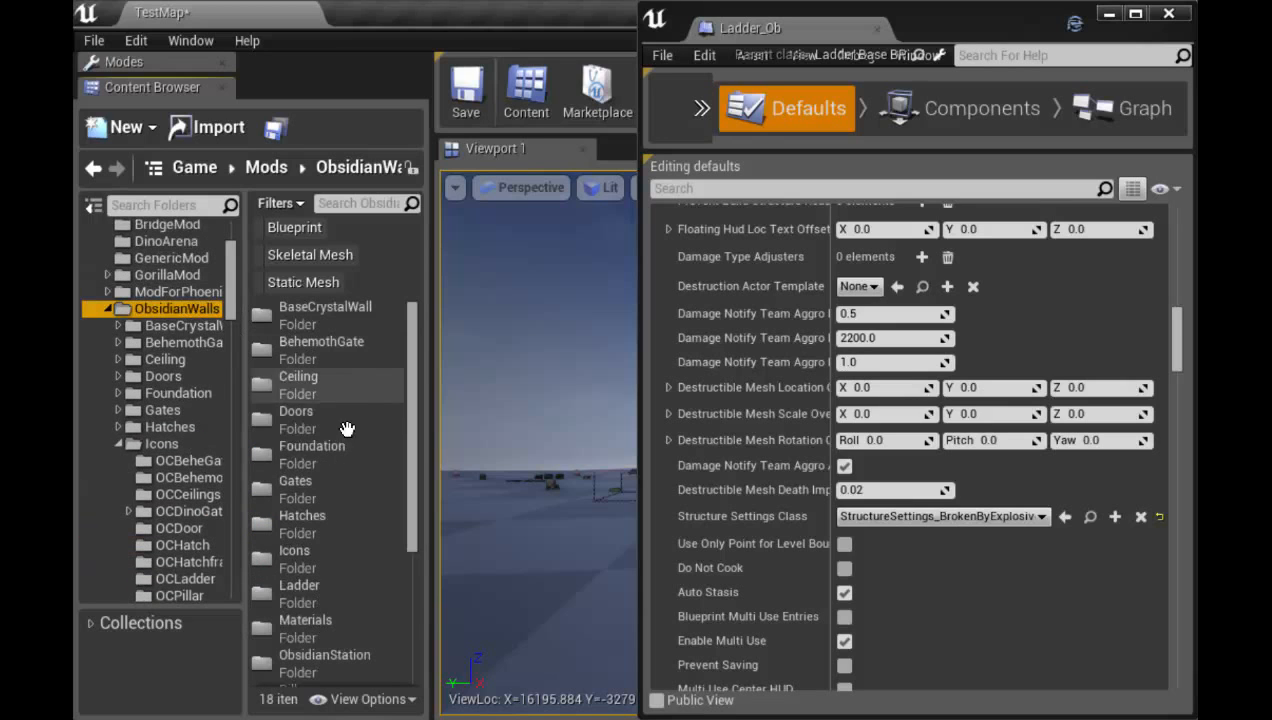
pyautogui.scroll(-5, 346, 425)
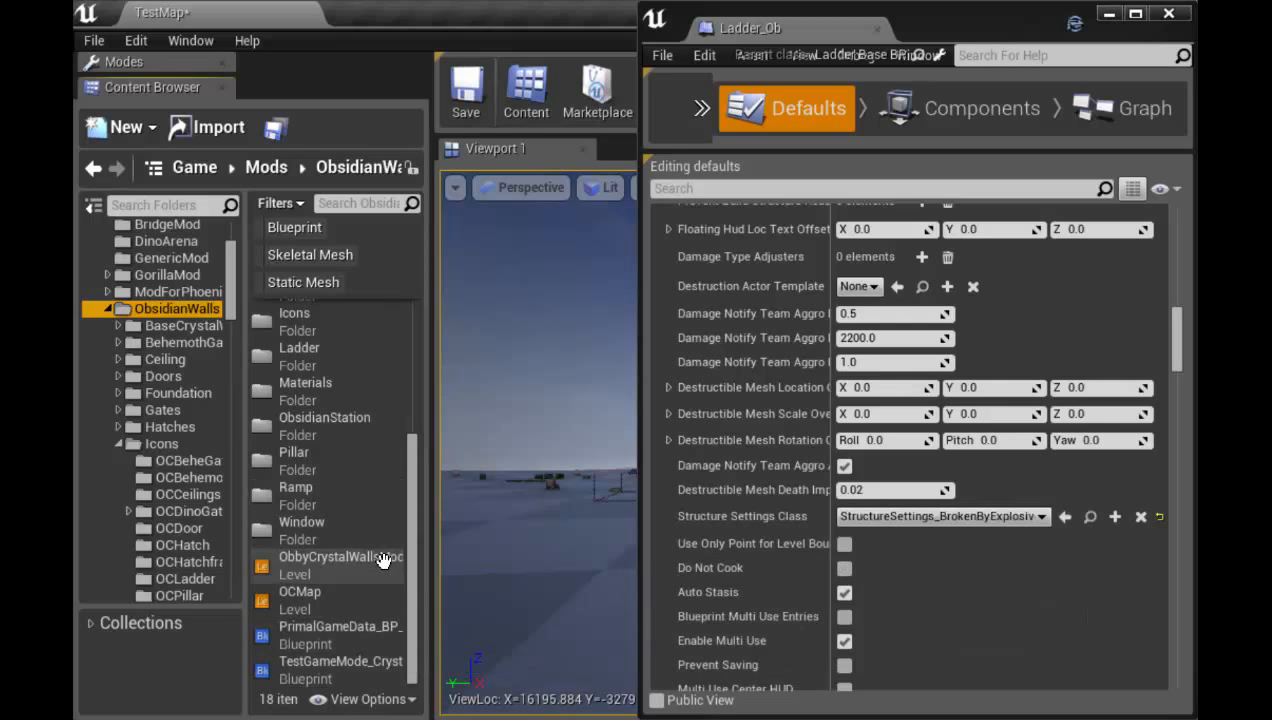
pyautogui.scroll(5, 368, 510)
pyautogui.scroll(-3, 361, 465)
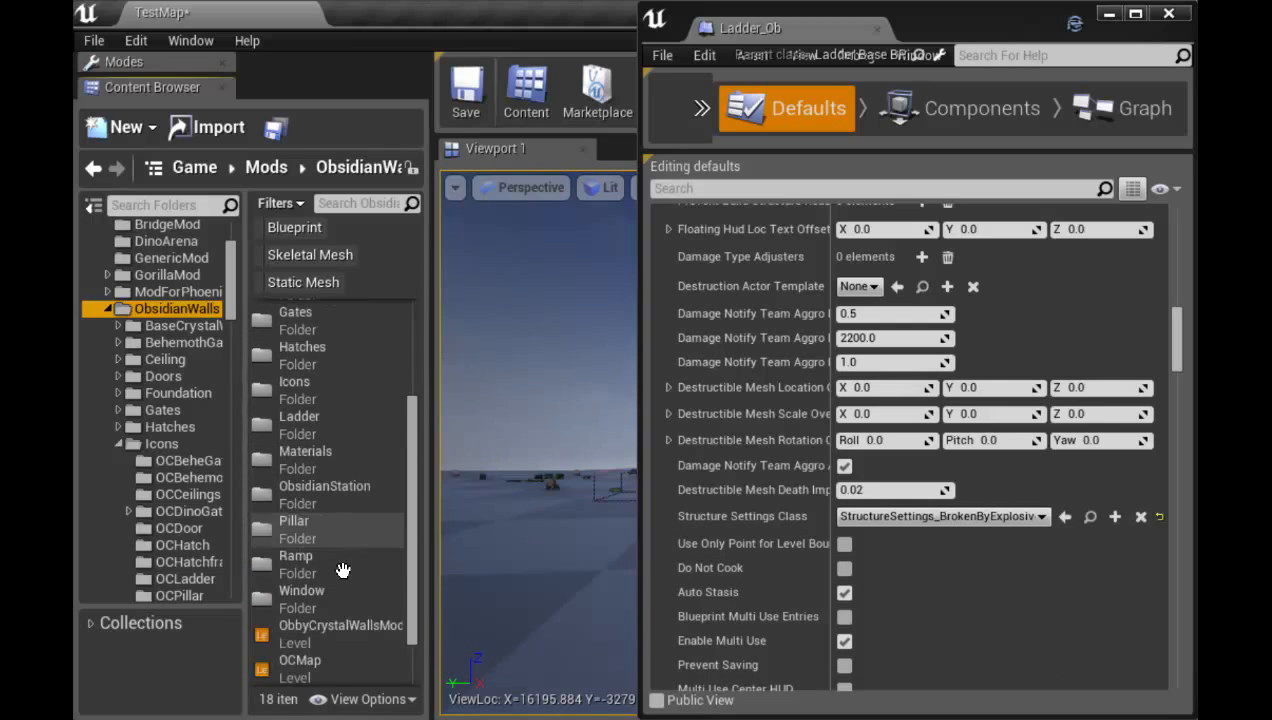
pyautogui.scroll(3, 353, 546)
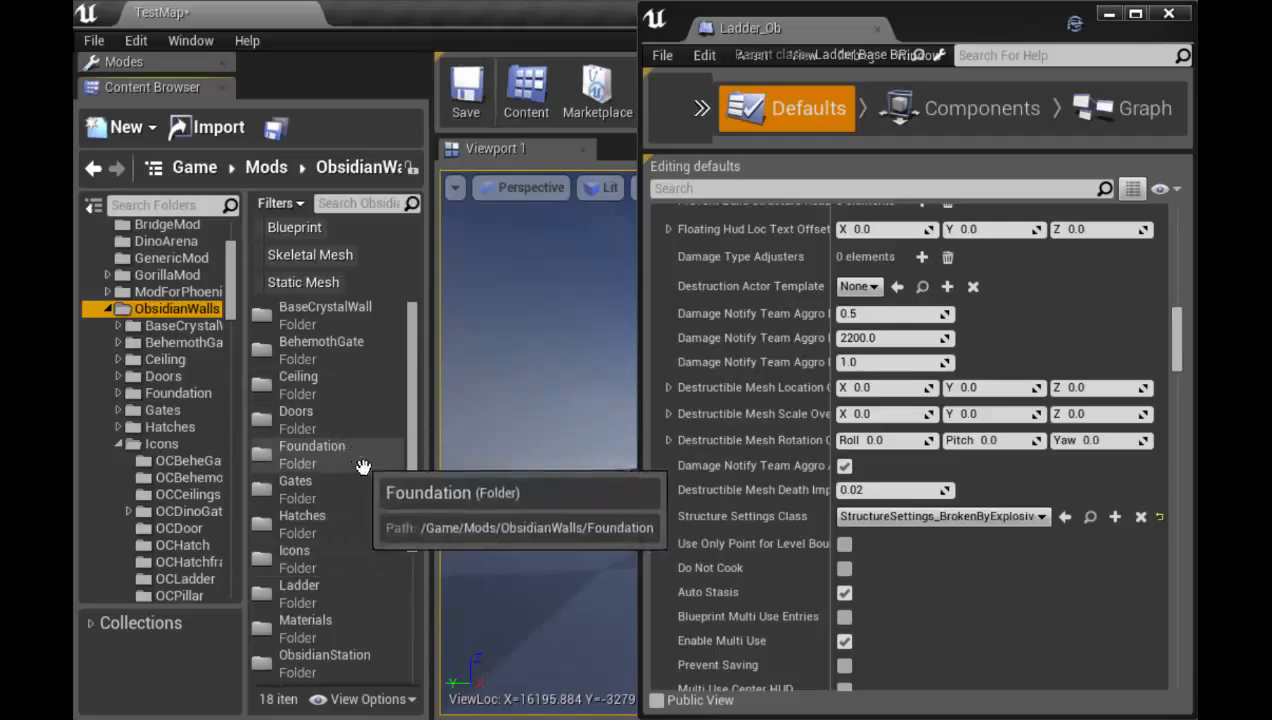
pyautogui.click(333, 321)
pyautogui.doubleClick(333, 321)
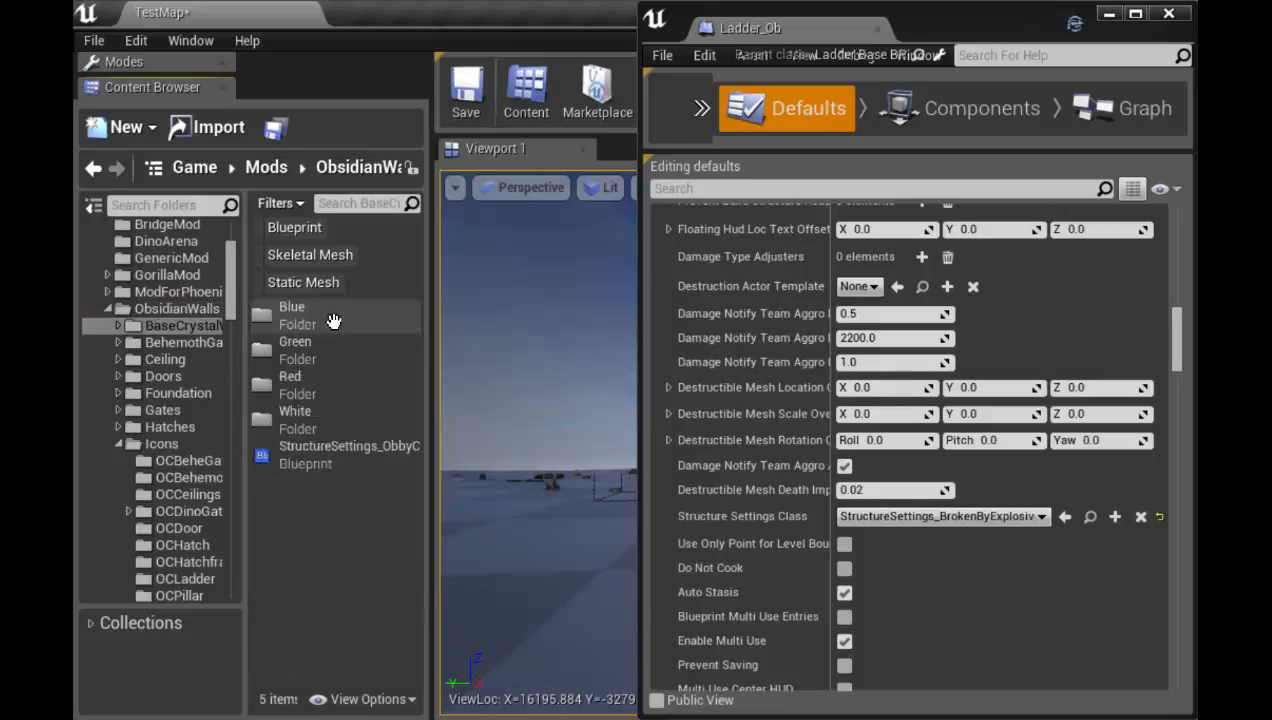
# Assign the StructureSettings_ObbyCrystal blueprint as Ladder_Ob's Structure Settings Class
pyautogui.click(333, 464)
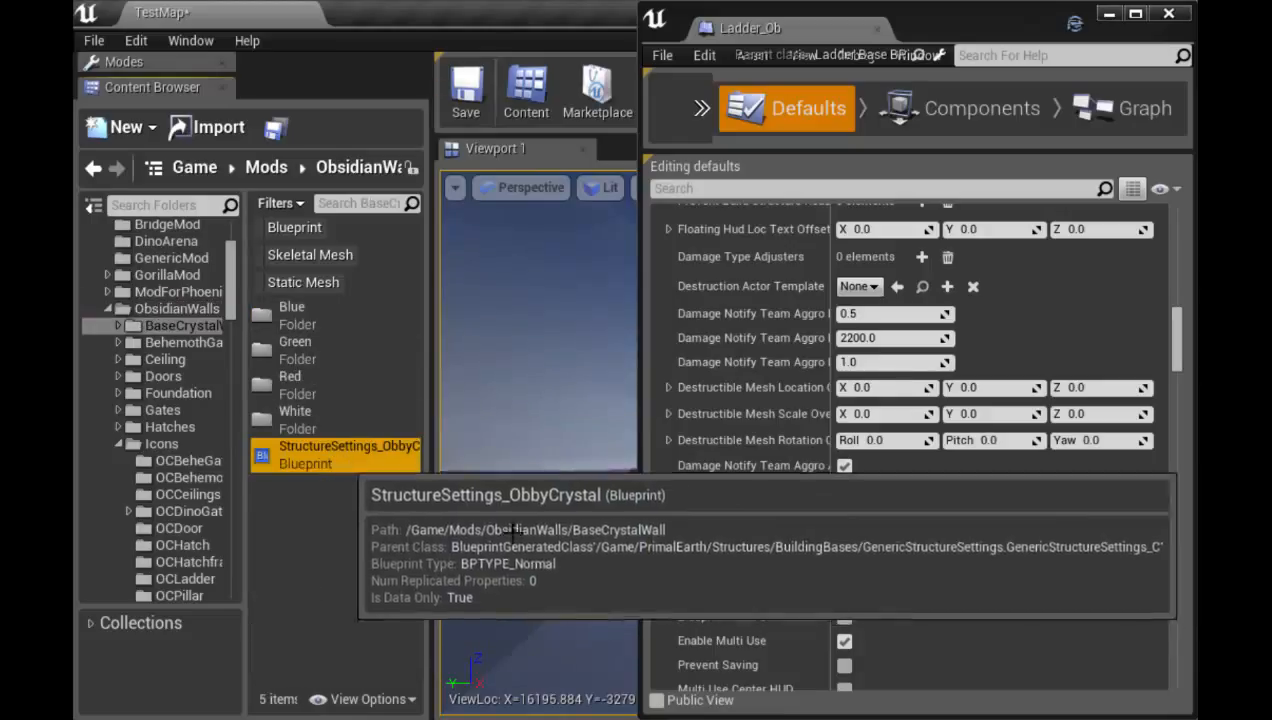
pyautogui.moveTo(333, 466); pyautogui.dragTo(925, 516)
pyautogui.click(1069, 514)
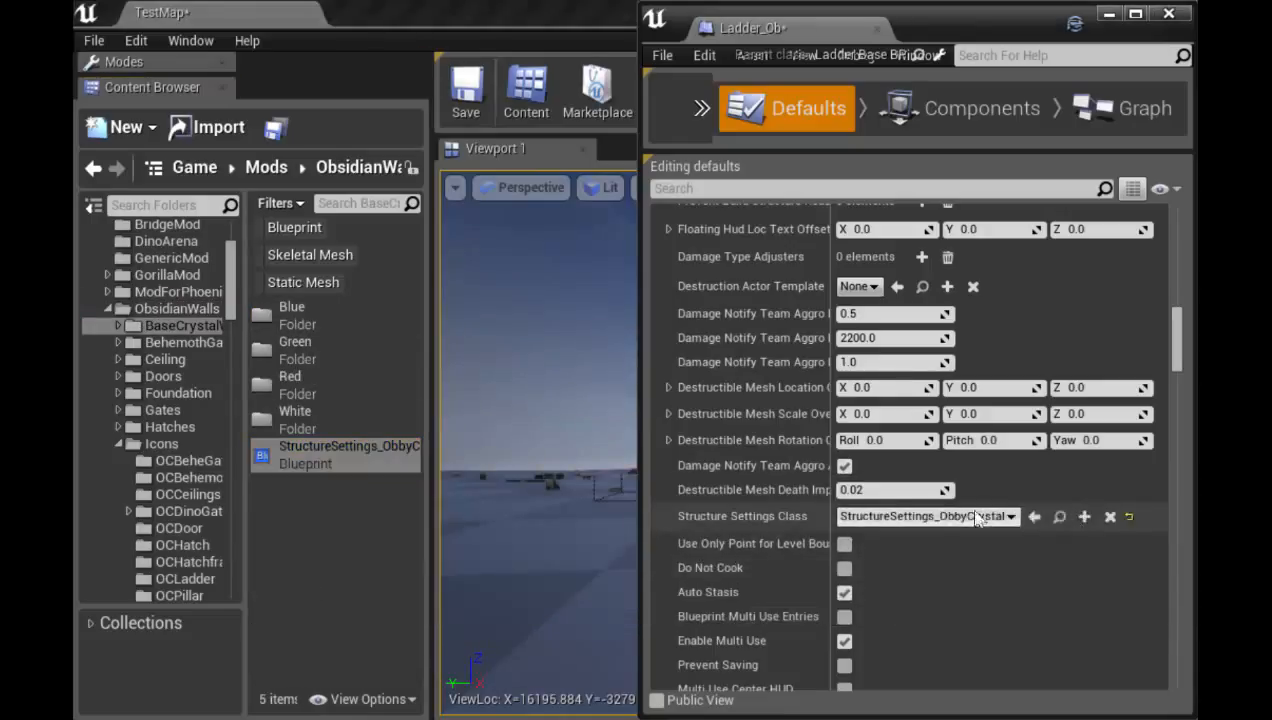
# Open StructureSettings_ObbyCrystal, maximize its editor, and examine the Extra Damage Type Adjusters elements 1, 2 and 3
pyautogui.doubleClick(312, 465)
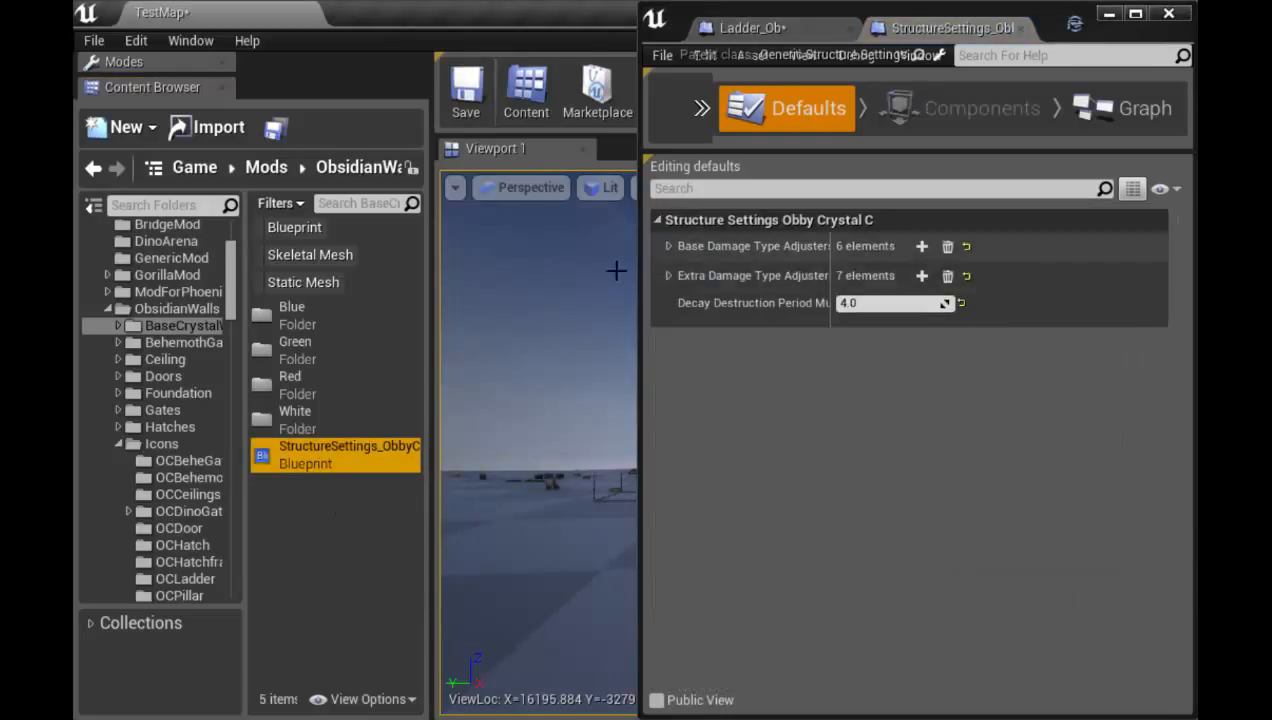
pyautogui.click(1135, 14)
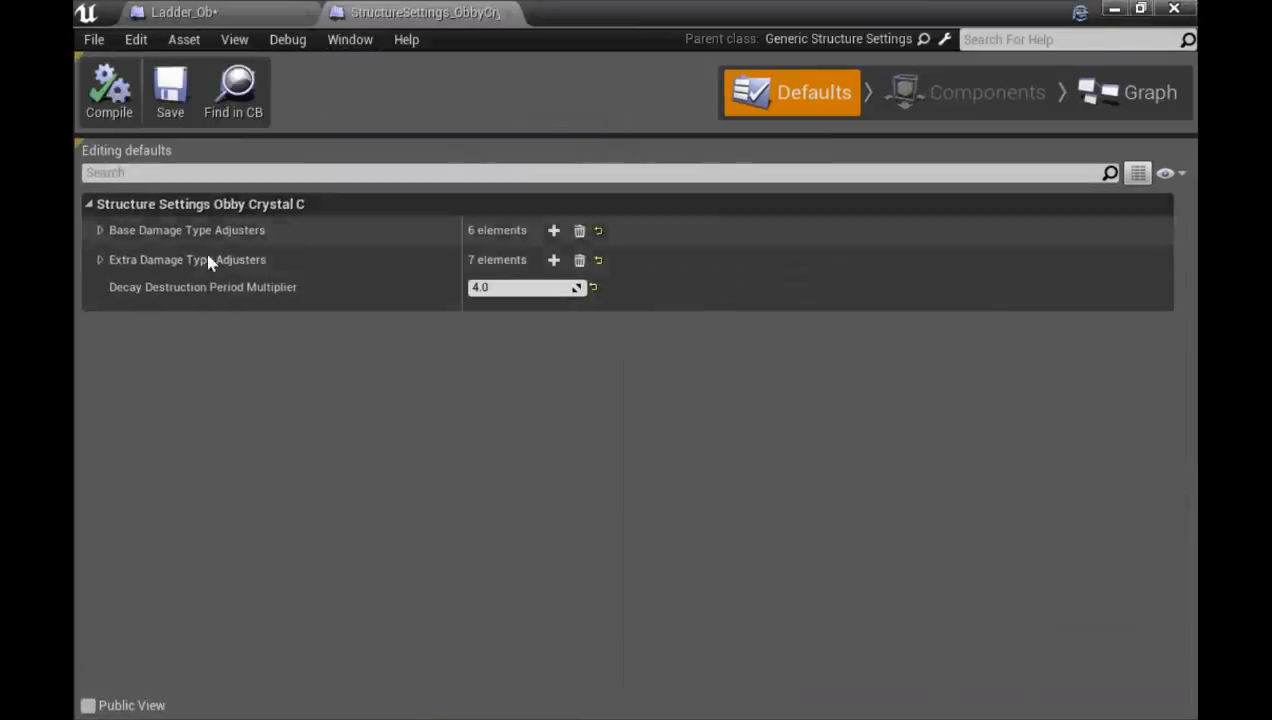
pyautogui.click(99, 259)
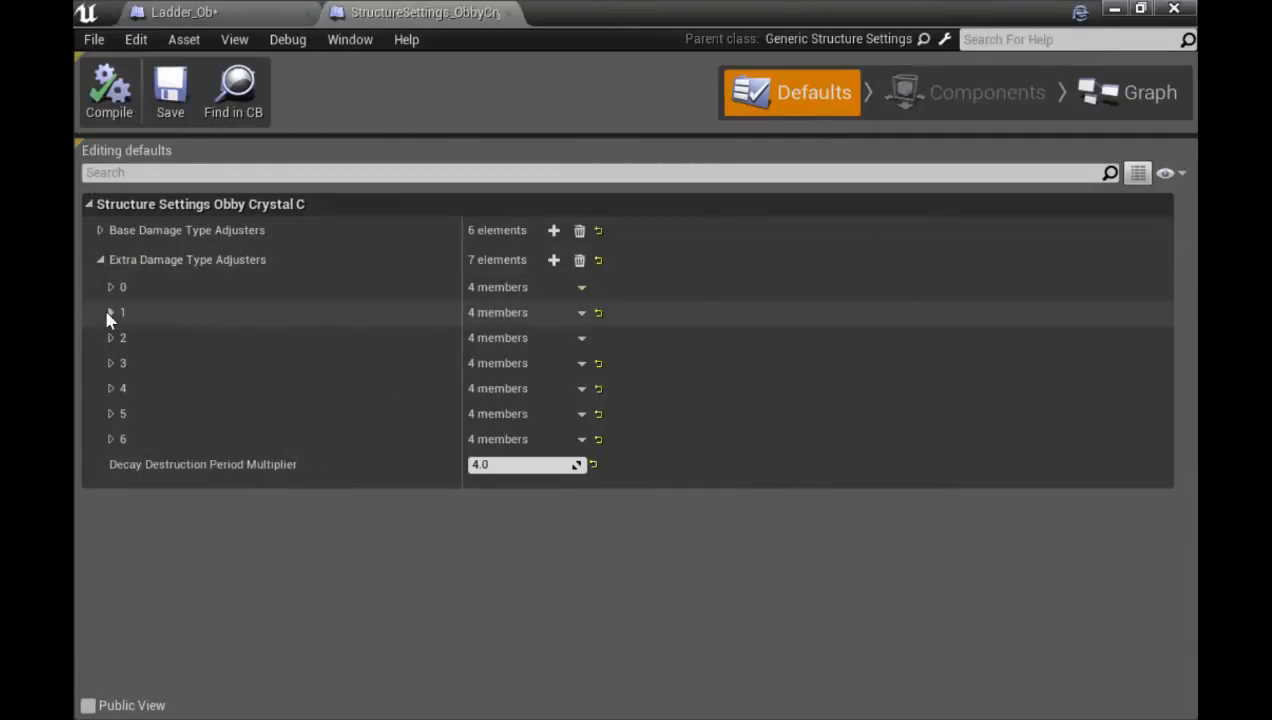
pyautogui.click(110, 315)
pyautogui.click(110, 315)
pyautogui.click(110, 338)
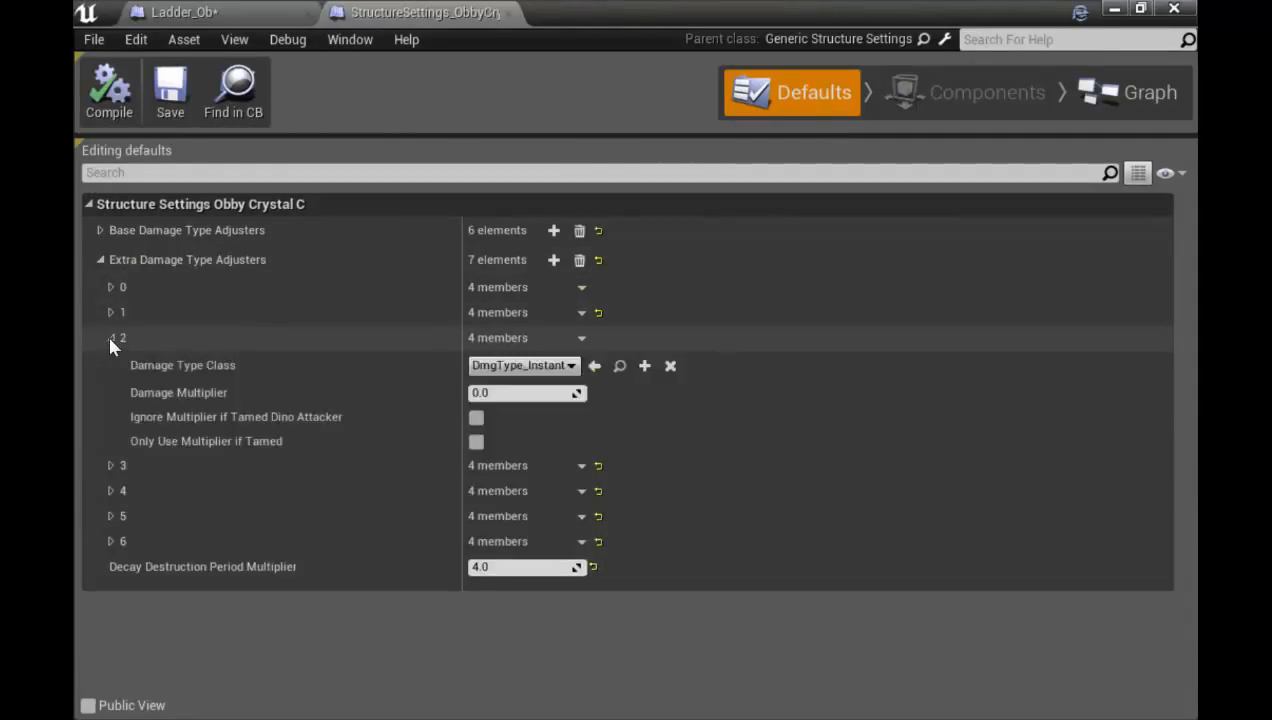
pyautogui.click(110, 338)
pyautogui.click(111, 363)
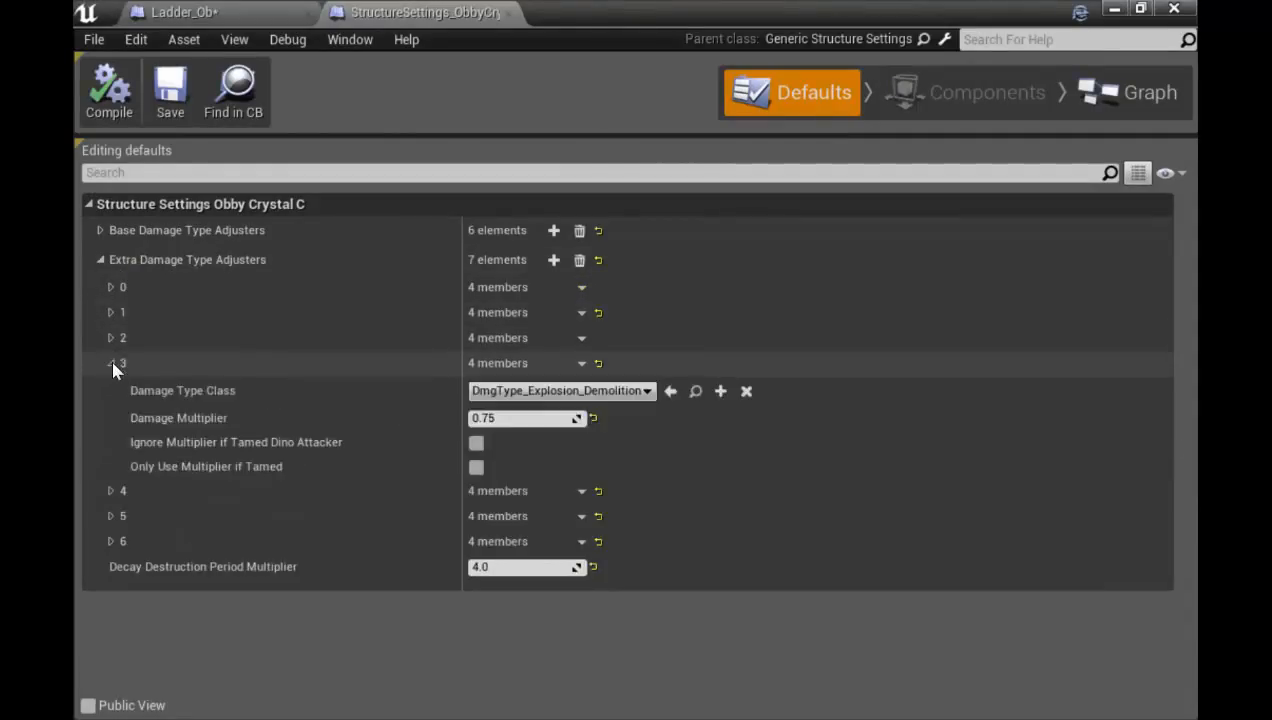
# Expand element 4 of the Extra Damage Type Adjusters to review its settings and close the crystal structure settings blueprint
pyautogui.click(111, 490)
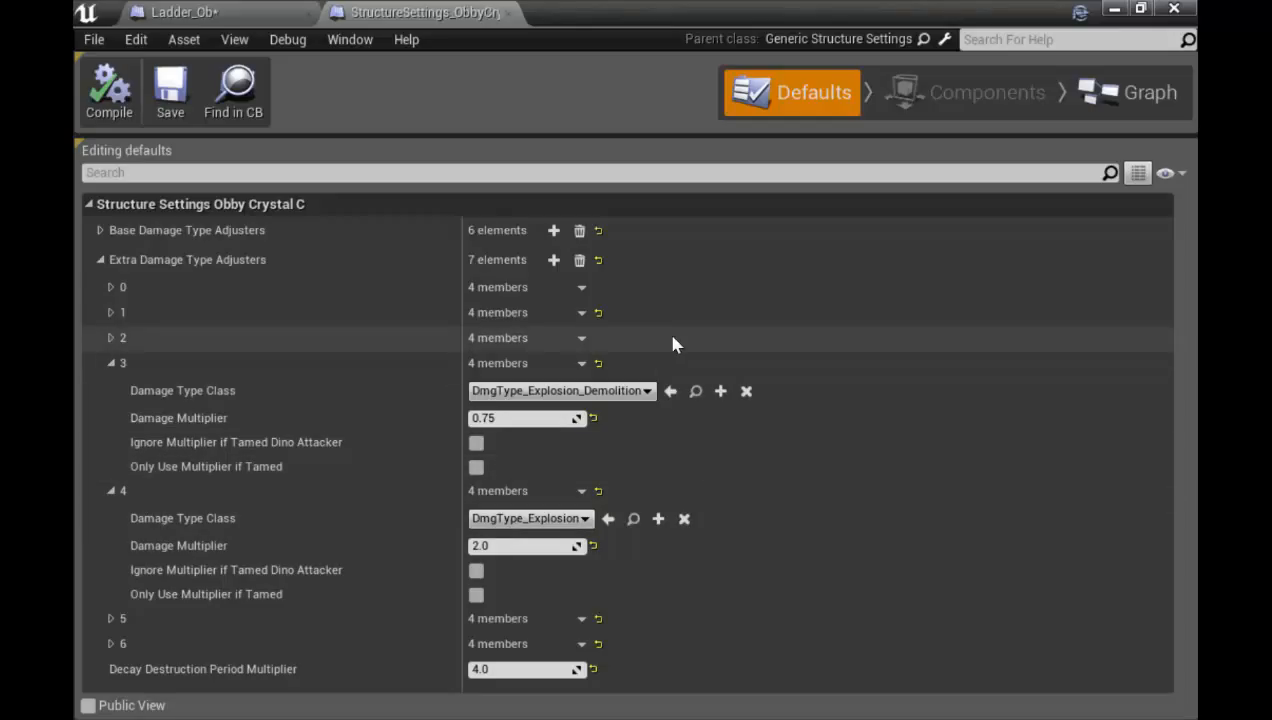
pyautogui.click(512, 13)
pyautogui.click(459, 24)
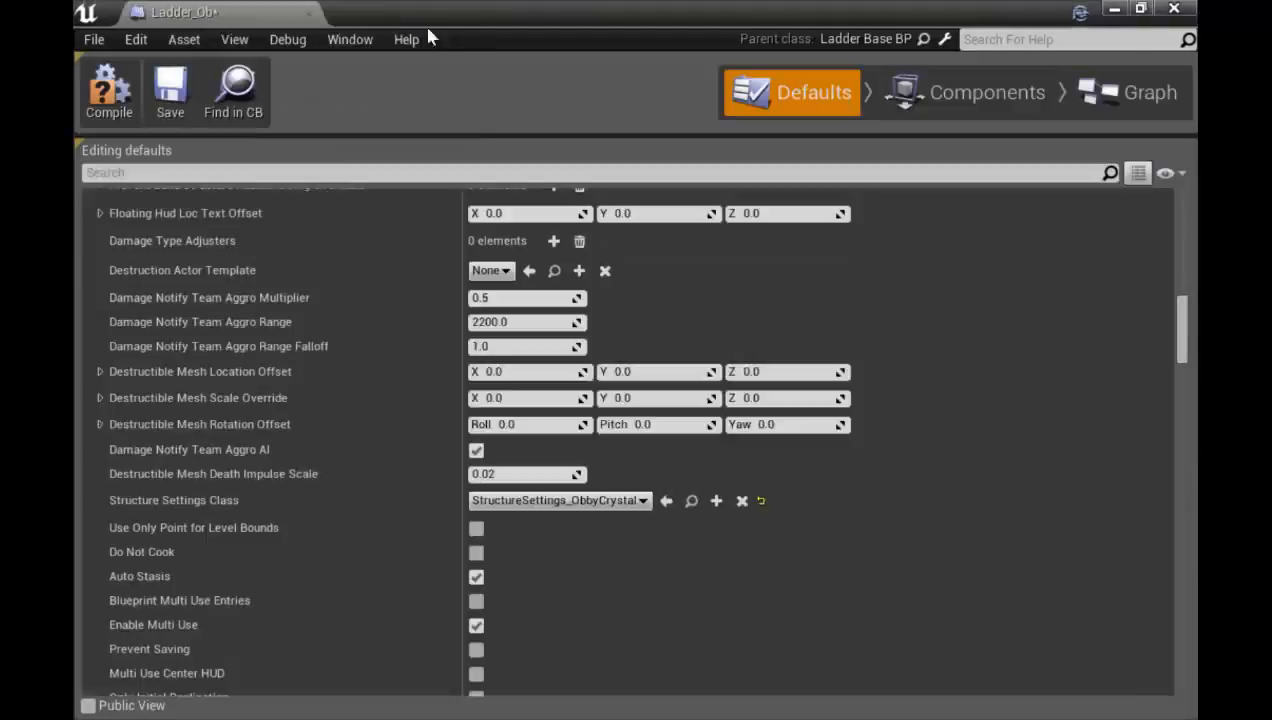
# Compile and save the Ladder_Ob blueprint and close its editor
pyautogui.click(110, 85)
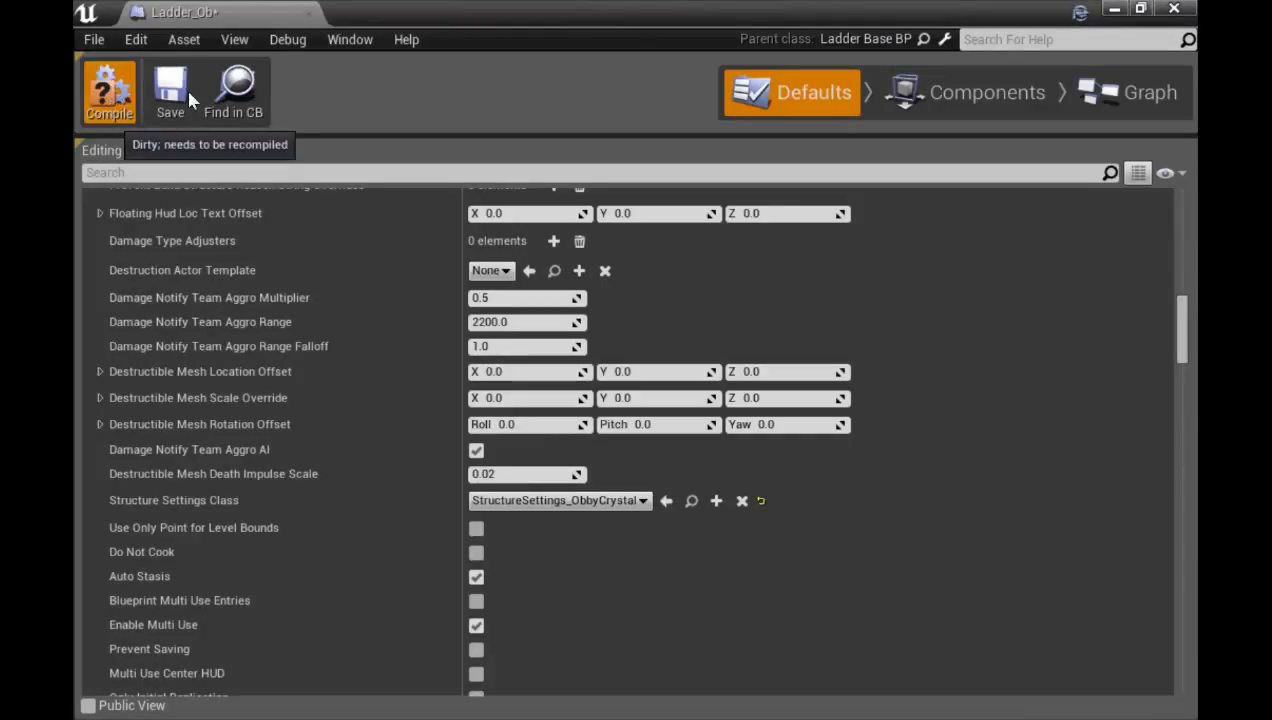
pyautogui.click(182, 104)
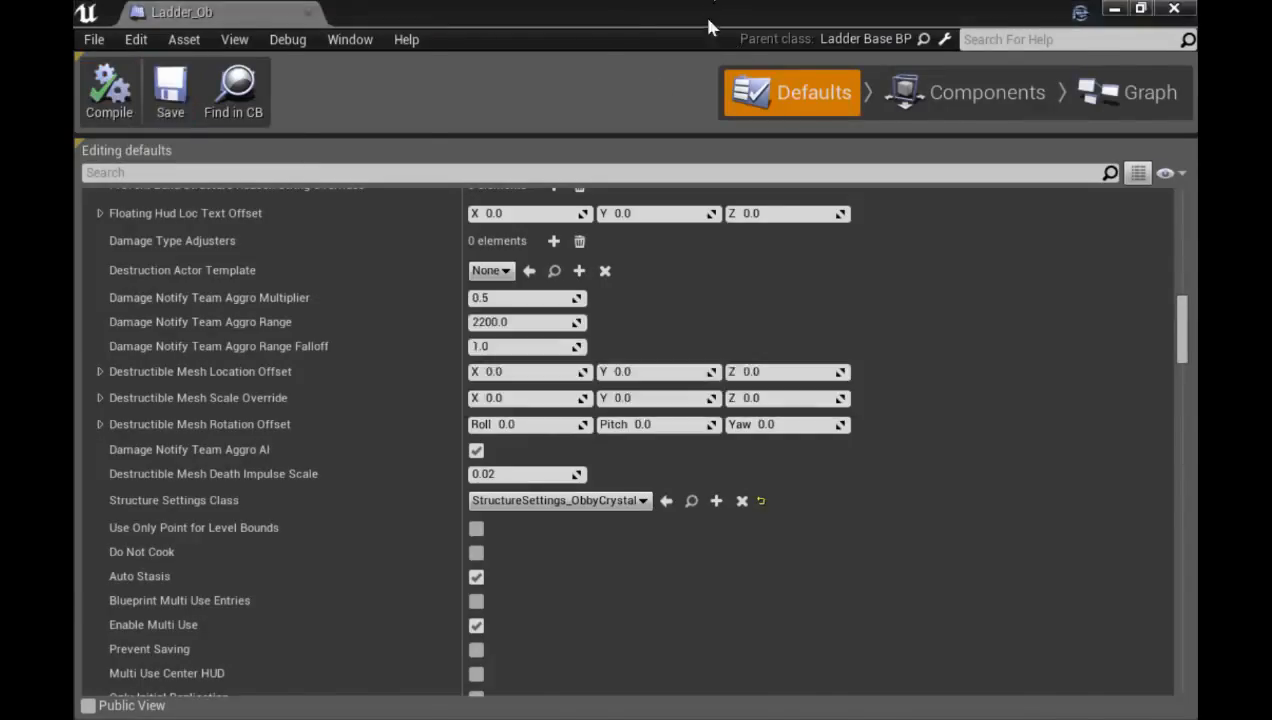
pyautogui.moveTo(710, 23); pyautogui.dragTo(1192, 175)
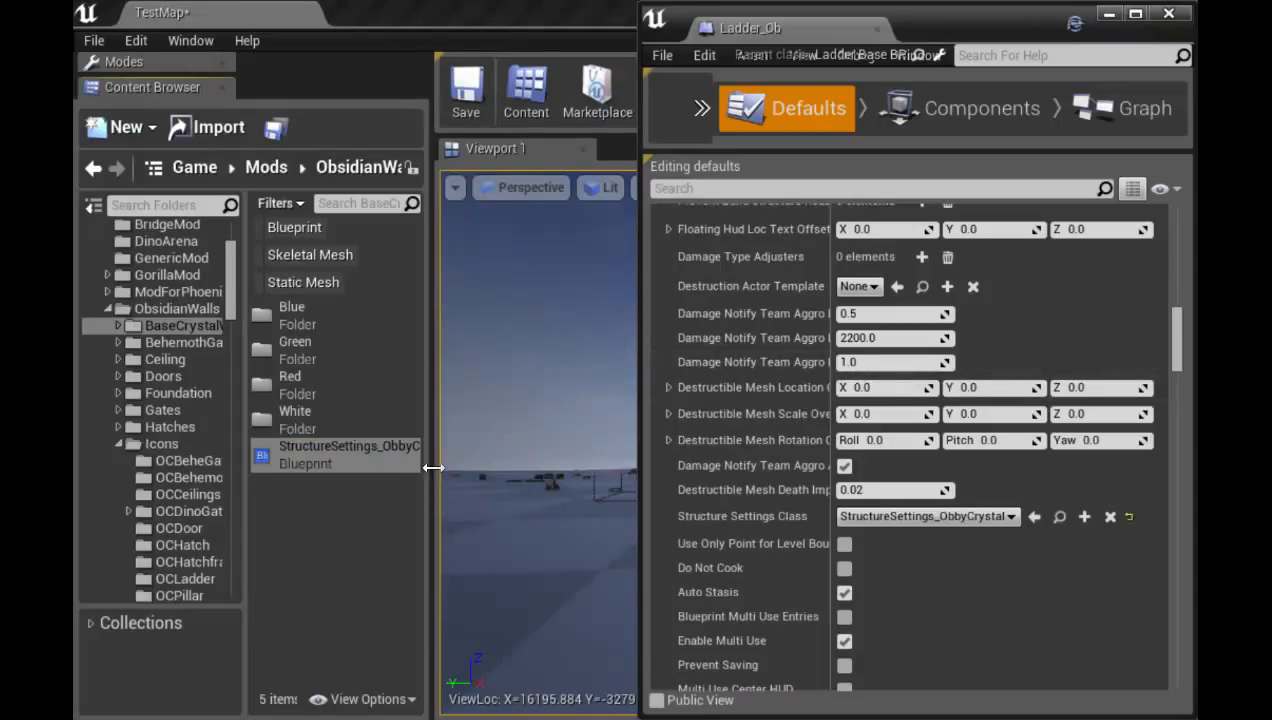
pyautogui.click(1168, 13)
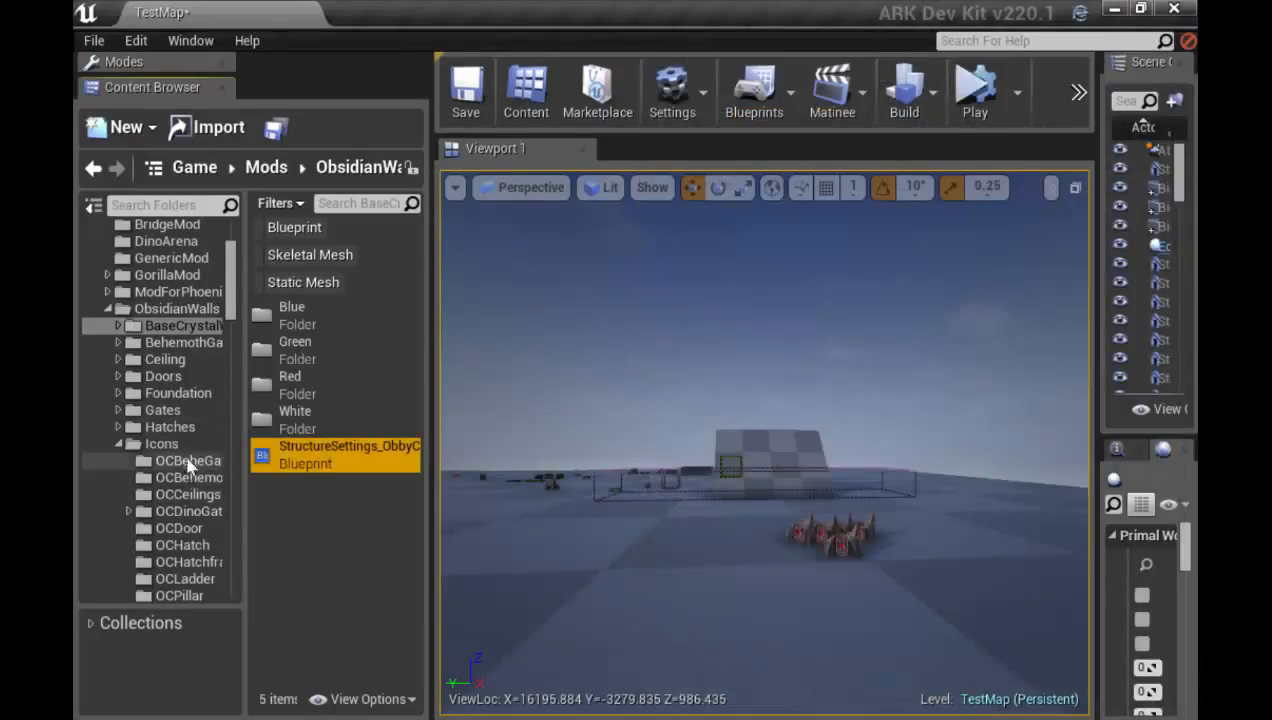
# Save the SM_StairsOB static mesh in the ObsidianWalls Ladder folder
pyautogui.scroll(-6, 175, 465)
pyautogui.click(160, 326)
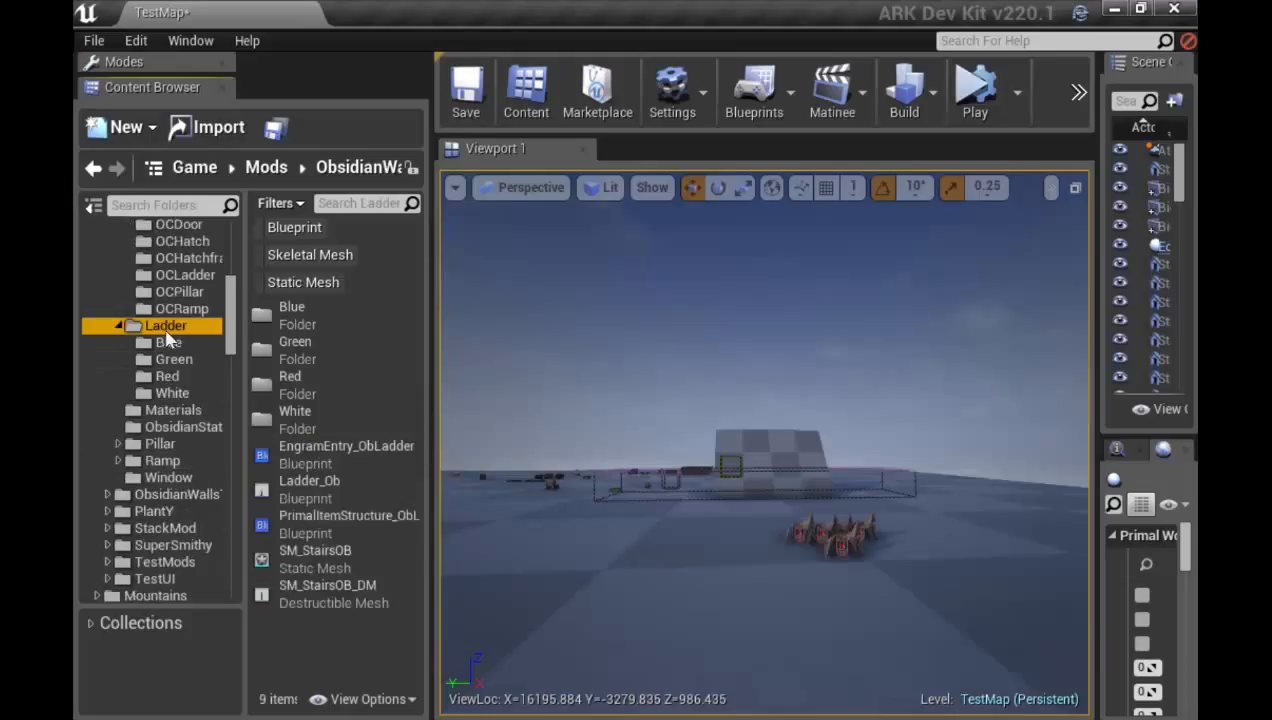
pyautogui.rightClick(379, 563)
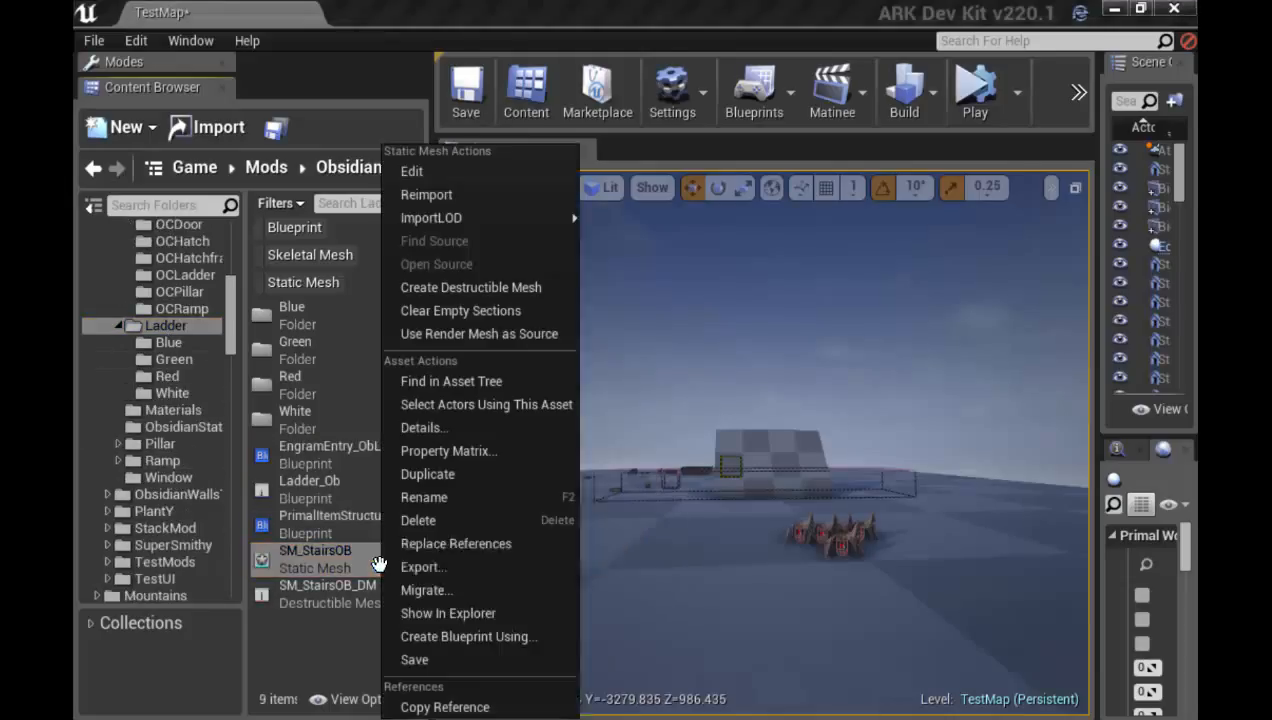
pyautogui.click(465, 660)
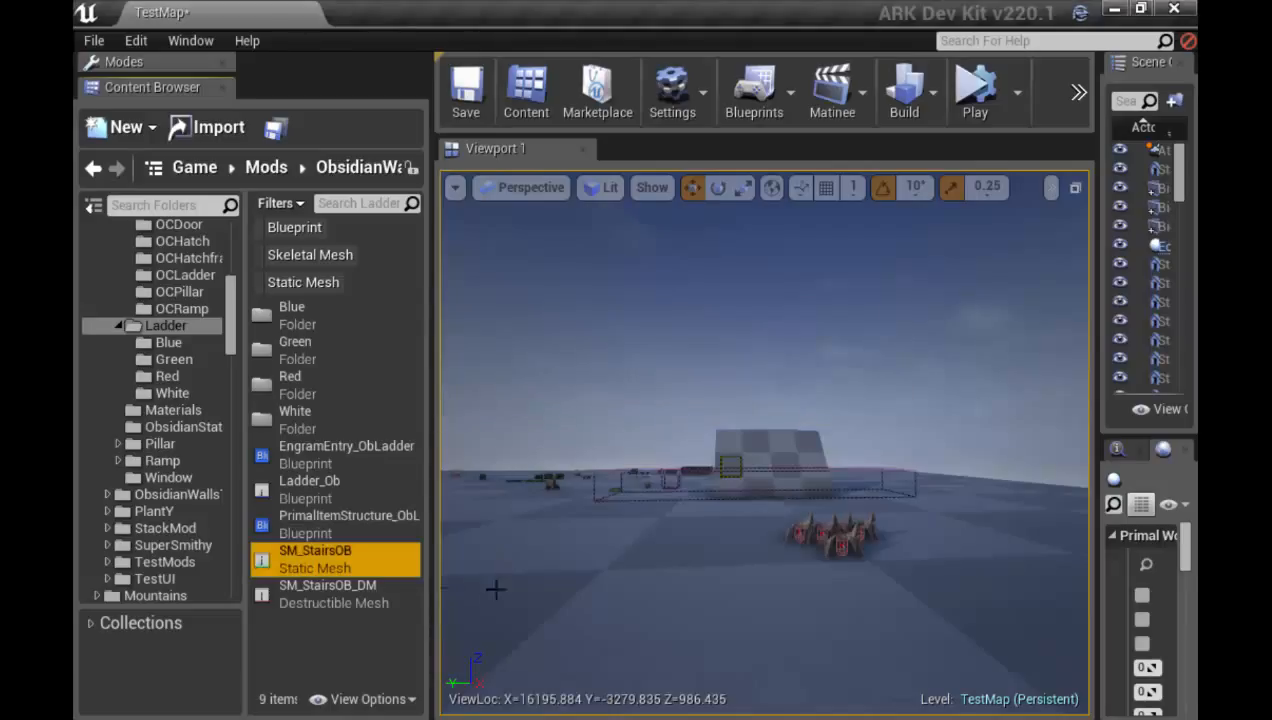
pyautogui.moveTo(366, 565)
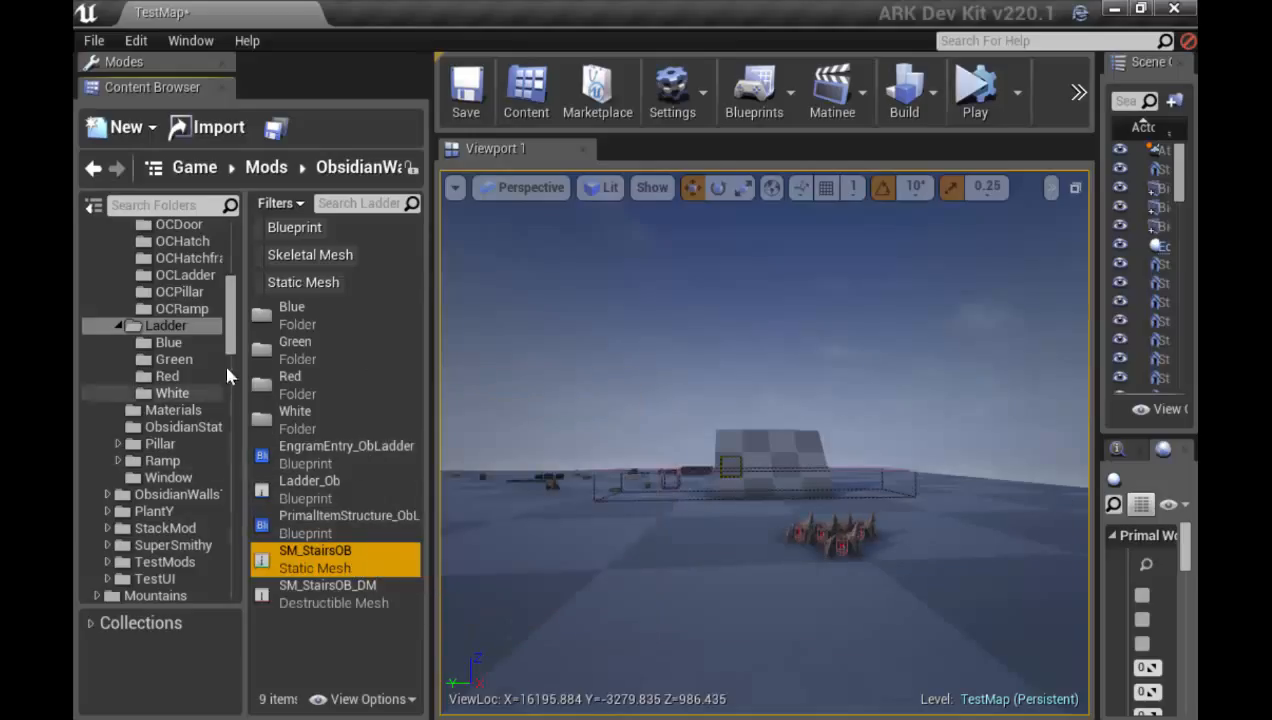
# Copy EngramEntry_ObLadder, Ladder_Ob, the ladder's PrimalItemStructure and SM_StairsOB into the Ladder's Blue subfolder, leaving out the destructible mesh
pyautogui.click(229, 334)
pyautogui.scroll(1, 229, 338)
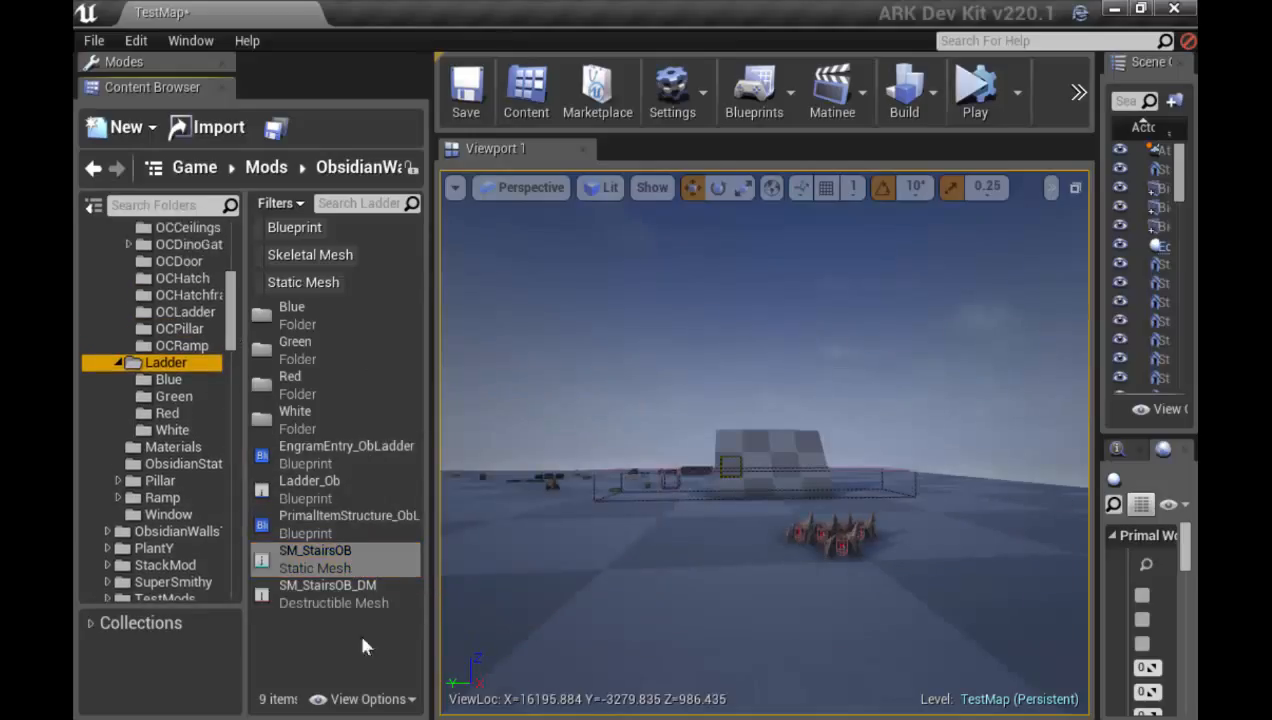
pyautogui.keyDown('ctrl'); pyautogui.click(330, 592); pyautogui.keyUp('ctrl')
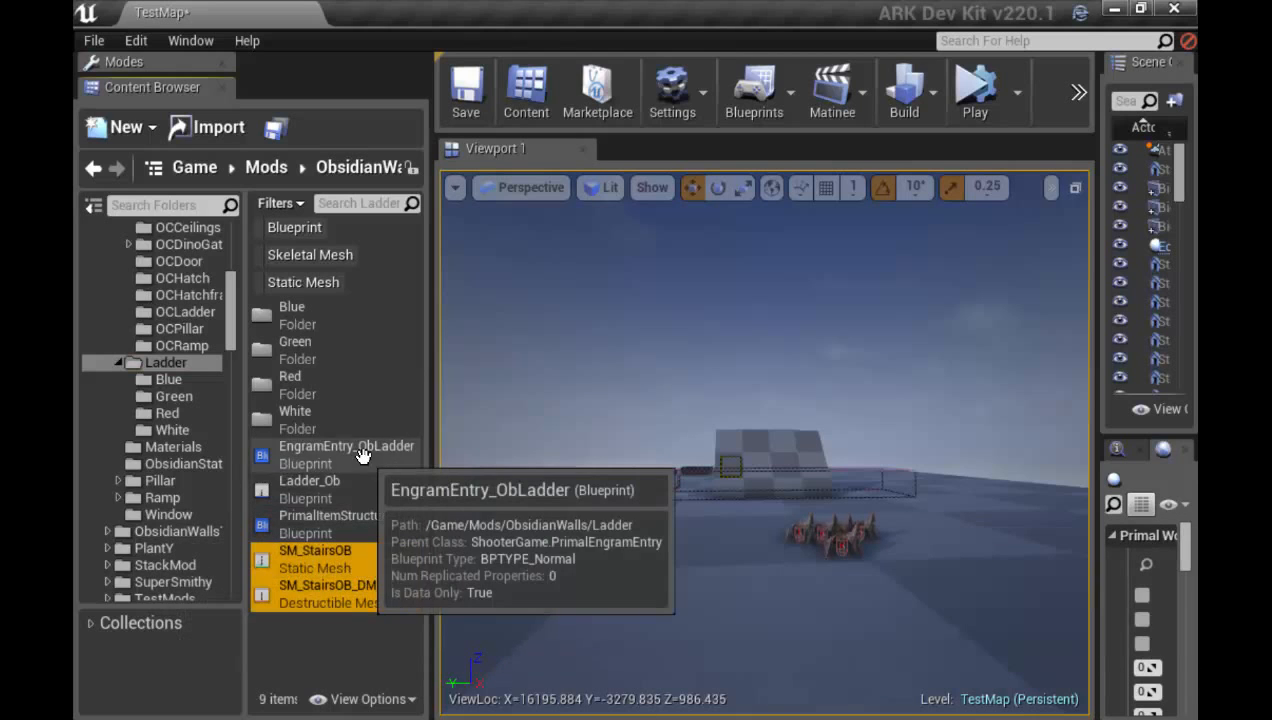
pyautogui.keyDown('ctrl'); pyautogui.click(362, 456); pyautogui.keyUp('ctrl')
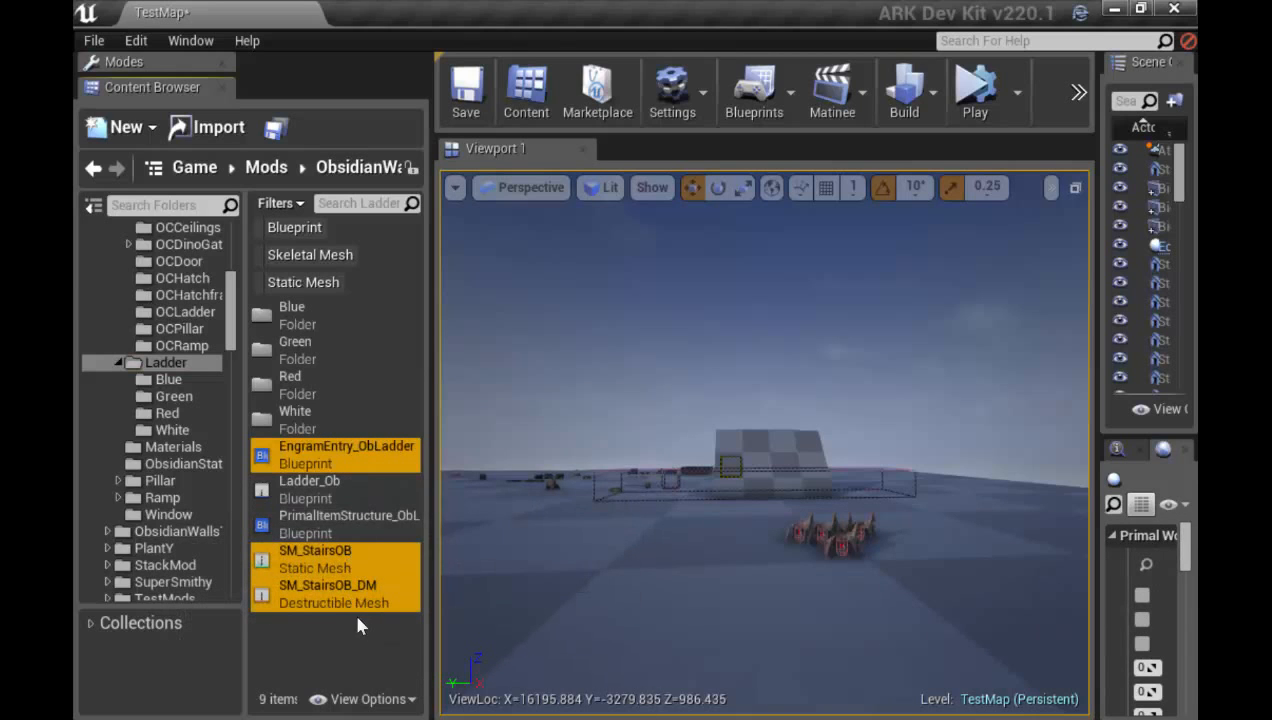
pyautogui.keyDown('shift'); pyautogui.click(358, 600); pyautogui.keyUp('shift')
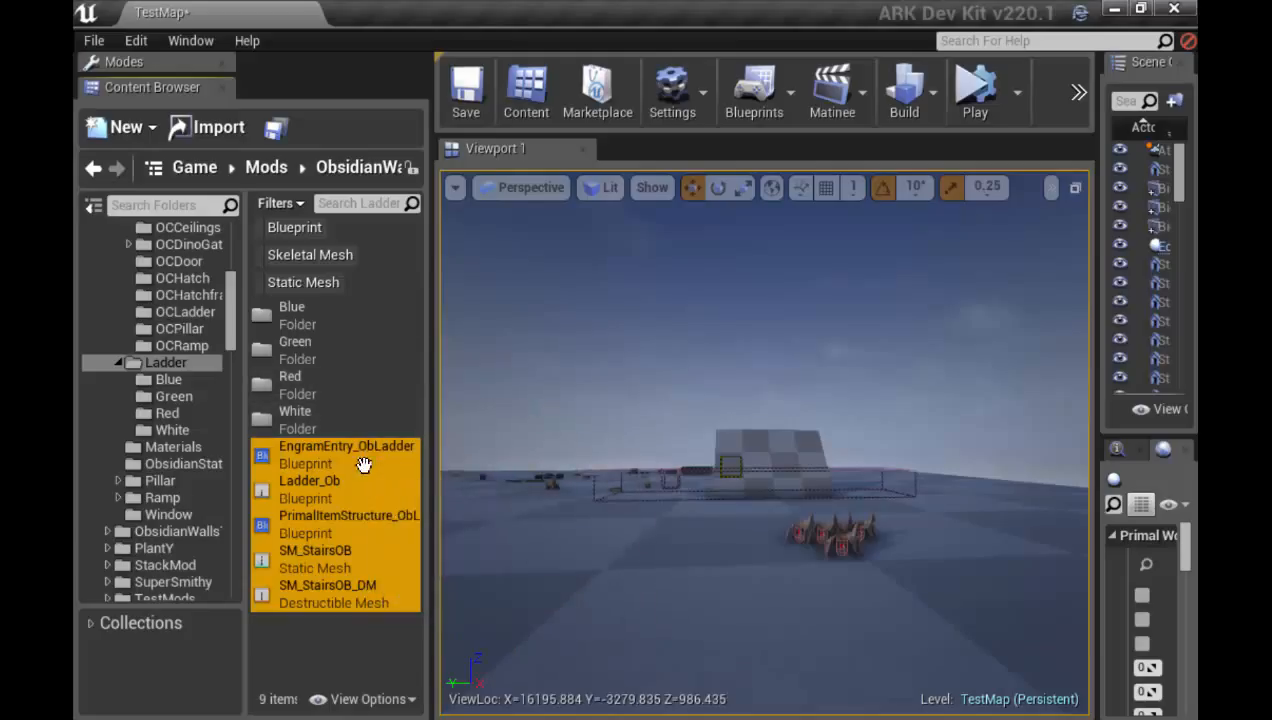
pyautogui.click(364, 641)
pyautogui.click(365, 594)
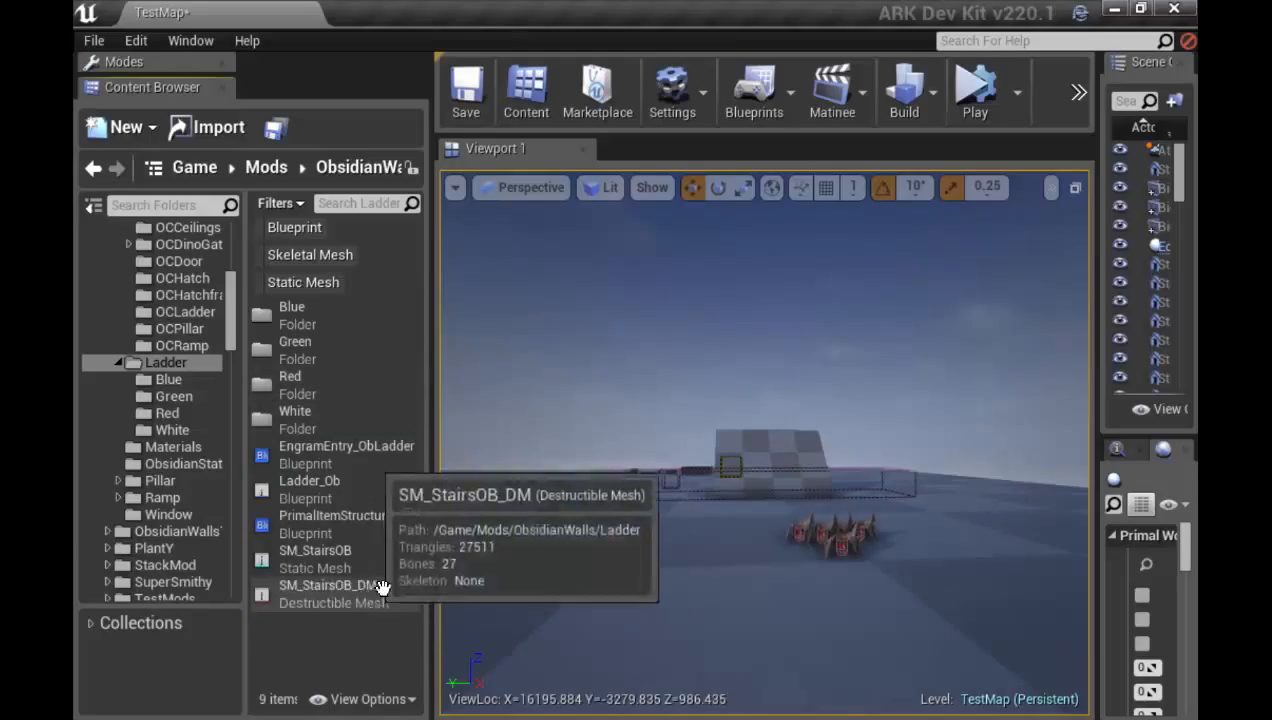
pyautogui.click(363, 562)
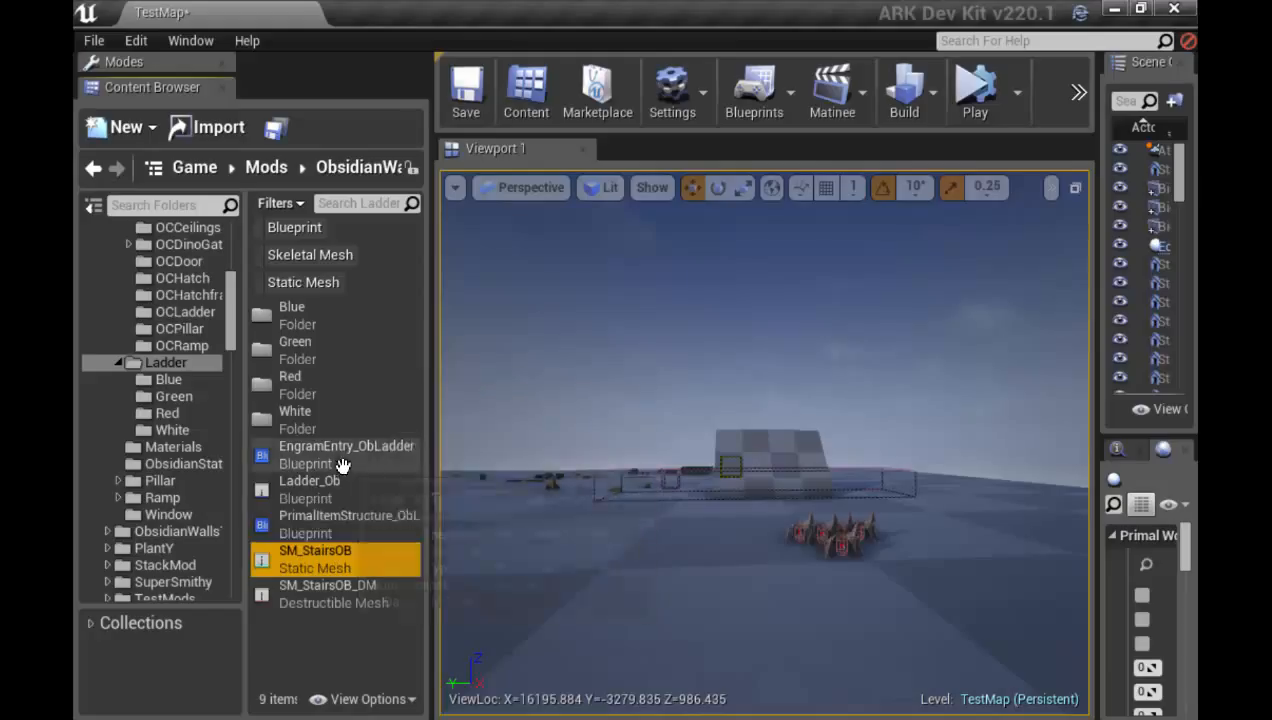
pyautogui.keyDown('shift'); pyautogui.click(357, 462); pyautogui.keyUp('shift')
pyautogui.moveTo(357, 462); pyautogui.dragTo(150, 382)
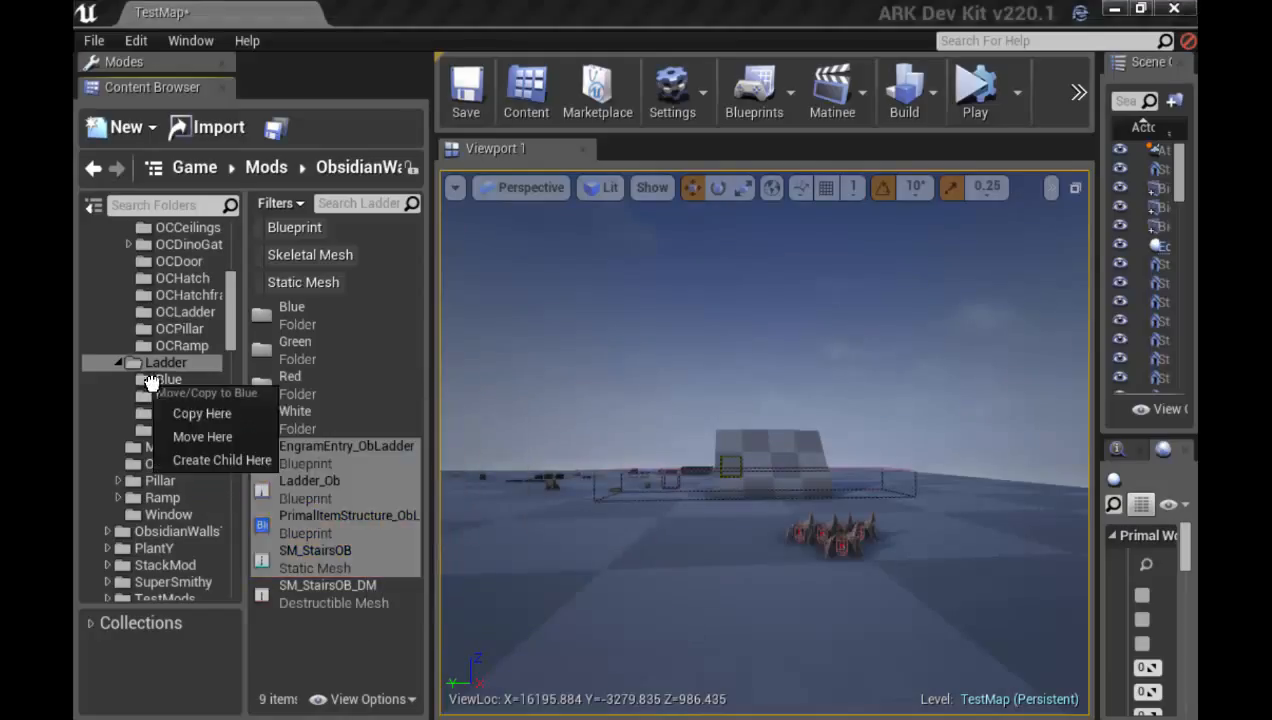
pyautogui.click(200, 414)
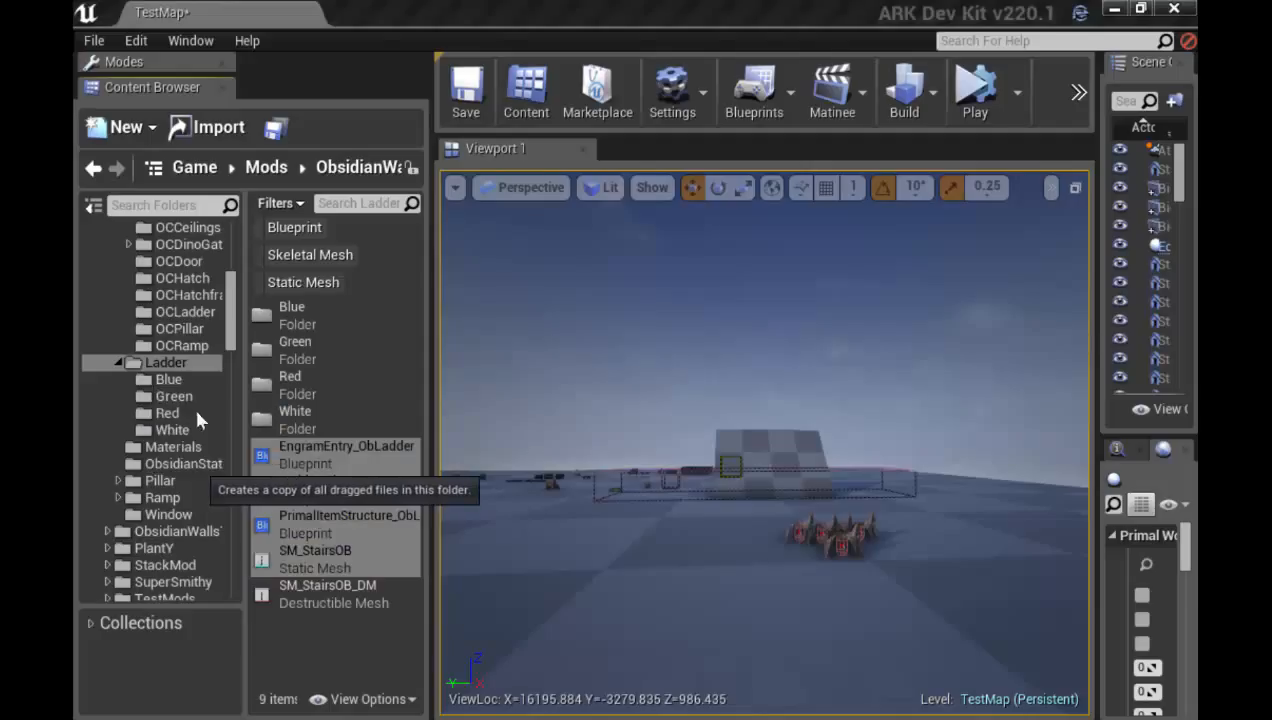
# Copy the same four ladder assets into the Green, Red and White subfolders of the Ladder folder
pyautogui.moveTo(307, 462); pyautogui.dragTo(190, 400)
pyautogui.click(283, 441)
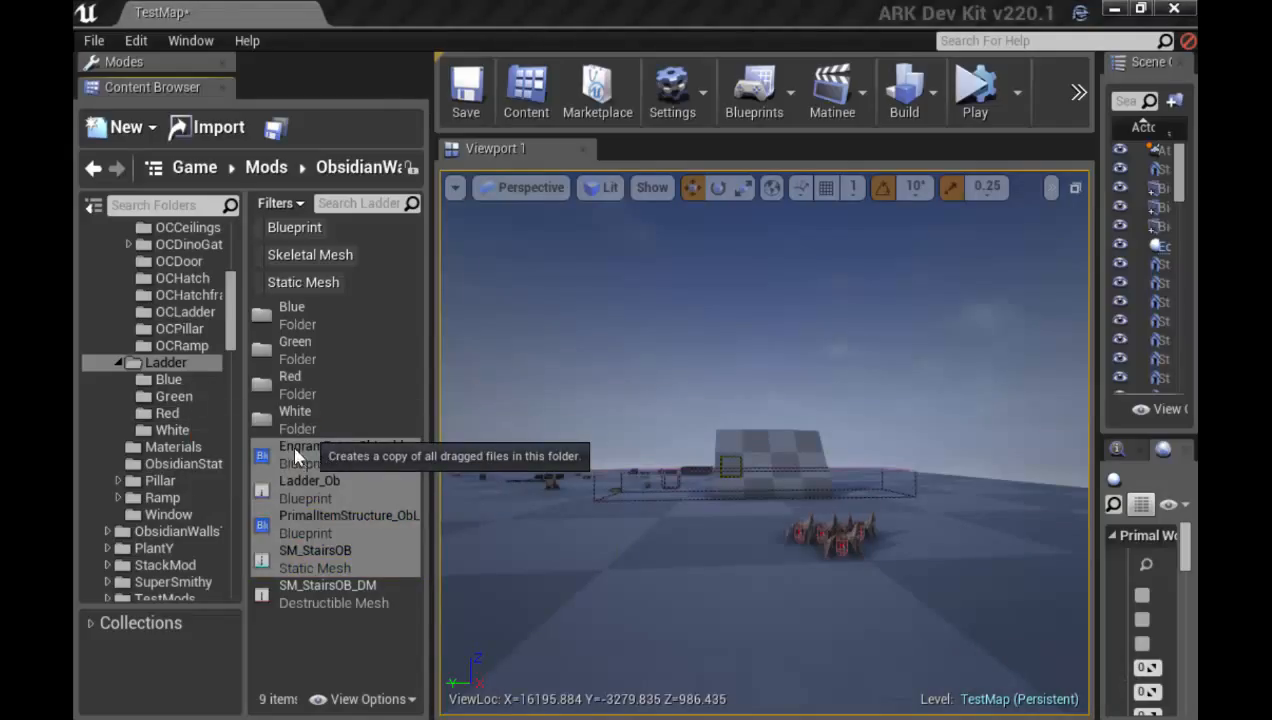
pyautogui.moveTo(290, 446); pyautogui.dragTo(190, 405)
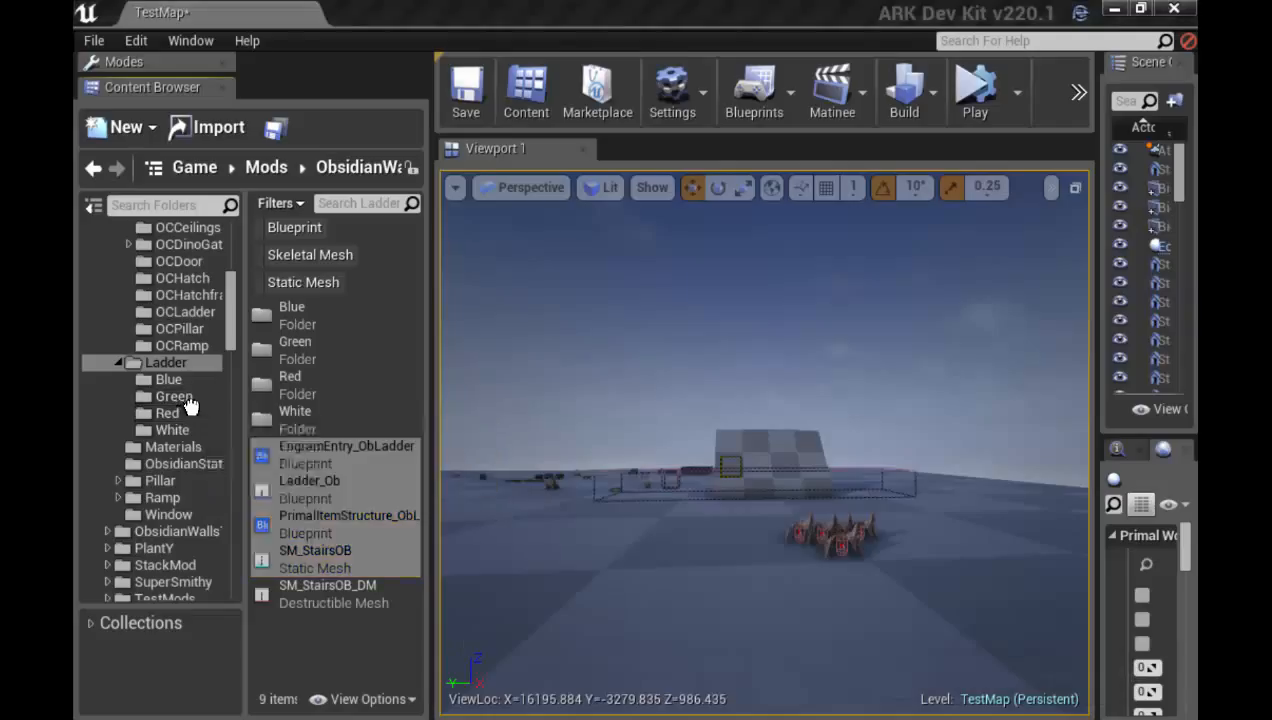
pyautogui.click(275, 441)
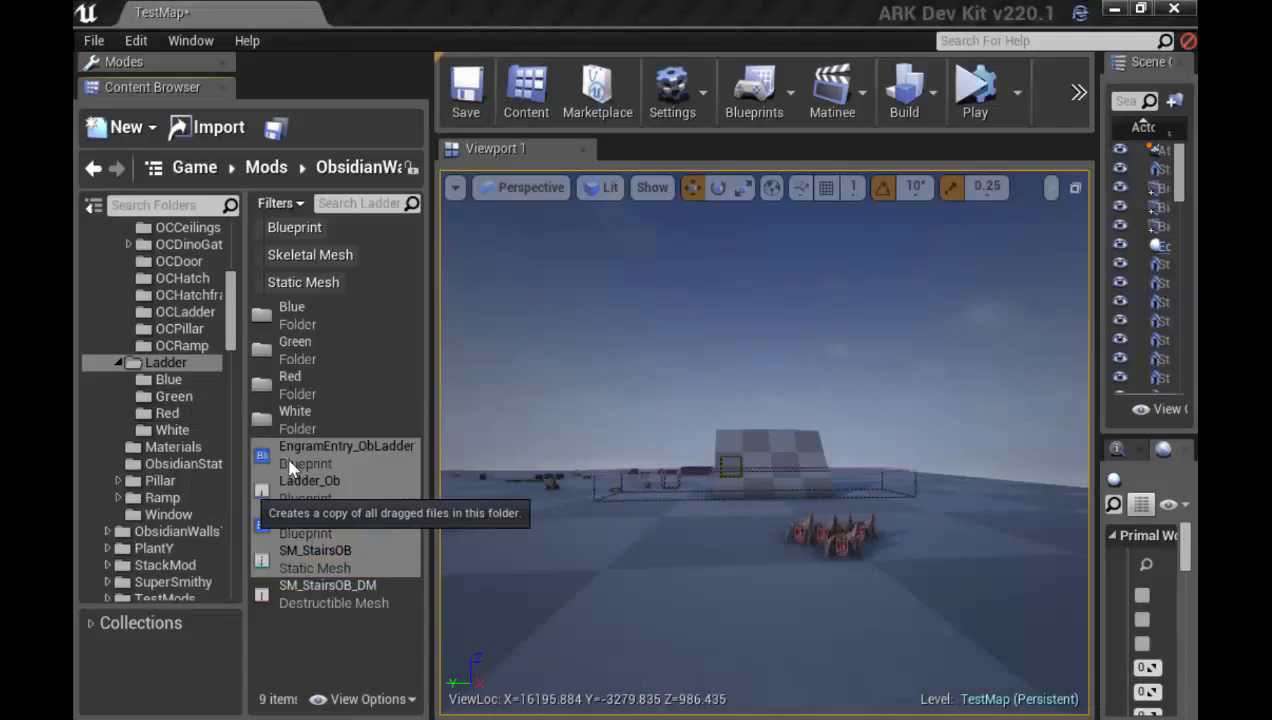
pyautogui.moveTo(297, 463); pyautogui.dragTo(198, 436)
pyautogui.click(240, 482)
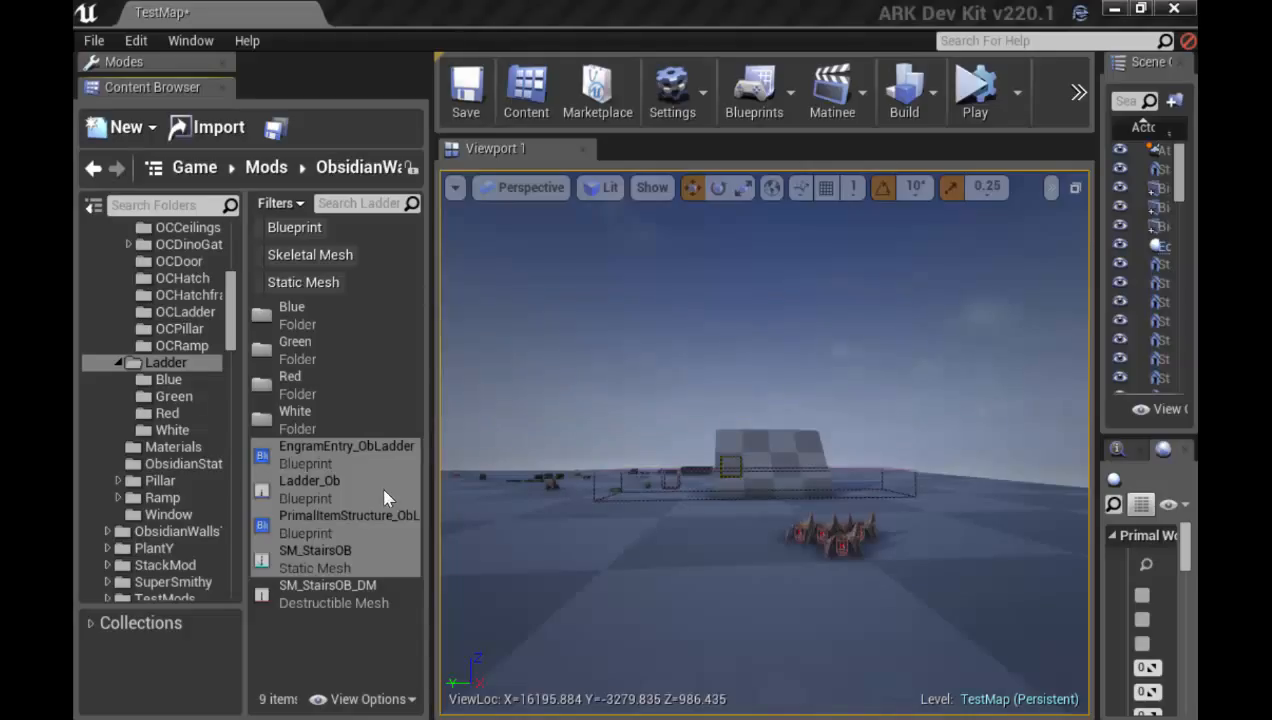
# In the Blue subfolder, rename the engram entry to EngramEntry_ObLadder_Blue and the ladder blueprint to Ladder_Ob_Blue
pyautogui.doubleClick(330, 318)
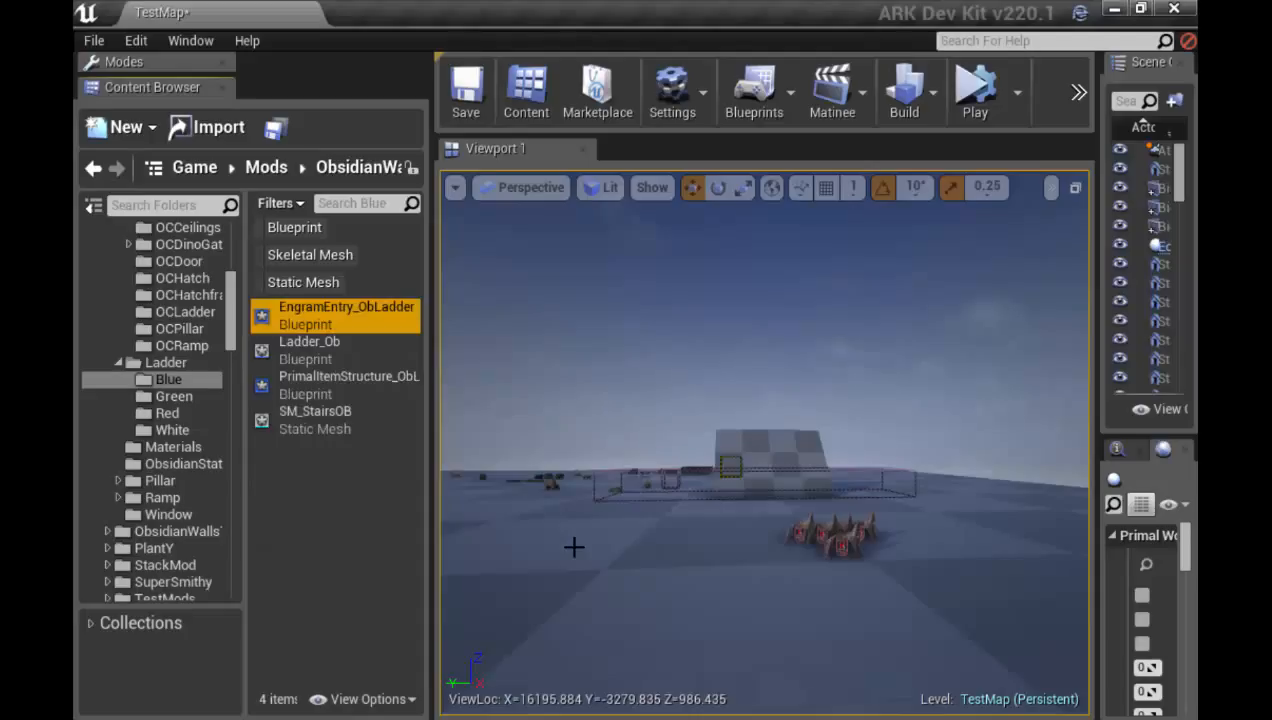
pyautogui.press('F2')
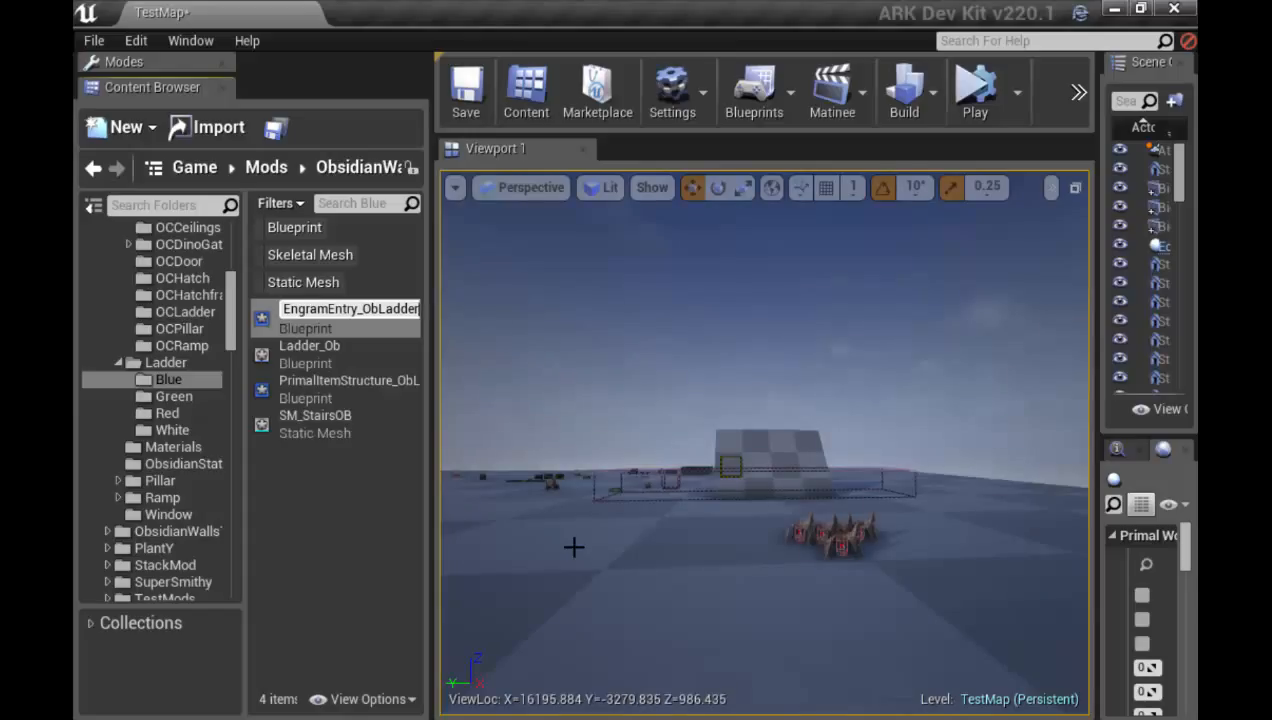
pyautogui.press('Return')
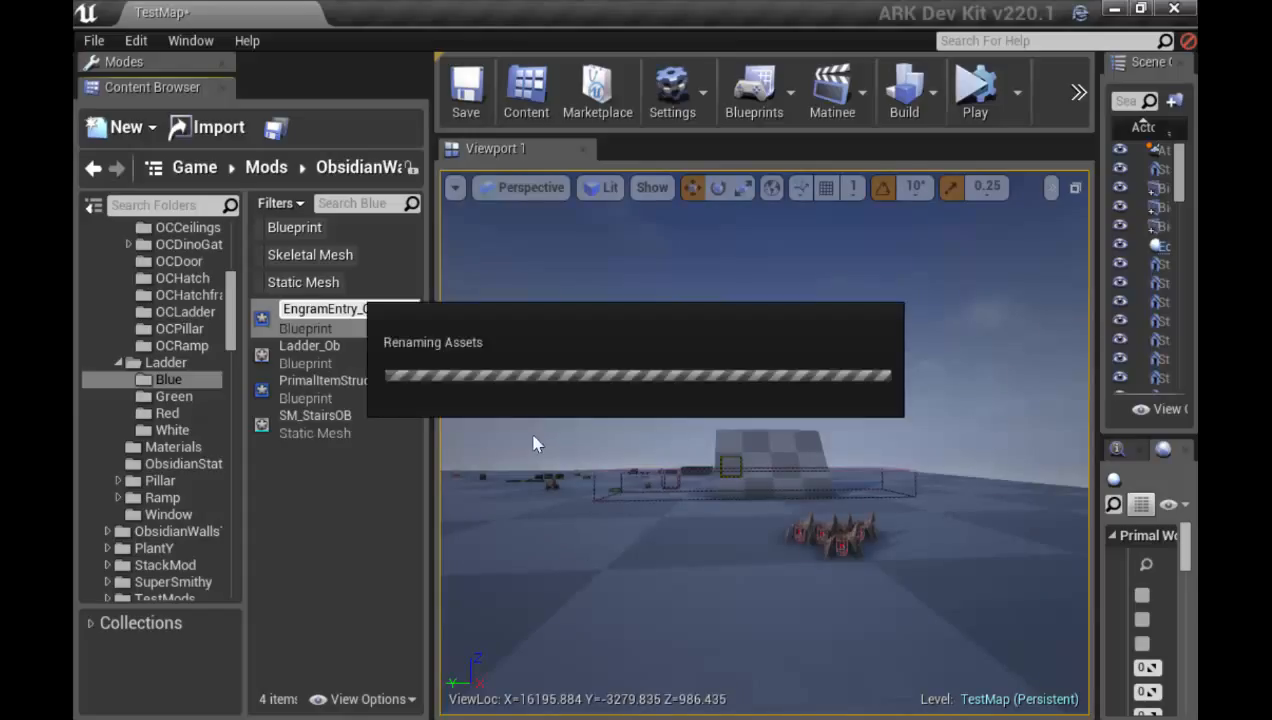
pyautogui.click(368, 348)
pyautogui.press('F2')
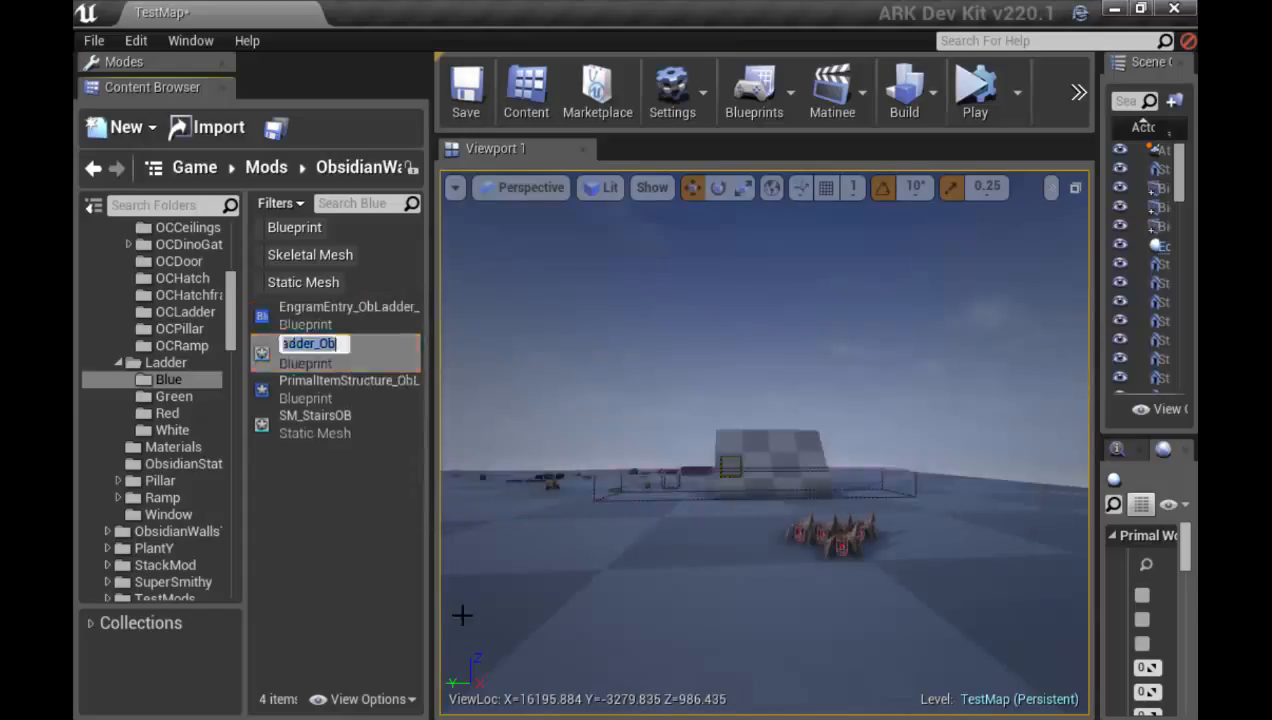
pyautogui.press('Return')
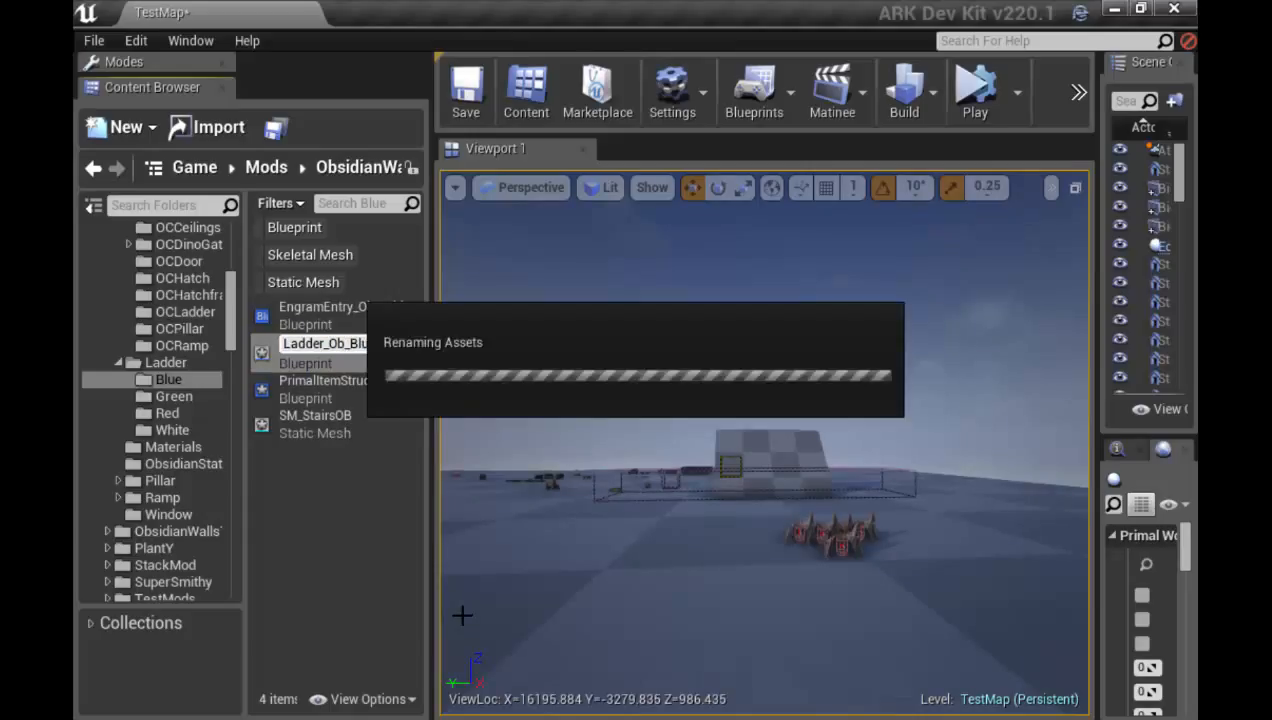
# Rename the Blue subfolder's item structure to PrimalItemStructure_ObLadder_Blue and its static mesh to SM_StairsOB_Blue
pyautogui.click(390, 386)
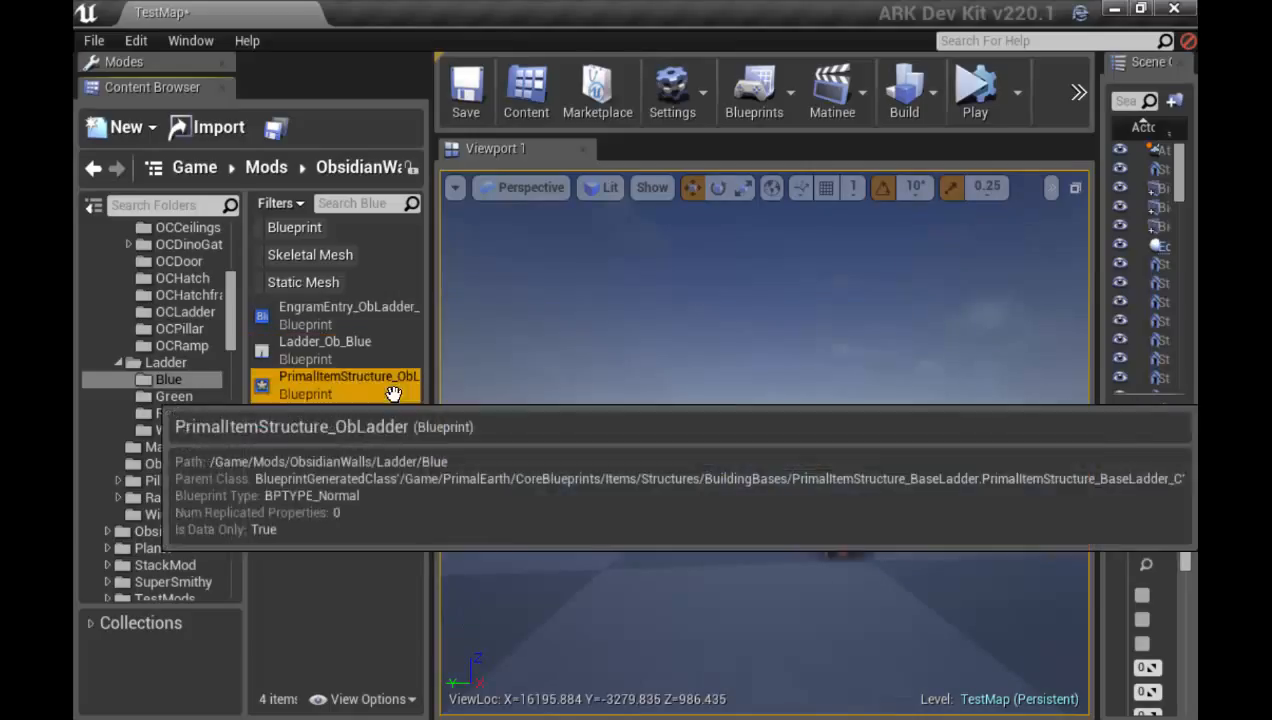
pyautogui.press('F2')
pyautogui.press('Return')
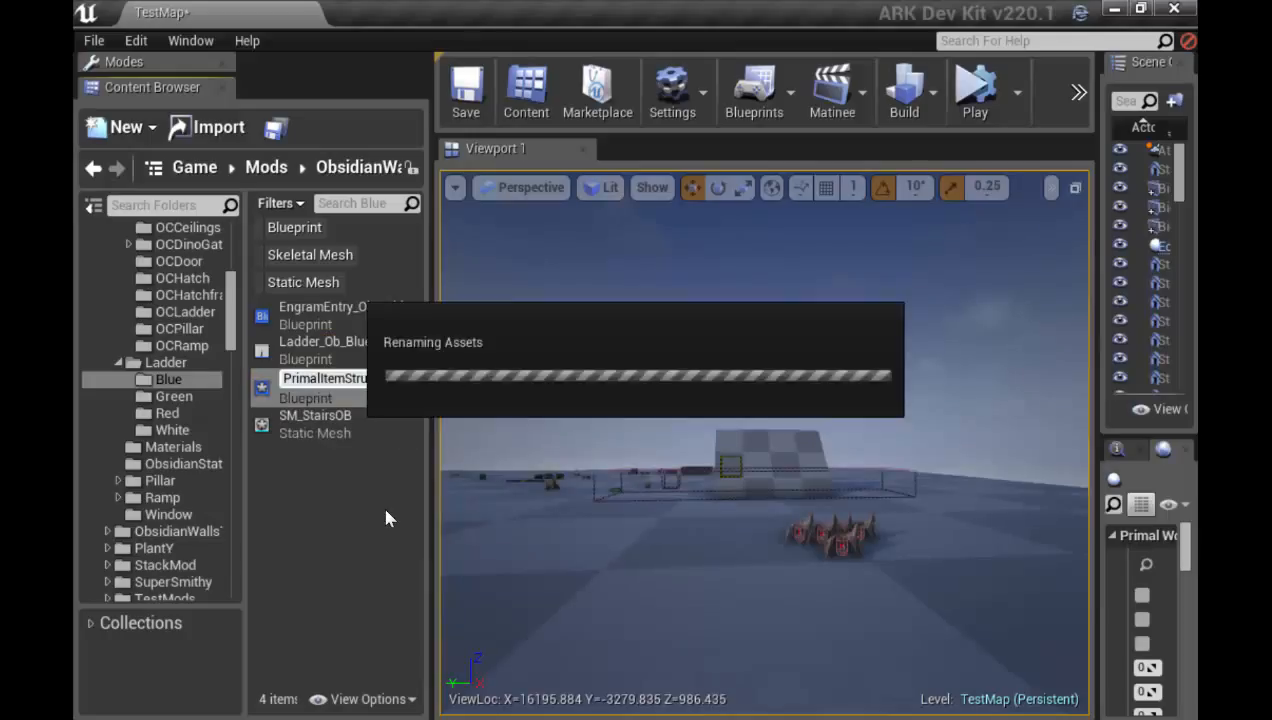
pyautogui.click(372, 417)
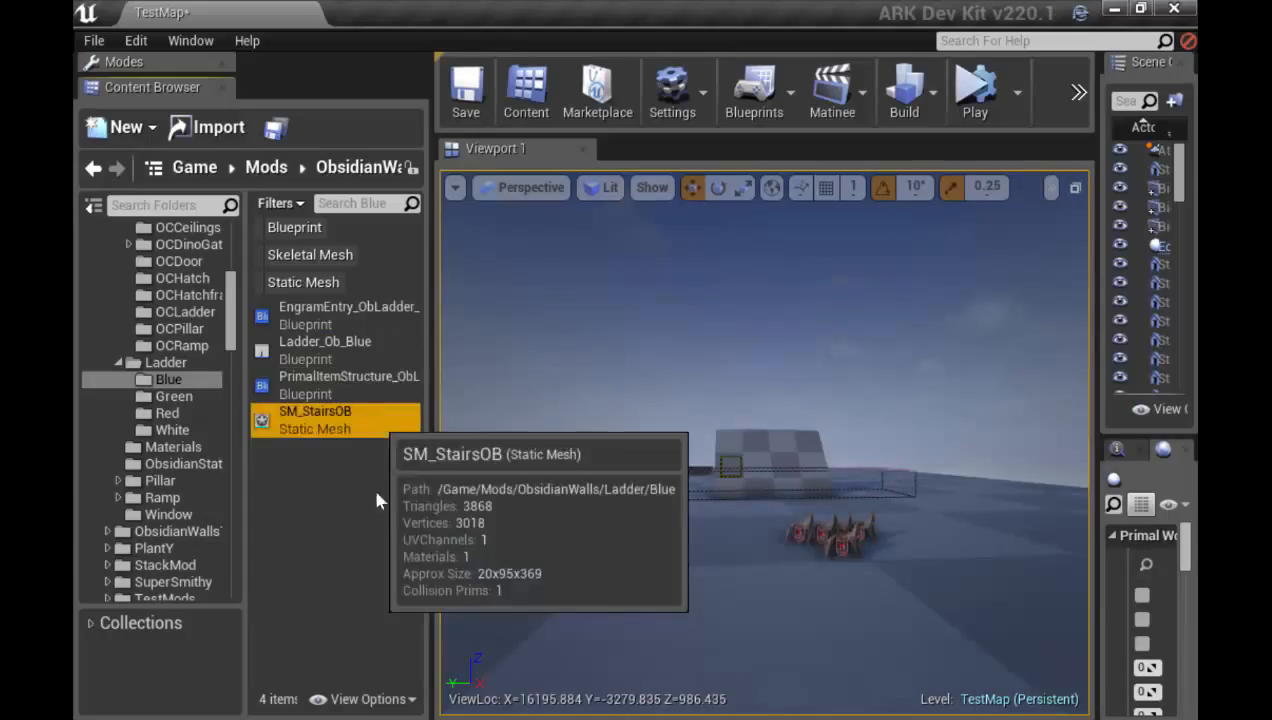
pyautogui.press('F2')
pyautogui.press('End')
pyautogui.write('_Blue')
pyautogui.press('Return')
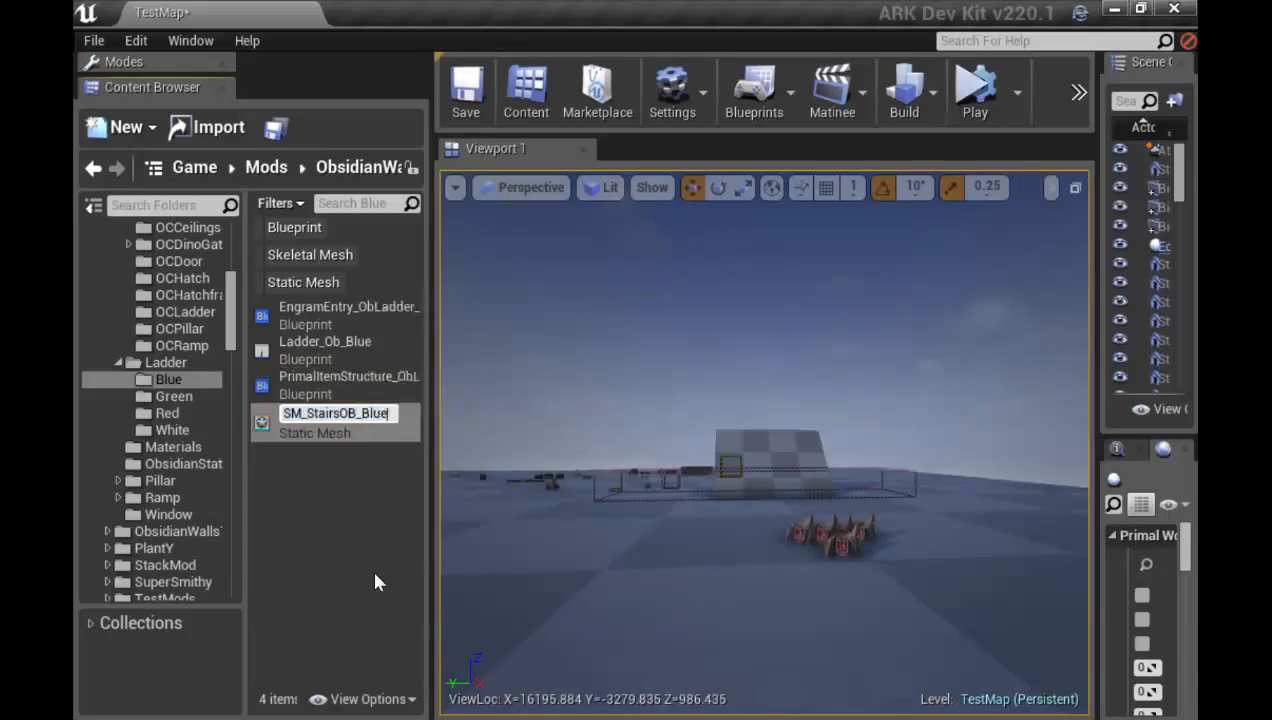
# Set the Blue Print Entry of EngramEntry_ObLadder_Blue to PrimalItemStructure_ObLadder_Blue, and compile and save the engram entry
pyautogui.click(350, 312)
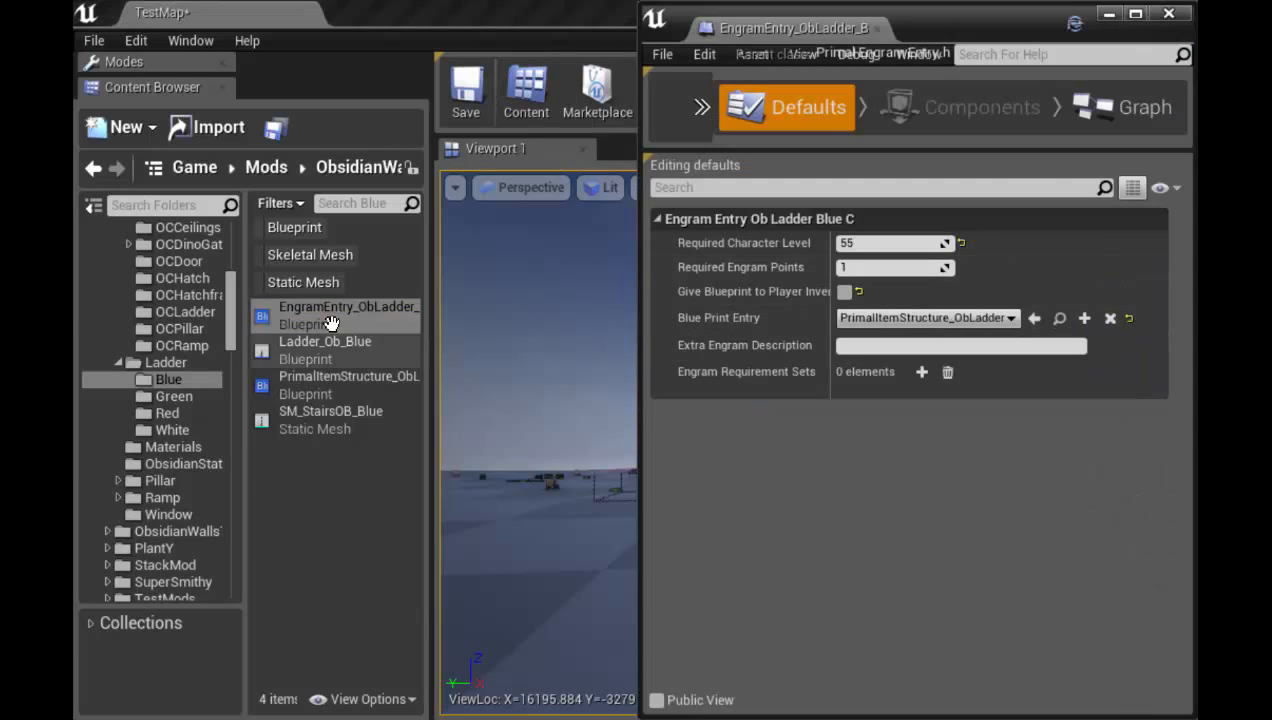
pyautogui.click(352, 385)
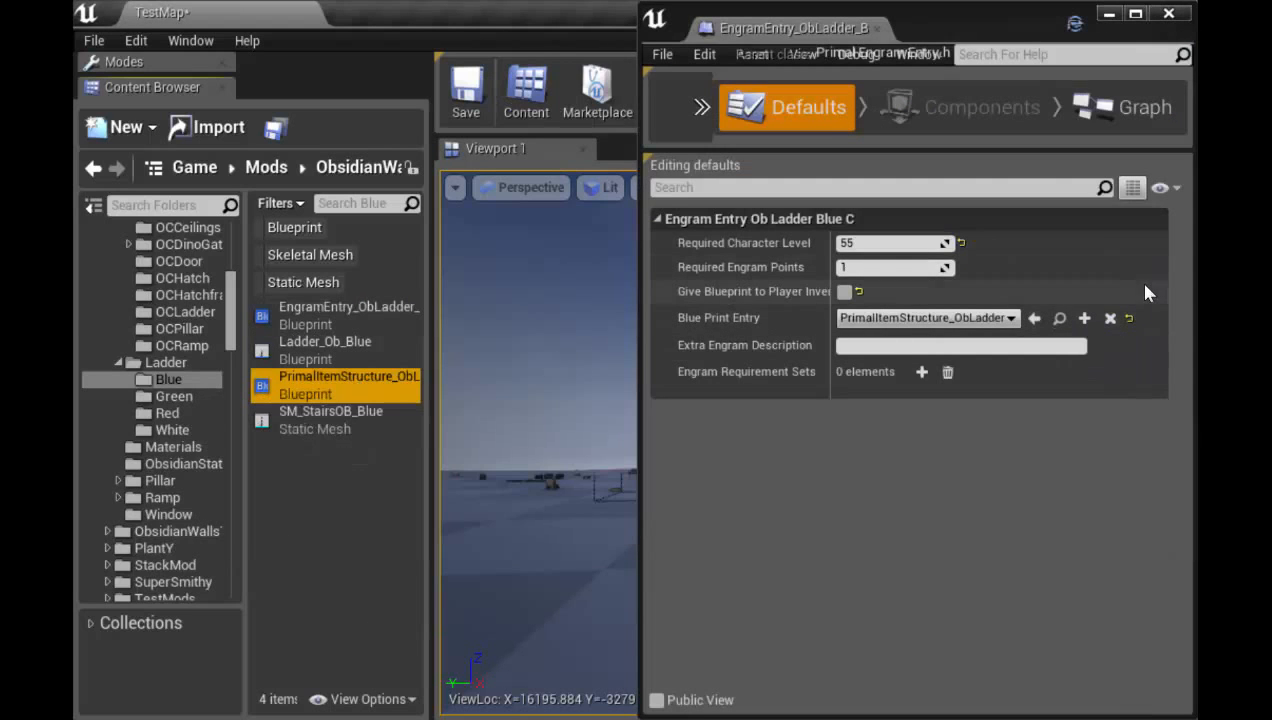
pyautogui.click(1035, 318)
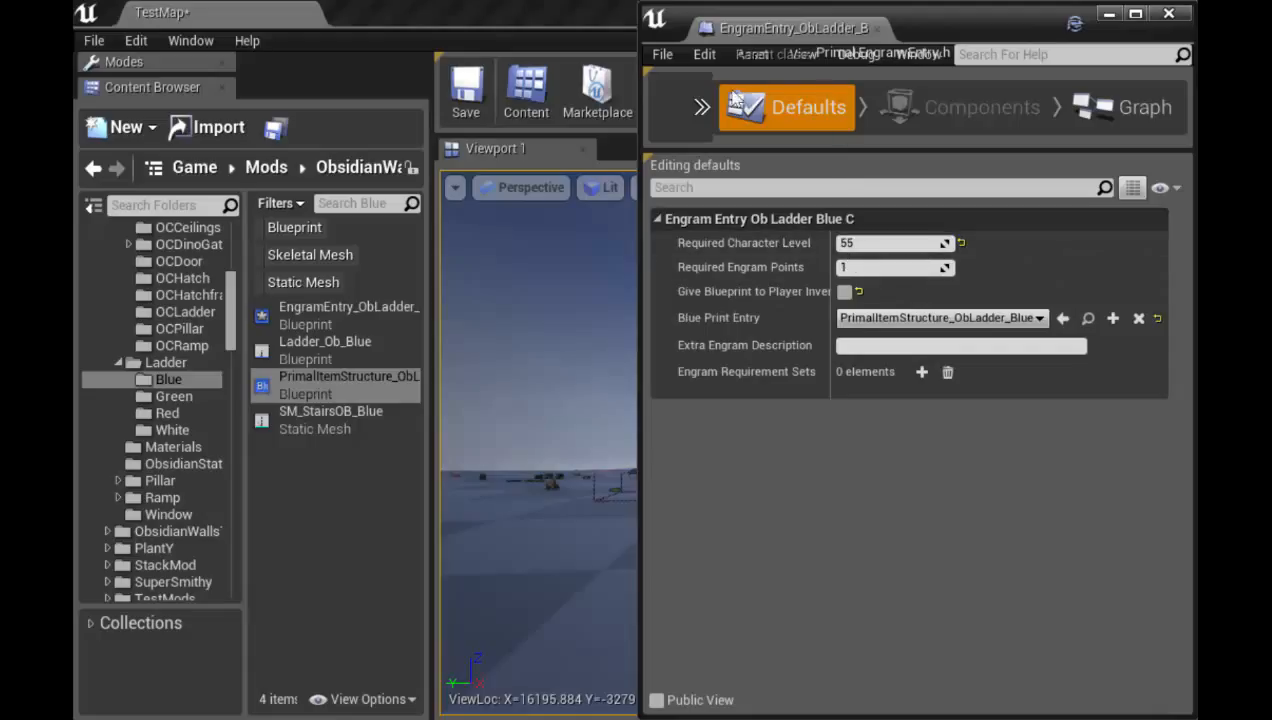
pyautogui.click(699, 107)
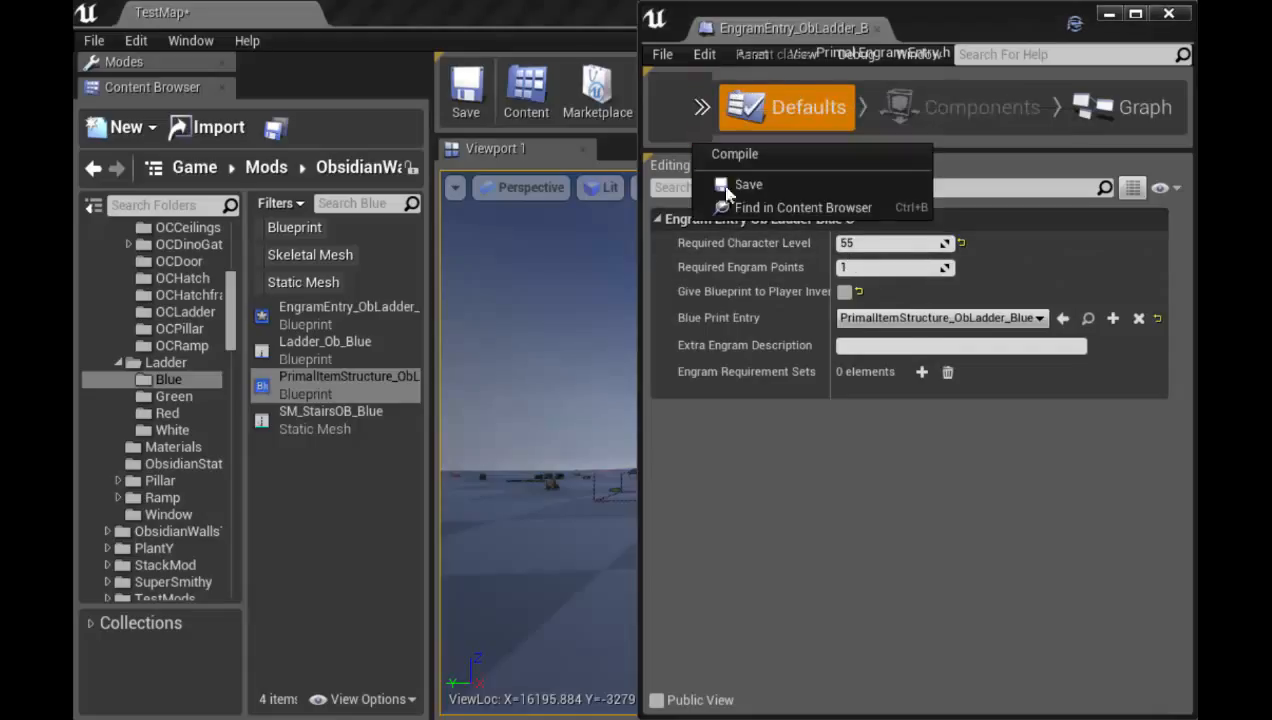
pyautogui.click(731, 186)
pyautogui.click(697, 98)
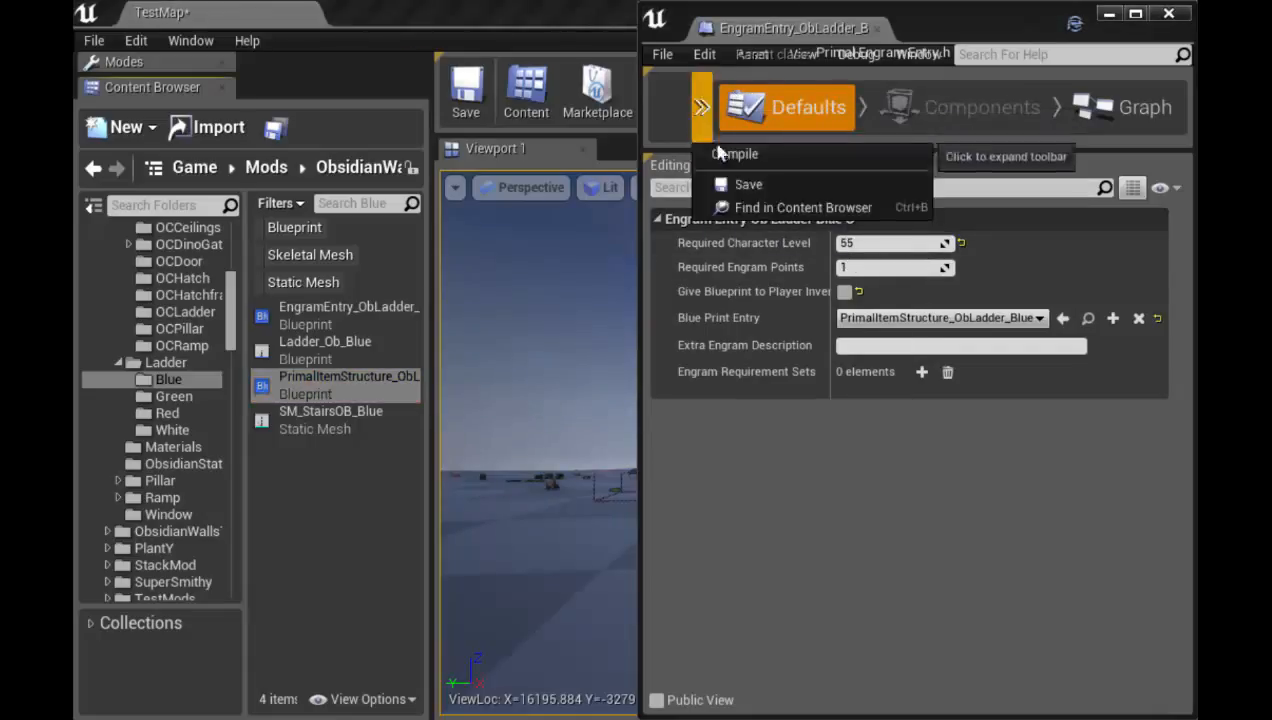
pyautogui.click(1030, 360)
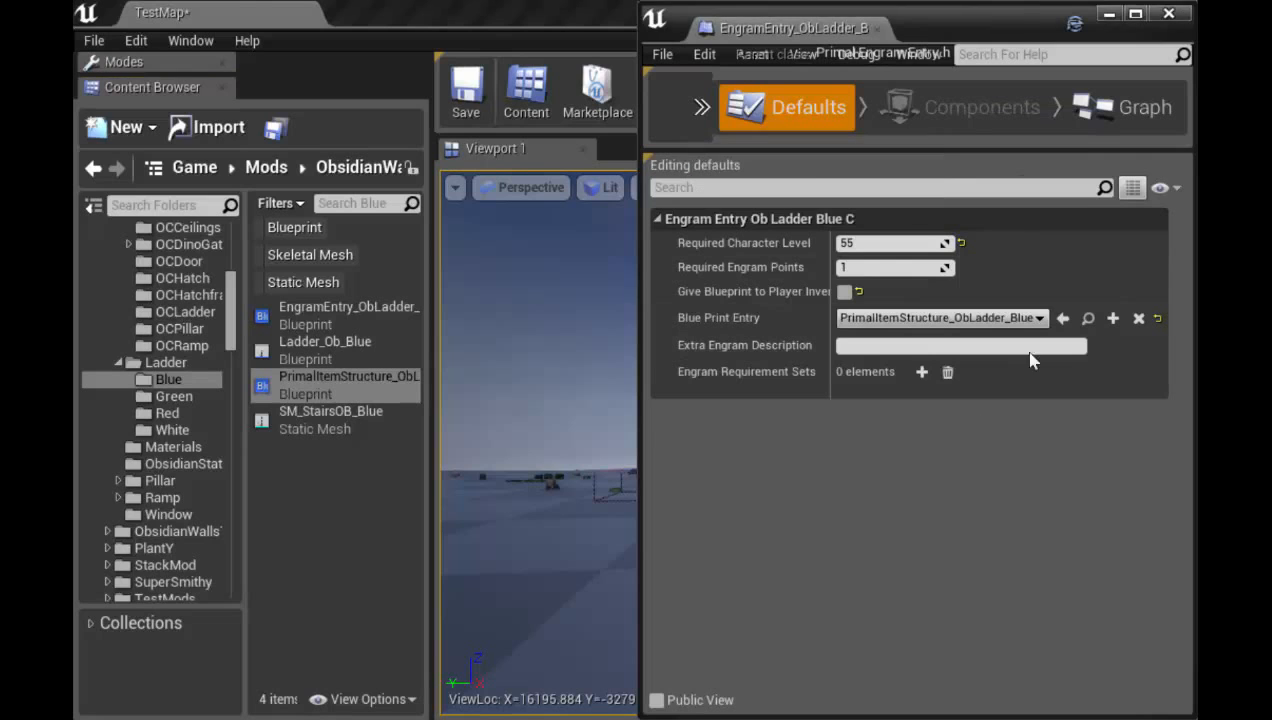
pyautogui.click(1135, 14)
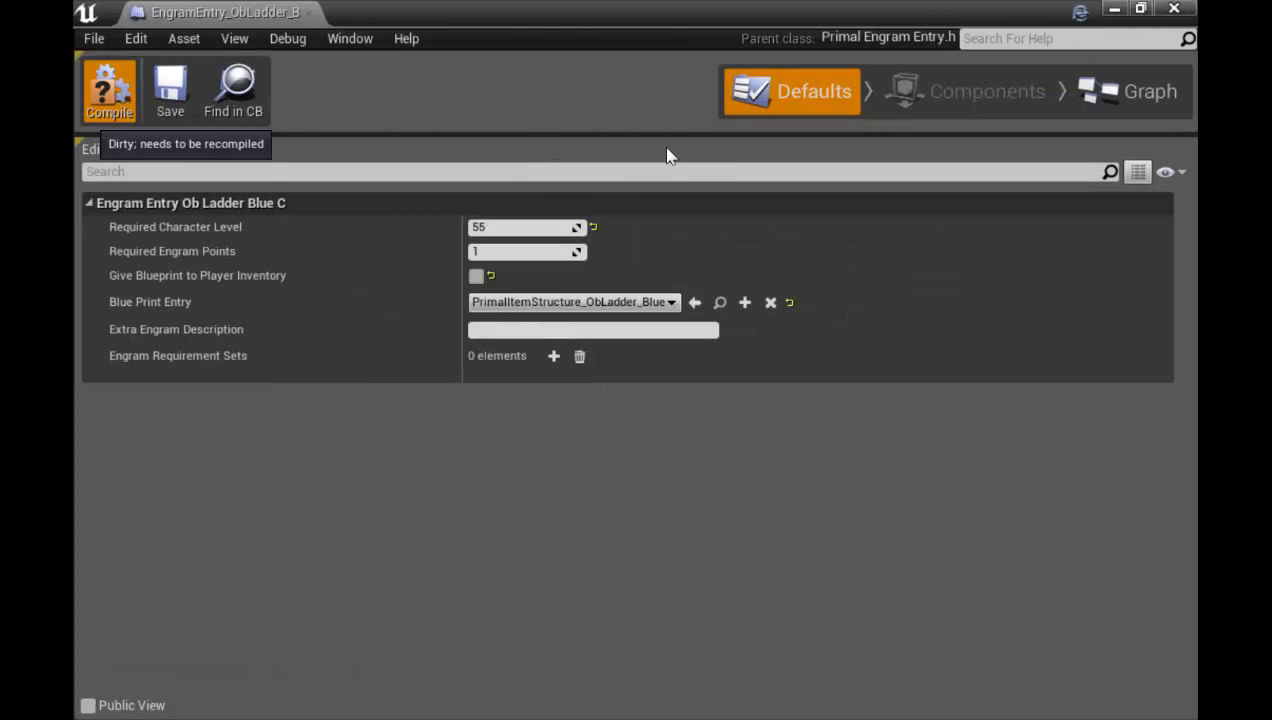
pyautogui.click(1178, 14)
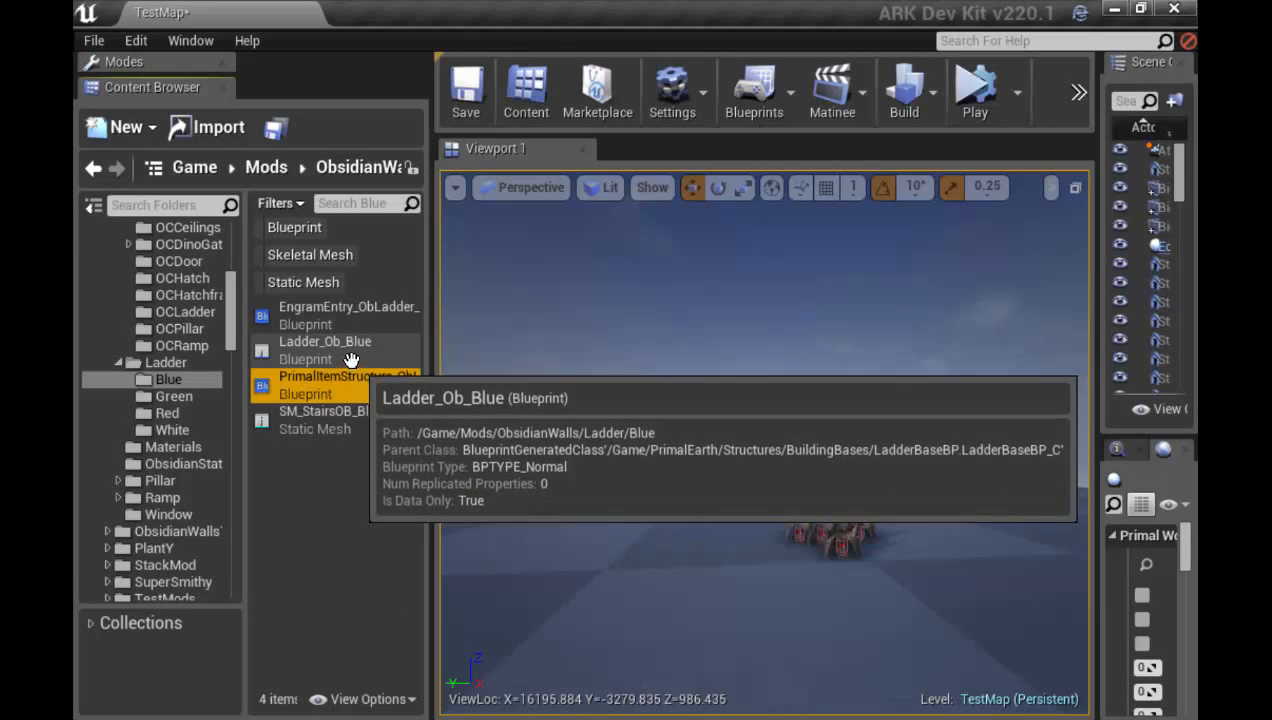
# Open the Ladder_Ob_Blue blueprint's defaults and look through its mesh and structure settings
pyautogui.click(350, 358)
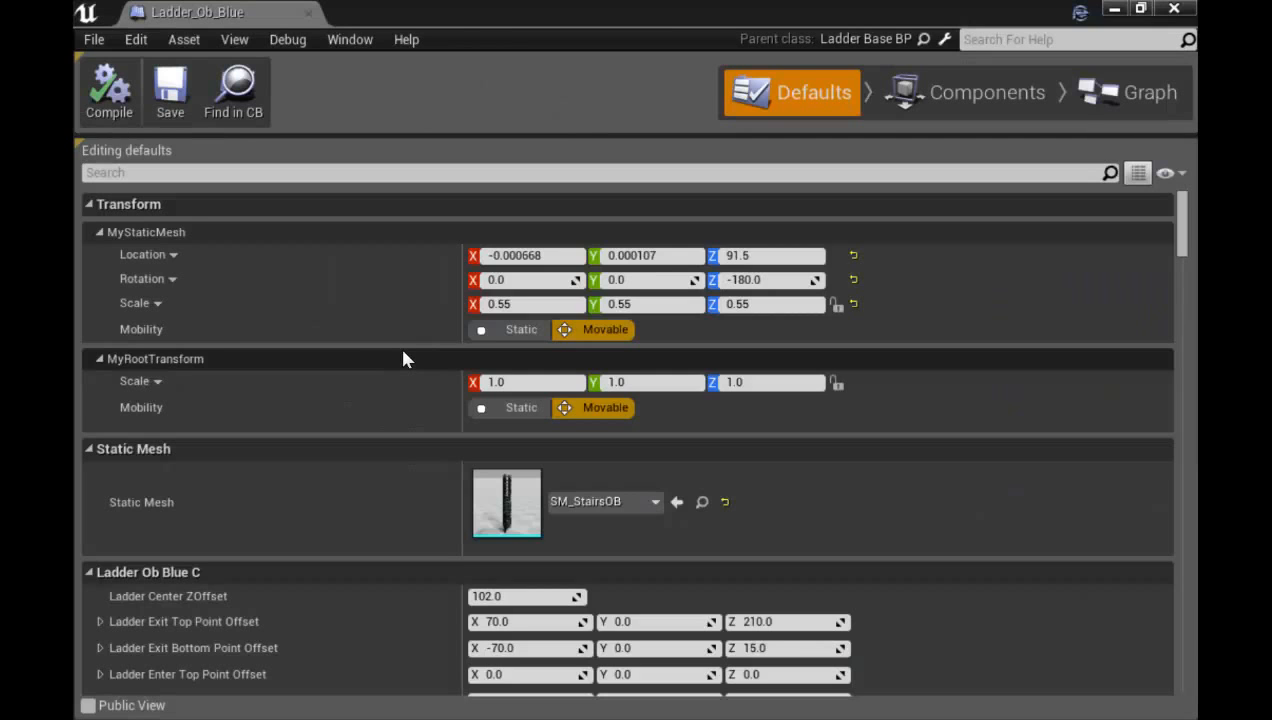
pyautogui.scroll(-1, 1045, 246)
pyautogui.moveTo(1182, 227)
pyautogui.mouseDown()
pyautogui.moveTo(1160, 295)
pyautogui.moveTo(1150, 455)
pyautogui.moveTo(1181, 645)
pyautogui.moveTo(1182, 429)
pyautogui.mouseUp()
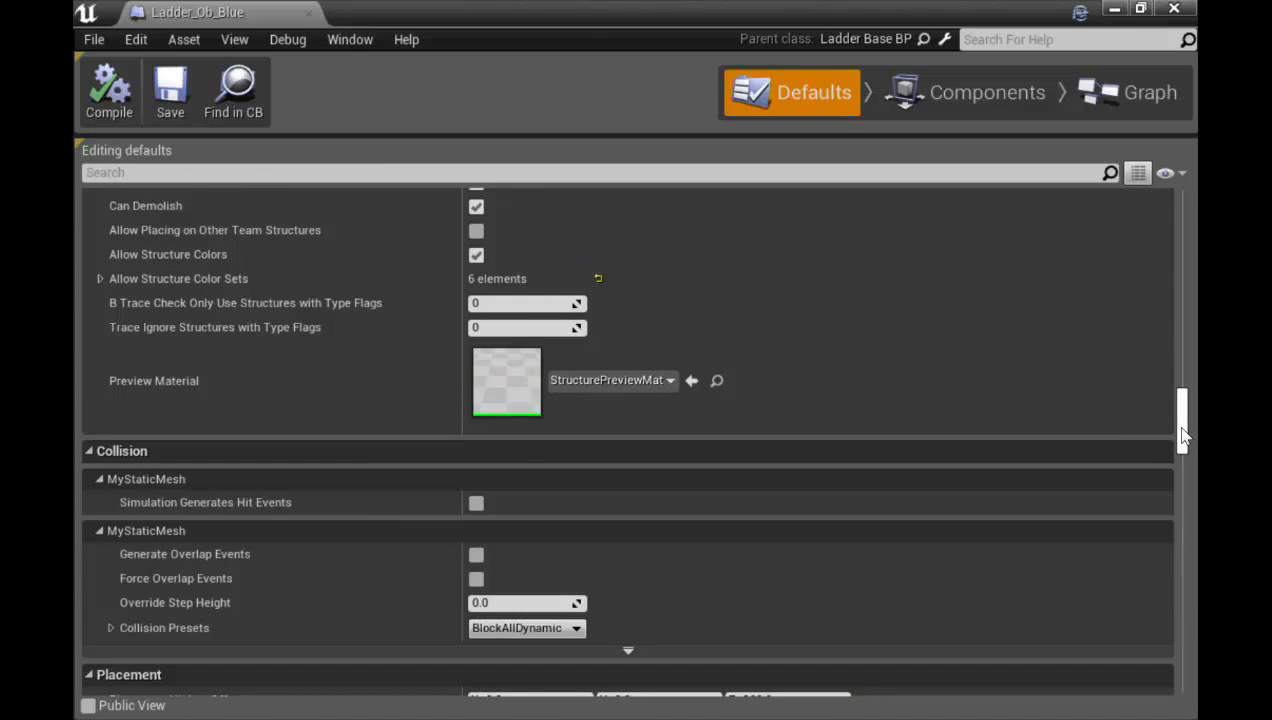
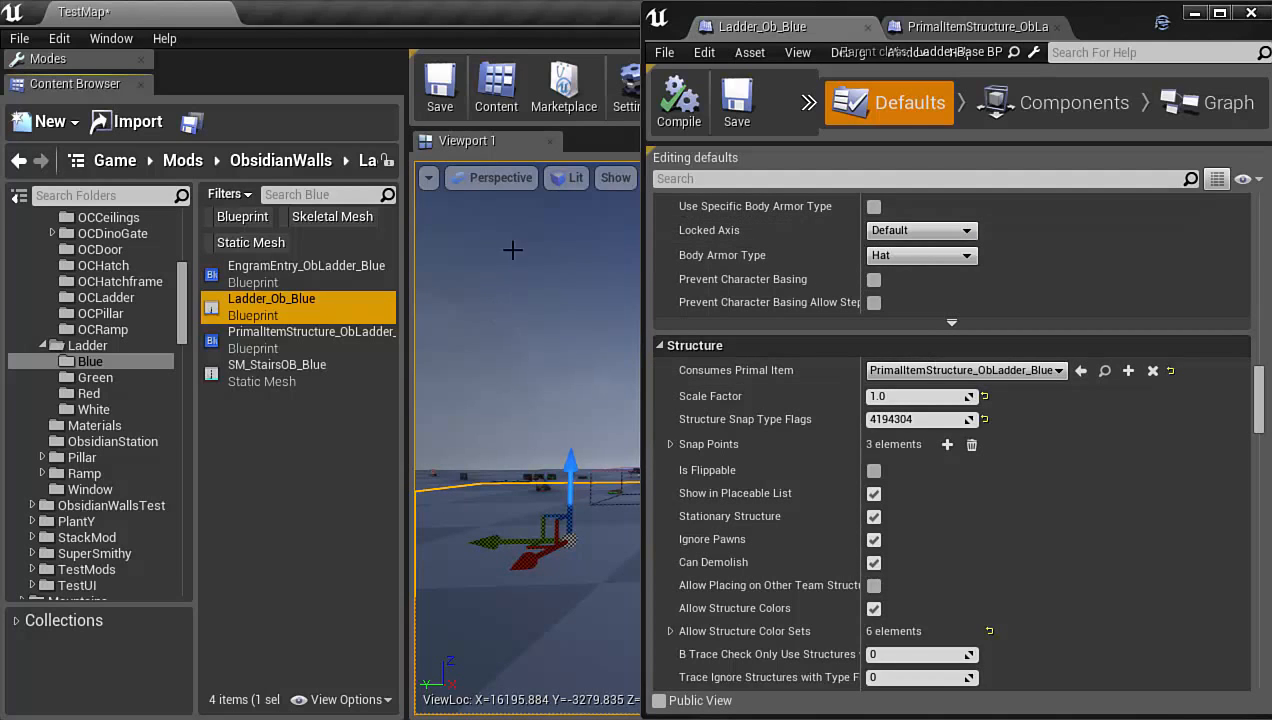
# In the blue ladder's item structure, change the Metal entry of Default Folder Paths to Obsidian
pyautogui.click(975, 26)
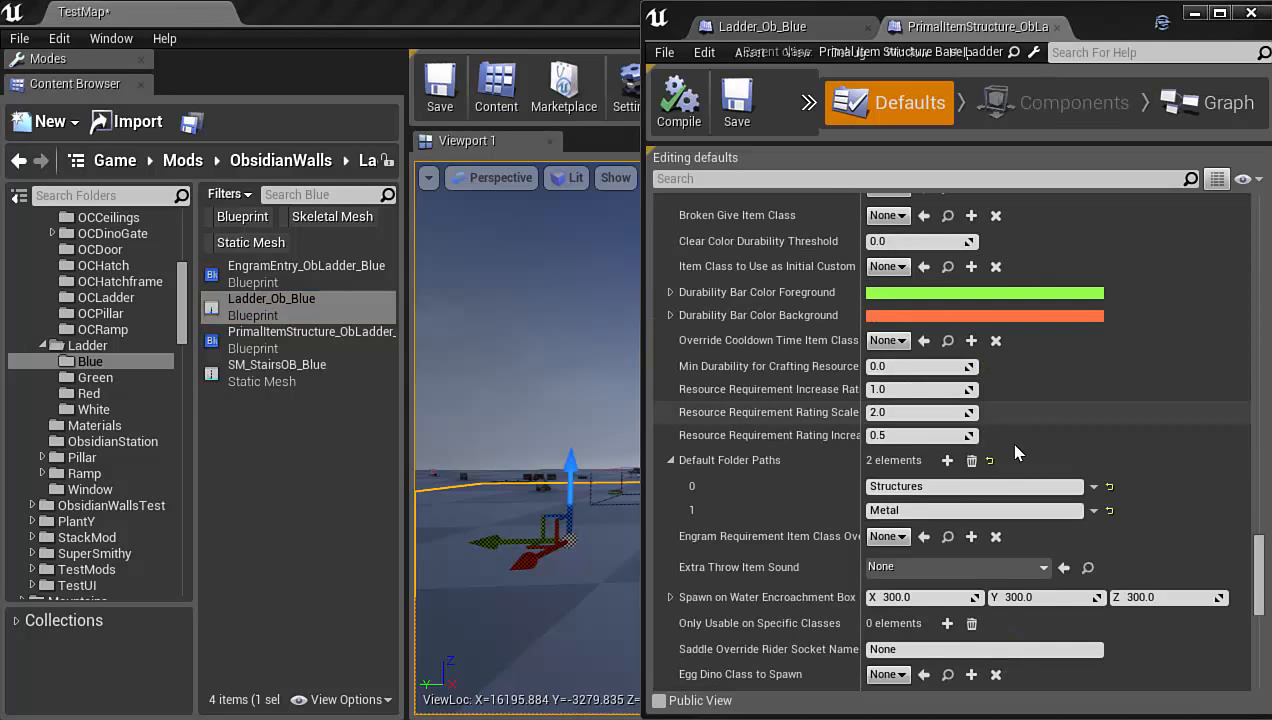
pyautogui.moveTo(1262, 558); pyautogui.dragTo(1262, 595)
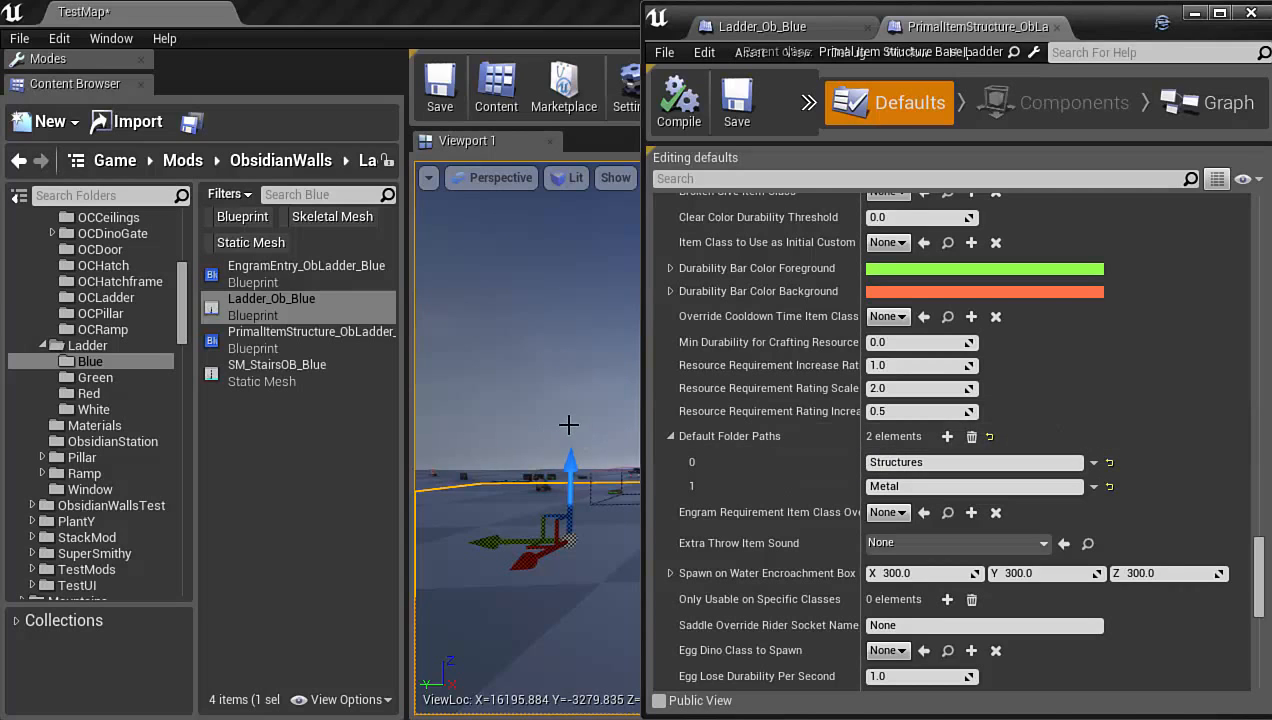
pyautogui.click(953, 487)
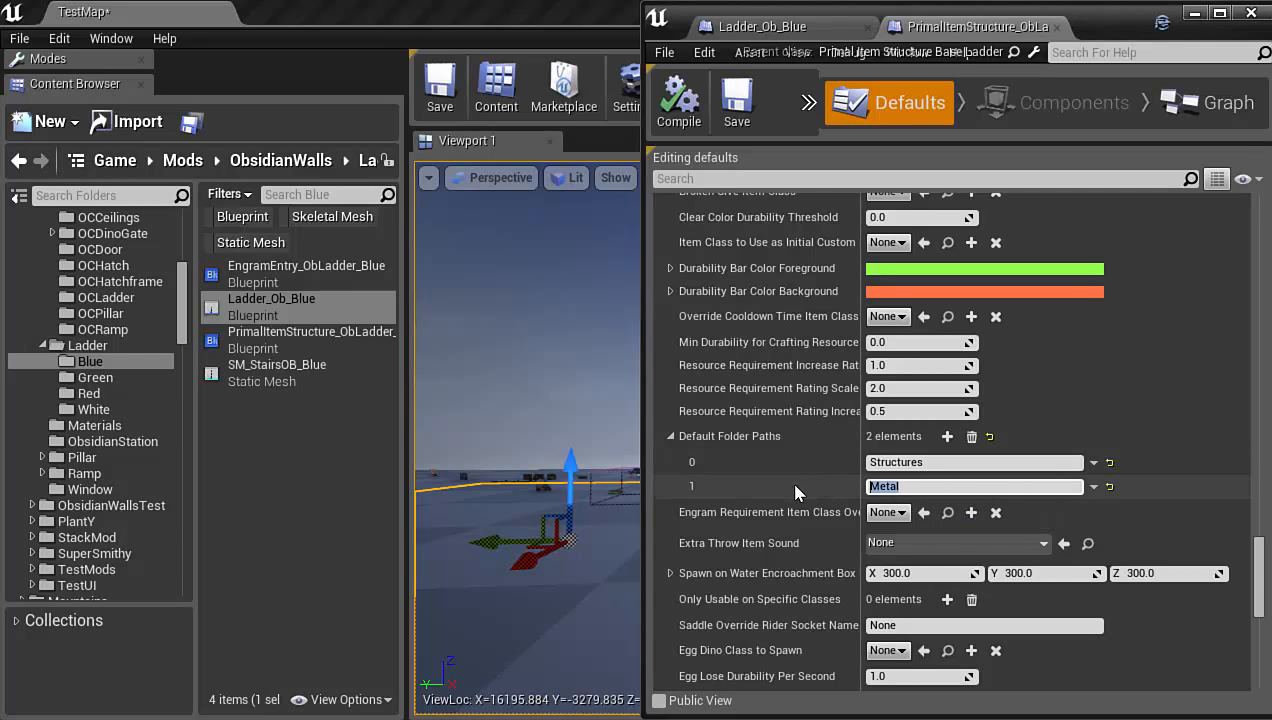
pyautogui.write('Ob')
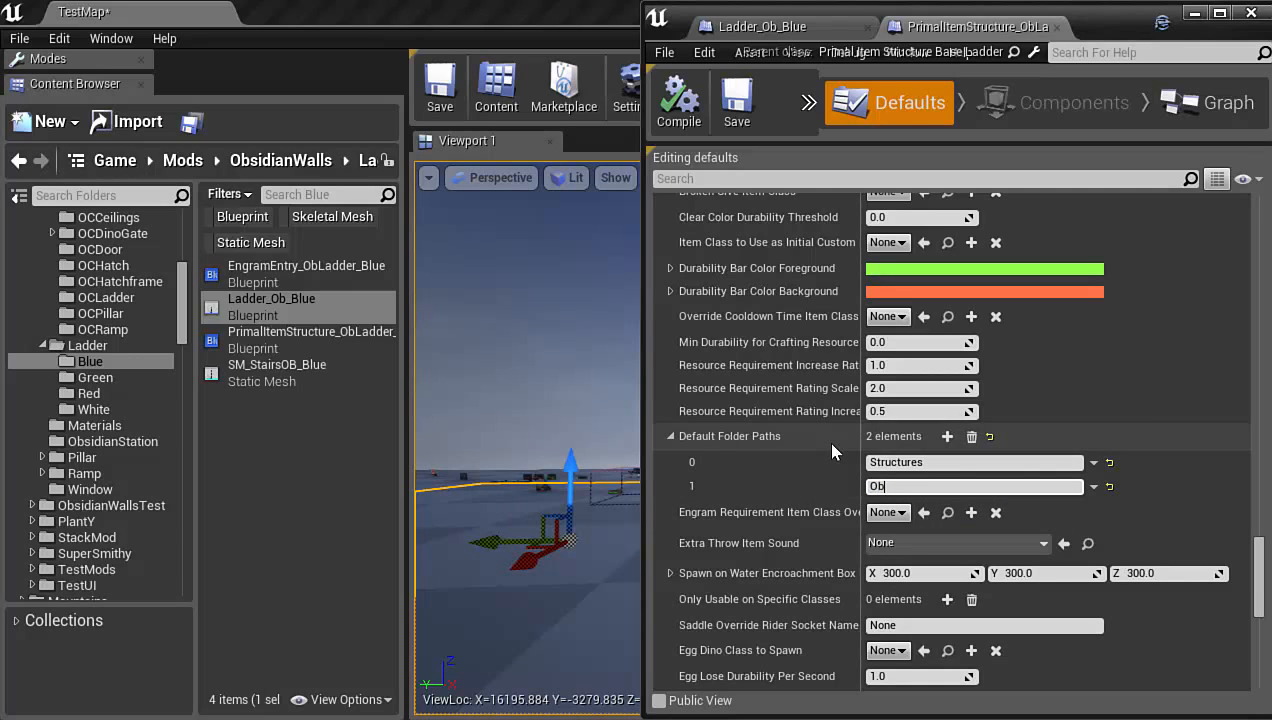
pyautogui.write('sidian')
# Add a third default folder path named Ladders to the blue item structure, and compile and save the blueprint
pyautogui.click(947, 436)
pyautogui.click(946, 511)
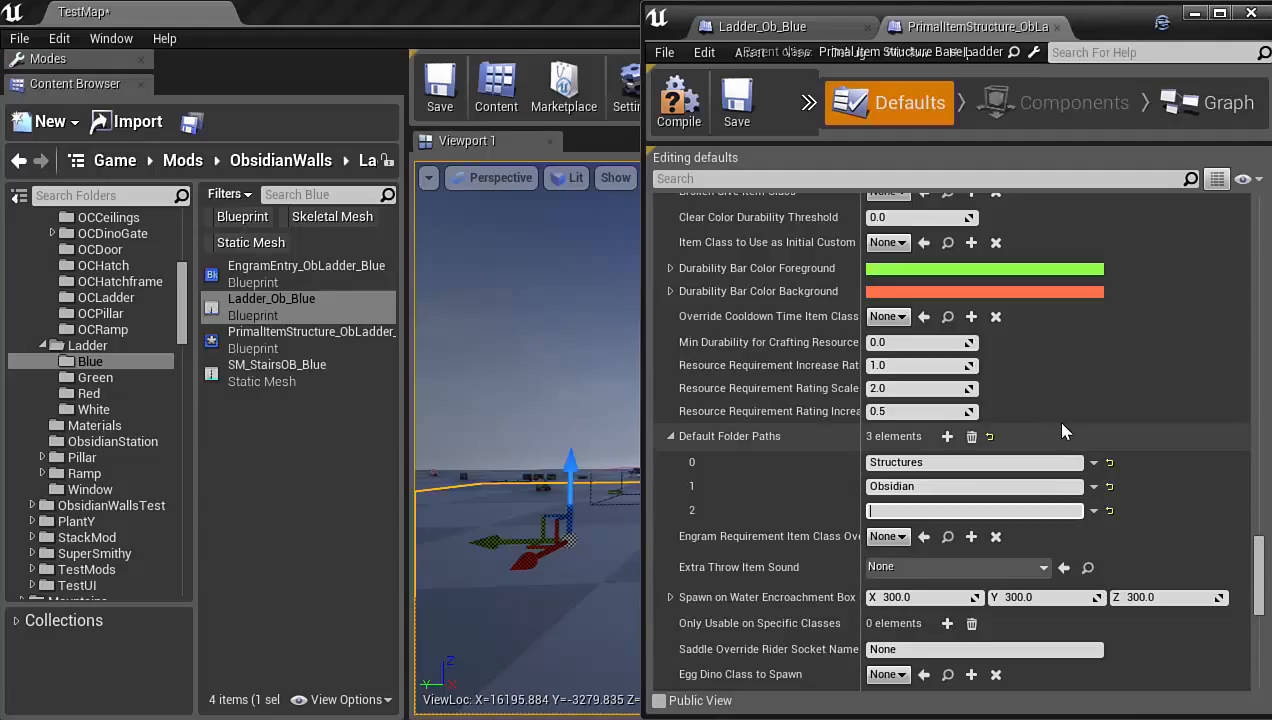
pyautogui.write('Ladders')
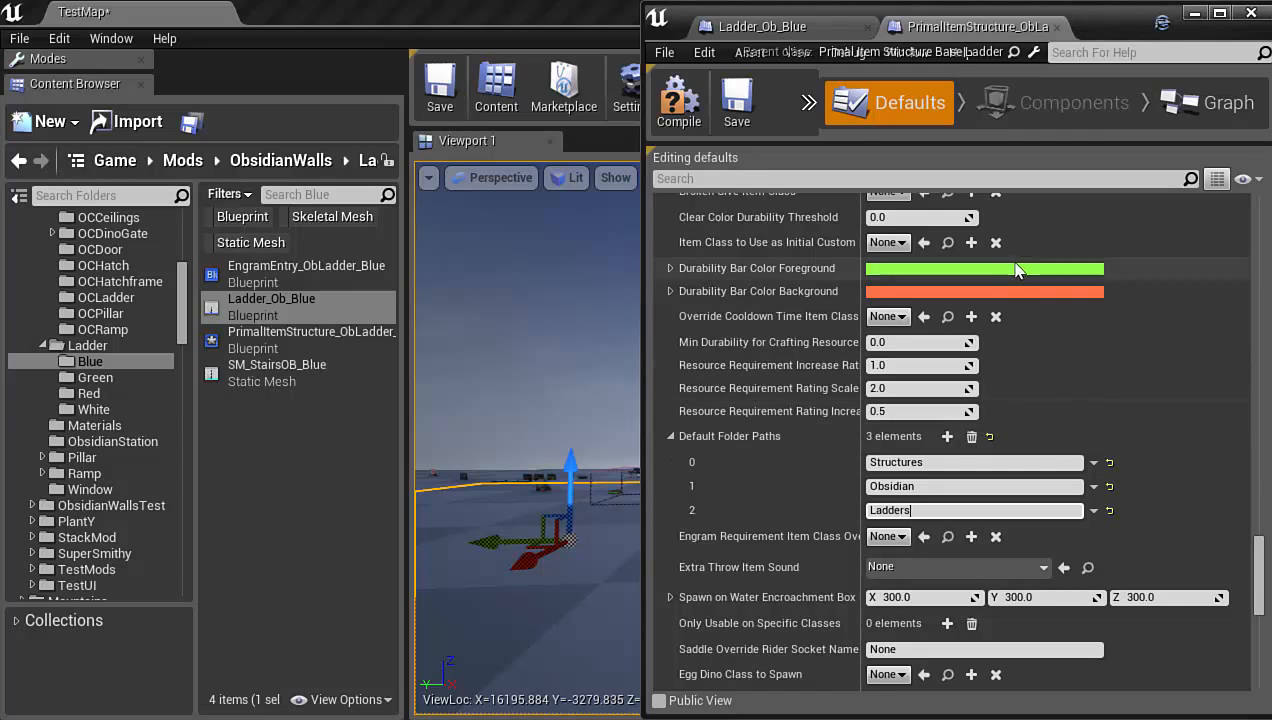
pyautogui.click(683, 121)
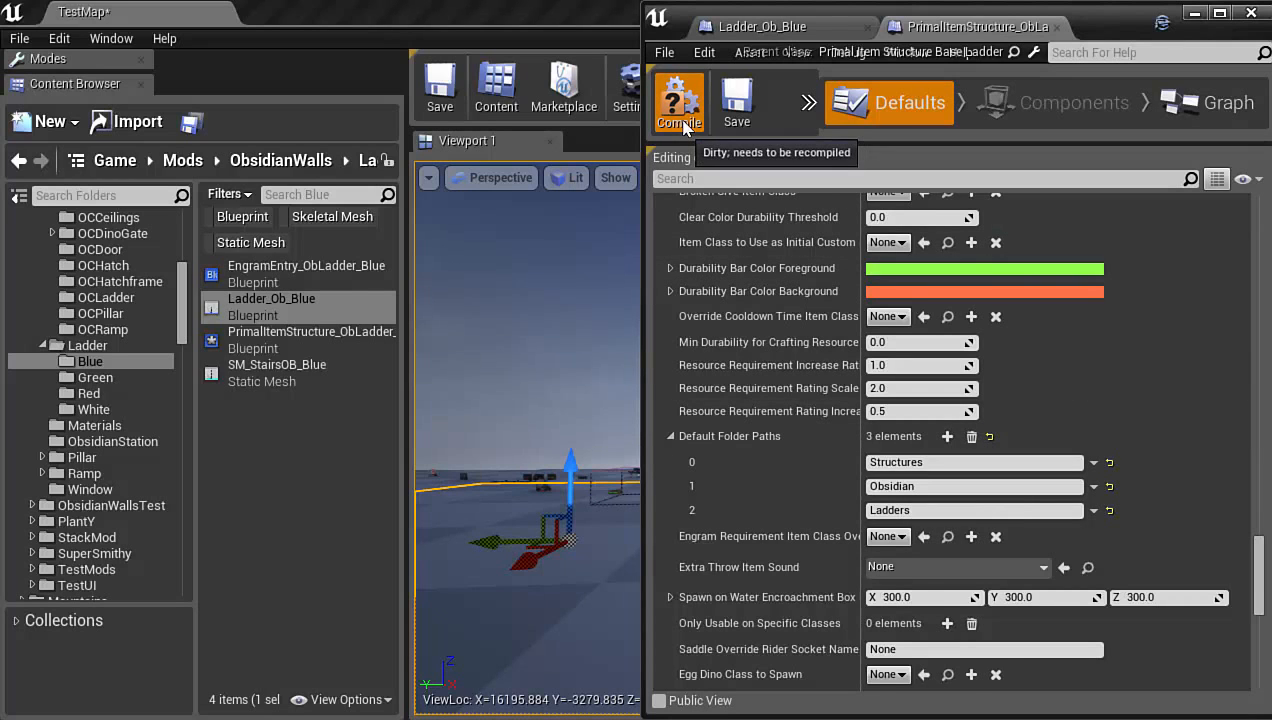
pyautogui.click(736, 100)
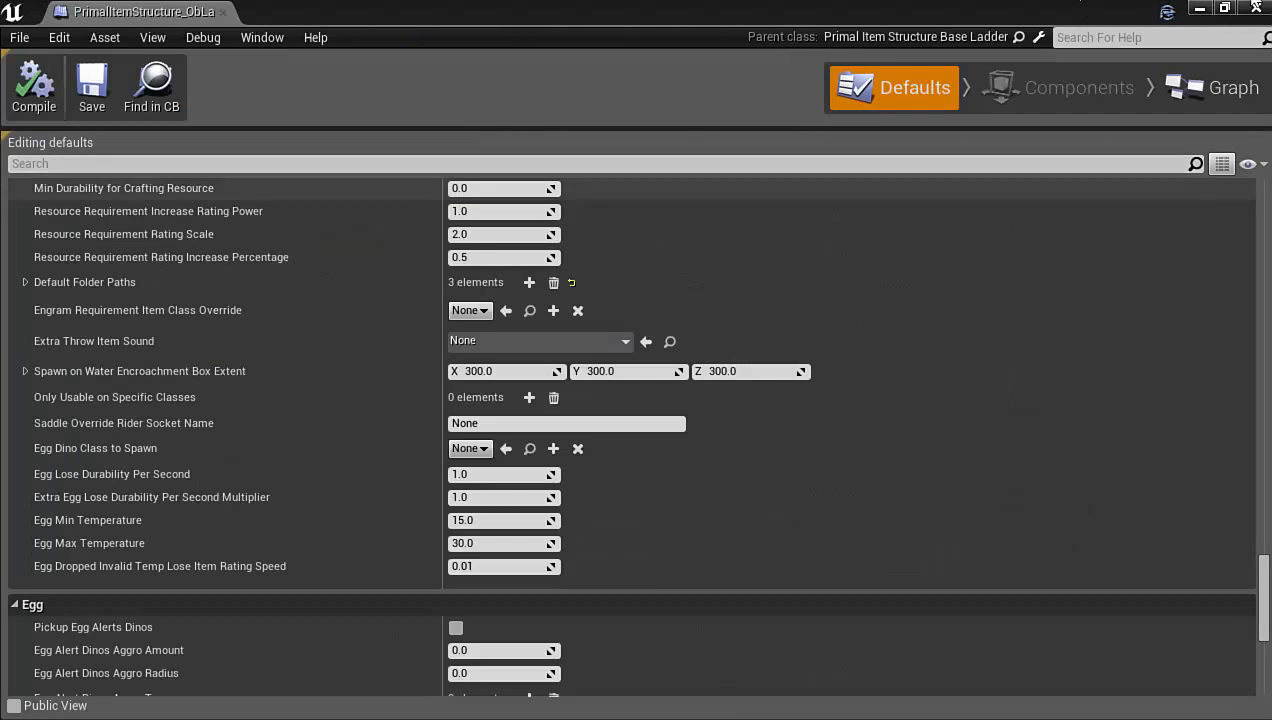
pyautogui.click(1251, 12)
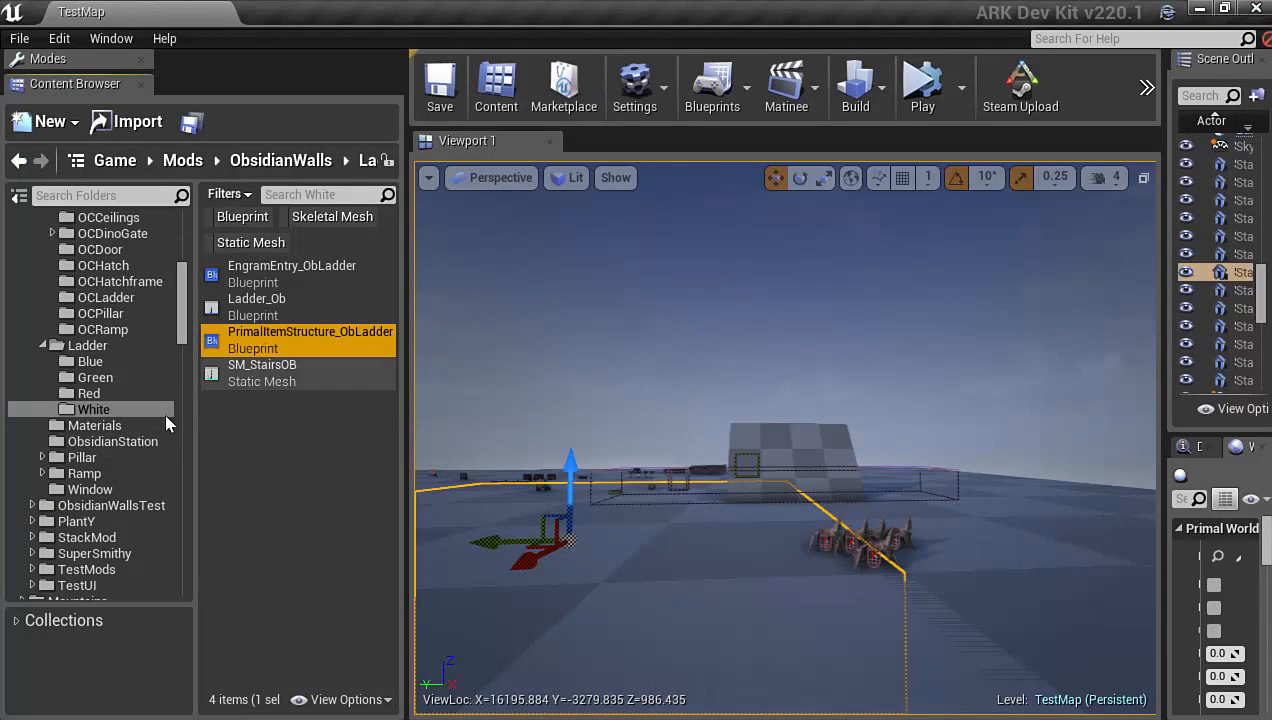
# Return to the Ladder's Blue subfolder and check which item structure EngramEntry_ObLadder_Blue references
pyautogui.click(120, 393)
pyautogui.press('Up')
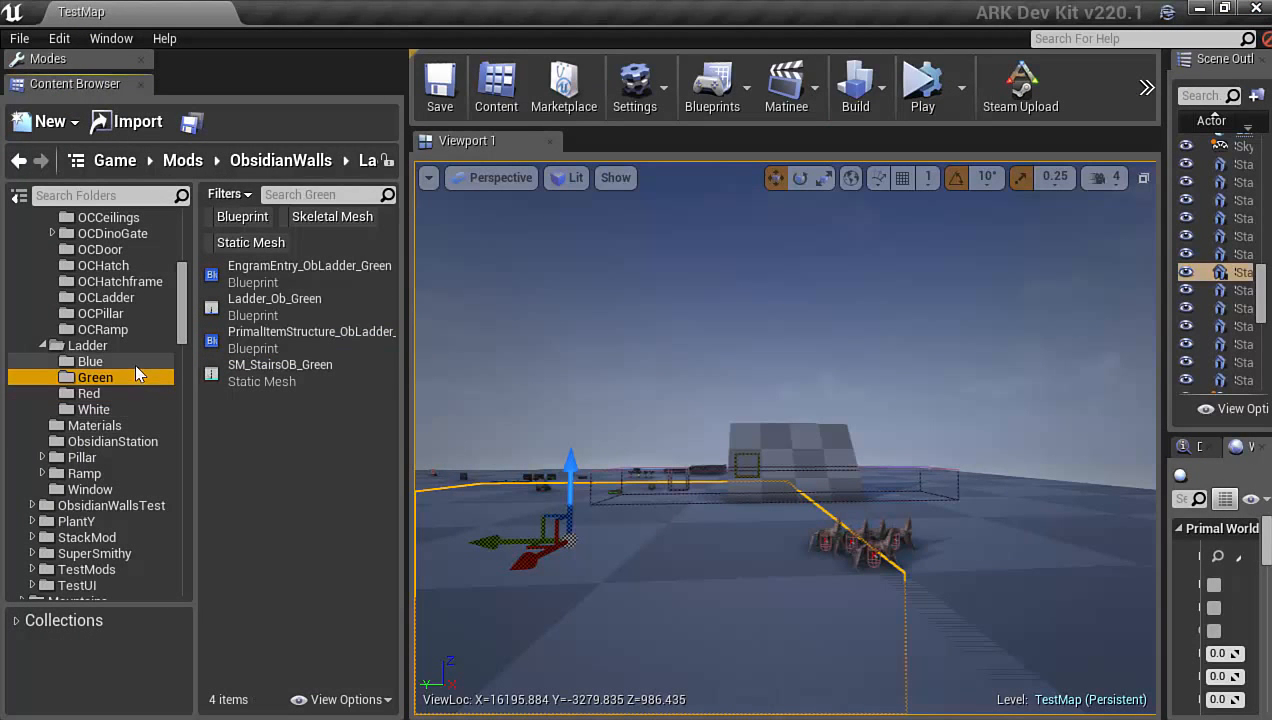
pyautogui.press('Up')
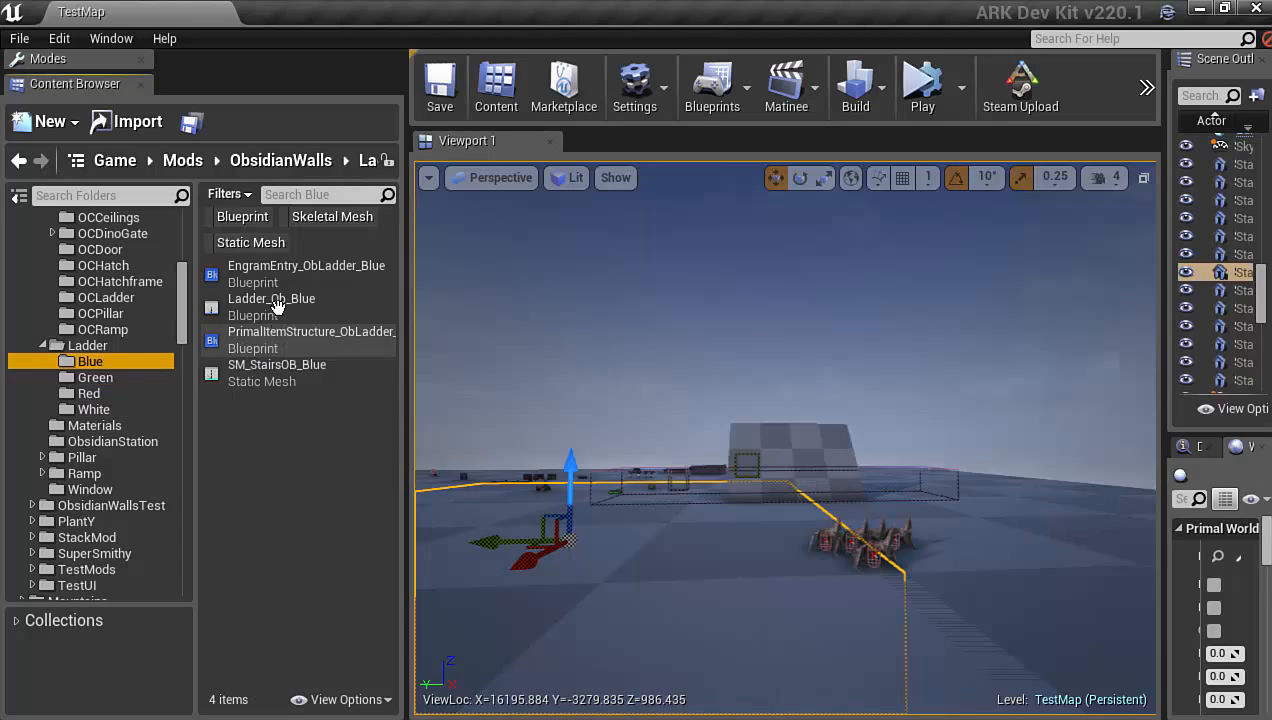
pyautogui.doubleClick(338, 284)
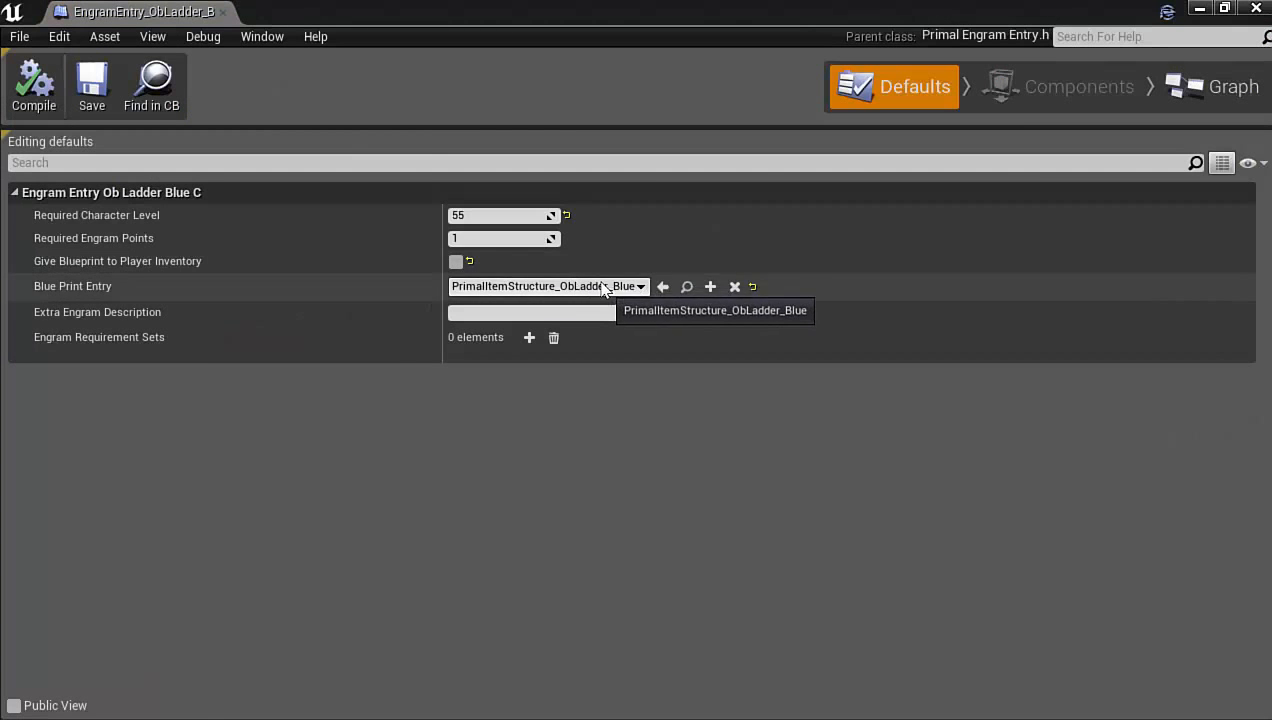
pyautogui.click(1256, 8)
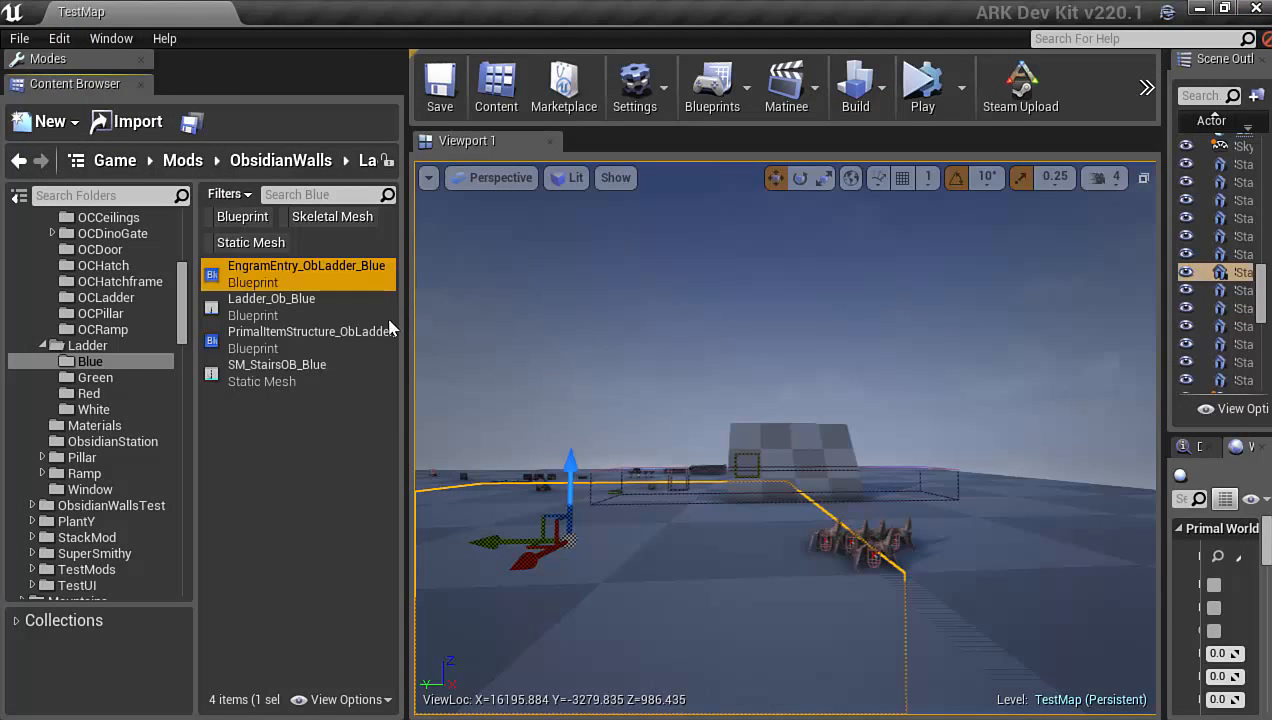
# Review Ladder_Ob_Blue's static mesh, structure settings class, consumed primal item, descriptive name and destroyed mesh
pyautogui.click(346, 314)
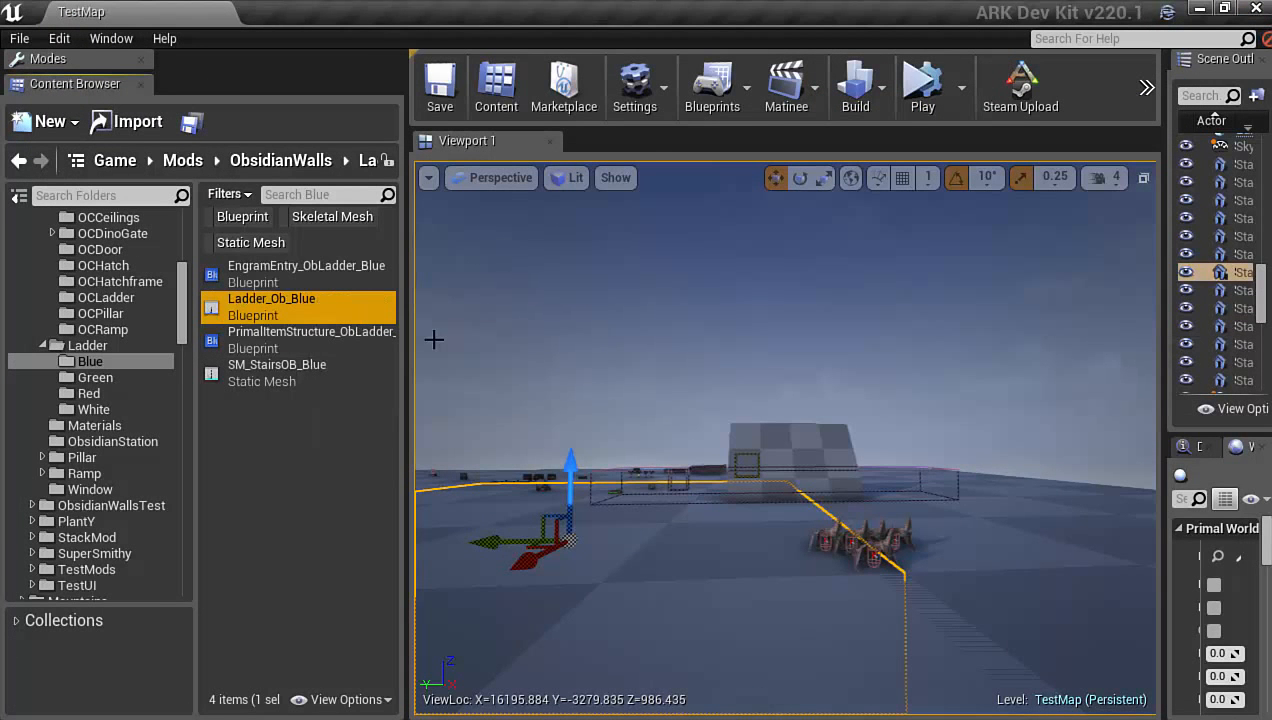
pyautogui.scroll(-2, 615, 398)
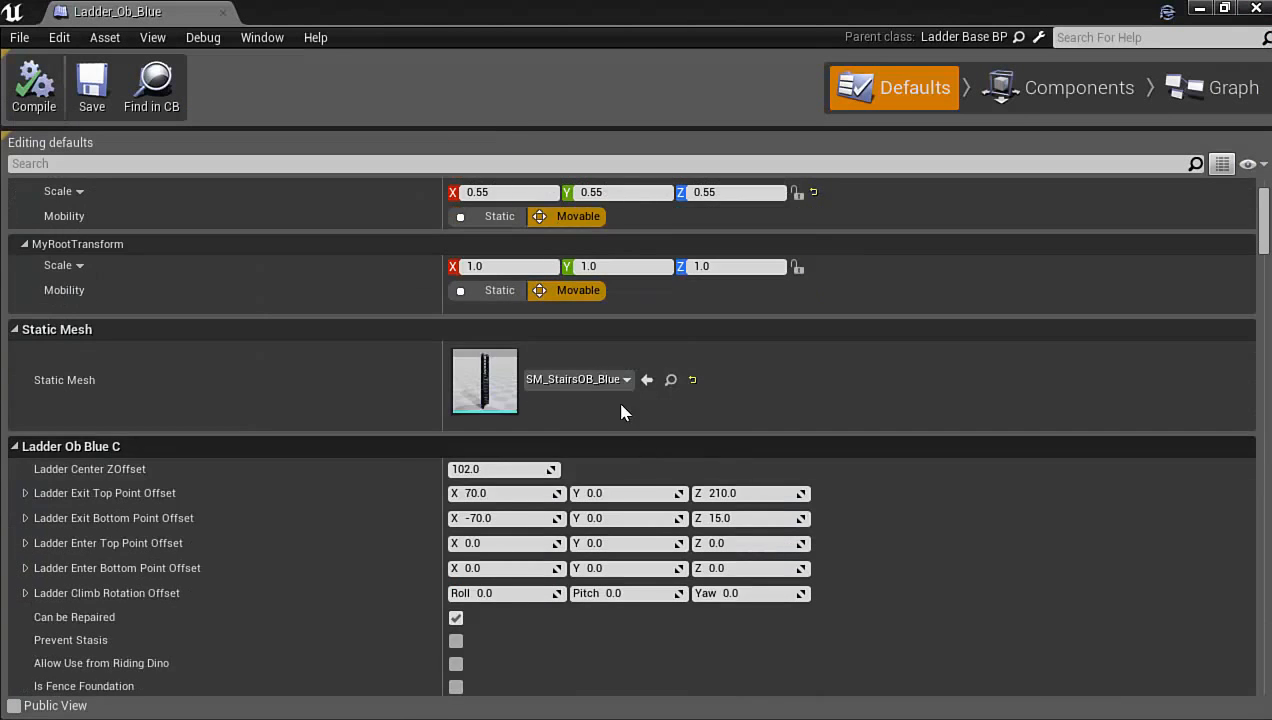
pyautogui.scroll(-3, 906, 477)
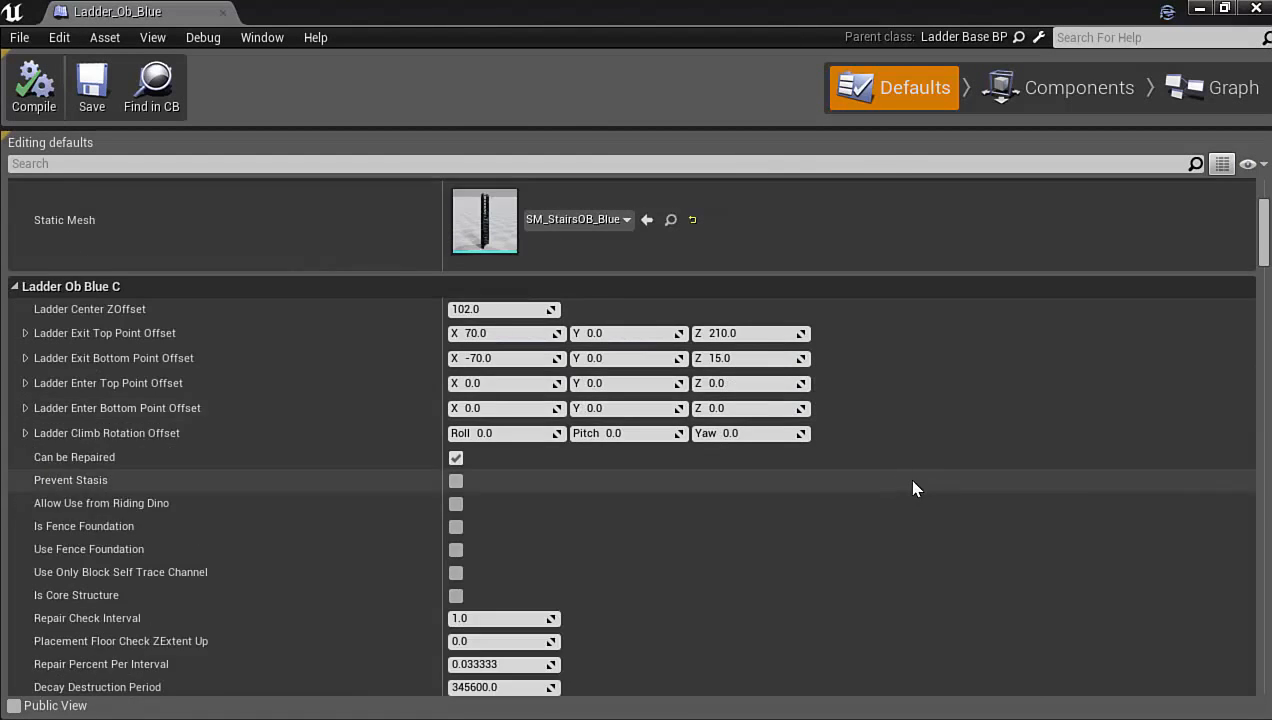
pyautogui.scroll(-2, 1030, 464)
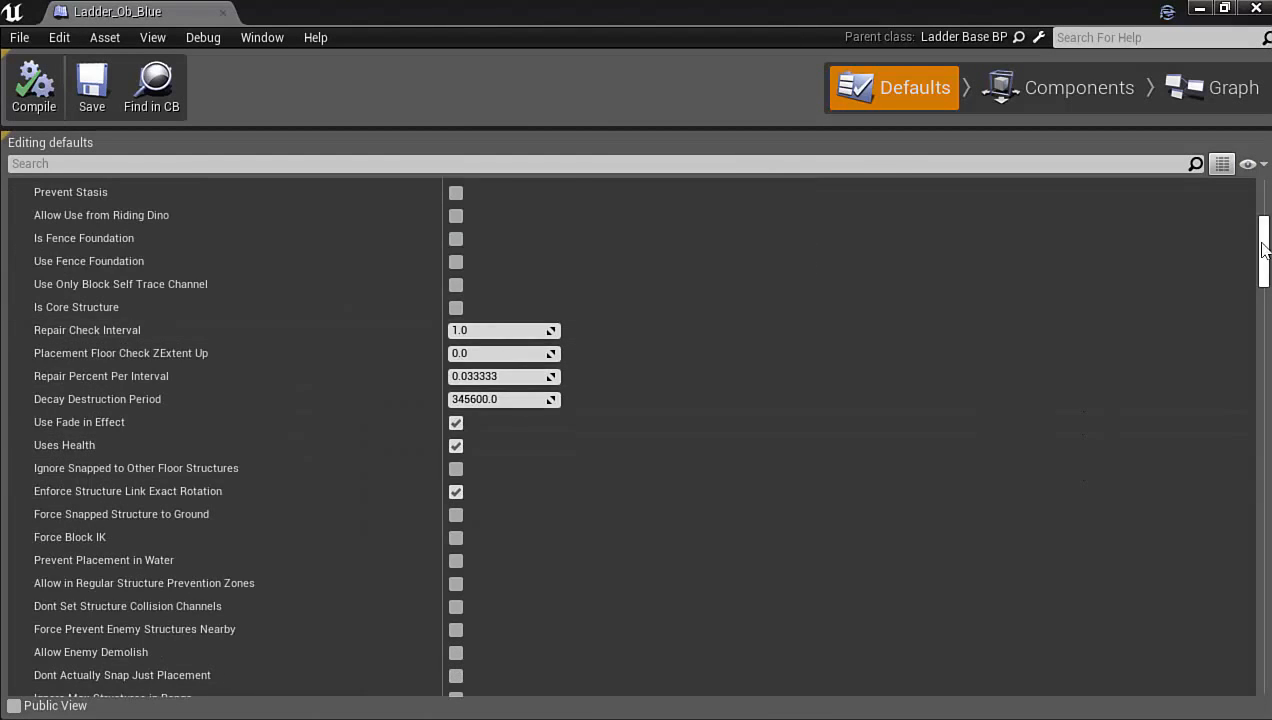
pyautogui.moveTo(1263, 245); pyautogui.dragTo(1268, 340)
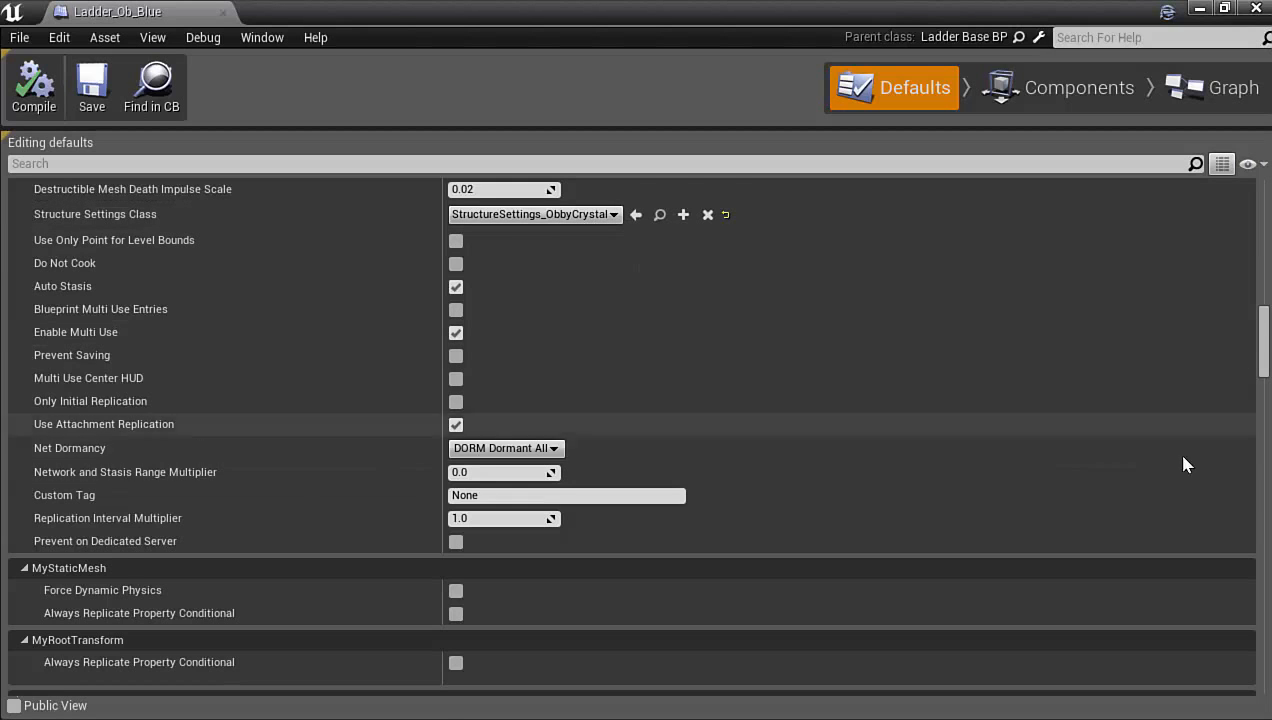
pyautogui.moveTo(1268, 345); pyautogui.dragTo(1268, 397)
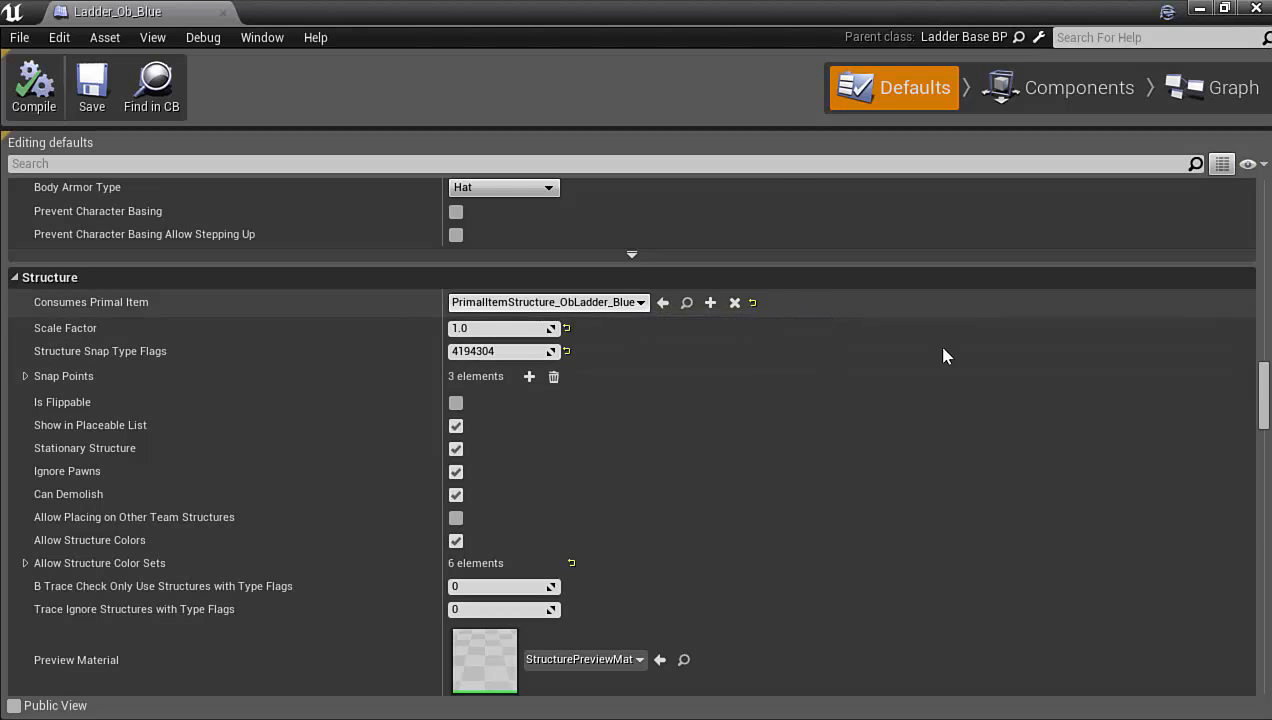
pyautogui.moveTo(1266, 396)
pyautogui.mouseDown()
pyautogui.moveTo(1266, 385)
pyautogui.moveTo(1267, 636)
pyautogui.mouseUp()
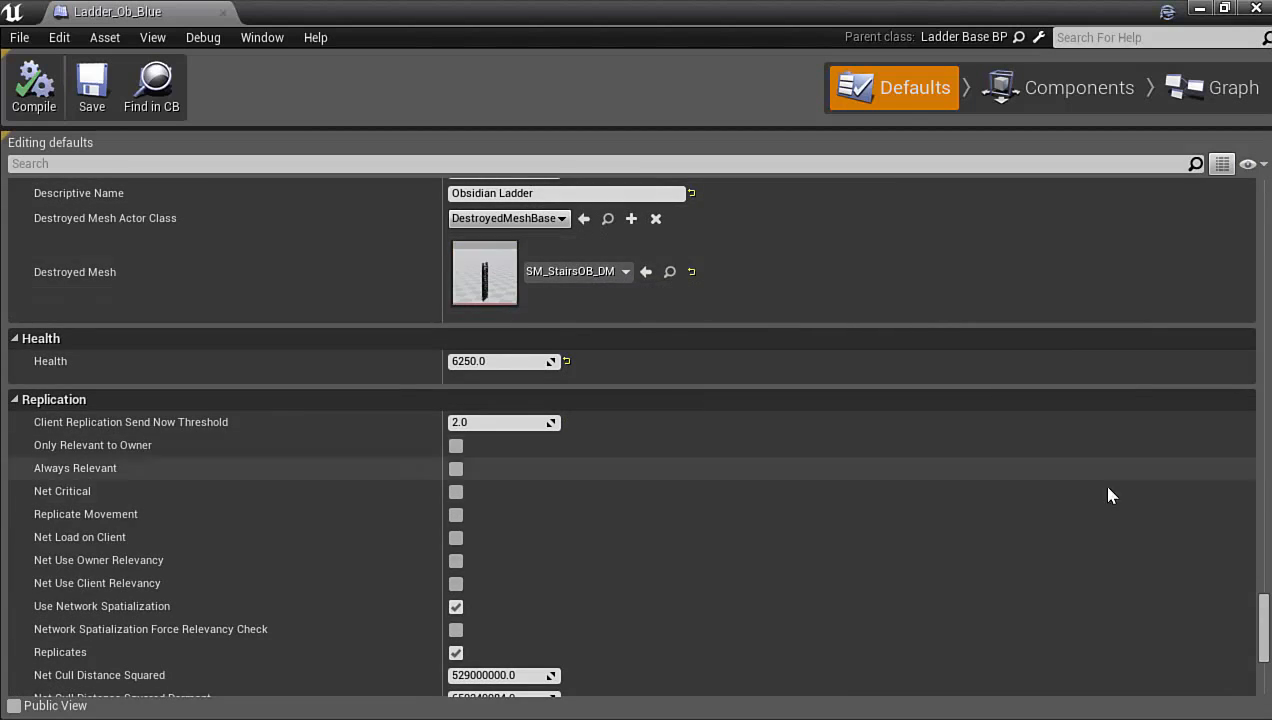
pyautogui.moveTo(1264, 640); pyautogui.dragTo(1236, 180)
pyautogui.click(1260, 8)
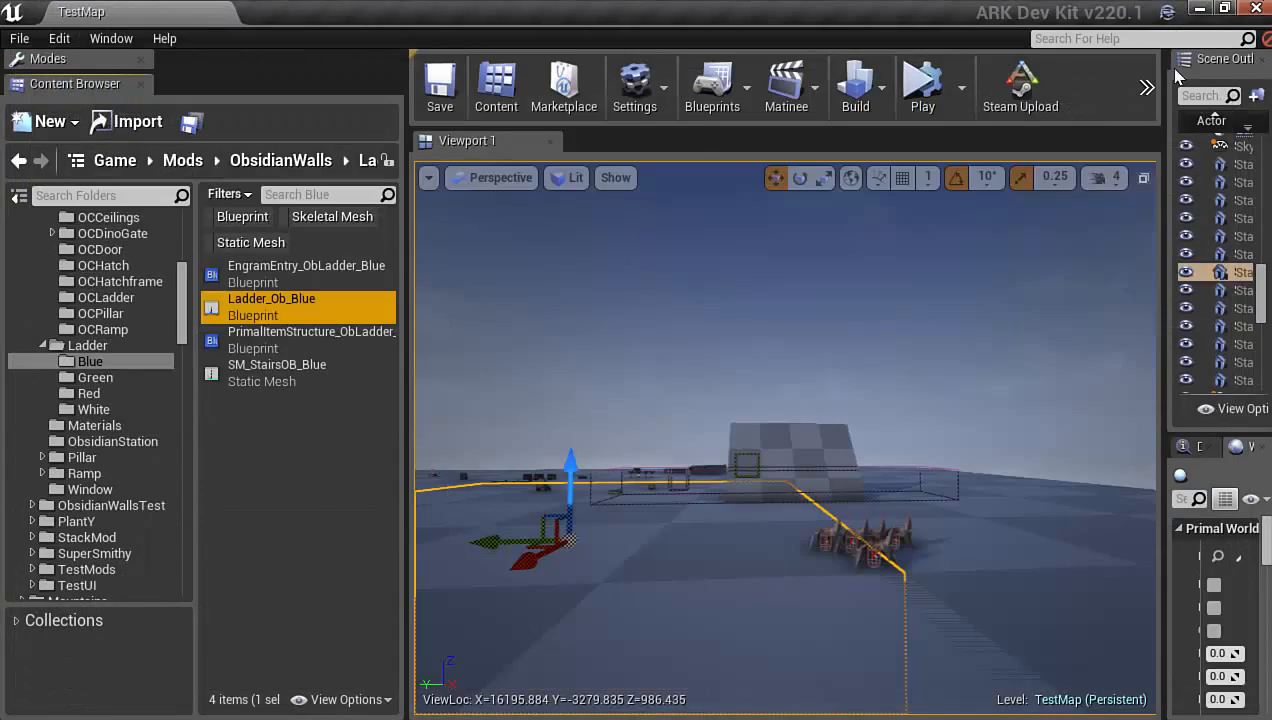
# Set Structure to Build in PrimalItemStructure_ObLadder_Blue to Ladder_Ob_Blue, and compile, save and close the blueprint
pyautogui.doubleClick(310, 338)
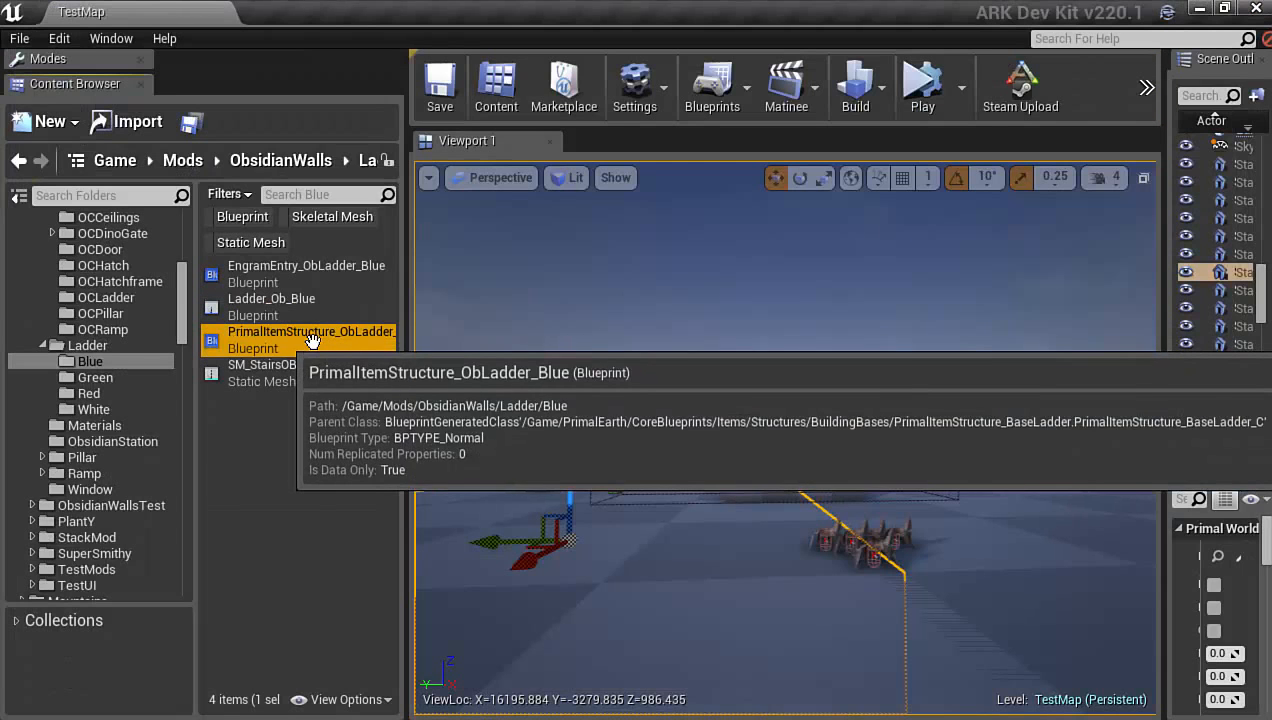
pyautogui.scroll(-2, 670, 395)
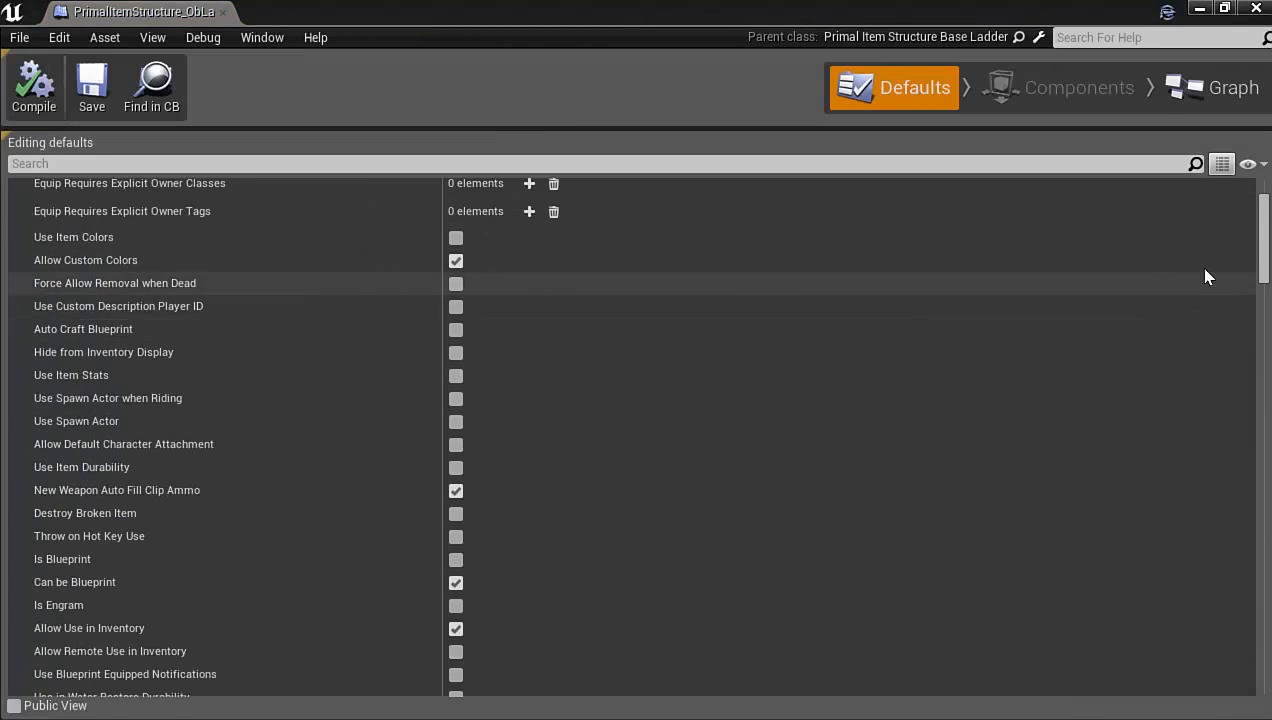
pyautogui.moveTo(1265, 238); pyautogui.dragTo(1266, 527)
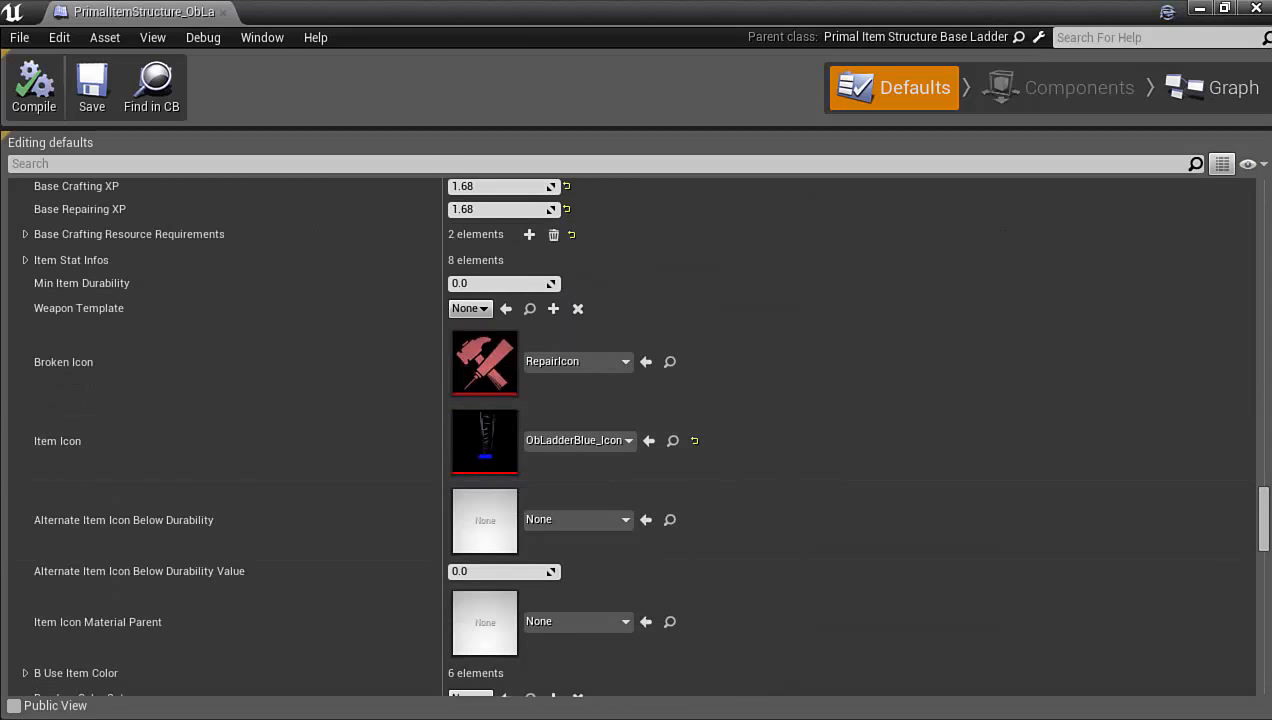
pyautogui.moveTo(1265, 530); pyautogui.dragTo(1265, 559)
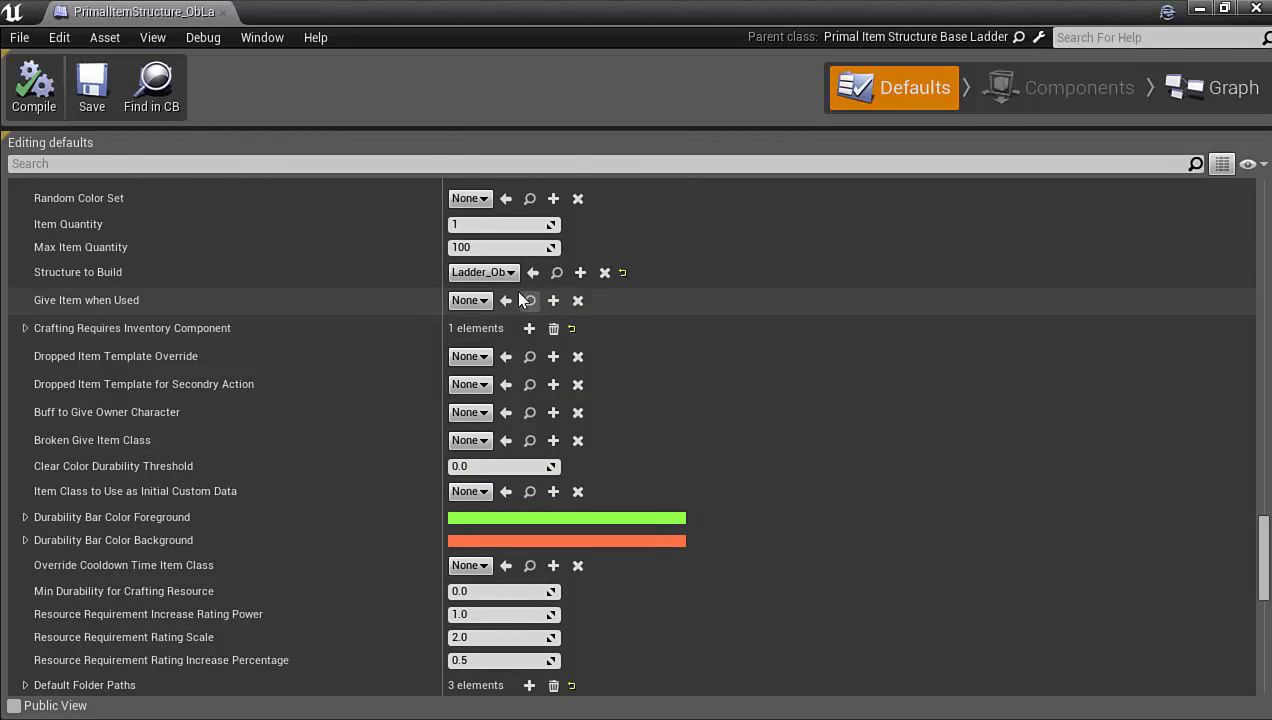
pyautogui.doubleClick(583, 8)
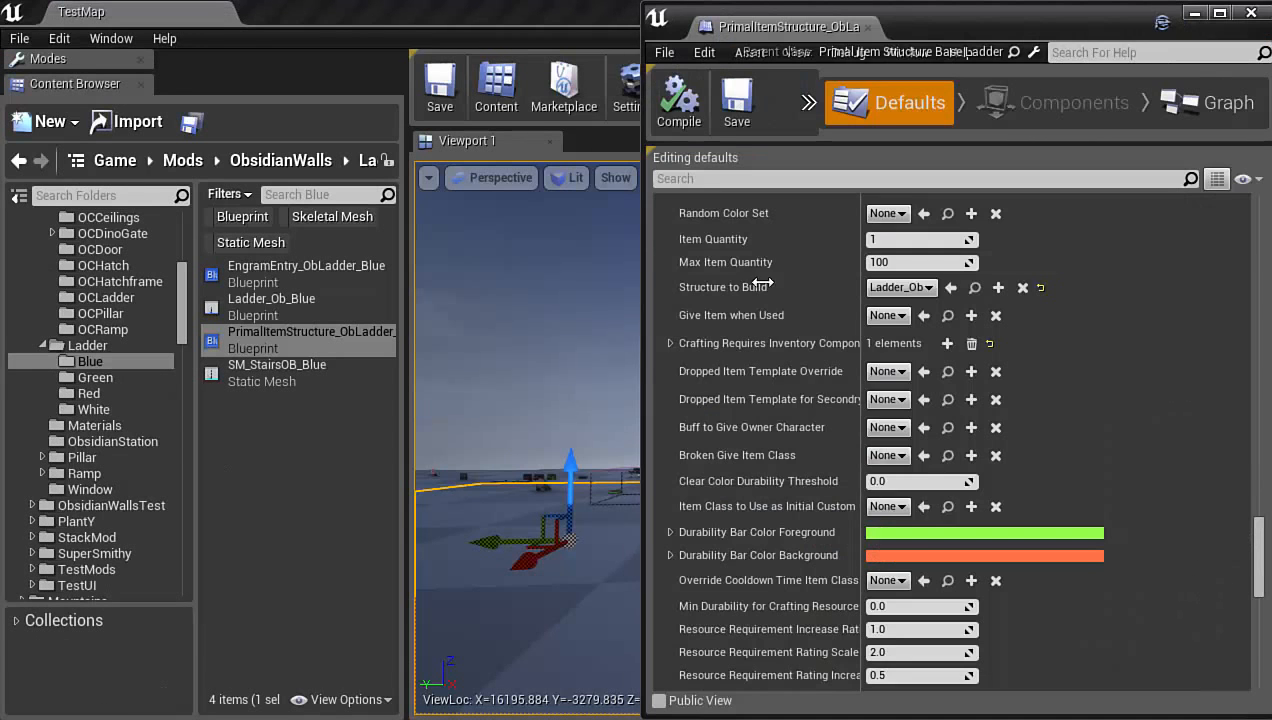
pyautogui.click(300, 311)
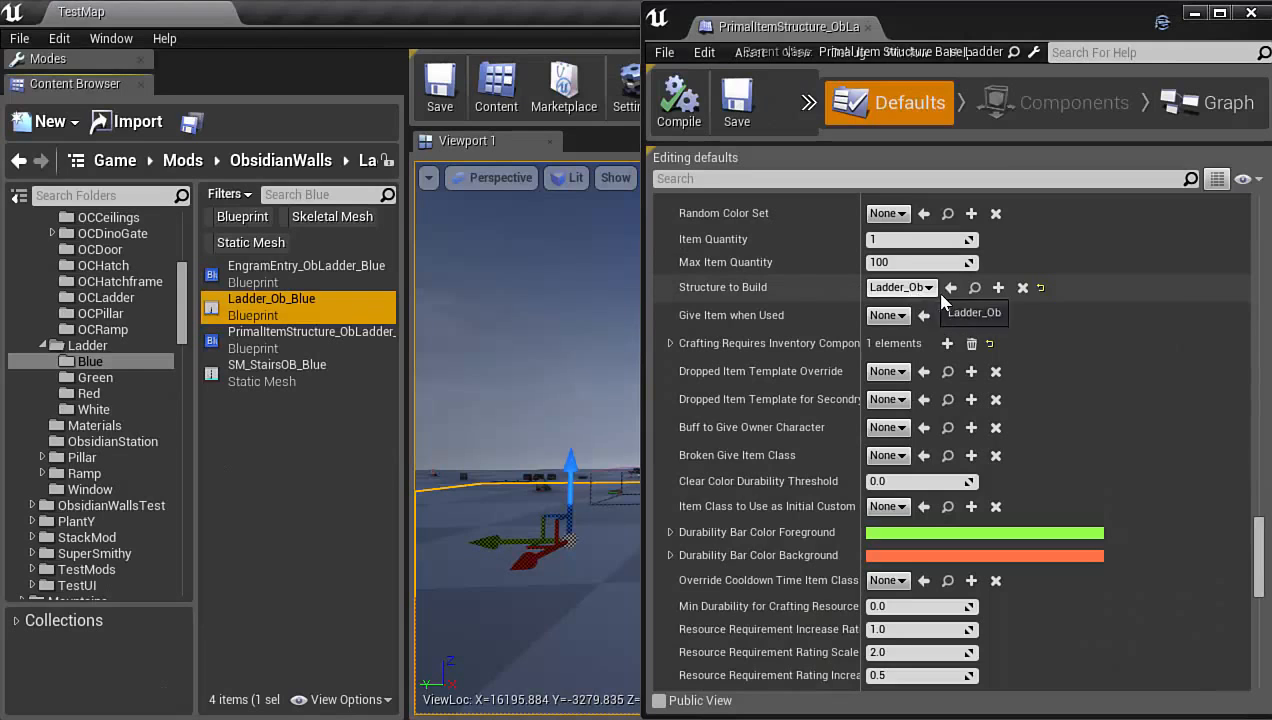
pyautogui.click(950, 288)
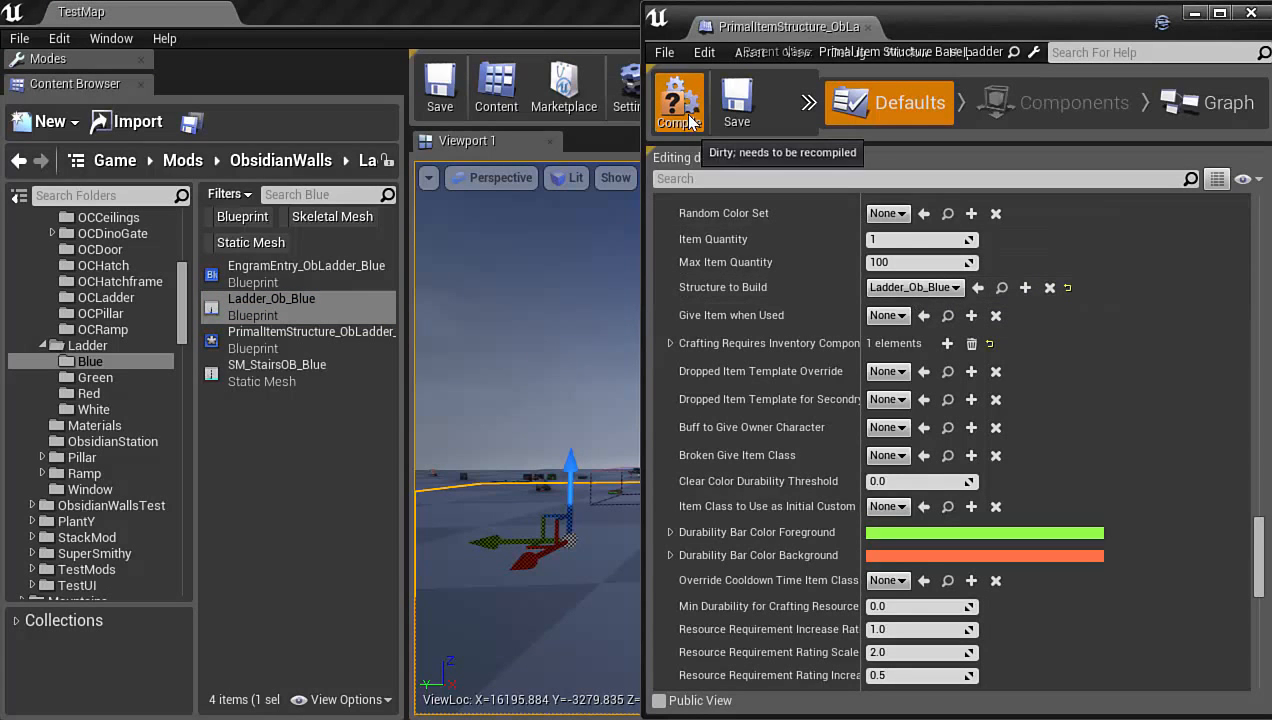
pyautogui.click(711, 129)
pyautogui.click(740, 105)
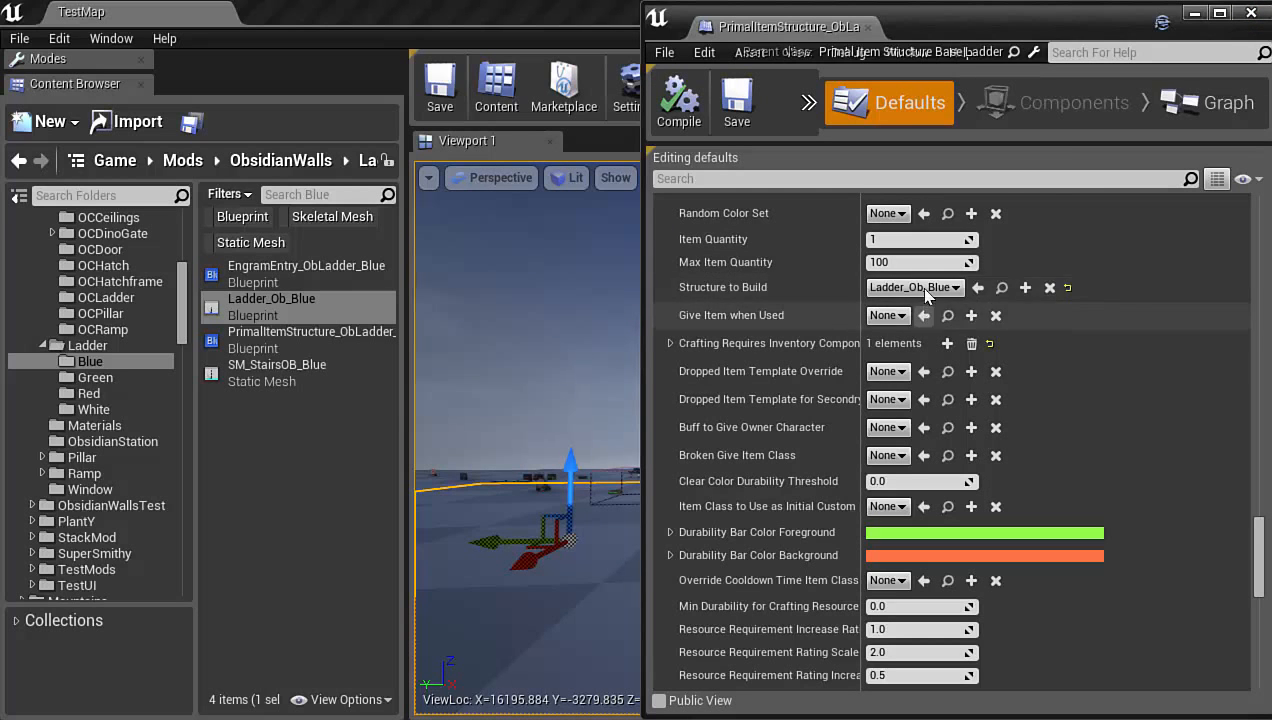
pyautogui.click(1258, 14)
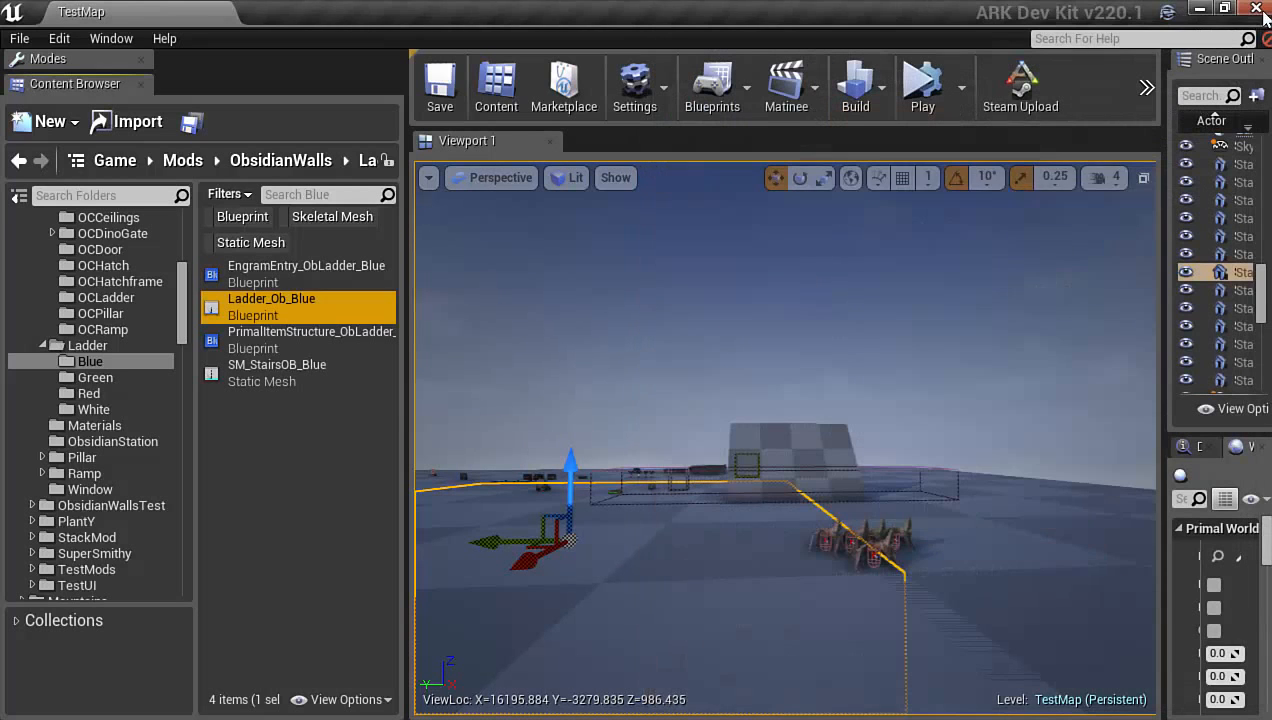
pyautogui.moveTo(792, 366); pyautogui.dragTo(803, 431, button='right')
pyautogui.press('w')
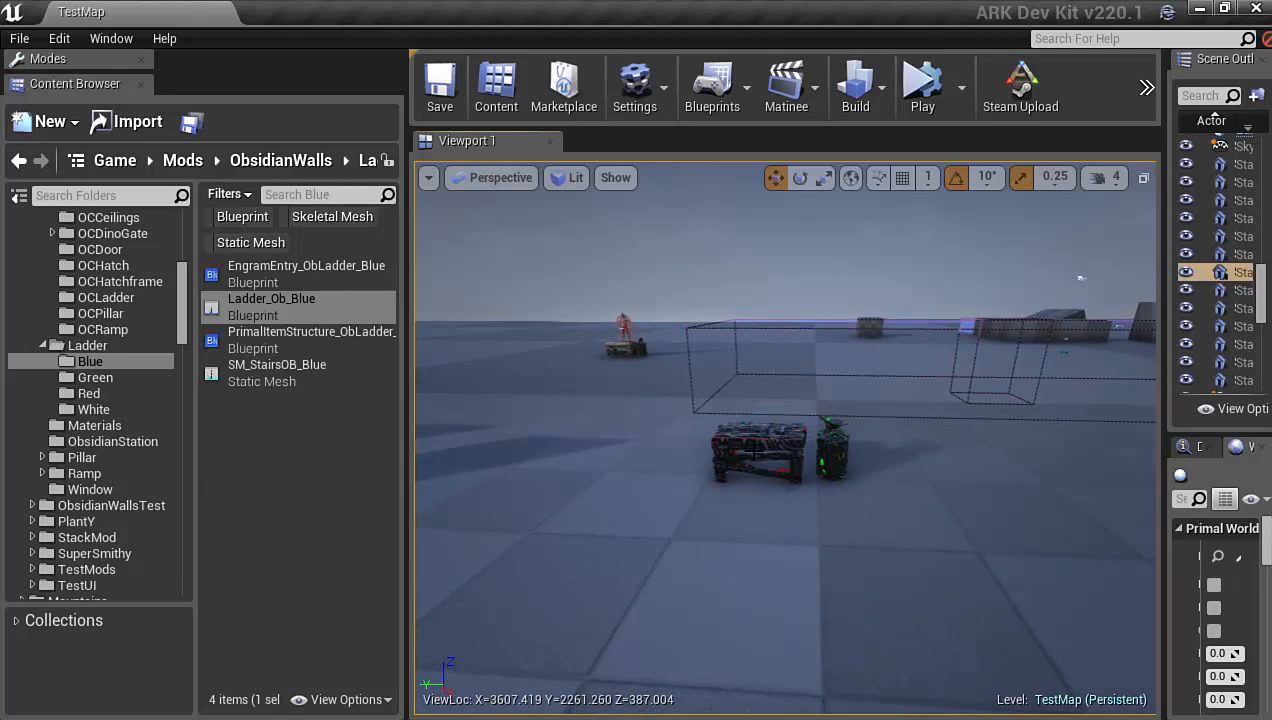
pyautogui.moveTo(1080, 278); pyautogui.dragTo(960, 278, button='right')
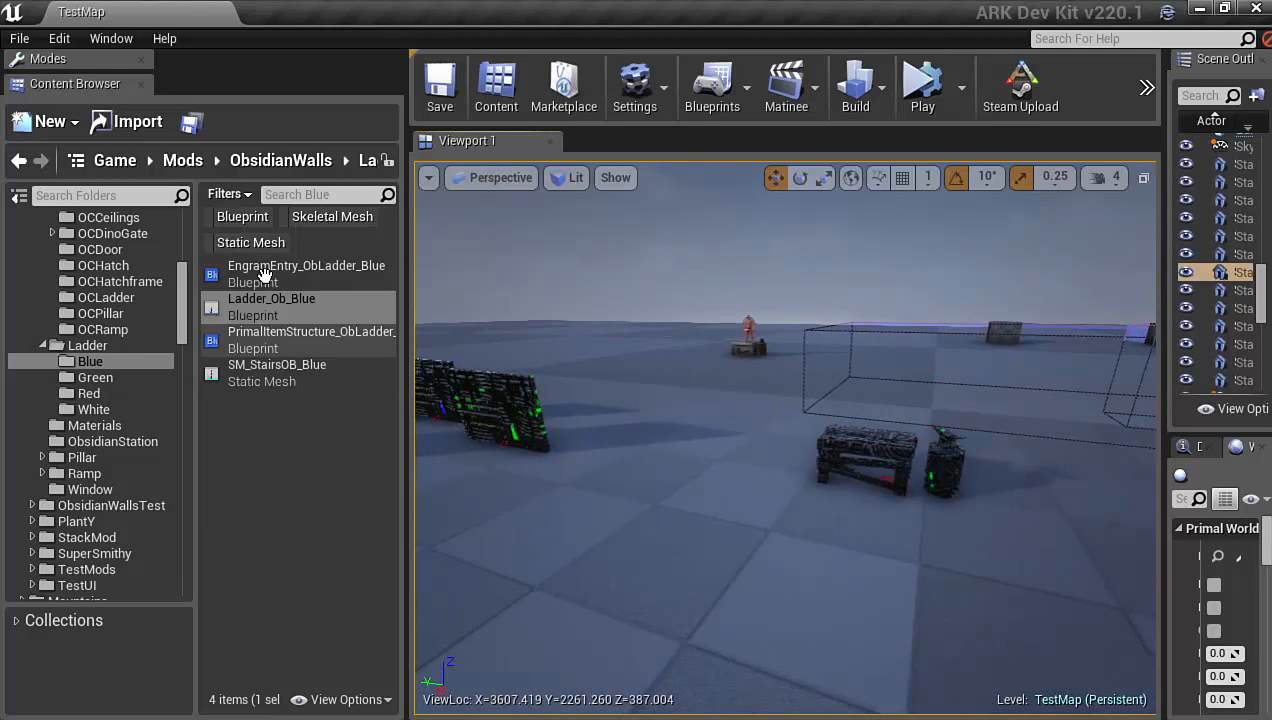
# Open the StorageBox_Large_Test blueprint from the SuperSmithy mod folder in a maximized window
pyautogui.click(112, 505)
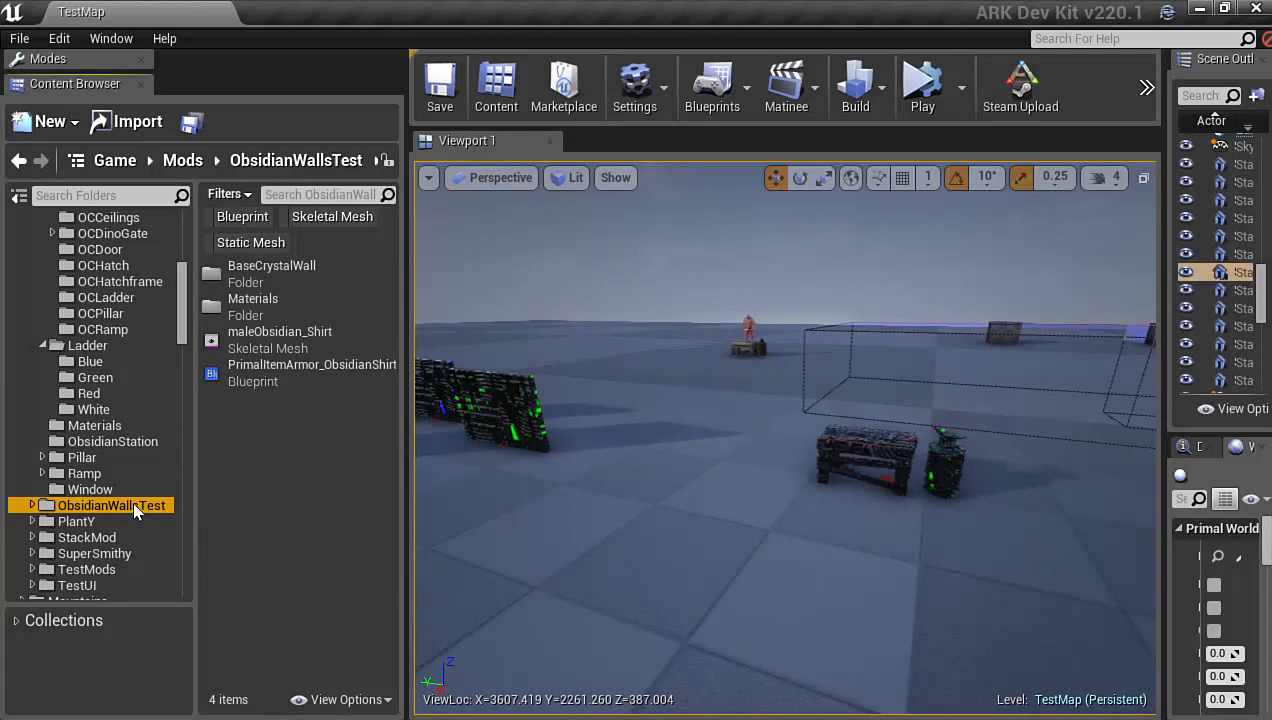
pyautogui.click(136, 555)
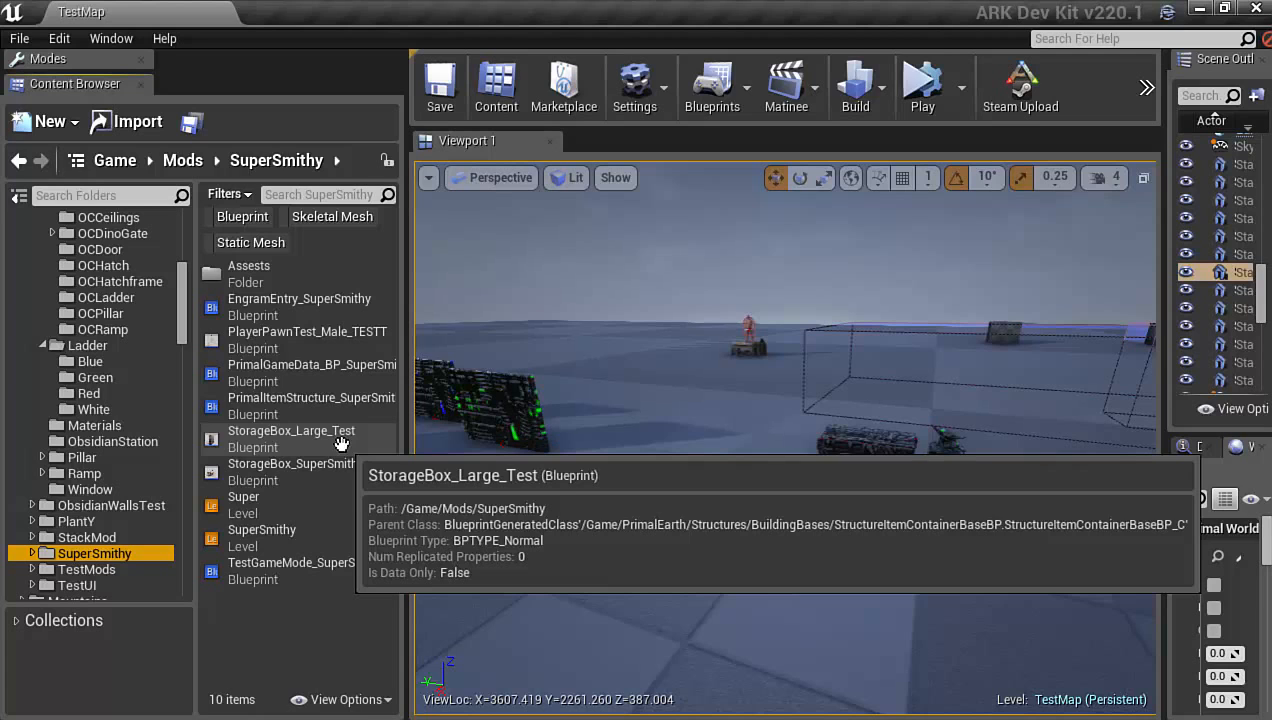
pyautogui.click(345, 440)
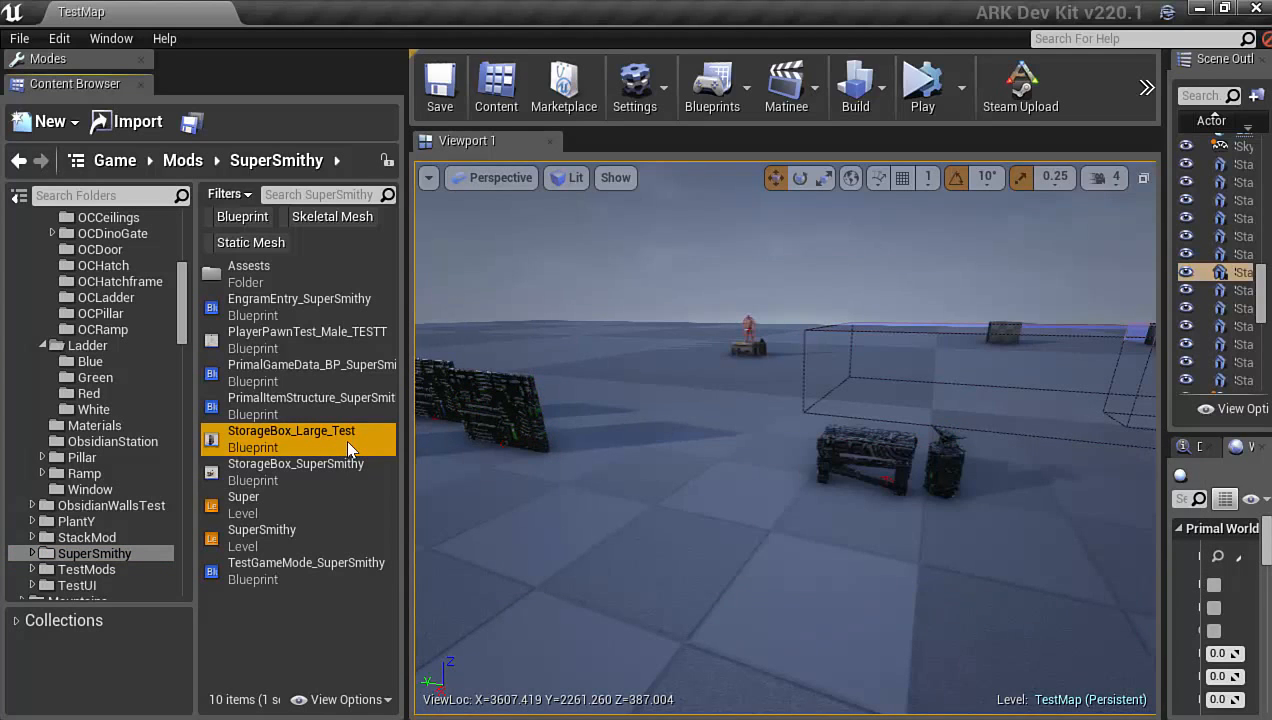
pyautogui.doubleClick(345, 438)
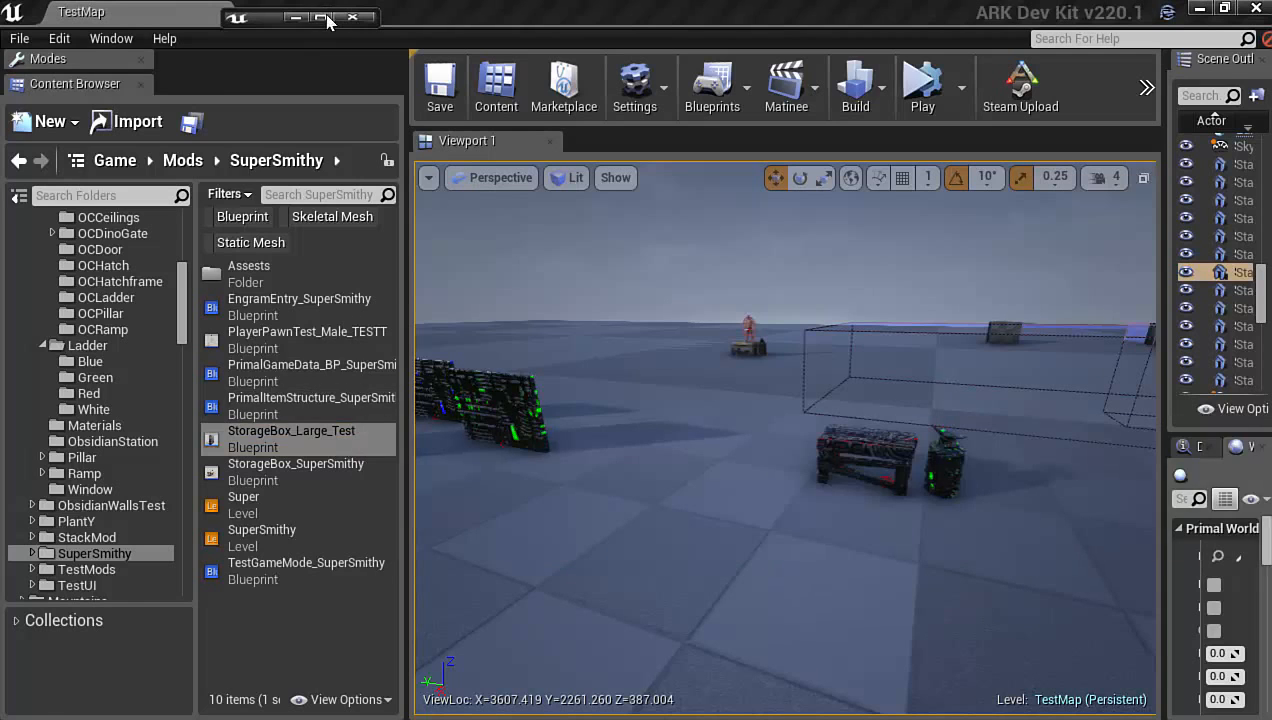
pyautogui.click(324, 19)
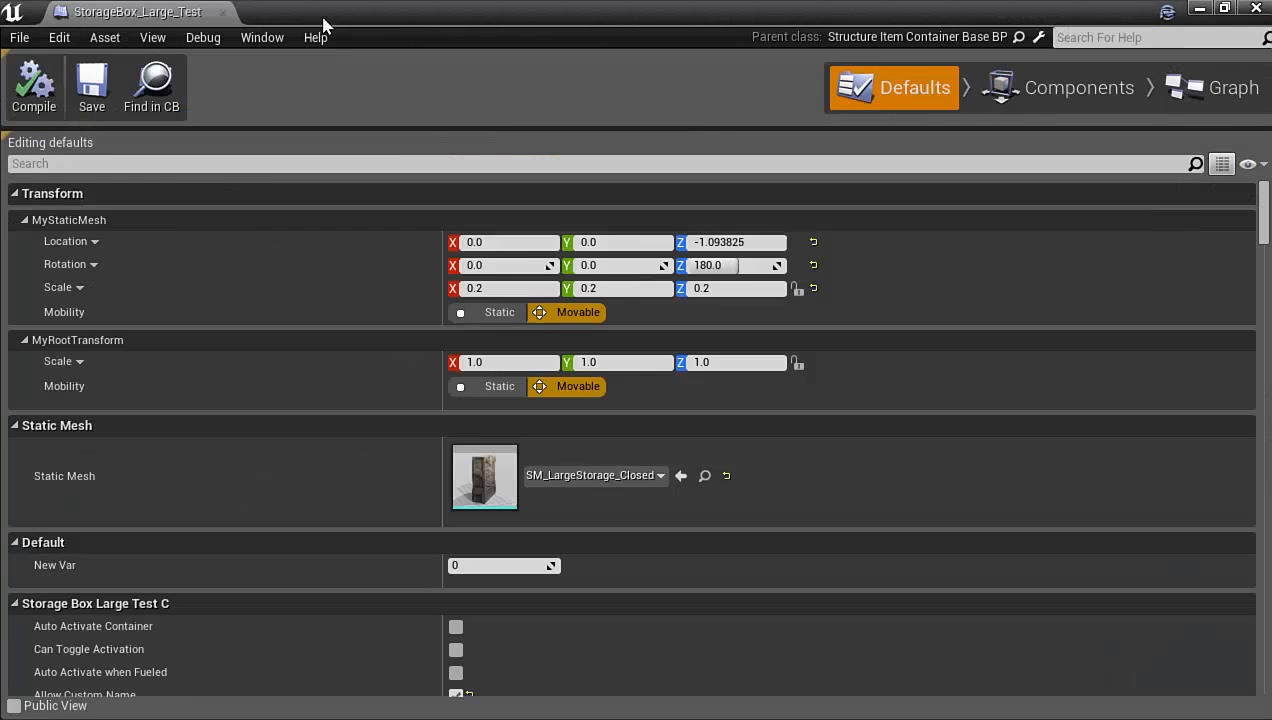
# Examine the Default Inventory Items of the storage box's PrimalInventoryBP component and the selectable item classes, and close the blueprint
pyautogui.click(1085, 95)
pyautogui.click(147, 233)
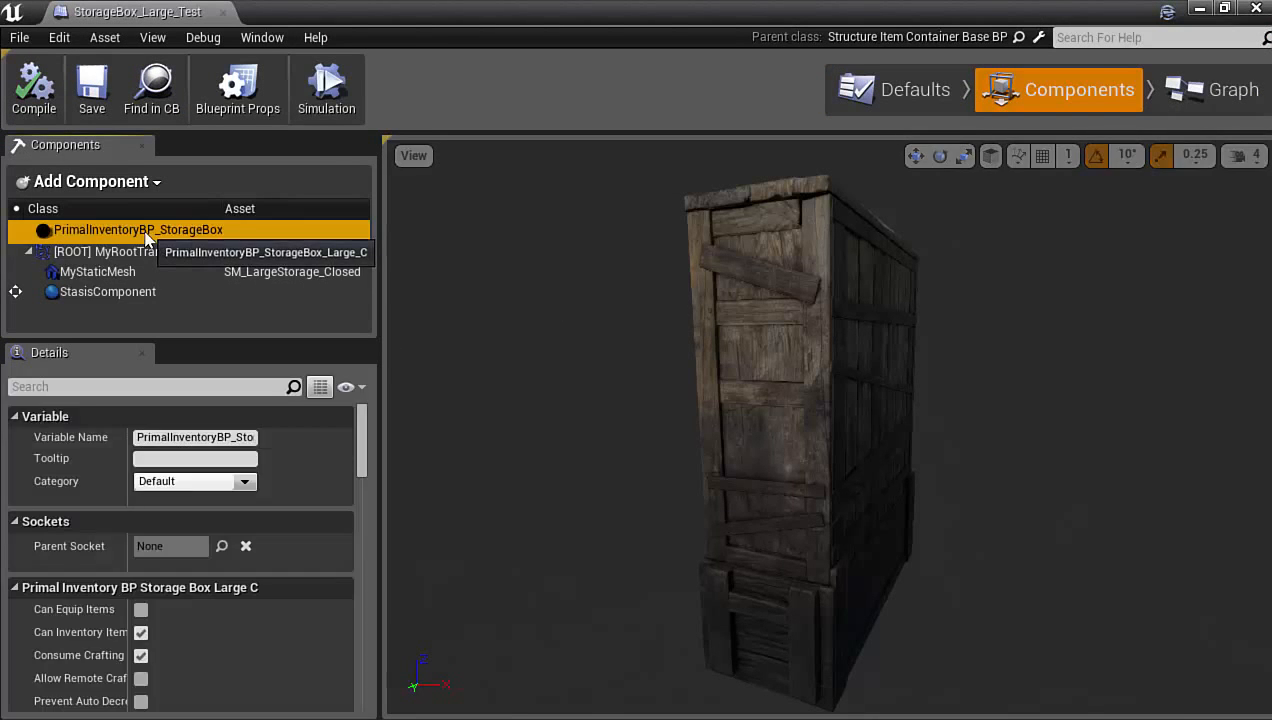
pyautogui.moveTo(364, 519); pyautogui.dragTo(367, 621)
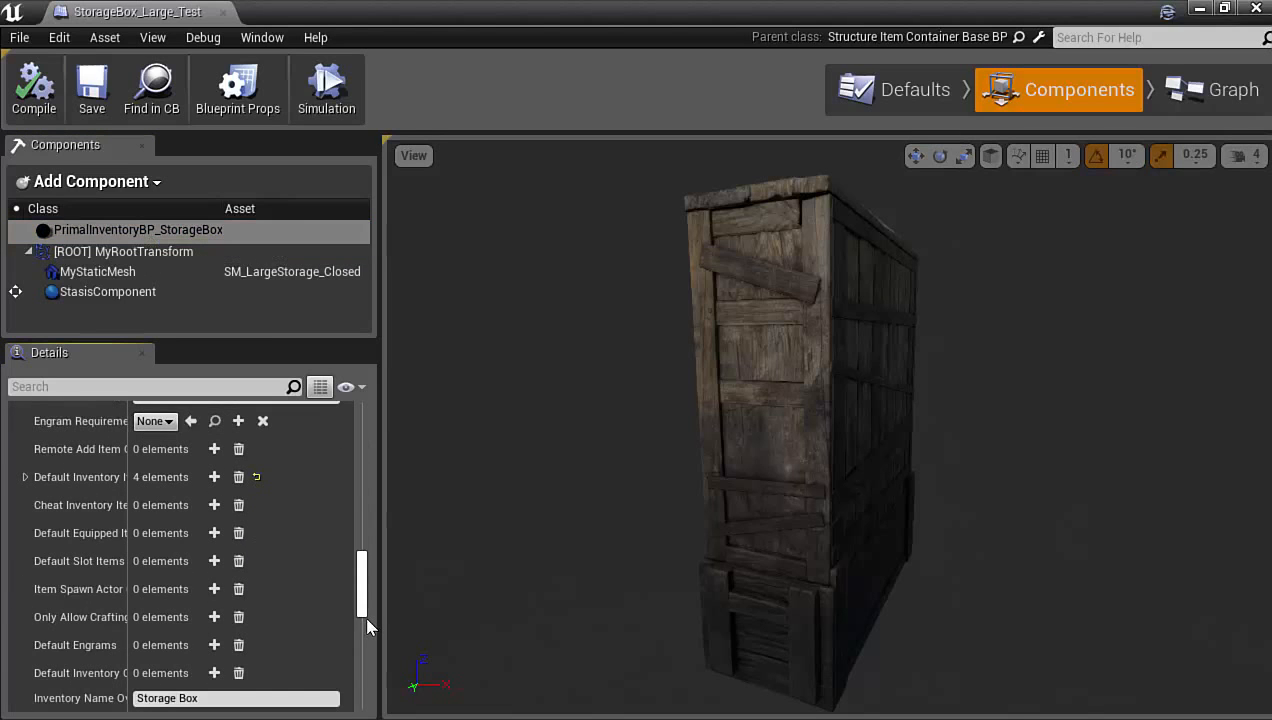
pyautogui.click(25, 477)
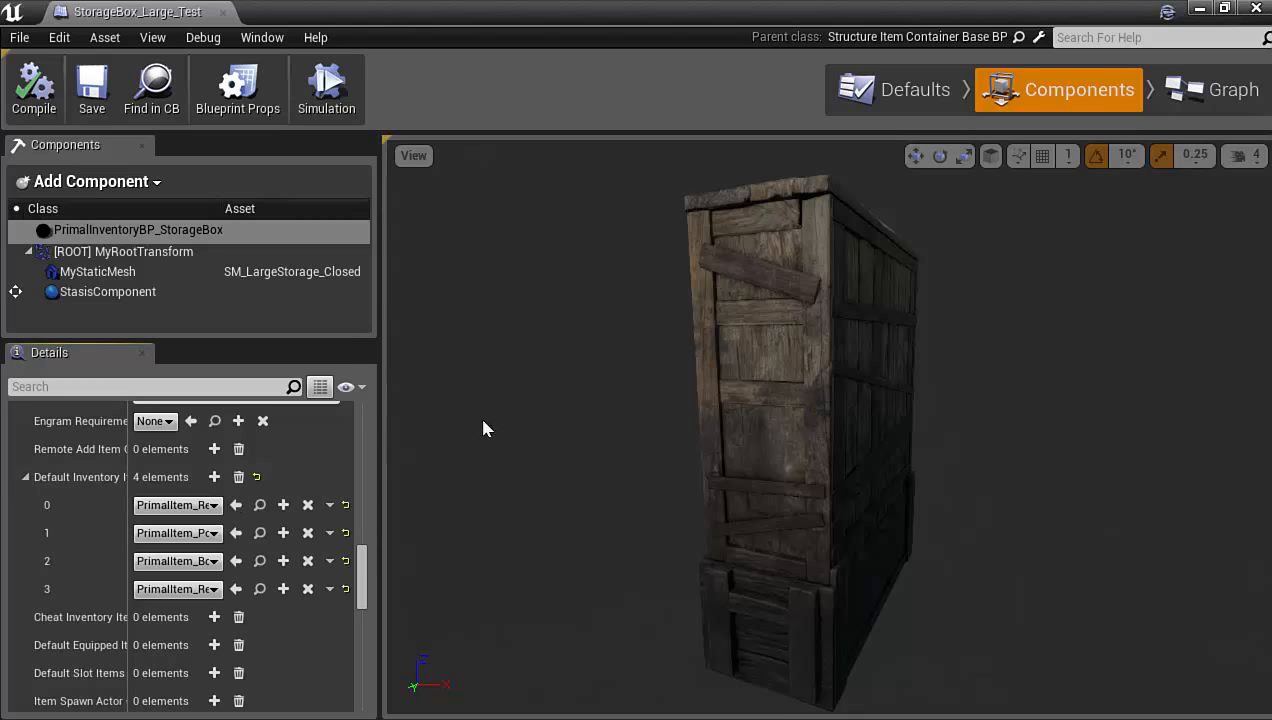
pyautogui.moveTo(381, 433); pyautogui.dragTo(690, 414)
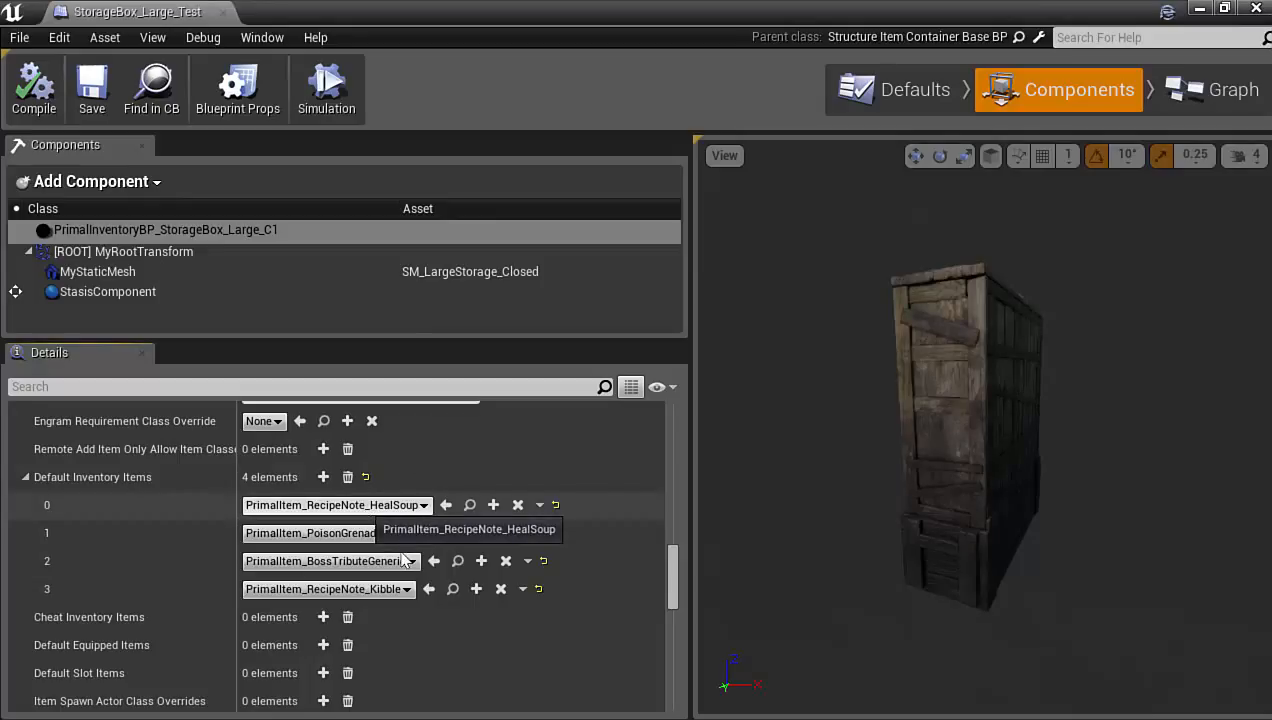
pyautogui.click(404, 507)
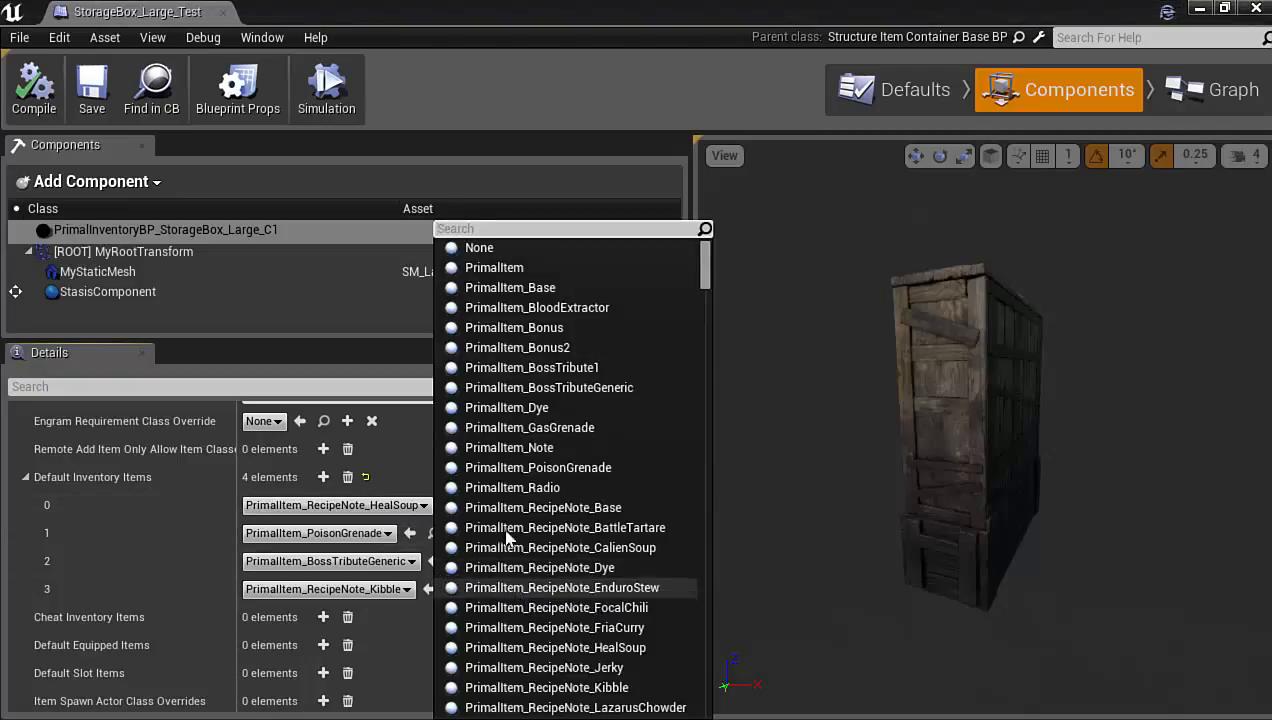
pyautogui.click(411, 455)
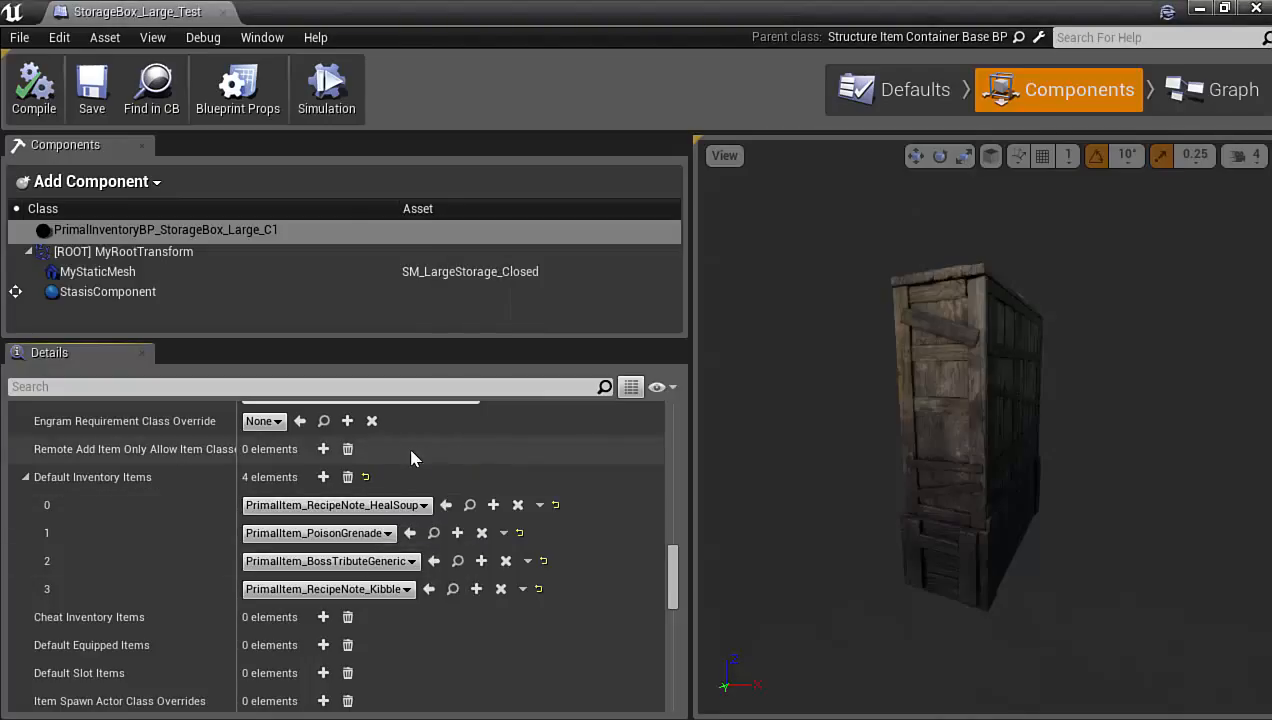
pyautogui.click(1255, 10)
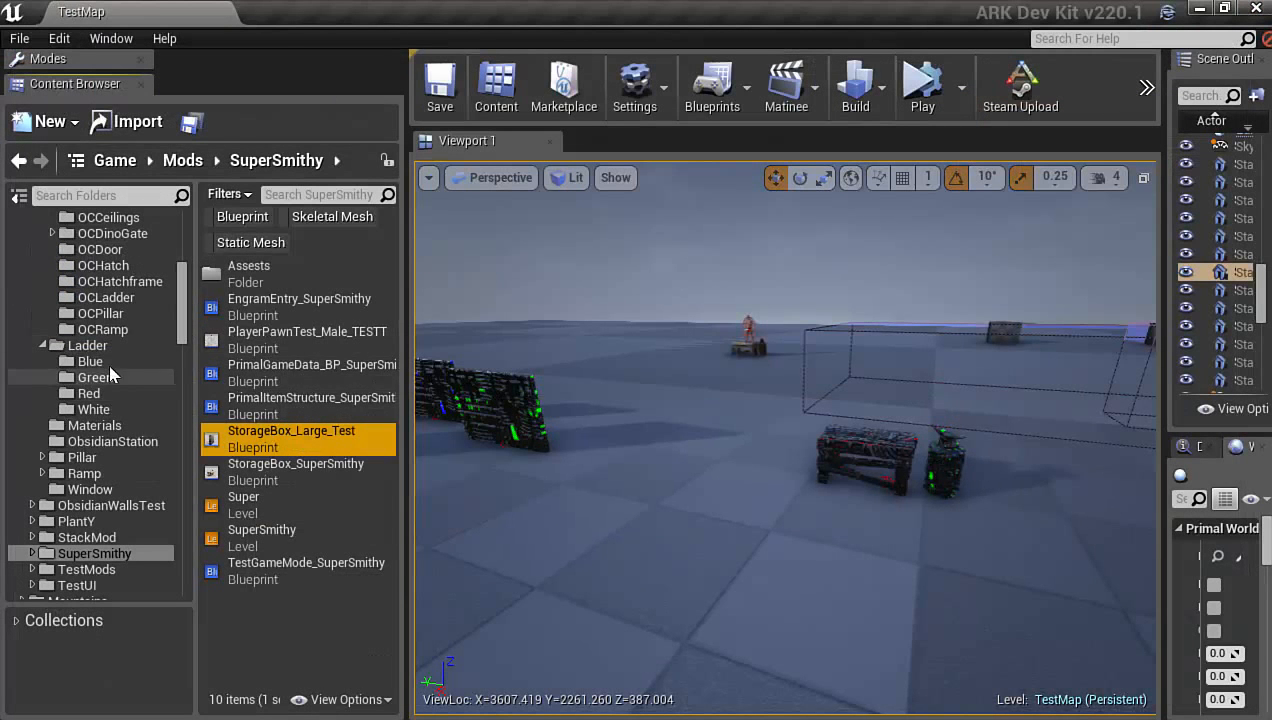
# Open the ObsidianWalls folder's PrimalGameData blueprint and add four empty elements to Additional Engram Blueprint Classes
pyautogui.scroll(3, 117, 351)
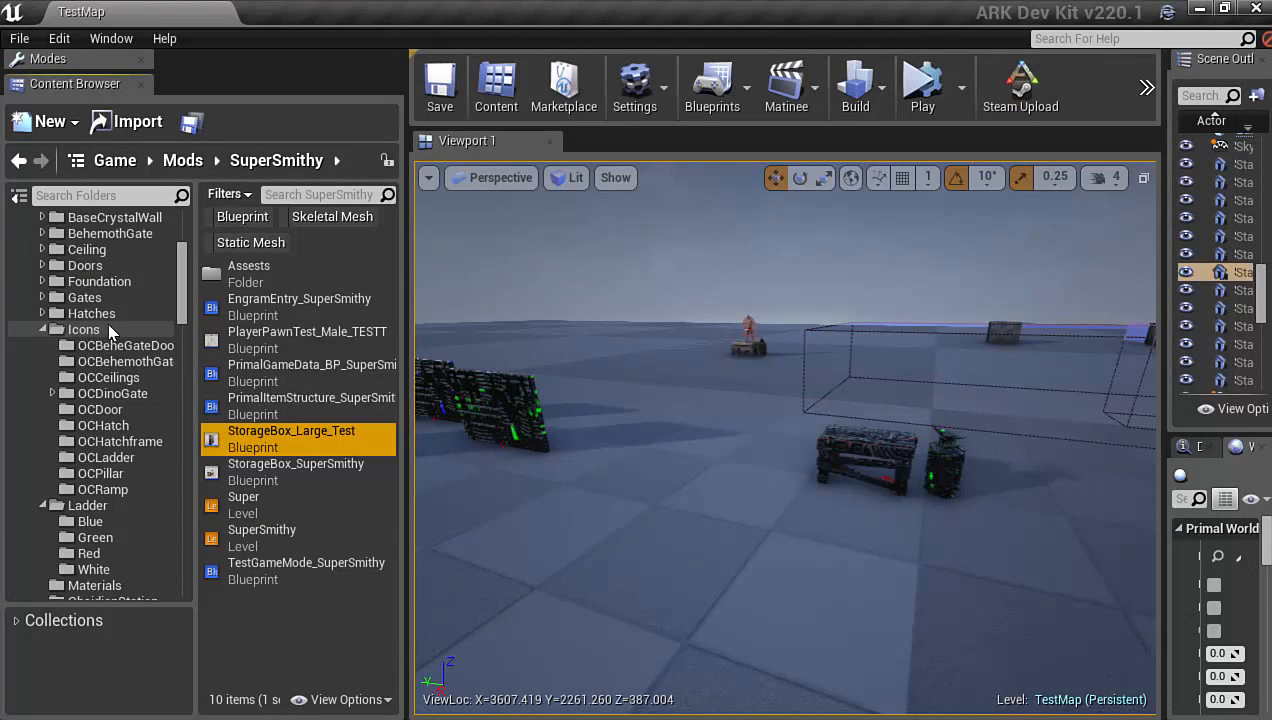
pyautogui.scroll(3, 95, 318)
pyautogui.click(95, 327)
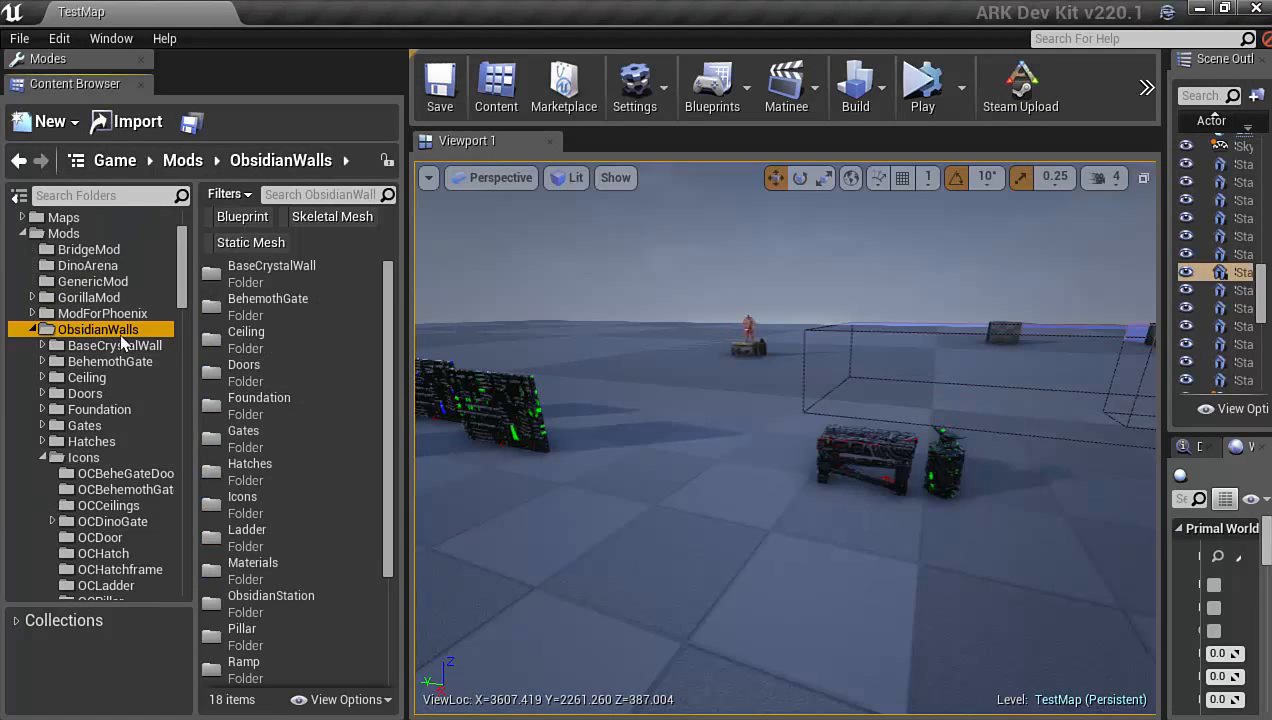
pyautogui.click(390, 344)
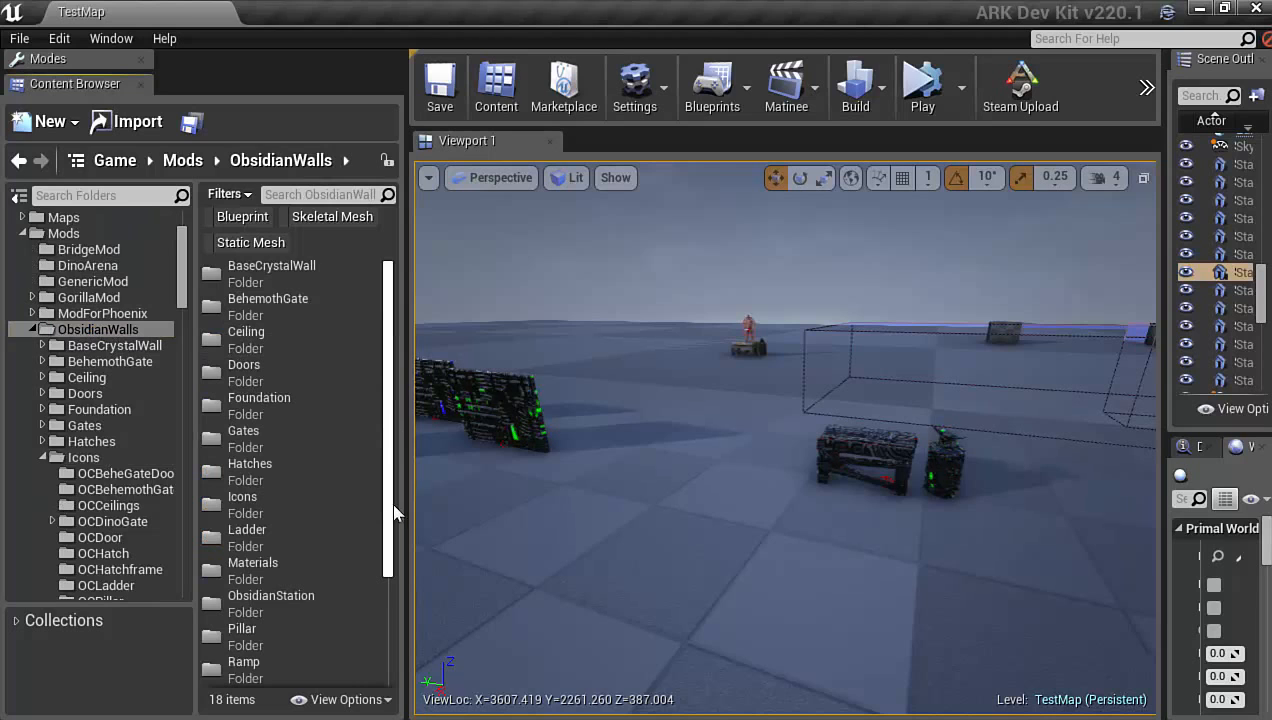
pyautogui.moveTo(390, 528); pyautogui.dragTo(390, 636)
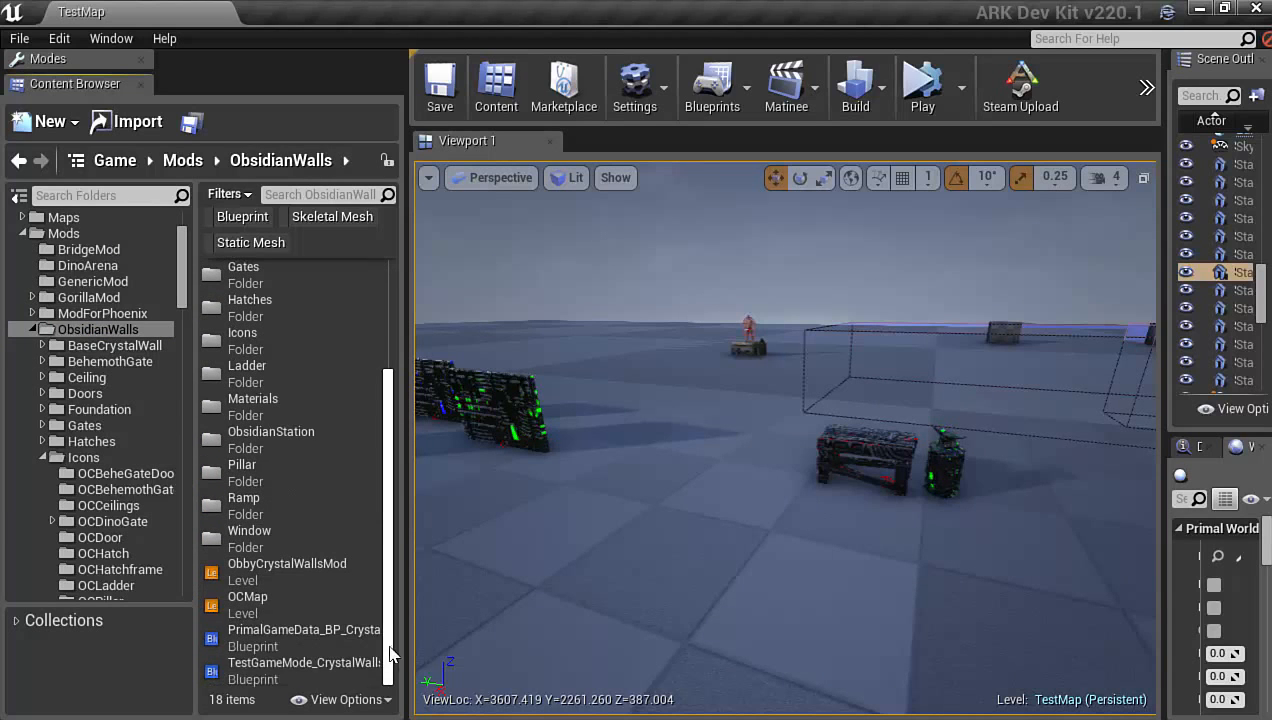
pyautogui.click(332, 648)
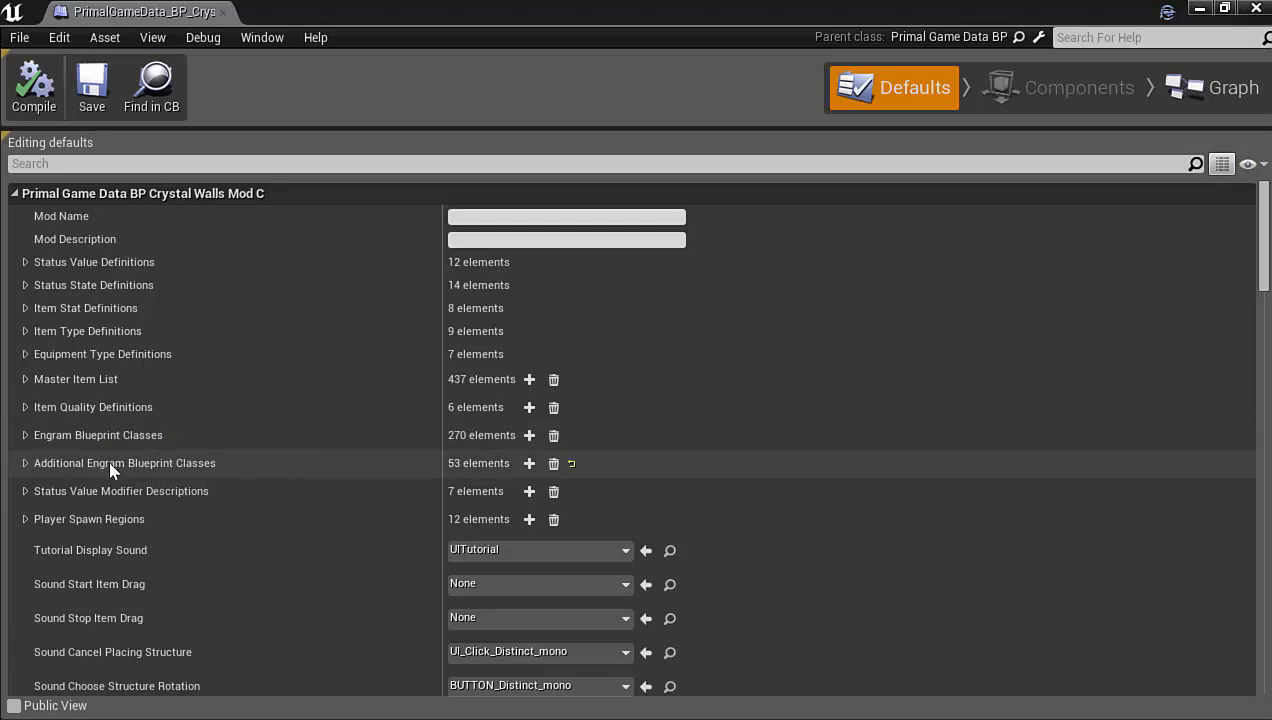
pyautogui.click(25, 465)
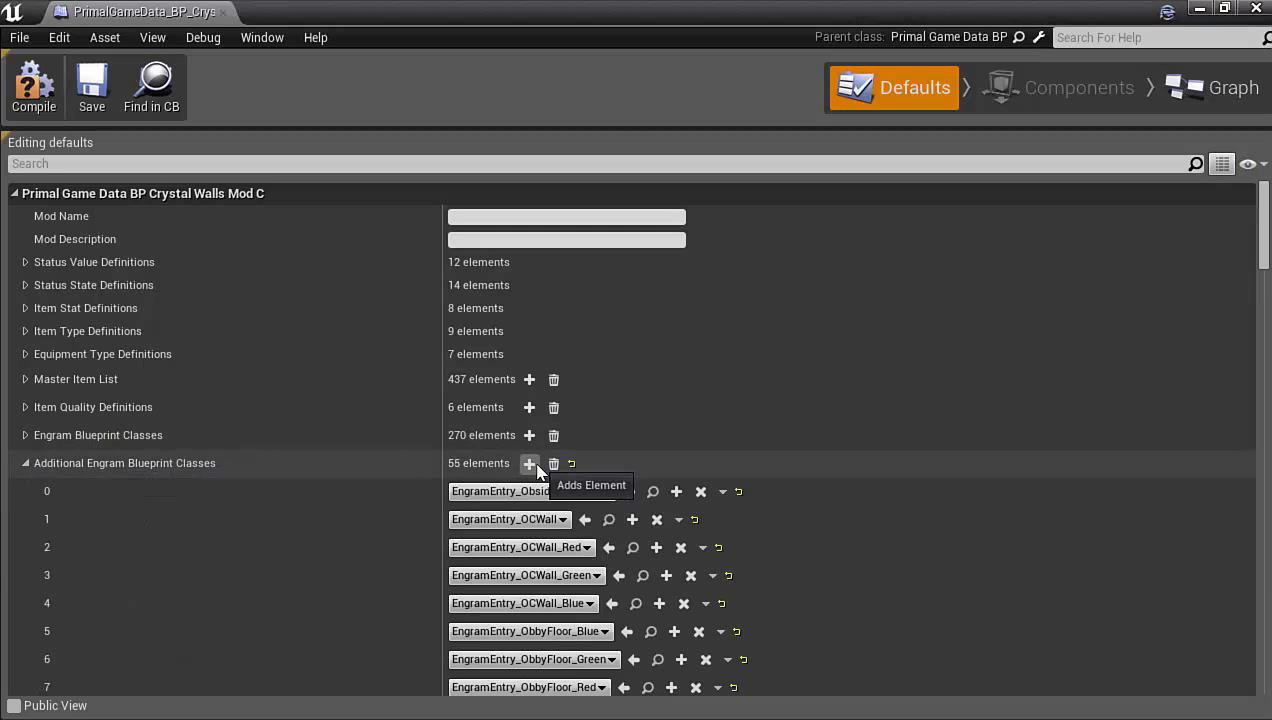
pyautogui.moveTo(1262, 238); pyautogui.dragTo(1258, 410)
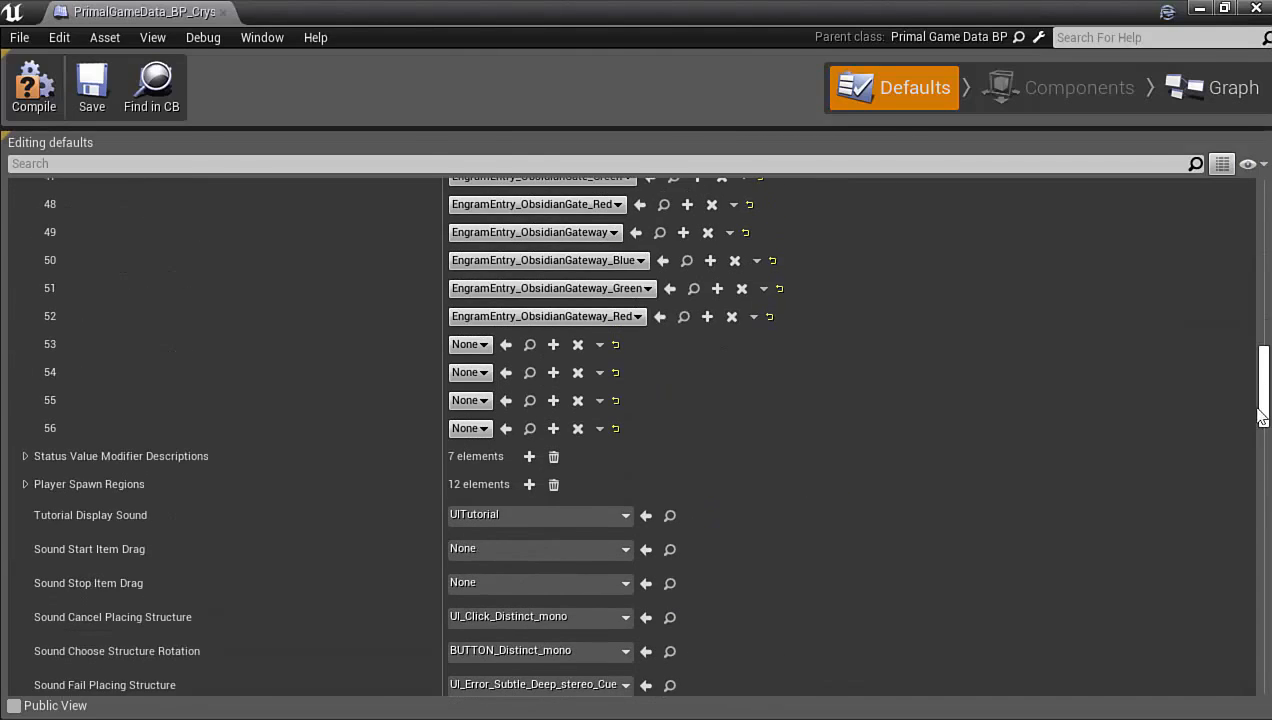
# Place the game data window beside the Content Browser and filter the ObsidianWalls Ladder folder's assets by "entr"
pyautogui.moveTo(716, 12); pyautogui.dragTo(1268, 250)
pyautogui.moveTo(182, 268); pyautogui.dragTo(188, 330)
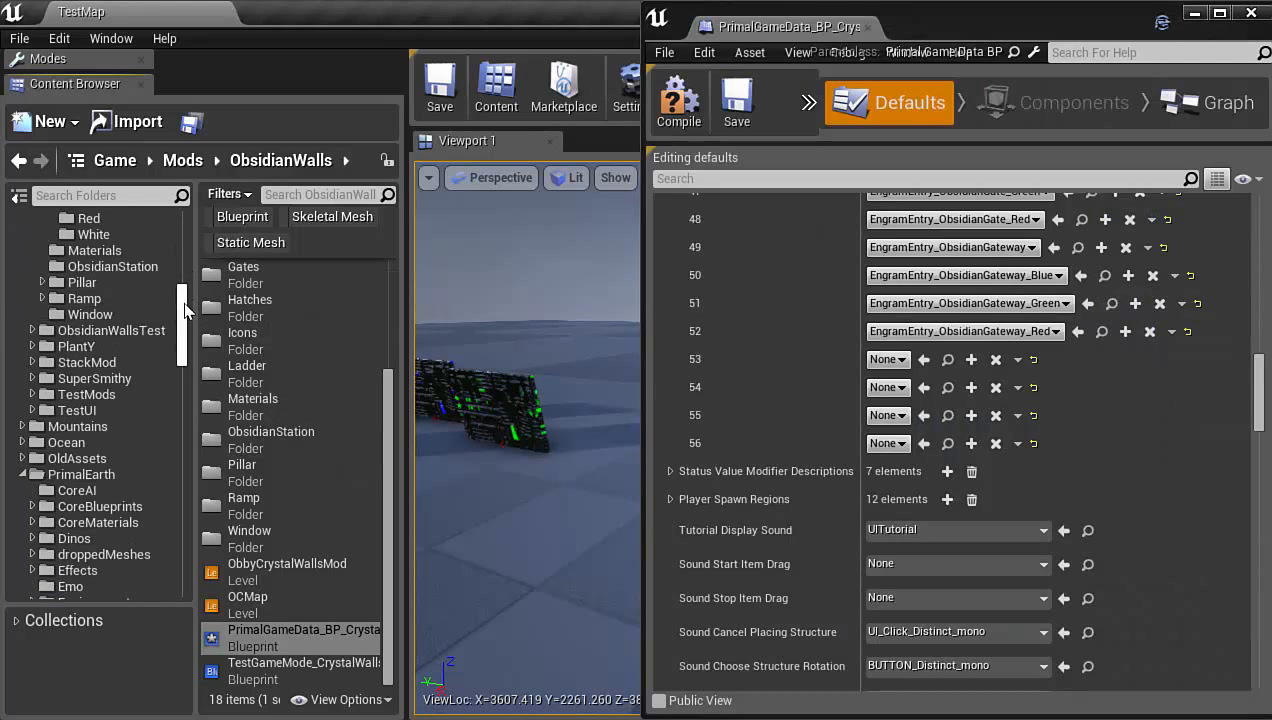
pyautogui.scroll(1, 105, 258)
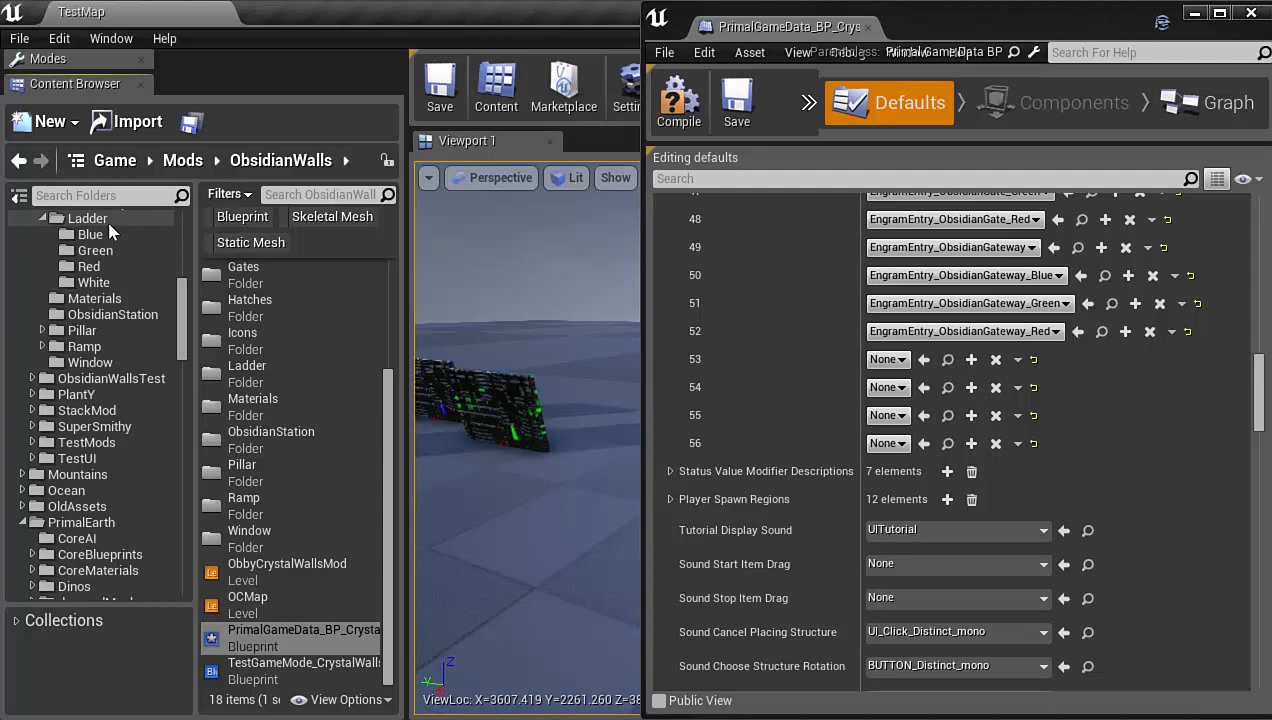
pyautogui.click(84, 218)
pyautogui.click(324, 194)
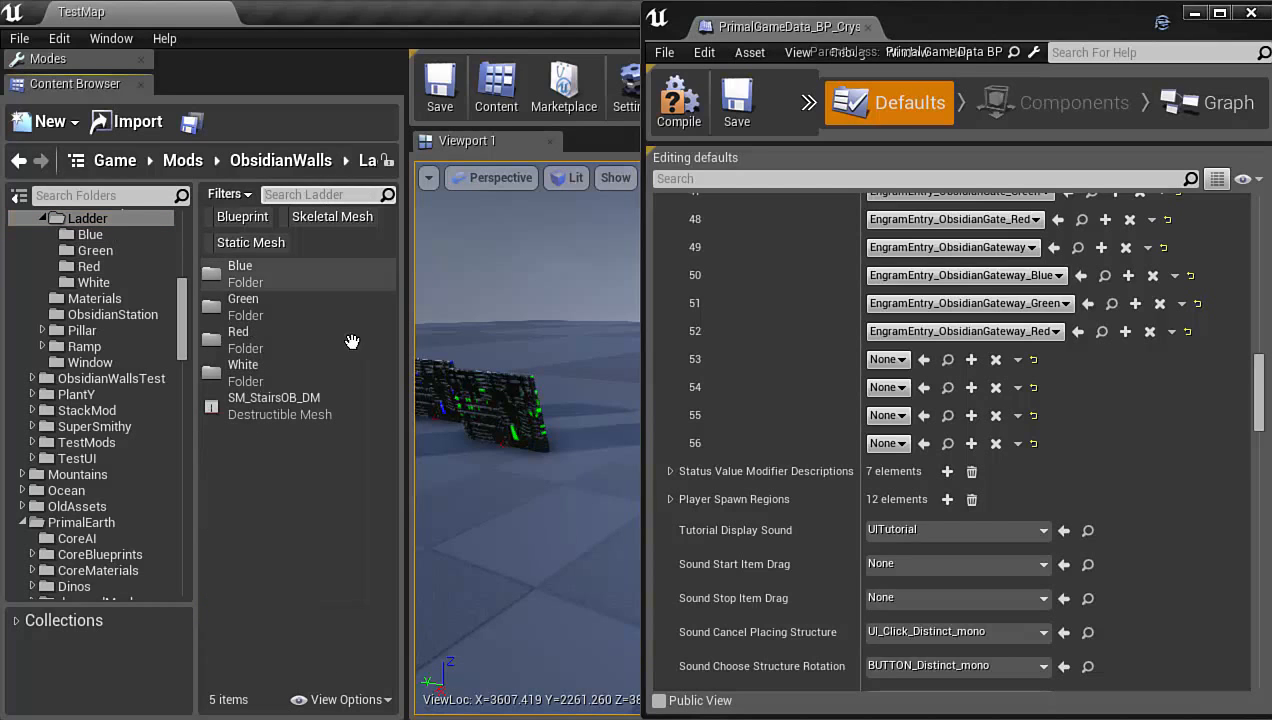
pyautogui.write('entr')
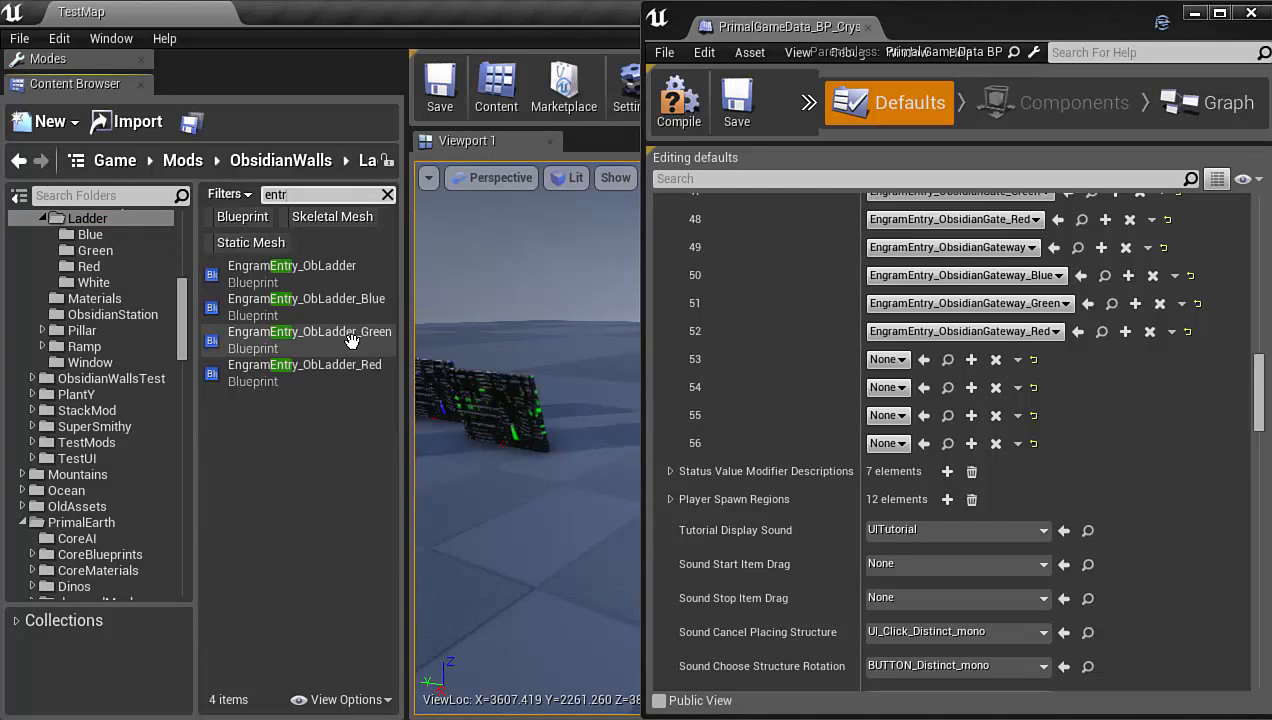
# Assign EngramEntry_ObLadder and its Blue, Green and Red variants to Additional Engram Blueprint Classes elements 53 to 56, and compile and save
pyautogui.click(340, 275)
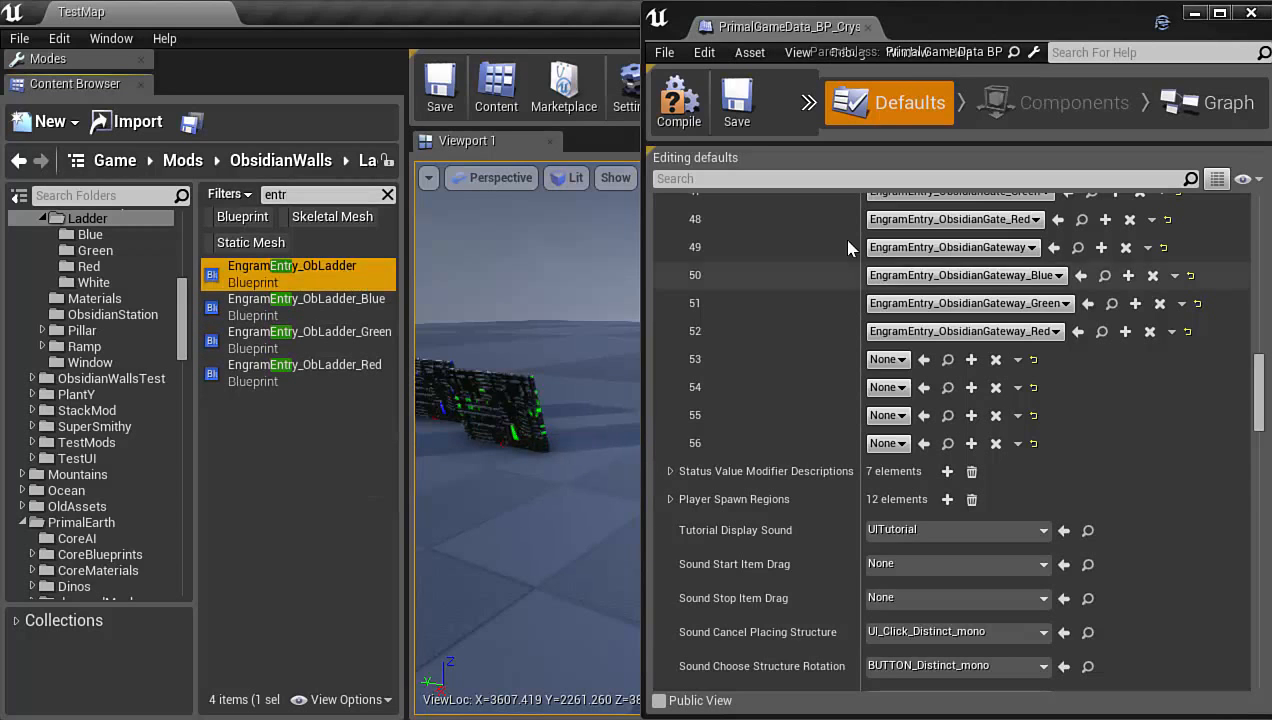
pyautogui.click(924, 359)
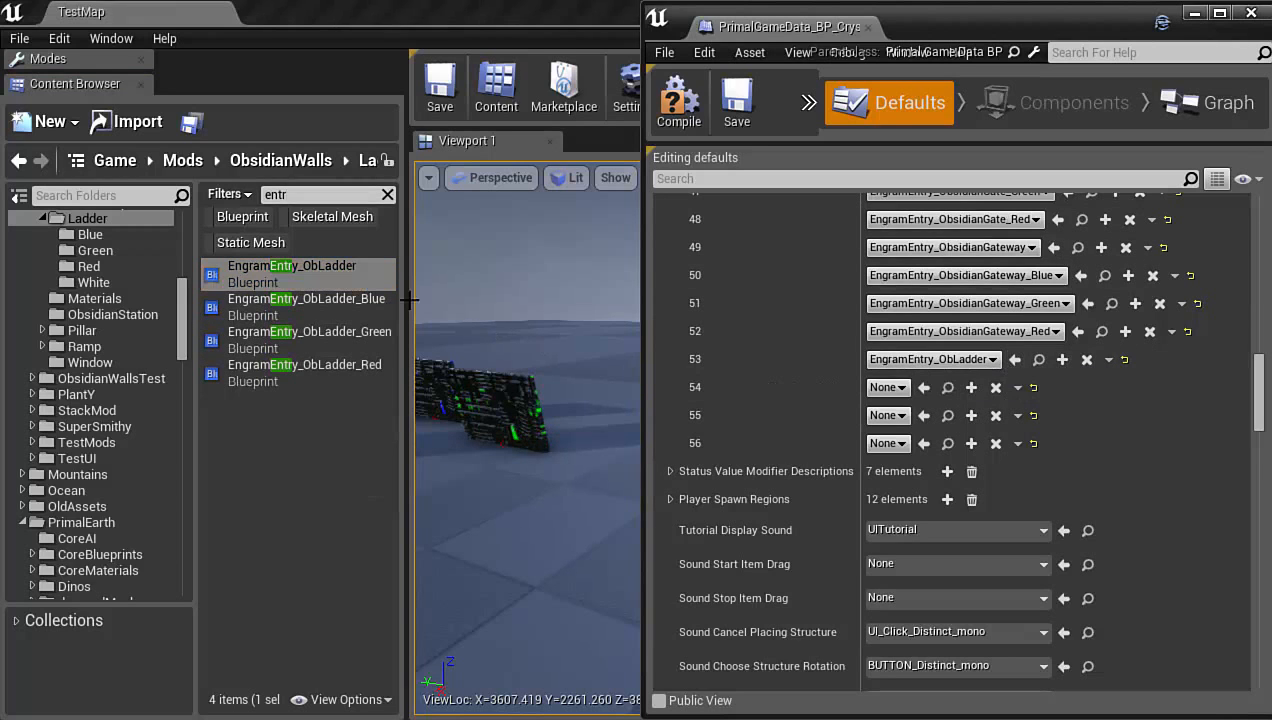
pyautogui.click(376, 300)
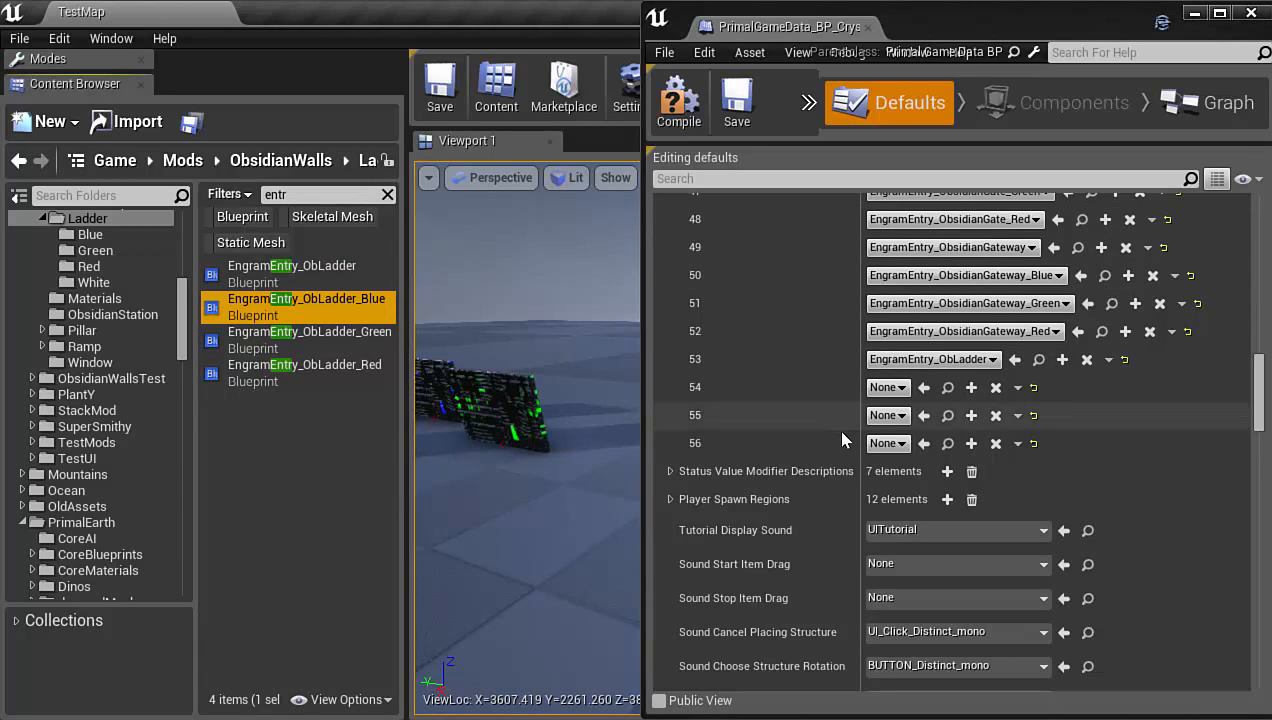
pyautogui.click(922, 389)
pyautogui.click(360, 334)
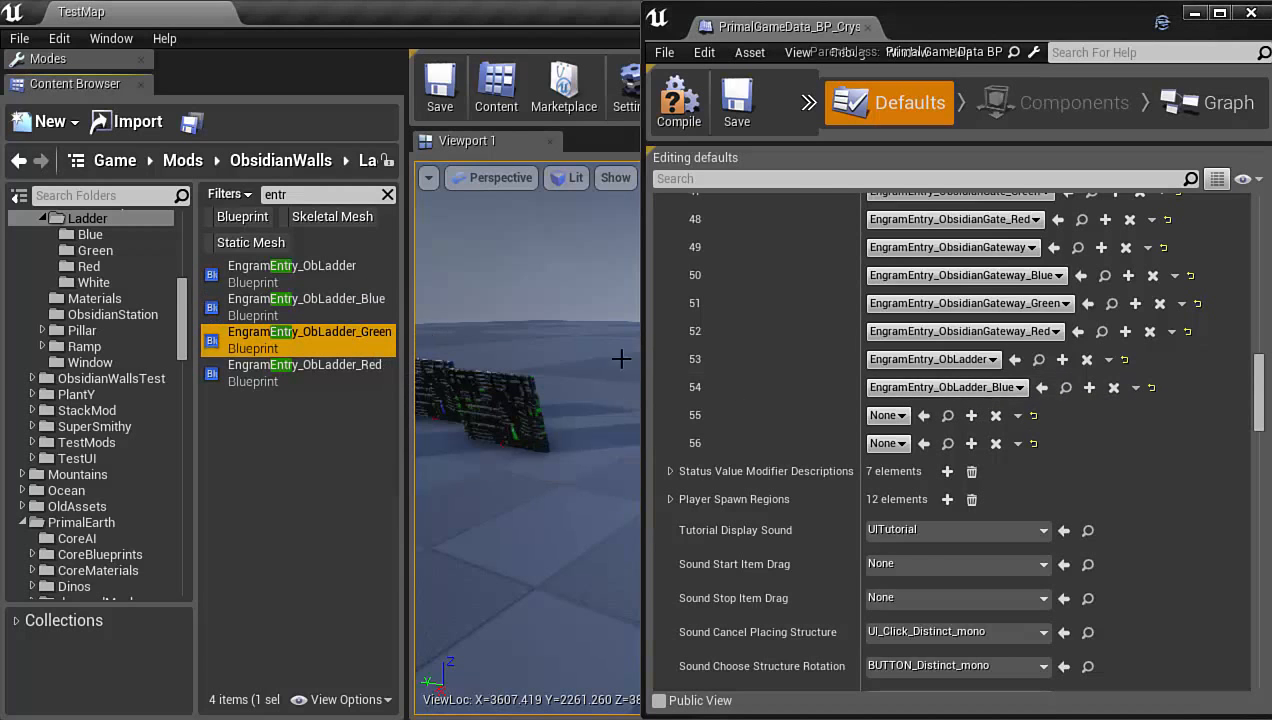
pyautogui.click(924, 415)
pyautogui.click(300, 370)
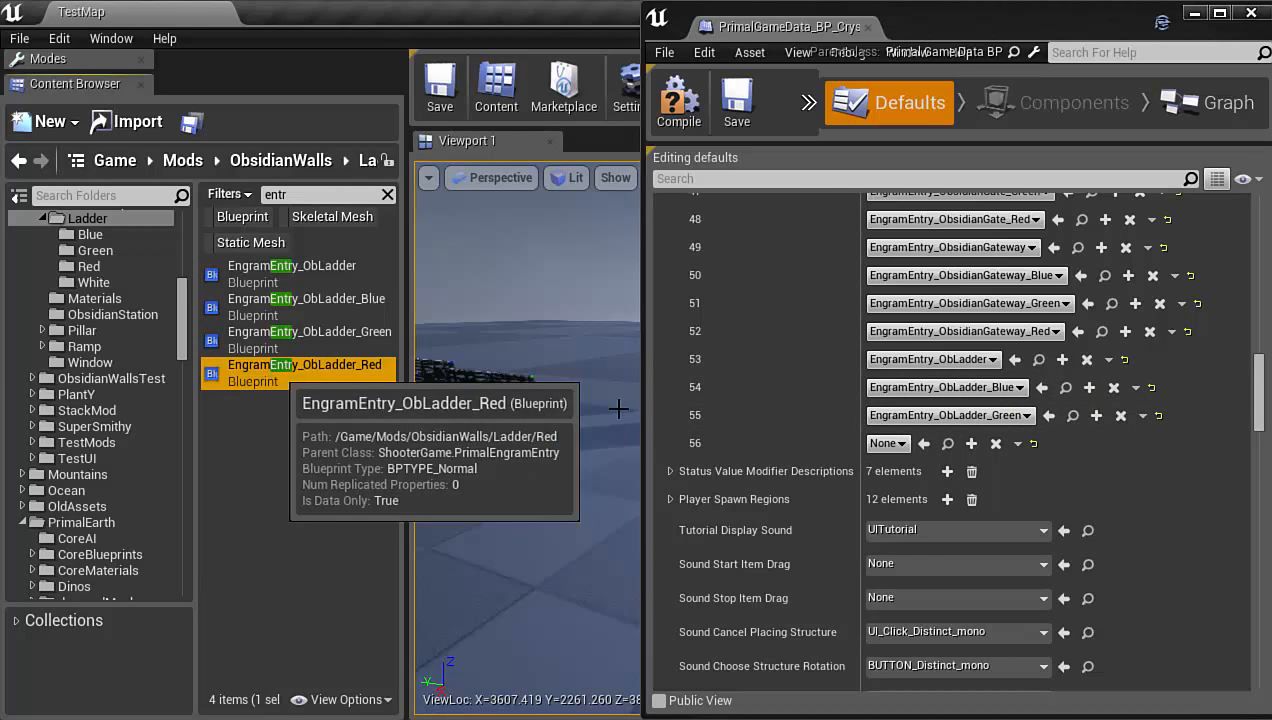
pyautogui.click(922, 443)
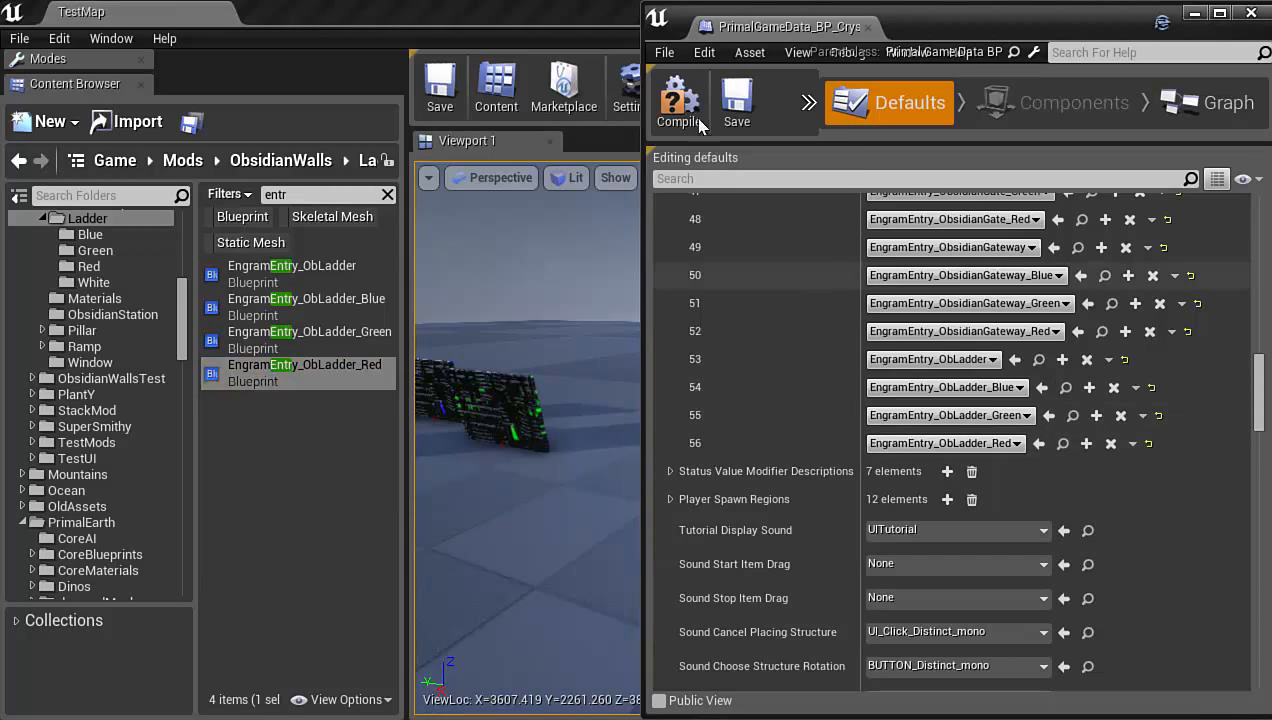
pyautogui.click(735, 110)
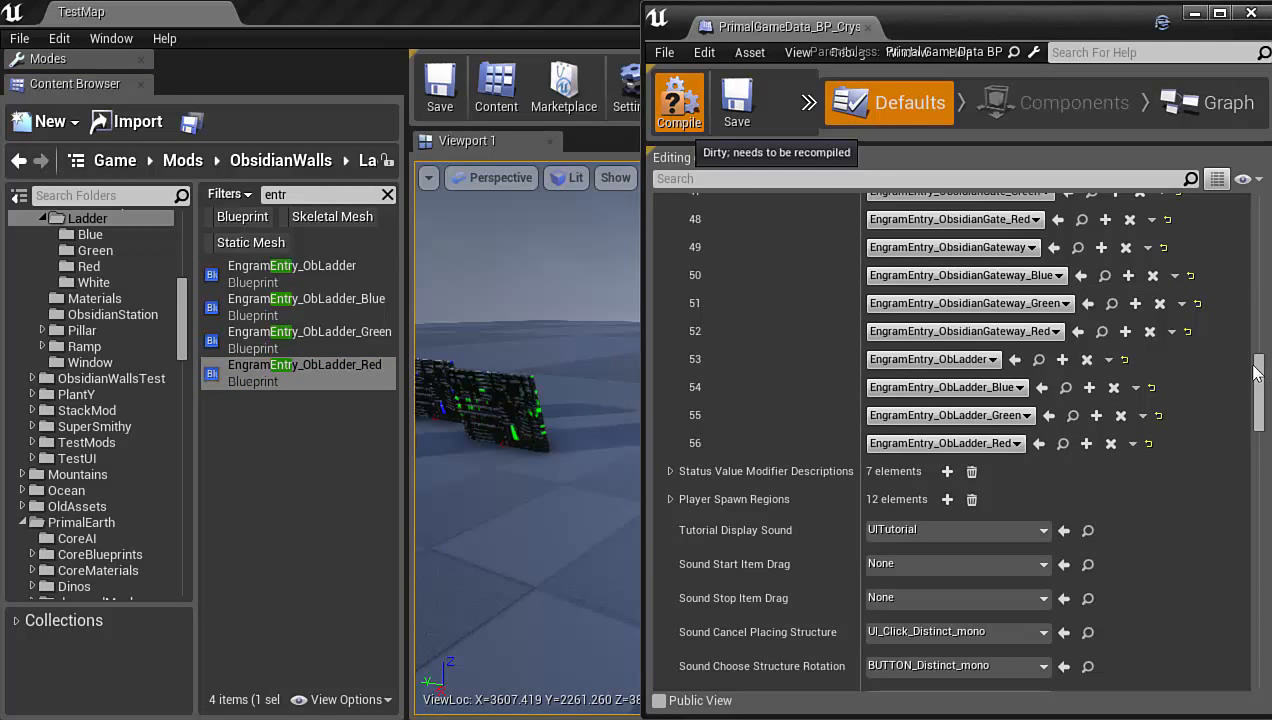
# Add four empty elements to Additional Structures to Place in the game data blueprint
pyautogui.scroll(-5, 1190, 390)
pyautogui.scroll(-3, 1200, 440)
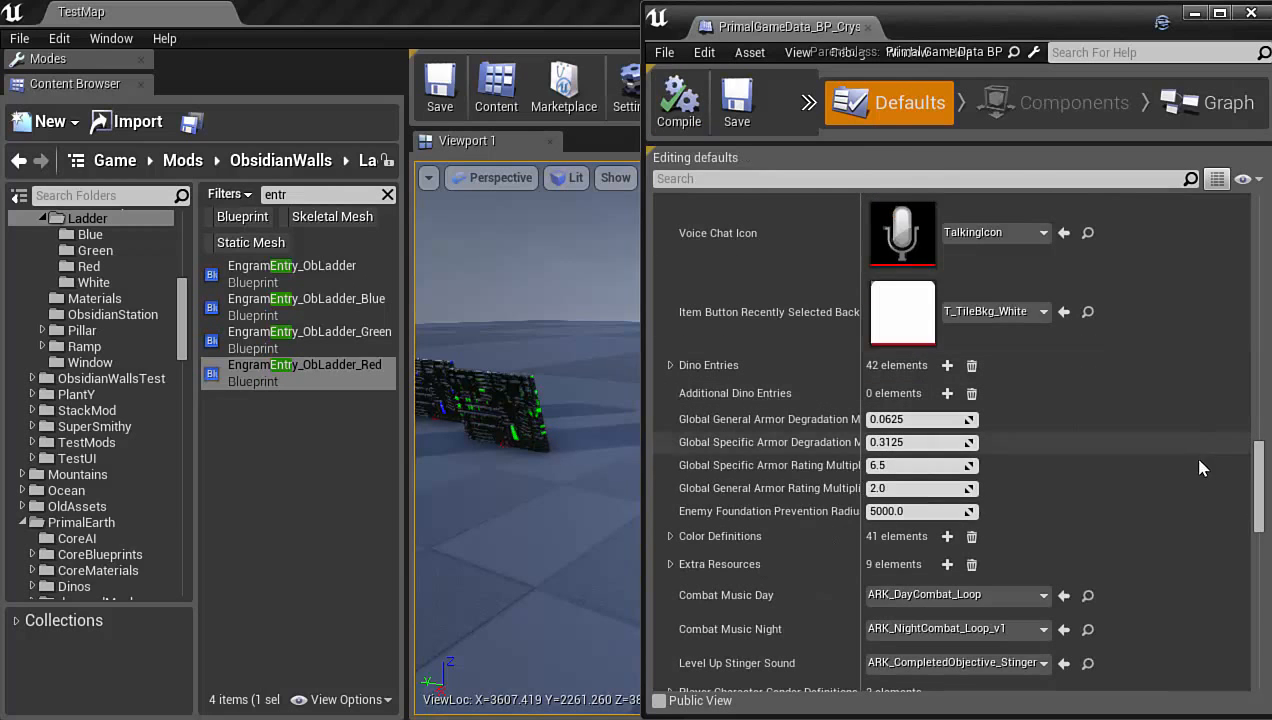
pyautogui.scroll(-1, 1160, 485)
pyautogui.scroll(-5, 1173, 498)
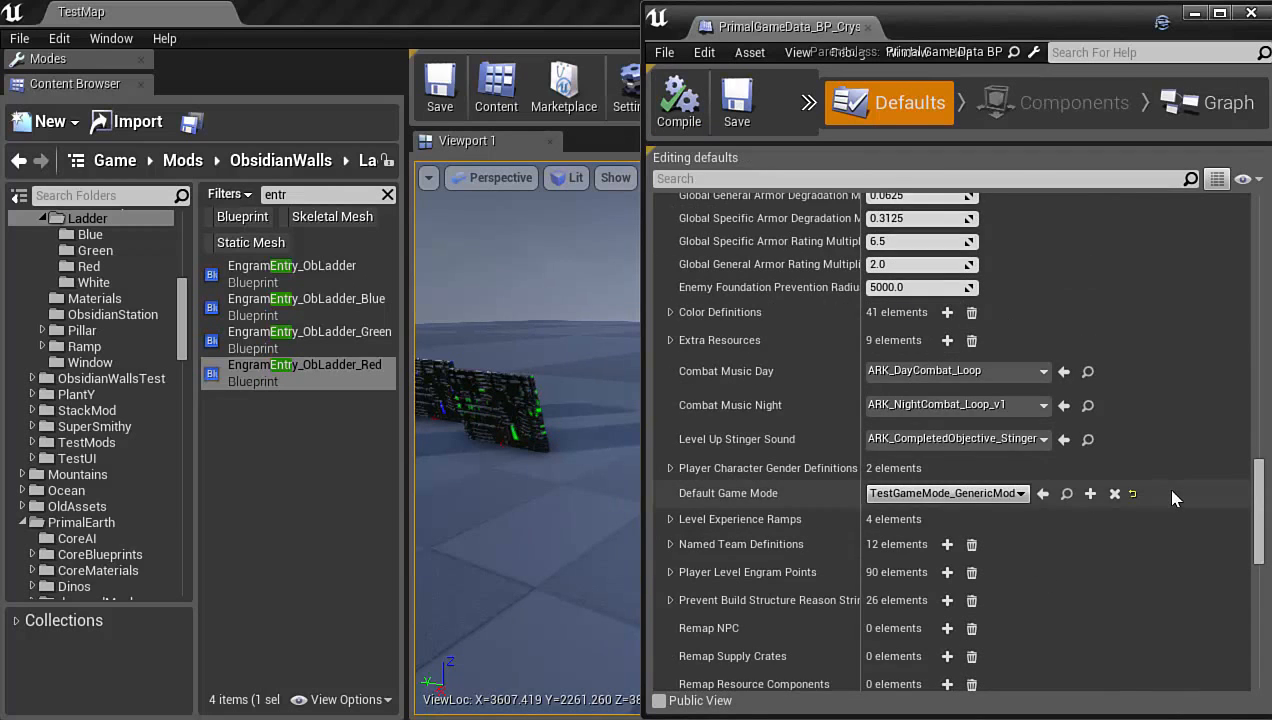
pyautogui.scroll(-2, 1170, 518)
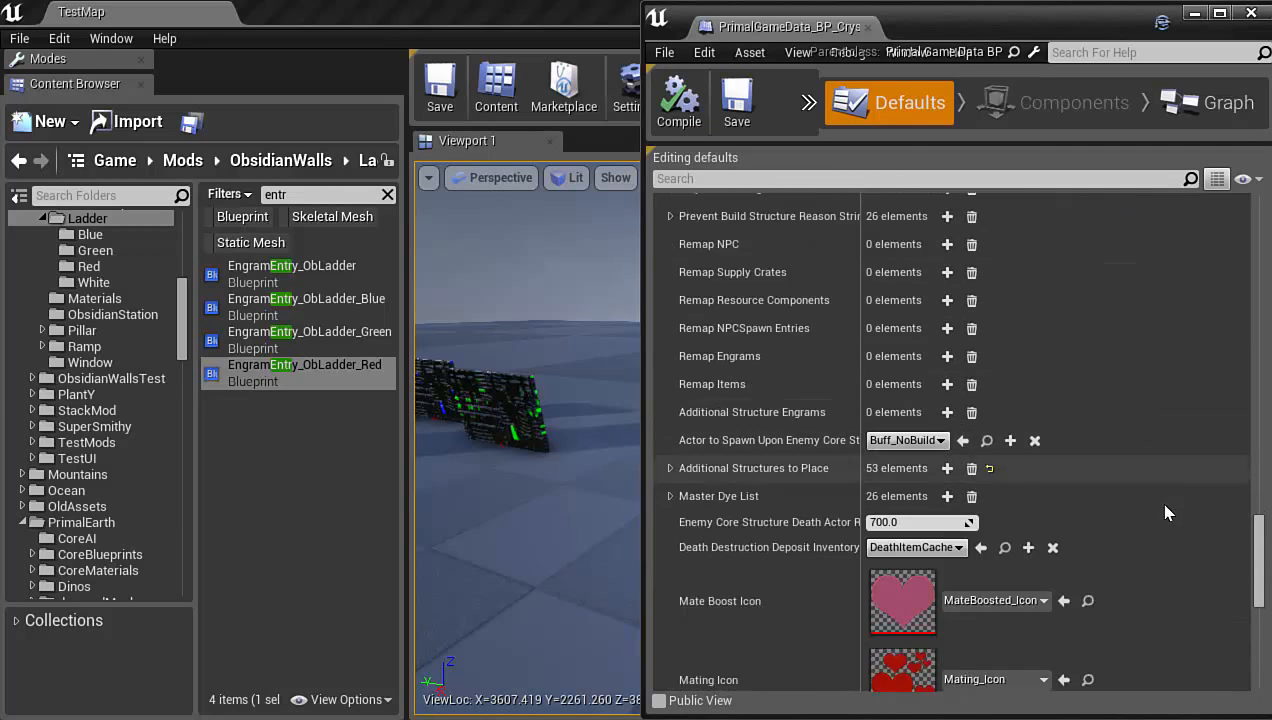
pyautogui.click(670, 468)
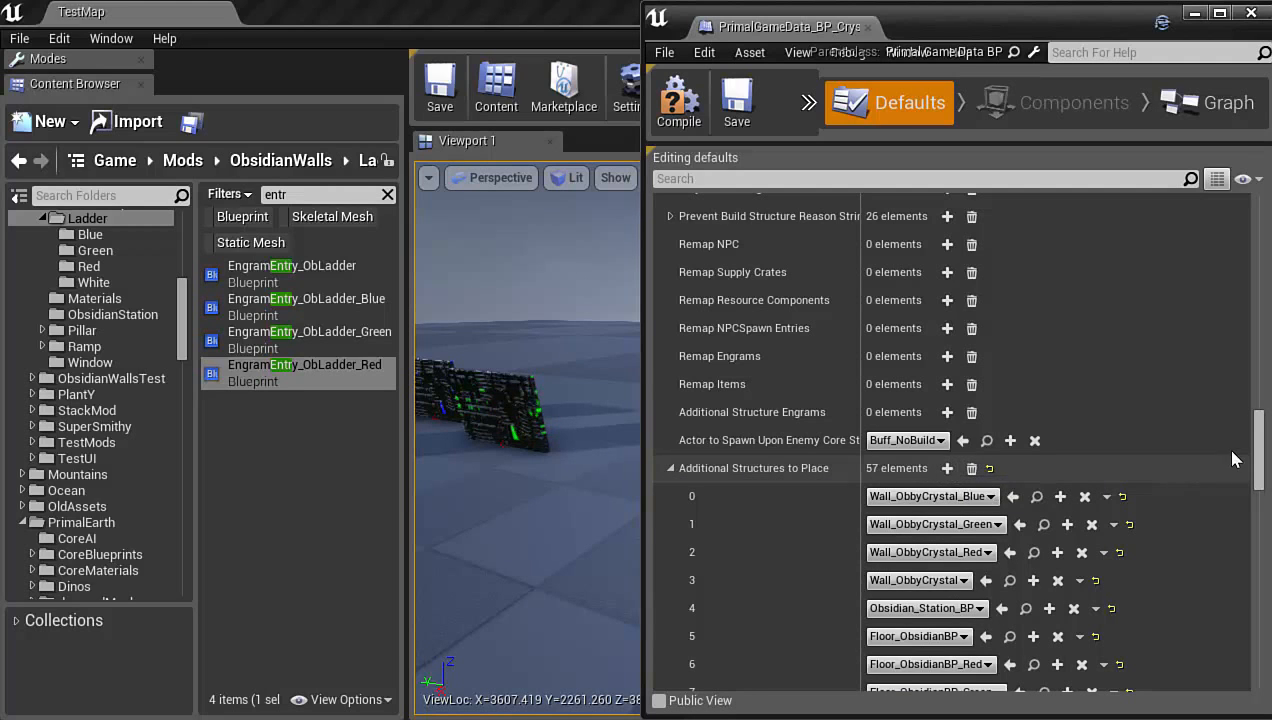
pyautogui.moveTo(1258, 436); pyautogui.dragTo(1258, 600)
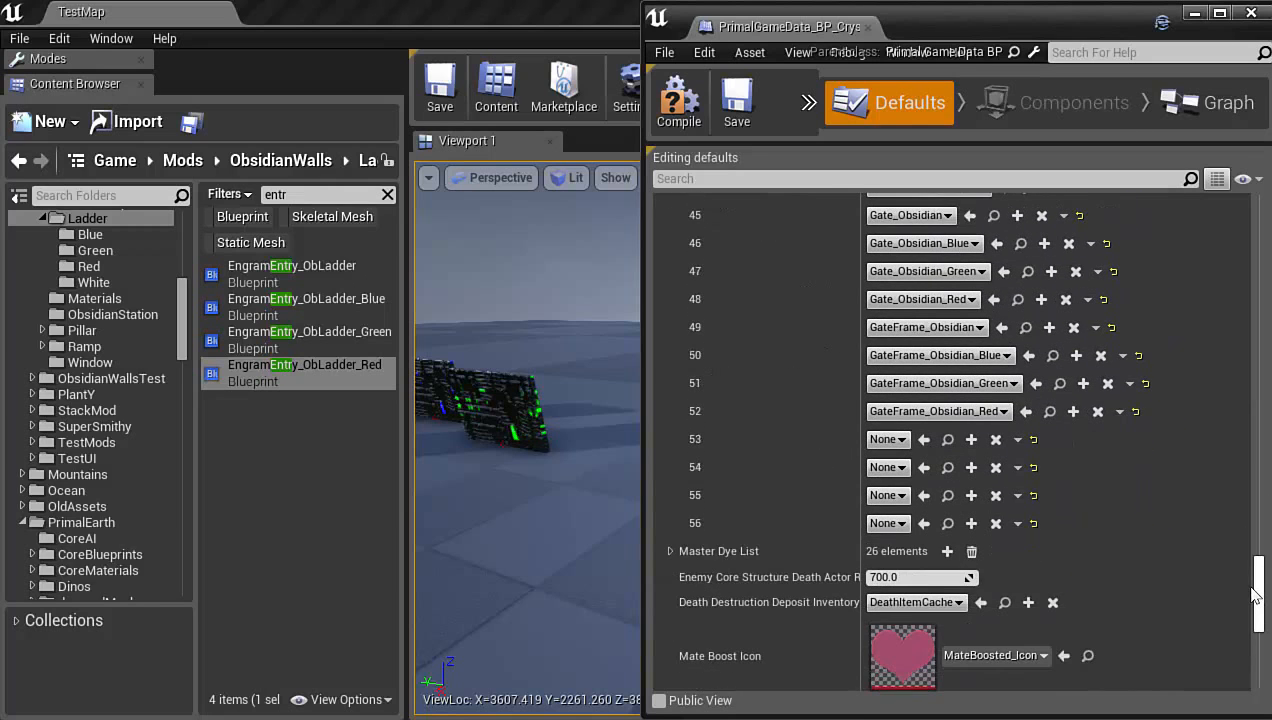
# Filter the Ladder folder's assets by "ladder_Ob"
pyautogui.click(312, 193)
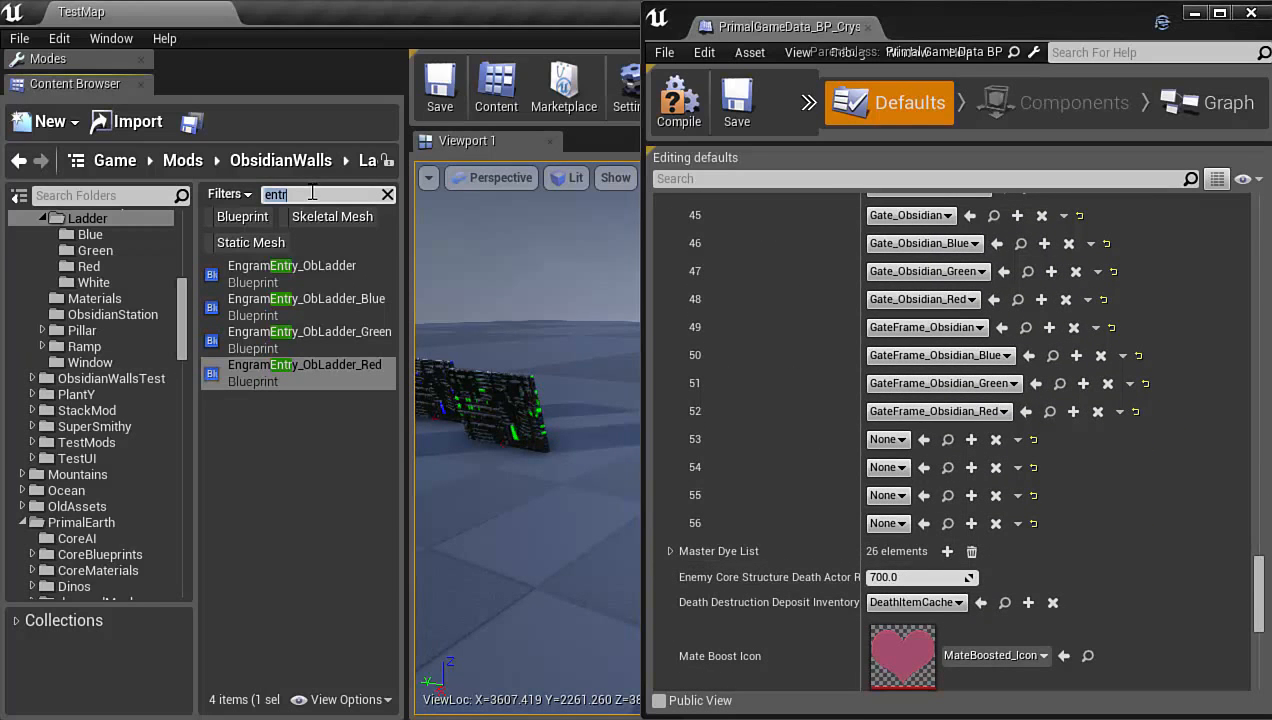
pyautogui.write('ladd')
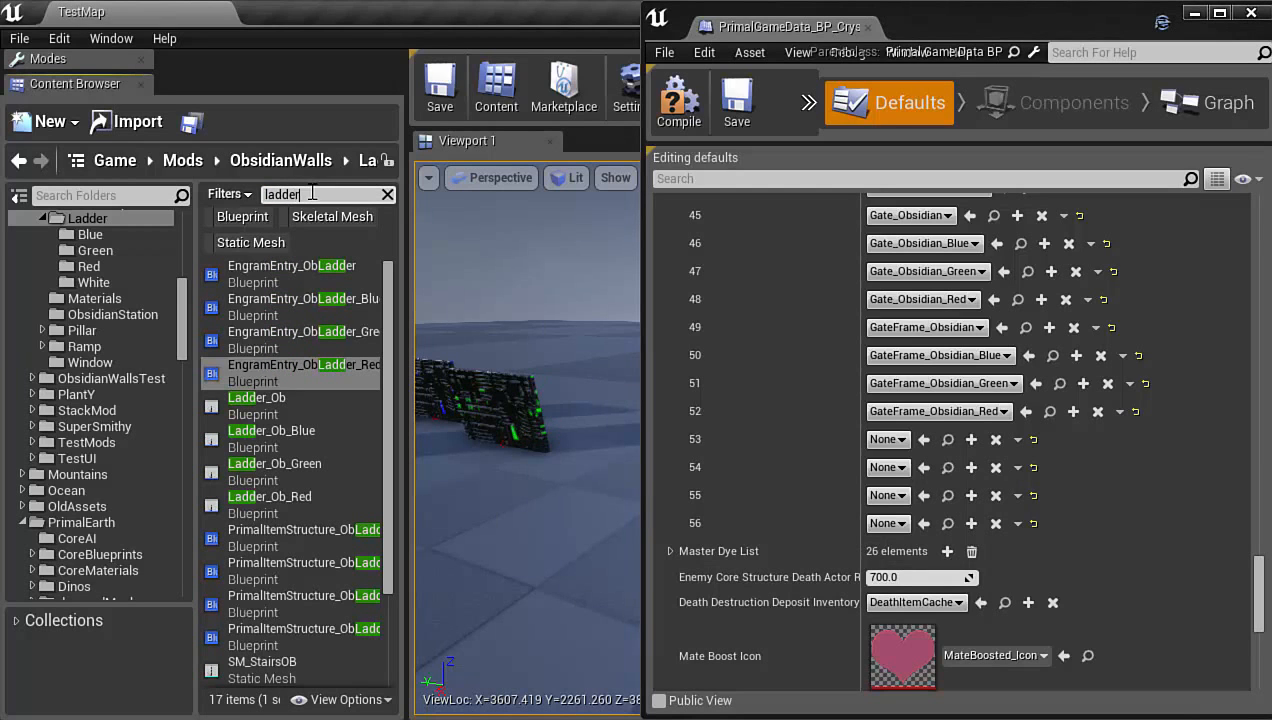
pyautogui.write('er_')
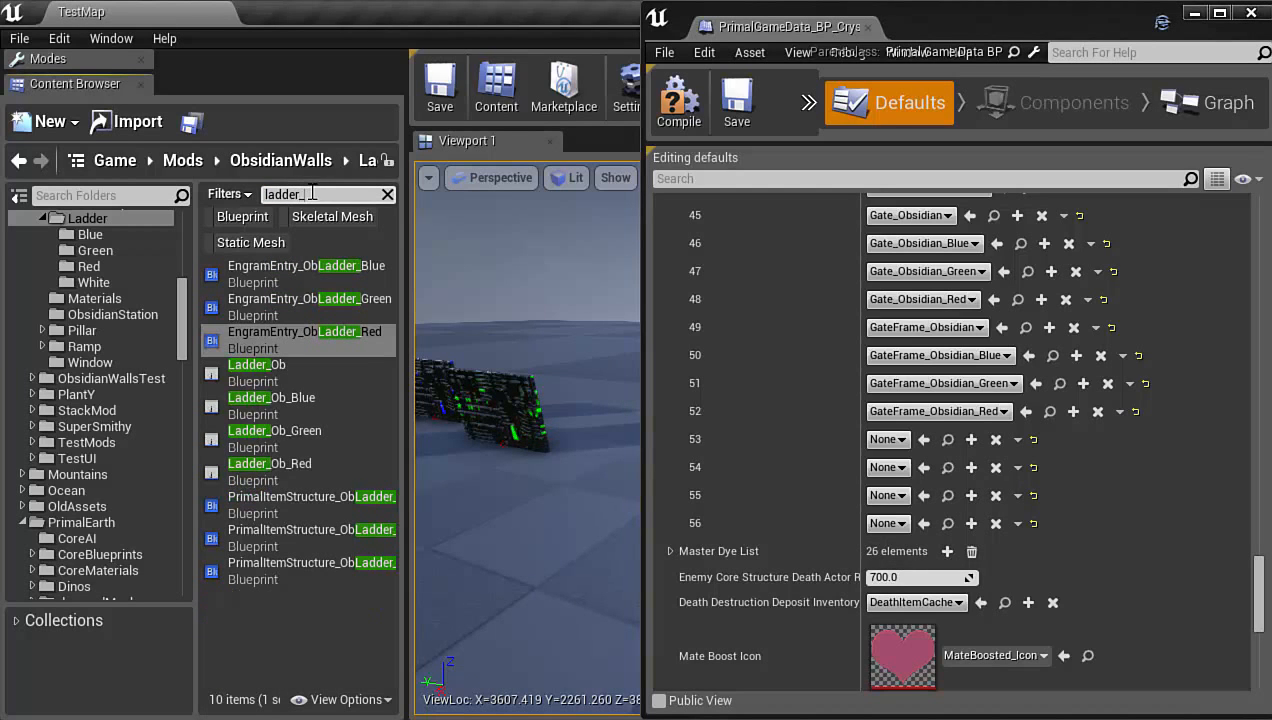
pyautogui.write('Ob')
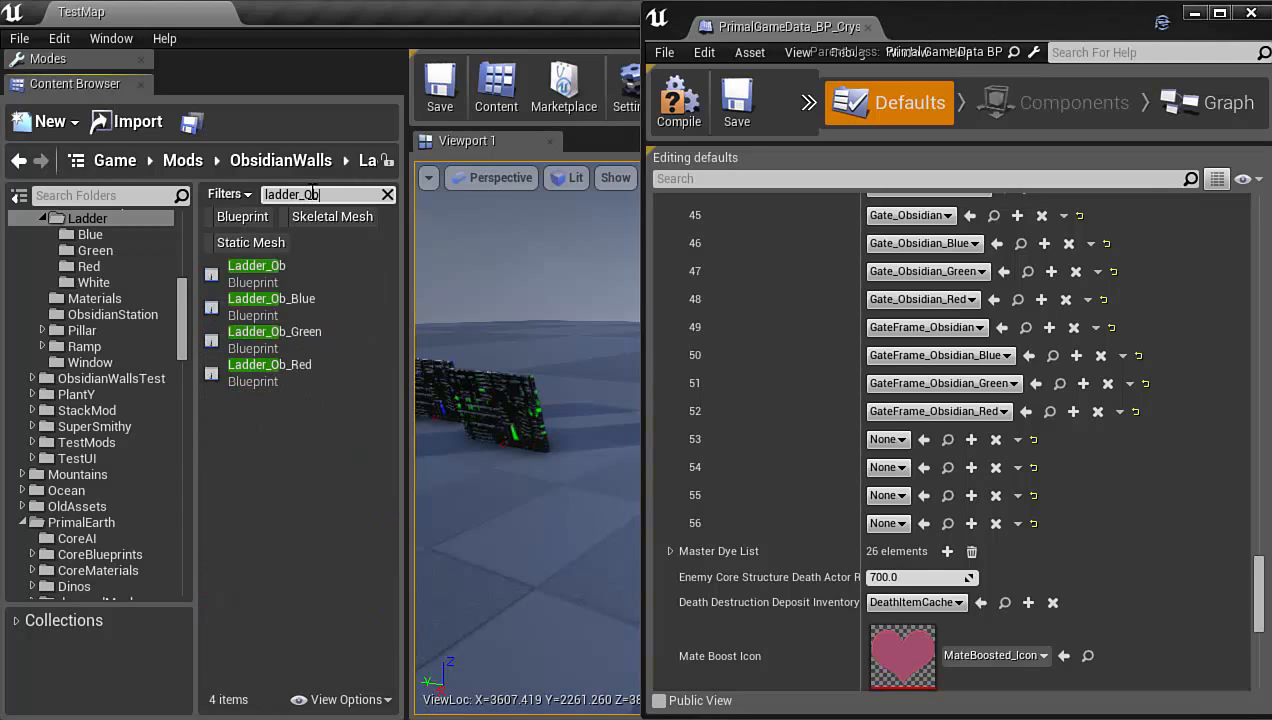
# Assign Ladder_Ob, Ladder_Ob_Blue, Ladder_Ob_Green and Ladder_Ob_Red to elements 53 to 56 of Additional Structures to Place
pyautogui.click(300, 272)
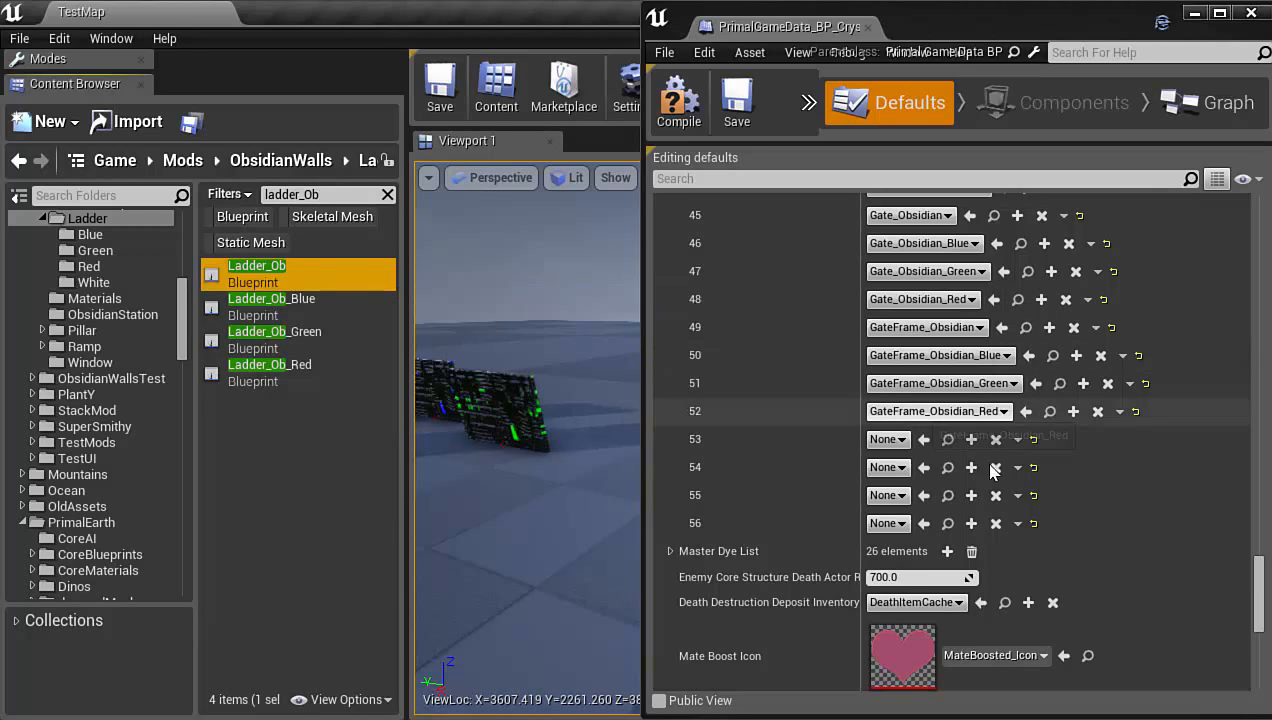
pyautogui.click(923, 439)
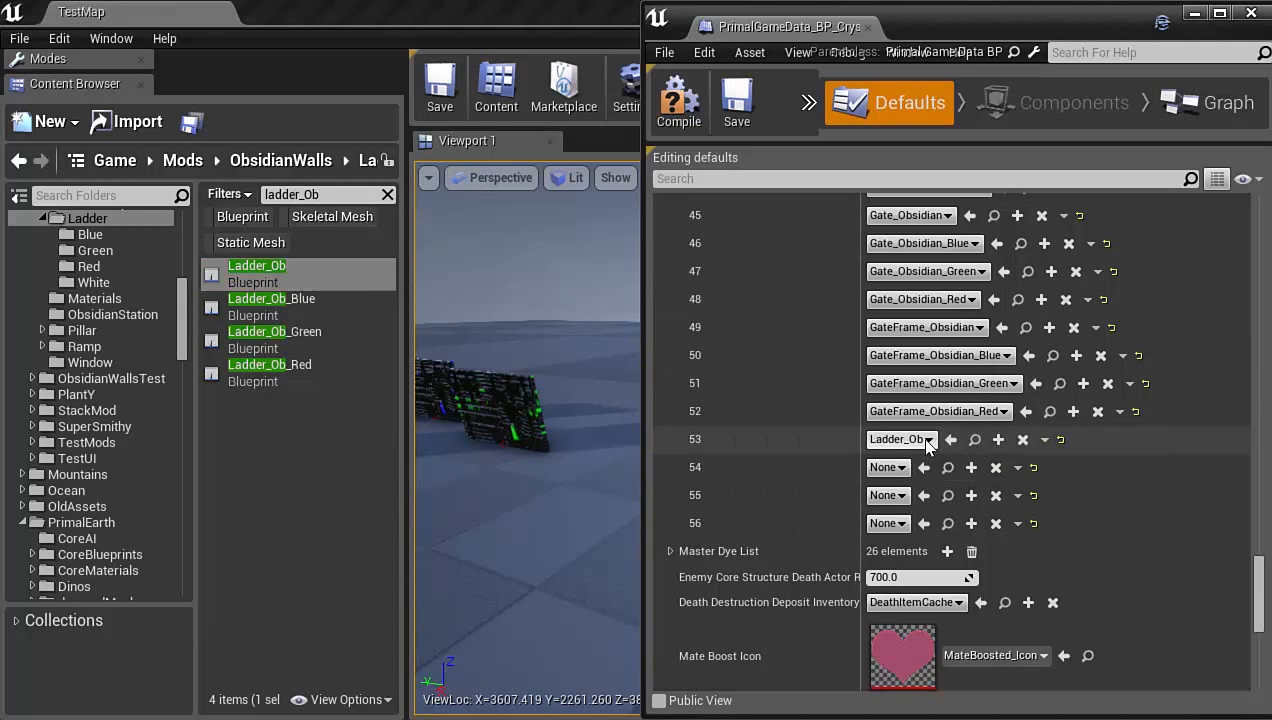
pyautogui.click(300, 305)
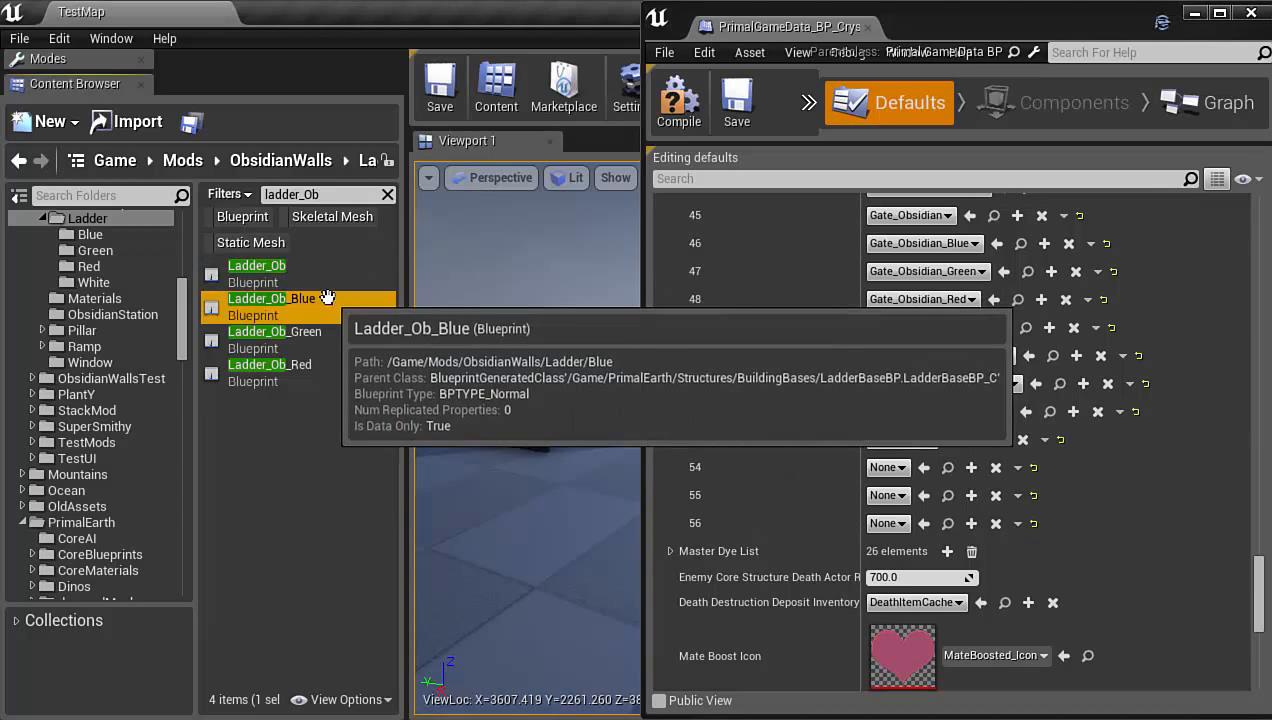
pyautogui.click(925, 467)
pyautogui.click(925, 467)
pyautogui.click(326, 344)
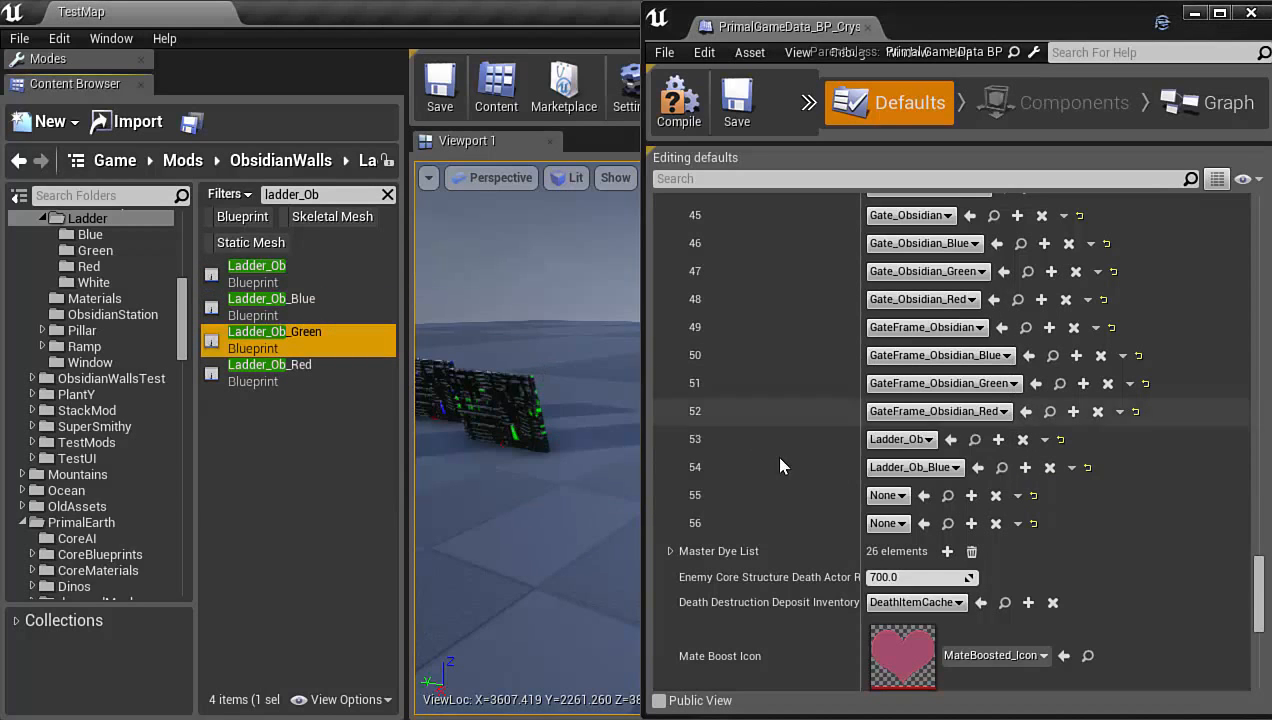
pyautogui.click(924, 495)
pyautogui.click(250, 372)
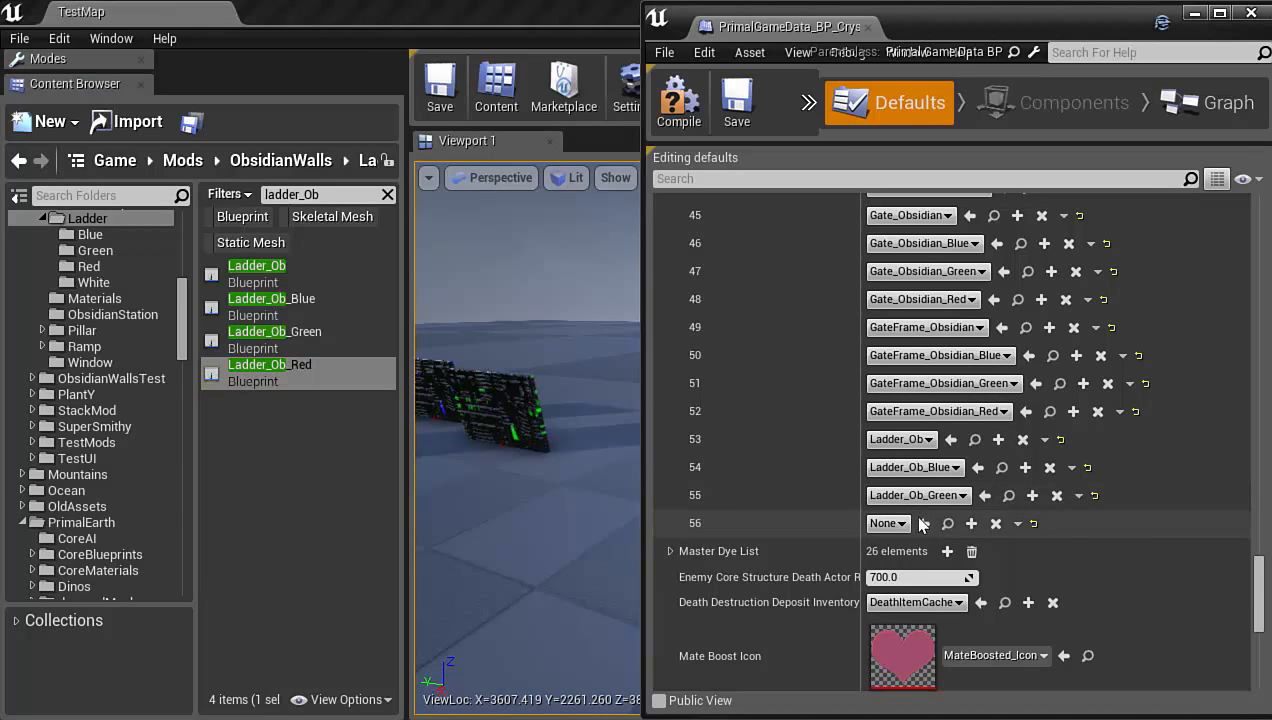
pyautogui.click(922, 523)
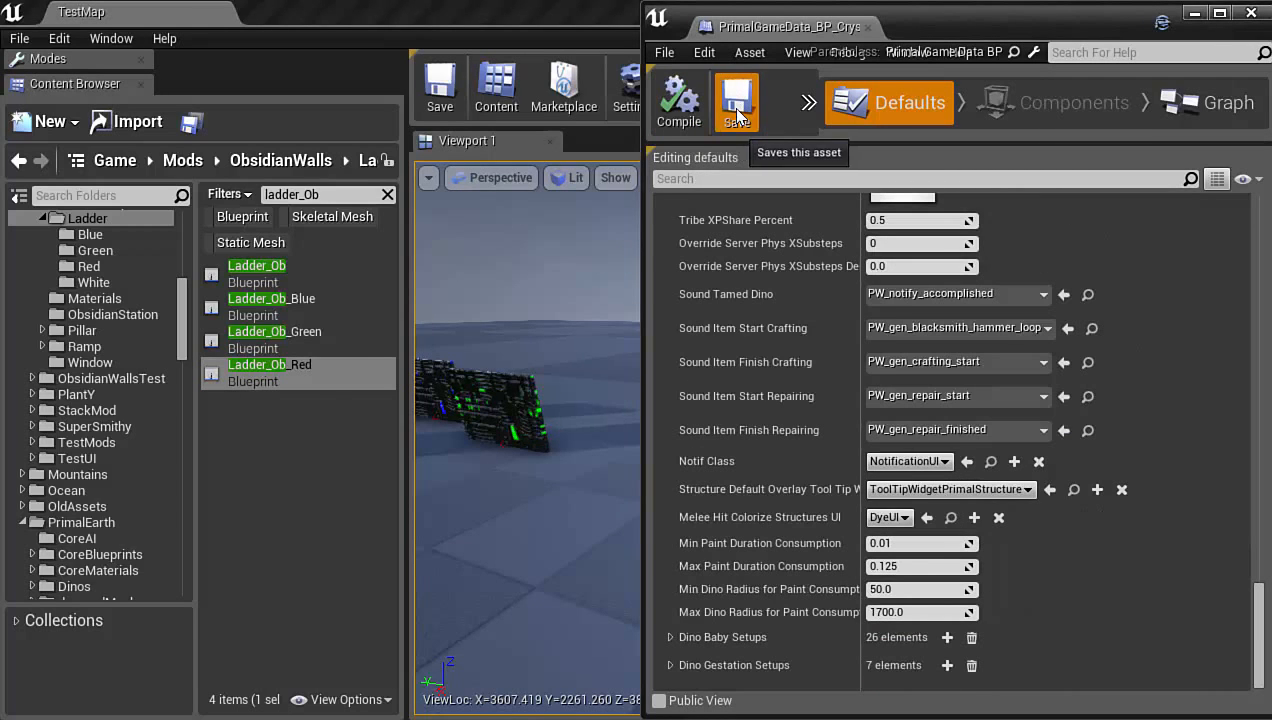
# Compile, save and close the PrimalGameData blueprint
pyautogui.click(737, 112)
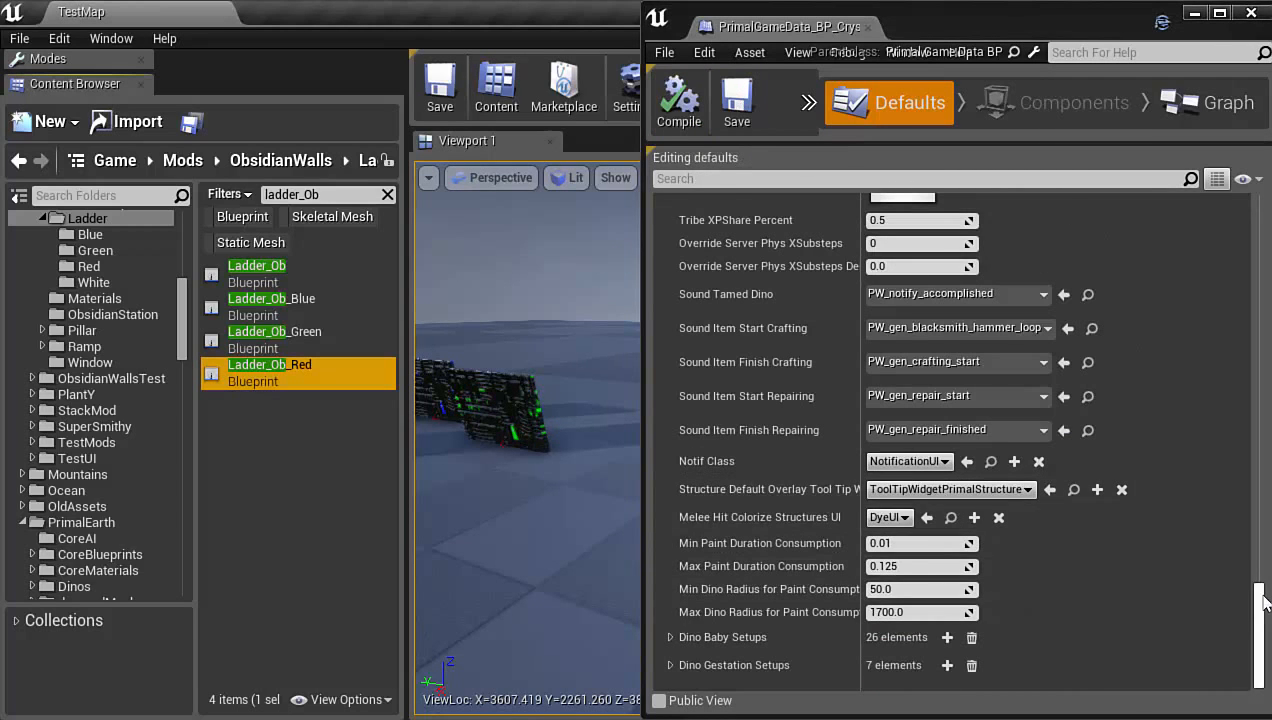
pyautogui.moveTo(1263, 600); pyautogui.dragTo(1240, 8)
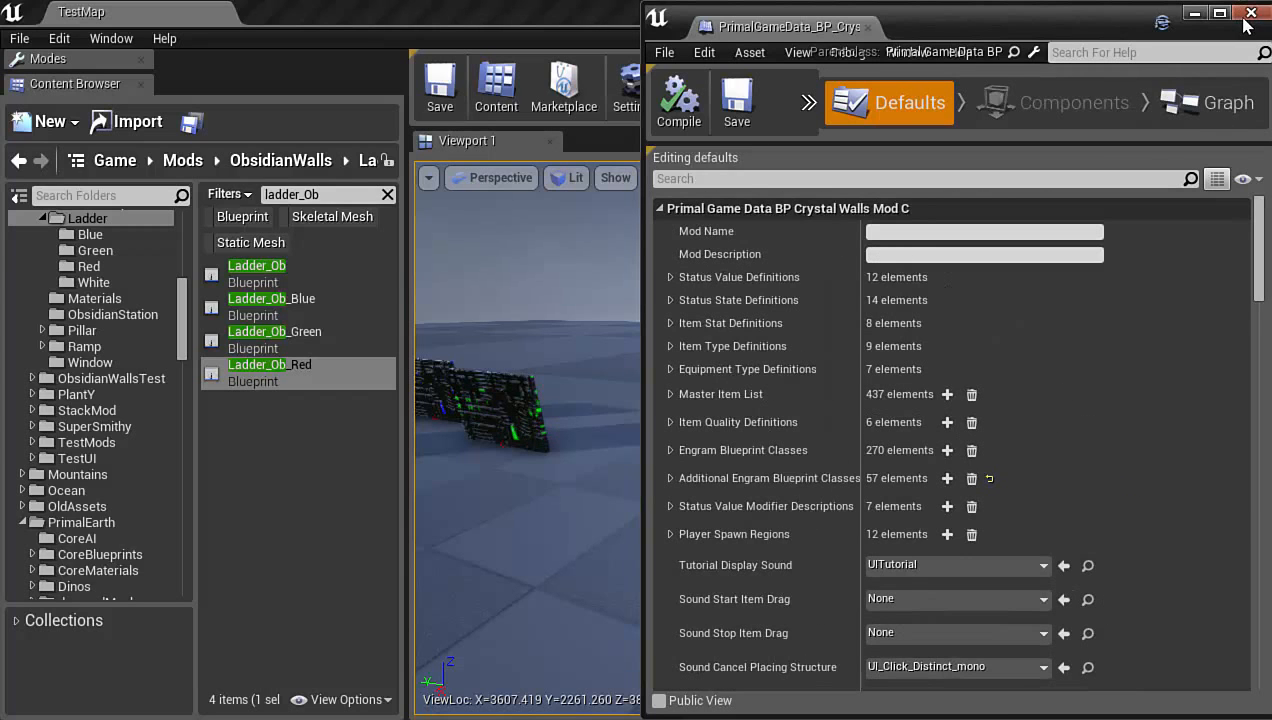
pyautogui.click(1249, 14)
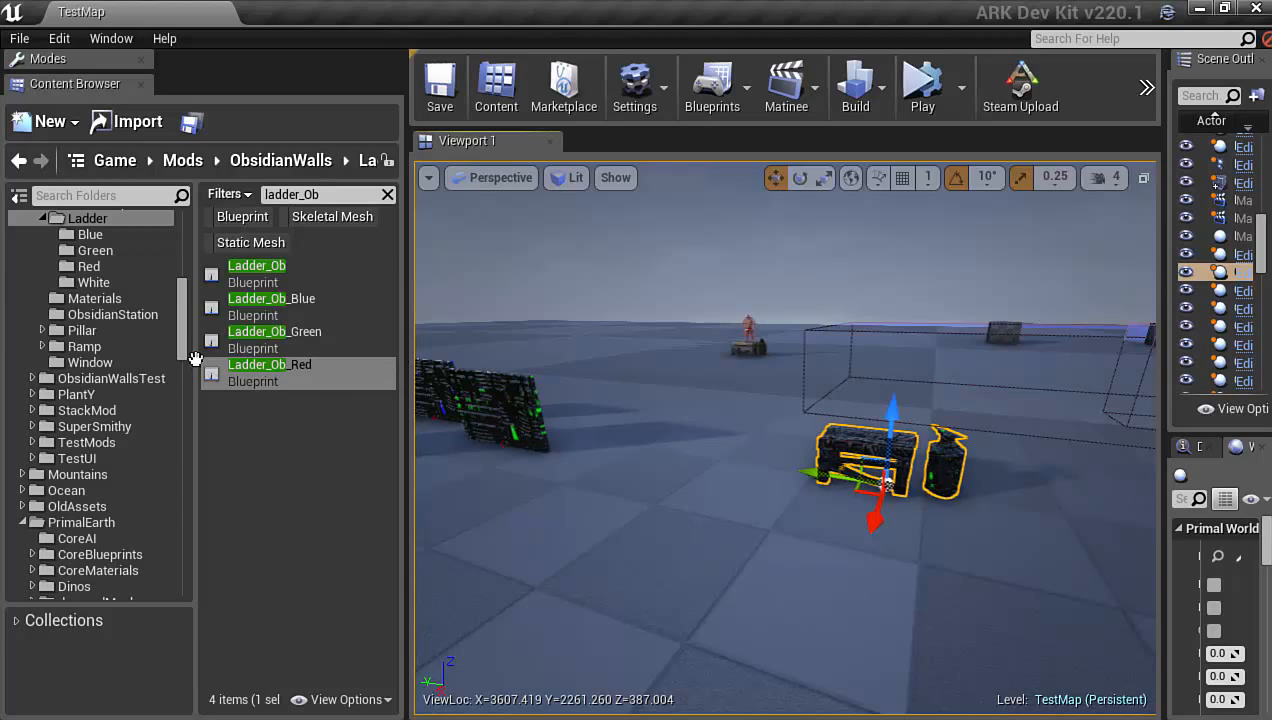
# Open the PrimalInventoryBP_ObsidianStation blueprint from the ObsidianStation folder in a maximized window and locate its Default Inventory Items
pyautogui.scroll(3, 186, 330)
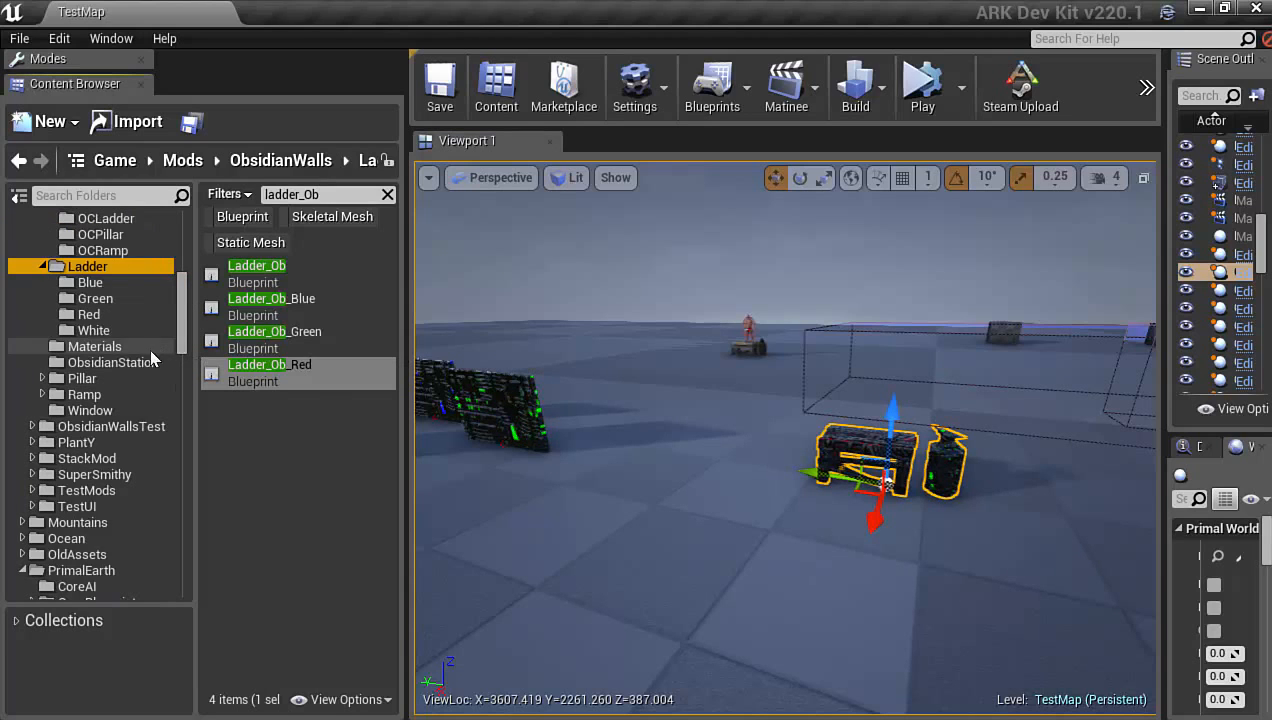
pyautogui.click(143, 365)
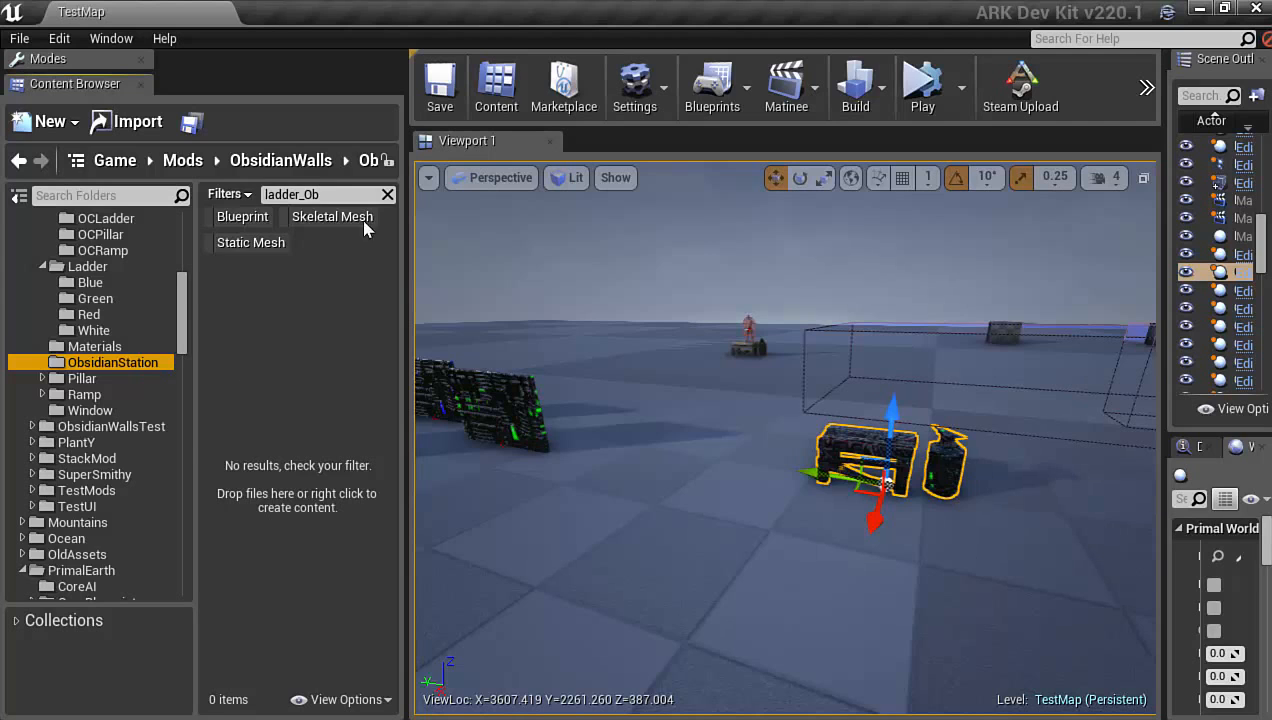
pyautogui.click(387, 196)
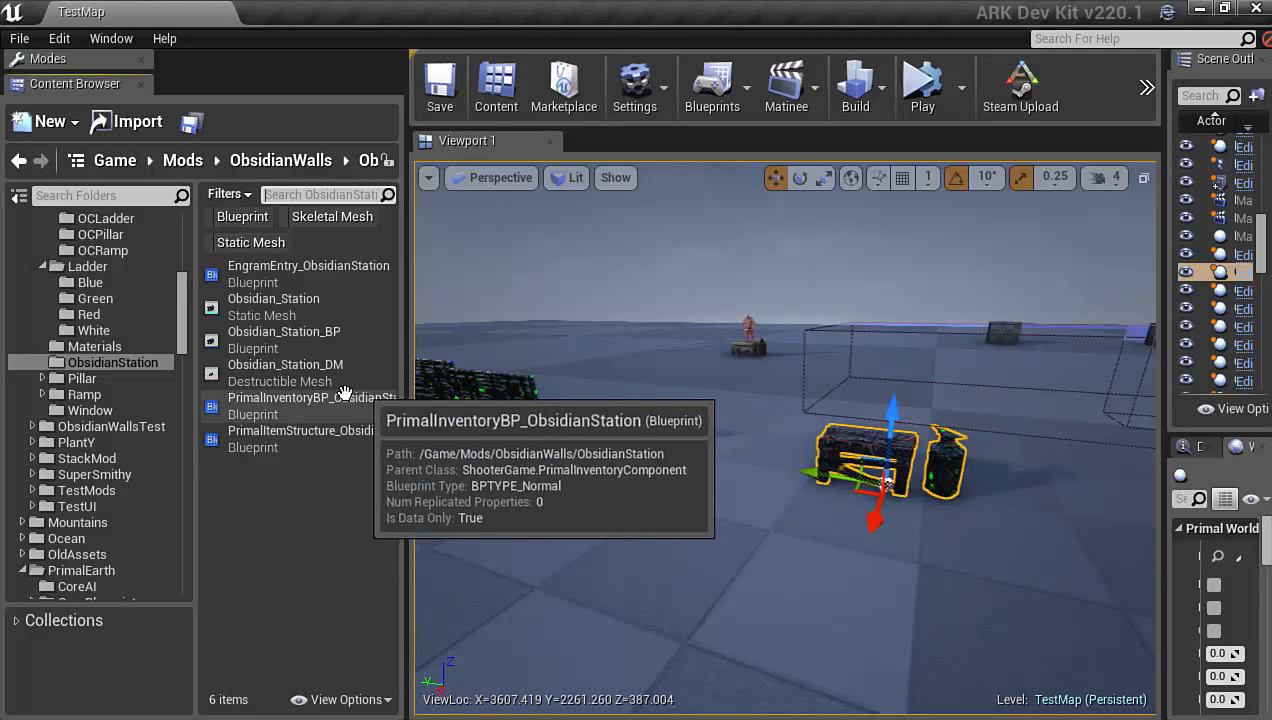
pyautogui.click(350, 402)
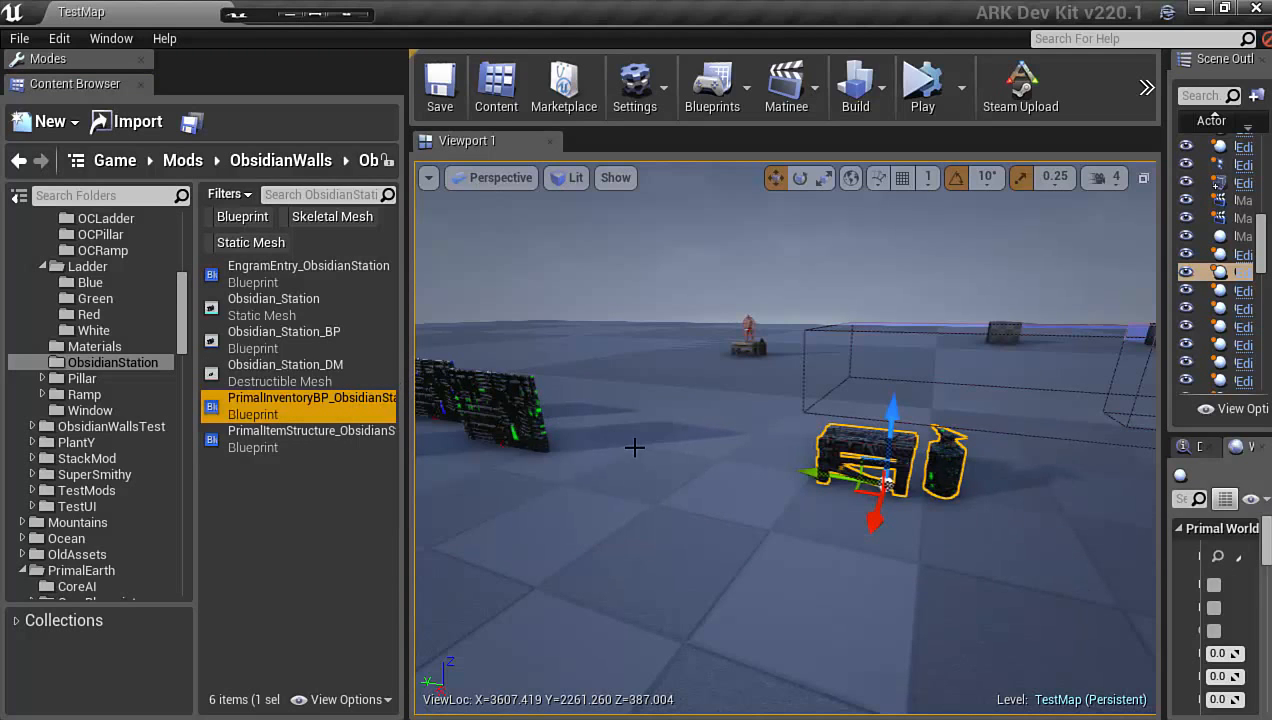
pyautogui.click(316, 22)
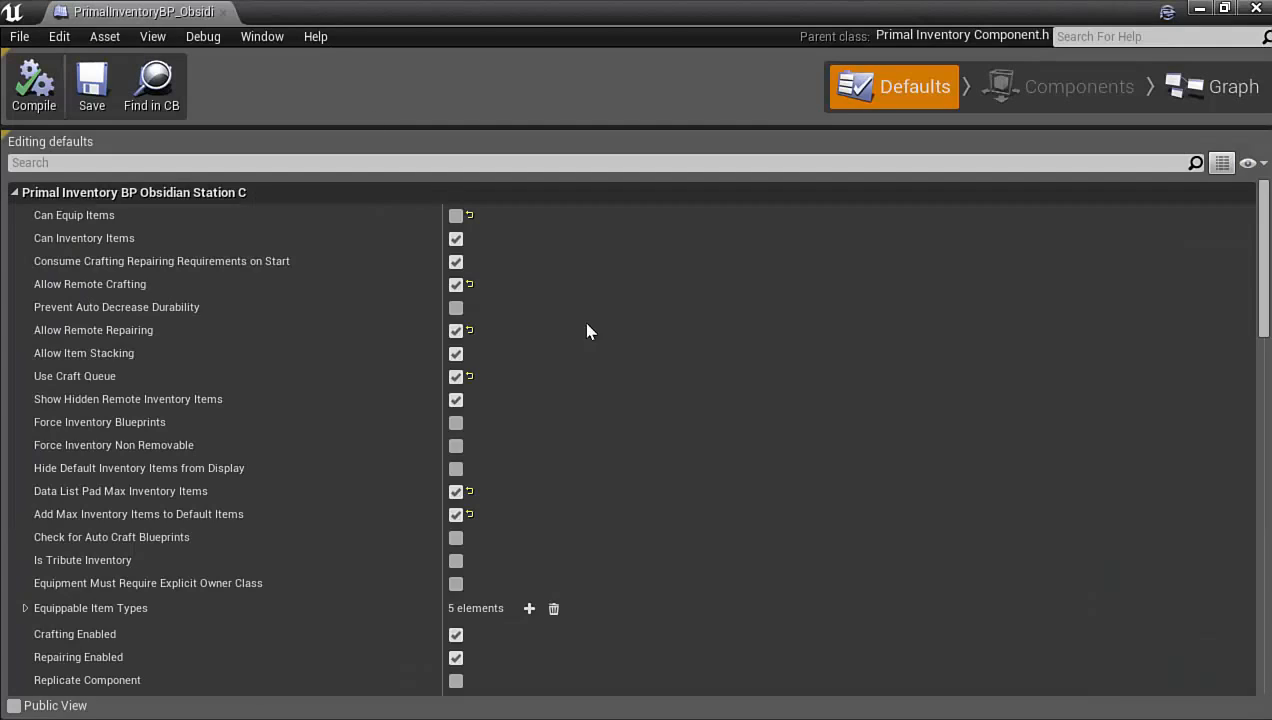
pyautogui.scroll(-1, 1258, 417)
pyautogui.moveTo(1268, 335); pyautogui.dragTo(1268, 510)
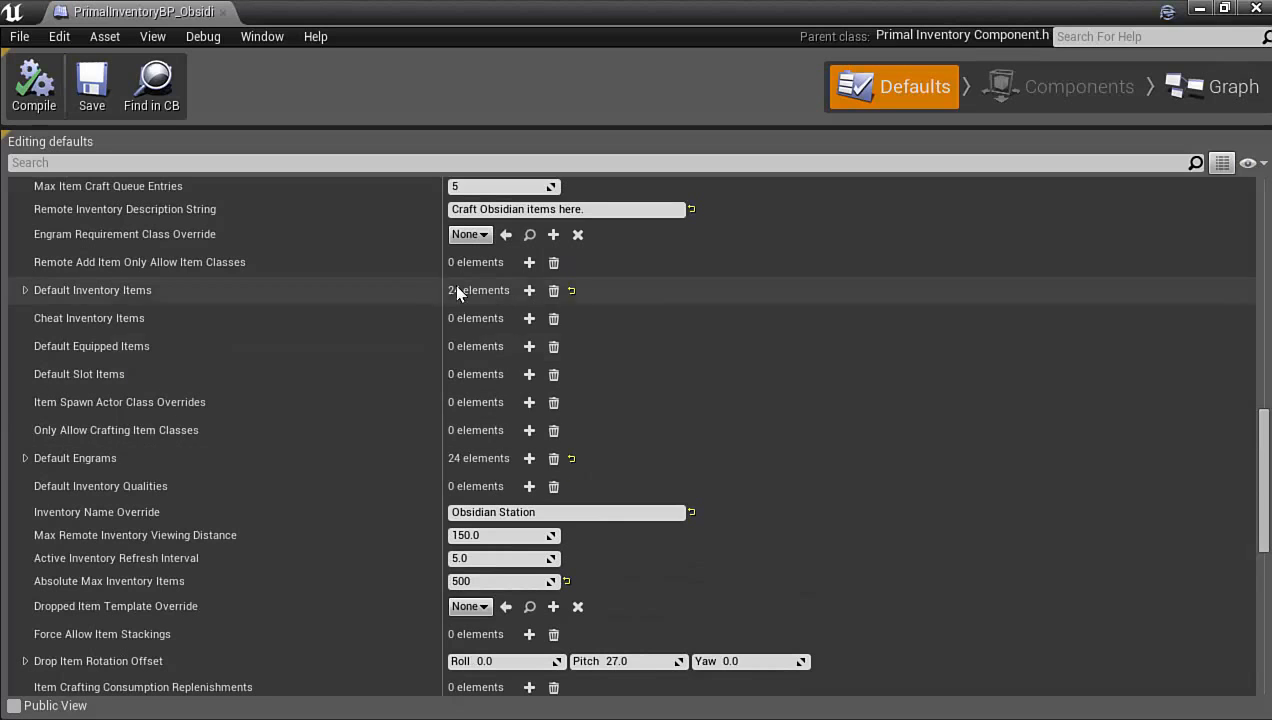
# Close the inventory blueprint and open Obsidian_Station_BP, showing the default item settings of its PrimalInventoryBP_ObsidianStation_C1 component
pyautogui.click(1254, 9)
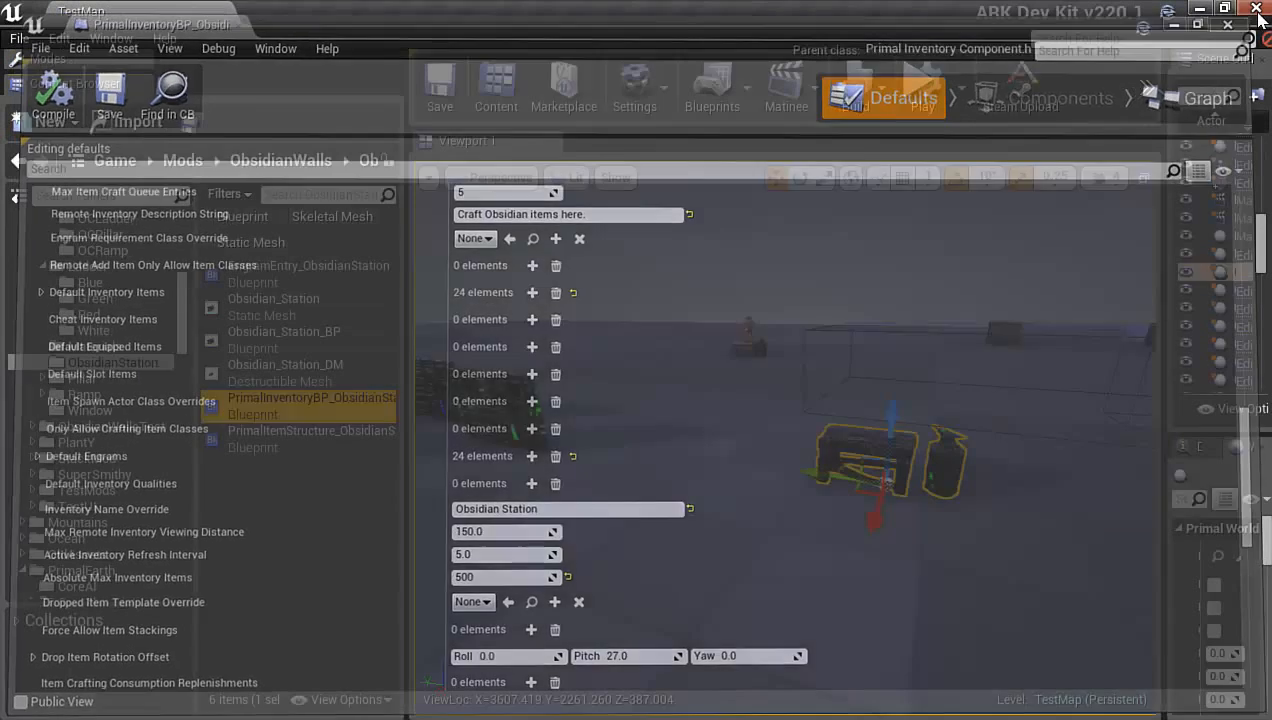
pyautogui.click(337, 345)
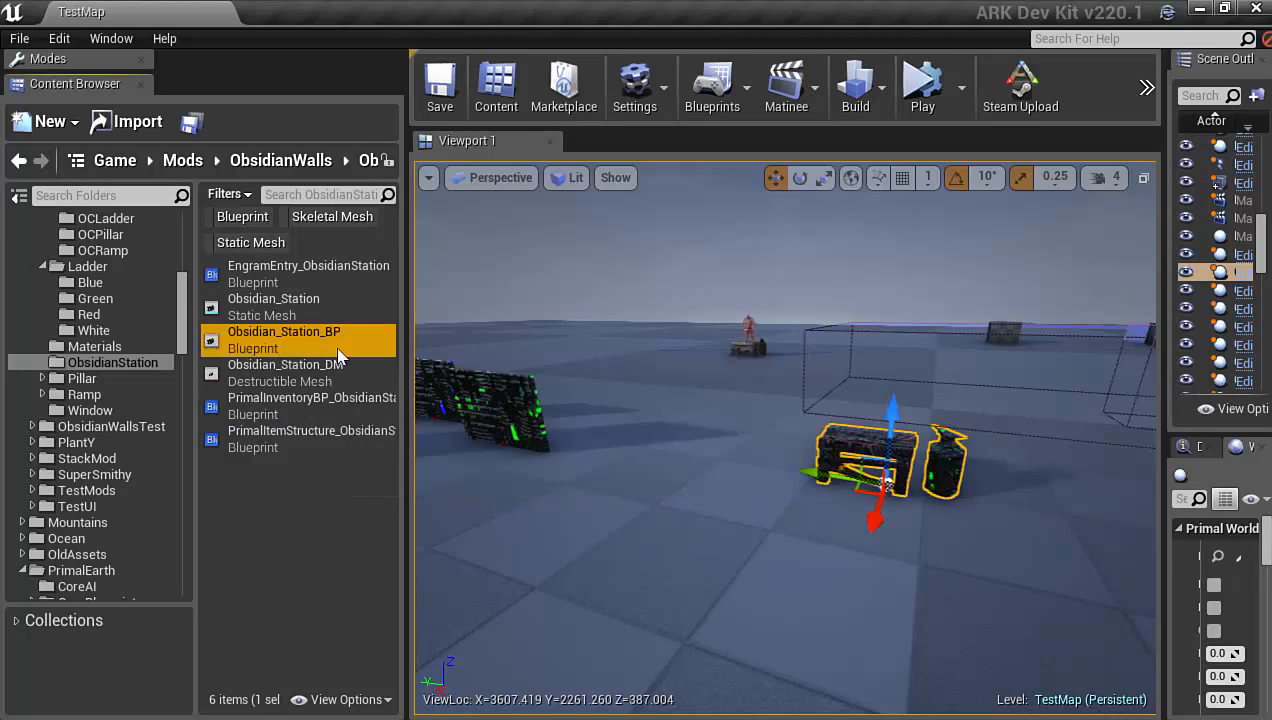
pyautogui.doubleClick(335, 346)
pyautogui.click(1035, 87)
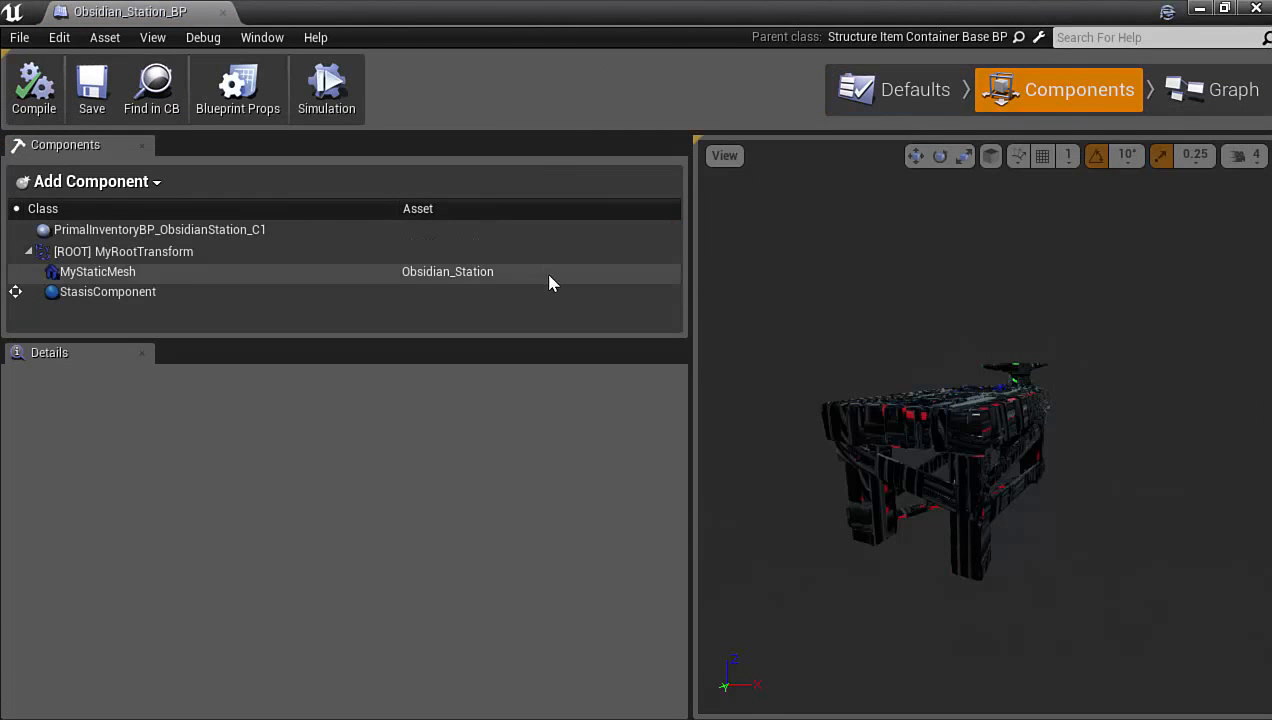
pyautogui.click(477, 238)
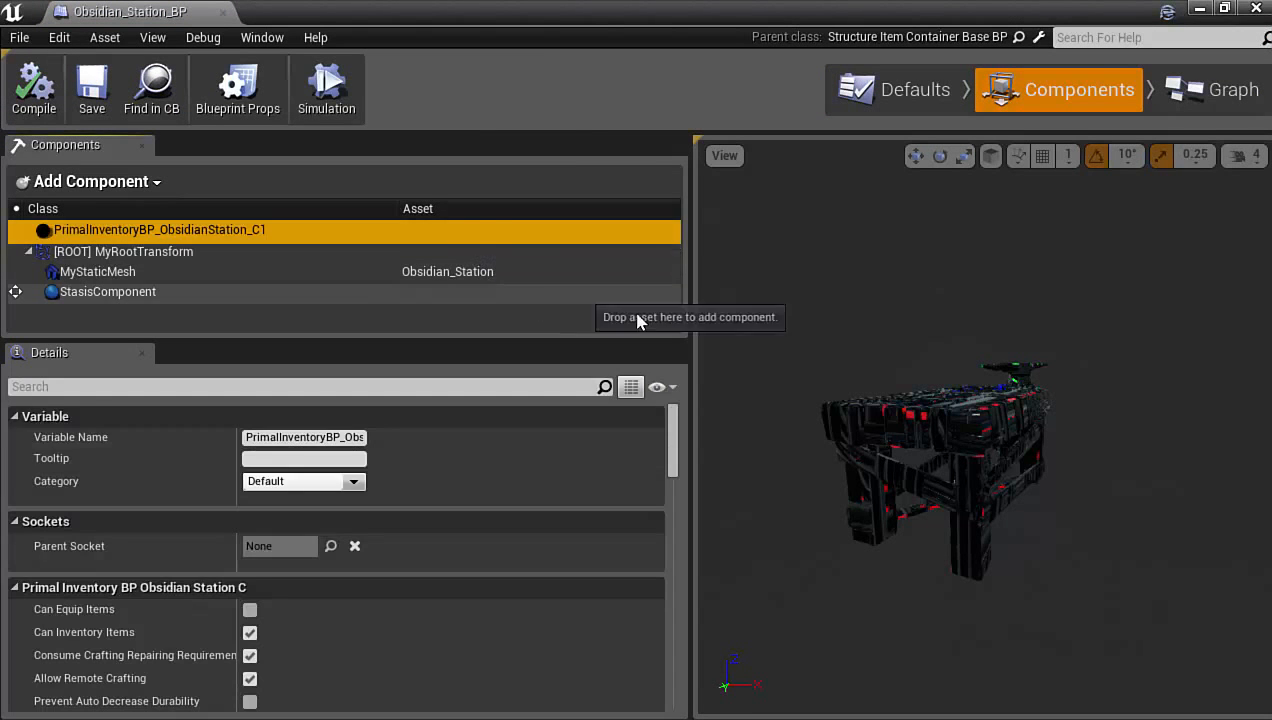
pyautogui.moveTo(688, 326); pyautogui.dragTo(818, 324)
pyautogui.moveTo(800, 443); pyautogui.dragTo(797, 597)
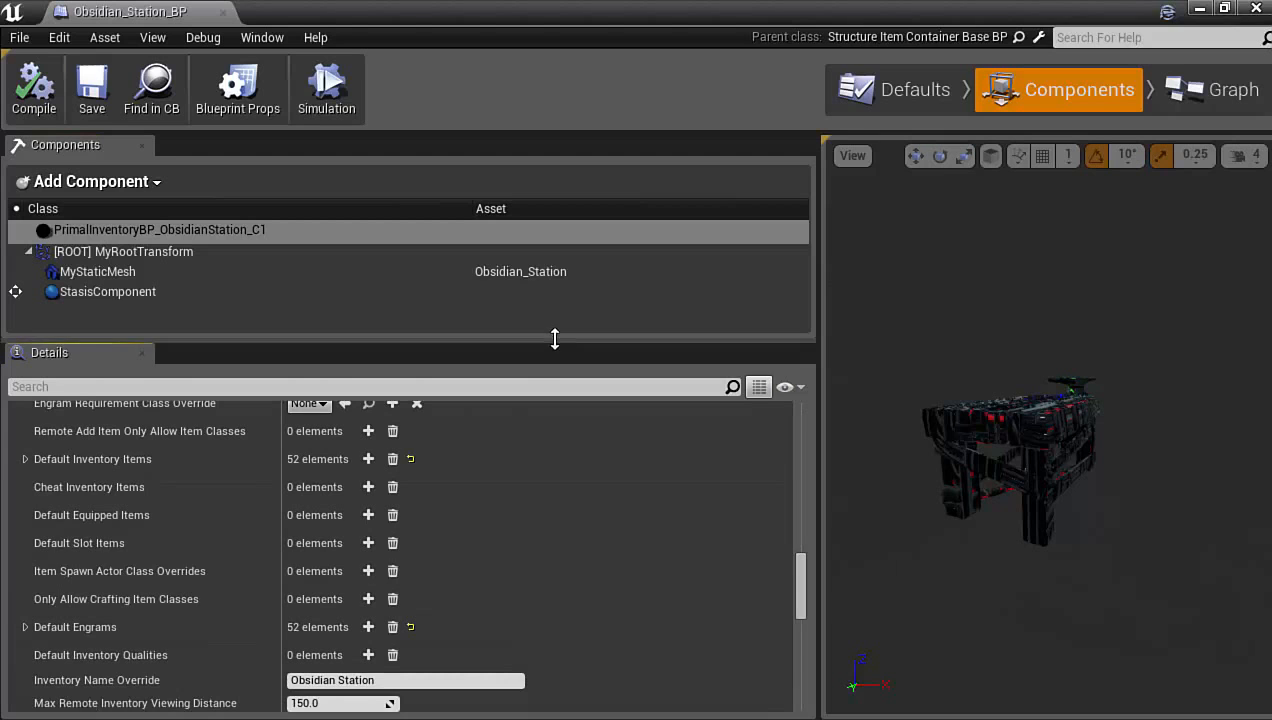
pyautogui.moveTo(554, 341); pyautogui.dragTo(558, 279)
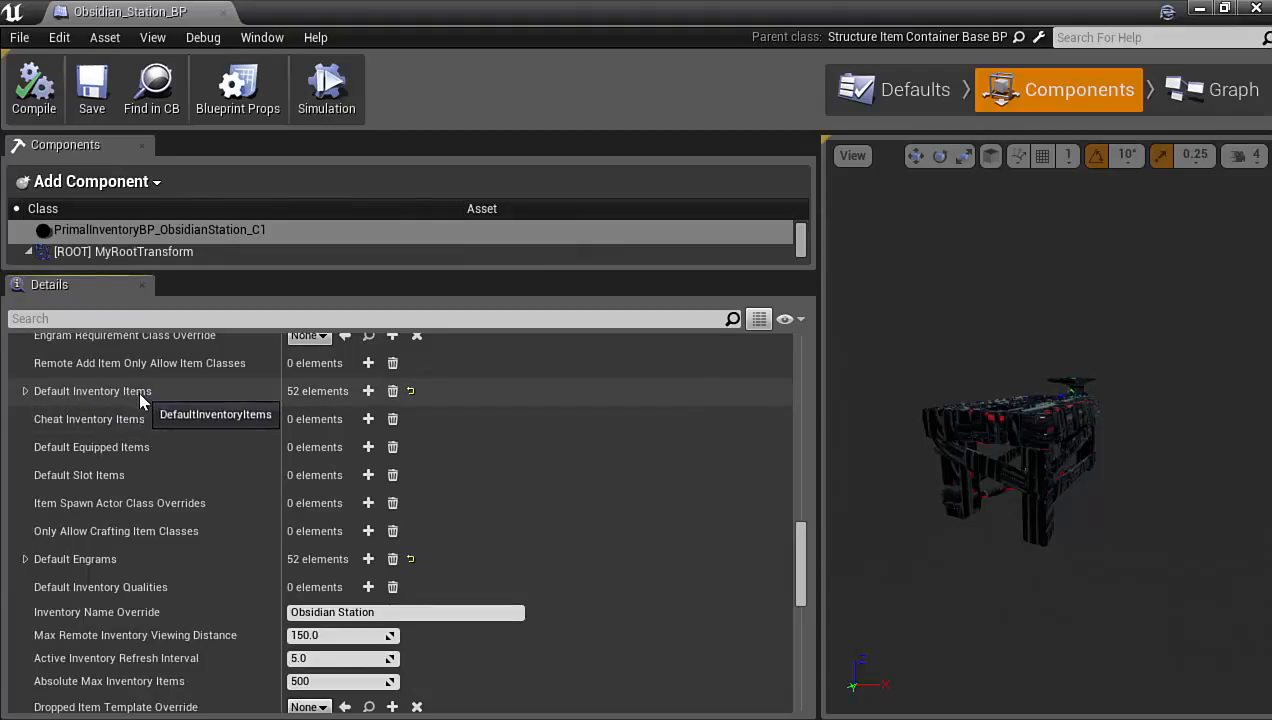
# Add four empty elements, 52 to 55, to the component's Default Inventory Items
pyautogui.click(25, 391)
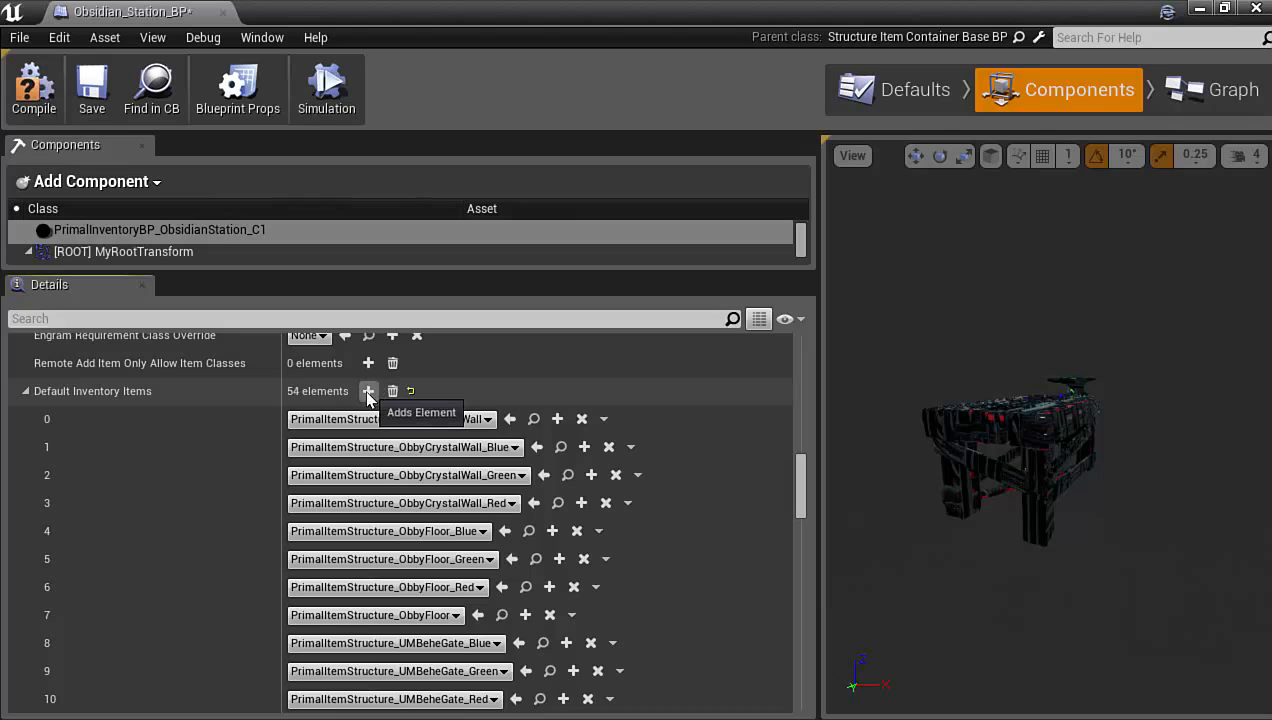
pyautogui.scroll(-8, 650, 528)
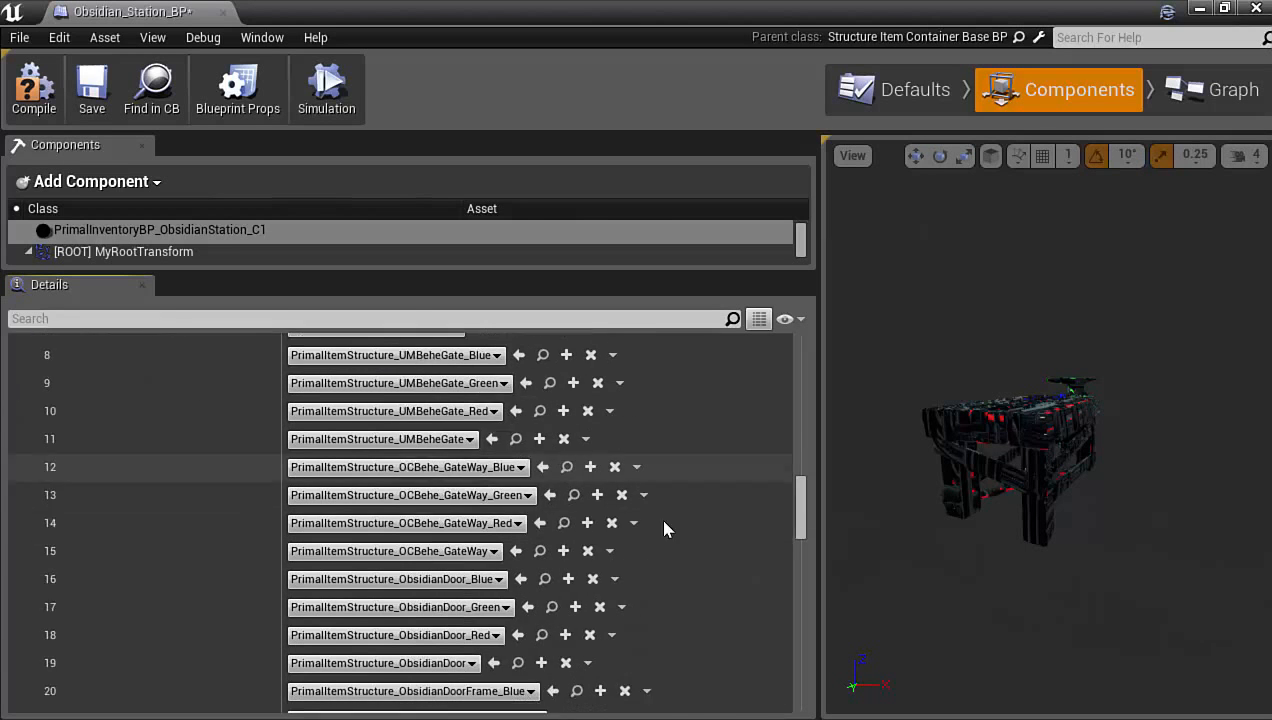
pyautogui.moveTo(805, 512); pyautogui.dragTo(805, 583)
# Place the blueprint window beside the asset browser and filter the Ladder folder's assets by "primal"
pyautogui.moveTo(556, 4); pyautogui.dragTo(1271, 128)
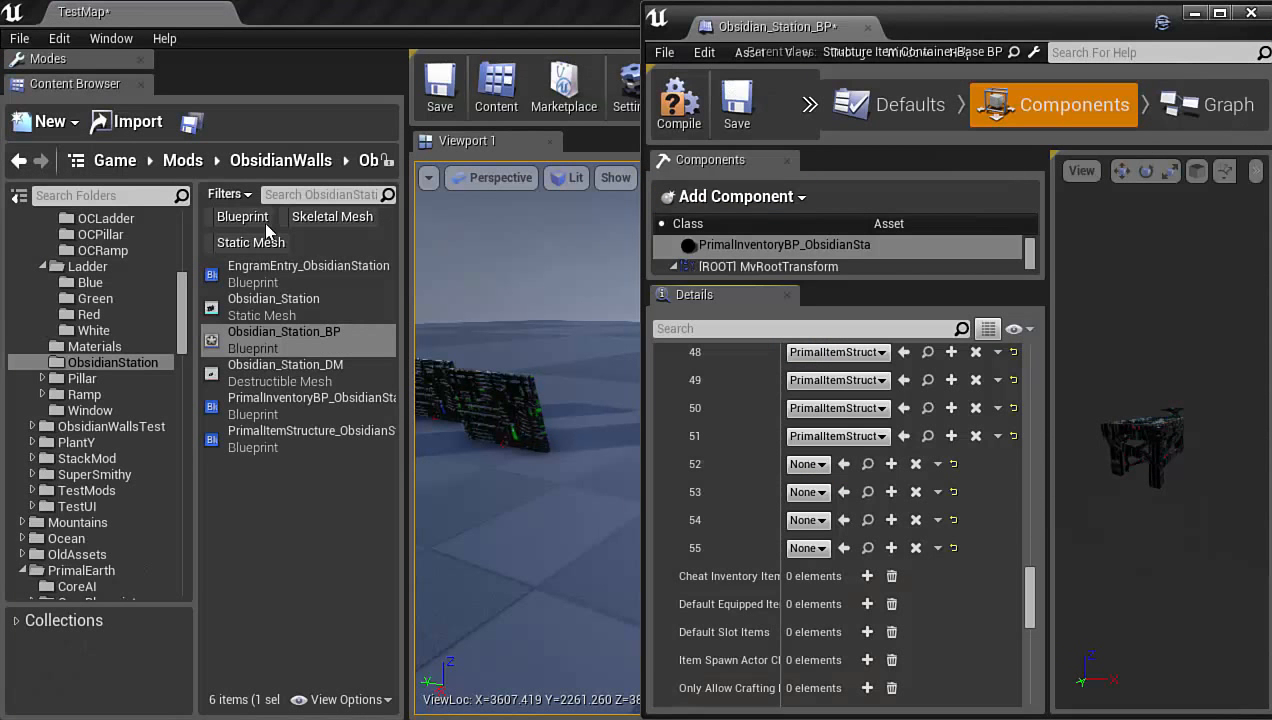
pyautogui.click(100, 283)
pyautogui.click(95, 266)
pyautogui.click(313, 195)
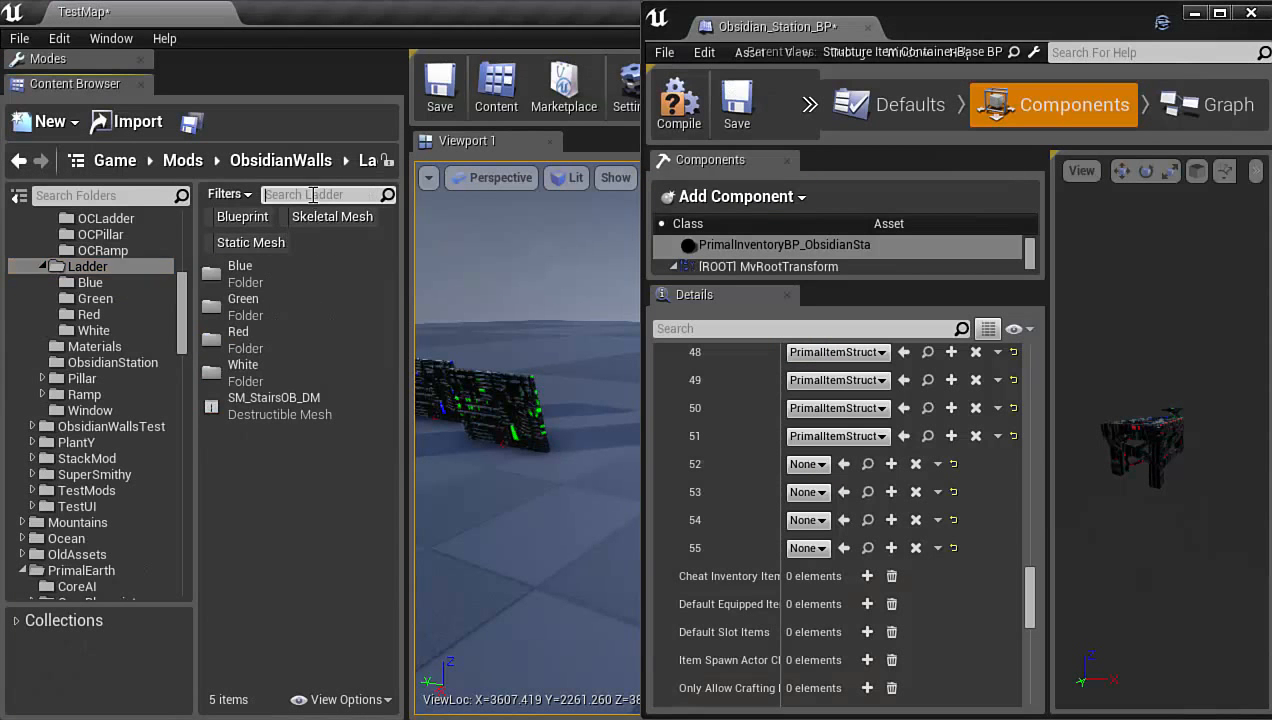
pyautogui.write('primal')
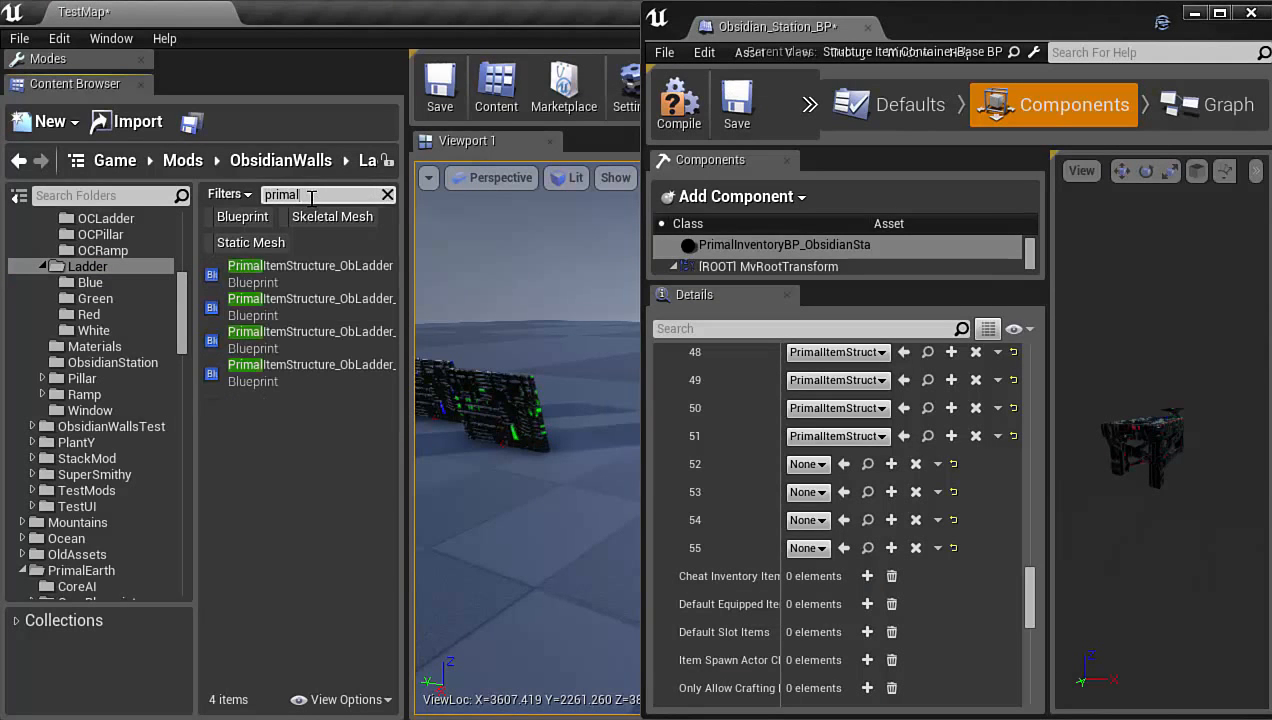
# Assign PrimalItemStructure_ObLadder and its Blue, Green and Red variants to elements 52 to 55 of Default Inventory Items
pyautogui.click(312, 275)
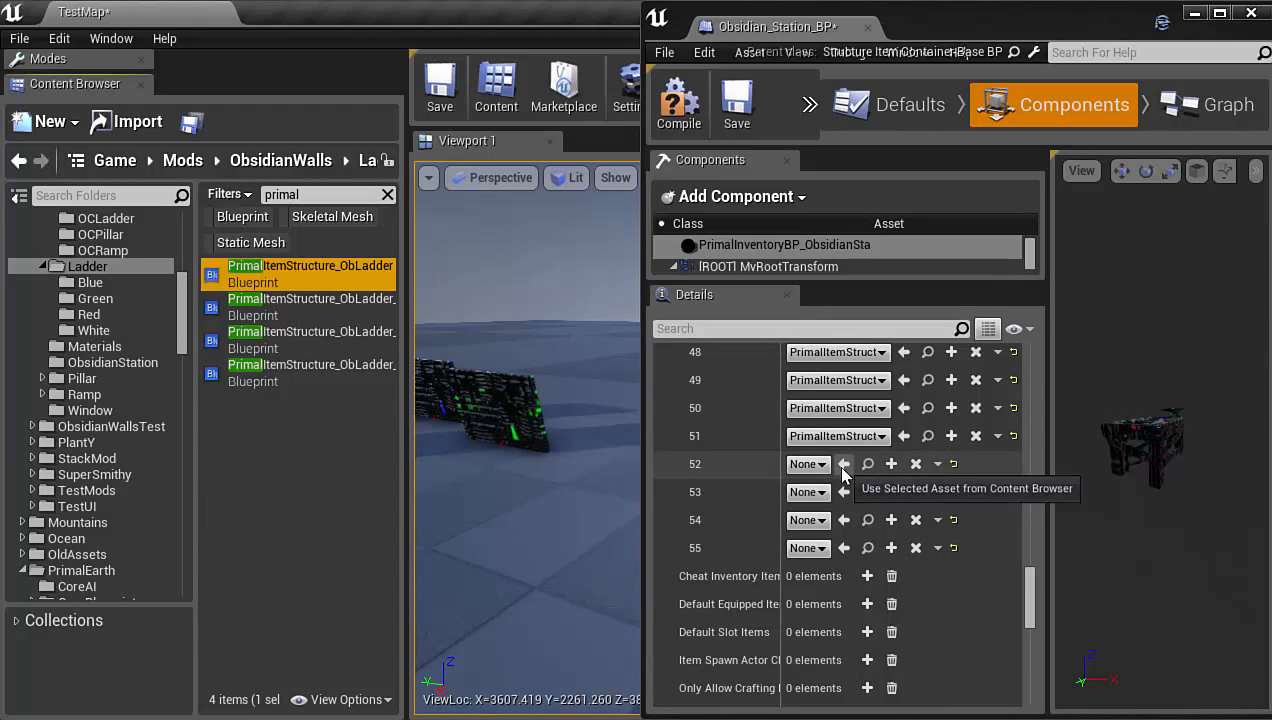
pyautogui.click(844, 464)
pyautogui.click(280, 305)
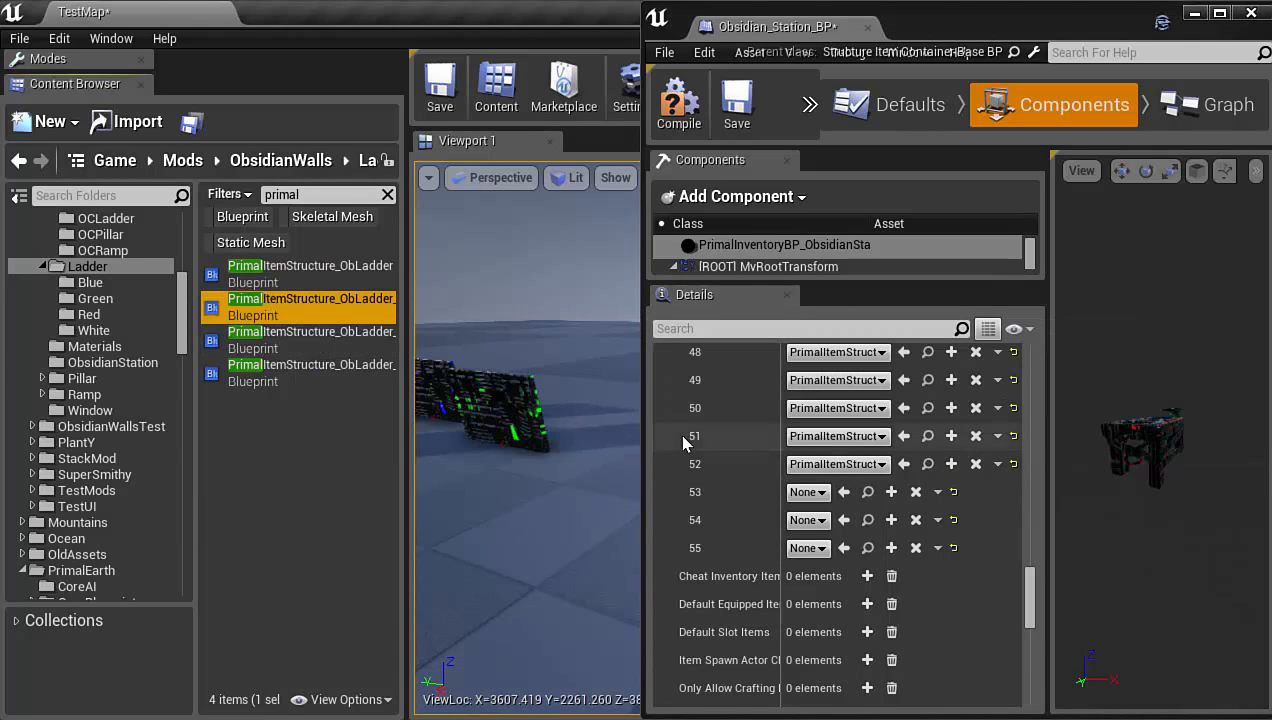
pyautogui.click(844, 492)
pyautogui.click(370, 341)
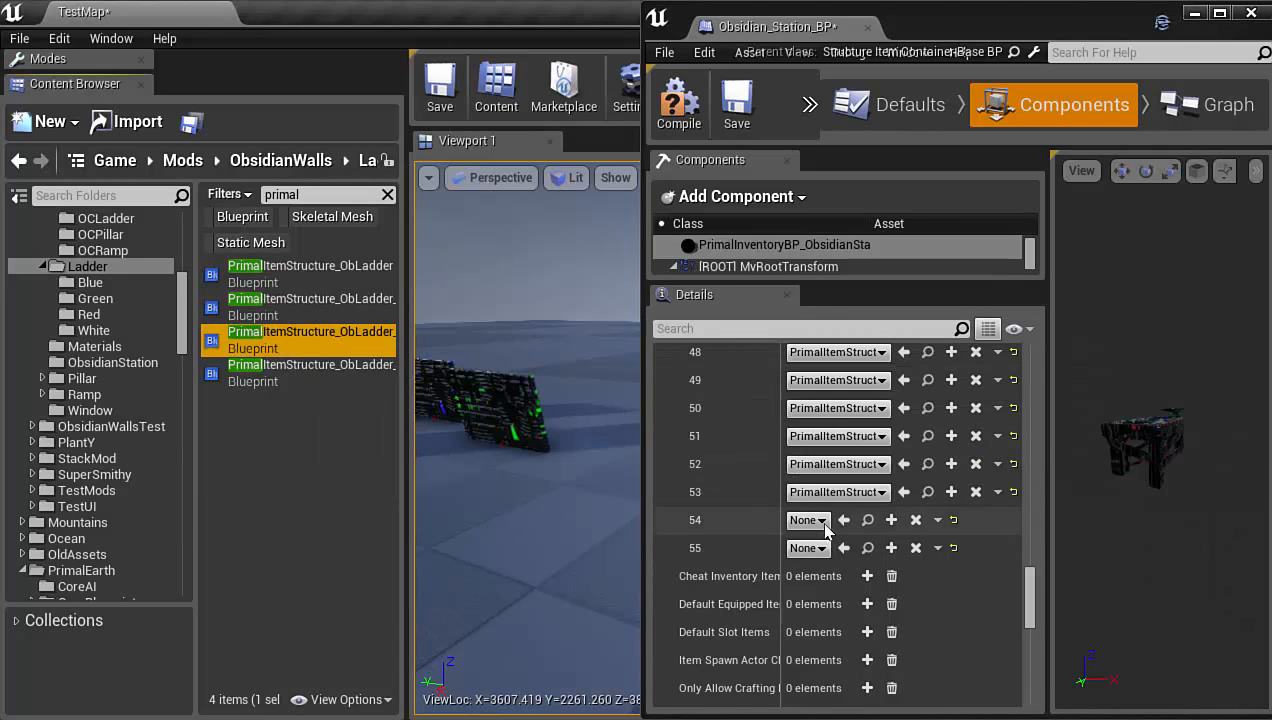
pyautogui.click(844, 522)
pyautogui.click(310, 366)
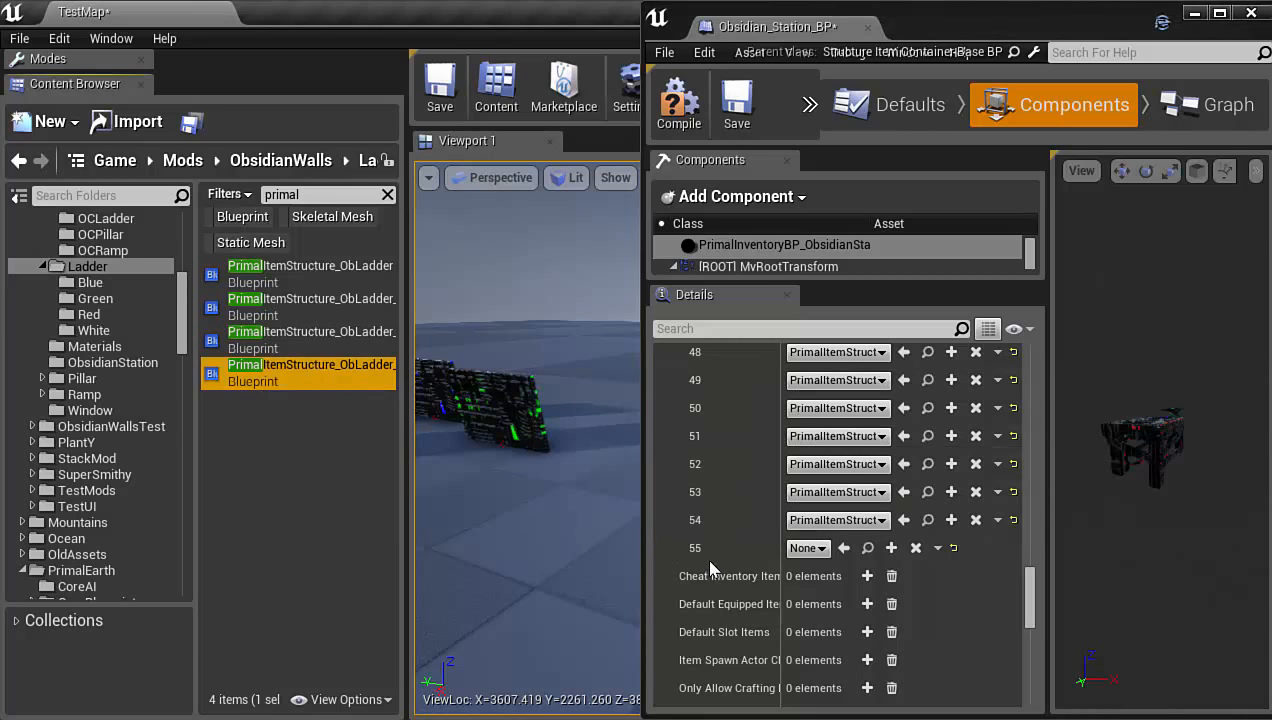
pyautogui.click(844, 548)
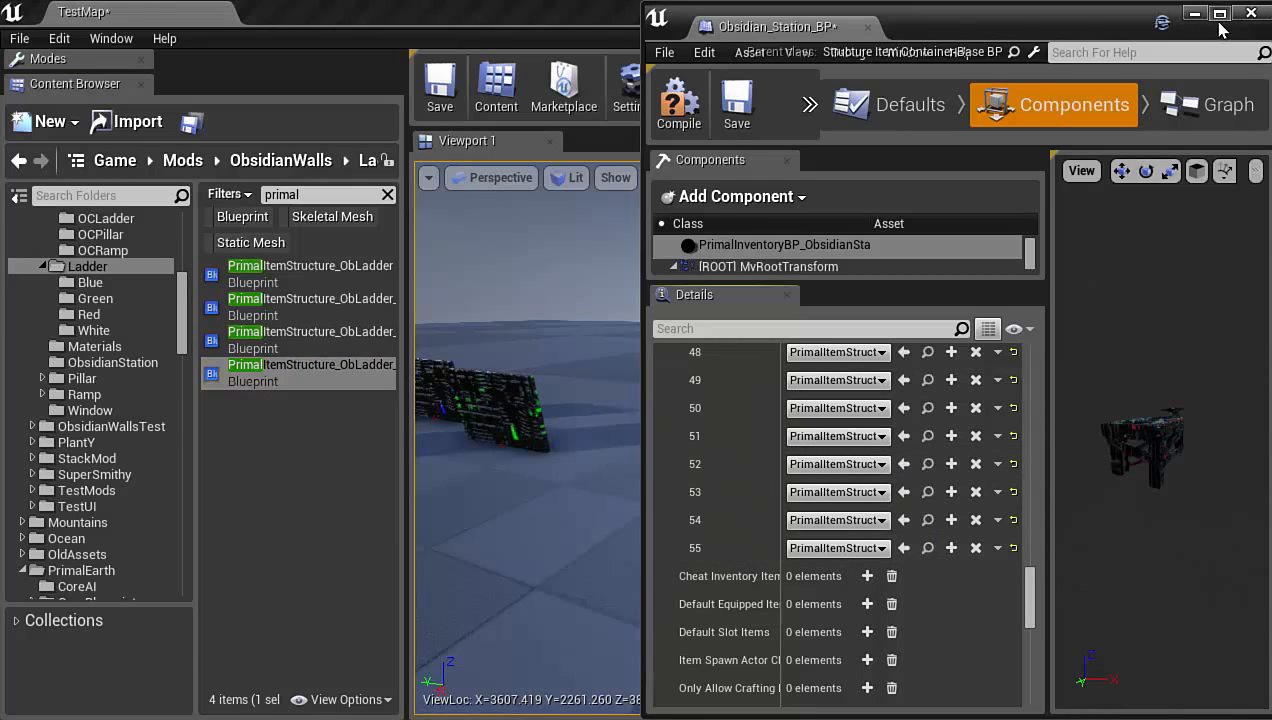
# Maximize the blueprint window and add four elements, 52 to 55, to Default Engrams
pyautogui.click(1219, 18)
pyautogui.scroll(-3, 740, 546)
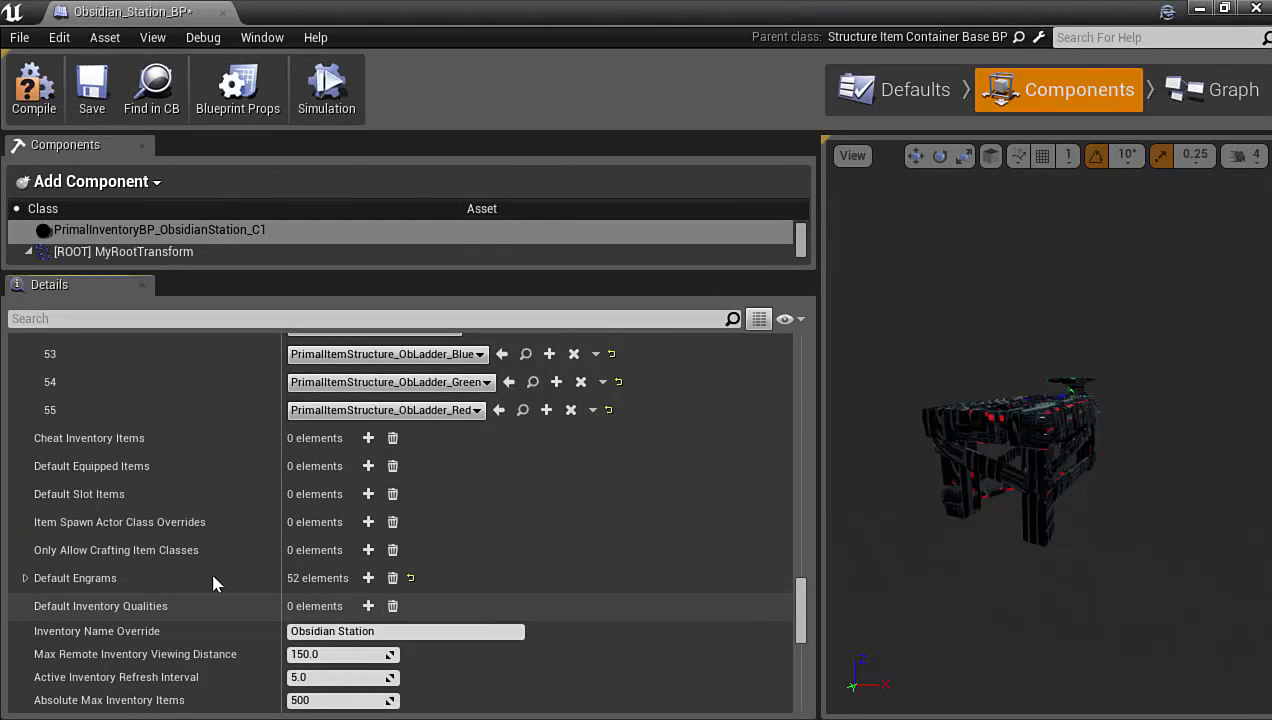
pyautogui.click(25, 578)
pyautogui.click(25, 578)
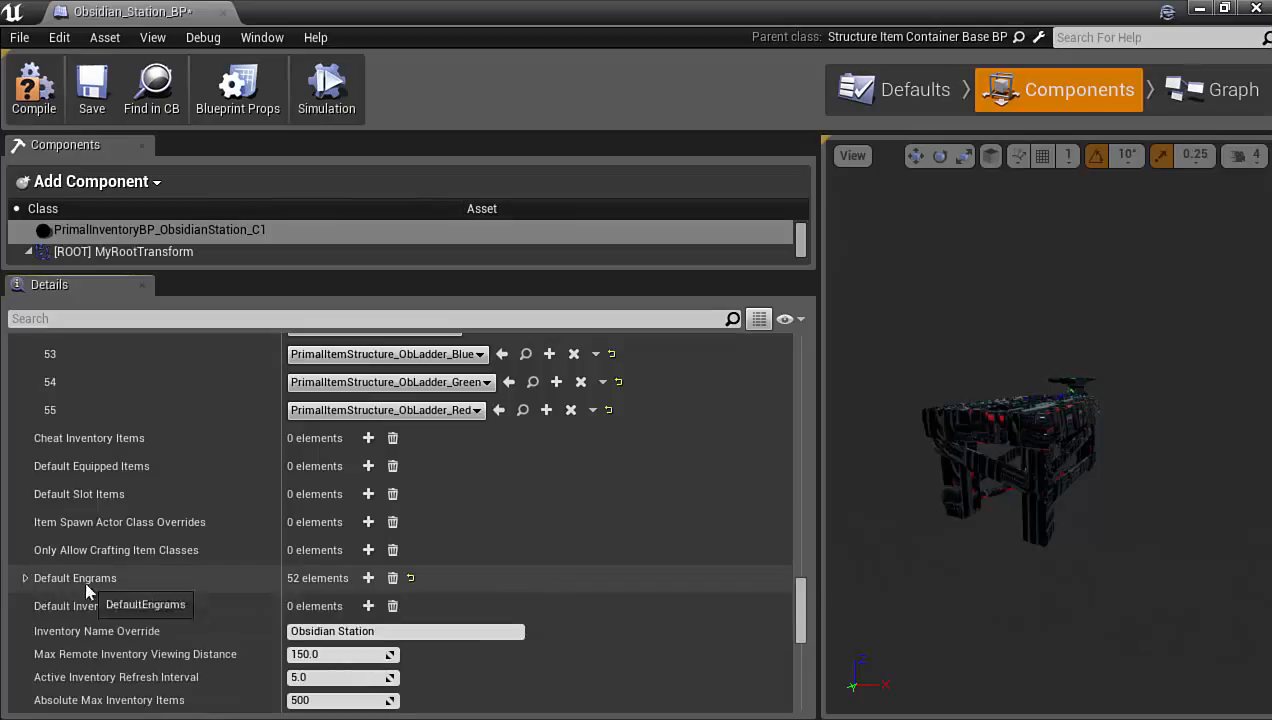
pyautogui.click(25, 578)
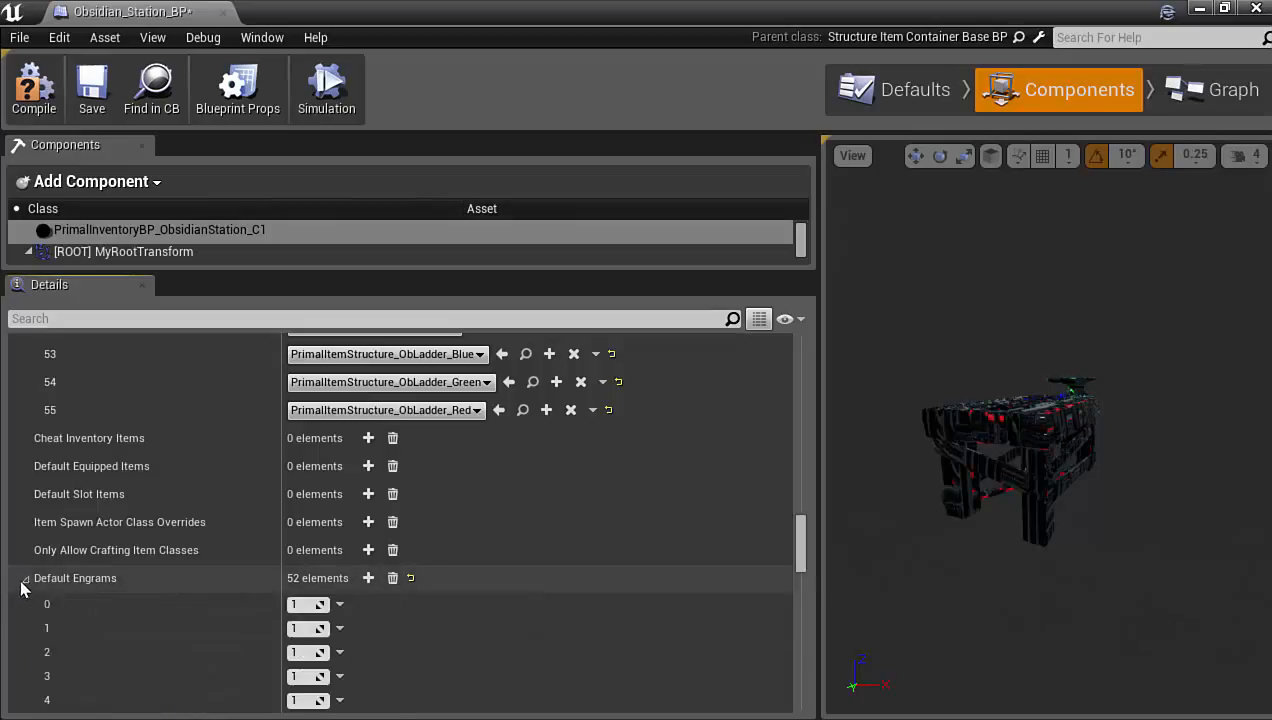
pyautogui.click(368, 578)
pyautogui.scroll(-8, 556, 575)
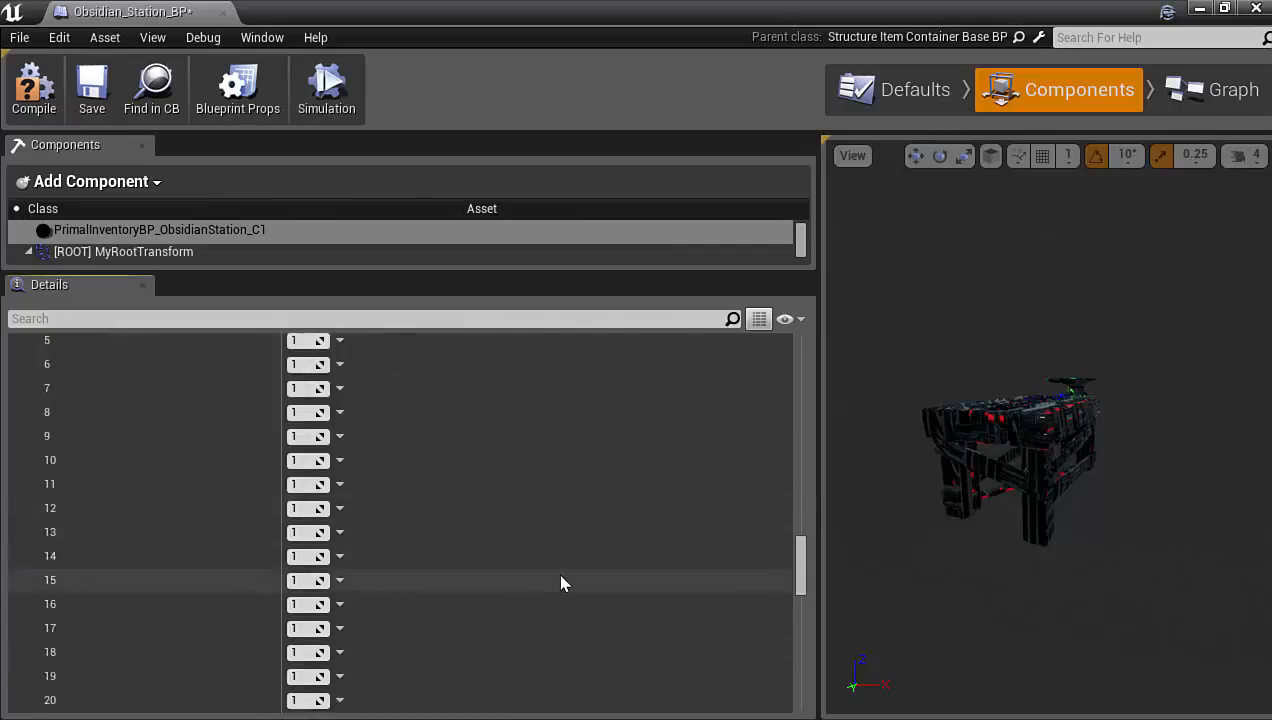
pyautogui.scroll(-10, 556, 575)
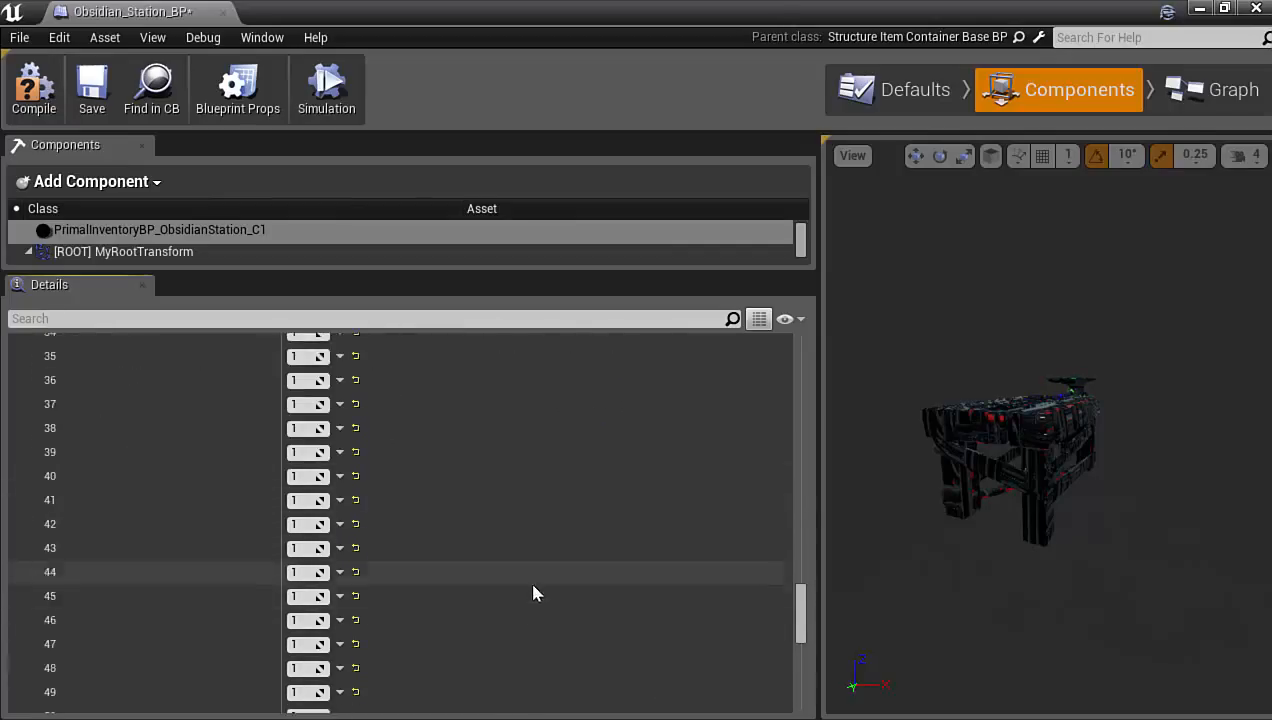
pyautogui.scroll(-4, 540, 585)
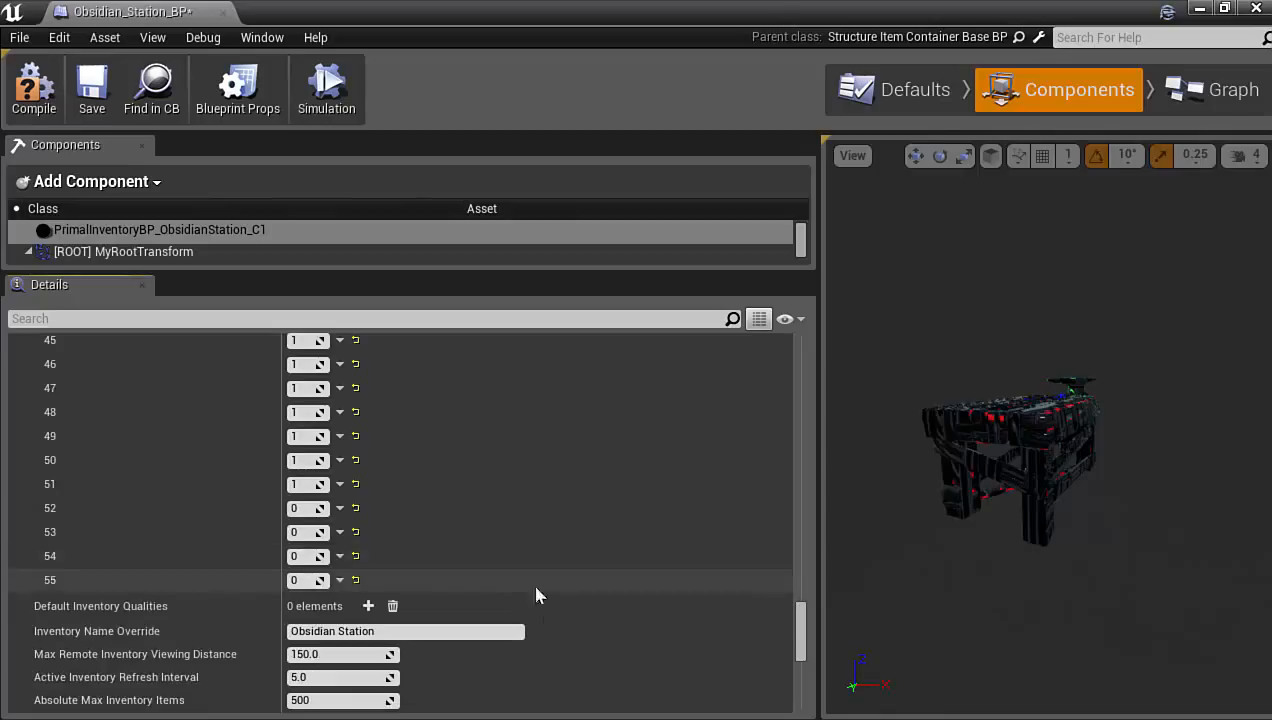
# Set Default Engrams elements 52 to 55 to 1, and compile and save the blueprint
pyautogui.click(300, 508)
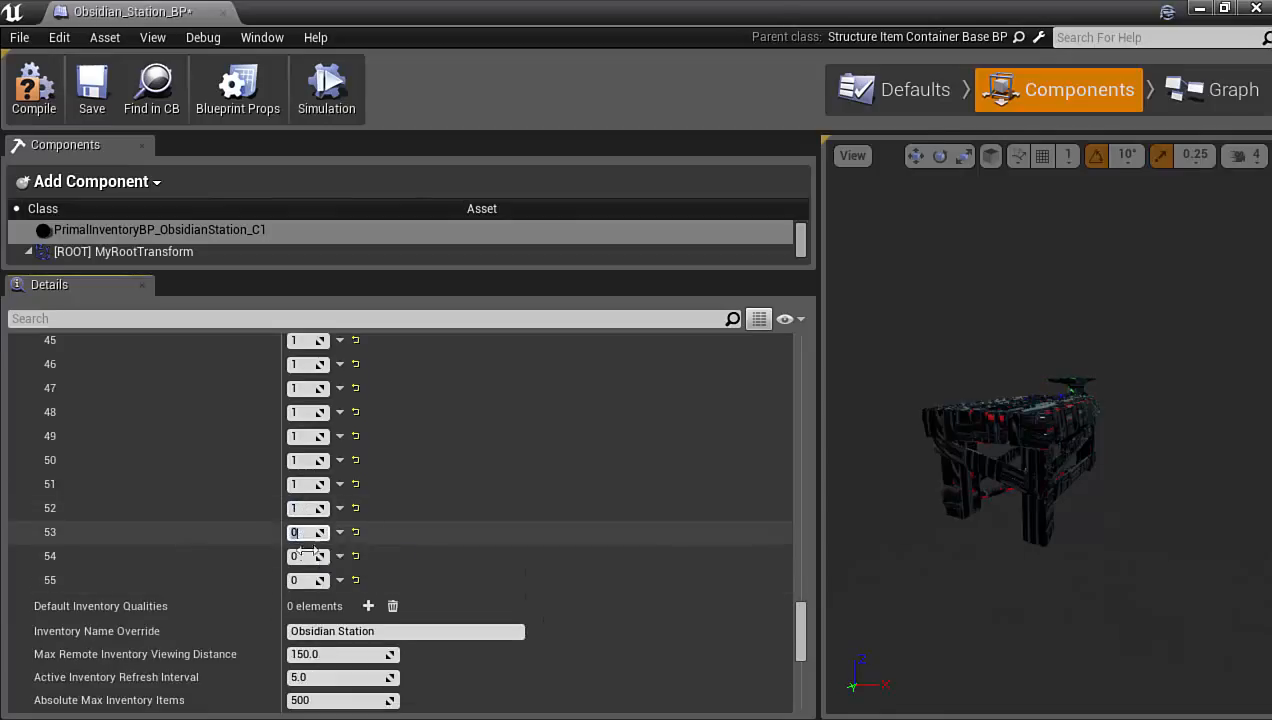
pyautogui.write('1')
pyautogui.click(306, 555)
pyautogui.write('1')
pyautogui.click(303, 580)
pyautogui.write('1')
pyautogui.press('Return')
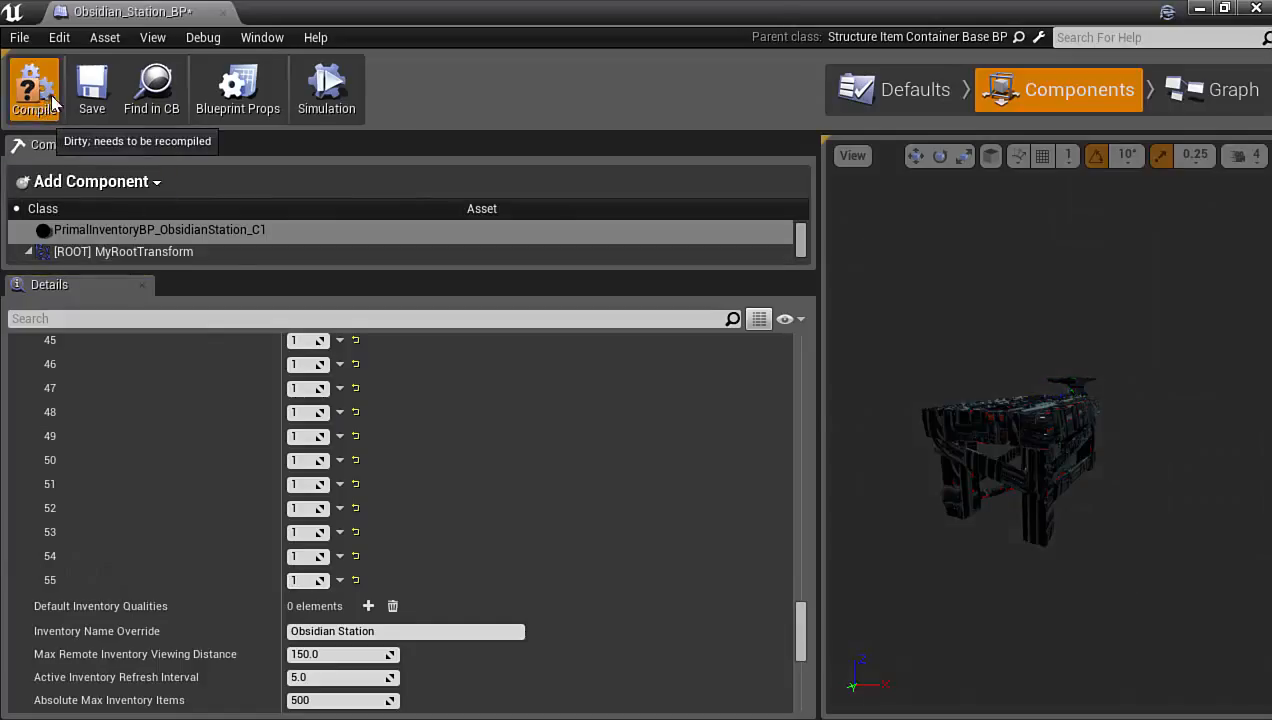
pyautogui.click(52, 103)
pyautogui.click(92, 88)
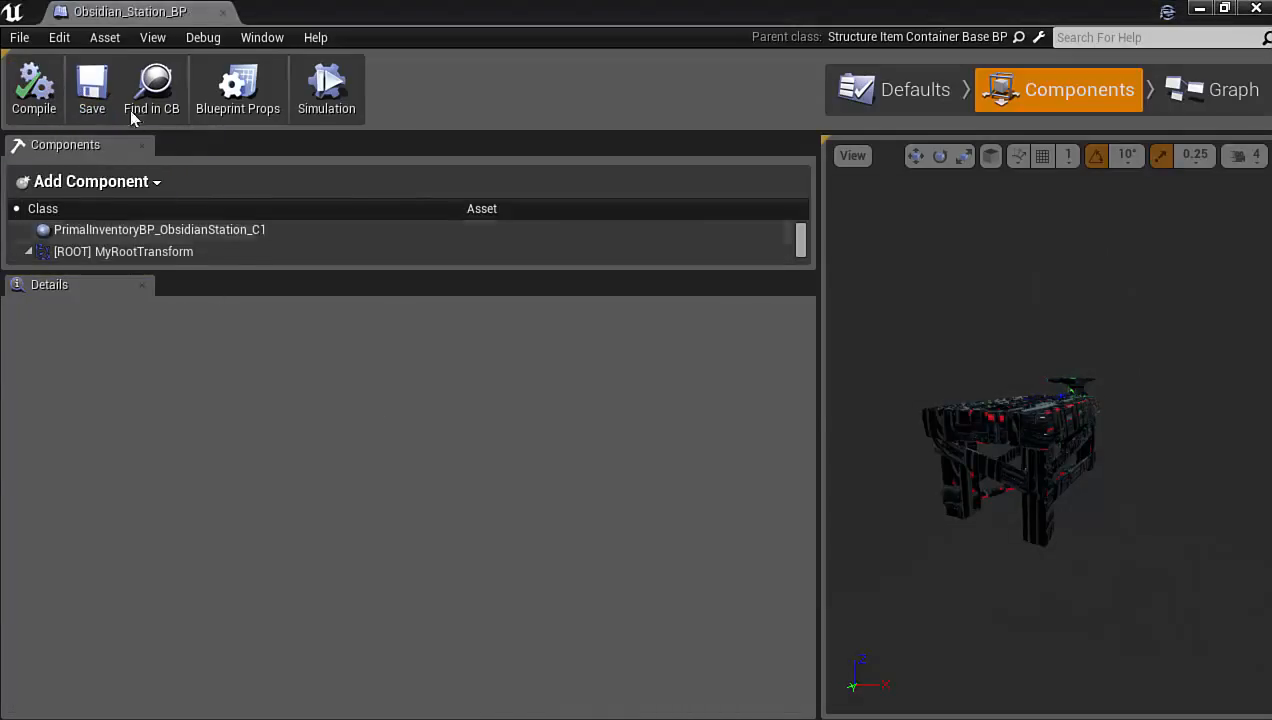
# Reselect the inventory component and check the element counts of Default Inventory Items and Default Engrams and the engram values
pyautogui.click(175, 230)
pyautogui.scroll(10, 520, 545)
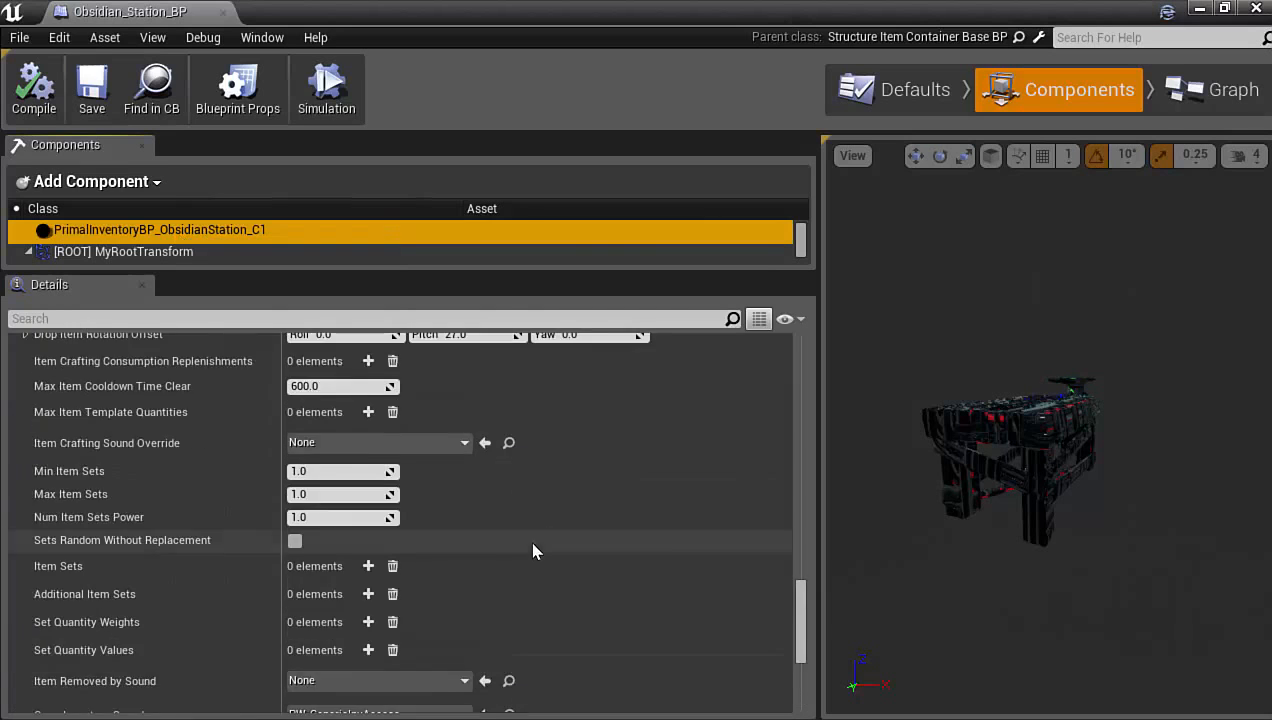
pyautogui.scroll(7, 510, 530)
pyautogui.scroll(-5, 300, 525)
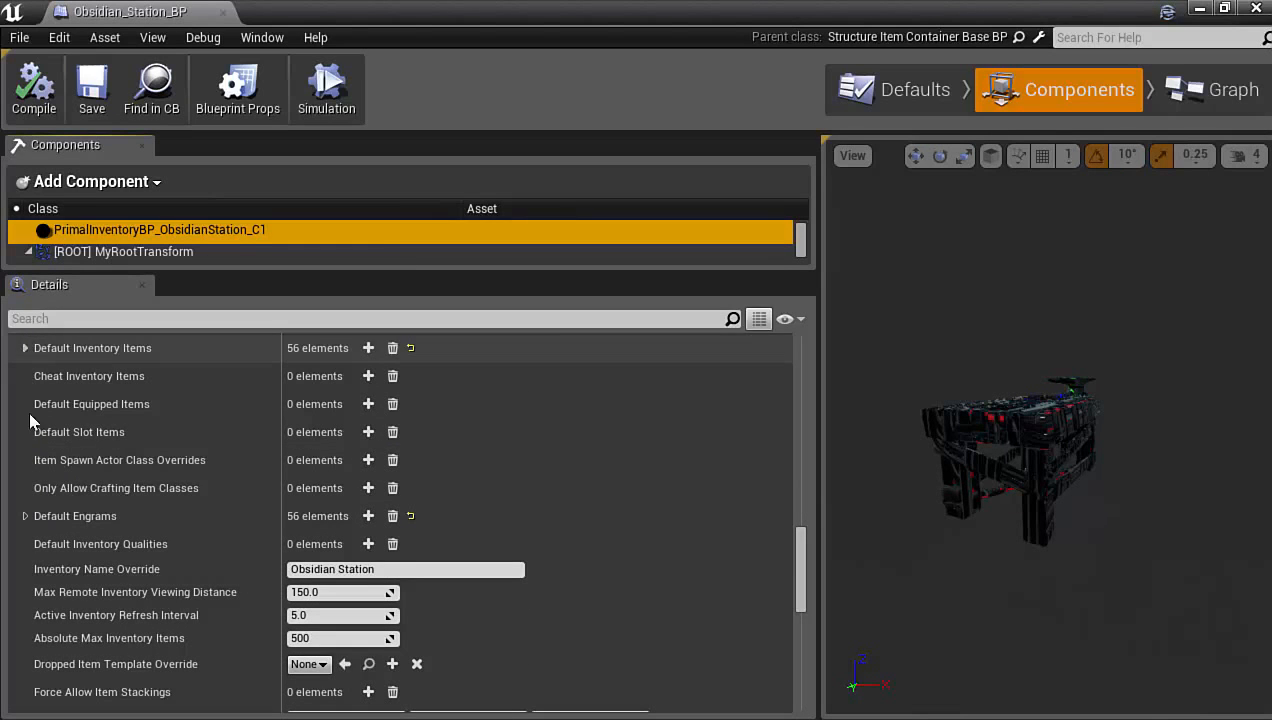
pyautogui.click(25, 516)
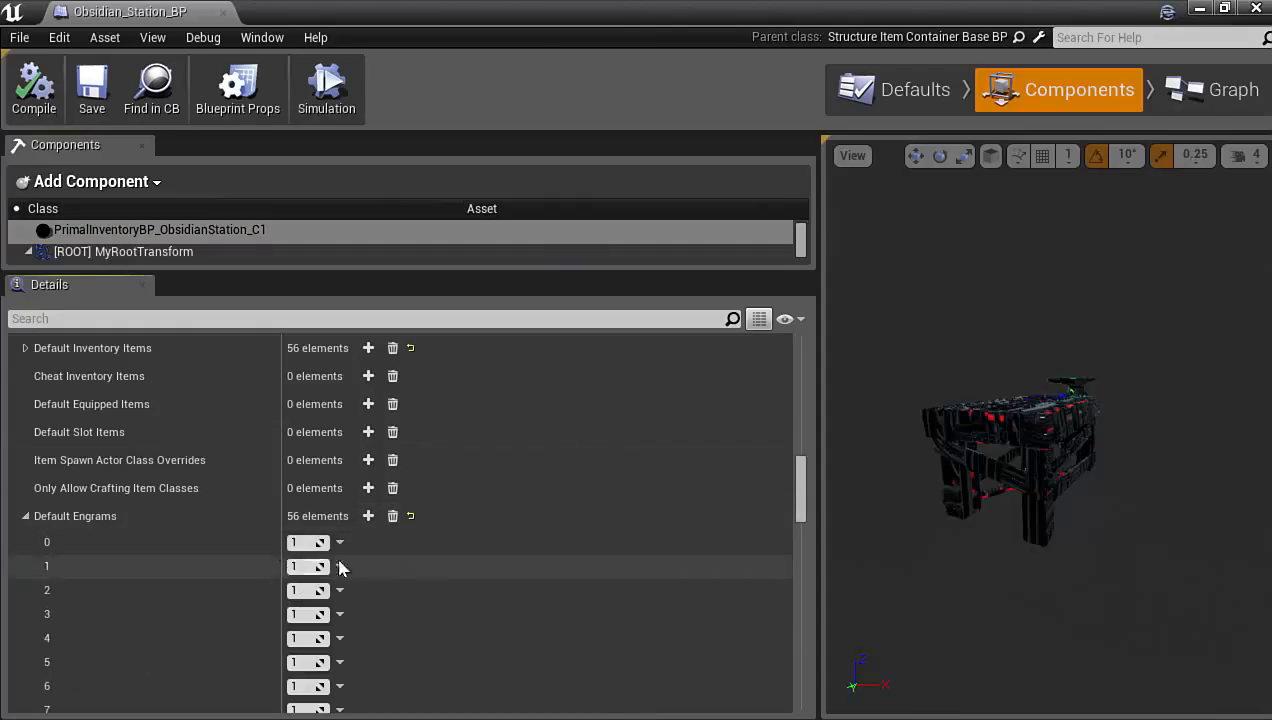
pyautogui.scroll(-7, 610, 680)
pyautogui.scroll(5, 660, 620)
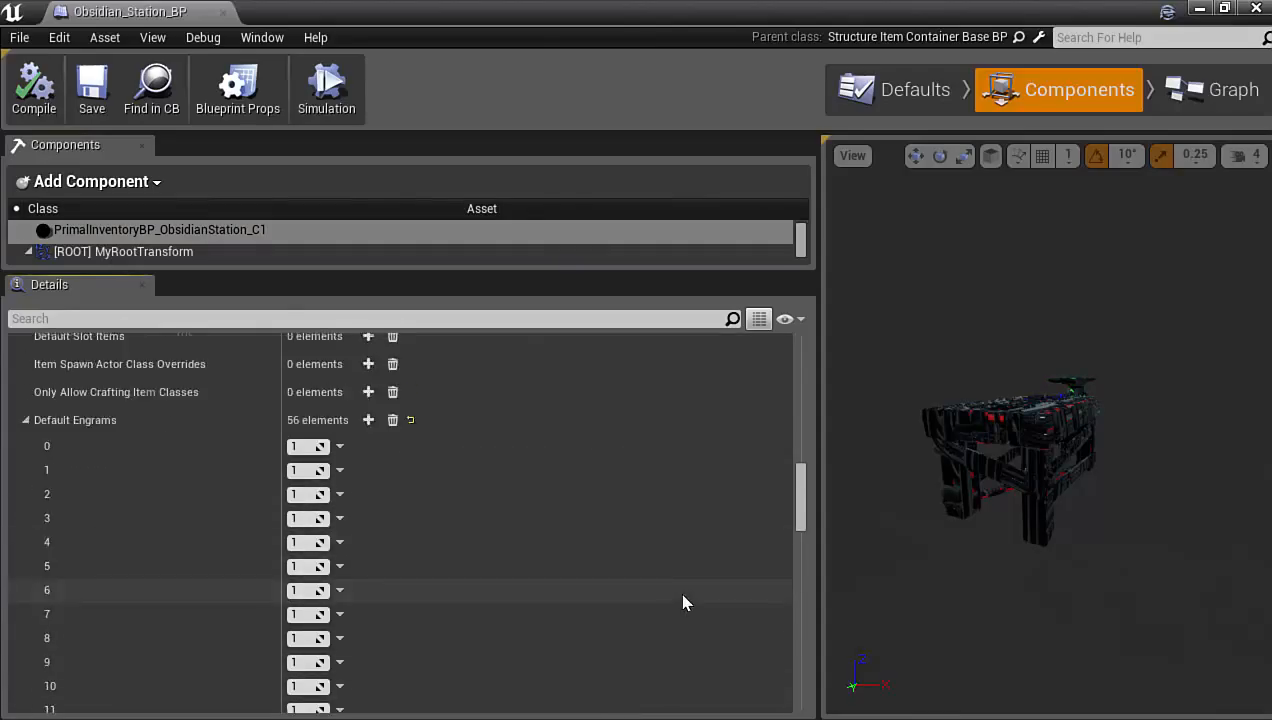
pyautogui.scroll(4, 600, 596)
pyautogui.scroll(-2, 420, 500)
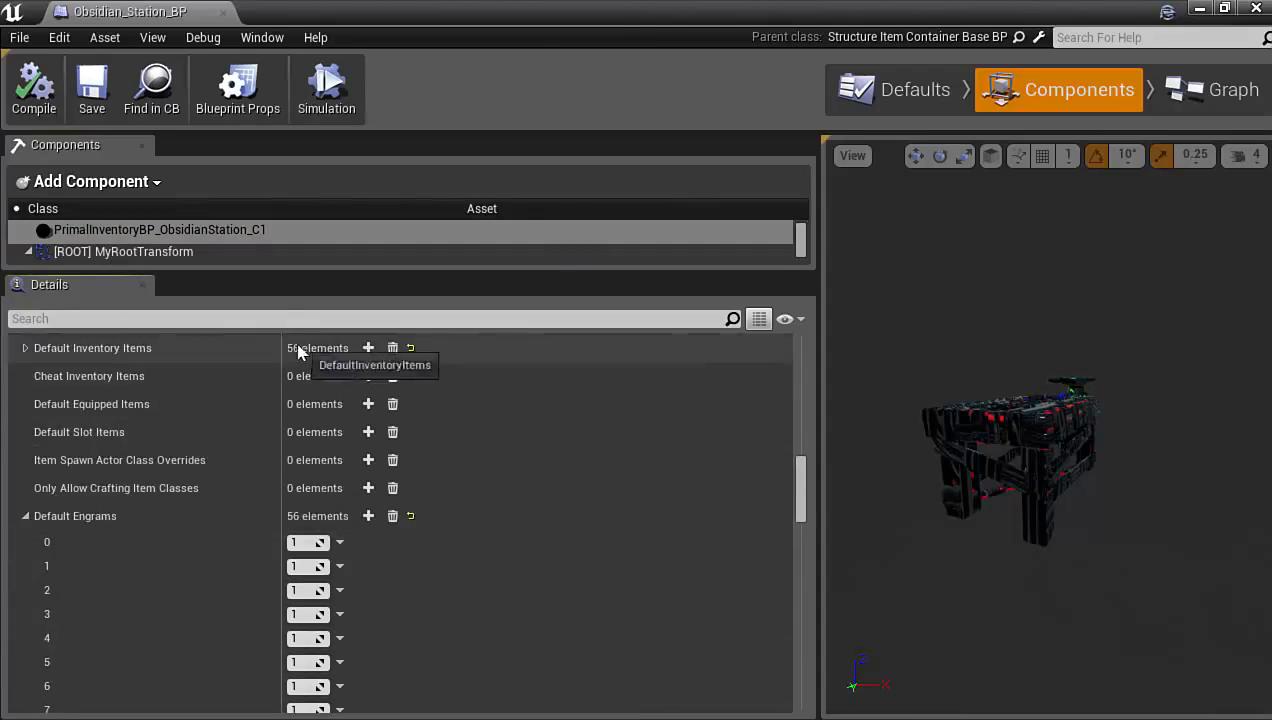
pyautogui.moveTo(806, 496); pyautogui.dragTo(819, 608)
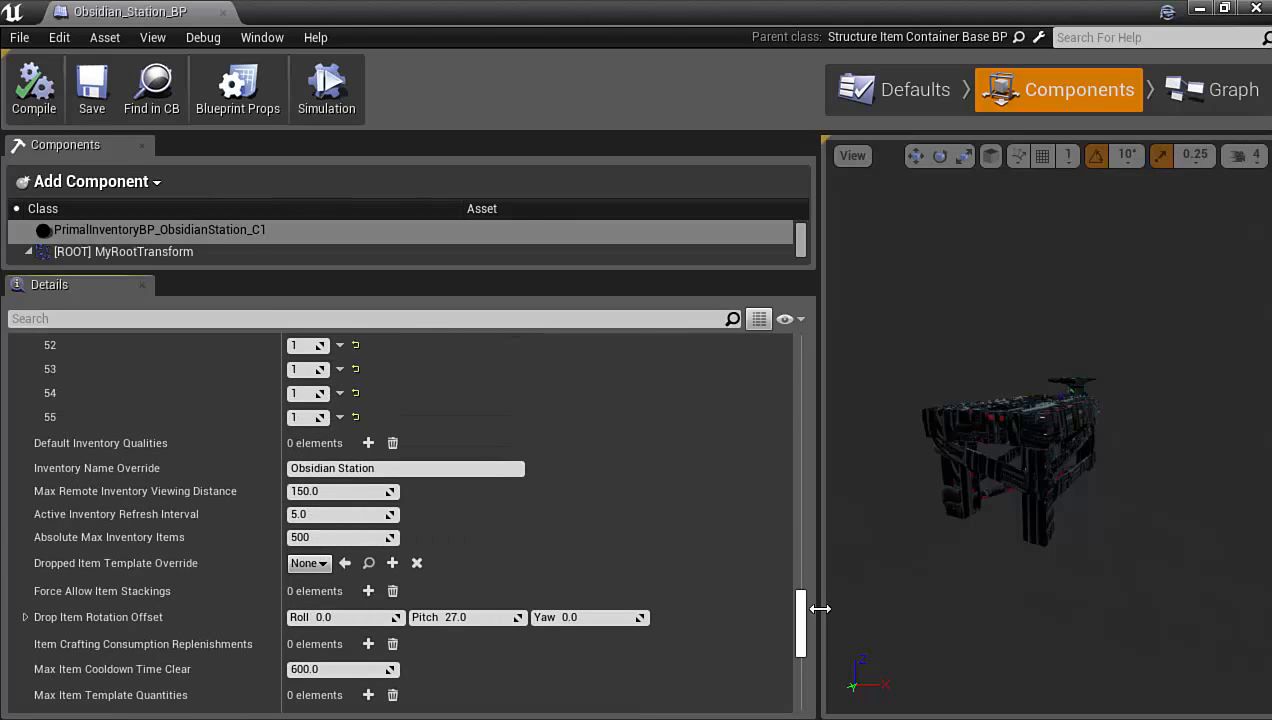
pyautogui.scroll(5, 704, 397)
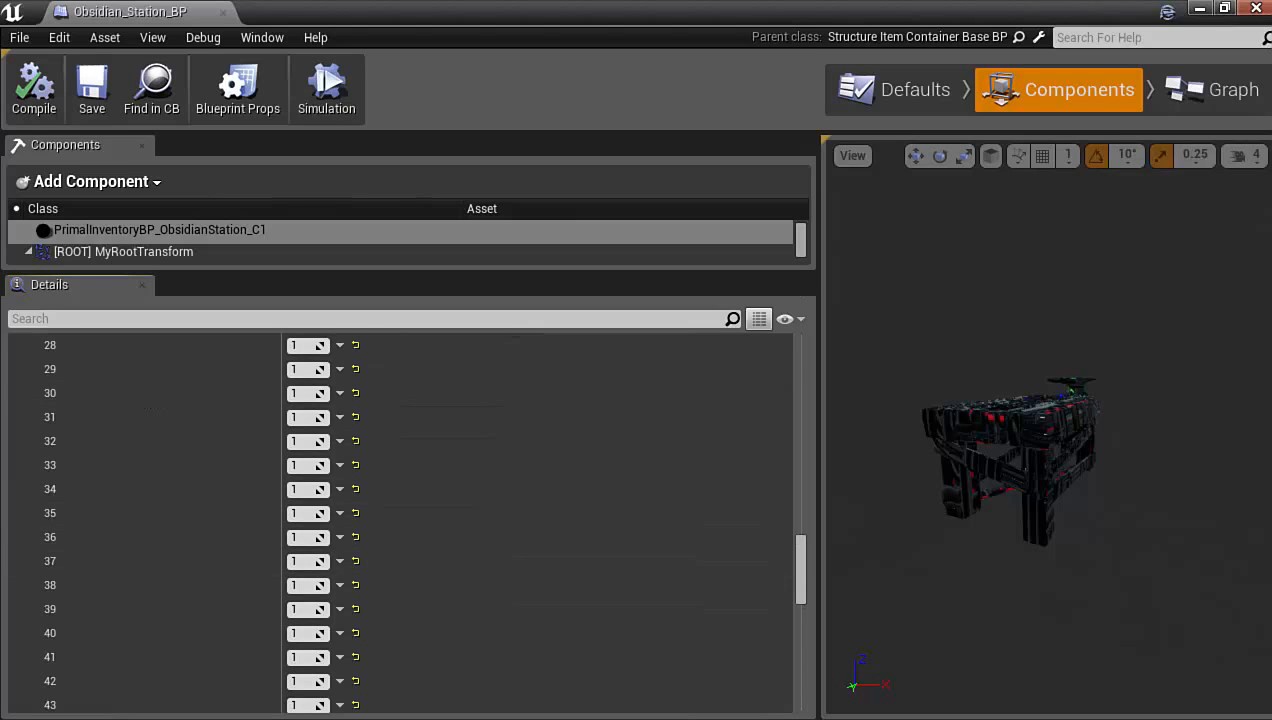
# Close the Obsidian_Station_BP blueprint and clear the Ladder folder's asset filter
pyautogui.click(1257, 8)
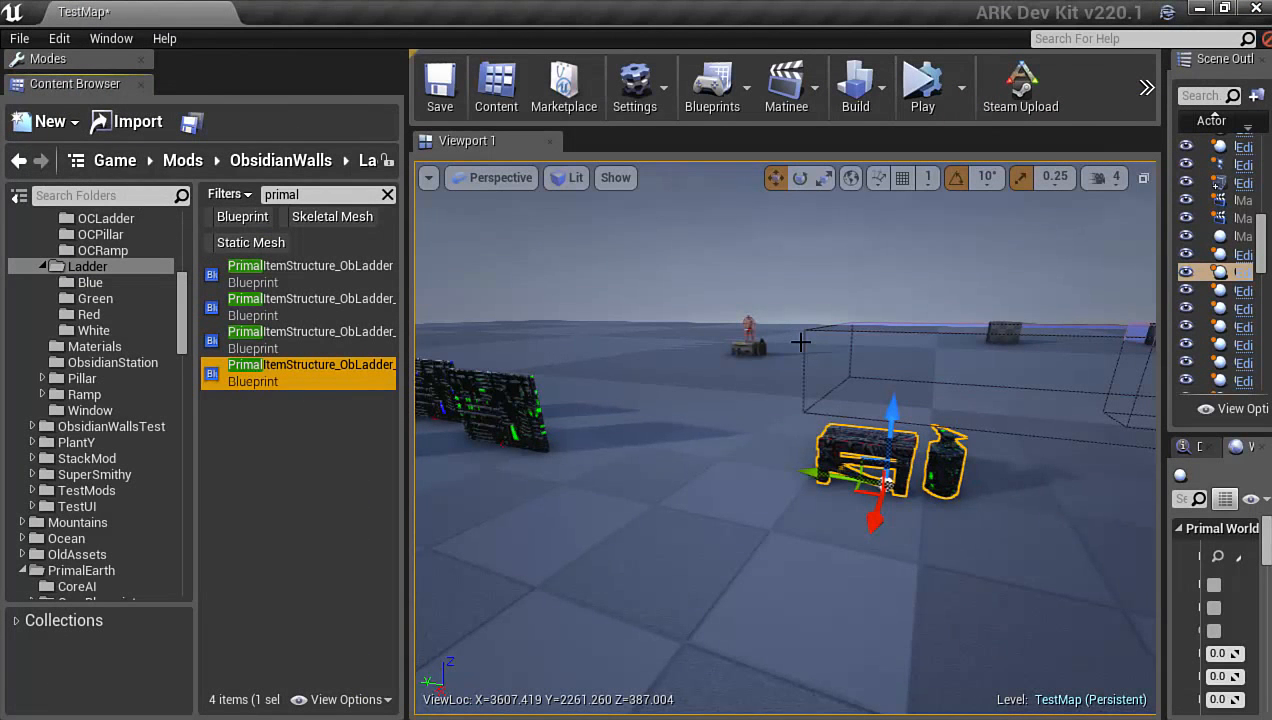
pyautogui.click(387, 195)
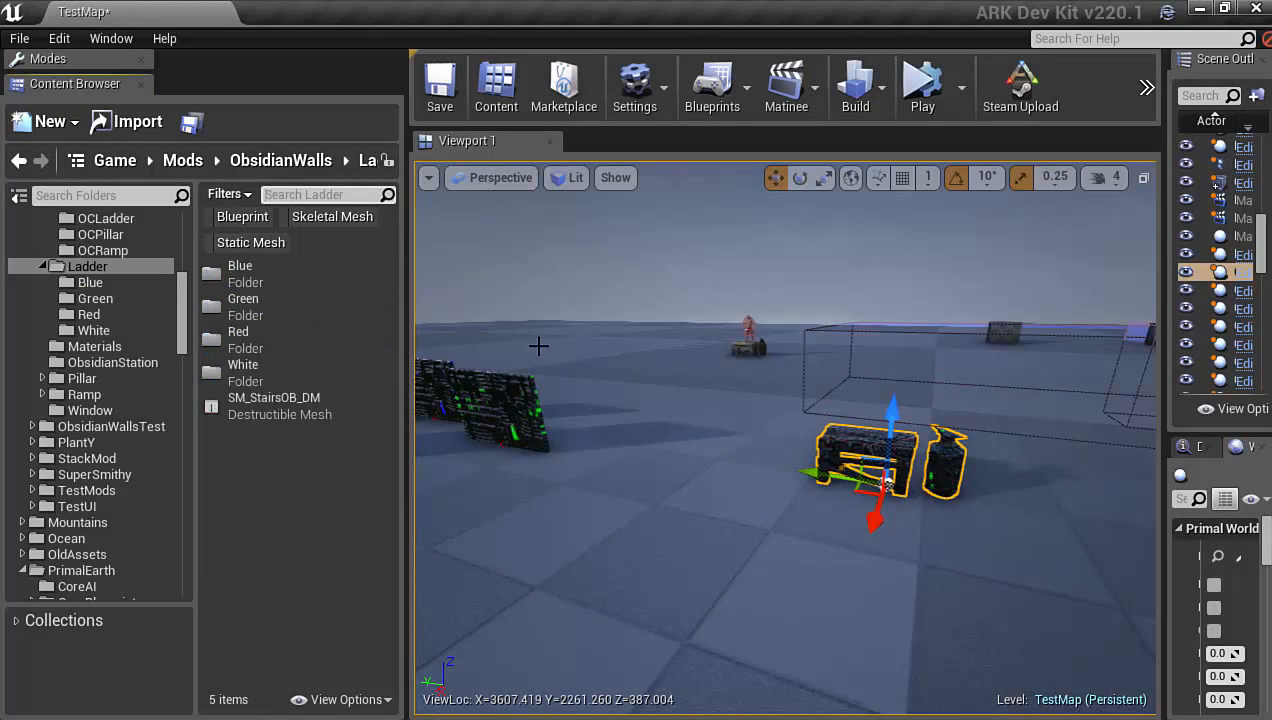
pyautogui.moveTo(852, 393); pyautogui.dragTo(918, 443, button='right')
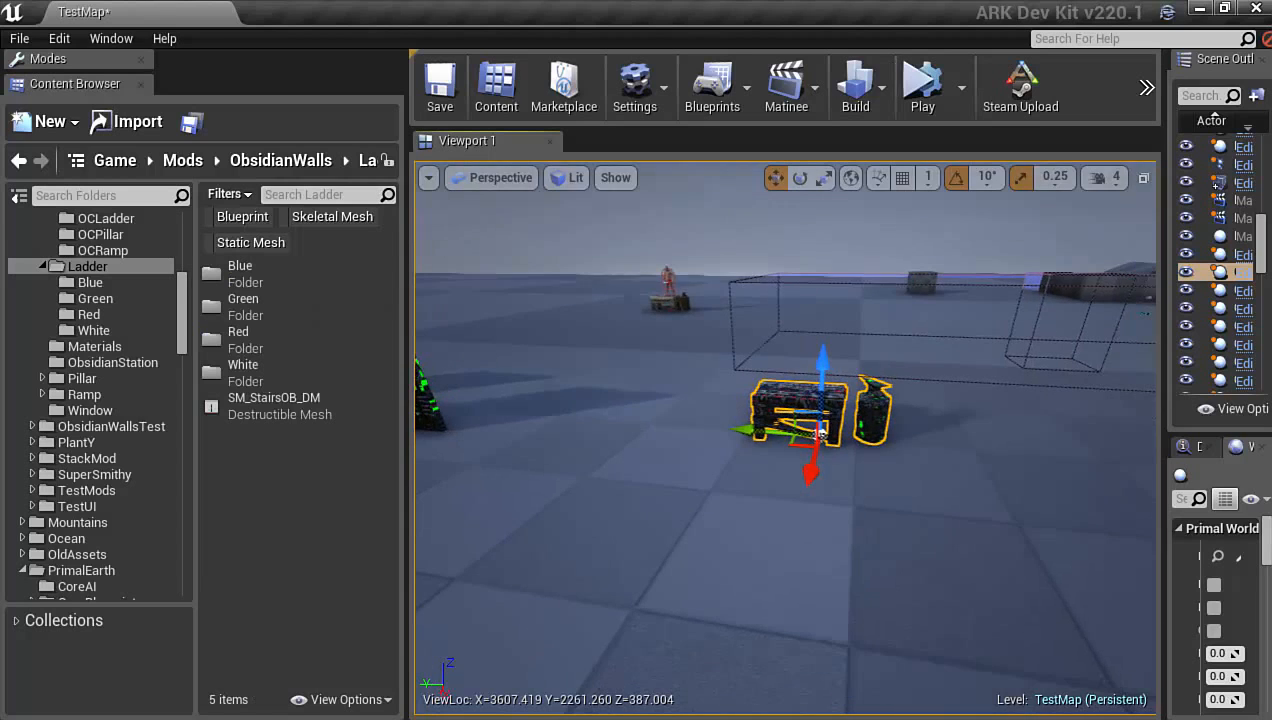
# Start playing the map beside the Obsidian Station, walk around and back to the station, and briefly access its inventory
pyautogui.rightClick(797, 489)
pyautogui.click(866, 426)
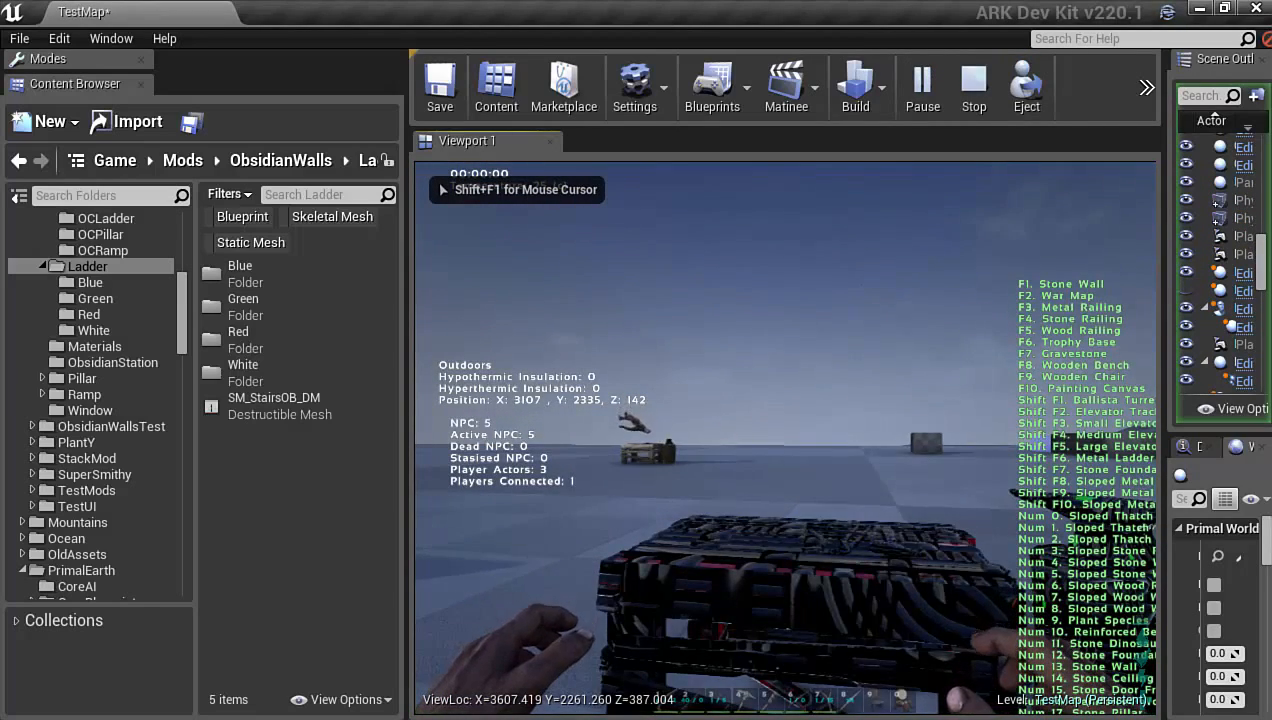
pyautogui.press('w')
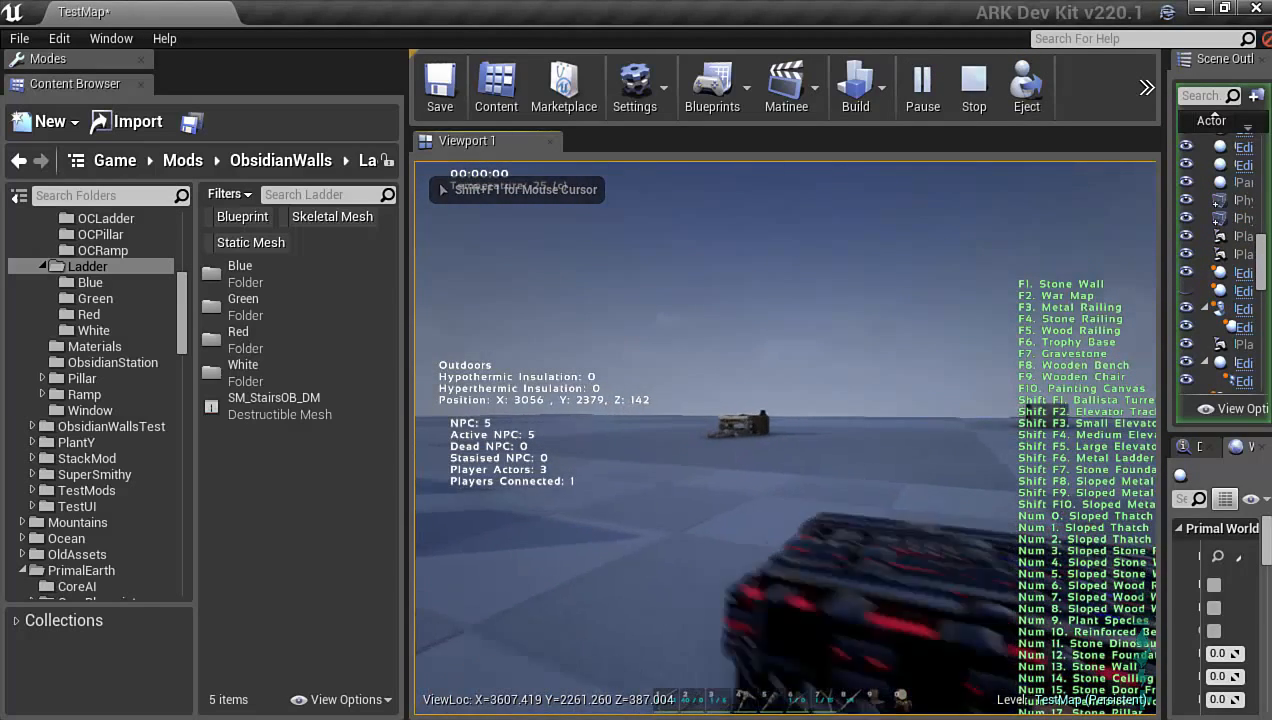
pyautogui.press('w')
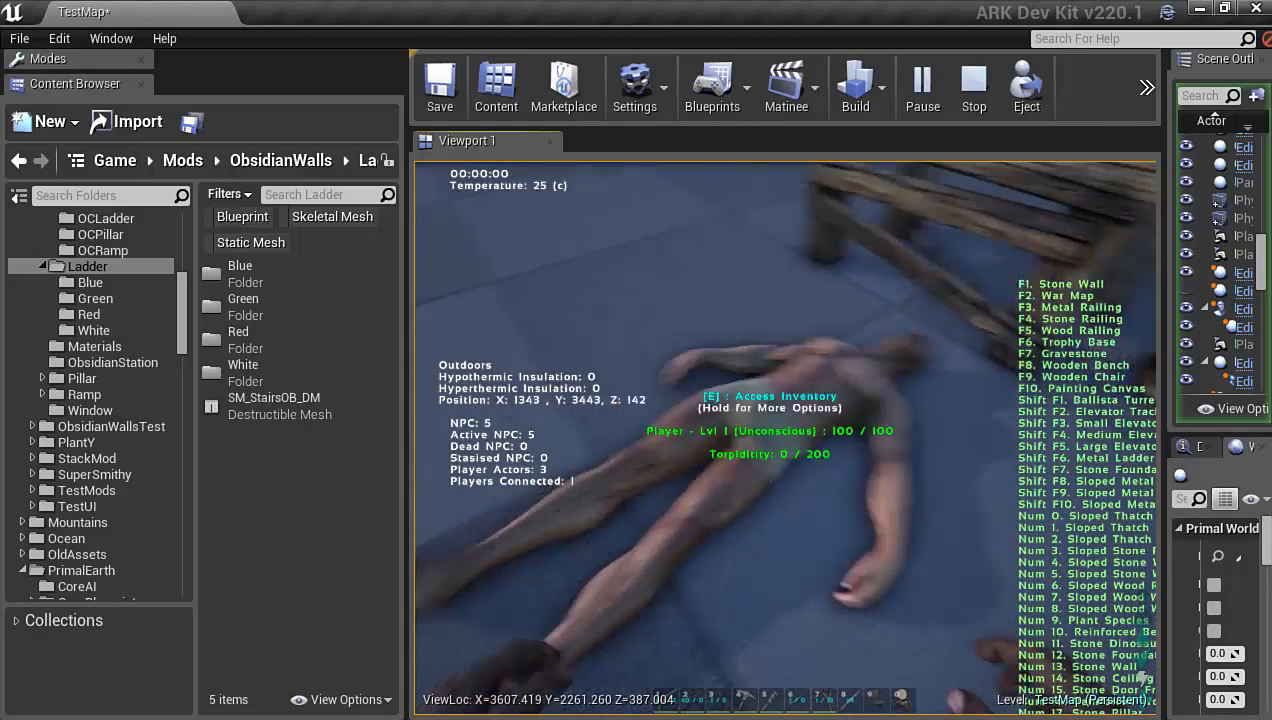
pyautogui.press('w')
pyautogui.press('w')
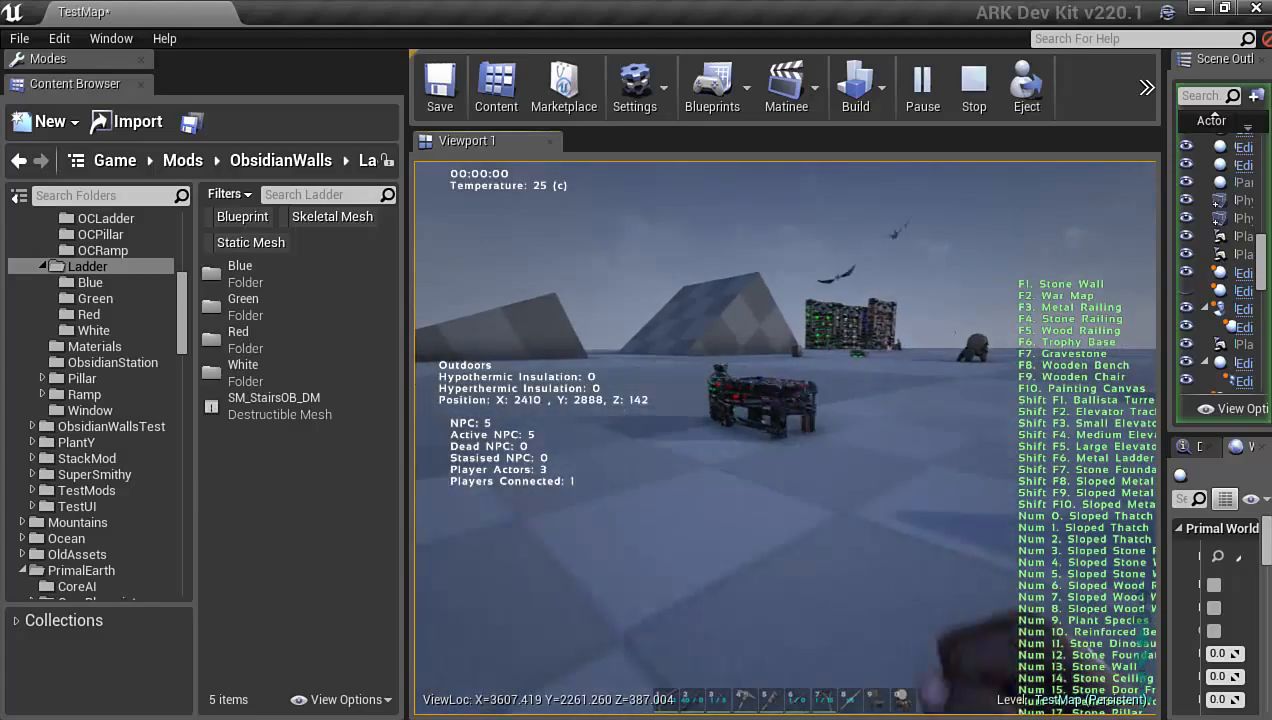
pyautogui.press('e')
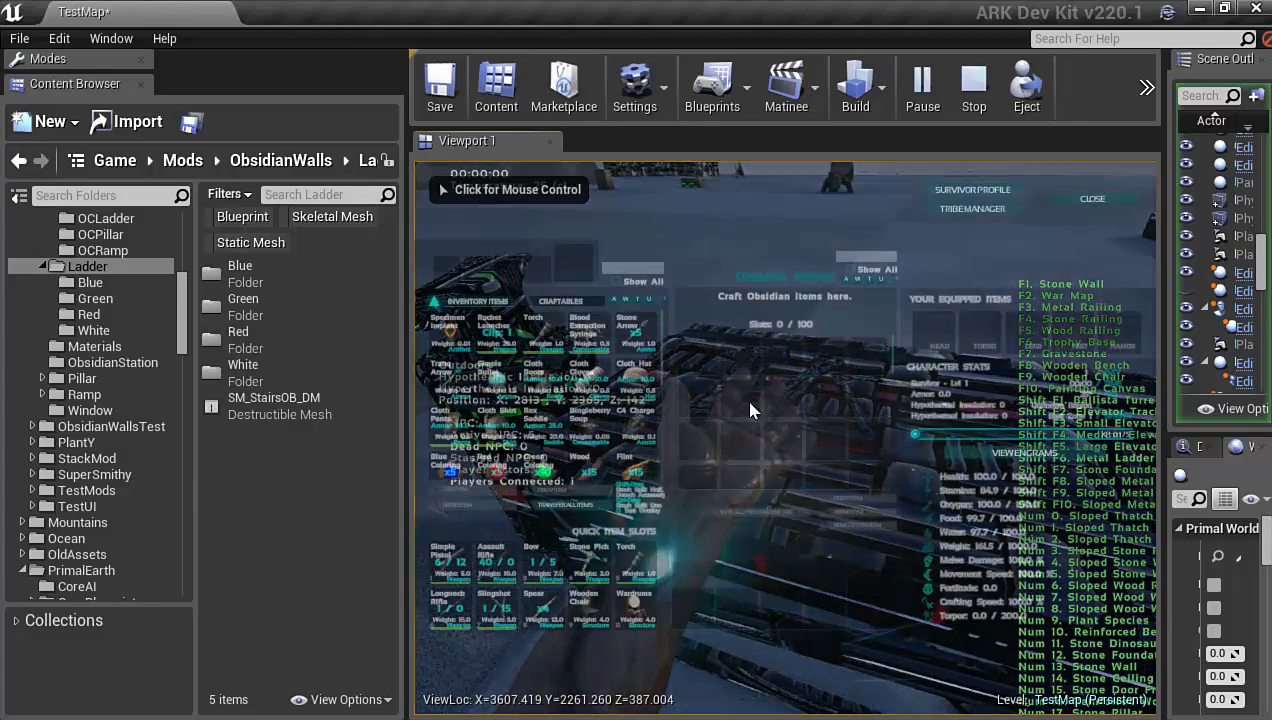
pyautogui.press('Escape')
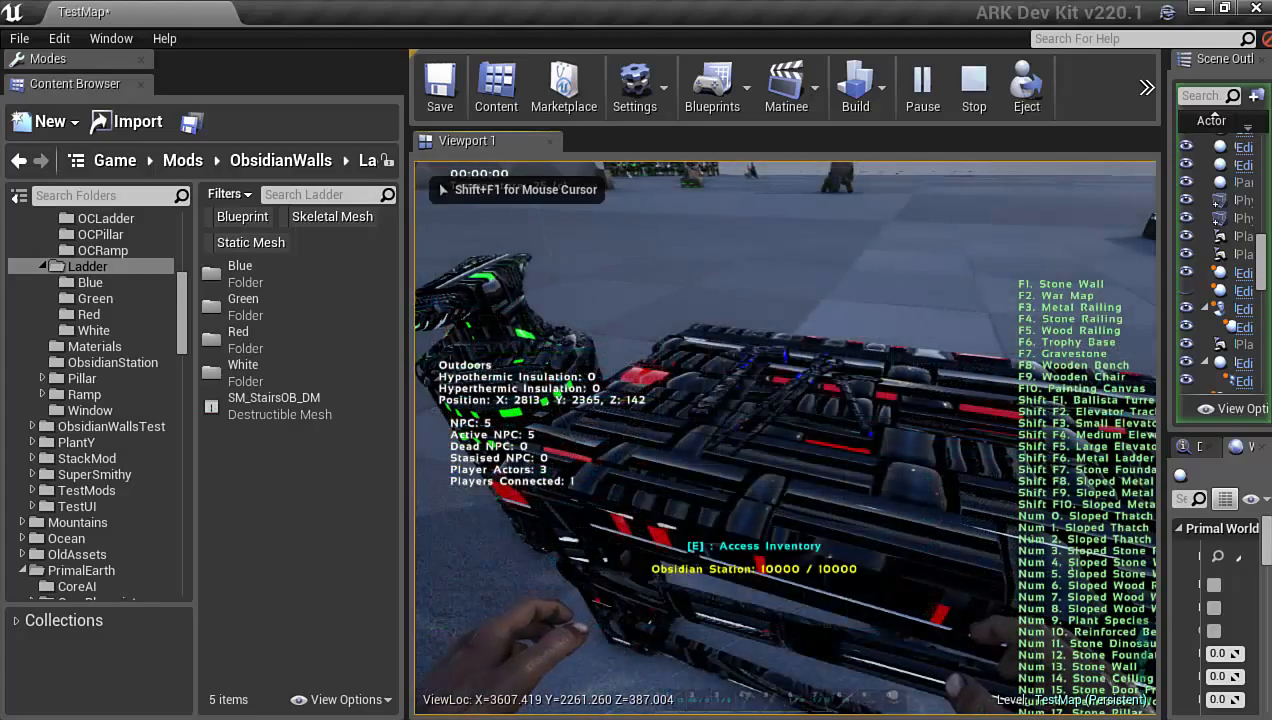
# Run the GiveEngrams console command to unlock the engrams for the player
pyautogui.press('Tab')
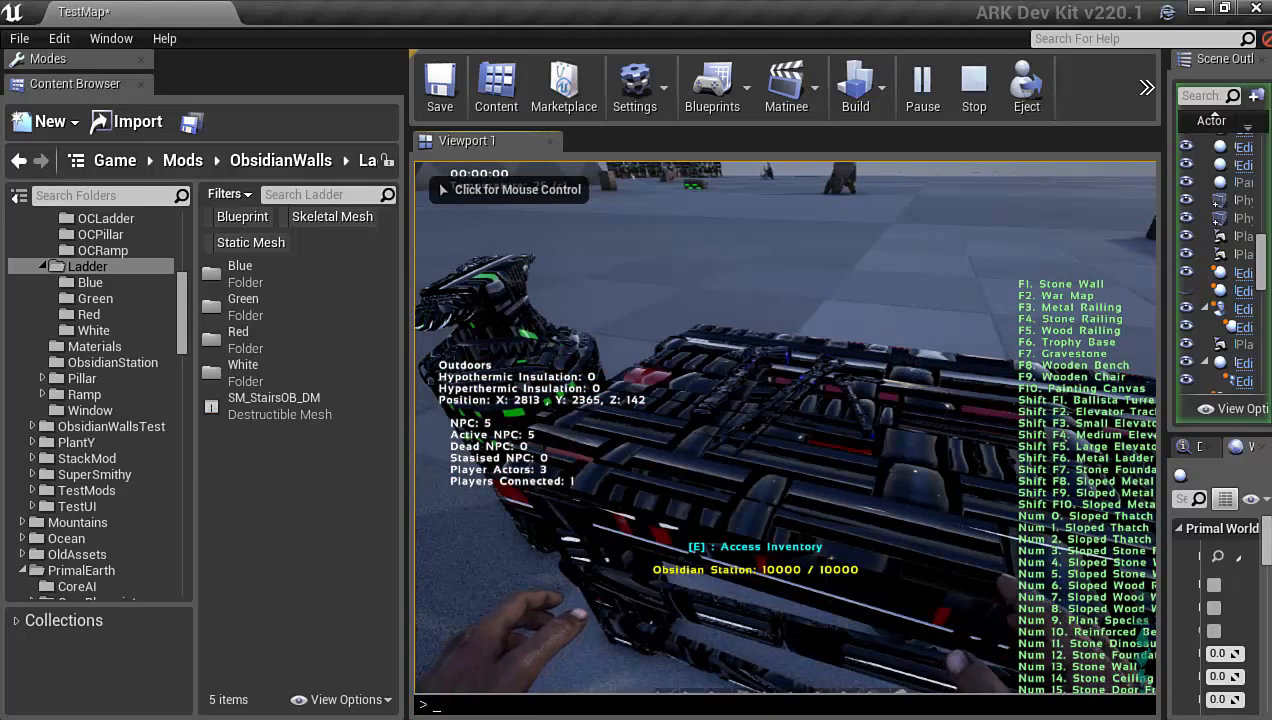
pyautogui.write('giveengram')
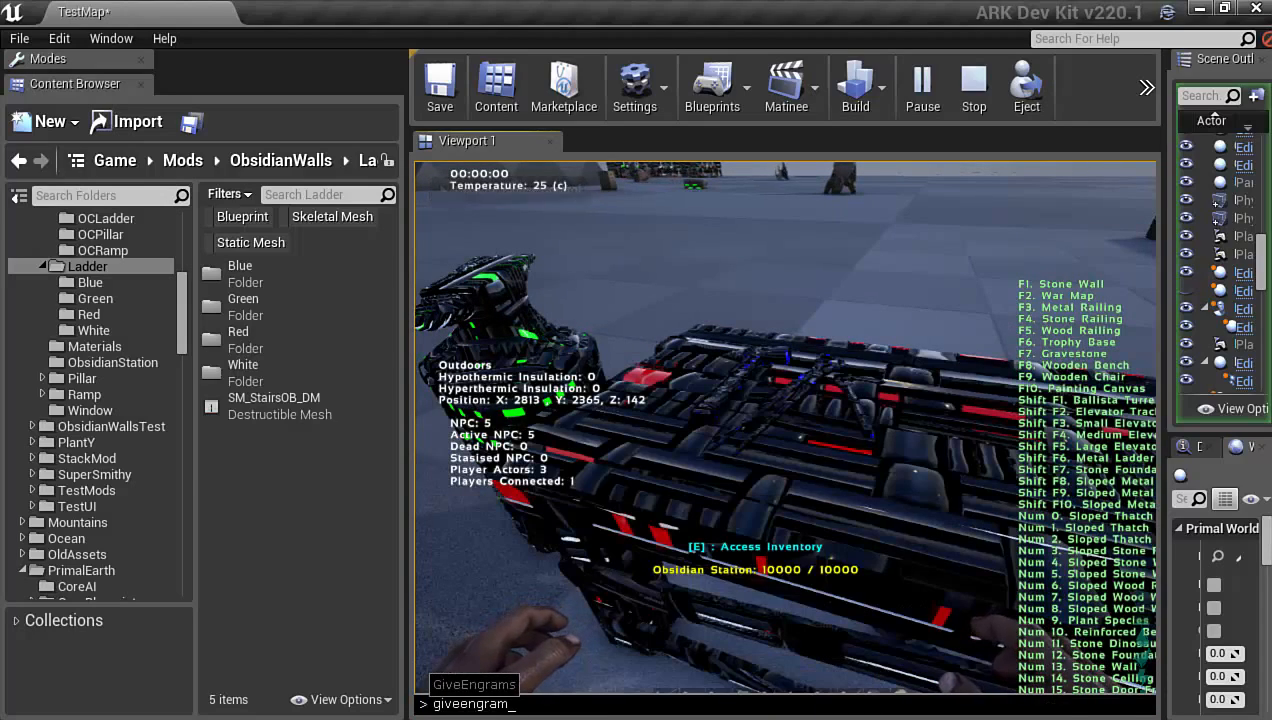
pyautogui.write('s')
pyautogui.press('Return')
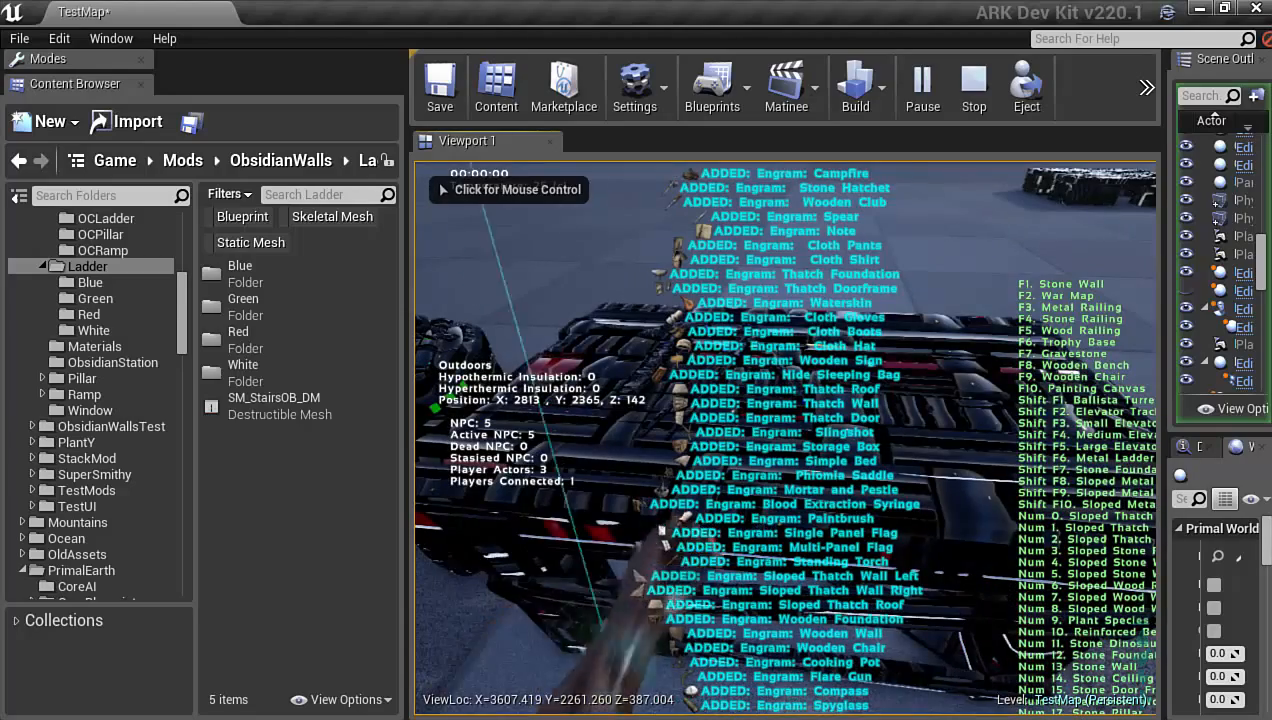
# Access the Obsidian Station, go into its Obsidian and Ladders folders, and examine the ladder engrams and their crafting requirements
pyautogui.press('e')
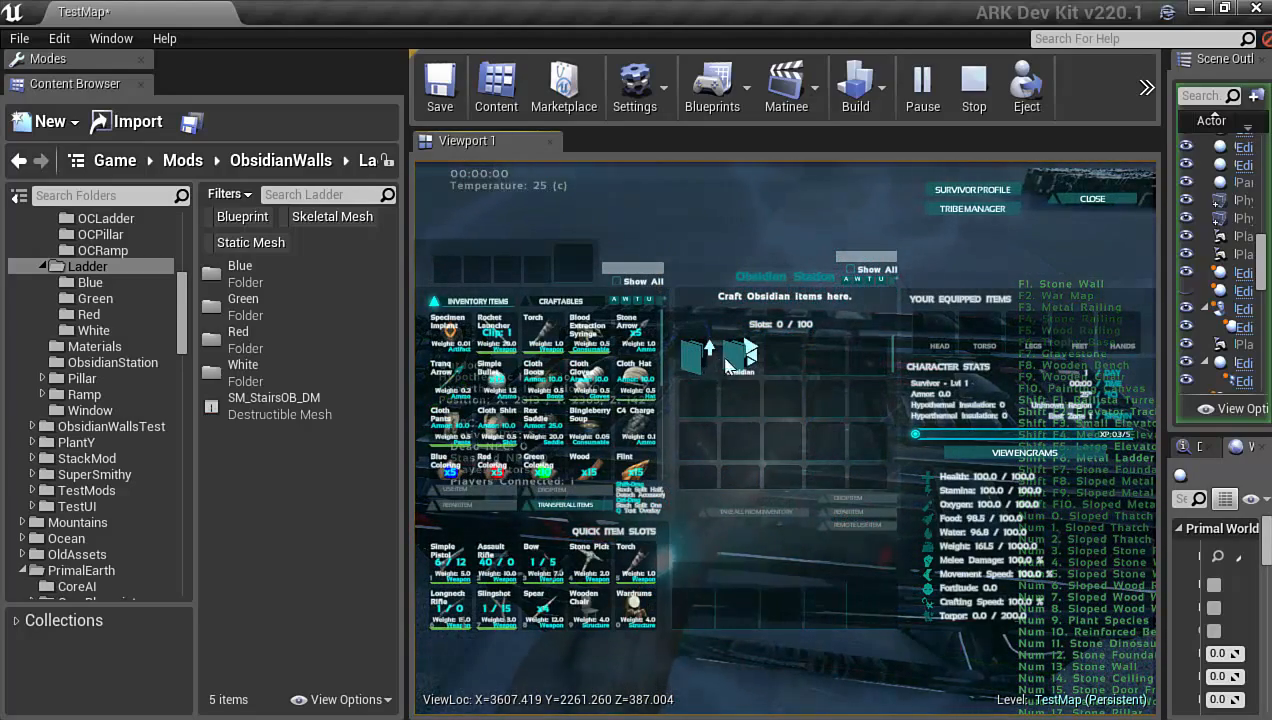
pyautogui.click(730, 364)
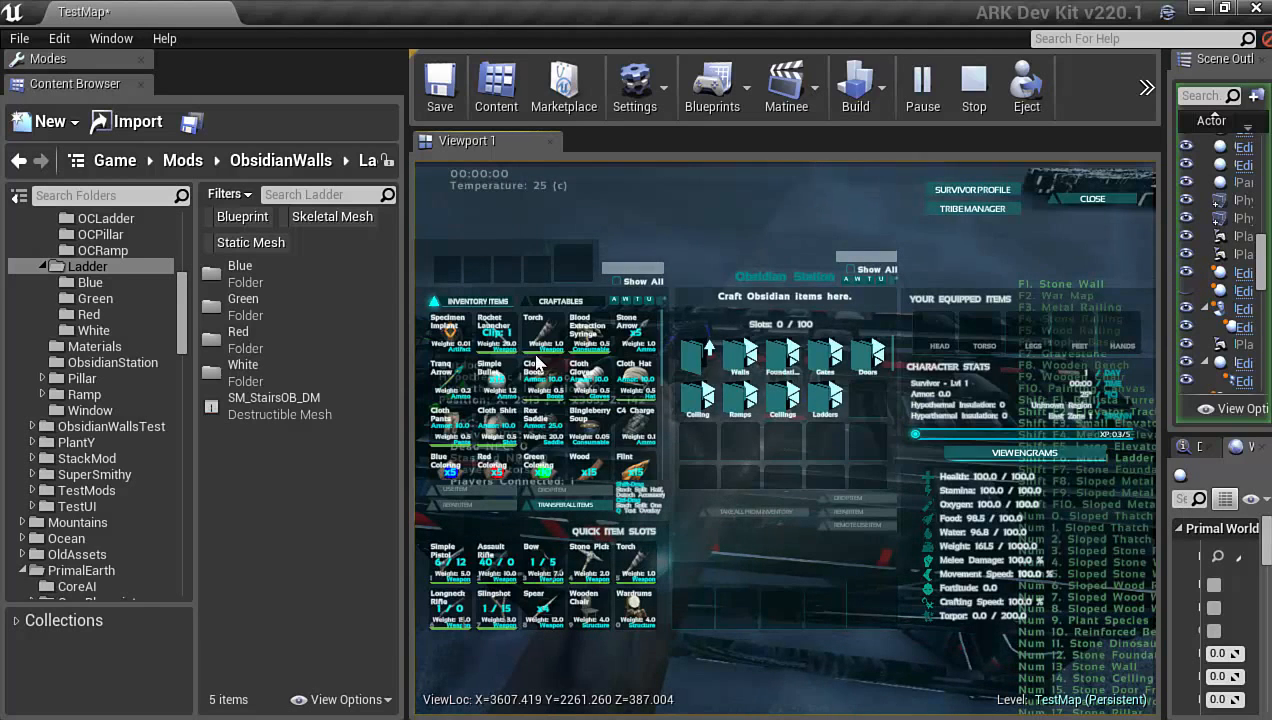
pyautogui.click(822, 407)
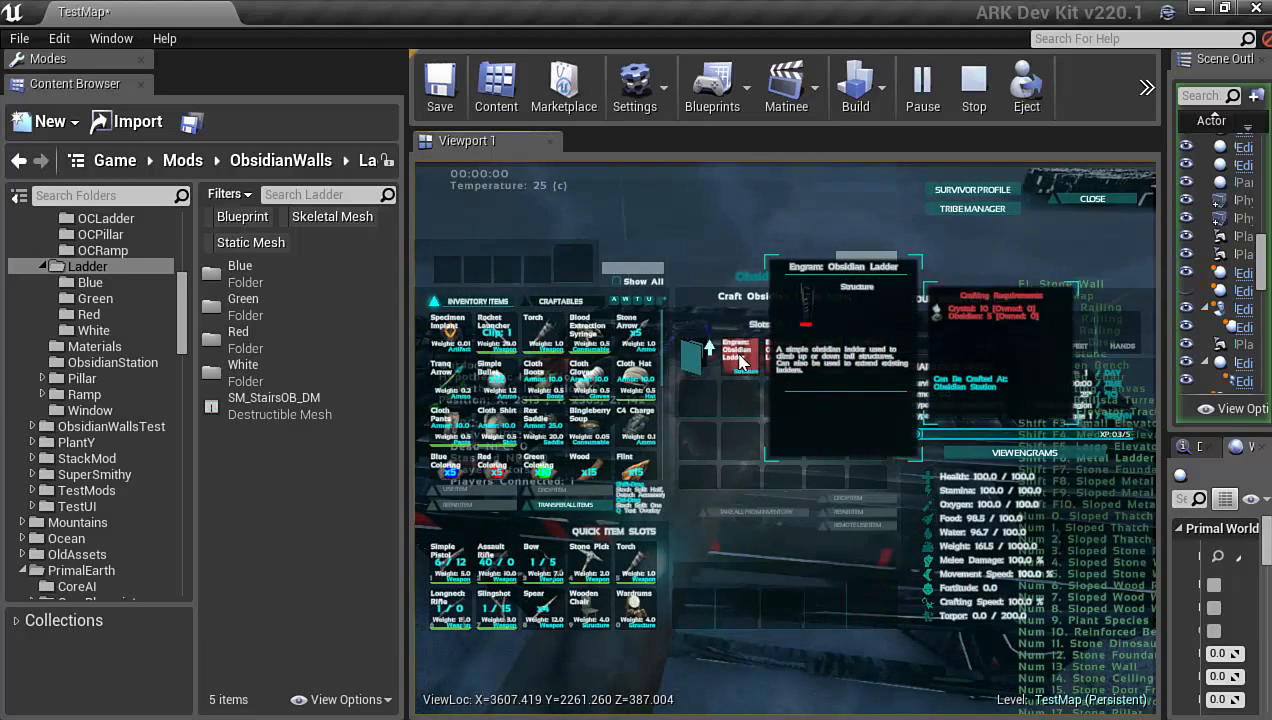
pyautogui.moveTo(742, 353)
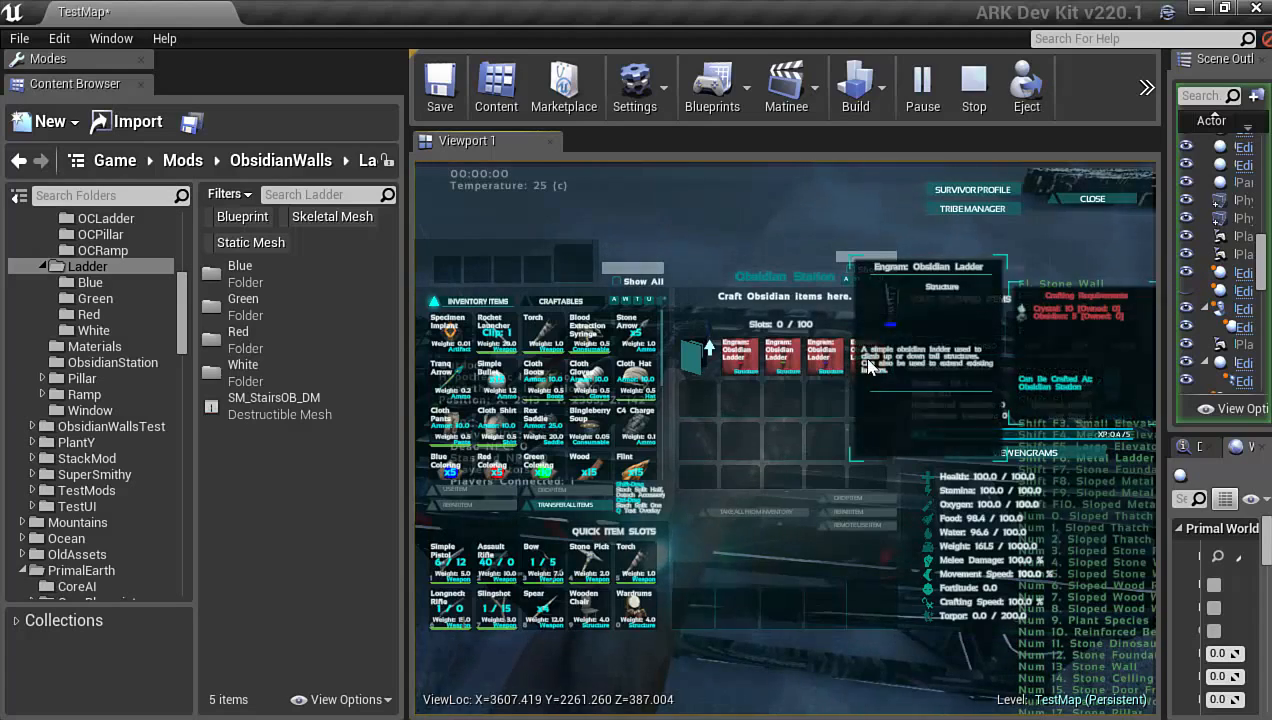
# Look through the player's engram list down to the obsidian ladder entries, and leave the engram and station screens
pyautogui.click(1073, 458)
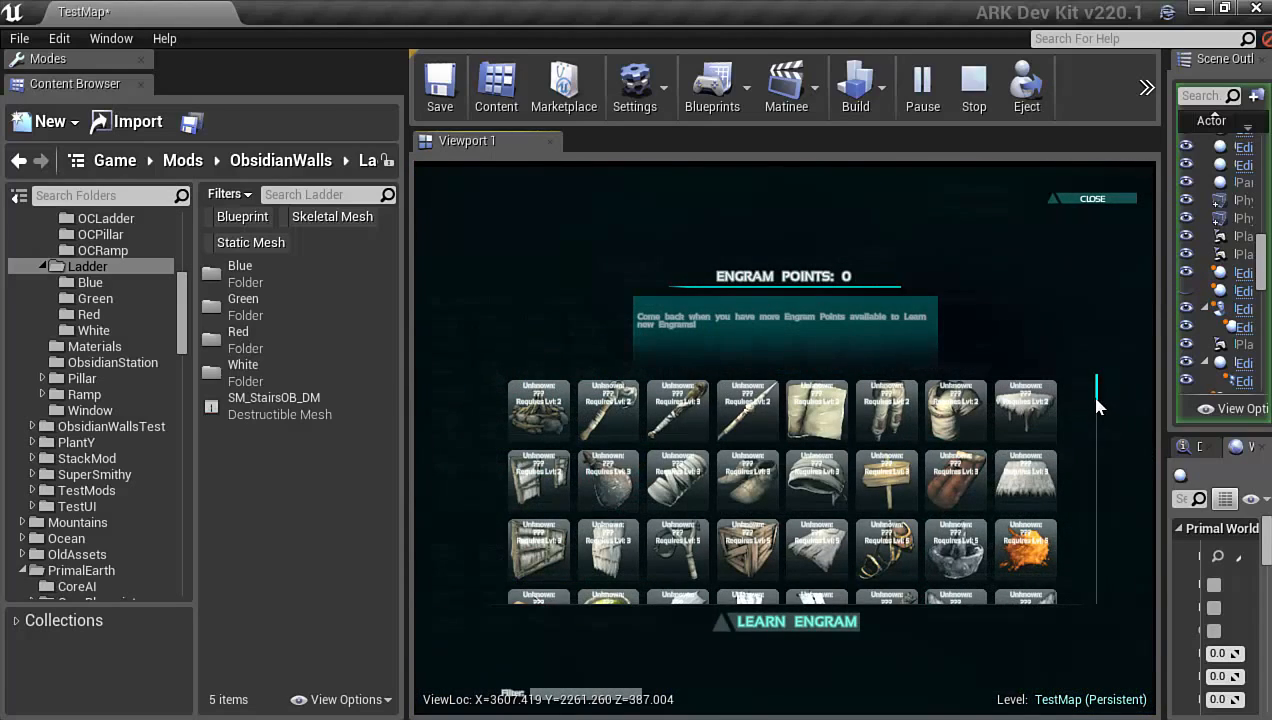
pyautogui.moveTo(1097, 406); pyautogui.dragTo(1098, 604)
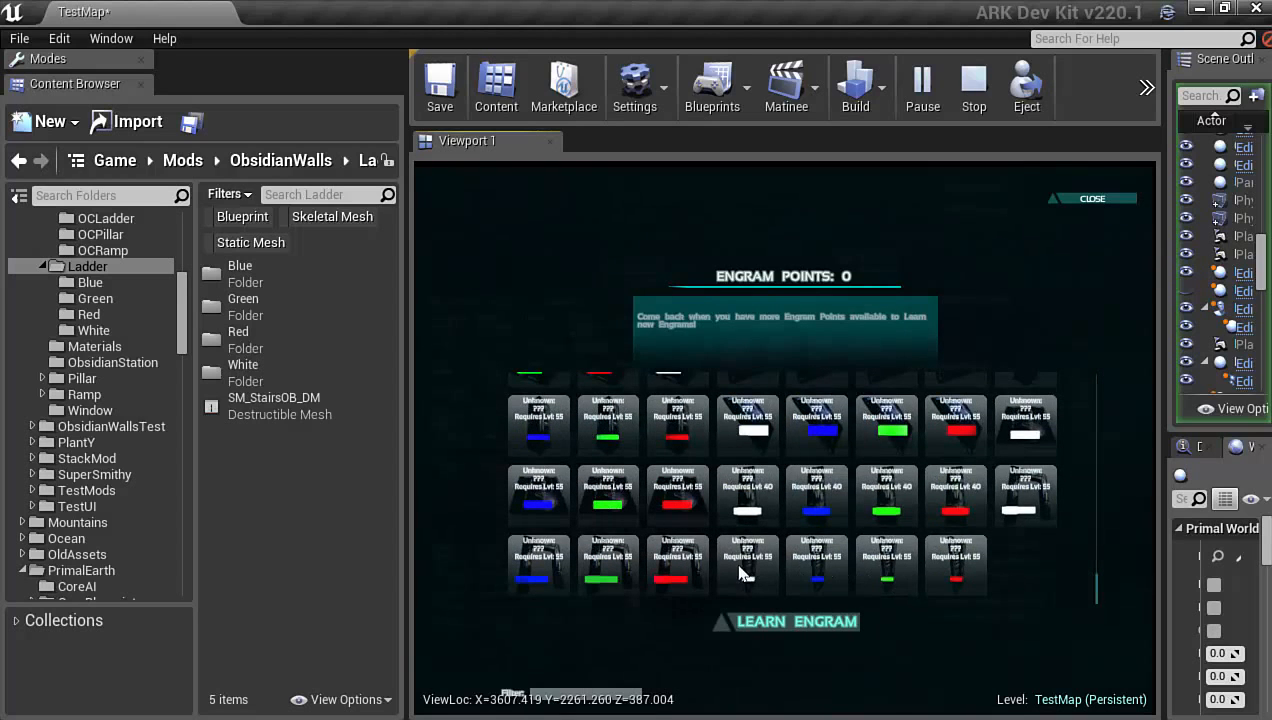
pyautogui.moveTo(1097, 597); pyautogui.dragTo(1092, 561)
pyautogui.click(887, 540)
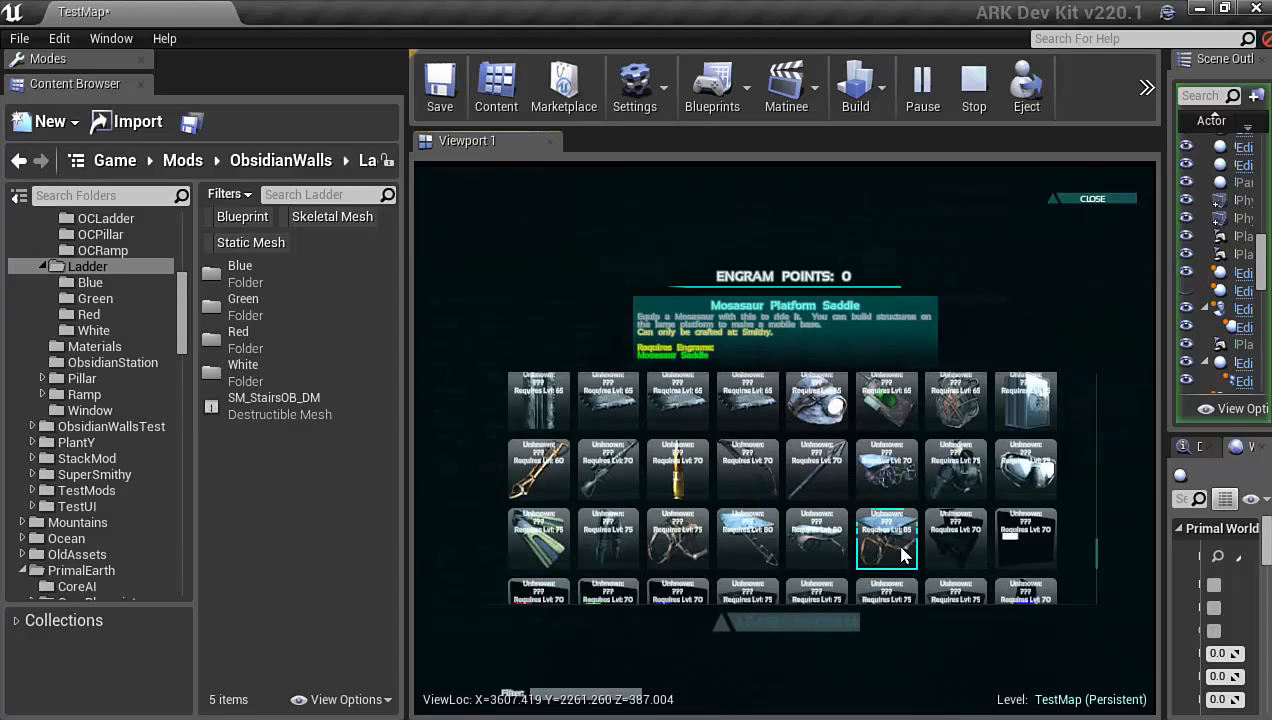
pyautogui.scroll(-1, 955, 510)
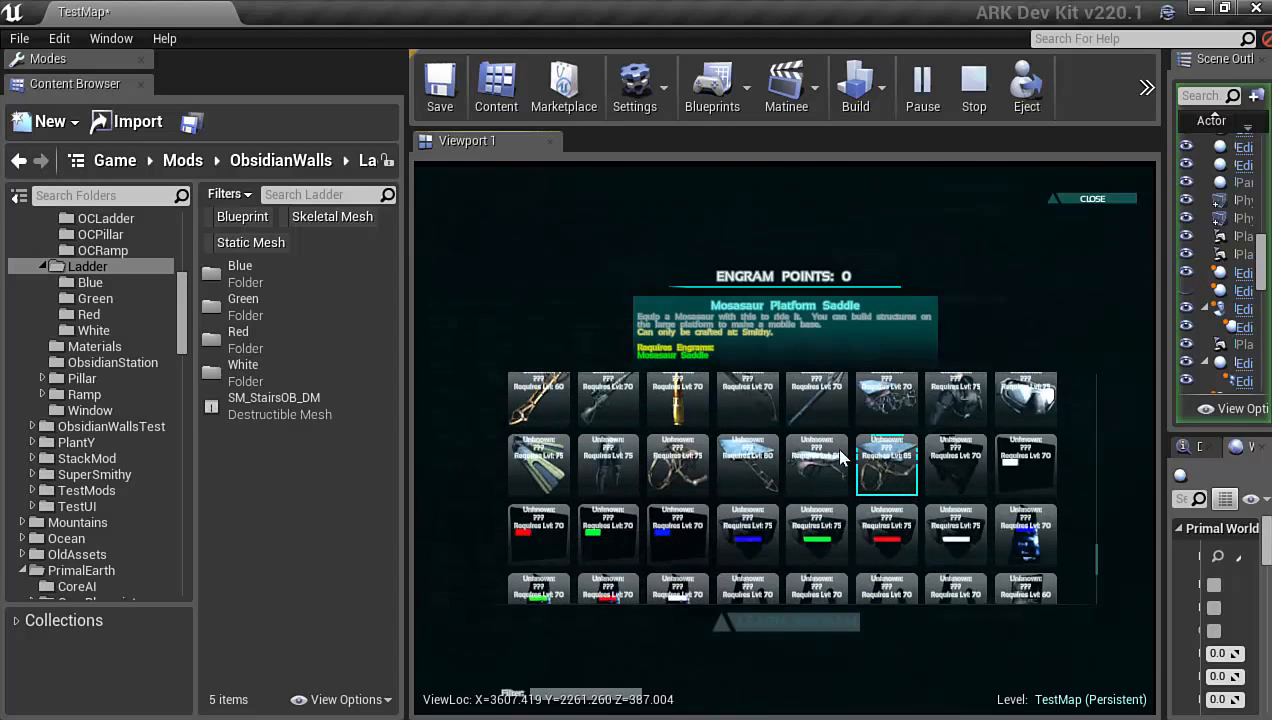
pyautogui.click(822, 471)
pyautogui.click(893, 474)
pyautogui.moveTo(1099, 565); pyautogui.dragTo(1096, 606)
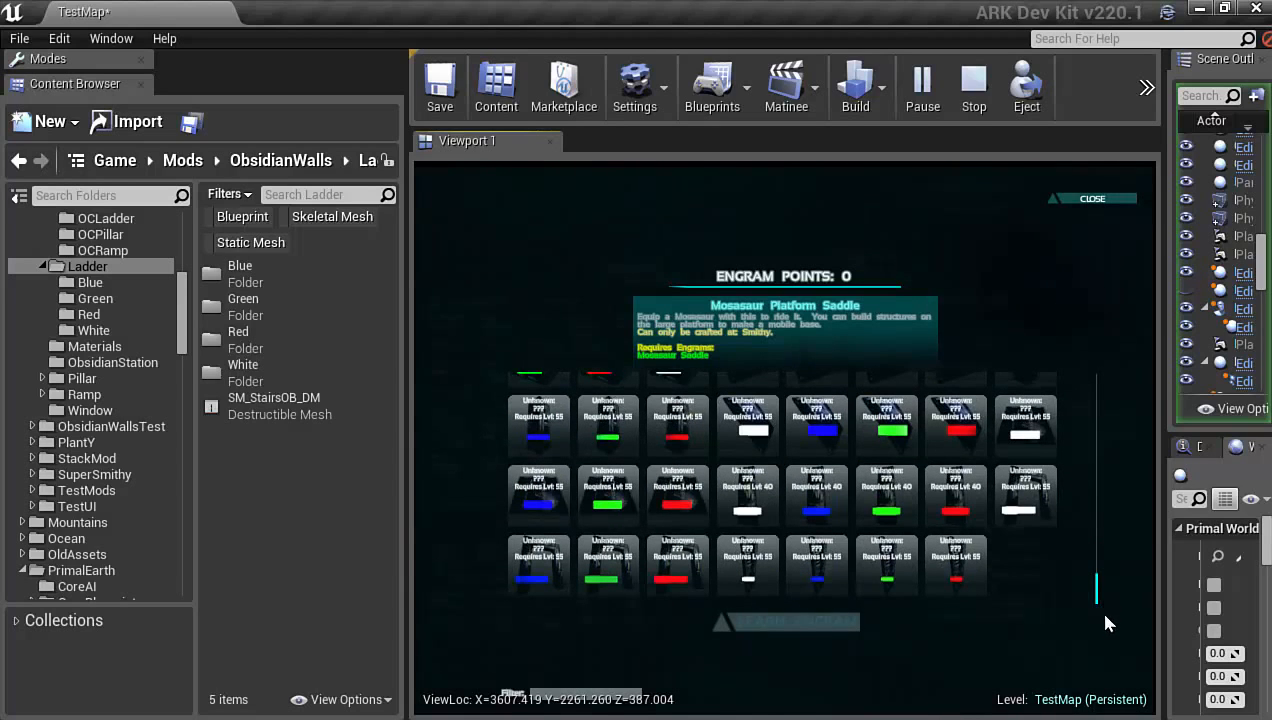
pyautogui.click(1093, 202)
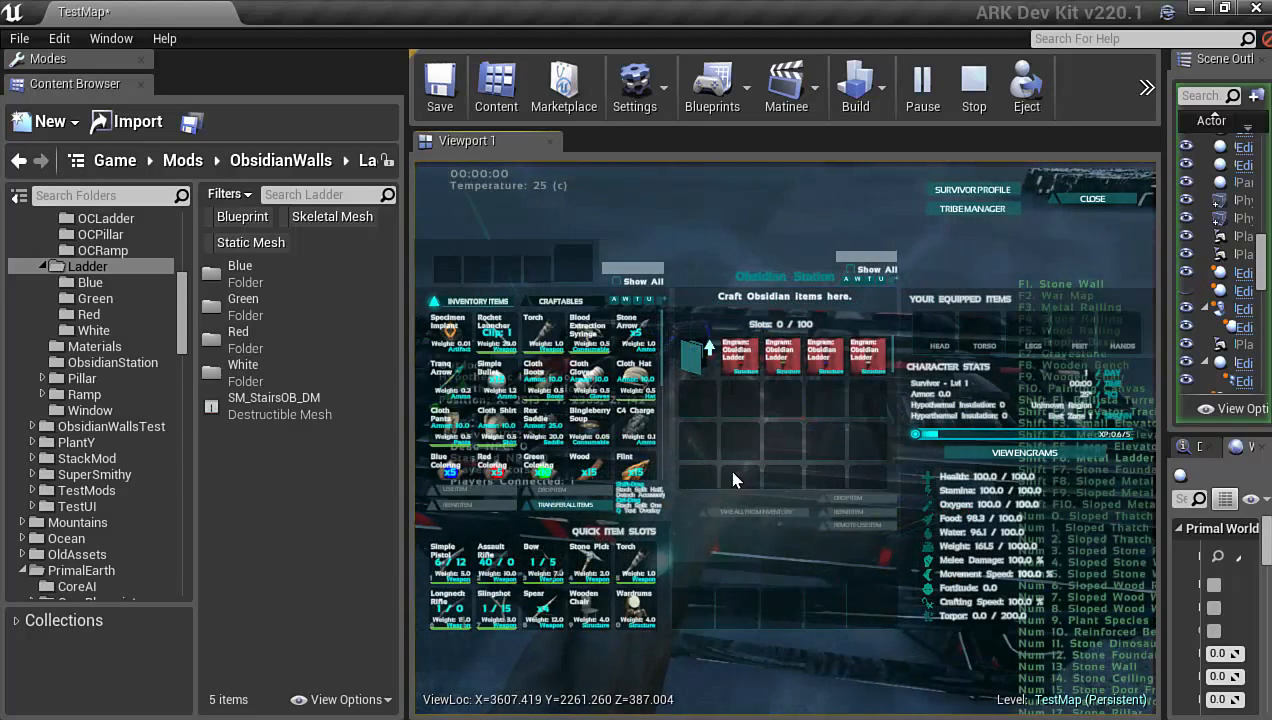
pyautogui.press('Escape')
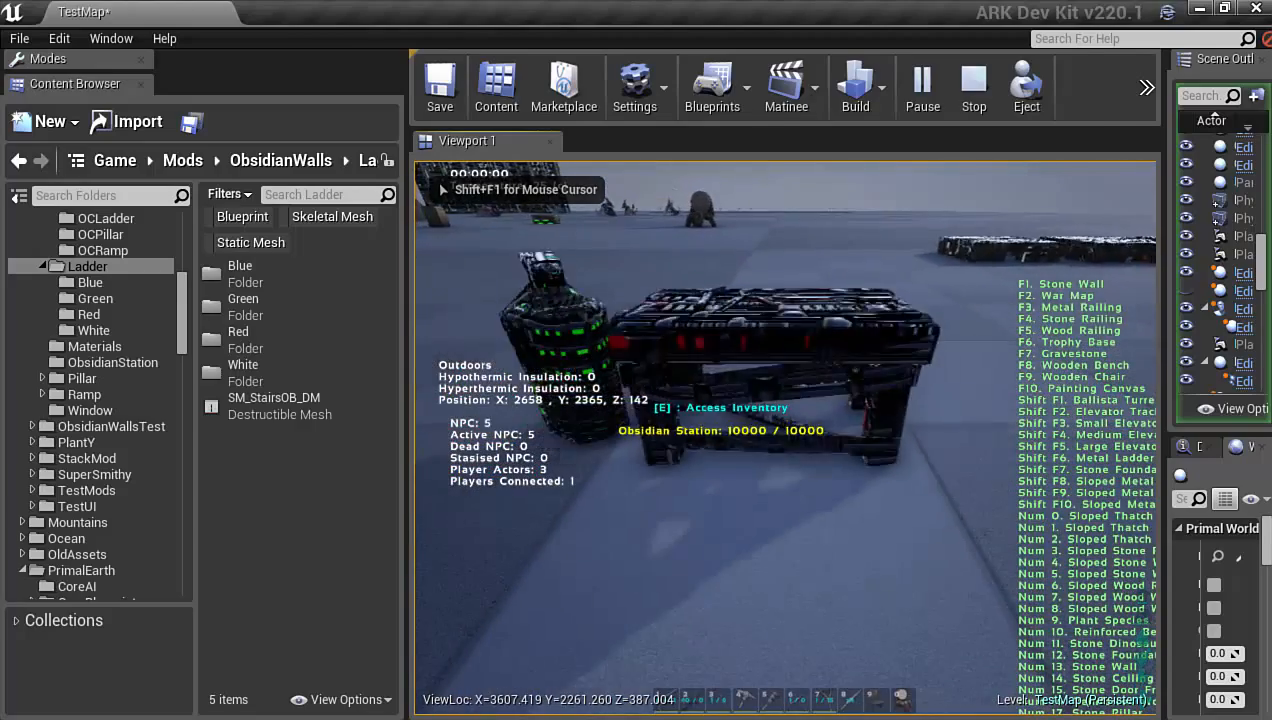
# Drop all items from the player's inventory and close it
pyautogui.press('i')
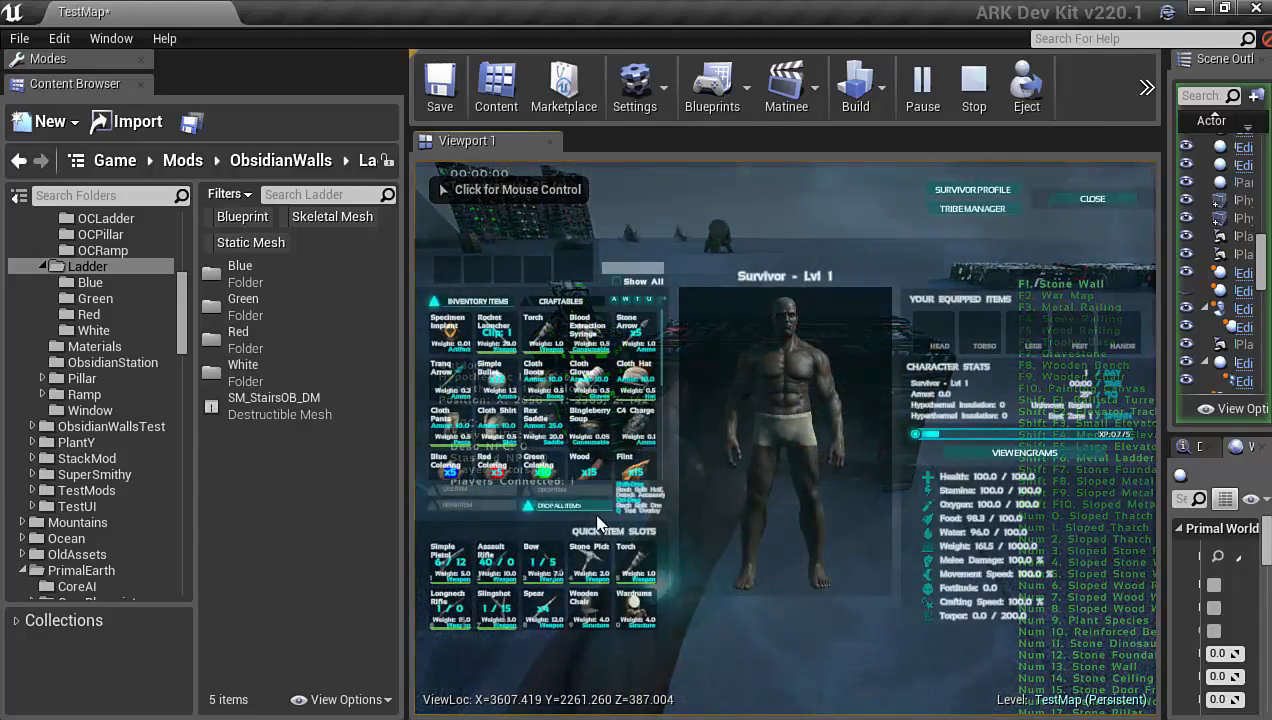
pyautogui.click(595, 507)
pyautogui.click(725, 465)
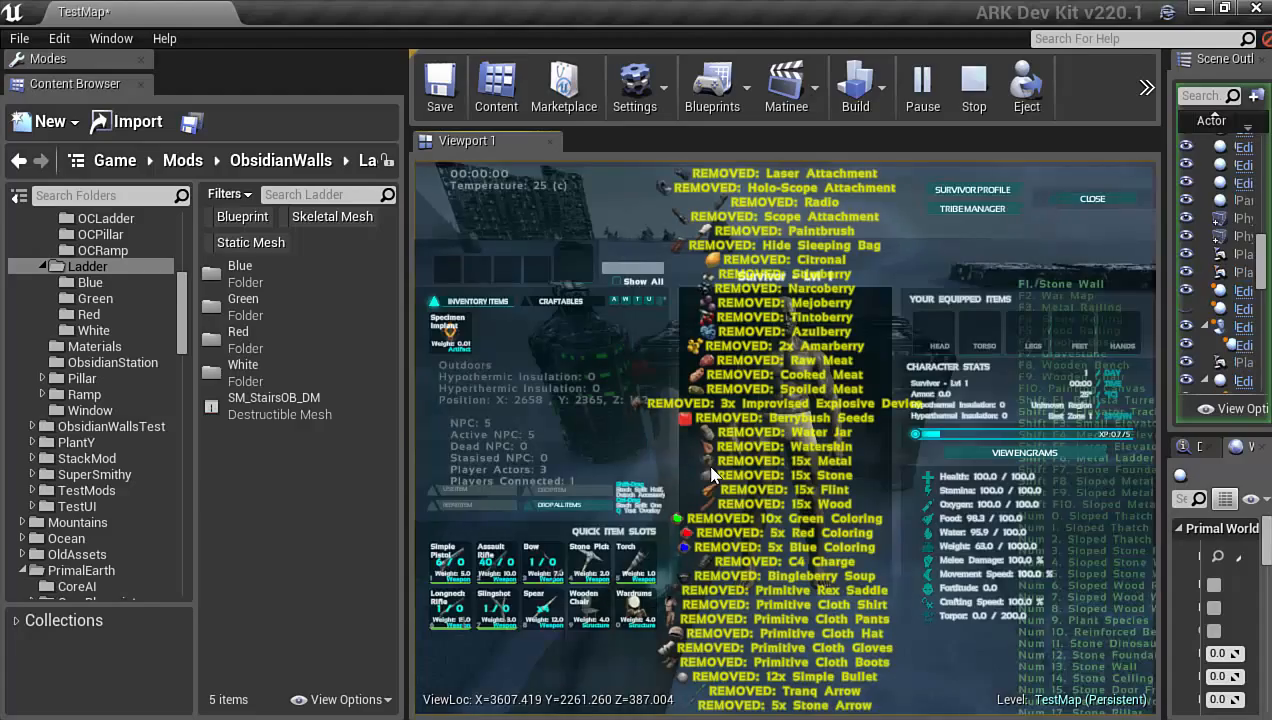
pyautogui.press('i')
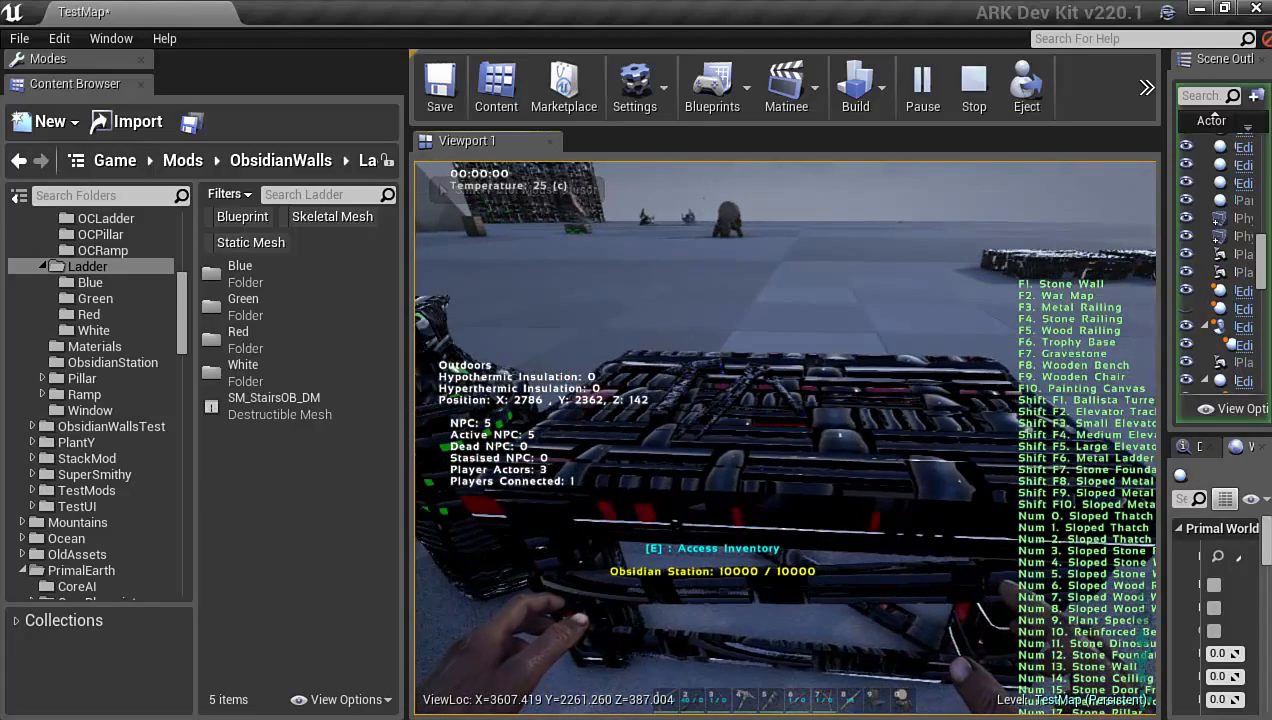
# Run the GiveResources console command to add crafting resources to the player's inventory
pyautogui.hotkey('shift', 'F1')
pyautogui.press('Tab')
pyautogui.write('giv')
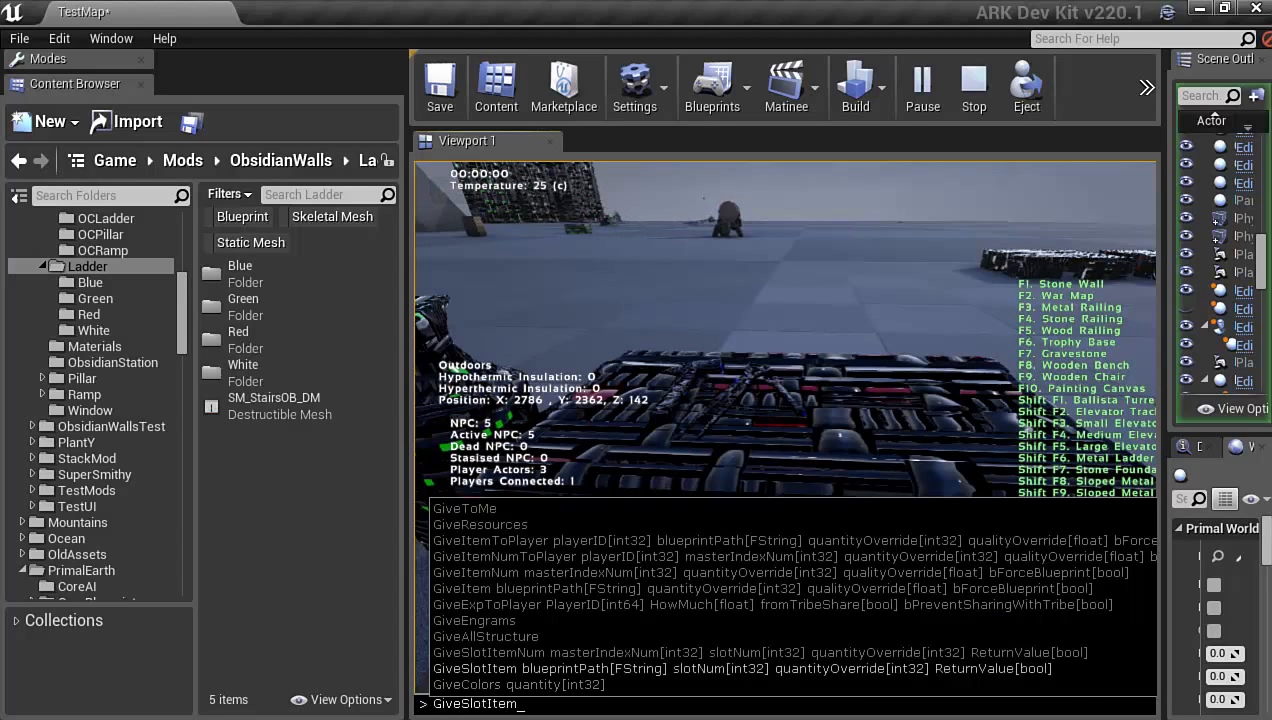
pyautogui.press('Up')
pyautogui.press('Up')
pyautogui.press('Up')
pyautogui.press('Up')
pyautogui.press('Up')
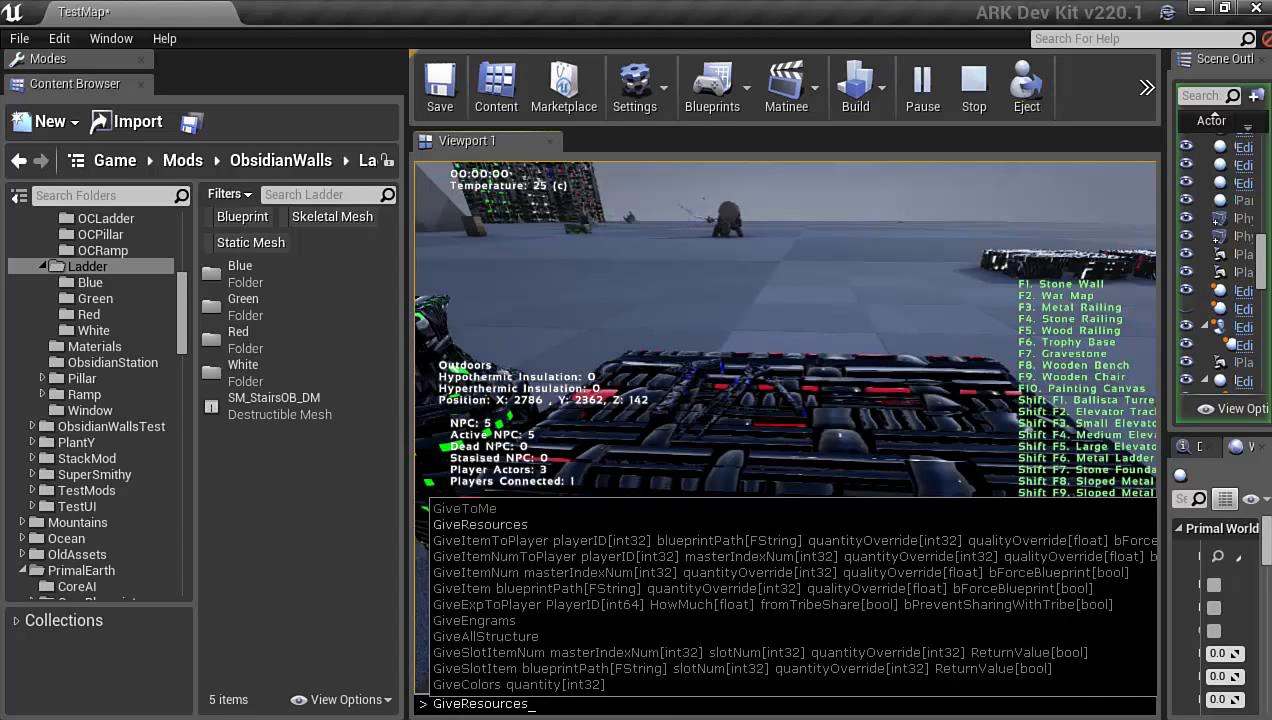
pyautogui.press('Return')
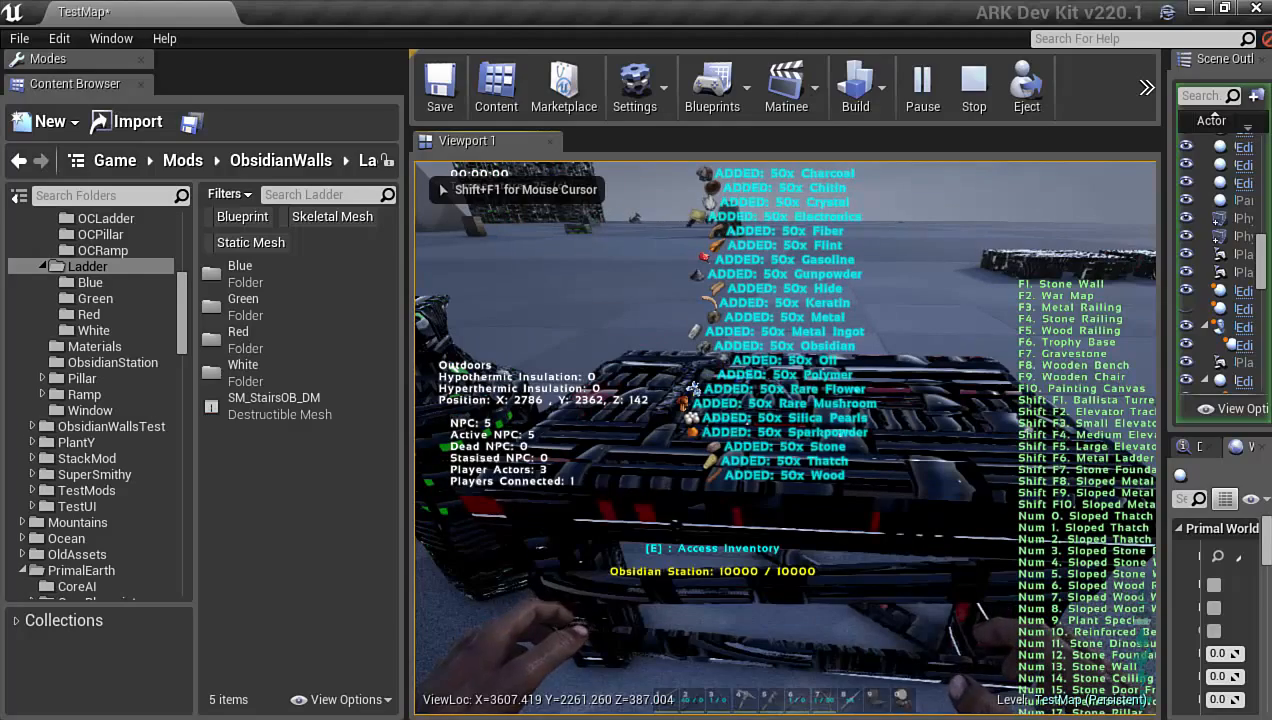
# Repeat the GiveResources command until 300 of each resource have been added
pyautogui.press('Tab')
pyautogui.press('Up')
pyautogui.press('Return')
pyautogui.press('Tab')
pyautogui.press('Up')
pyautogui.press('Return')
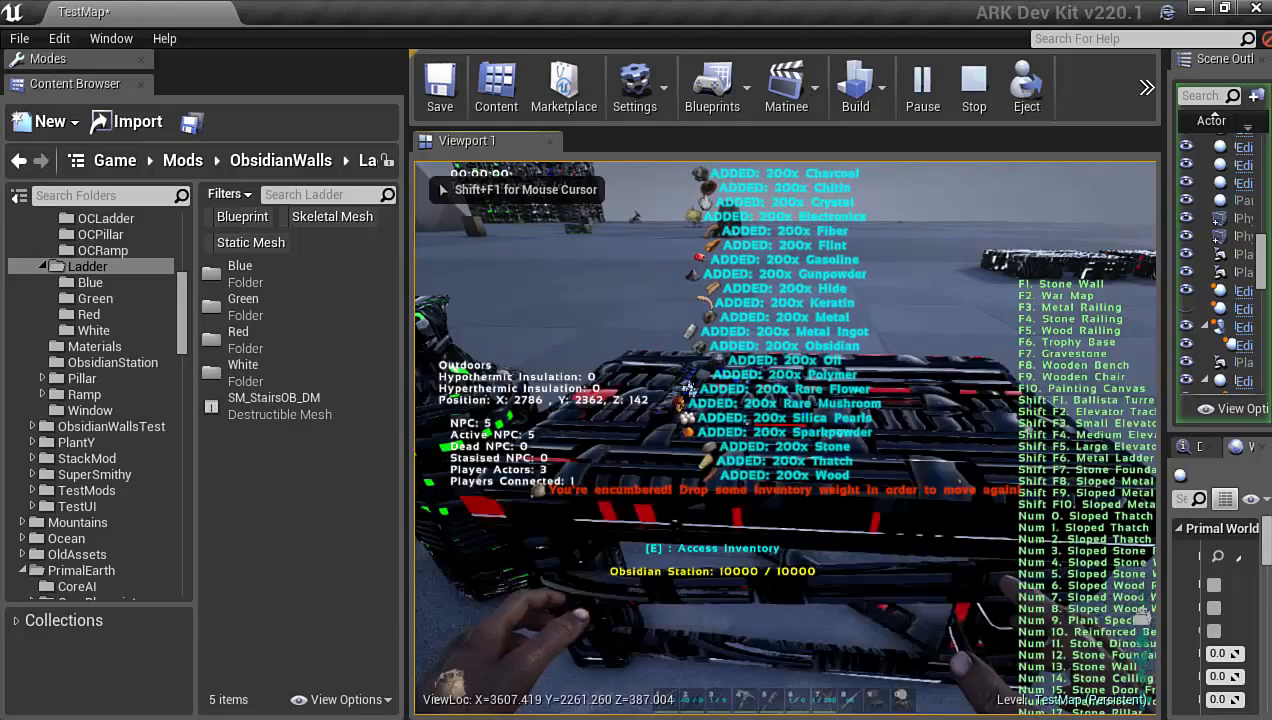
pyautogui.press('Tab')
pyautogui.press('Up')
pyautogui.press('Return')
pyautogui.press('Tab')
pyautogui.press('Up')
pyautogui.press('Return')
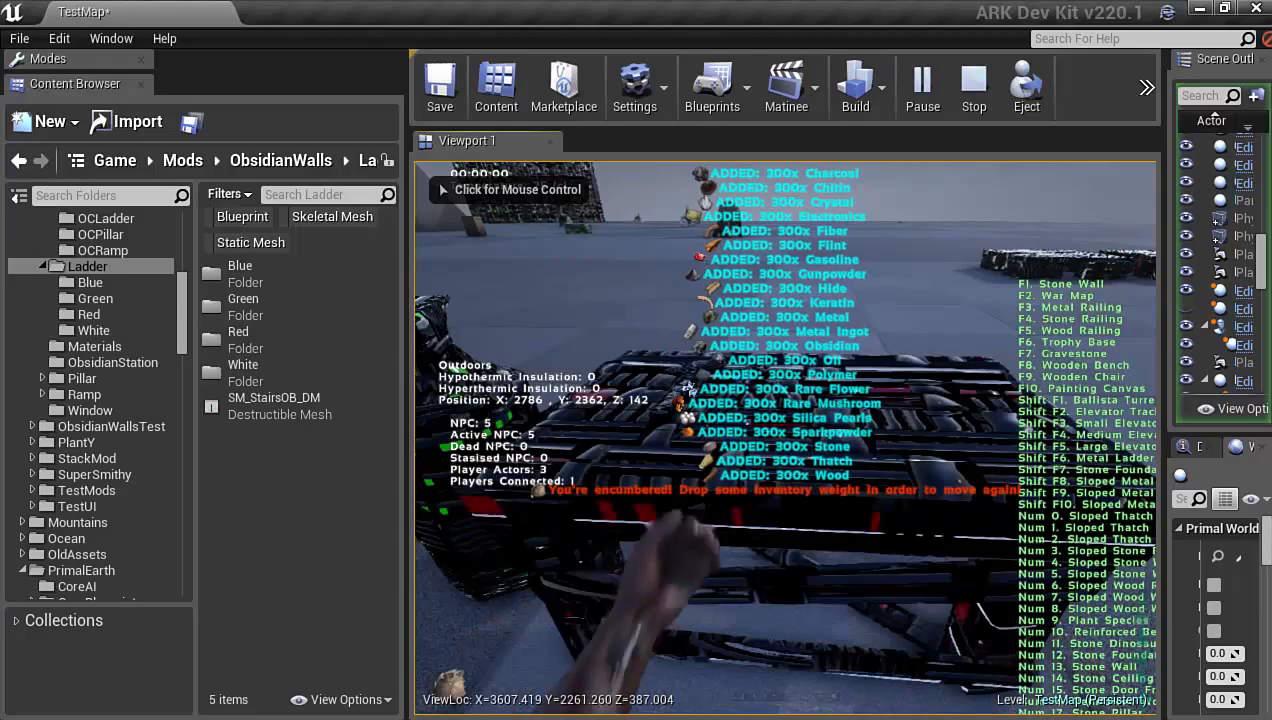
# Transfer all resources from the player's inventory into the Obsidian Station
pyautogui.press('i')
pyautogui.click(575, 505)
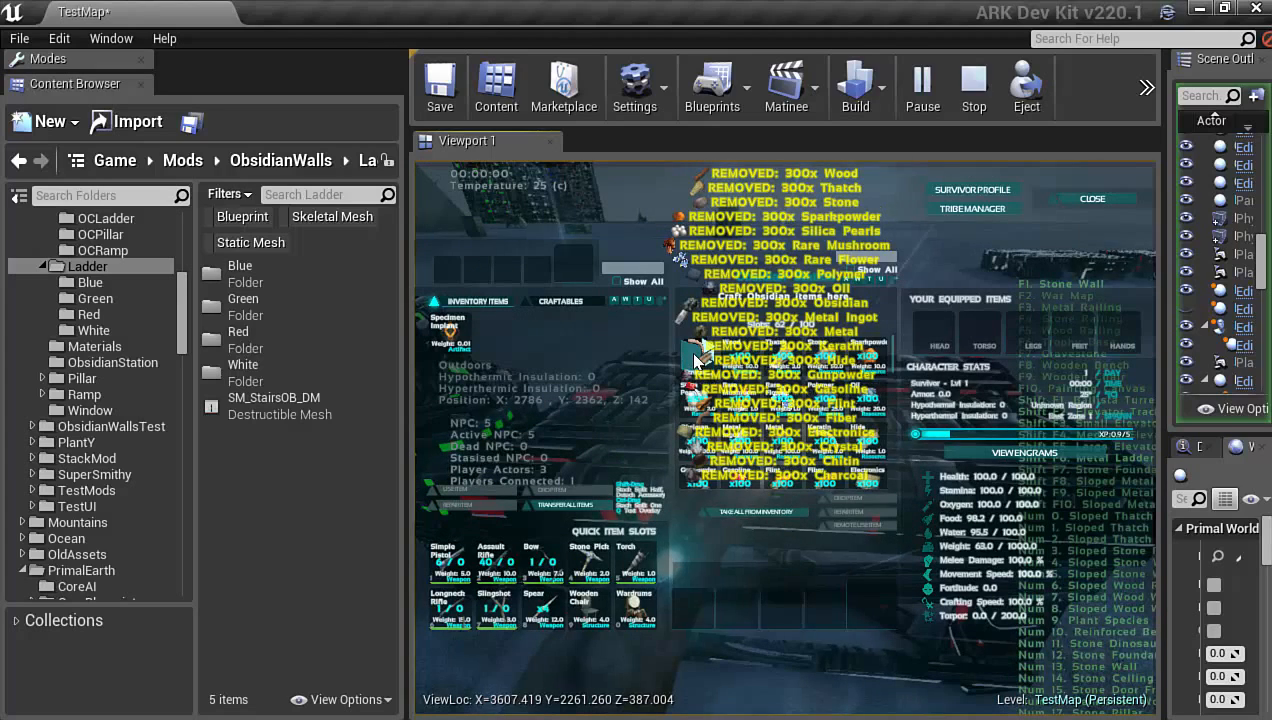
pyautogui.click(697, 355)
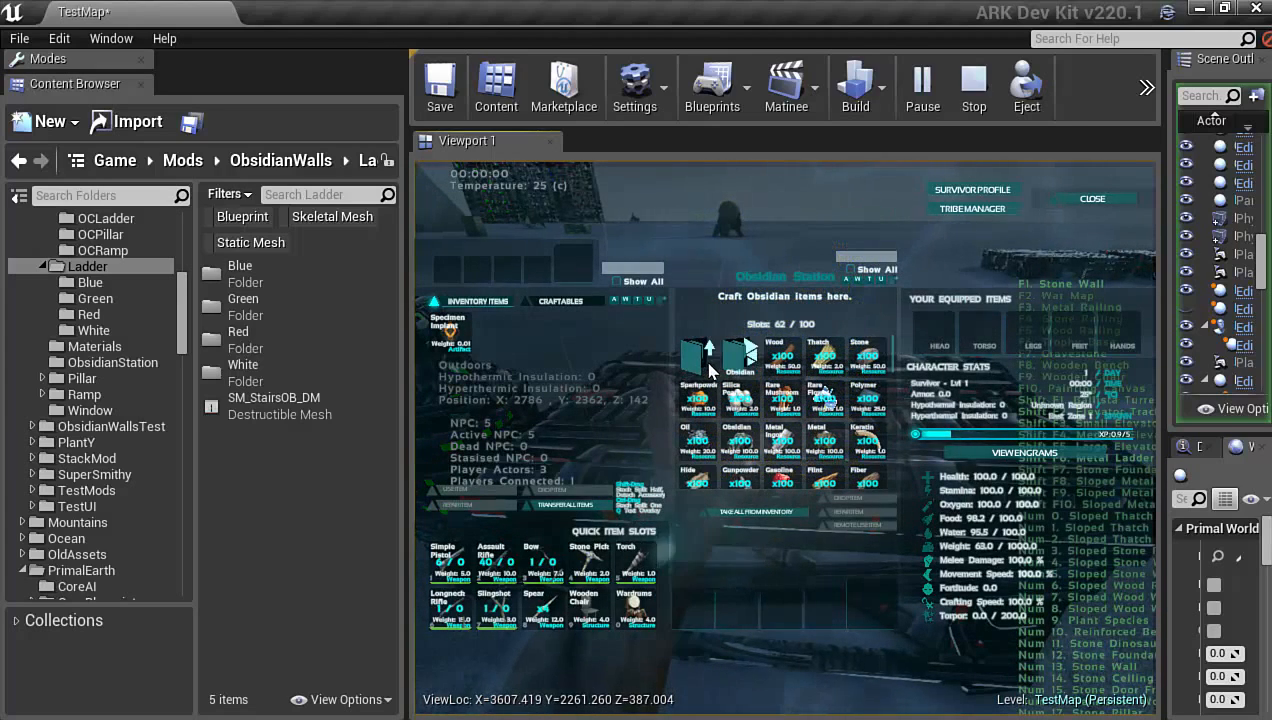
# Open the station's Ladders folder inside Obsidian and craft Obsidian Ladders from the first three ladder engrams
pyautogui.click(731, 367)
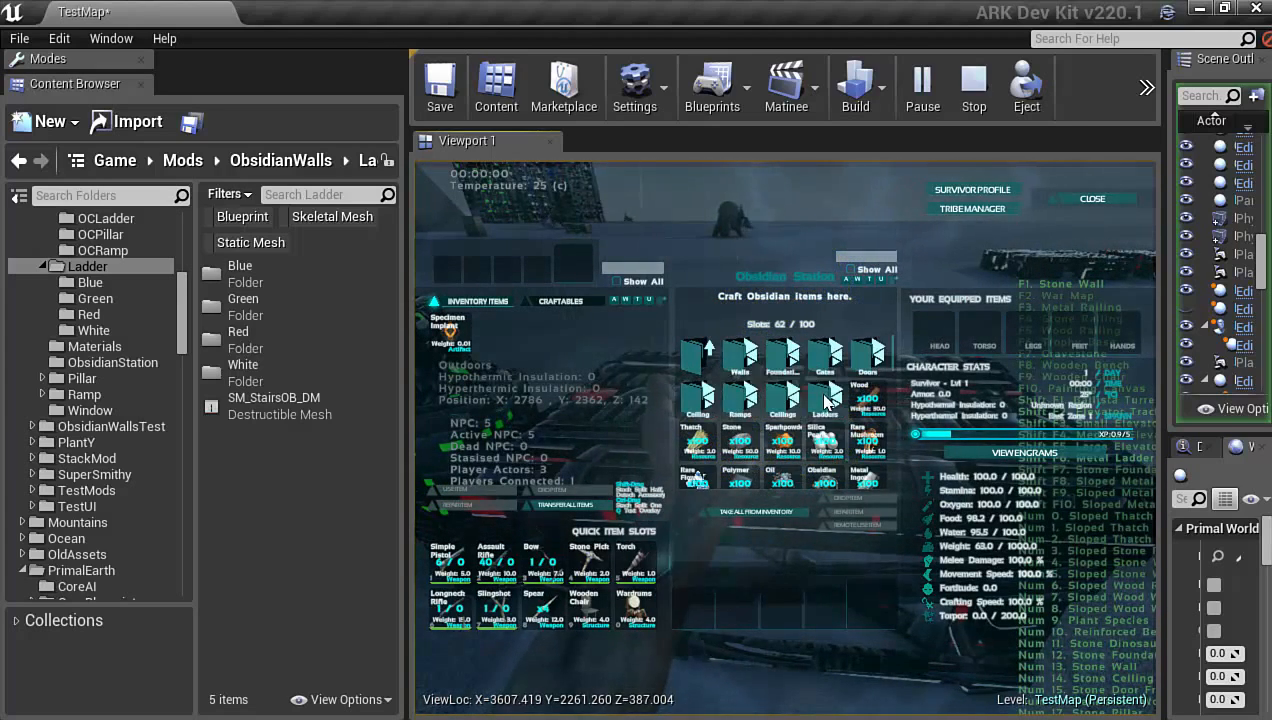
pyautogui.click(828, 412)
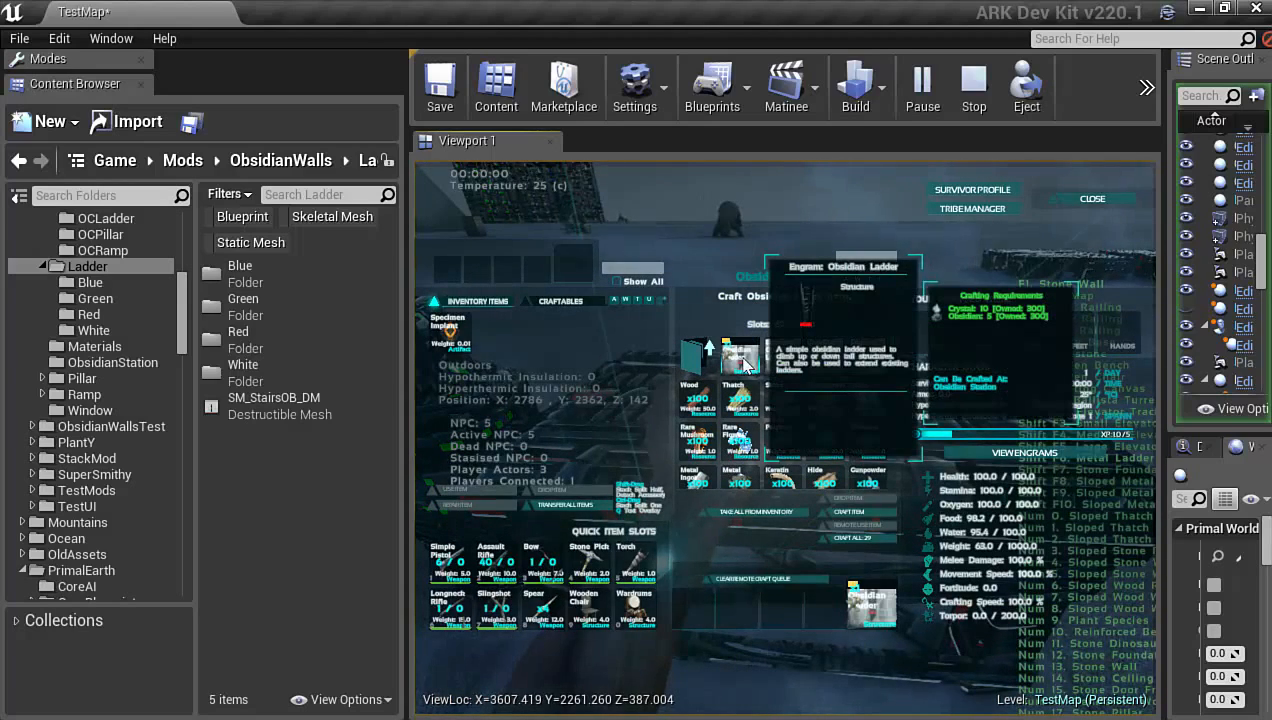
pyautogui.doubleClick(775, 356)
pyautogui.doubleClick(822, 358)
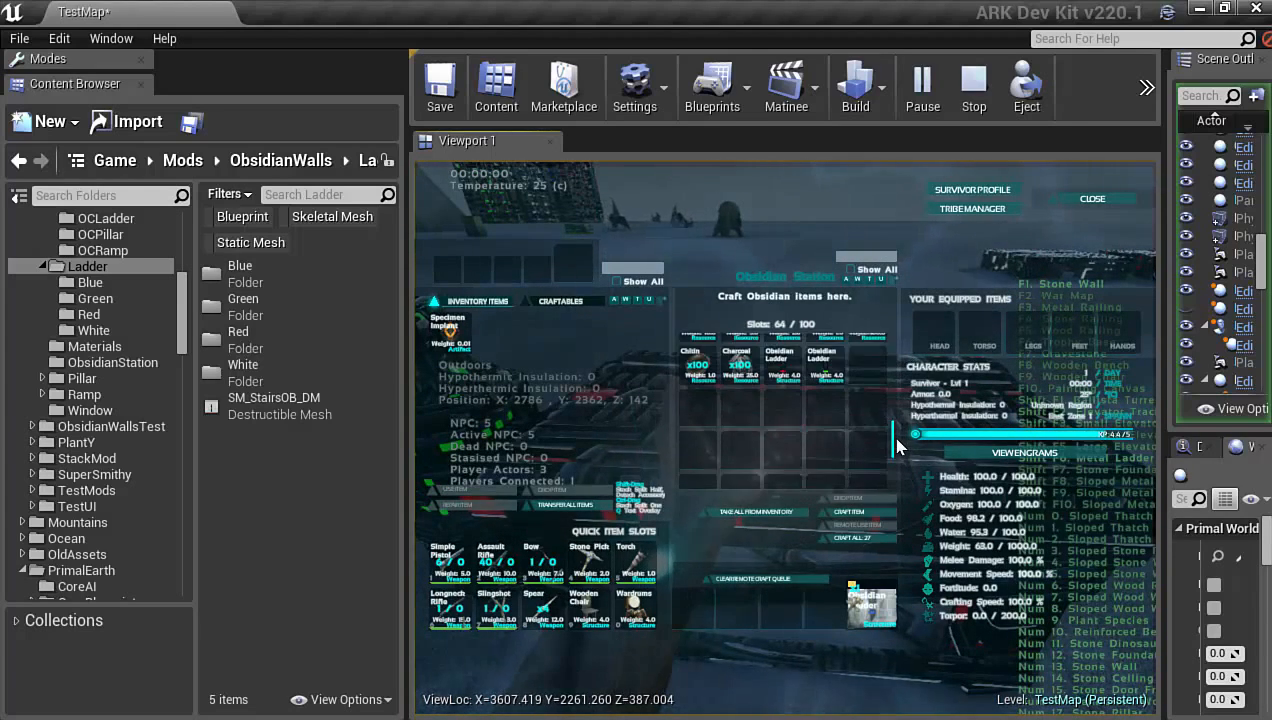
# Move the three crafted Obsidian Ladders from the station into the player's inventory
pyautogui.doubleClick(780, 385)
pyautogui.doubleClick(782, 386)
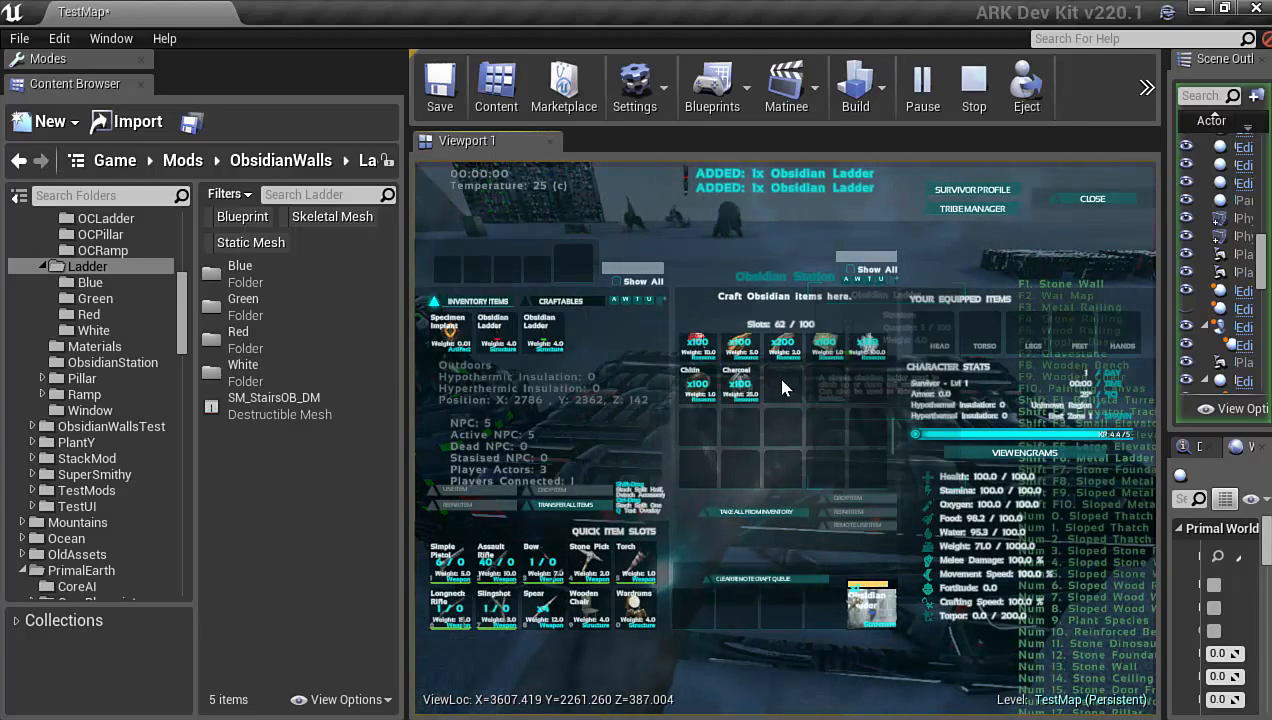
pyautogui.doubleClick(782, 386)
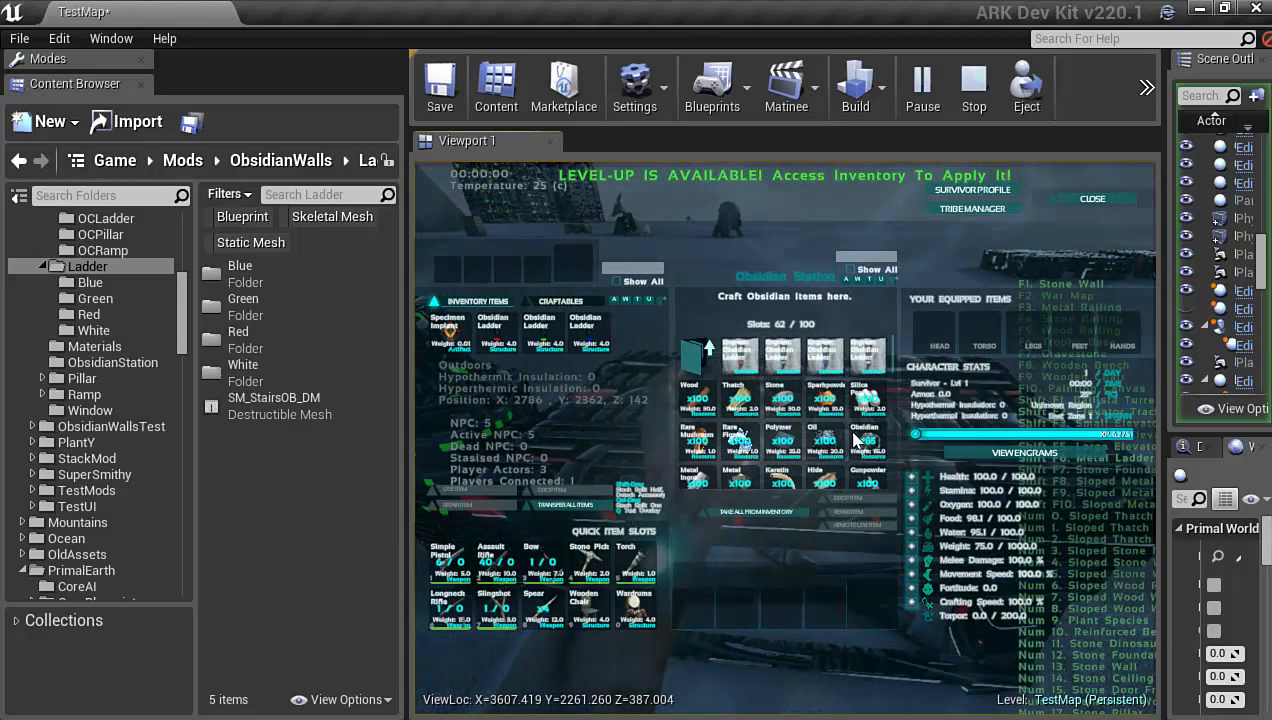
# Craft an Obsidian Ladder from the fourth ladder engram and move it from the station into the player's inventory
pyautogui.doubleClick(862, 360)
pyautogui.moveTo(893, 387); pyautogui.dragTo(897, 445)
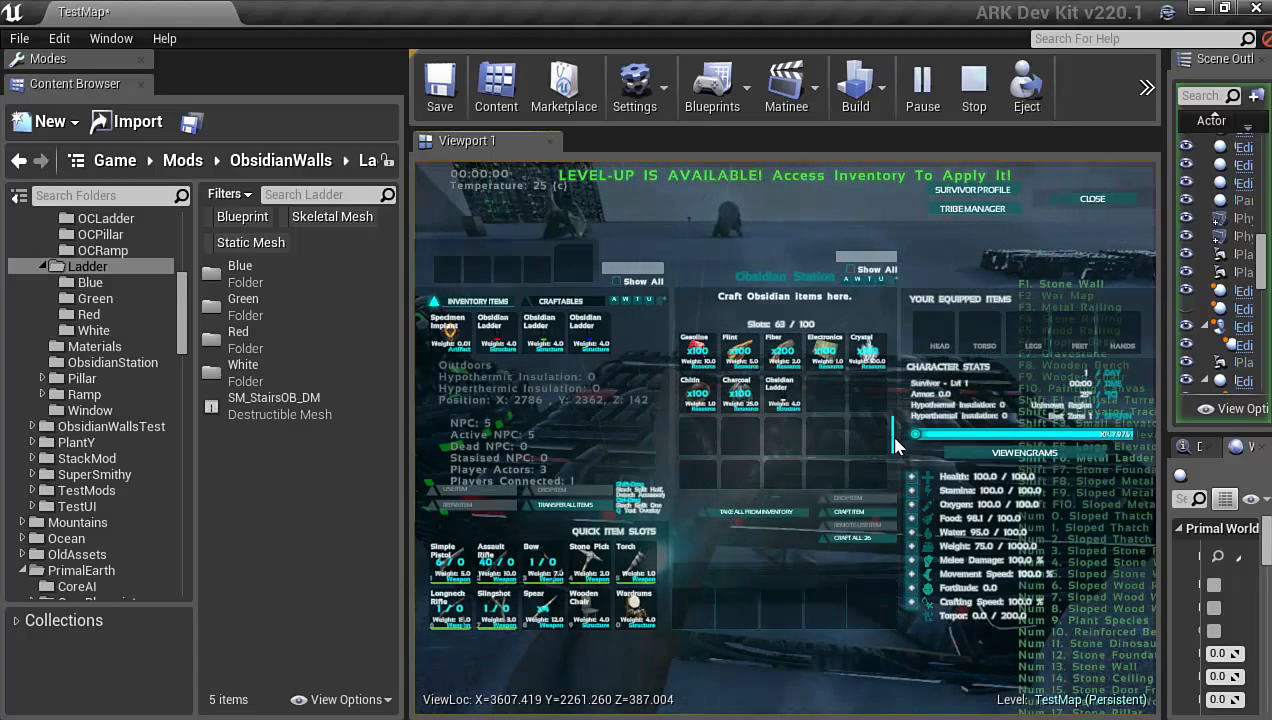
pyautogui.doubleClick(774, 398)
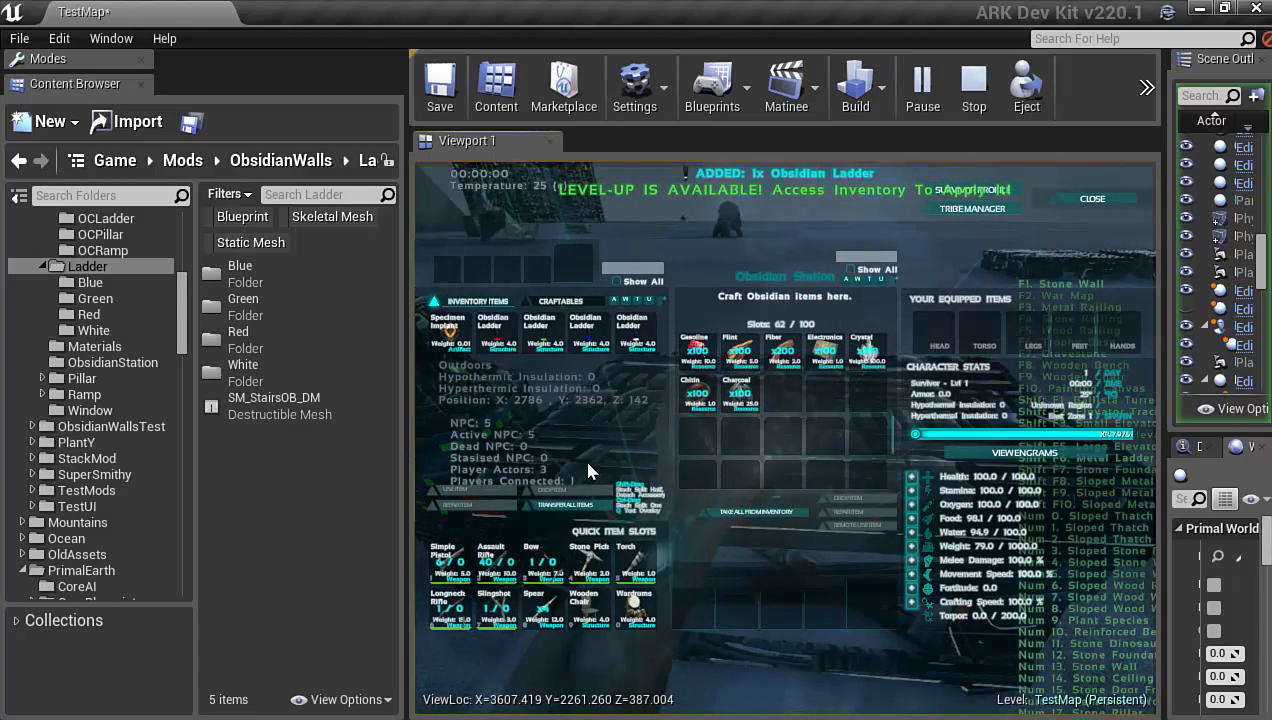
# Assign the four crafted Obsidian Ladders to the first four quick item slots and close the inventory
pyautogui.moveTo(497, 332); pyautogui.dragTo(450, 563)
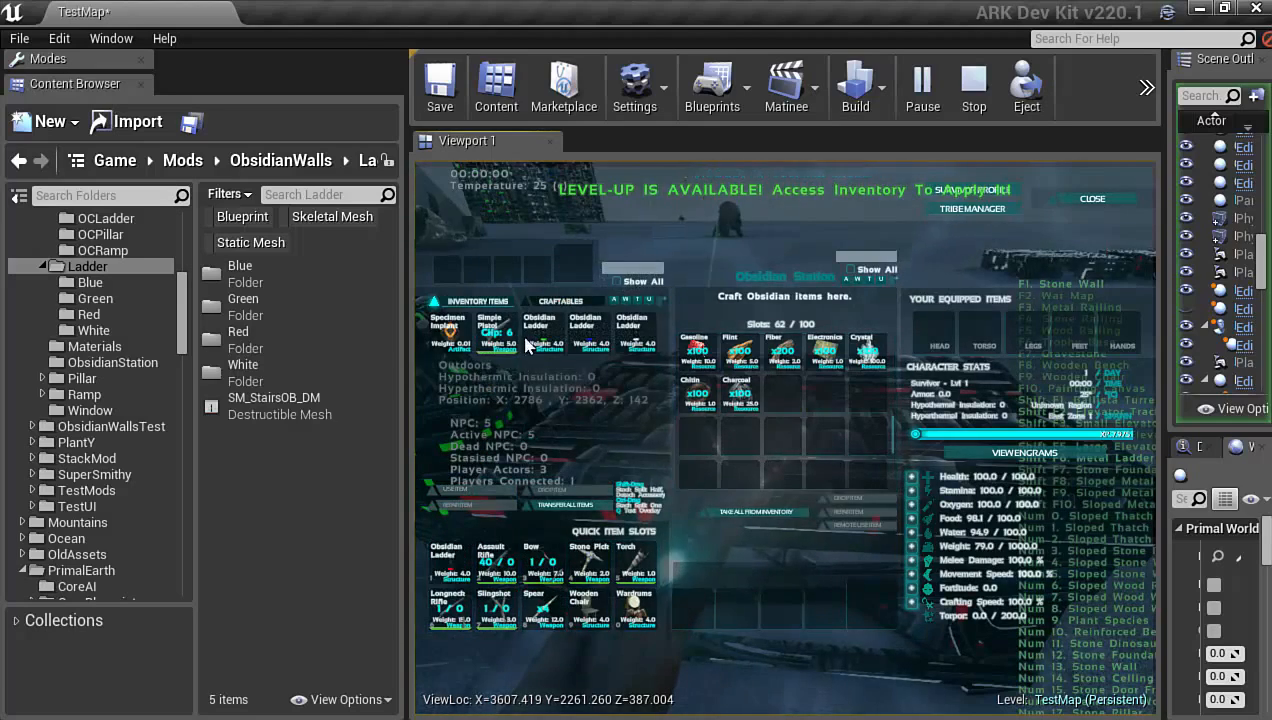
pyautogui.moveTo(543, 333); pyautogui.dragTo(540, 560)
pyautogui.moveTo(634, 334); pyautogui.dragTo(589, 562)
pyautogui.press('i')
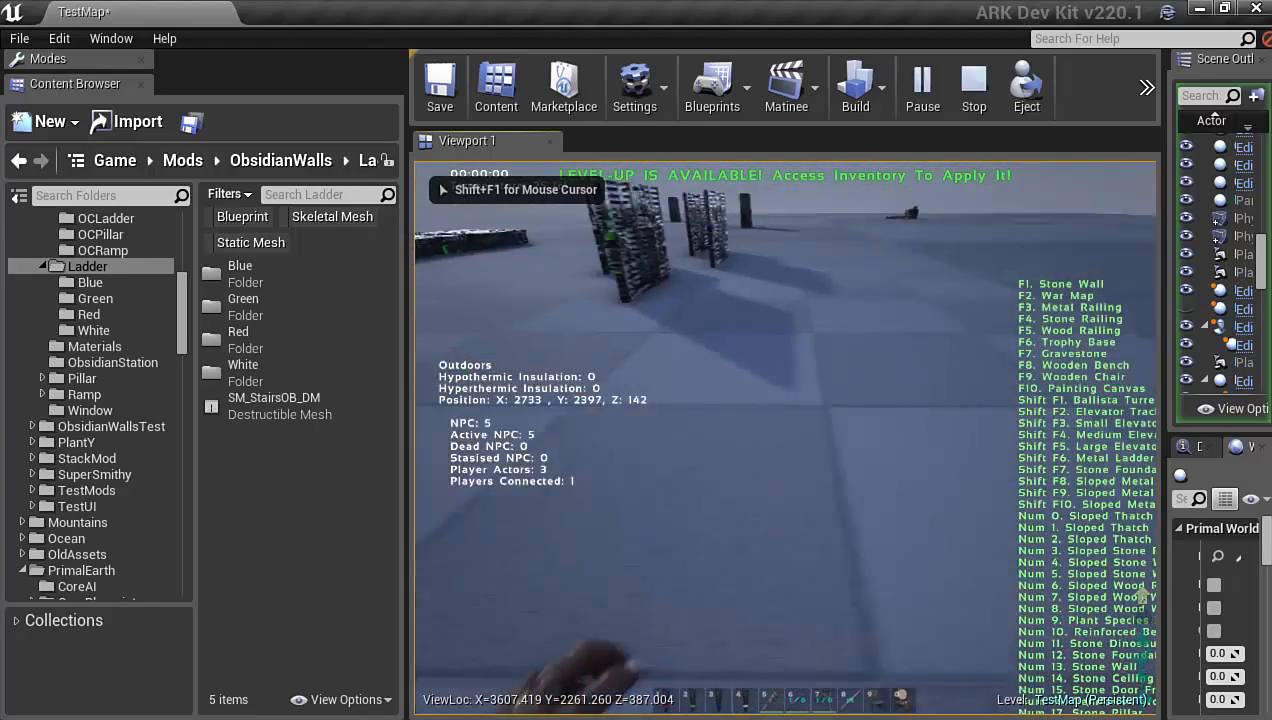
# Run to open ground and try to place an Obsidian Ladder directly on the floor
pyautogui.hotkey('shift', 'w')
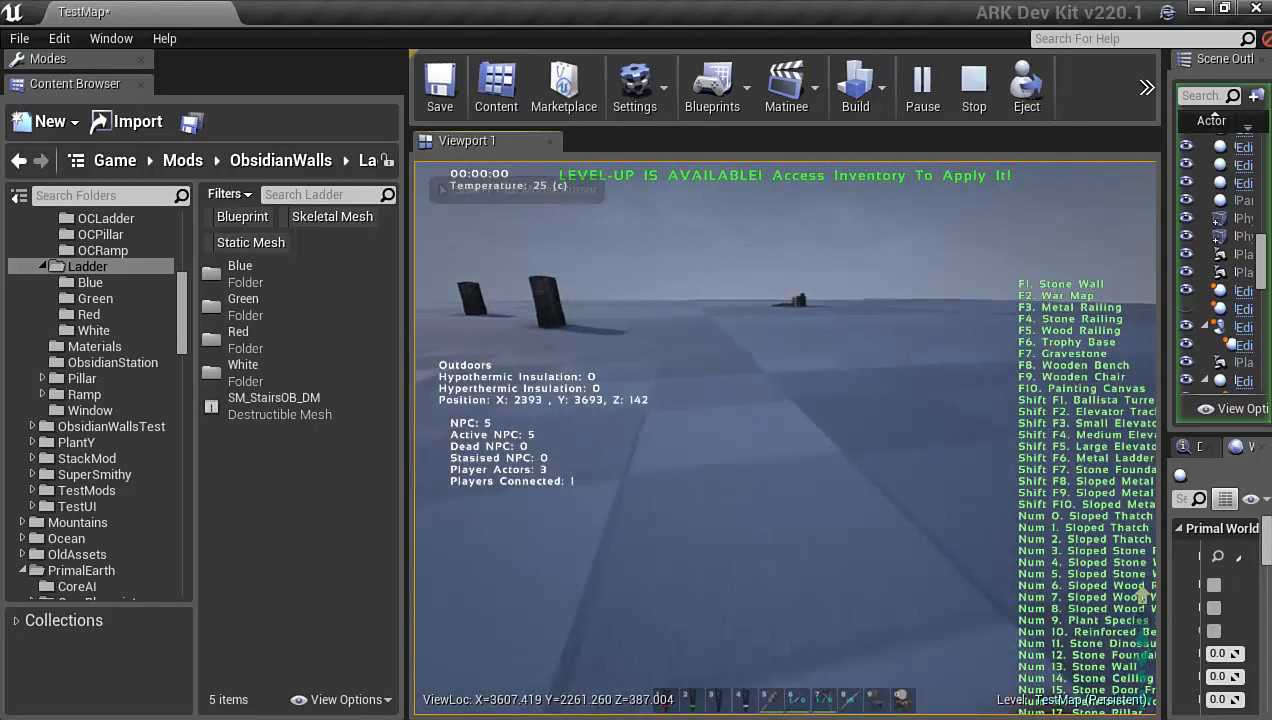
pyautogui.press('2')
pyautogui.press('KP_8')
pyautogui.press('KP_9')
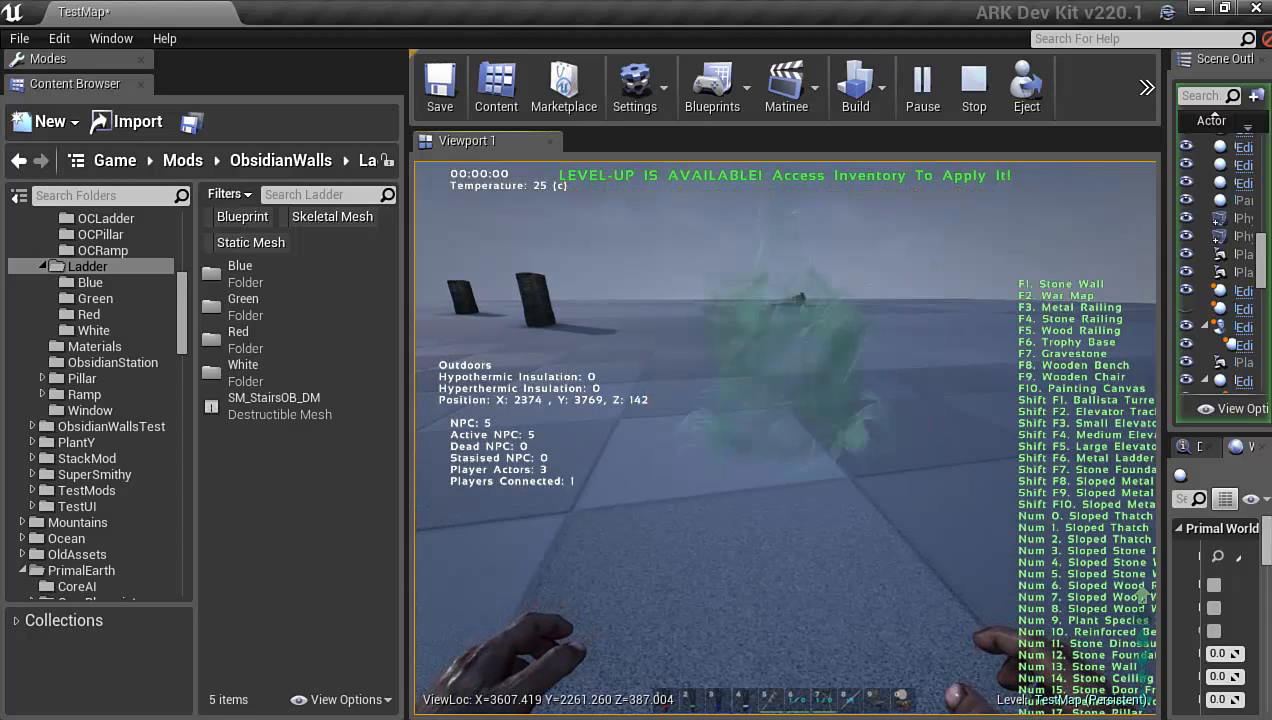
pyautogui.press('KP_8')
pyautogui.press('KP_7')
pyautogui.press('KP_6')
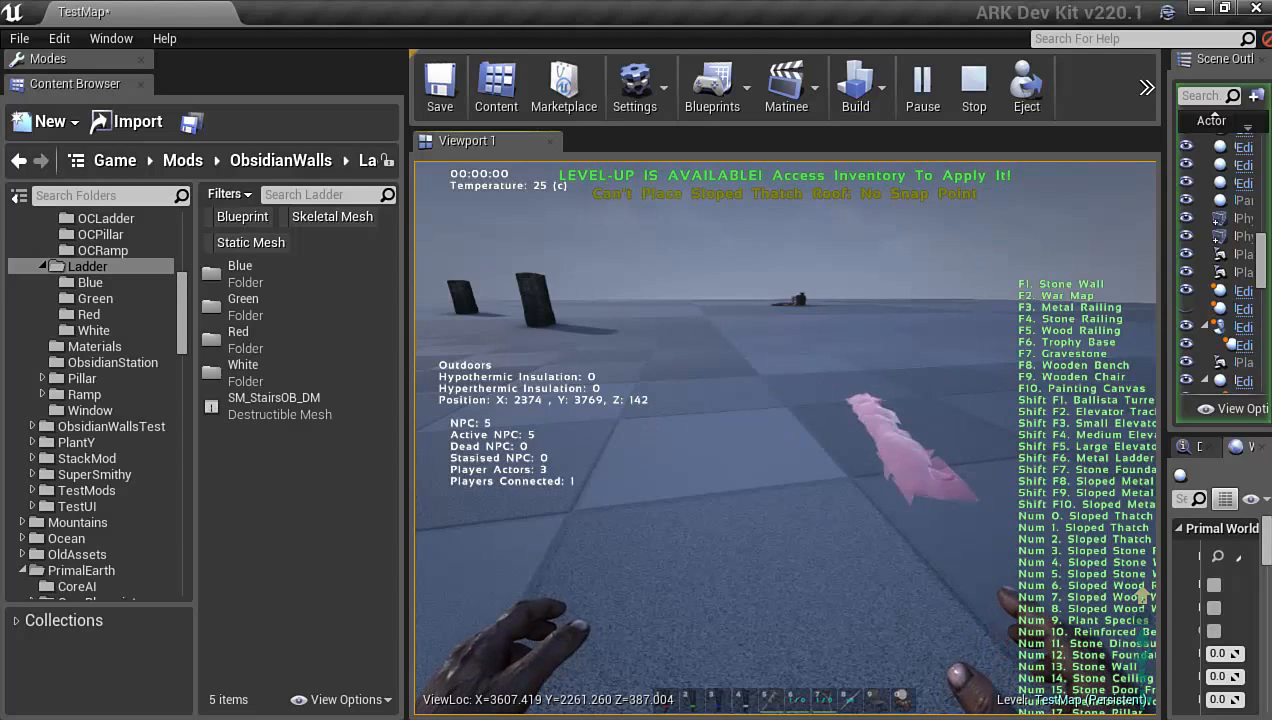
pyautogui.press('2')
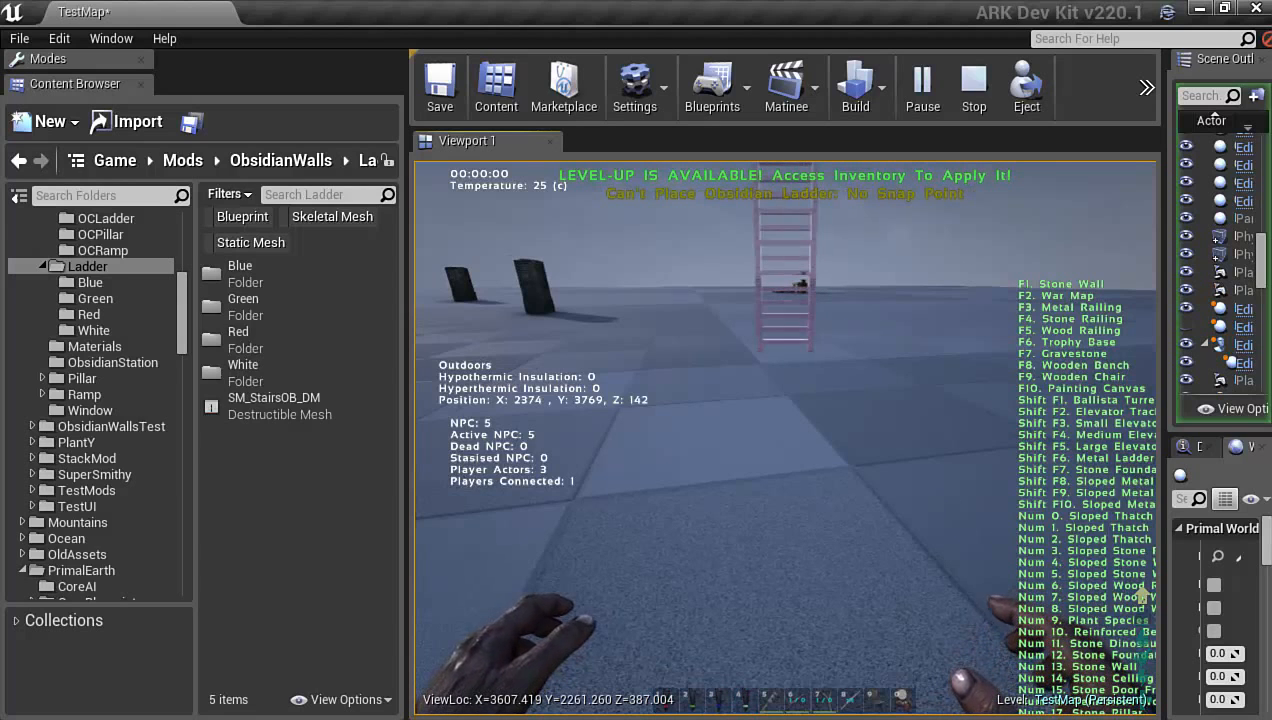
pyautogui.press('F3')
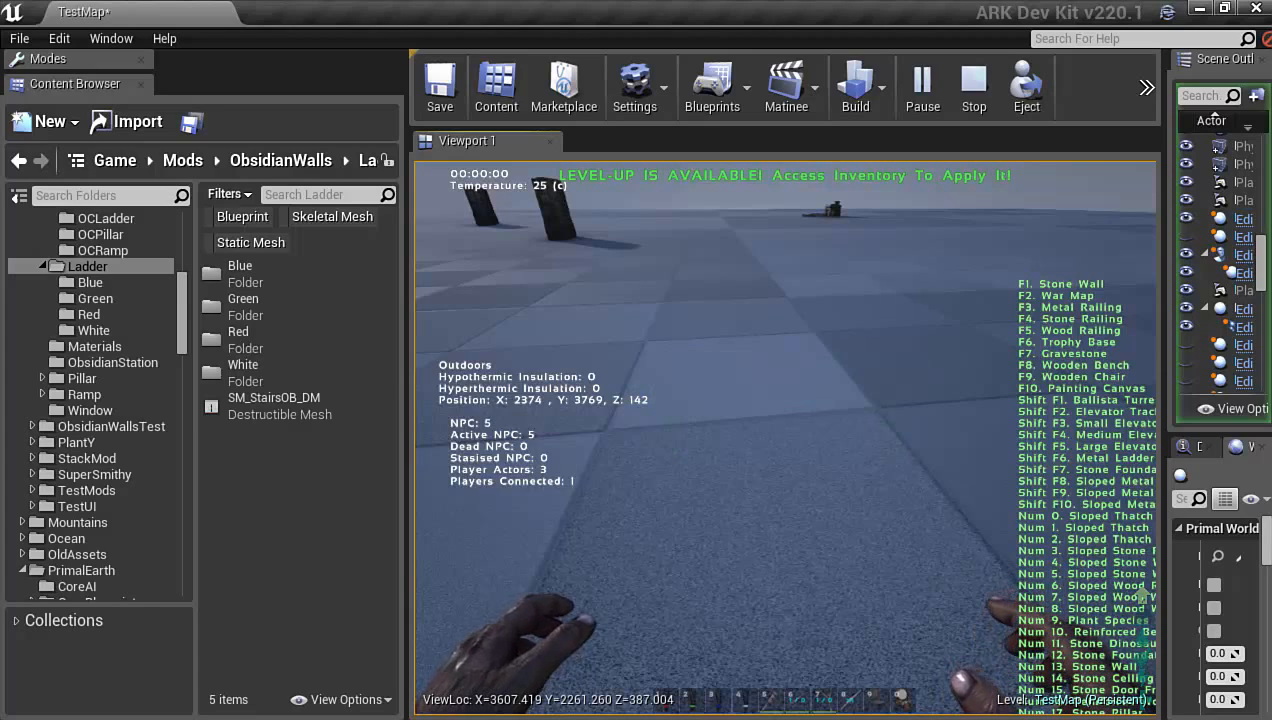
# Place a Stone Foundation on open ground well away from the existing structures
pyautogui.press('9')
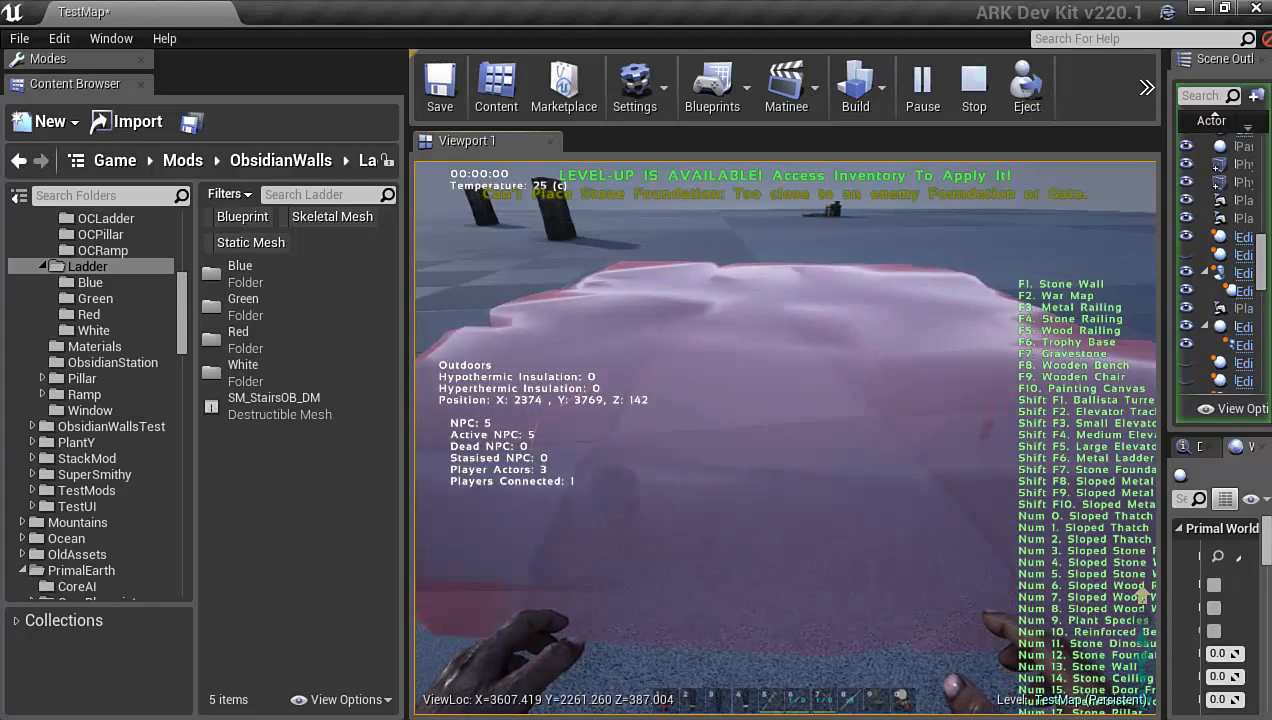
pyautogui.press('w')
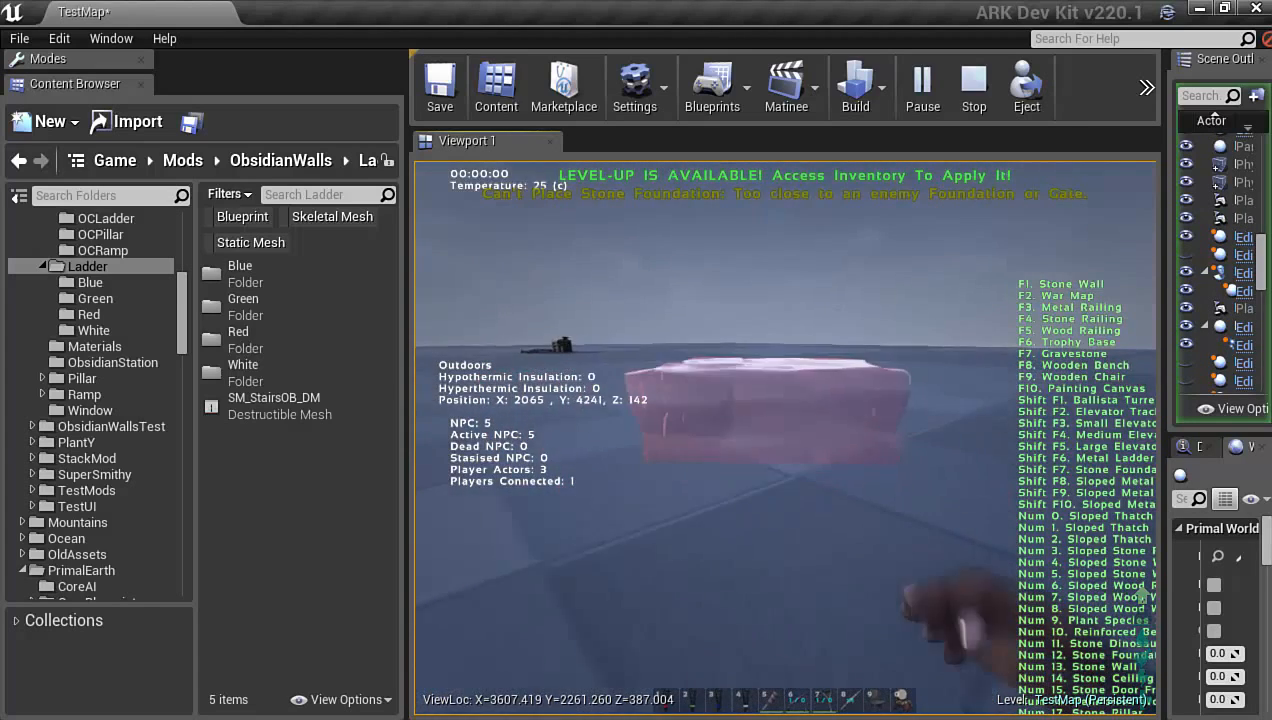
pyautogui.press('w')
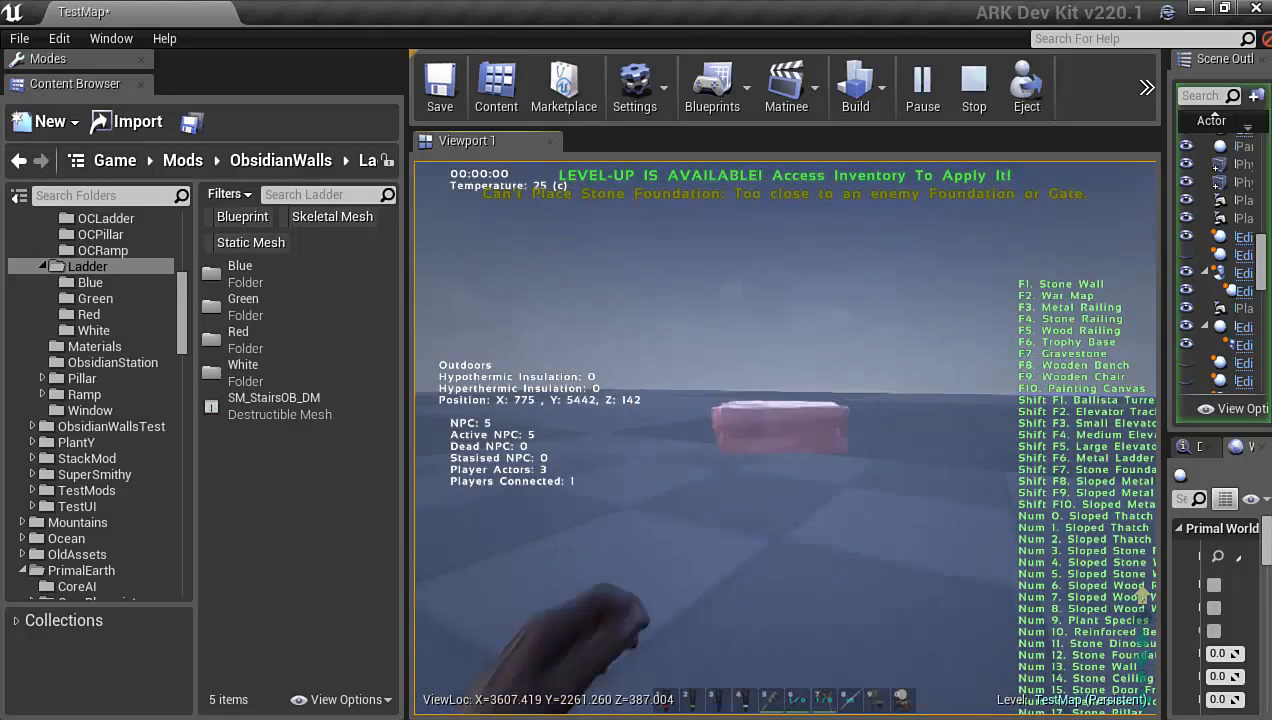
pyautogui.press('w')
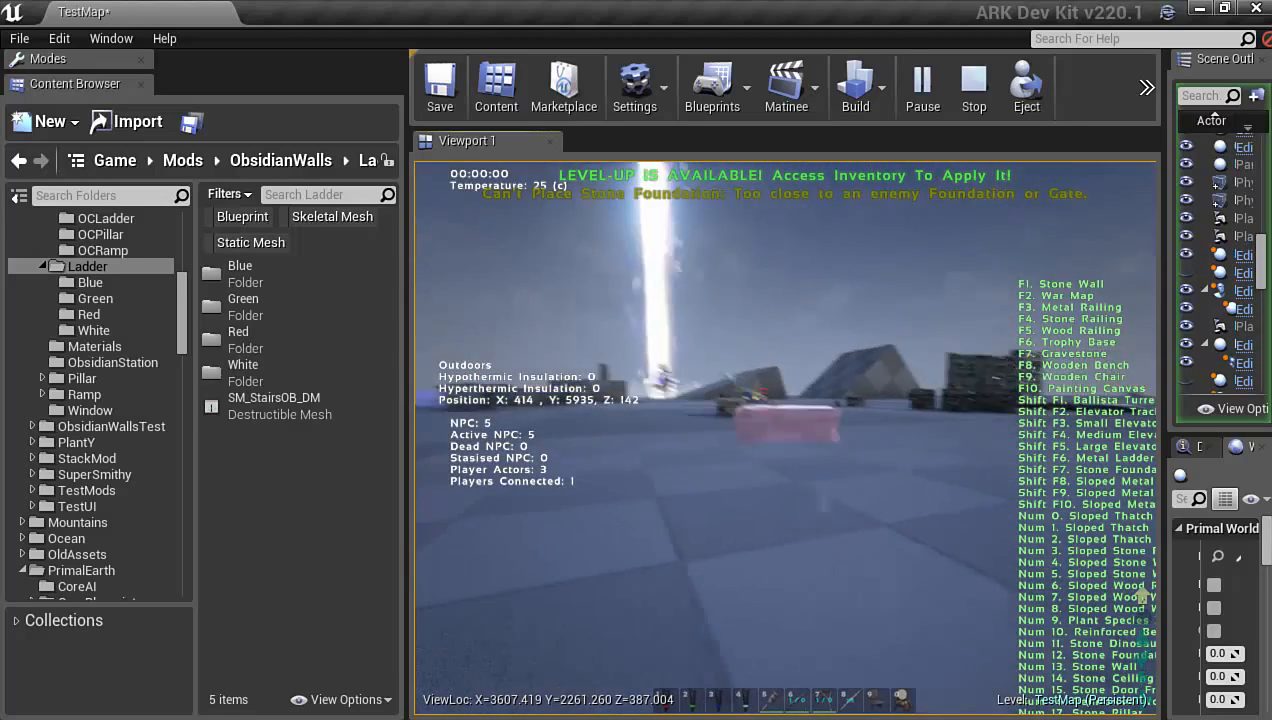
pyautogui.press('w')
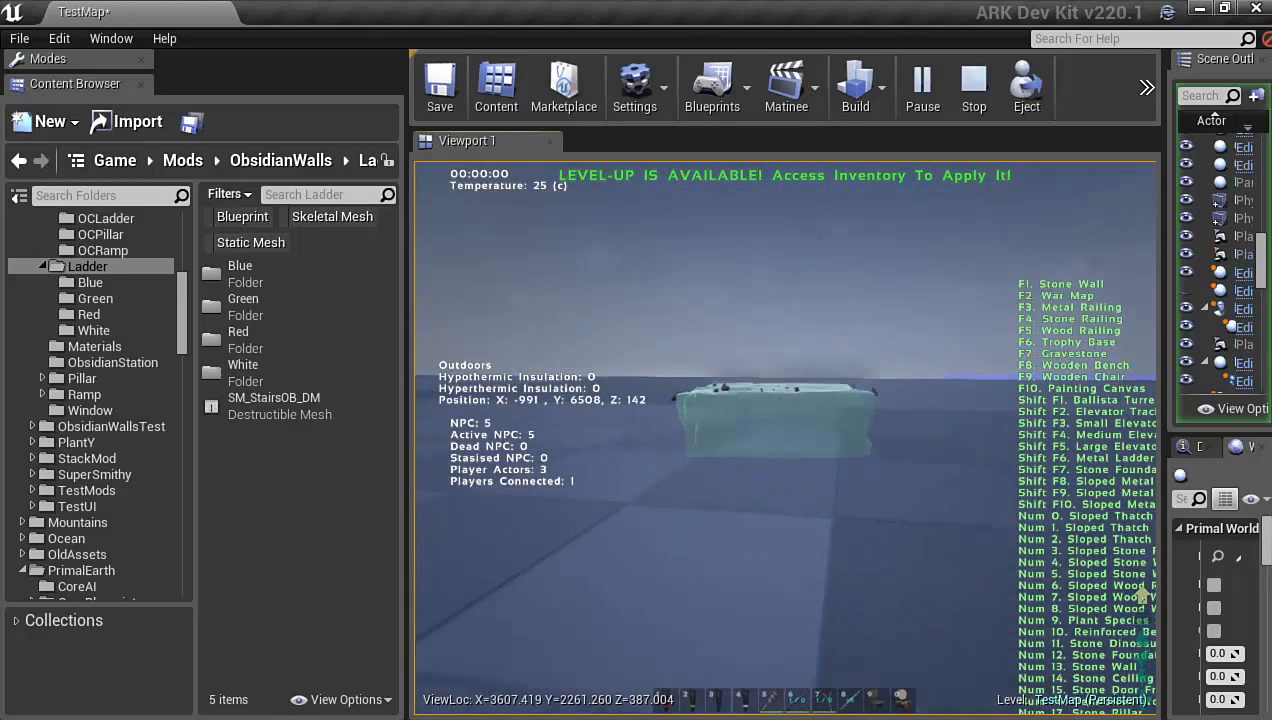
pyautogui.press('w')
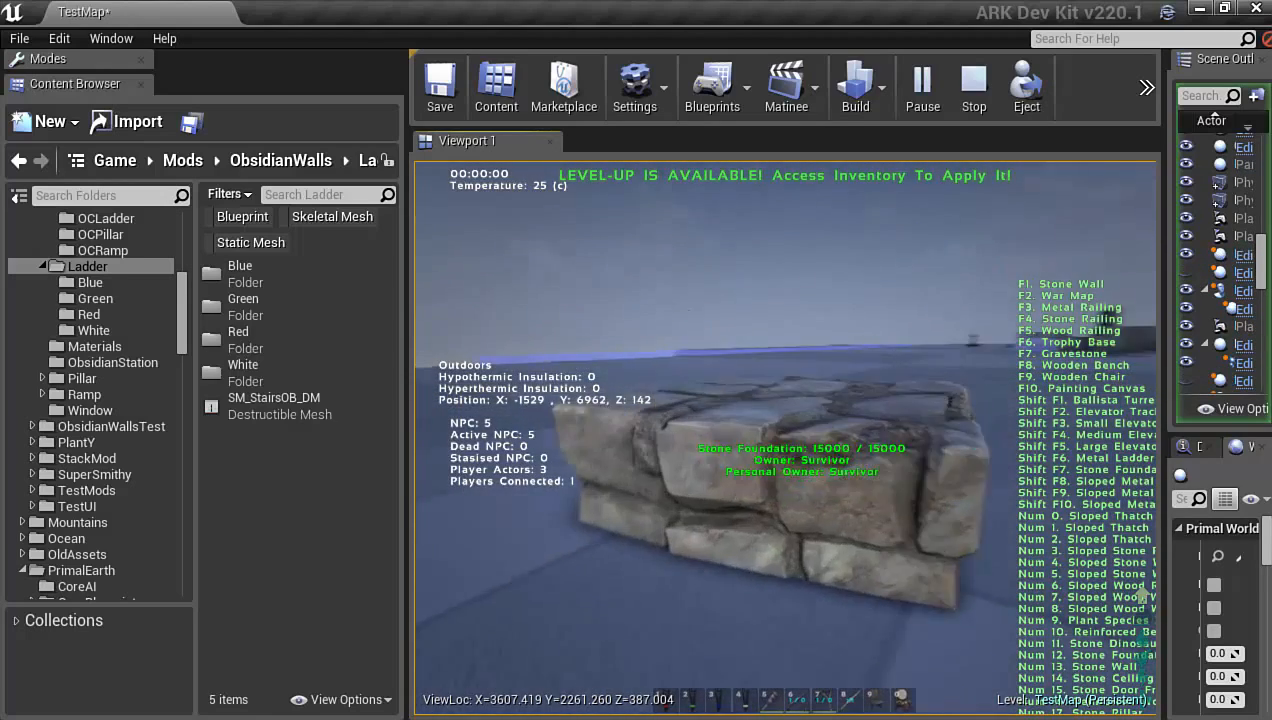
# Attach the red Obsidian Ladder to one edge of the stone foundation and get up onto the foundation
pyautogui.press('1')
pyautogui.press('w')
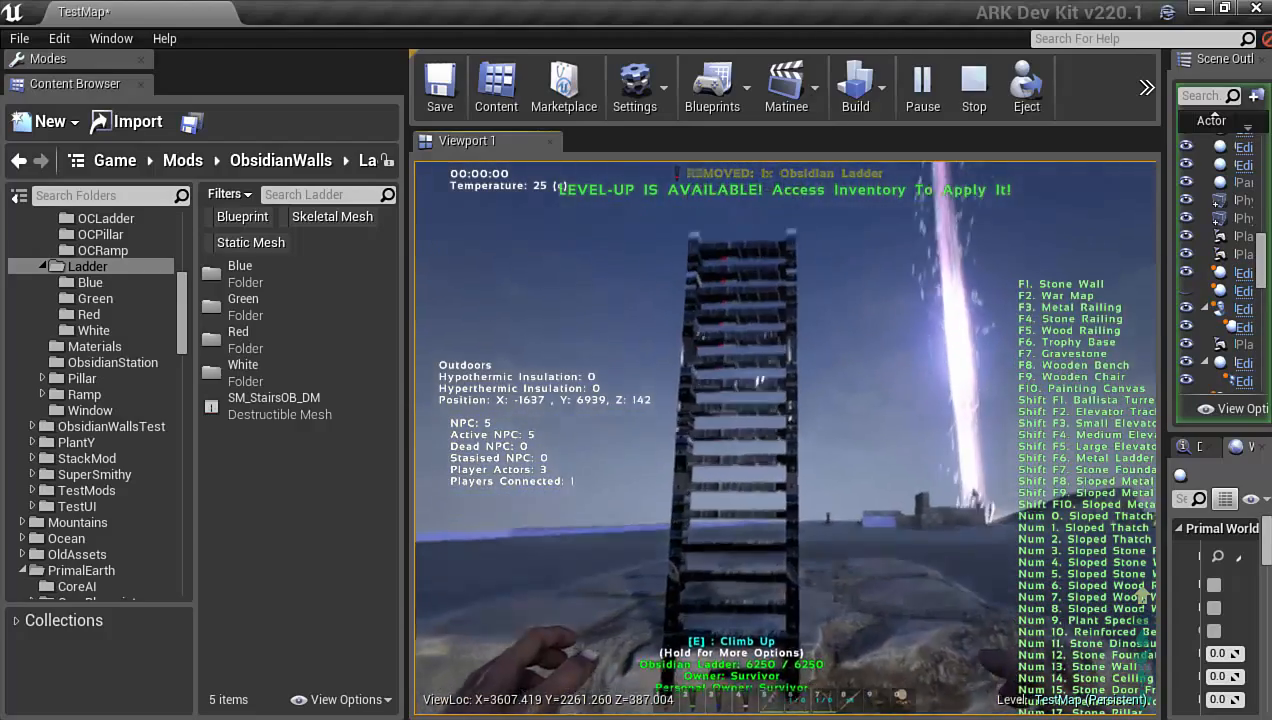
pyautogui.press('w')
pyautogui.press('space')
pyautogui.press('w')
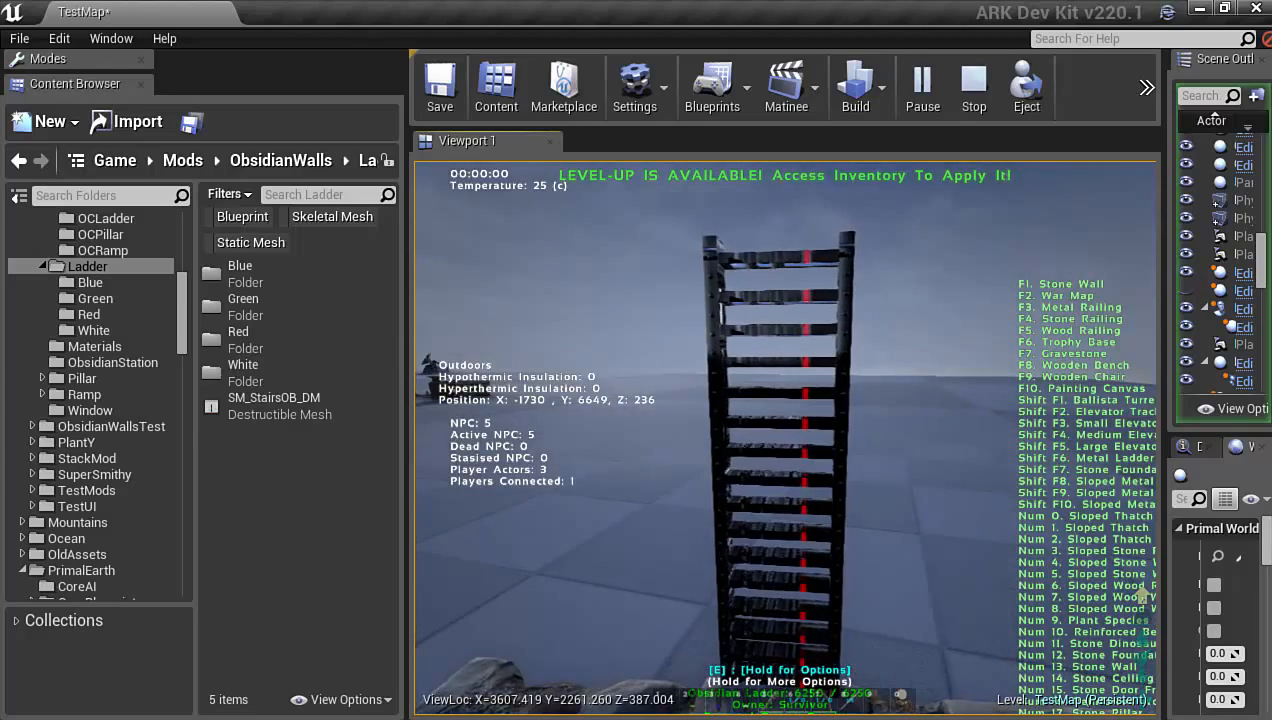
# Place the green, blue and white Obsidian Ladders on the remaining edges of the stone foundation
pyautogui.press('F2')
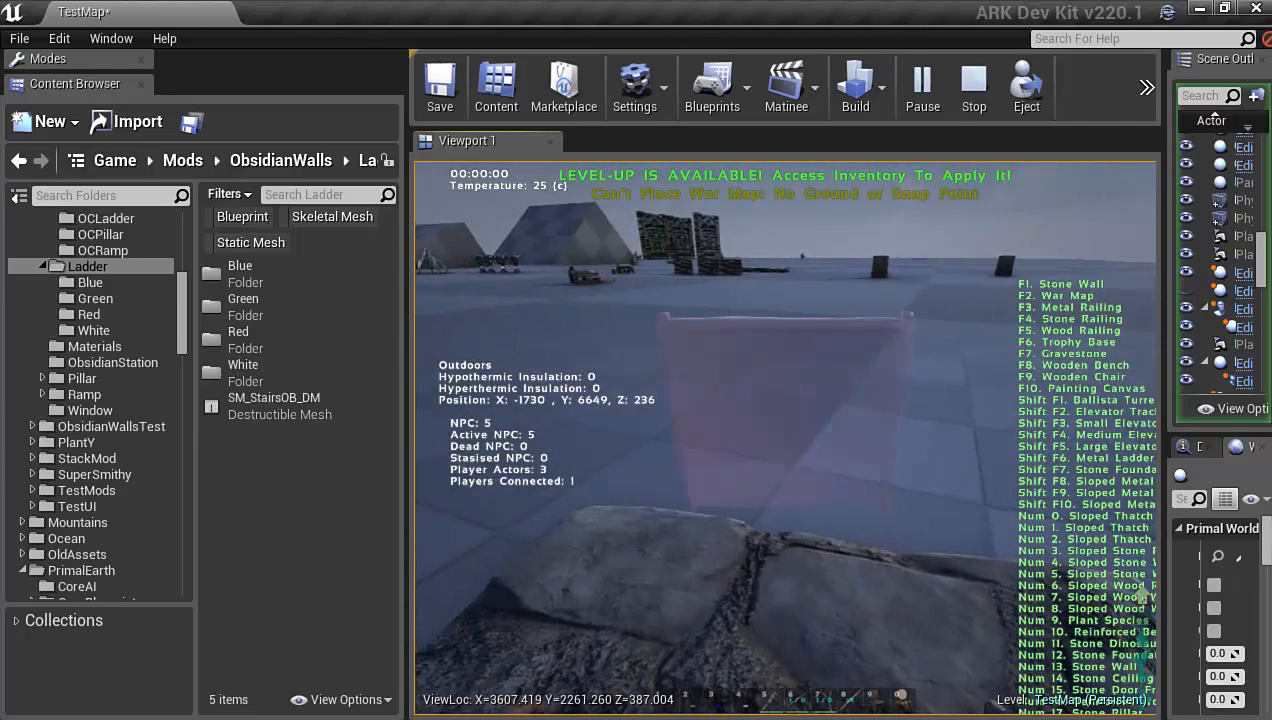
pyautogui.press('2')
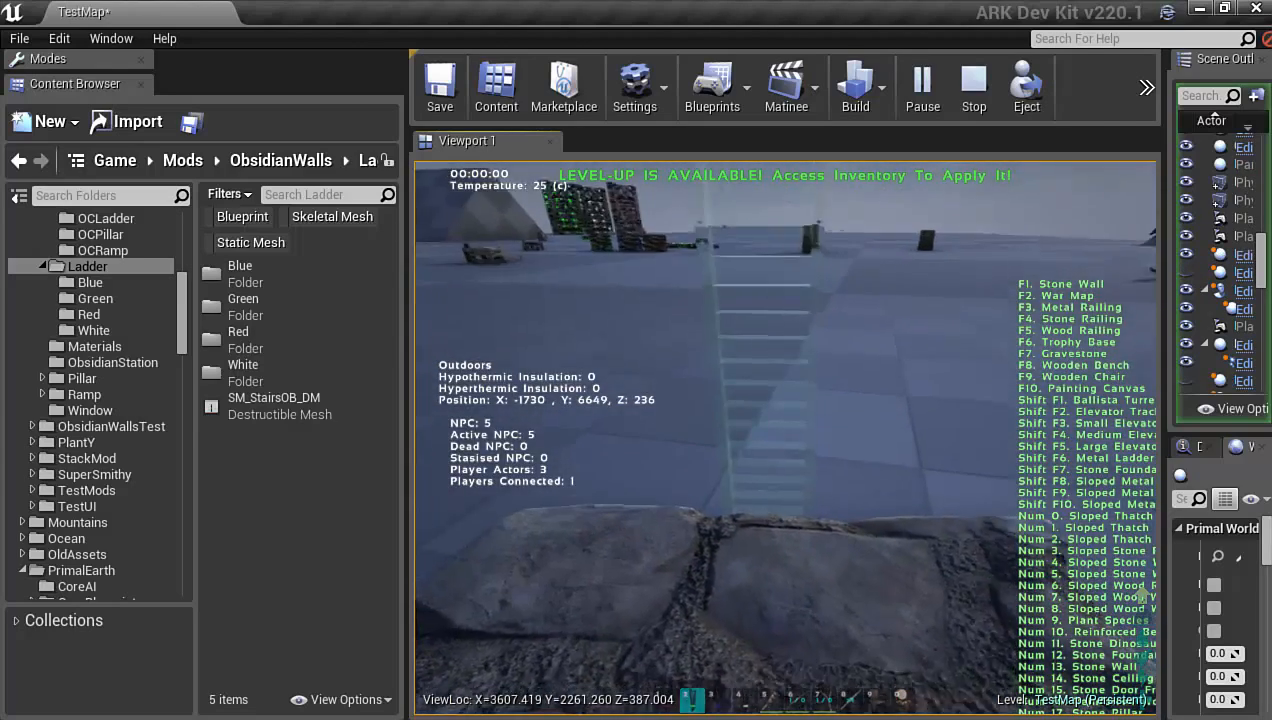
pyautogui.click(785, 438)
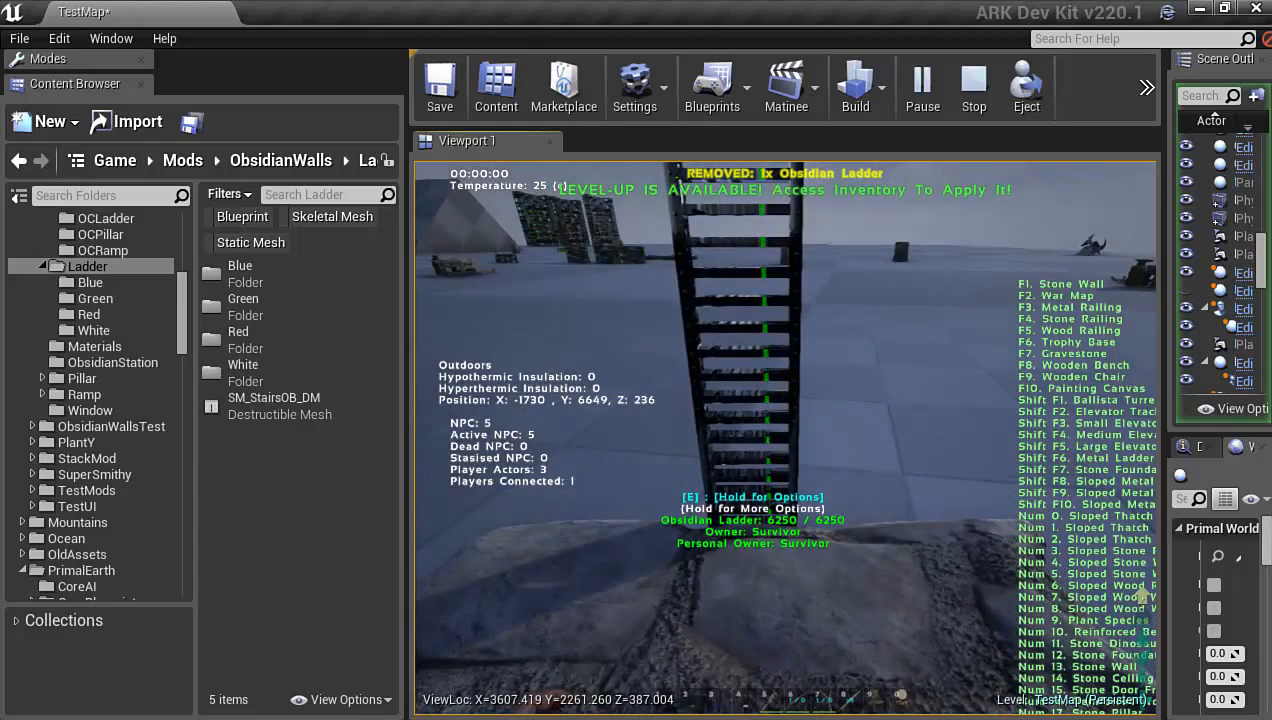
pyautogui.press('2')
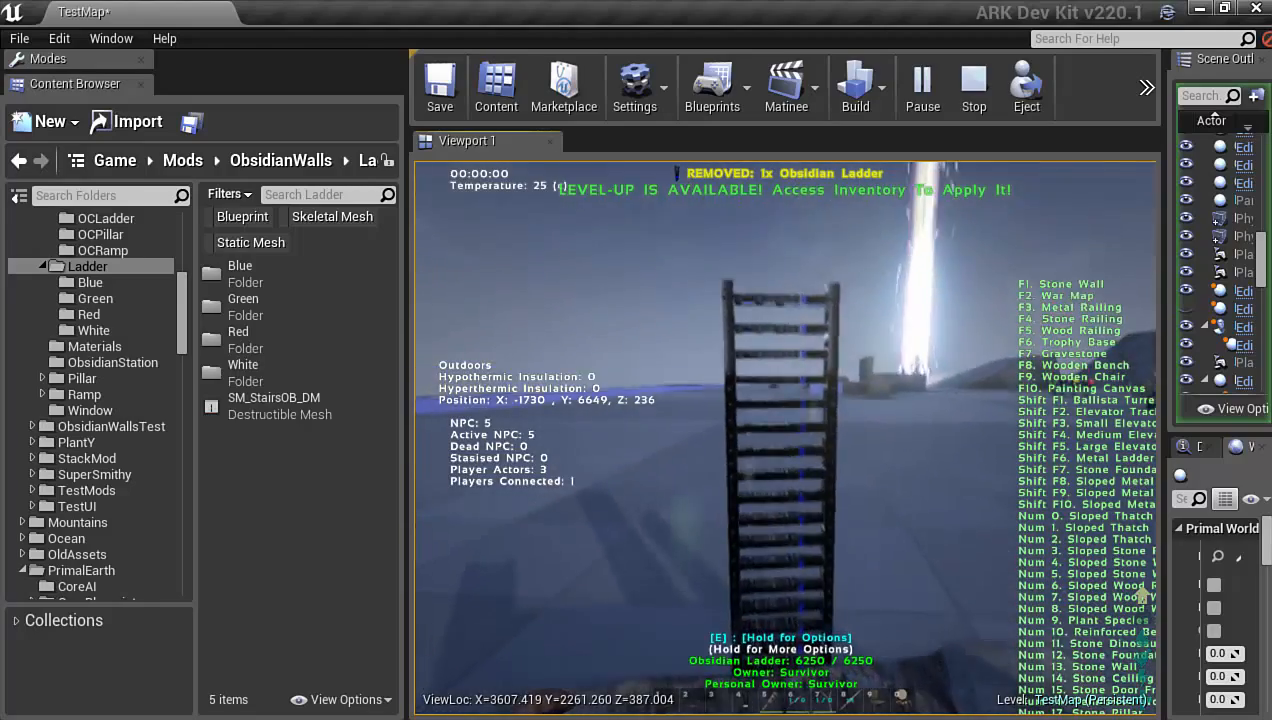
pyautogui.press('2')
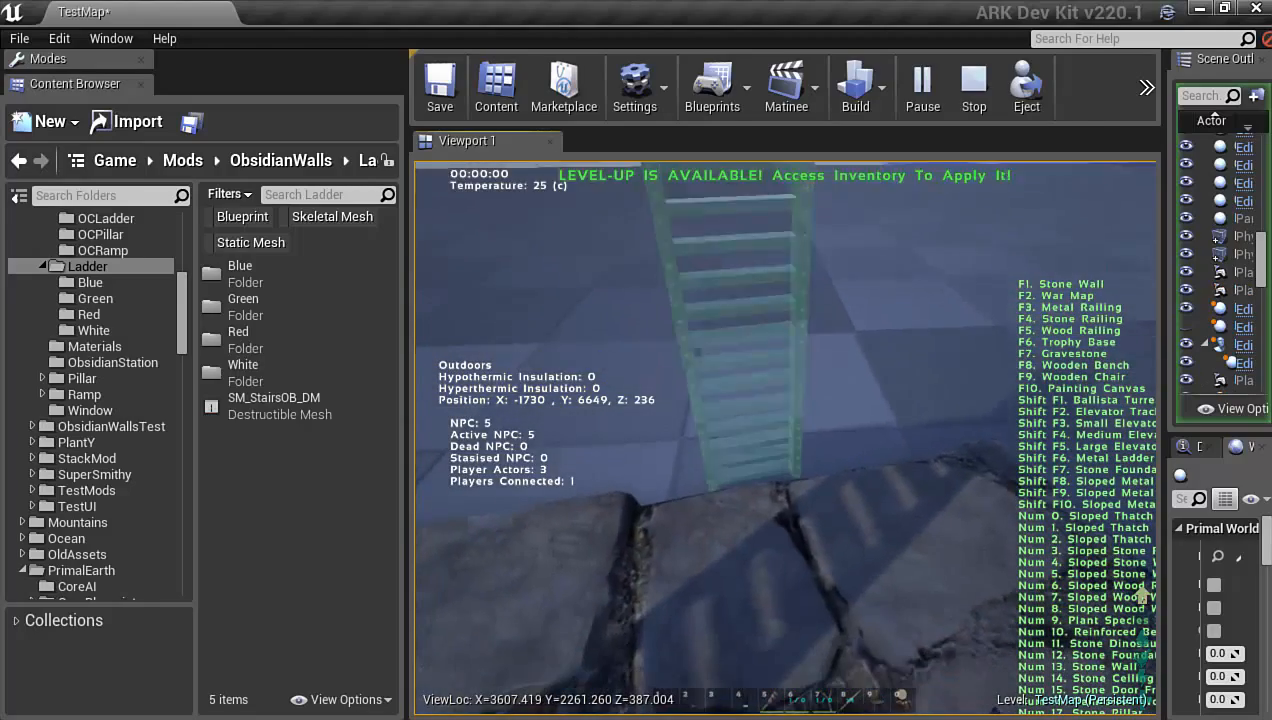
pyautogui.click(785, 437)
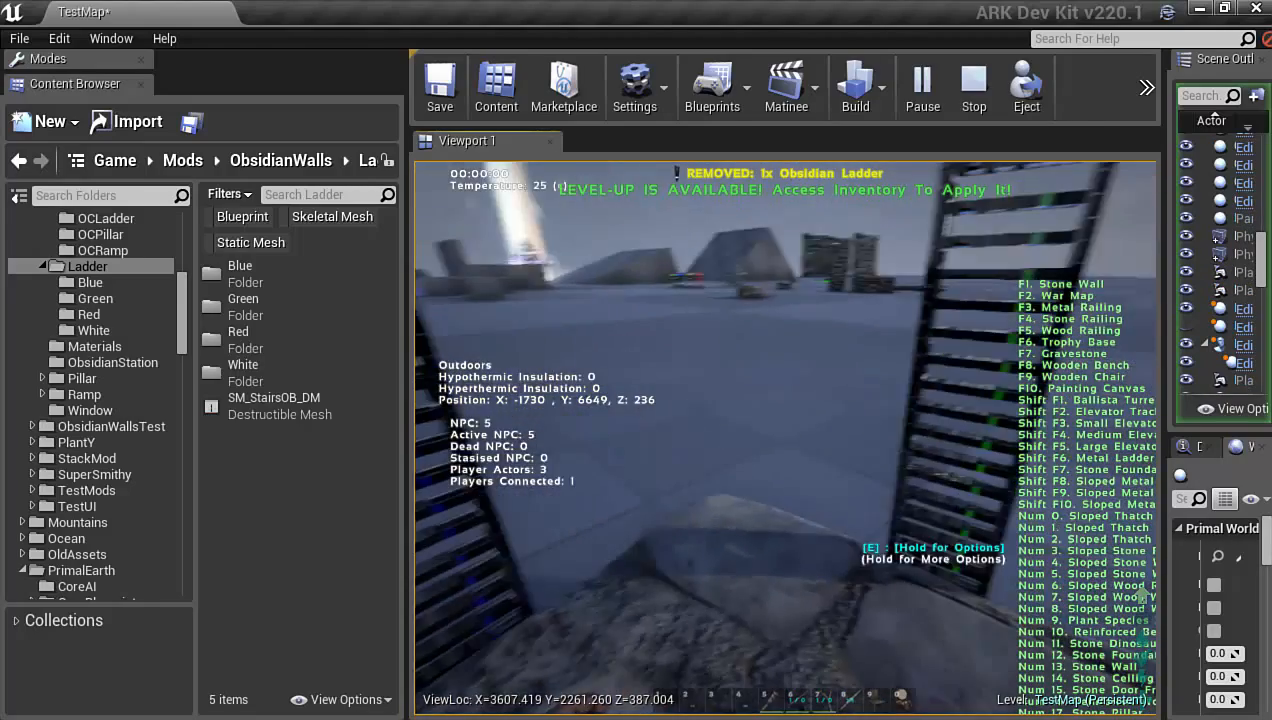
# Walk around the foundation to inspect the placed ladders' colours, and end the play session
pyautogui.press('d')
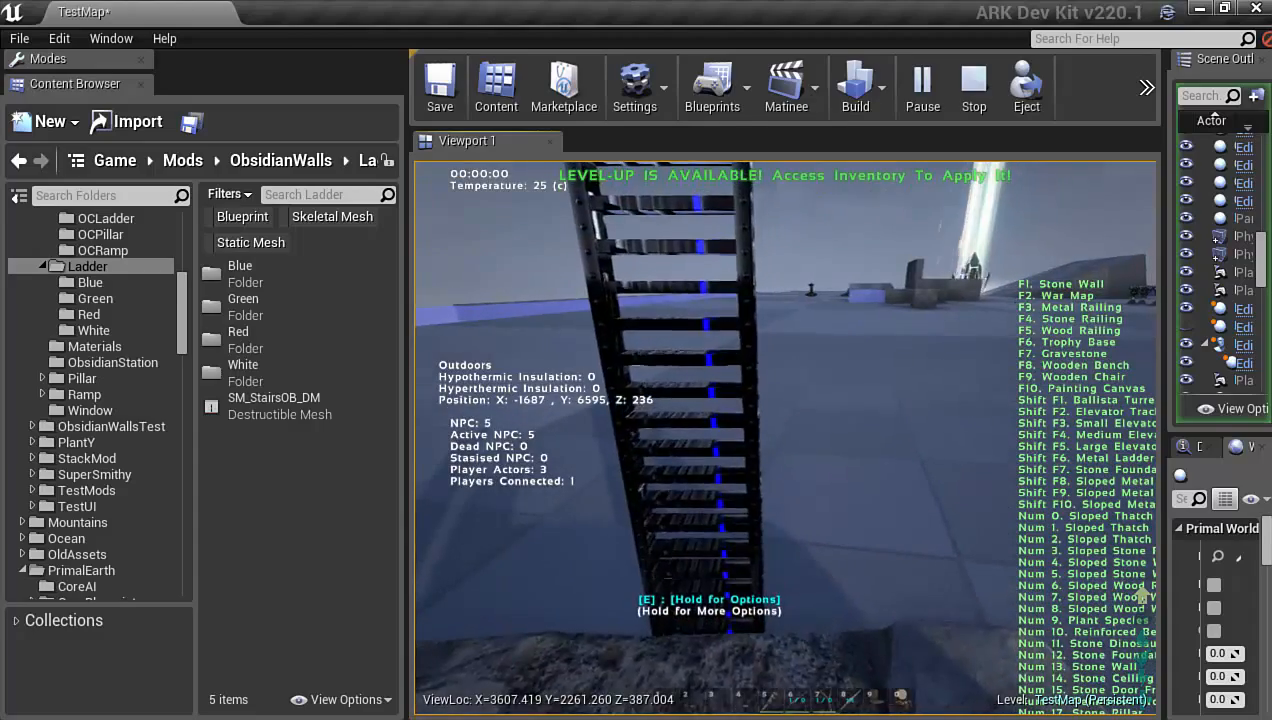
pyautogui.press('a')
pyautogui.press('w')
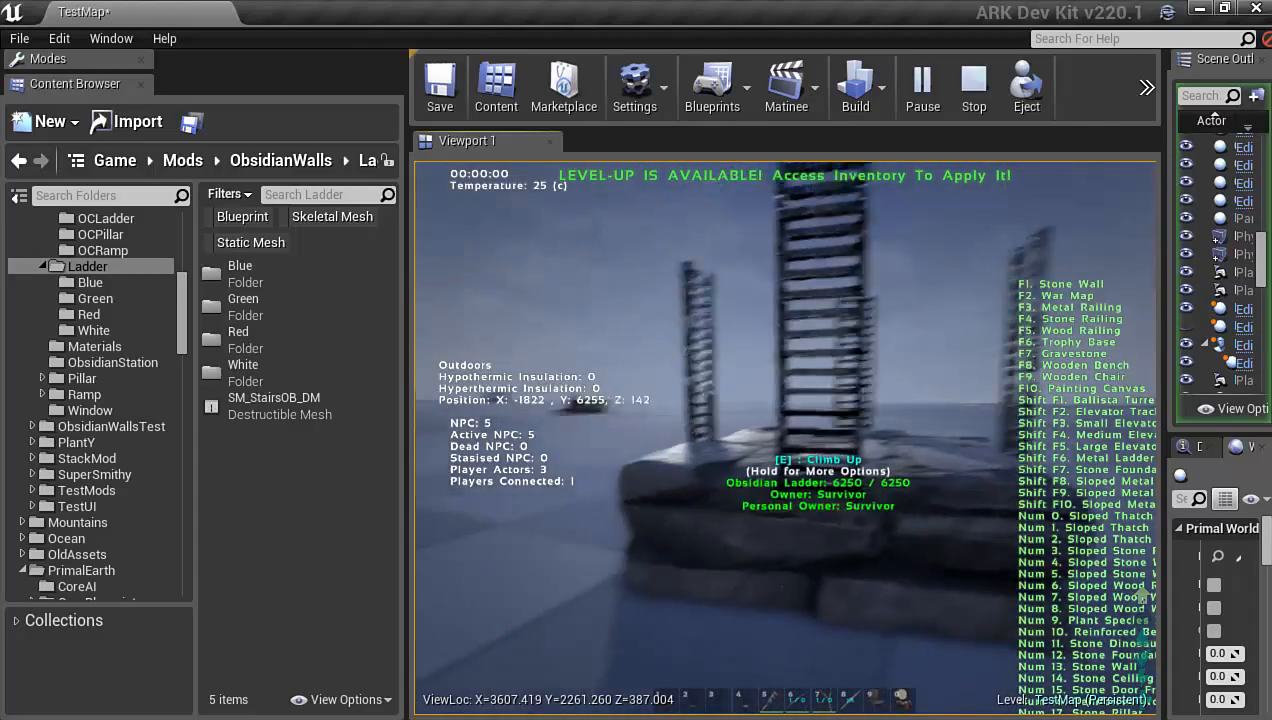
pyautogui.press('w')
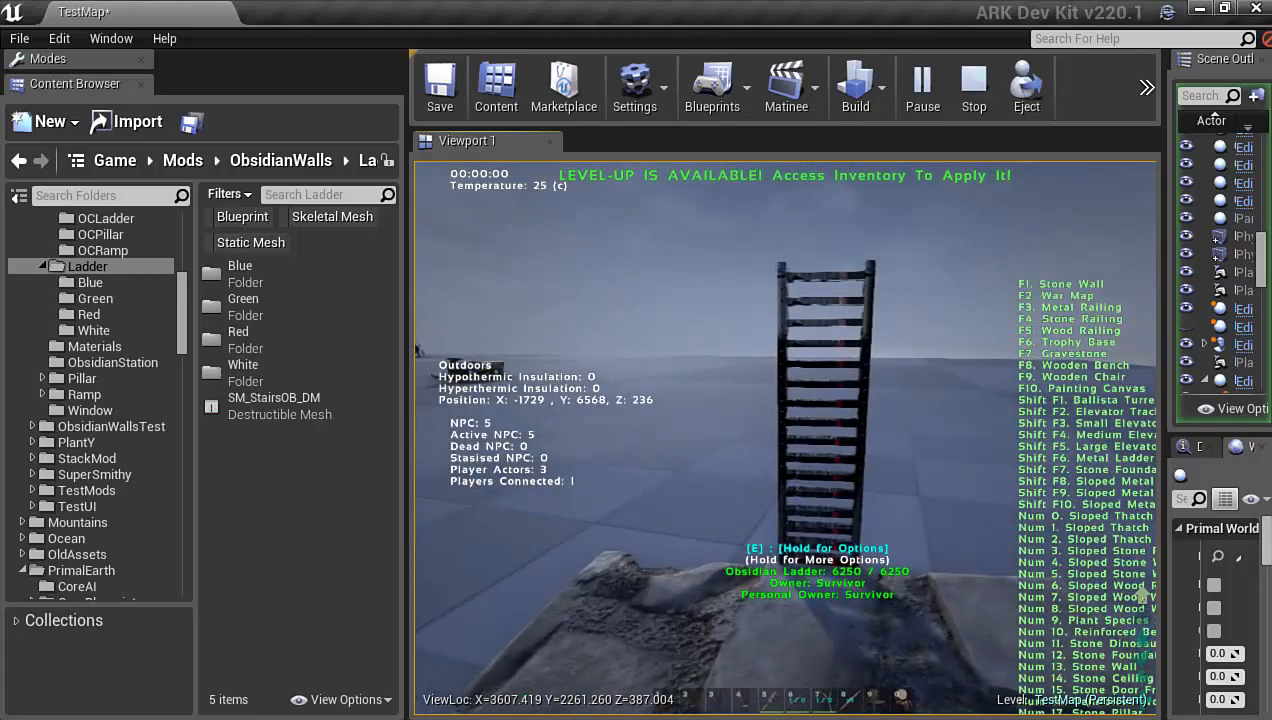
pyautogui.press('a')
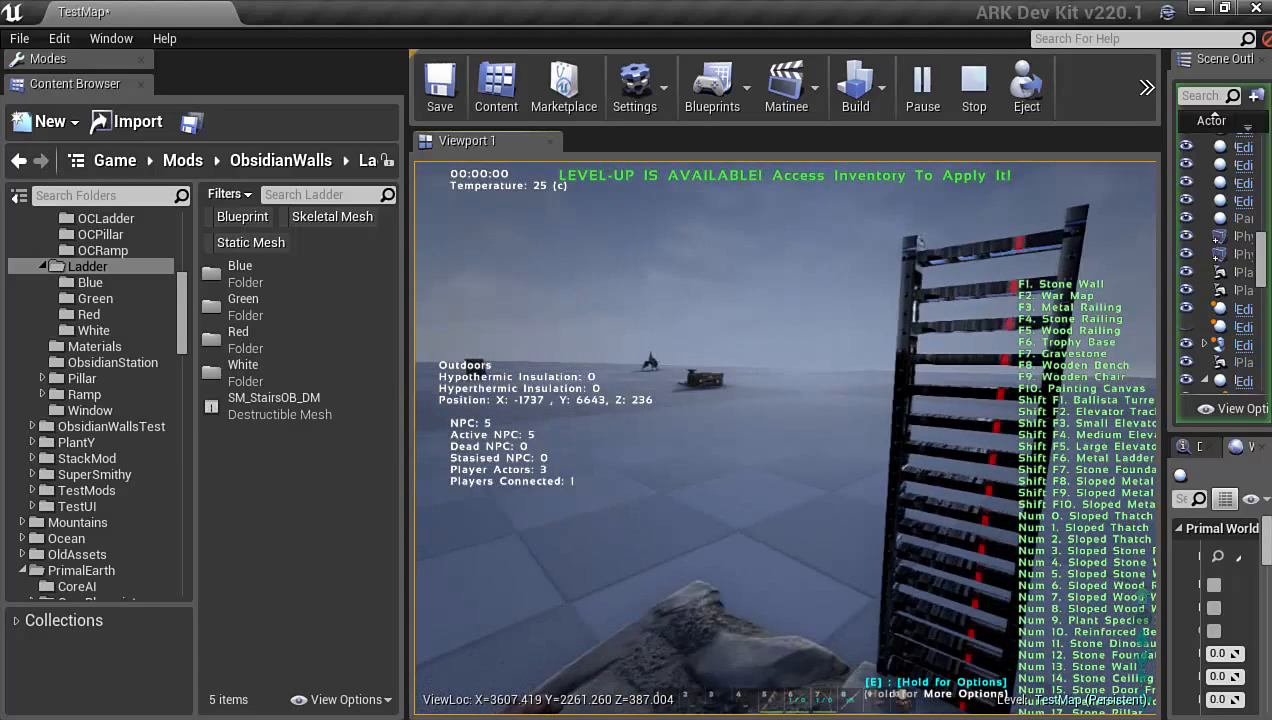
pyautogui.press('Escape')
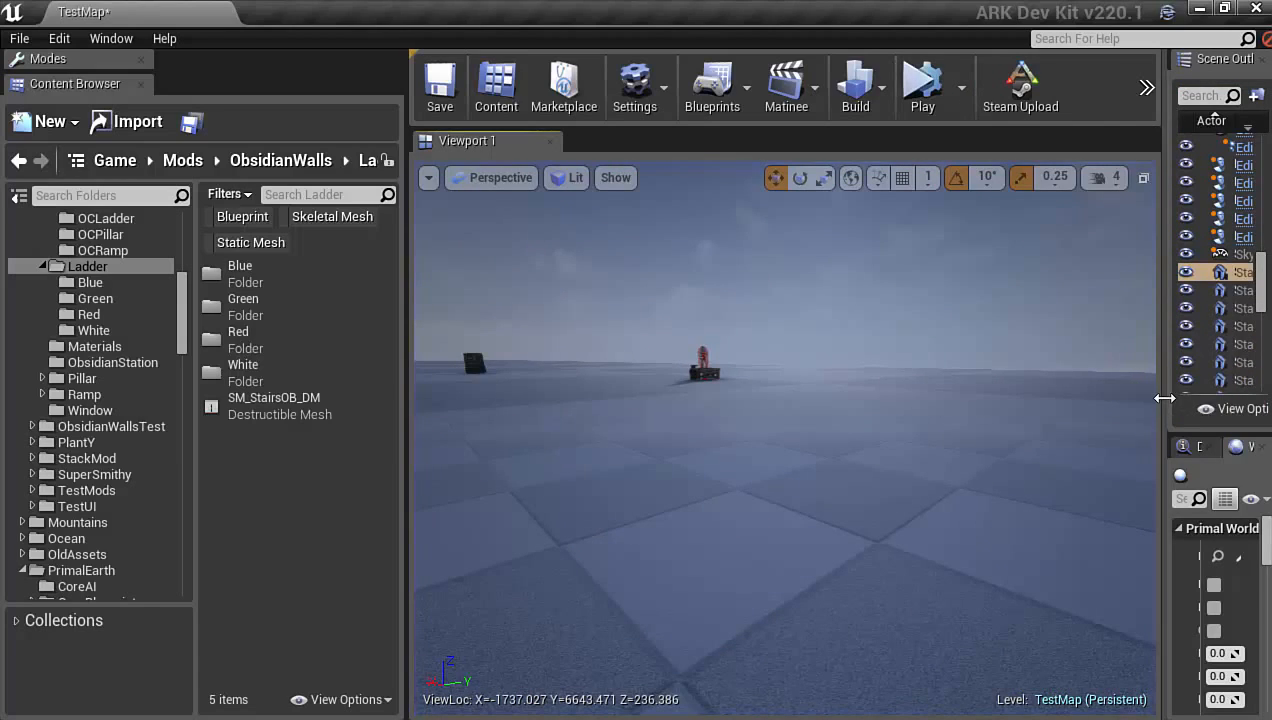
# Check which asset is assigned as the Primal Game Data Override in the level's World Settings
pyautogui.moveTo(1165, 398); pyautogui.dragTo(860, 406)
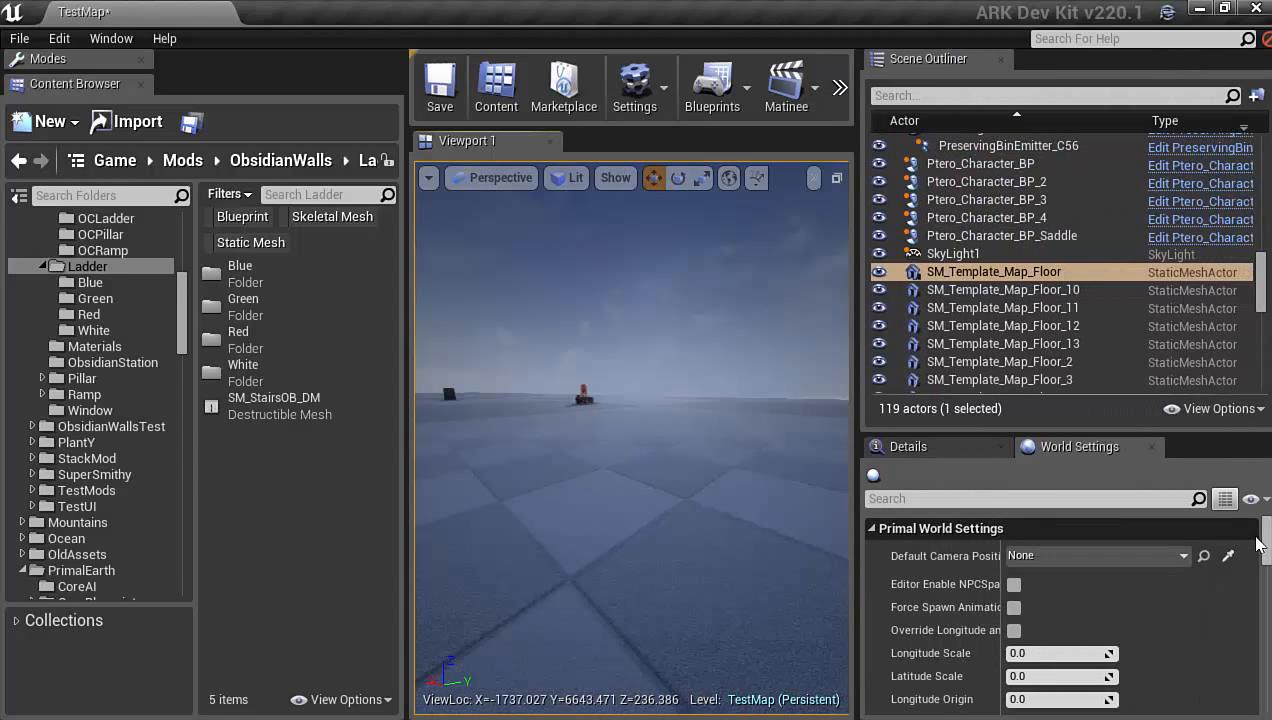
pyautogui.moveTo(1258, 543); pyautogui.dragTo(1262, 625)
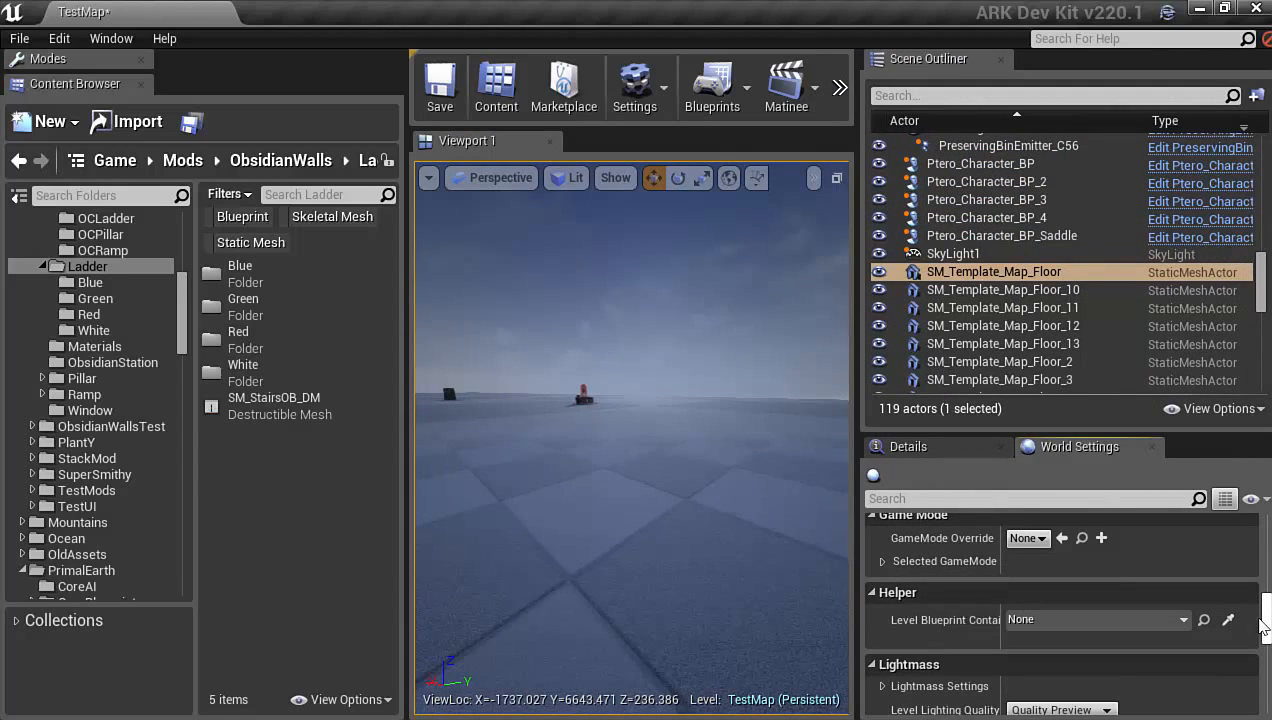
pyautogui.scroll(15, 1175, 610)
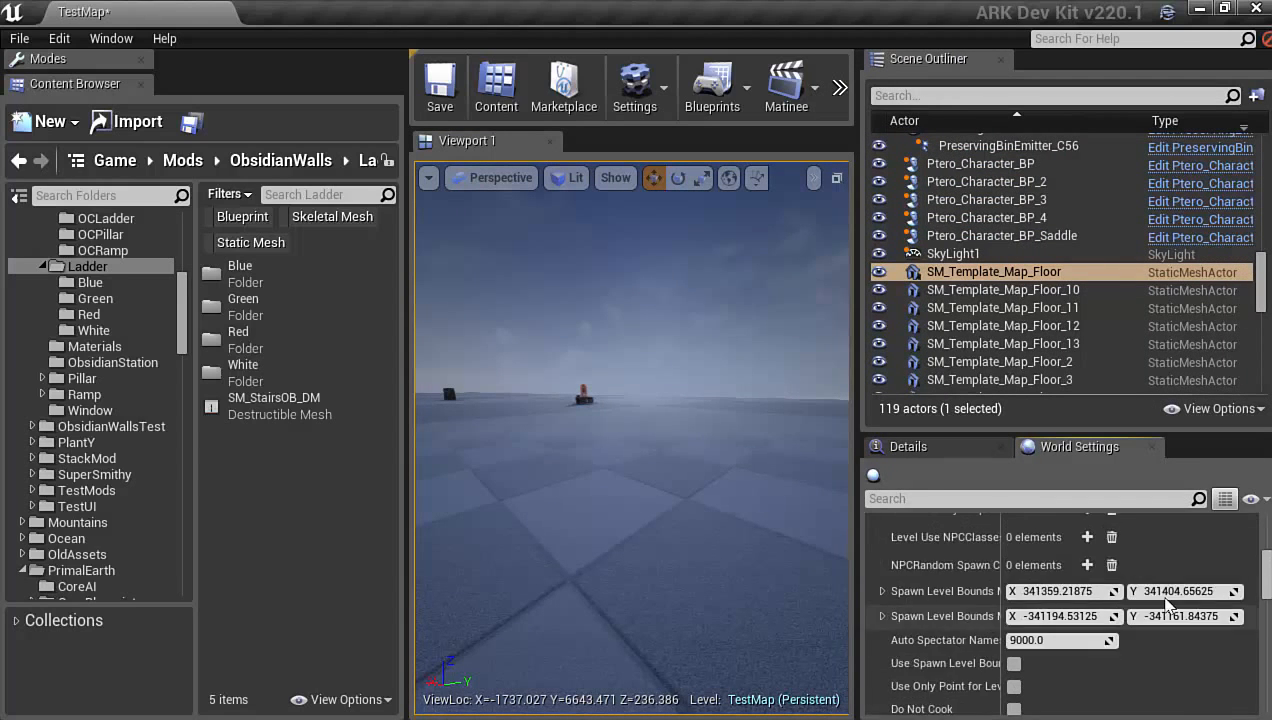
pyautogui.scroll(2, 1173, 612)
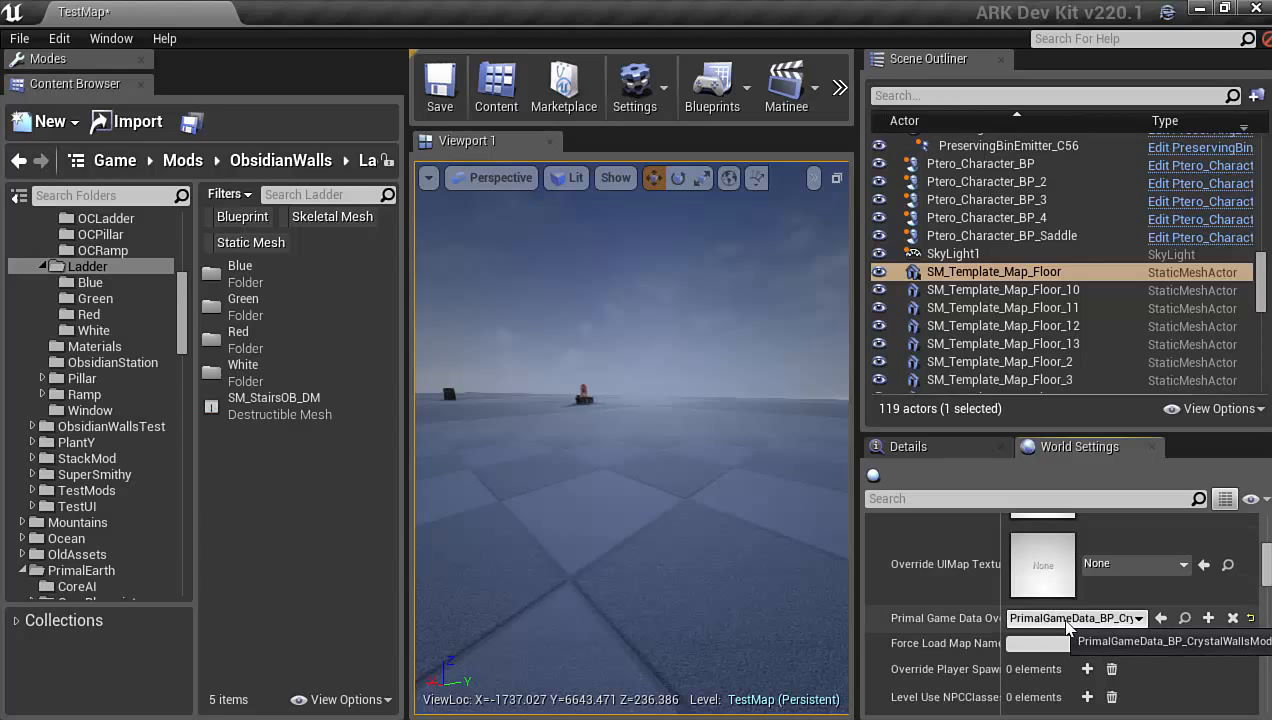
pyautogui.moveTo(857, 360); pyautogui.dragTo(1047, 360)
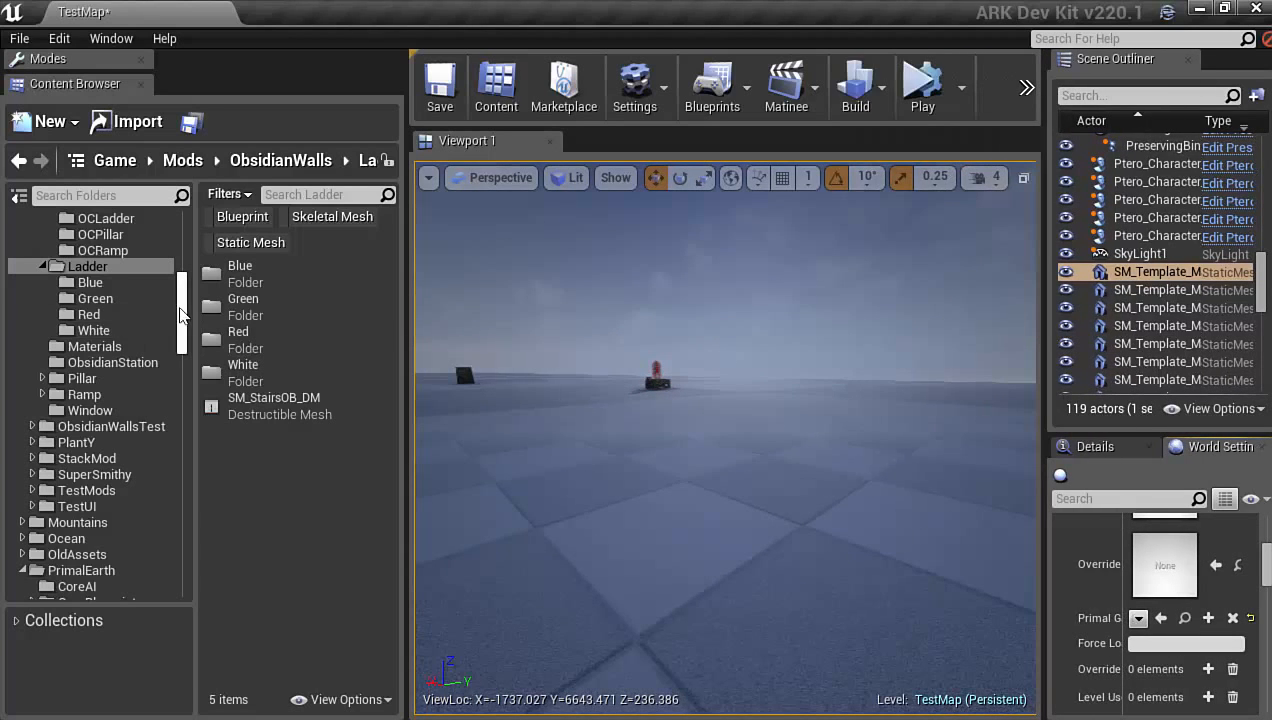
# Collapse the Ladder and Icons folders and display the ObsidianWalls mod folder's level and blueprint assets
pyautogui.moveTo(180, 297); pyautogui.dragTo(179, 290)
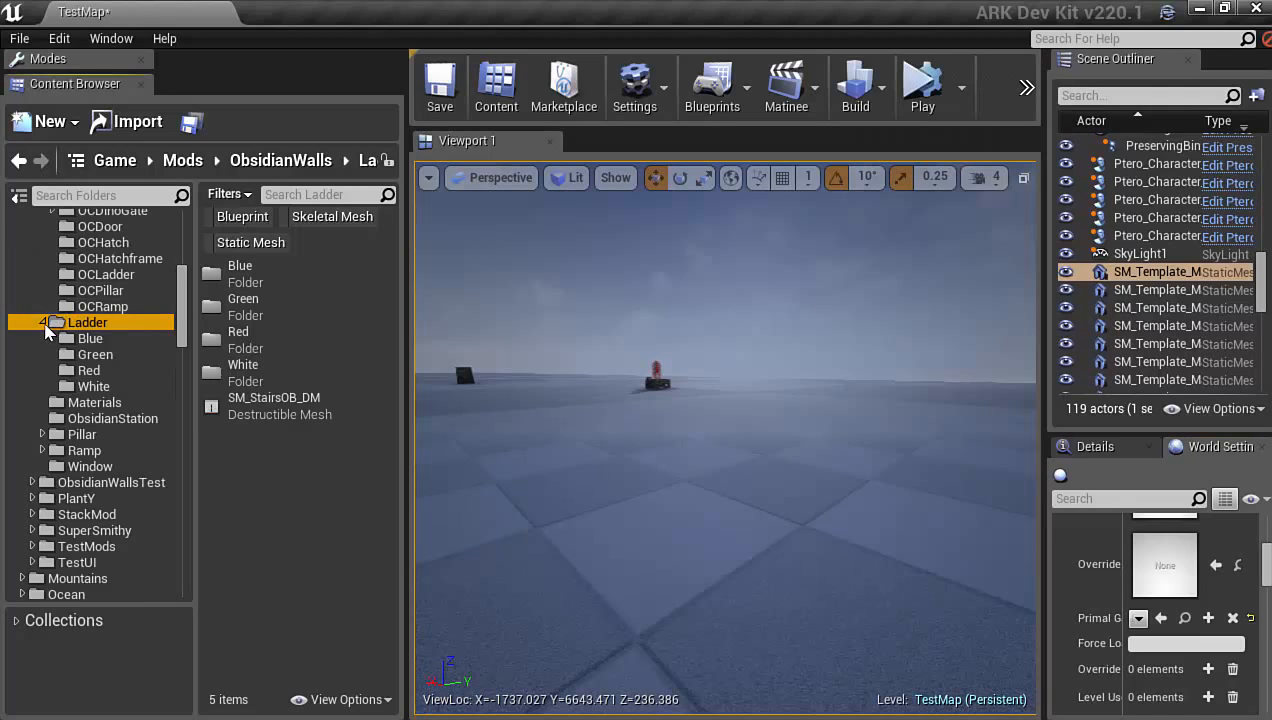
pyautogui.click(43, 323)
pyautogui.scroll(3, 186, 297)
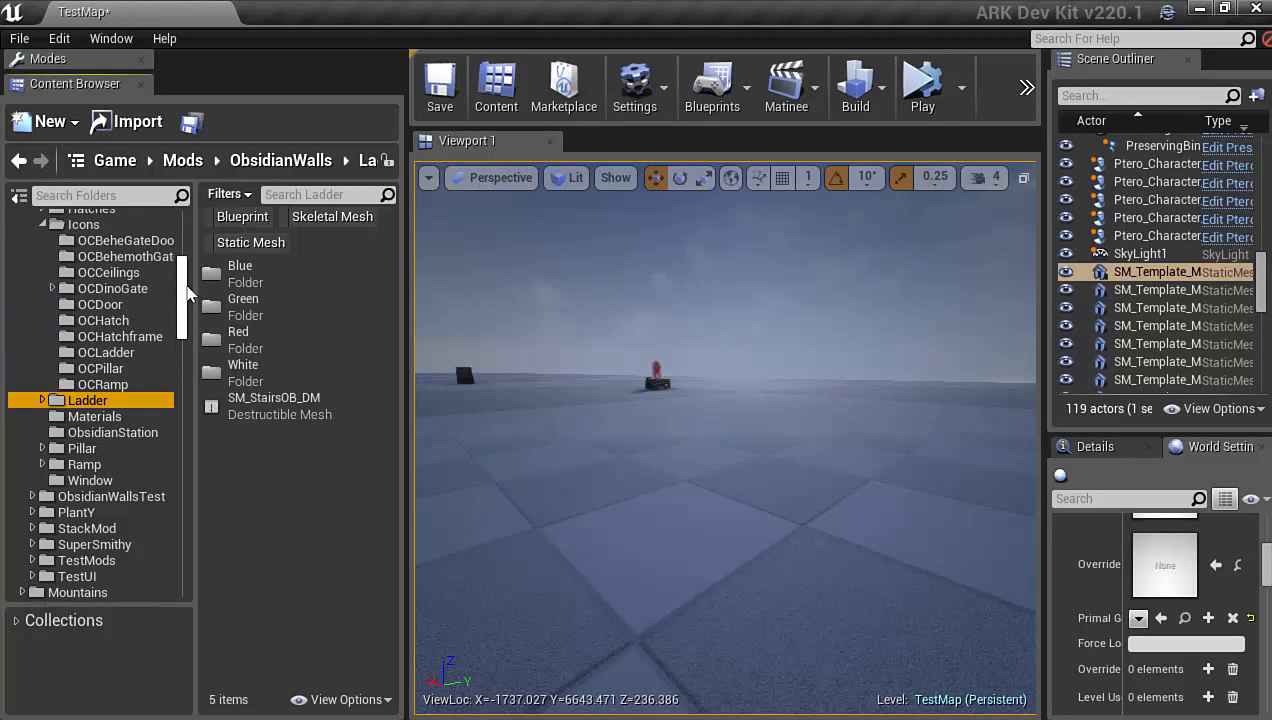
pyautogui.click(42, 226)
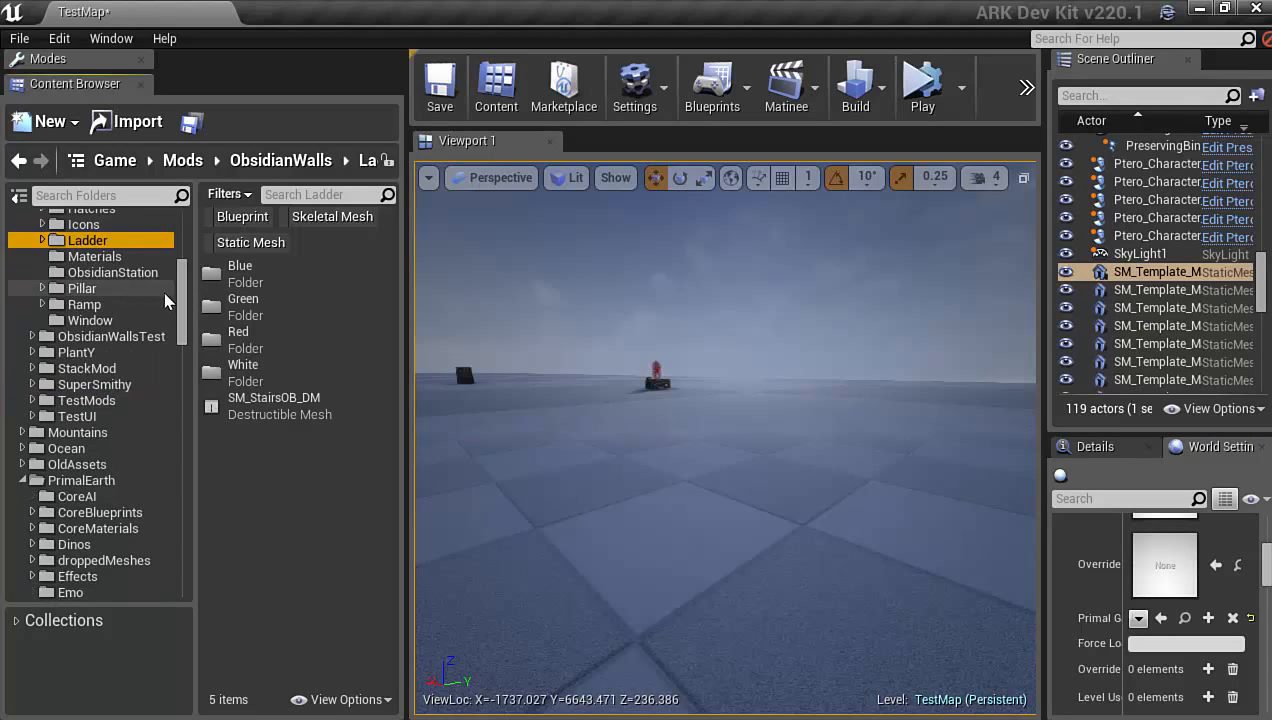
pyautogui.scroll(9, 182, 302)
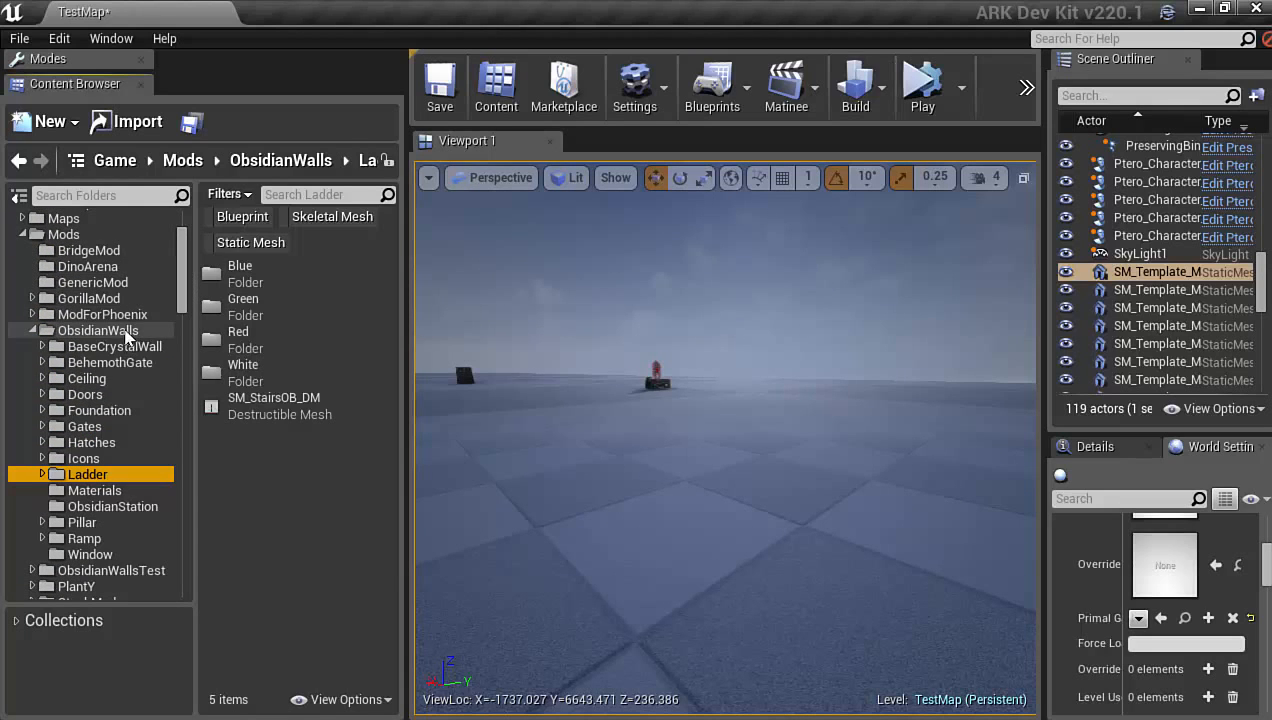
pyautogui.click(127, 335)
pyautogui.moveTo(389, 391); pyautogui.dragTo(381, 592)
# Start a play session near the supply crates and look through the yellow crate's inventory
pyautogui.moveTo(830, 408); pyautogui.dragTo(819, 433, button='right')
pyautogui.press('w')
pyautogui.rightClick(743, 515)
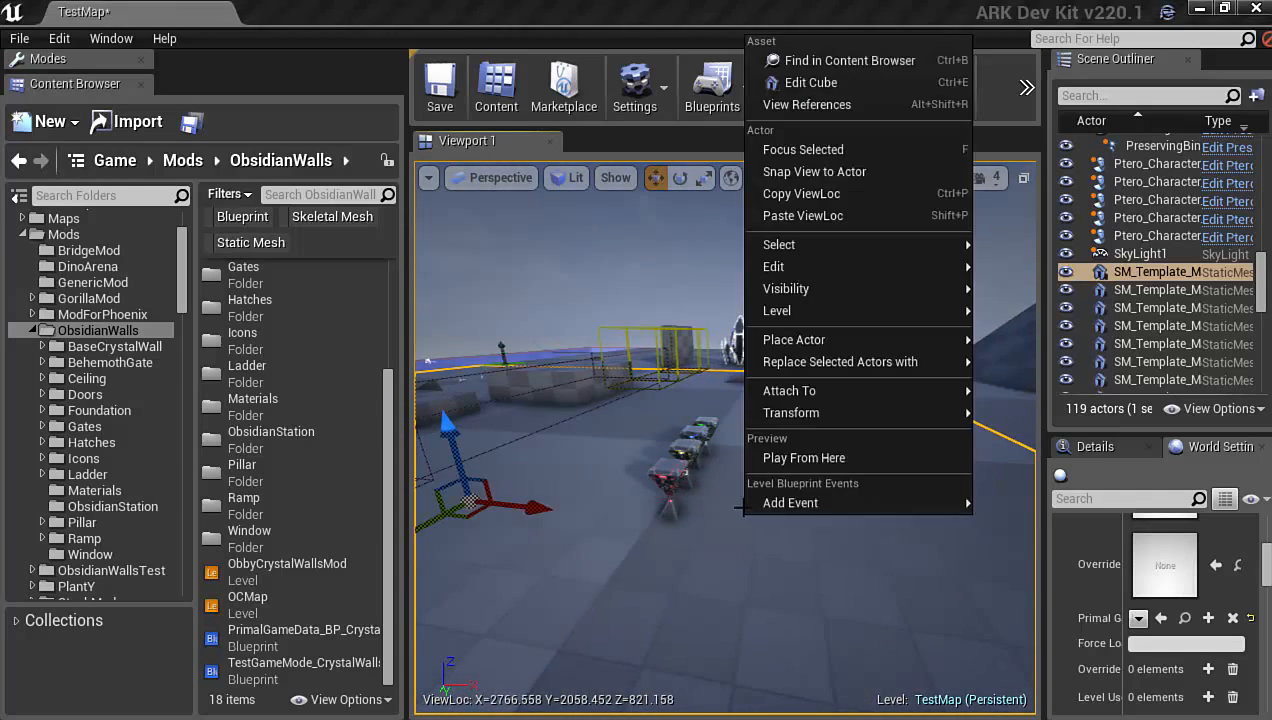
pyautogui.click(880, 539)
pyautogui.press('w')
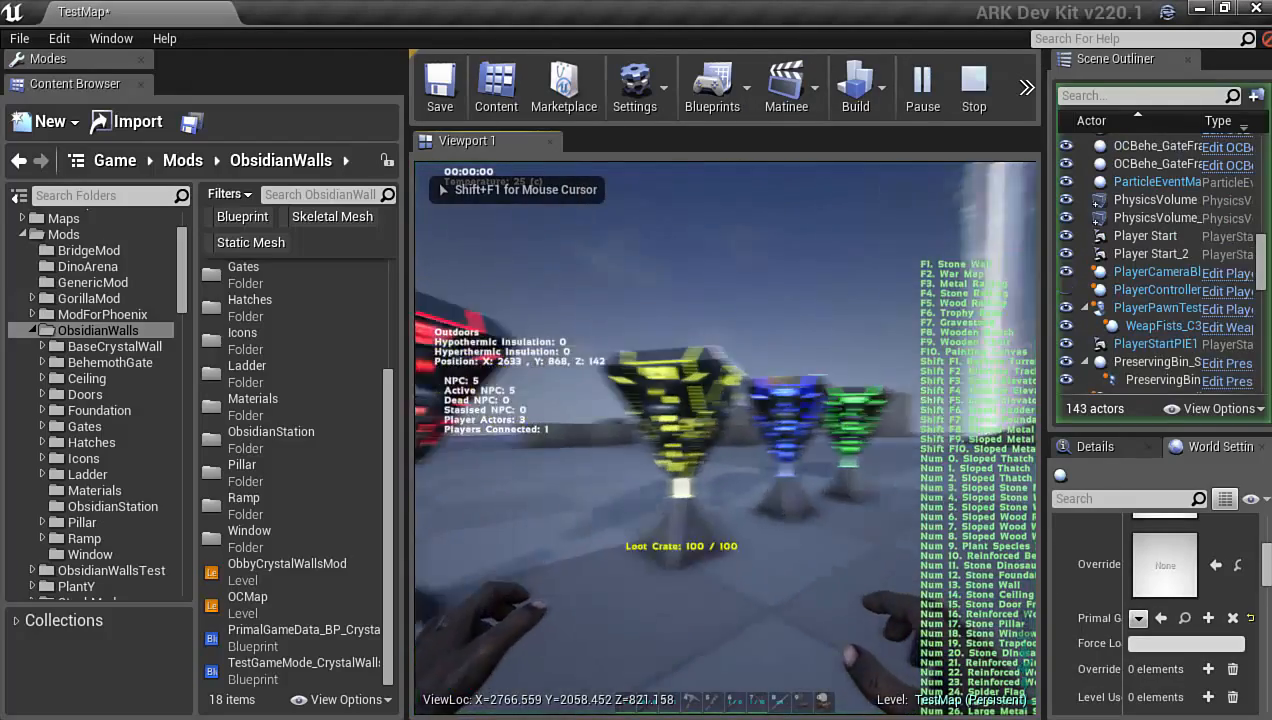
pyautogui.press('f')
pyautogui.press('i')
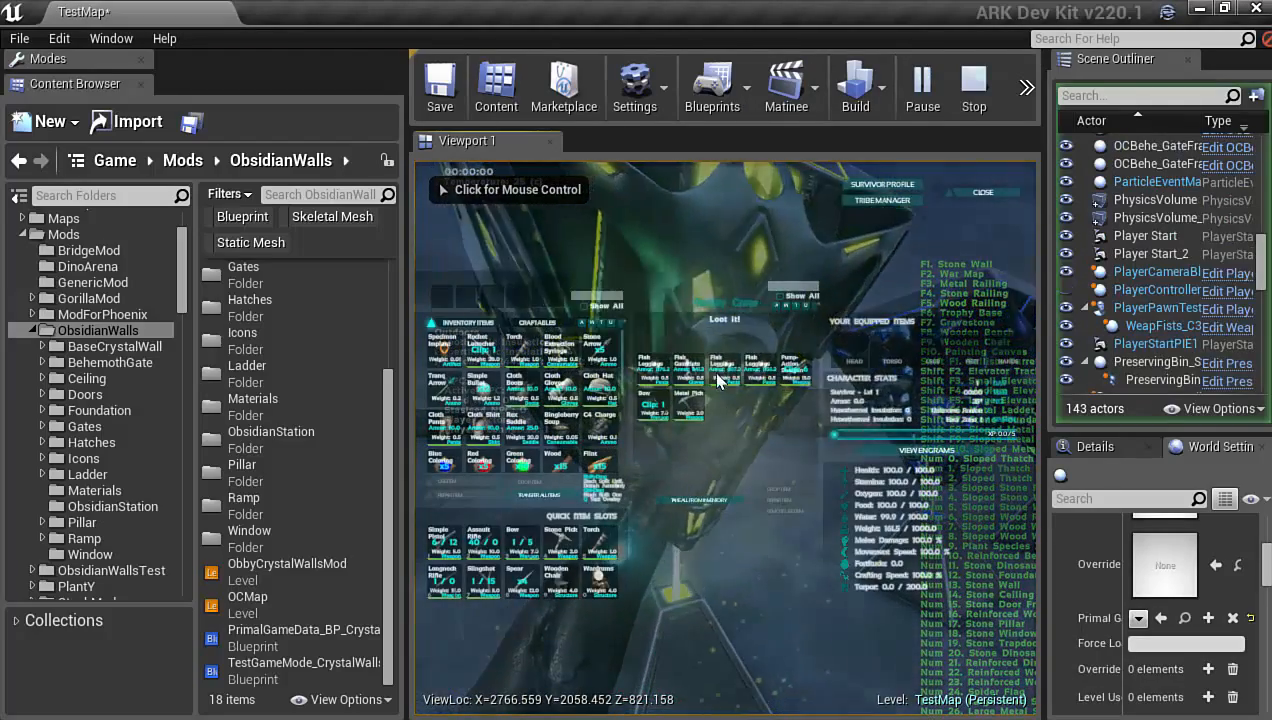
pyautogui.press('i')
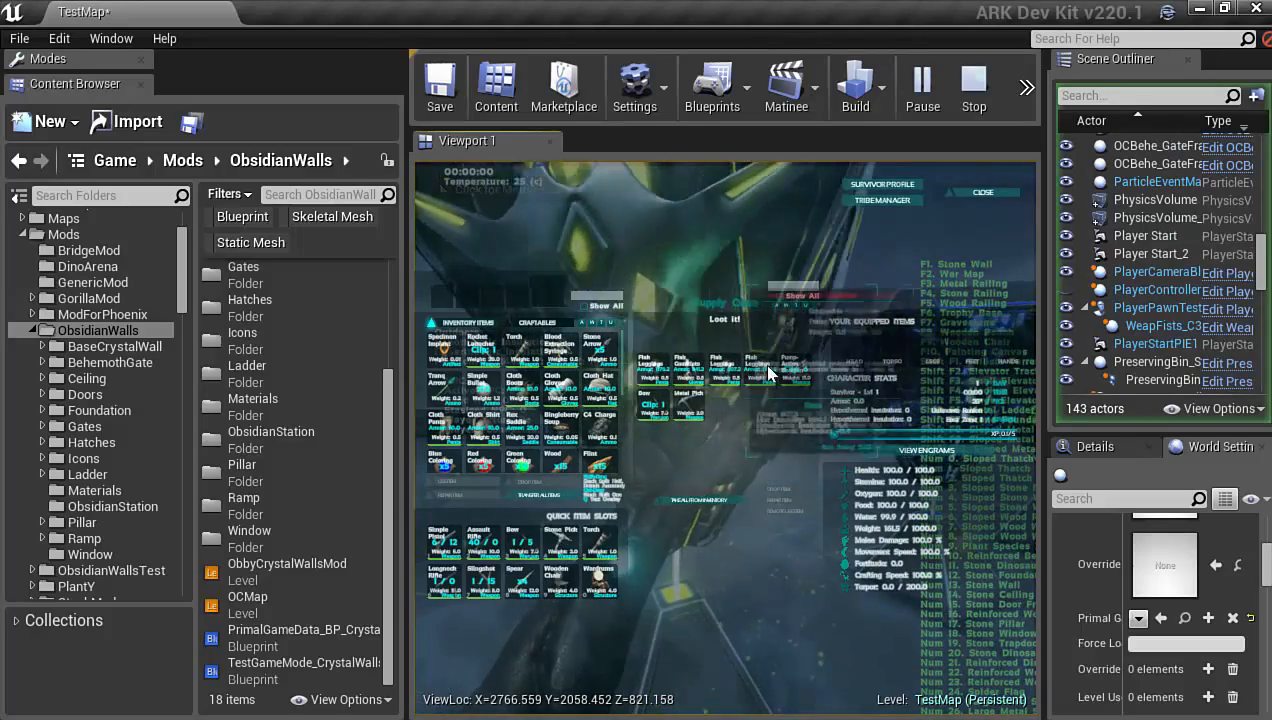
# Walk around the coloured supply crates and toward the light beam, and end the play session
pyautogui.press('d')
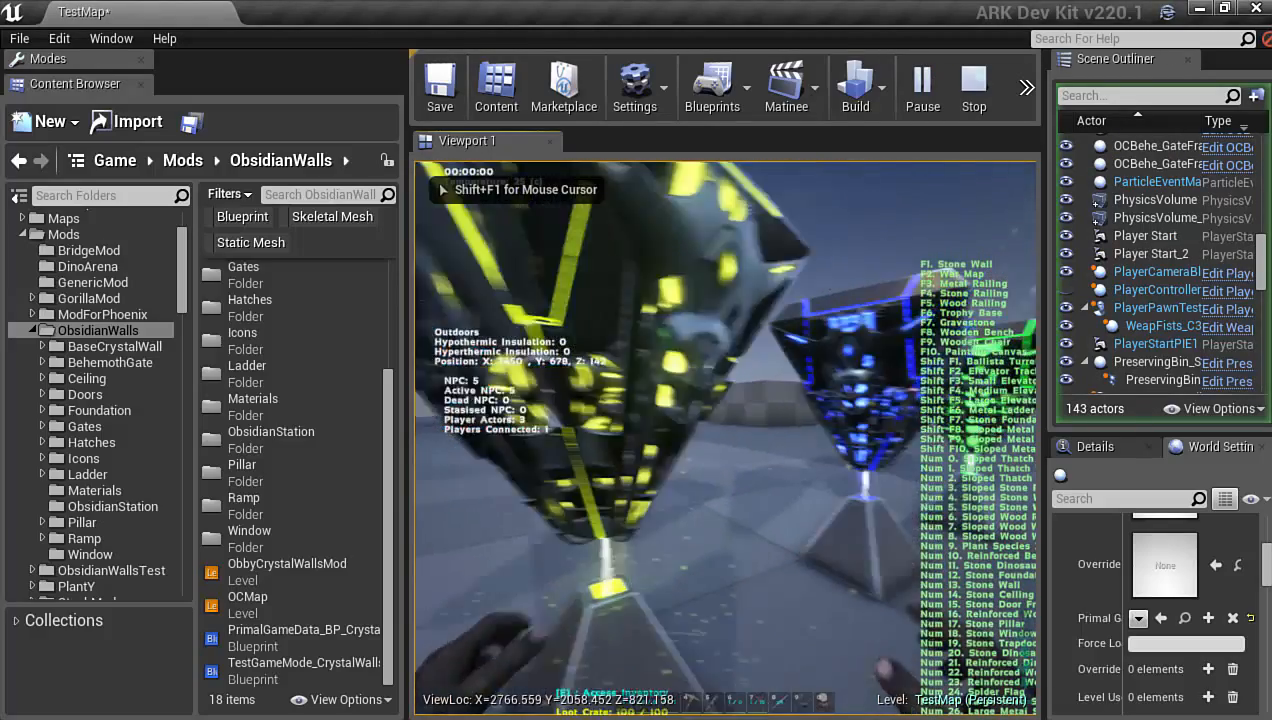
pyautogui.press('a')
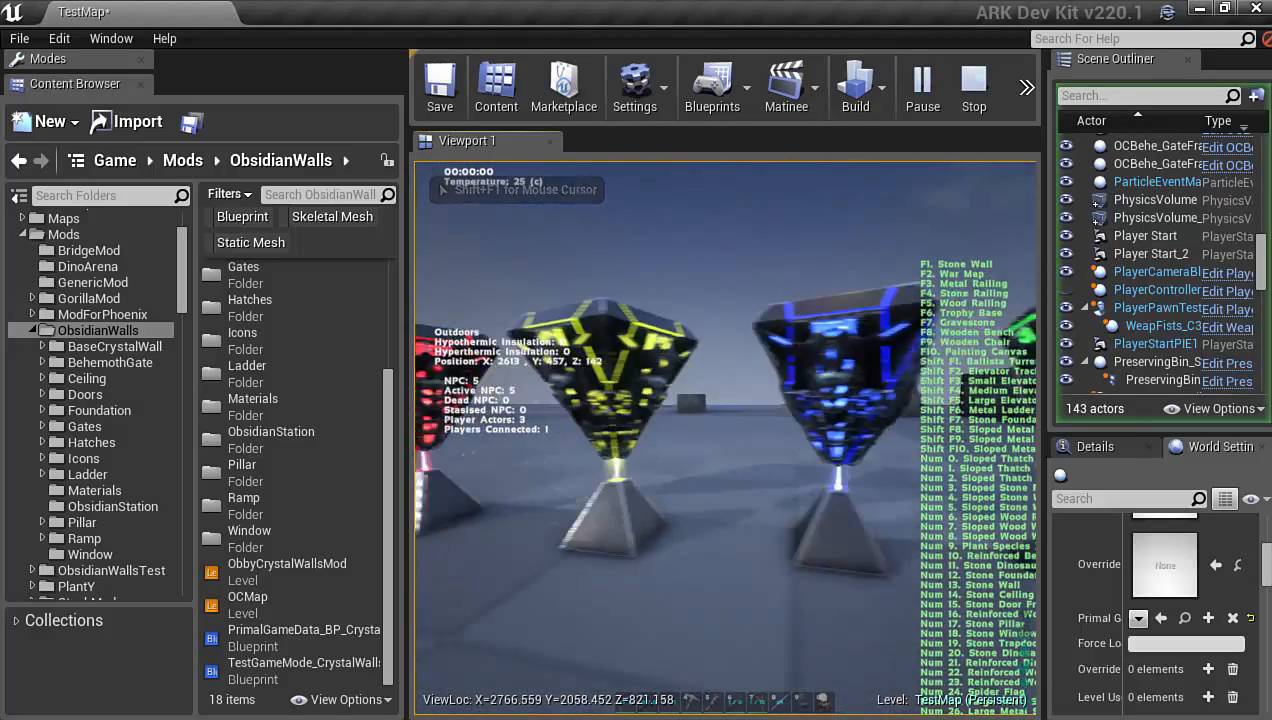
pyautogui.press('s')
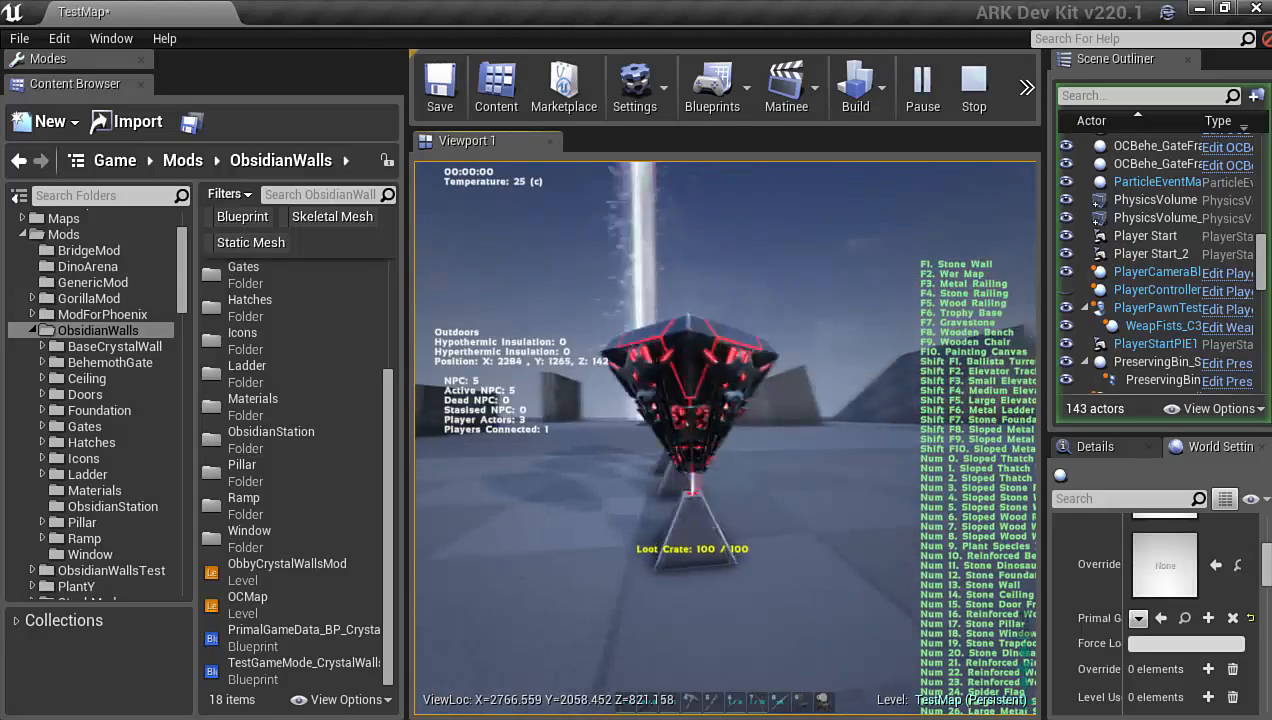
pyautogui.press('w')
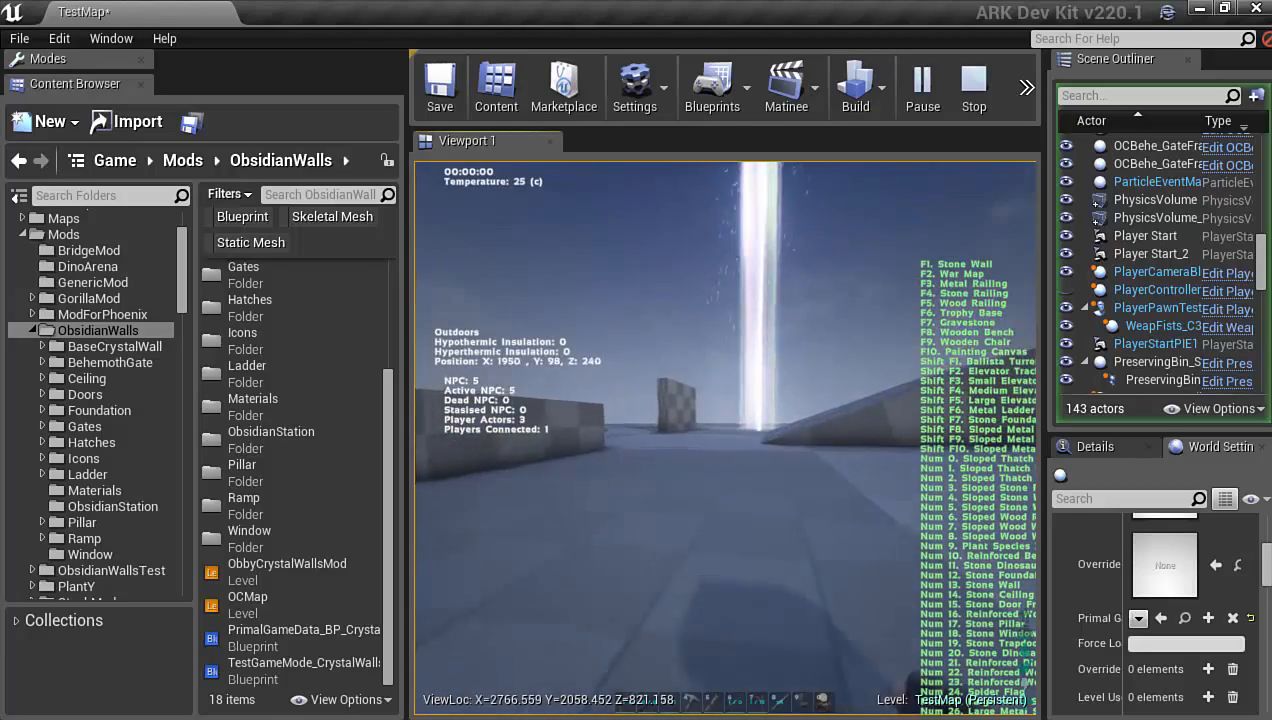
pyautogui.press('space')
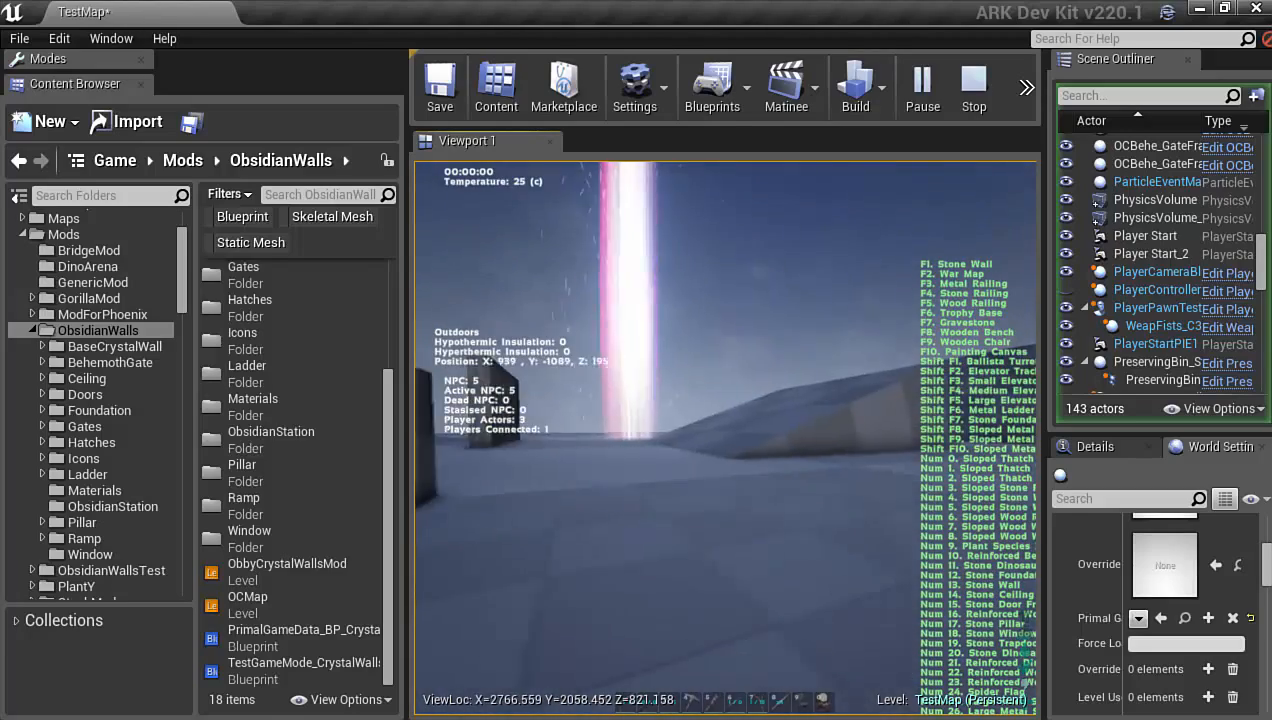
pyautogui.press('Escape')
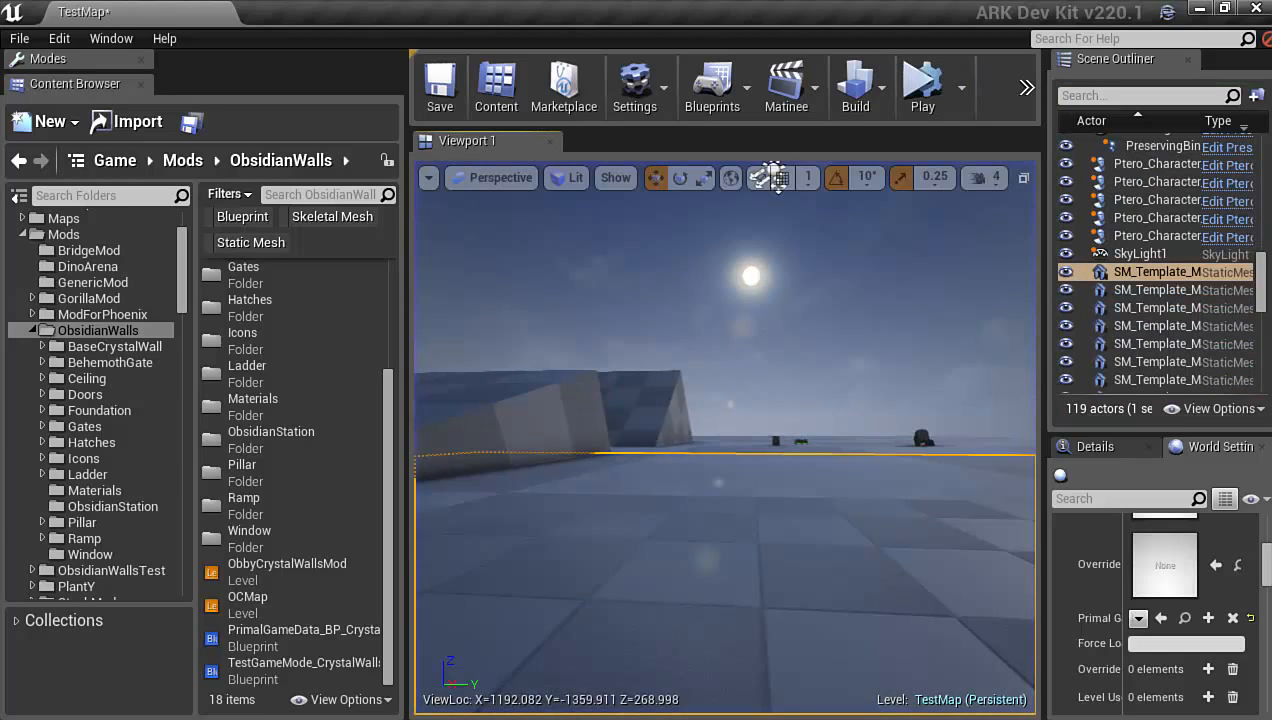
# Fly through the test level to examine the green-lit box, the coloured obsidian walls and the other placed objects
pyautogui.press('w')
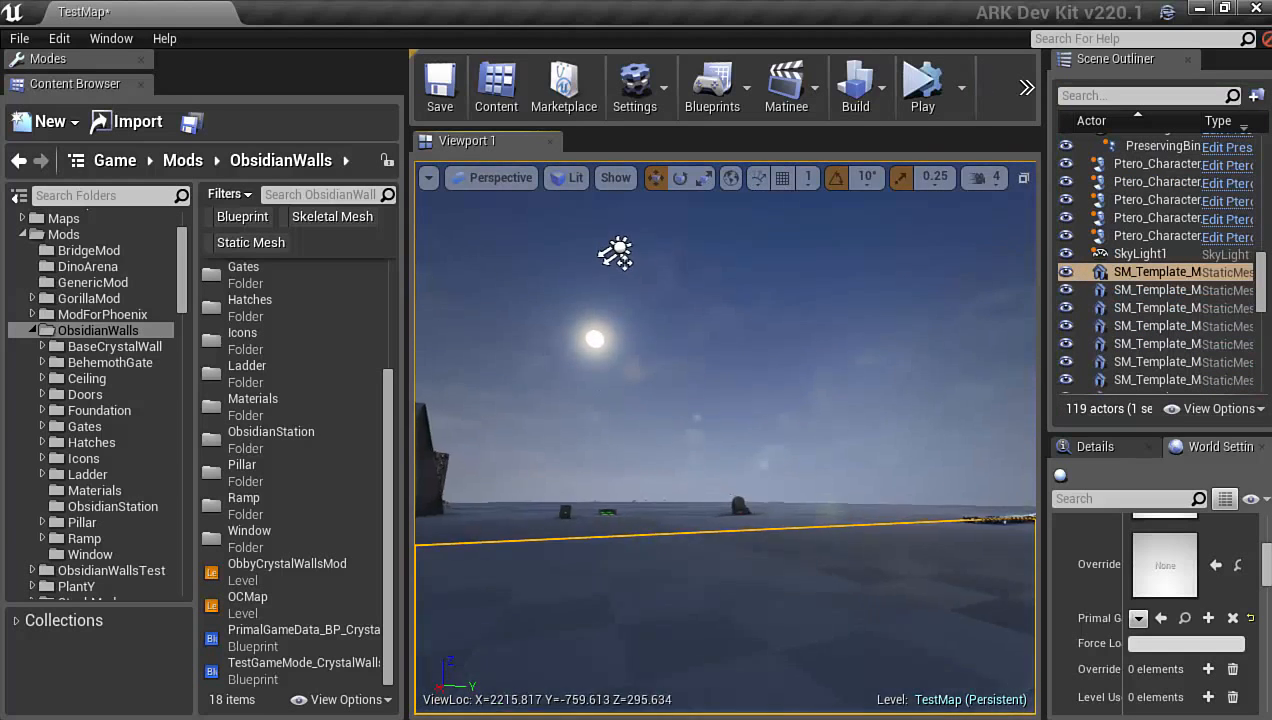
pyautogui.press('w')
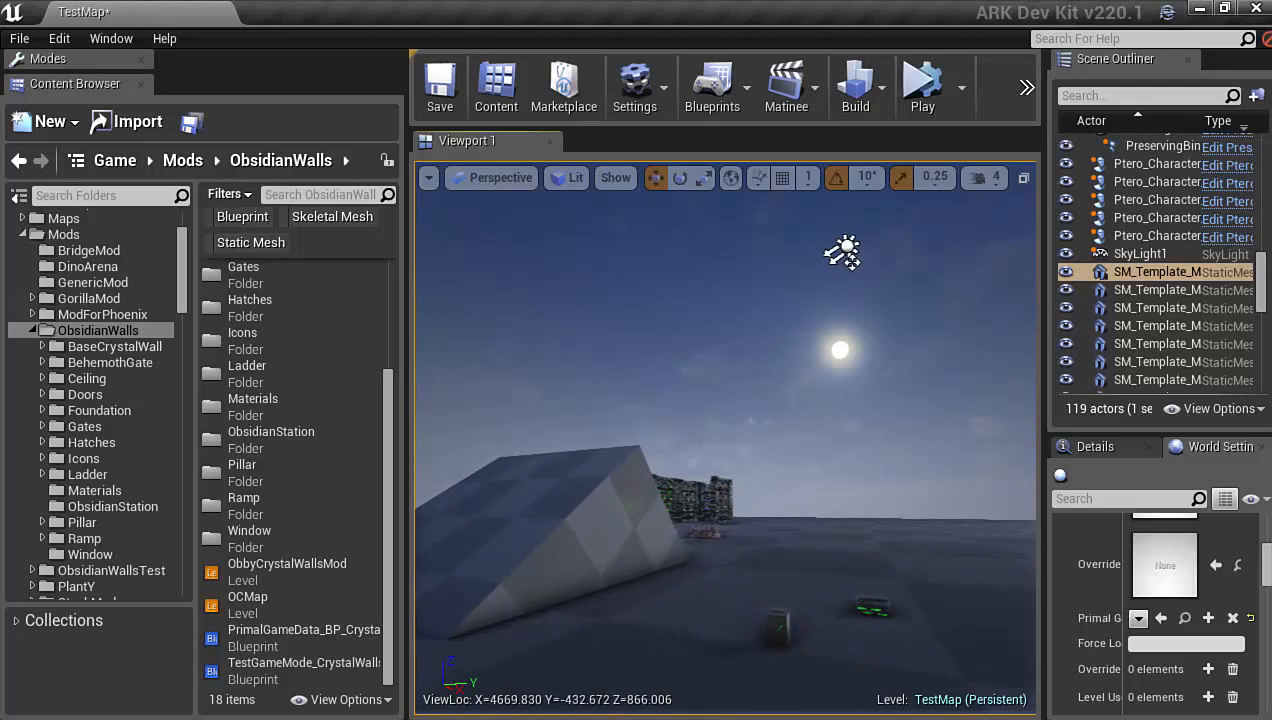
pyautogui.press('w')
pyautogui.press('w')
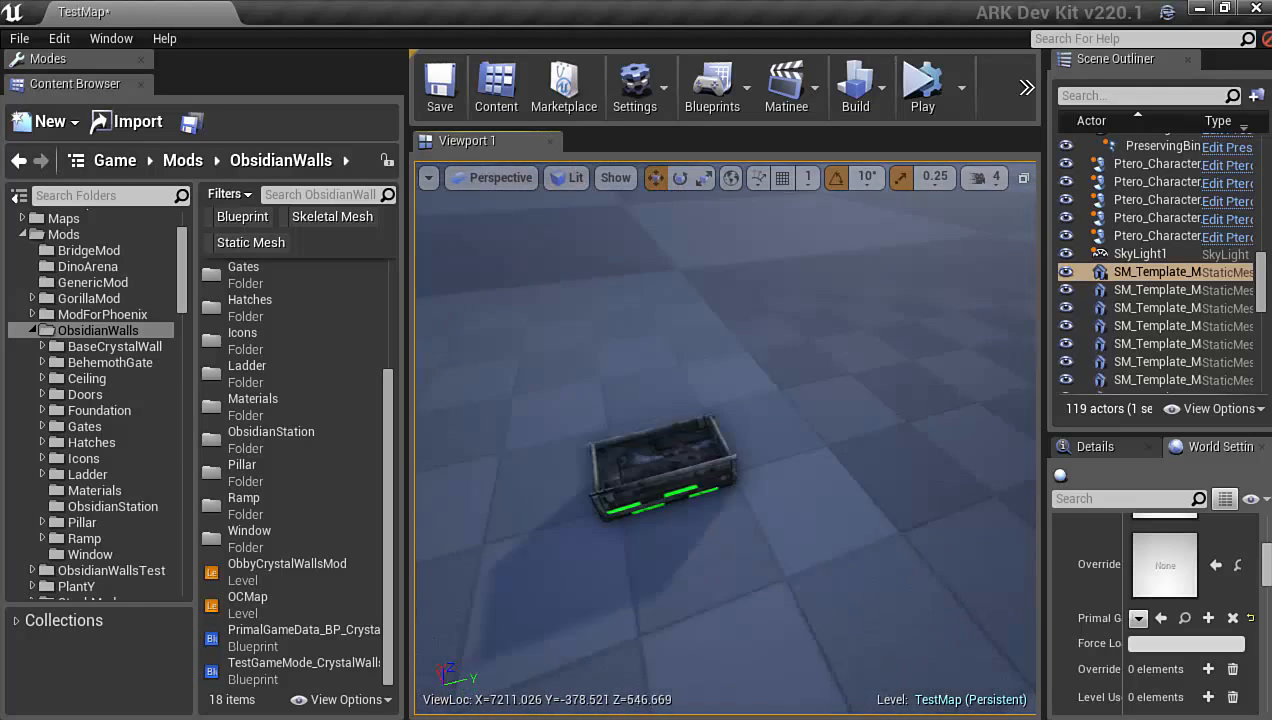
pyautogui.press('w')
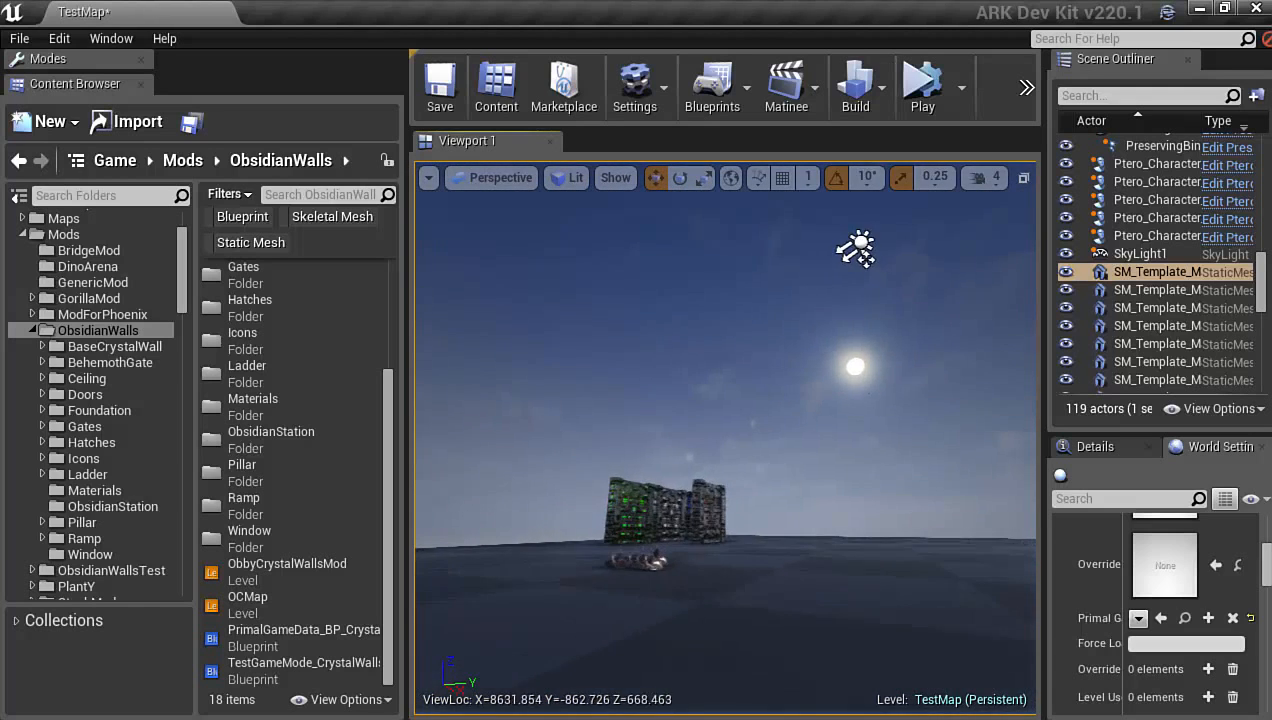
pyautogui.press('w')
pyautogui.press('w')
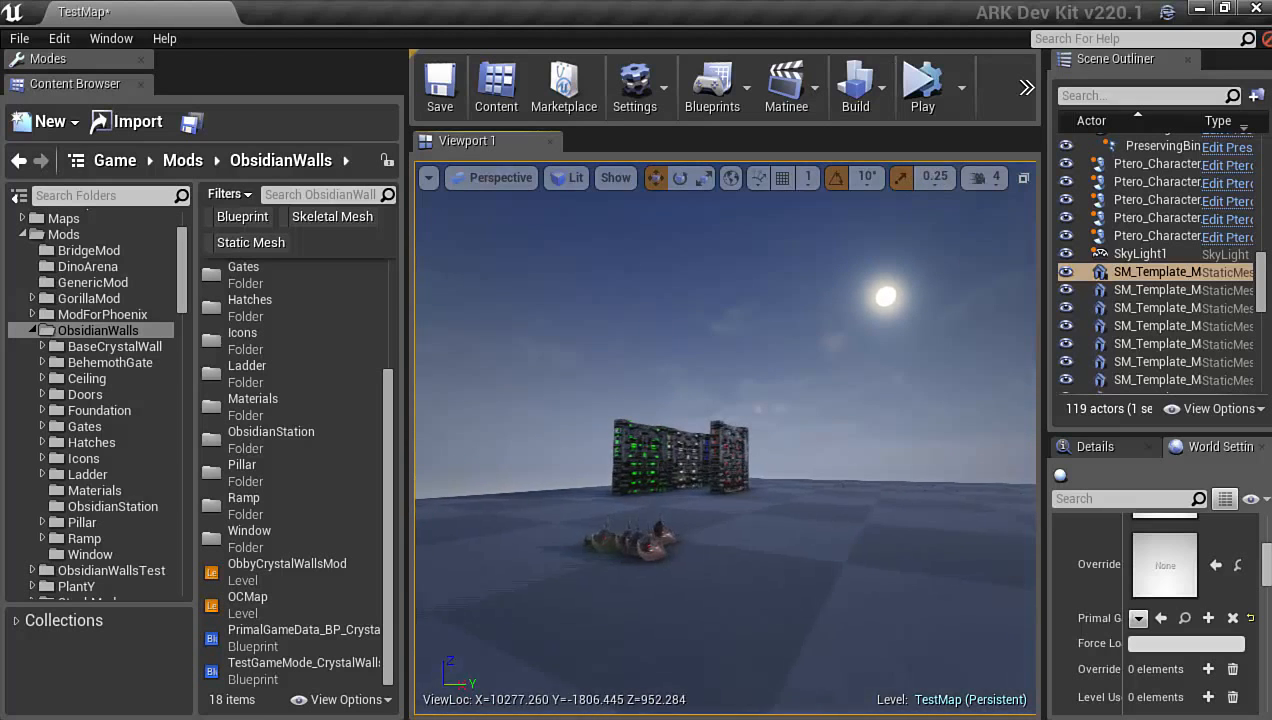
pyautogui.press('w')
pyautogui.press('w')
pyautogui.moveTo(725, 437); pyautogui.dragTo(450, 470, button='right')
pyautogui.press('w')
pyautogui.press('a')
pyautogui.press('w')
pyautogui.press('a')
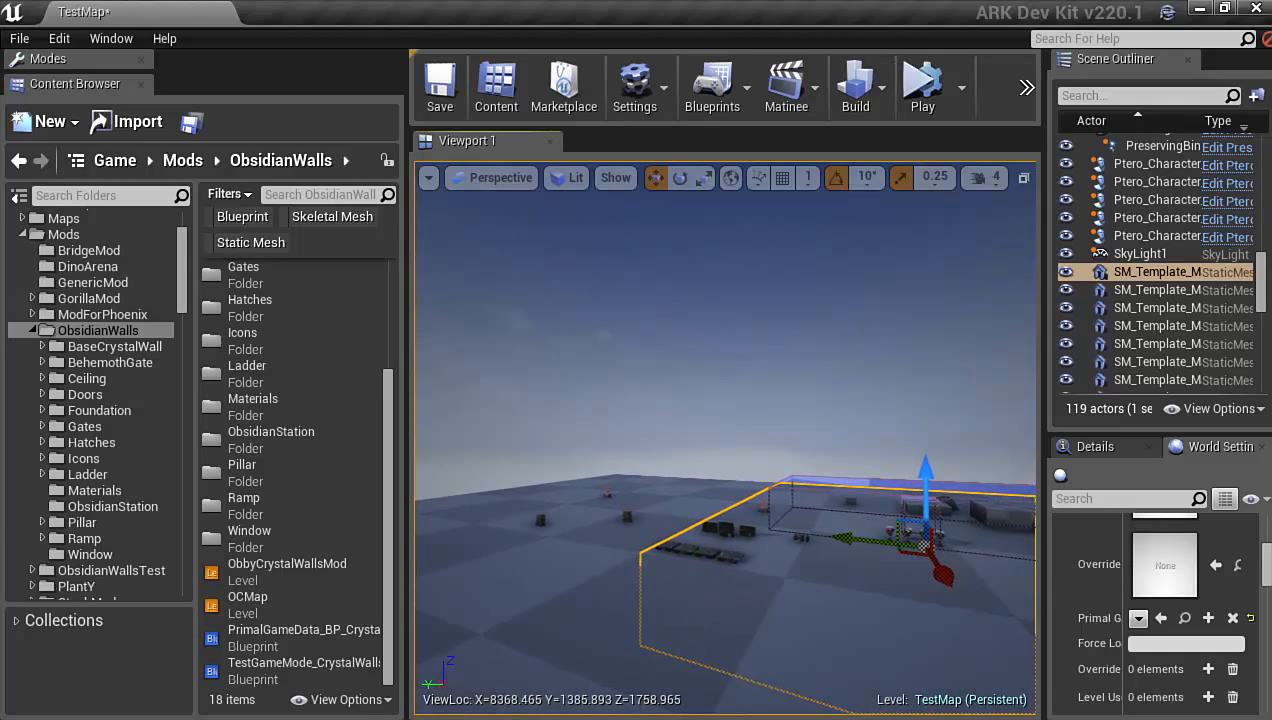